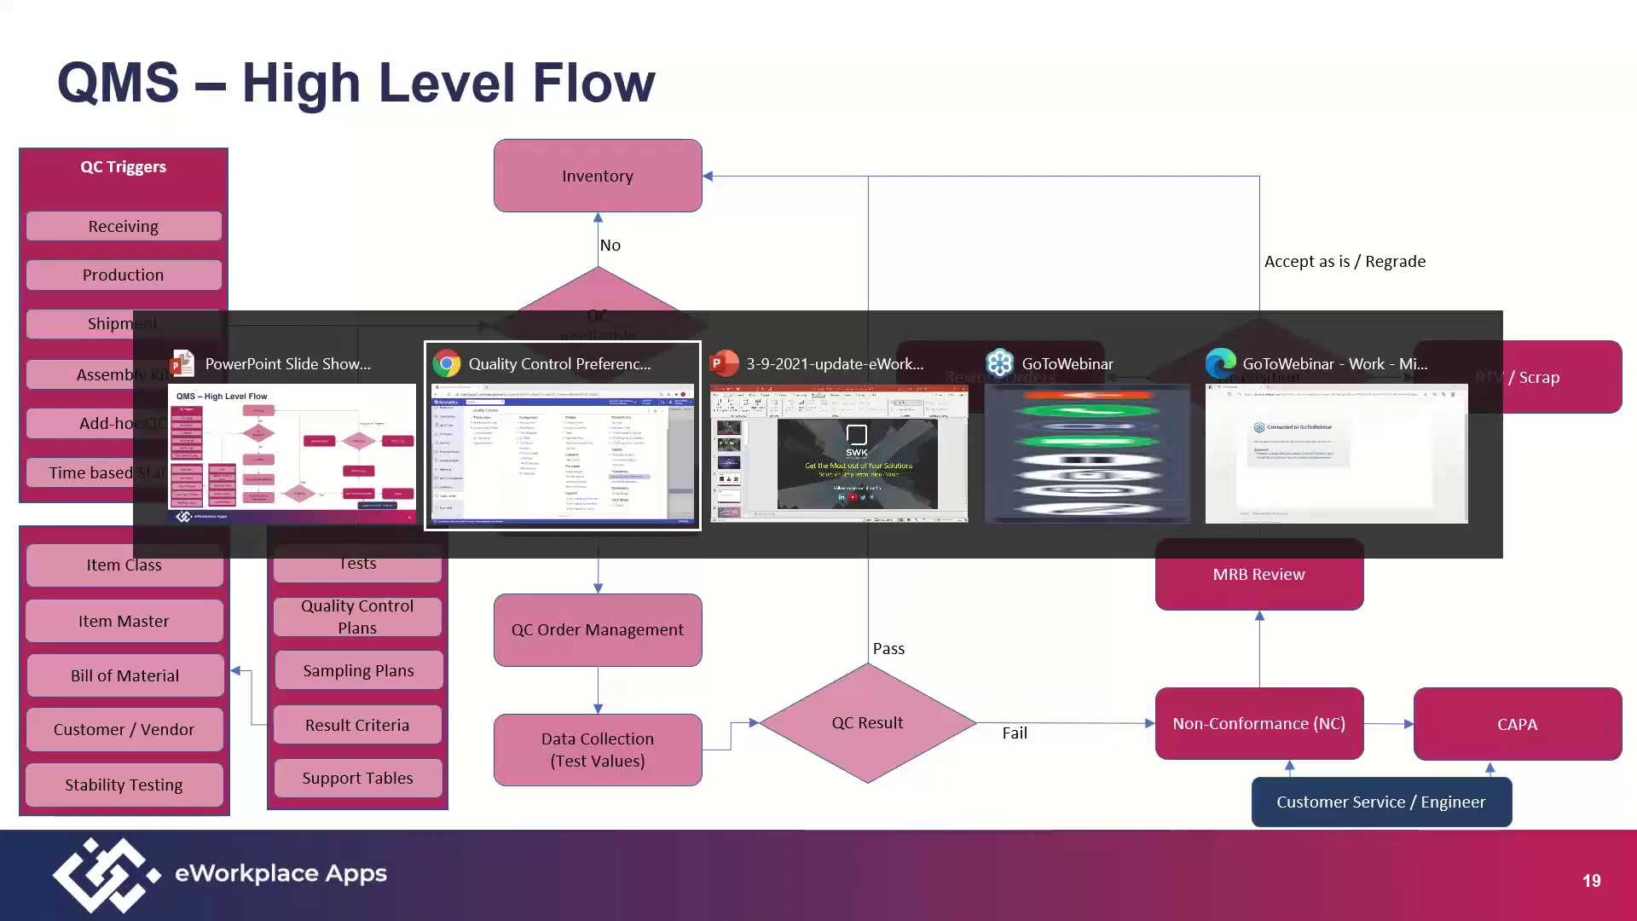
# - Switch to the Acumatica window in Chrome and open the Quality Control Preferences
pyautogui.hotkey('alt', 'Tab')
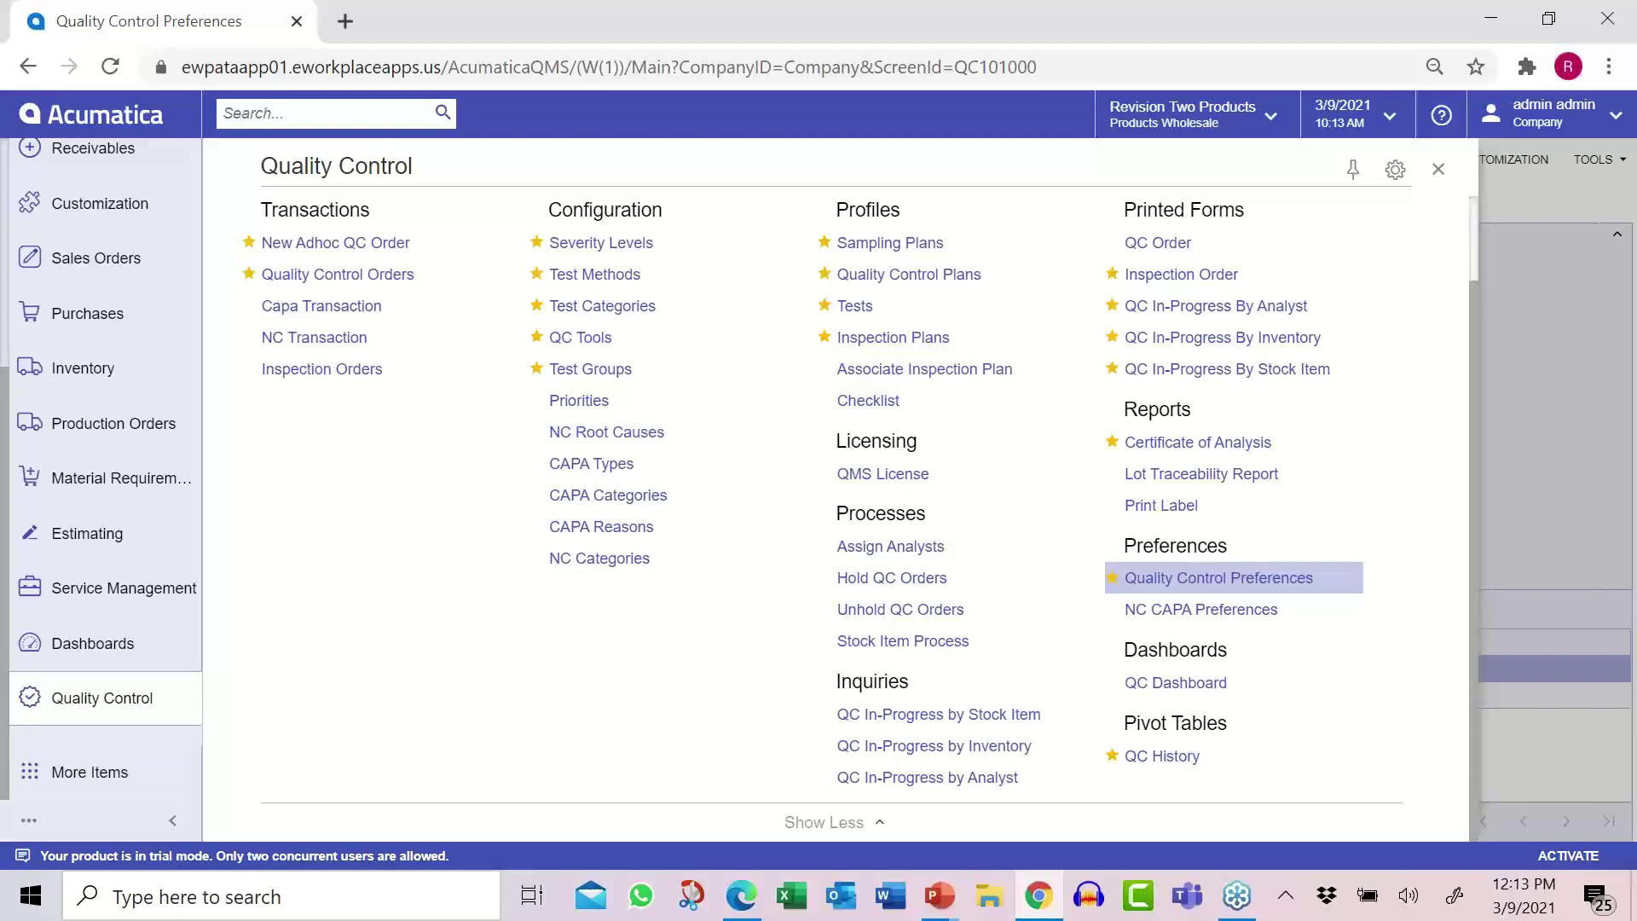
pyautogui.click(1279, 585)
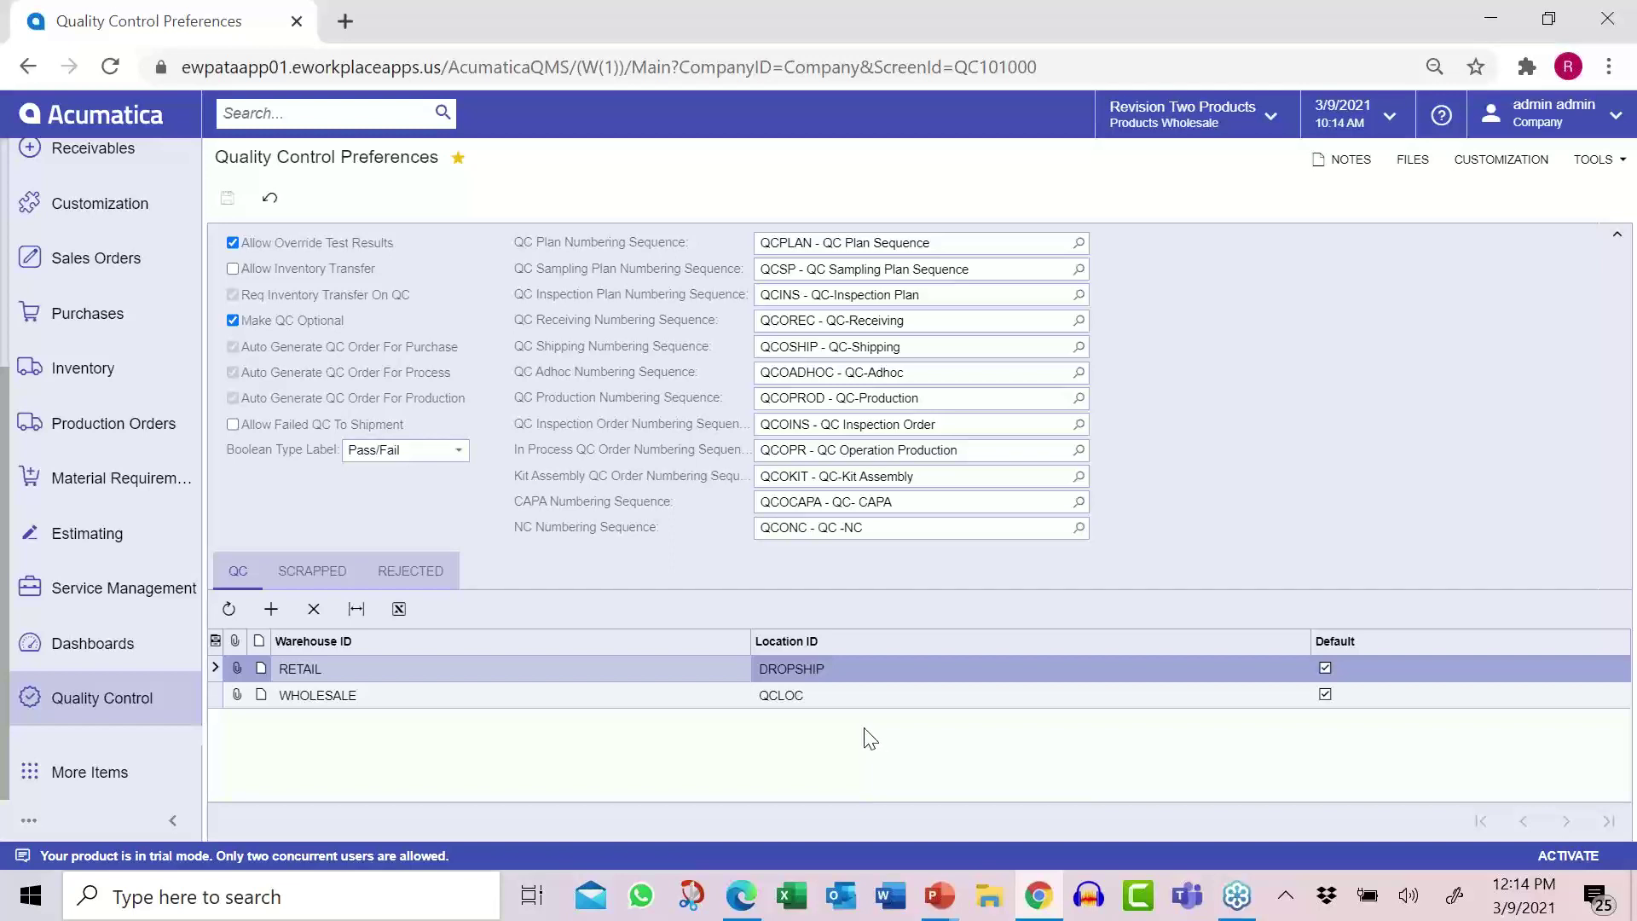
# - Open sampling plan QCSP0000014 from the Sampling Plans to view its quantity ranges and sample numbers
pyautogui.click(128, 701)
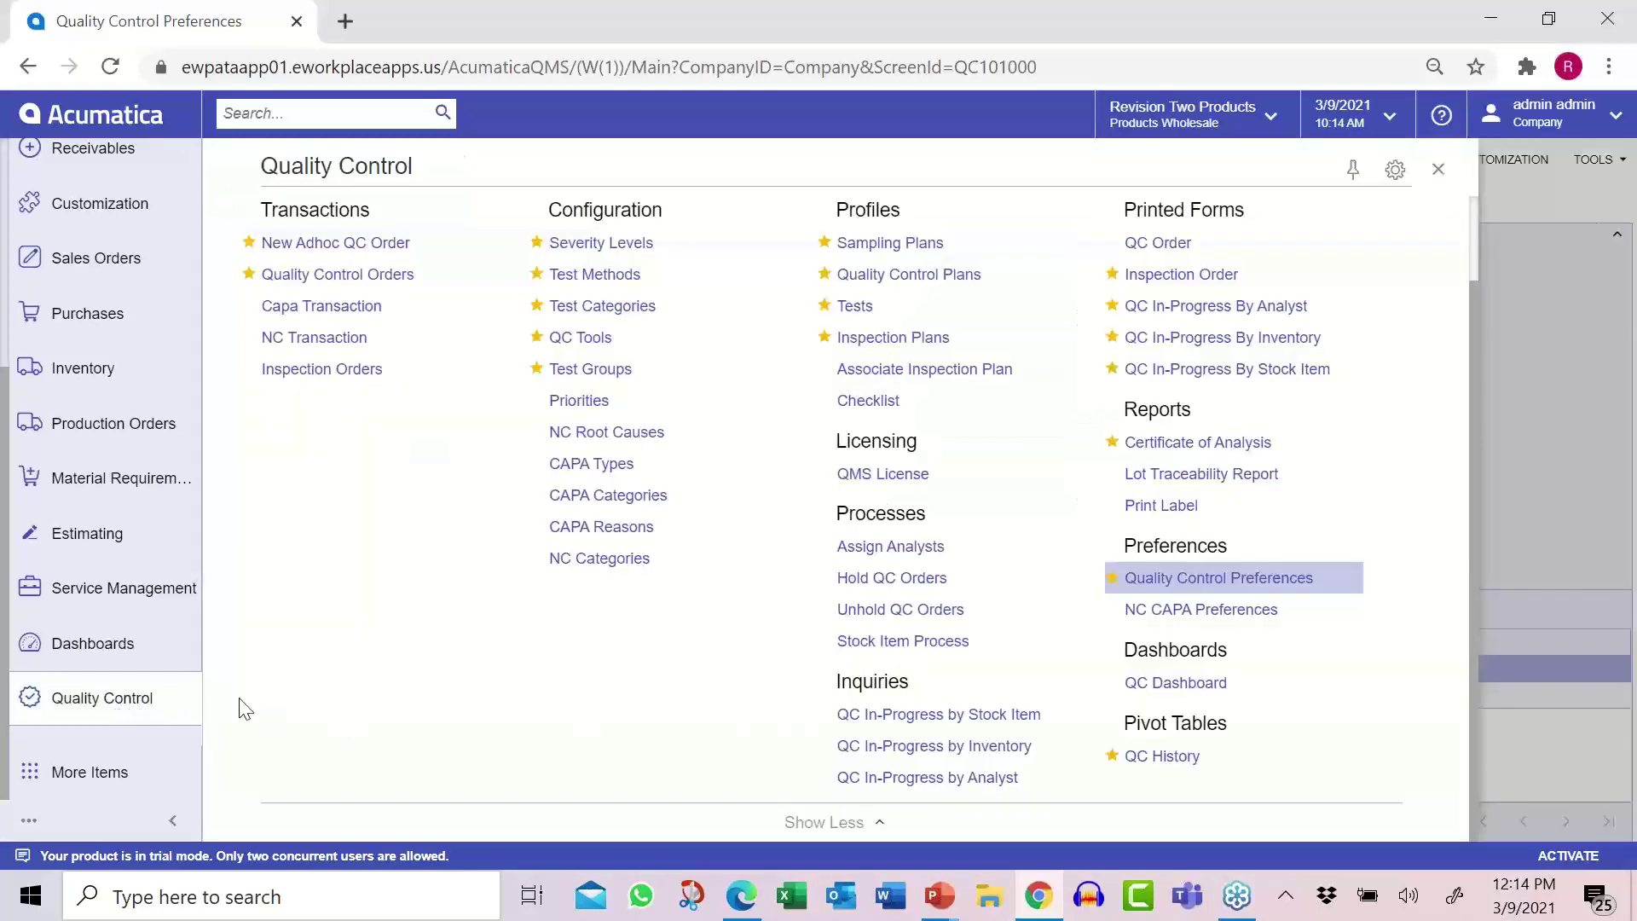
pyautogui.click(899, 247)
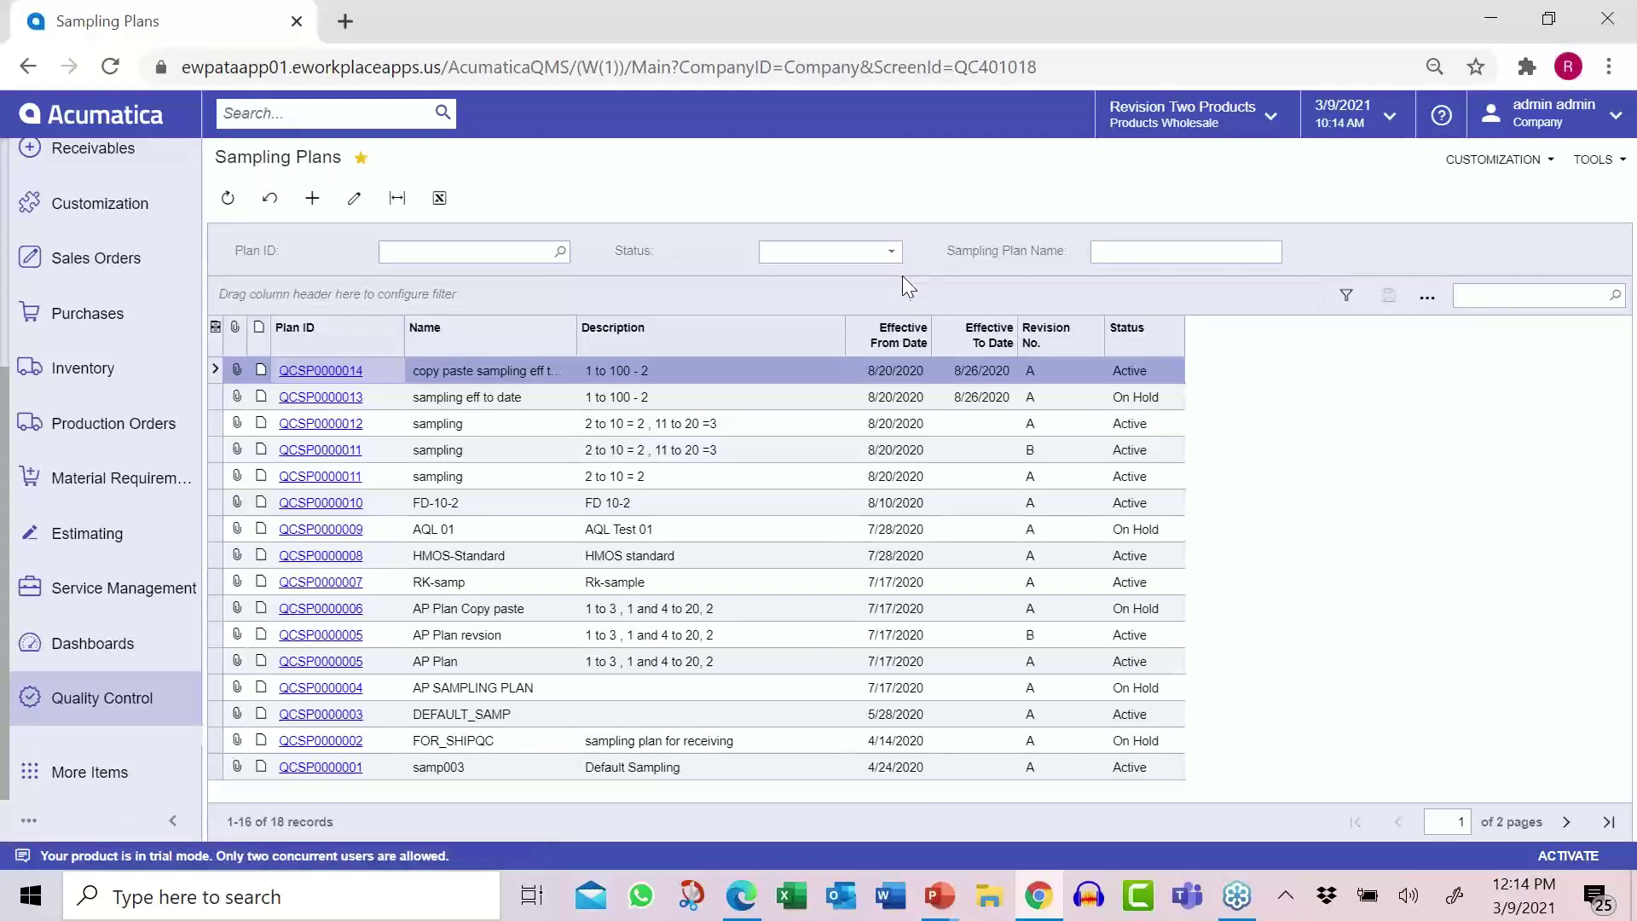
pyautogui.click(343, 372)
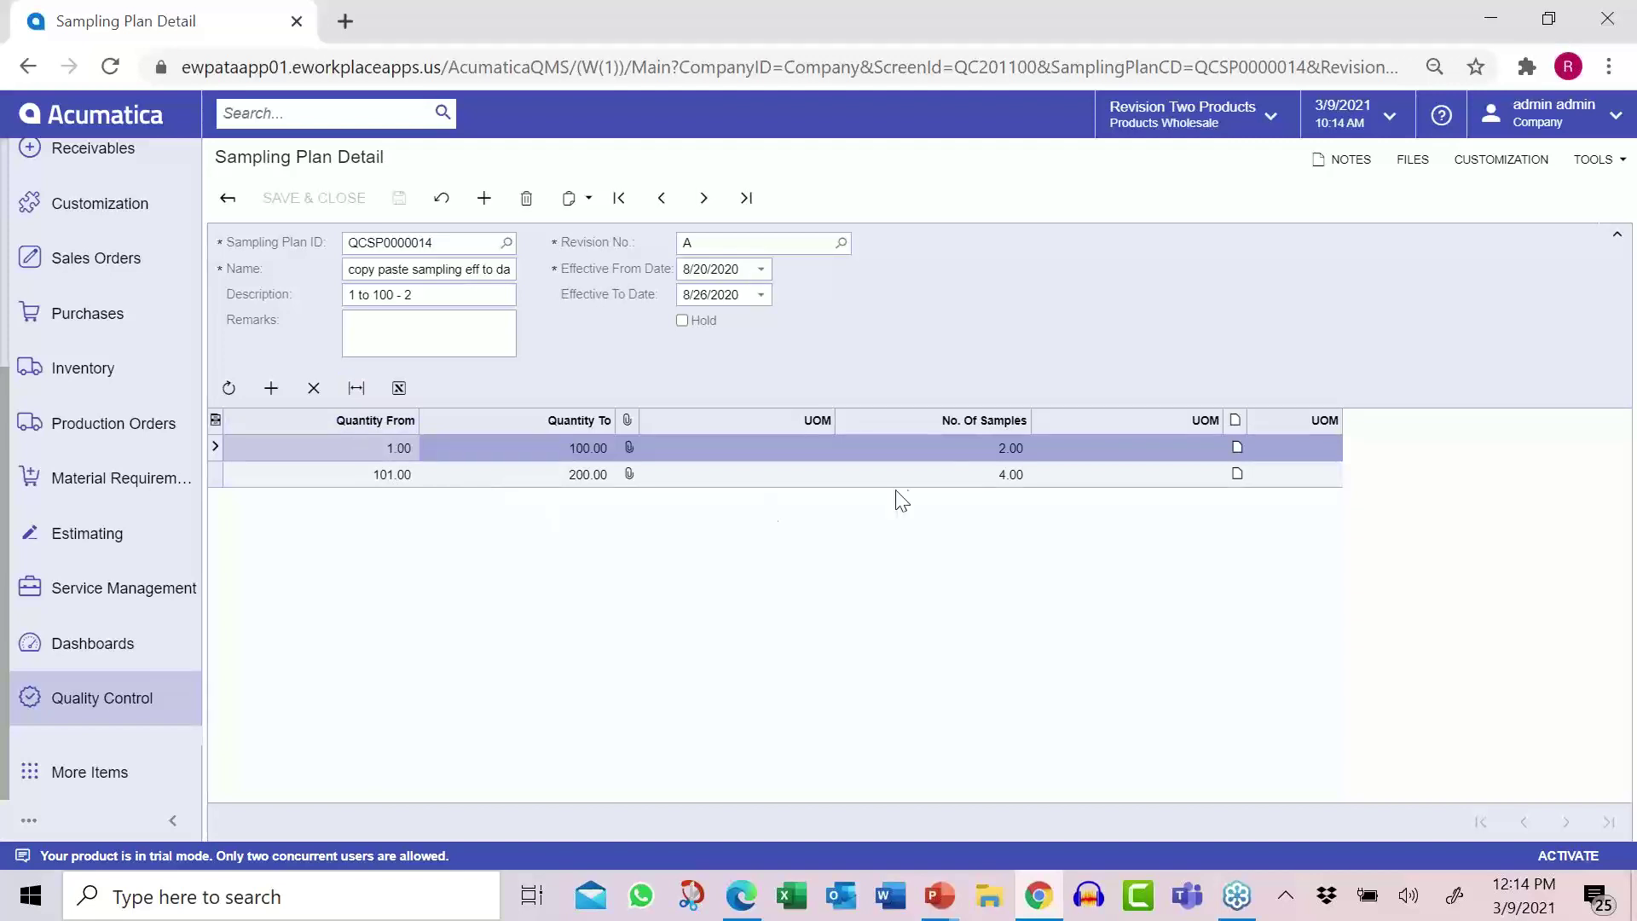
# - Open the YEAST test record from the Quality Control tests and view its data type options
pyautogui.click(117, 704)
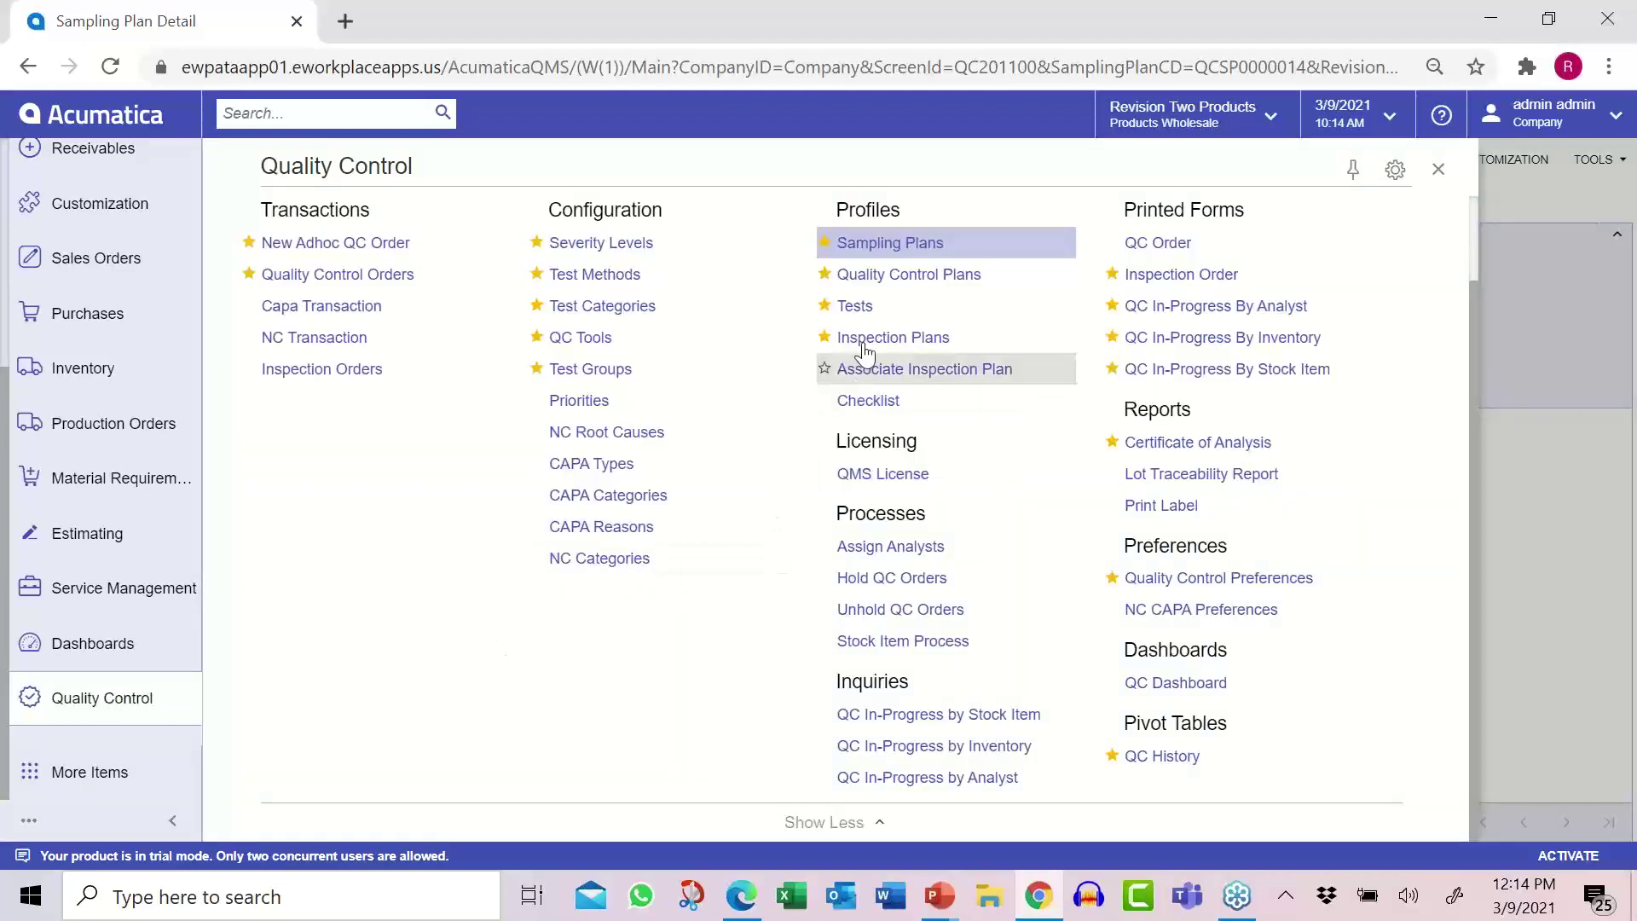
pyautogui.click(854, 306)
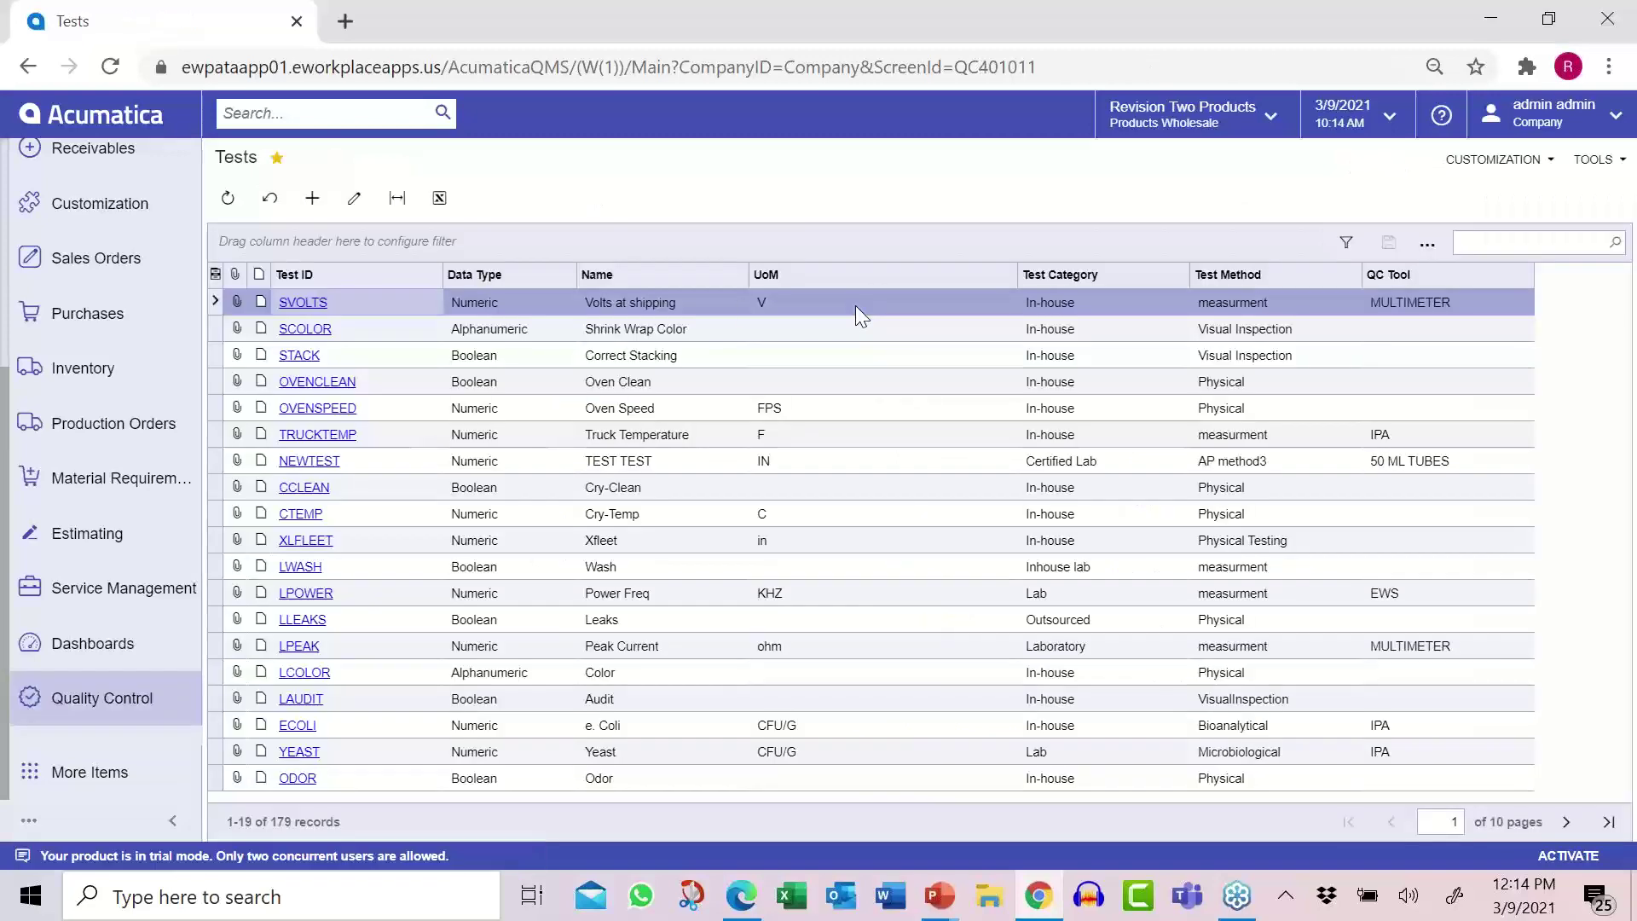
pyautogui.click(312, 198)
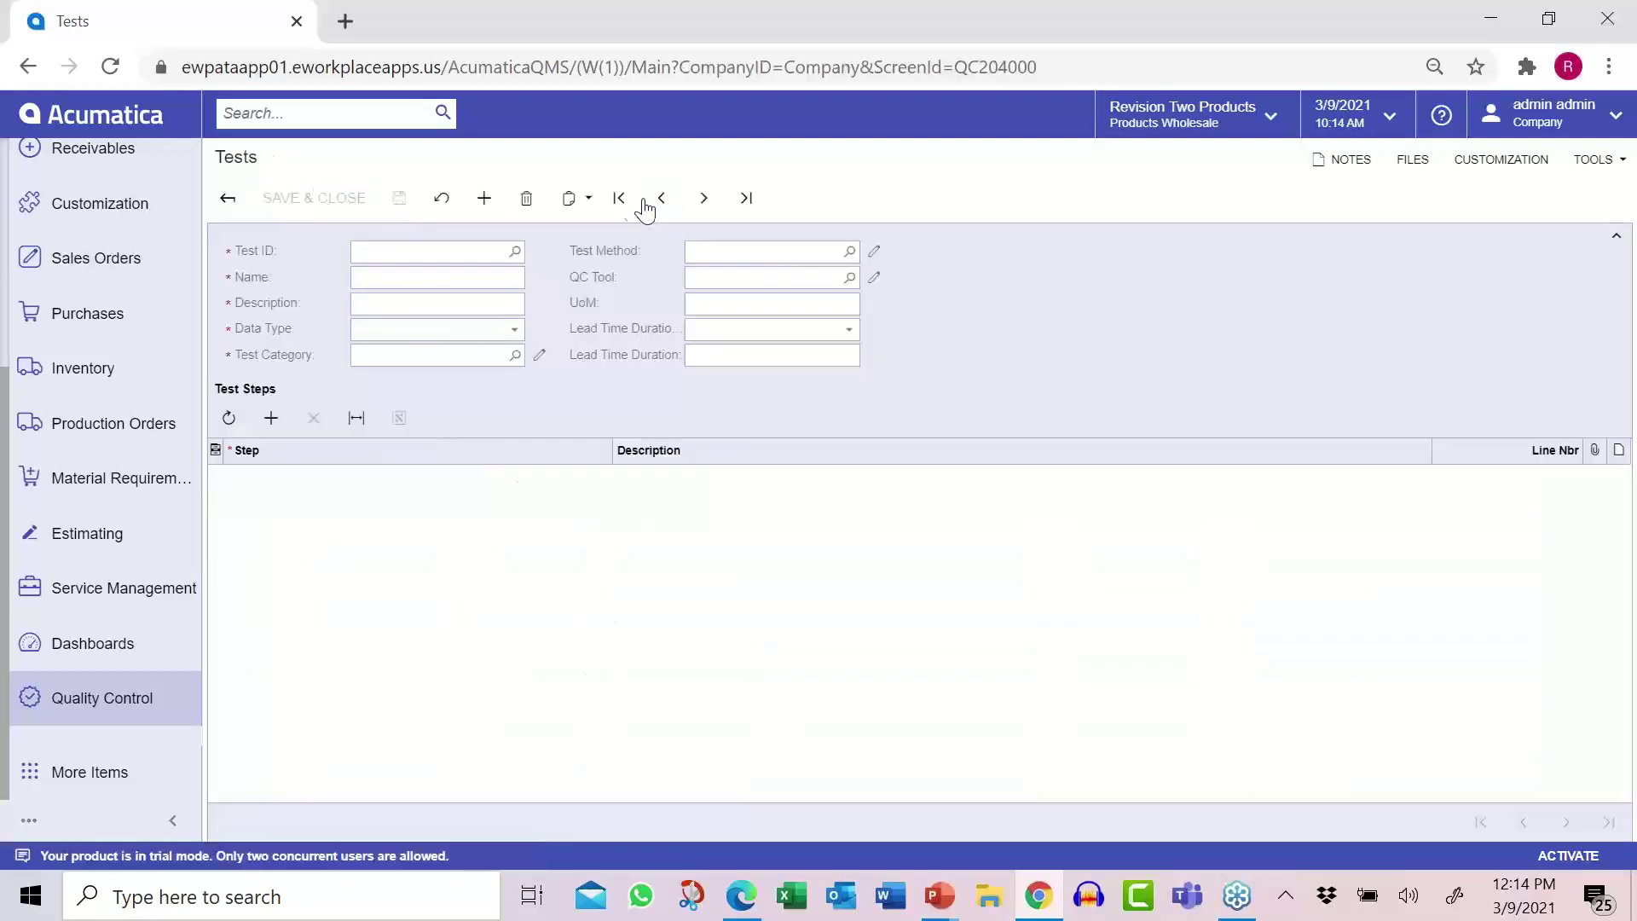
pyautogui.click(655, 207)
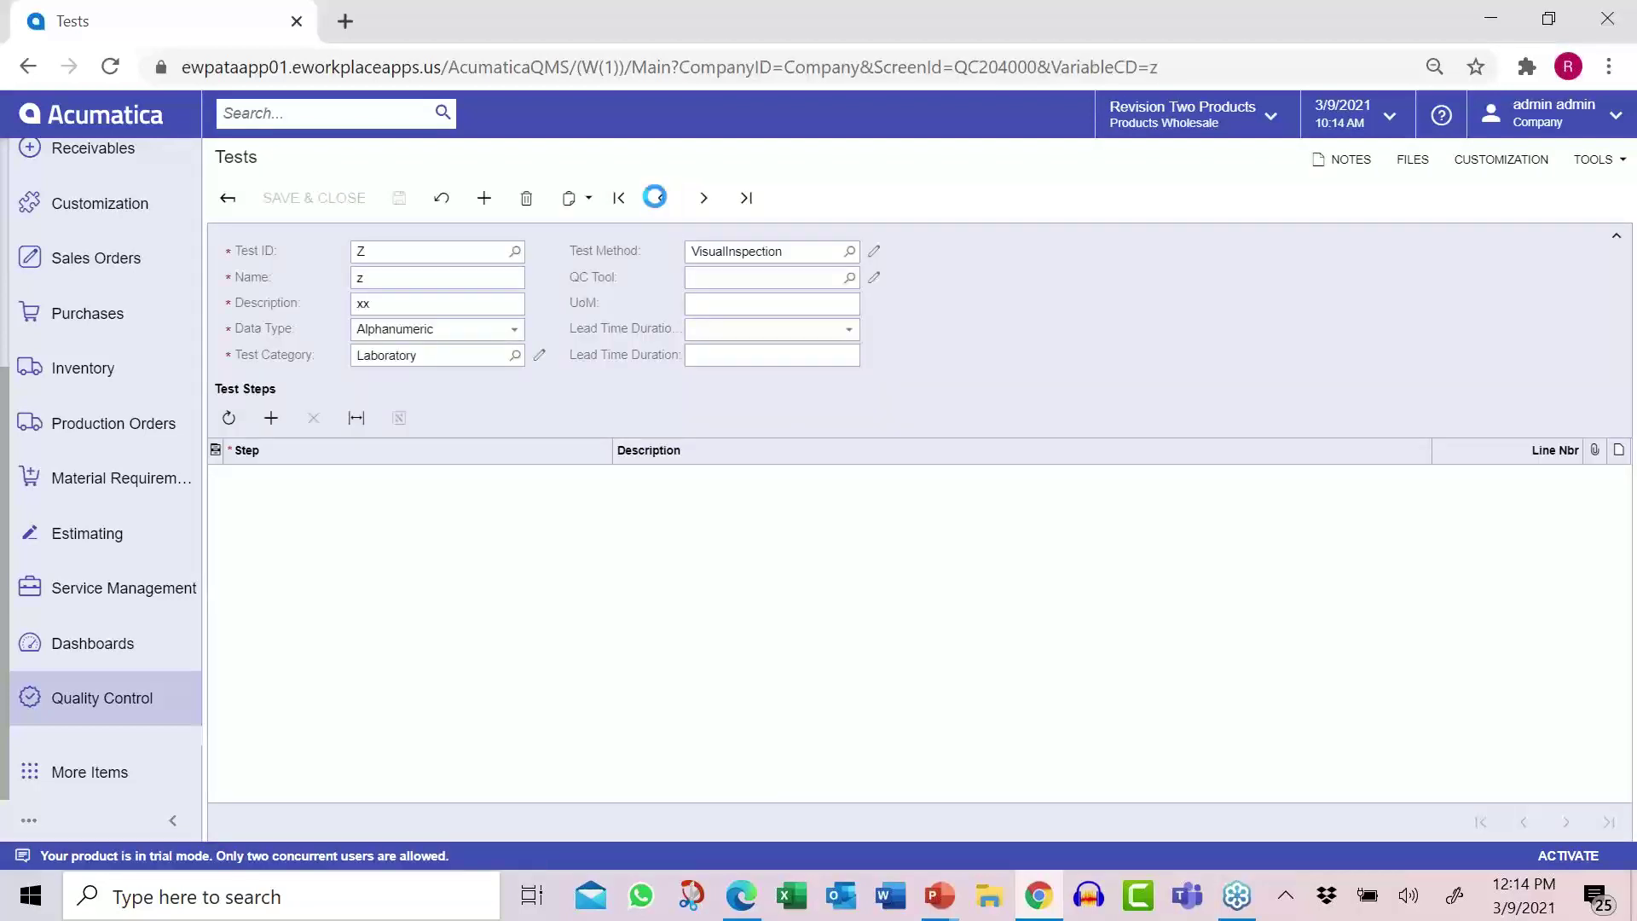
pyautogui.click(657, 208)
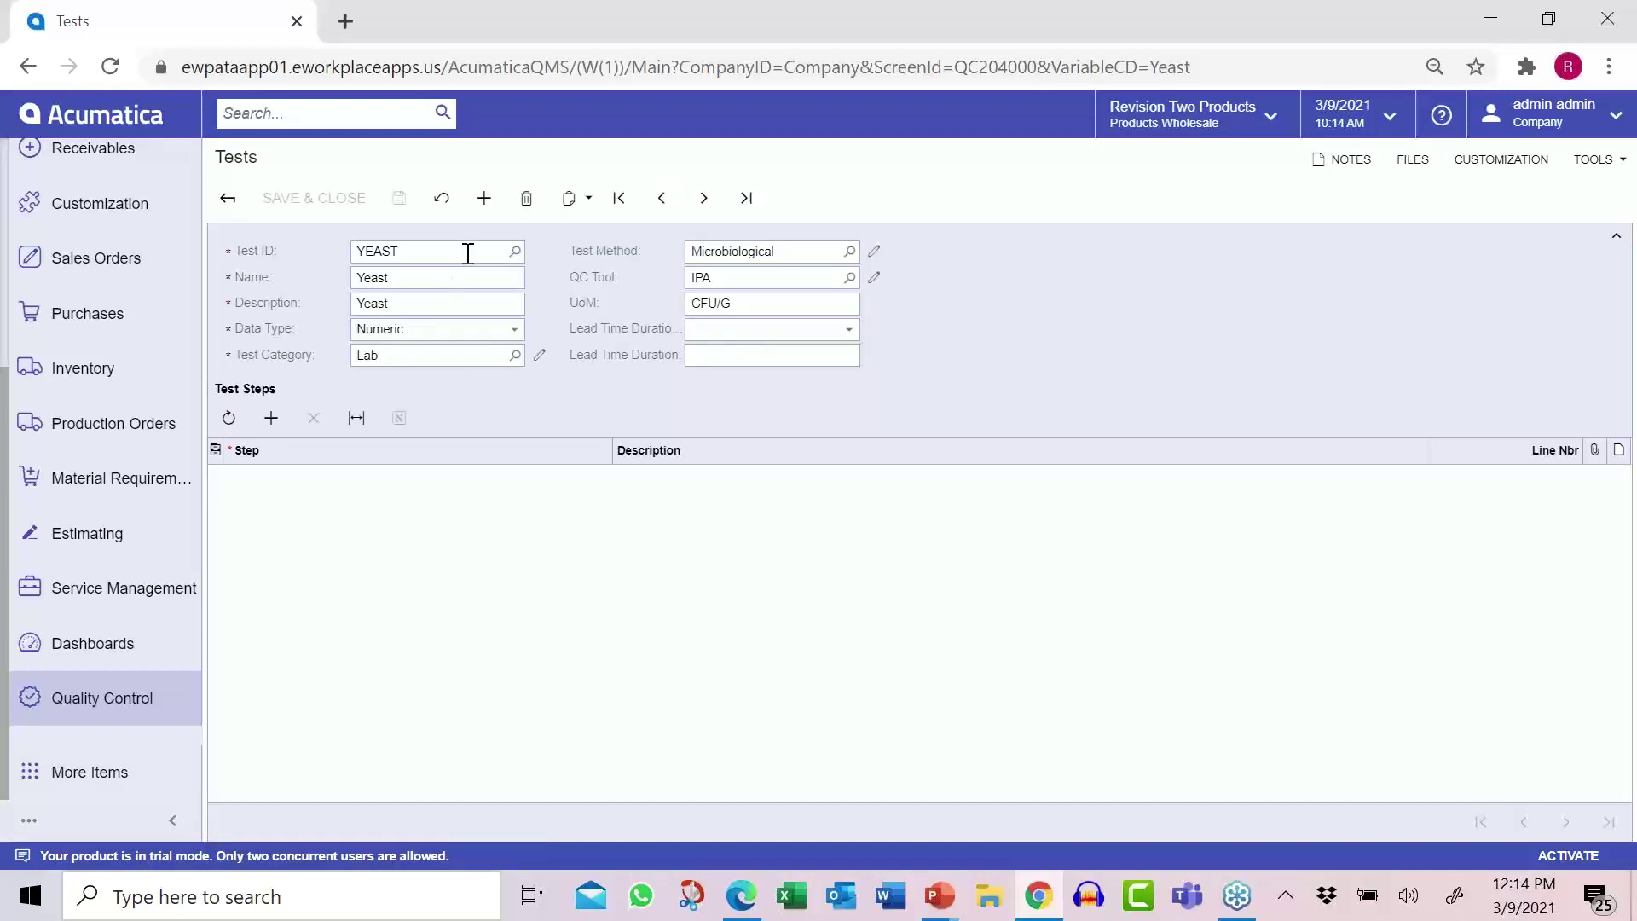
pyautogui.click(515, 331)
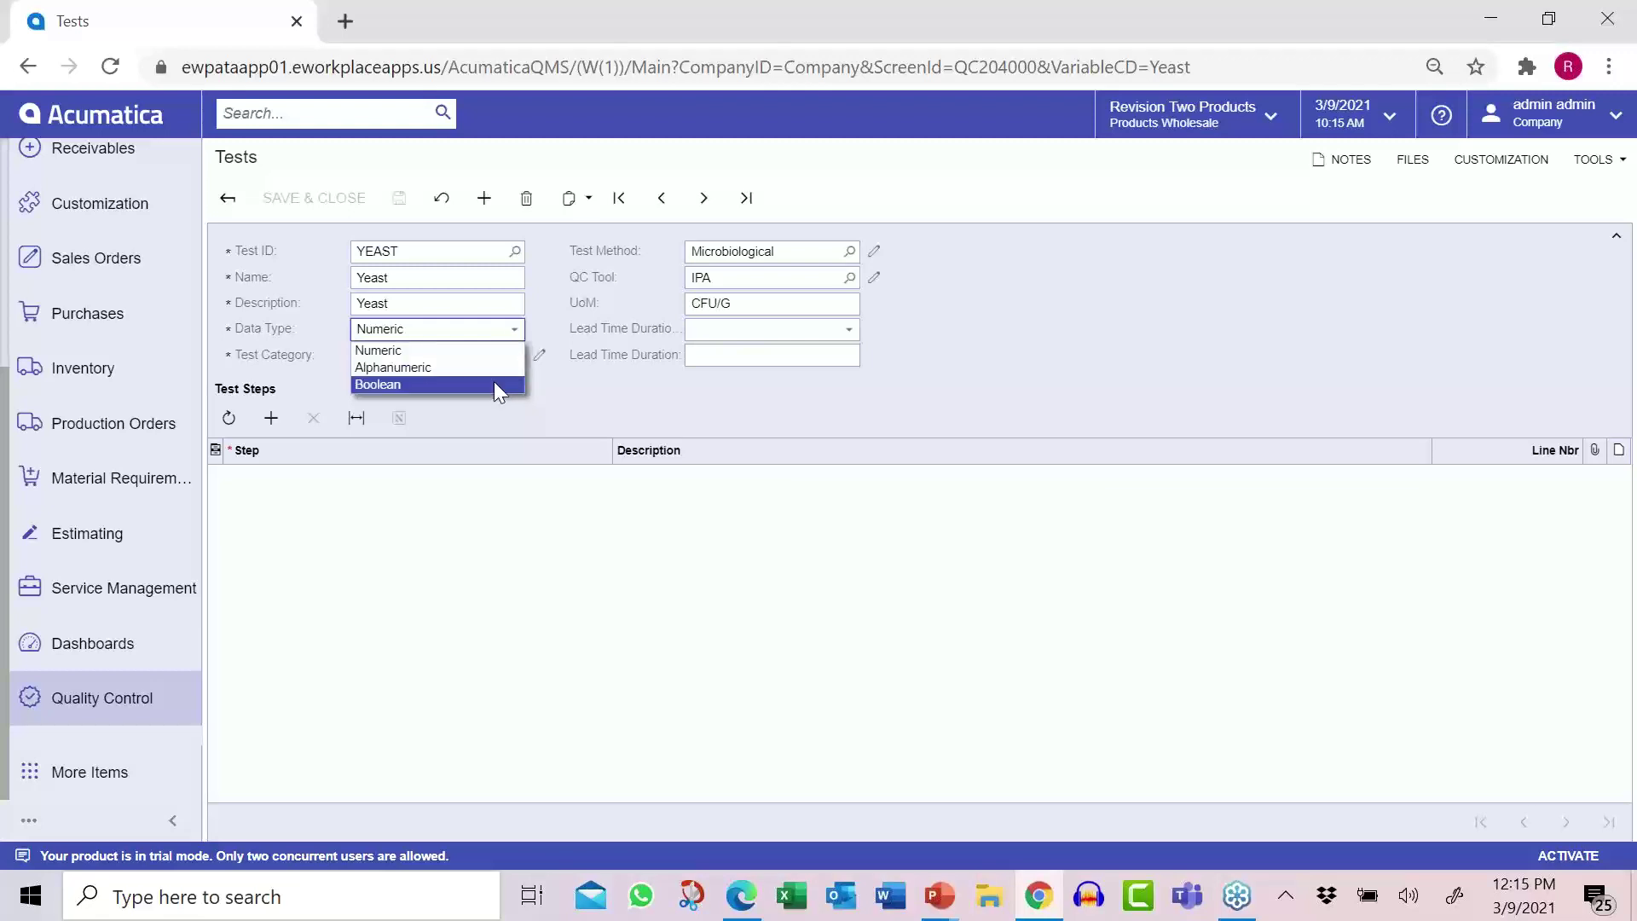
pyautogui.click(515, 329)
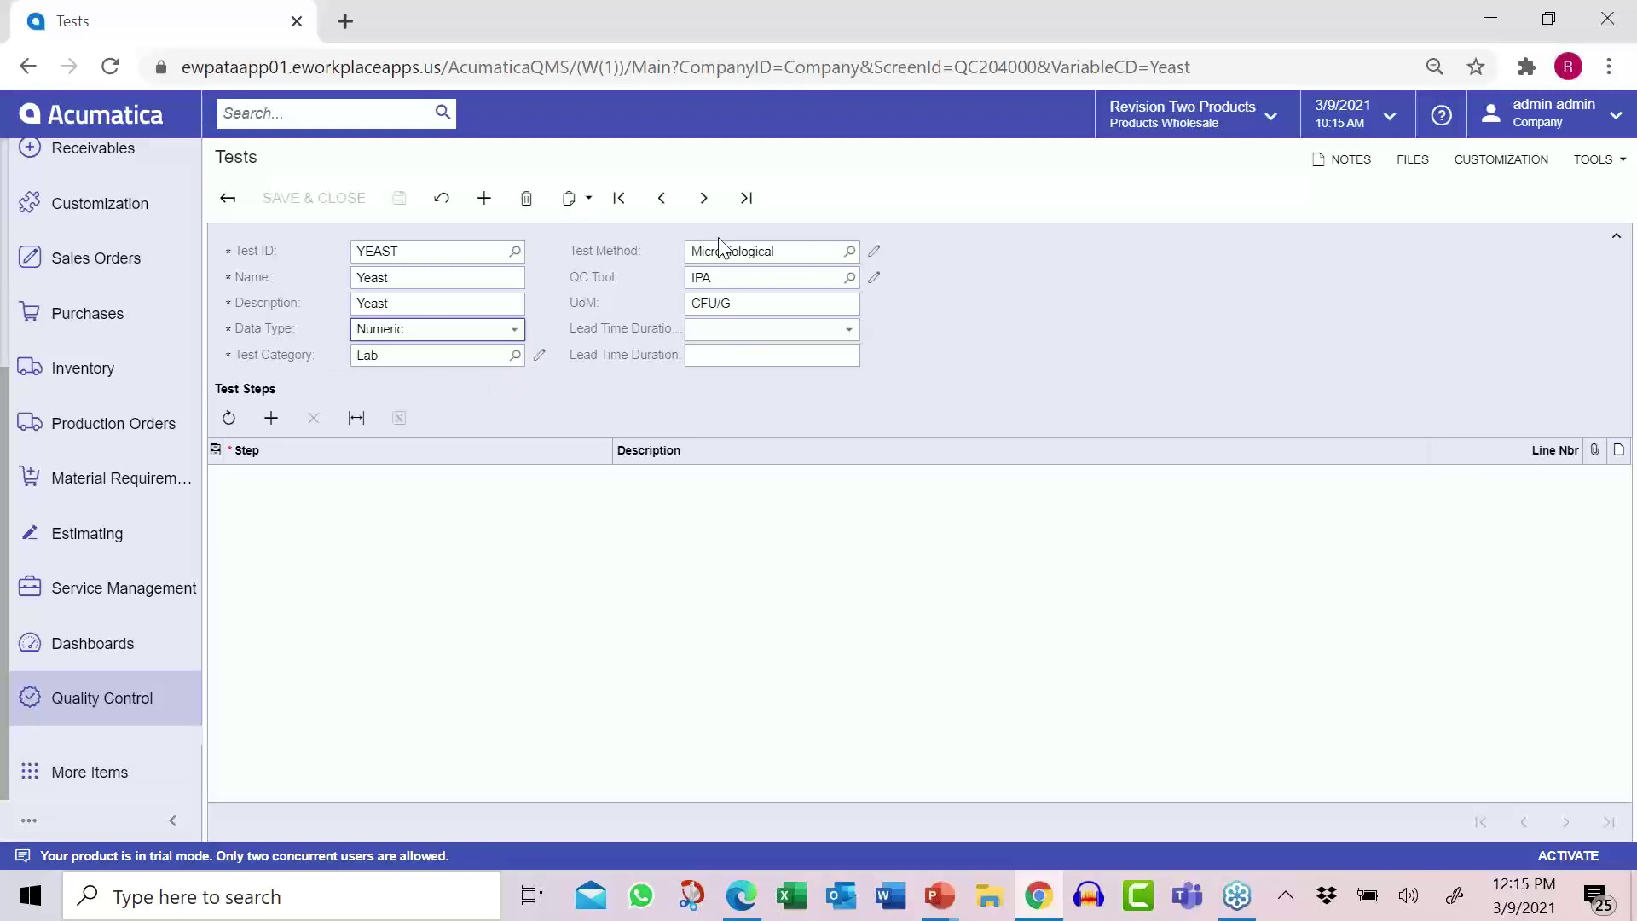
# - Review the QC tools from the YEAST test, including the status options for 5 ML TUBES, and close the tool list
pyautogui.click(871, 279)
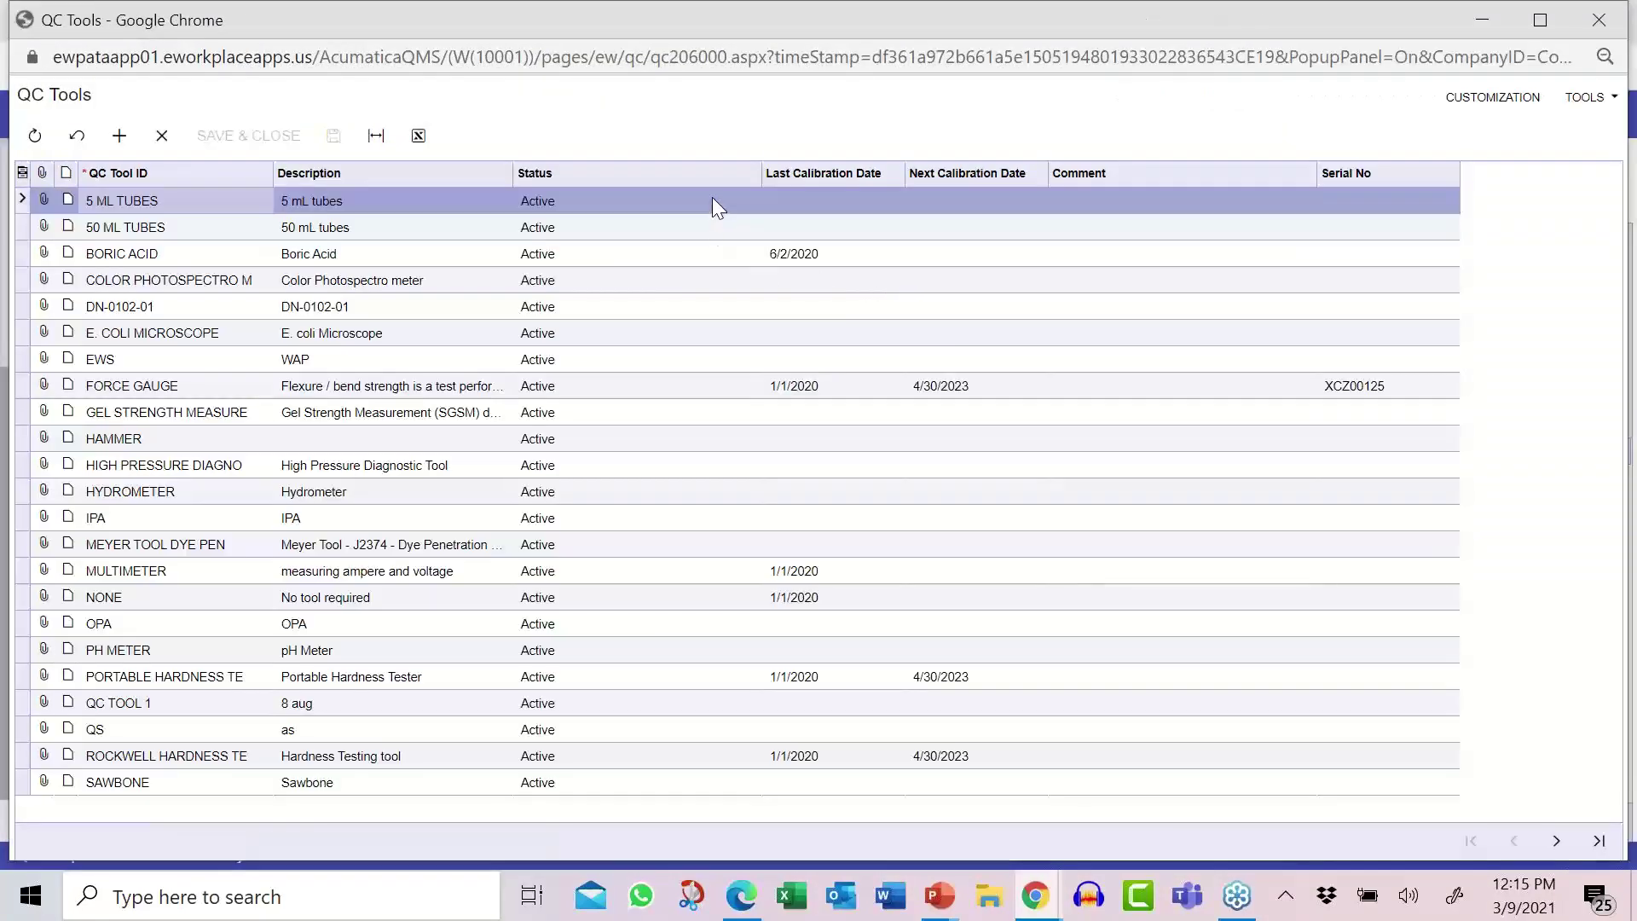
pyautogui.click(713, 200)
pyautogui.click(768, 203)
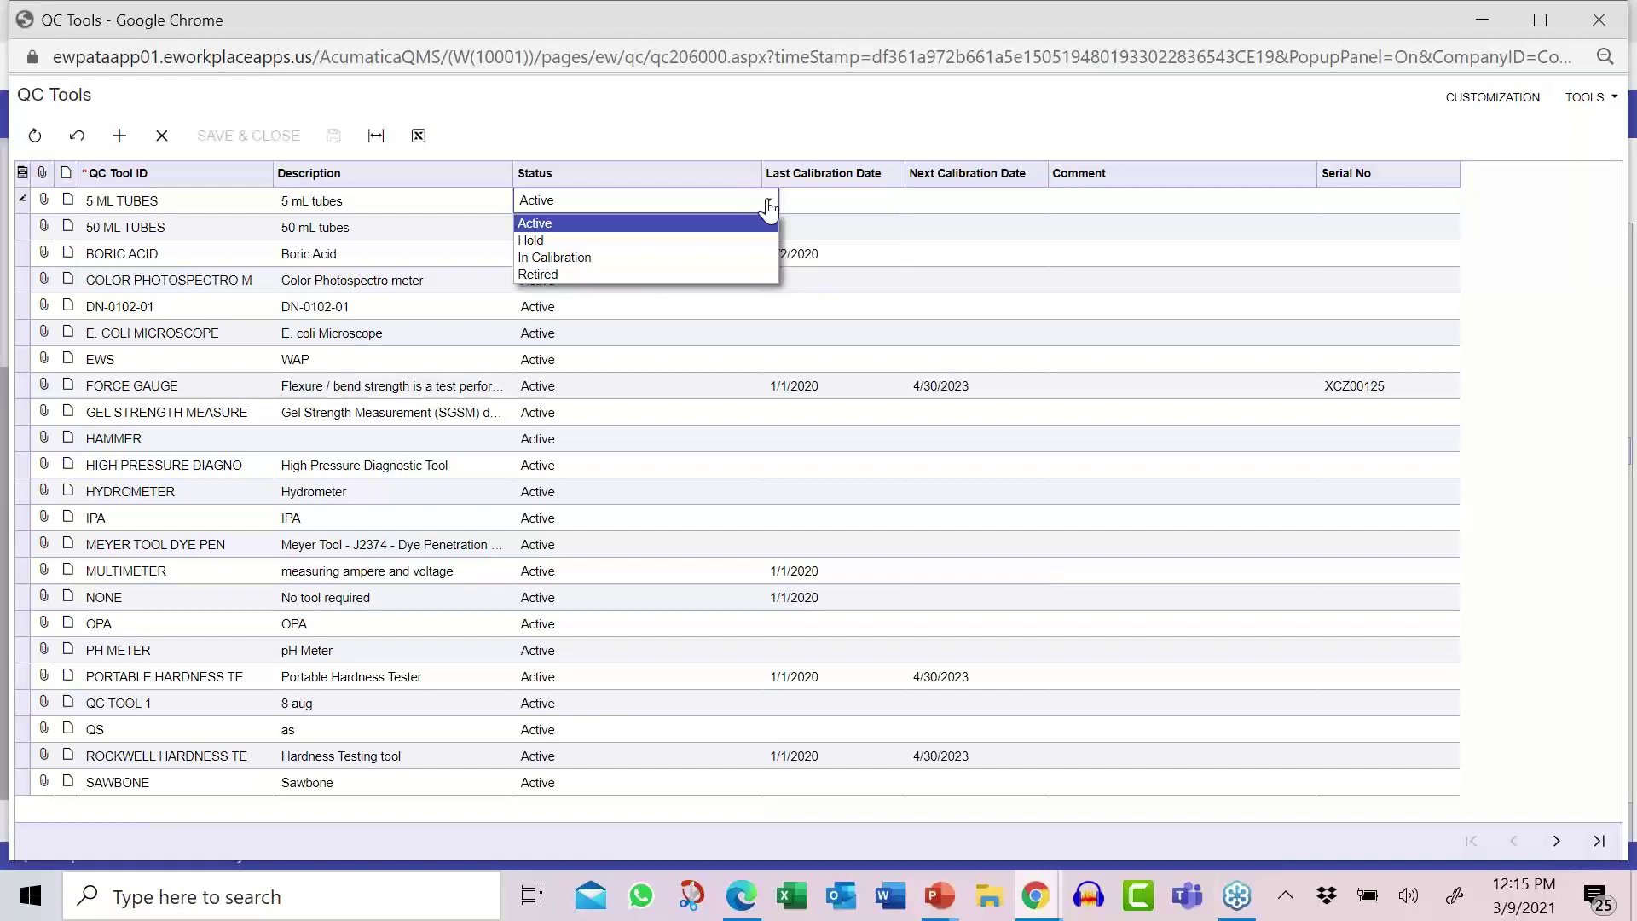
pyautogui.click(769, 203)
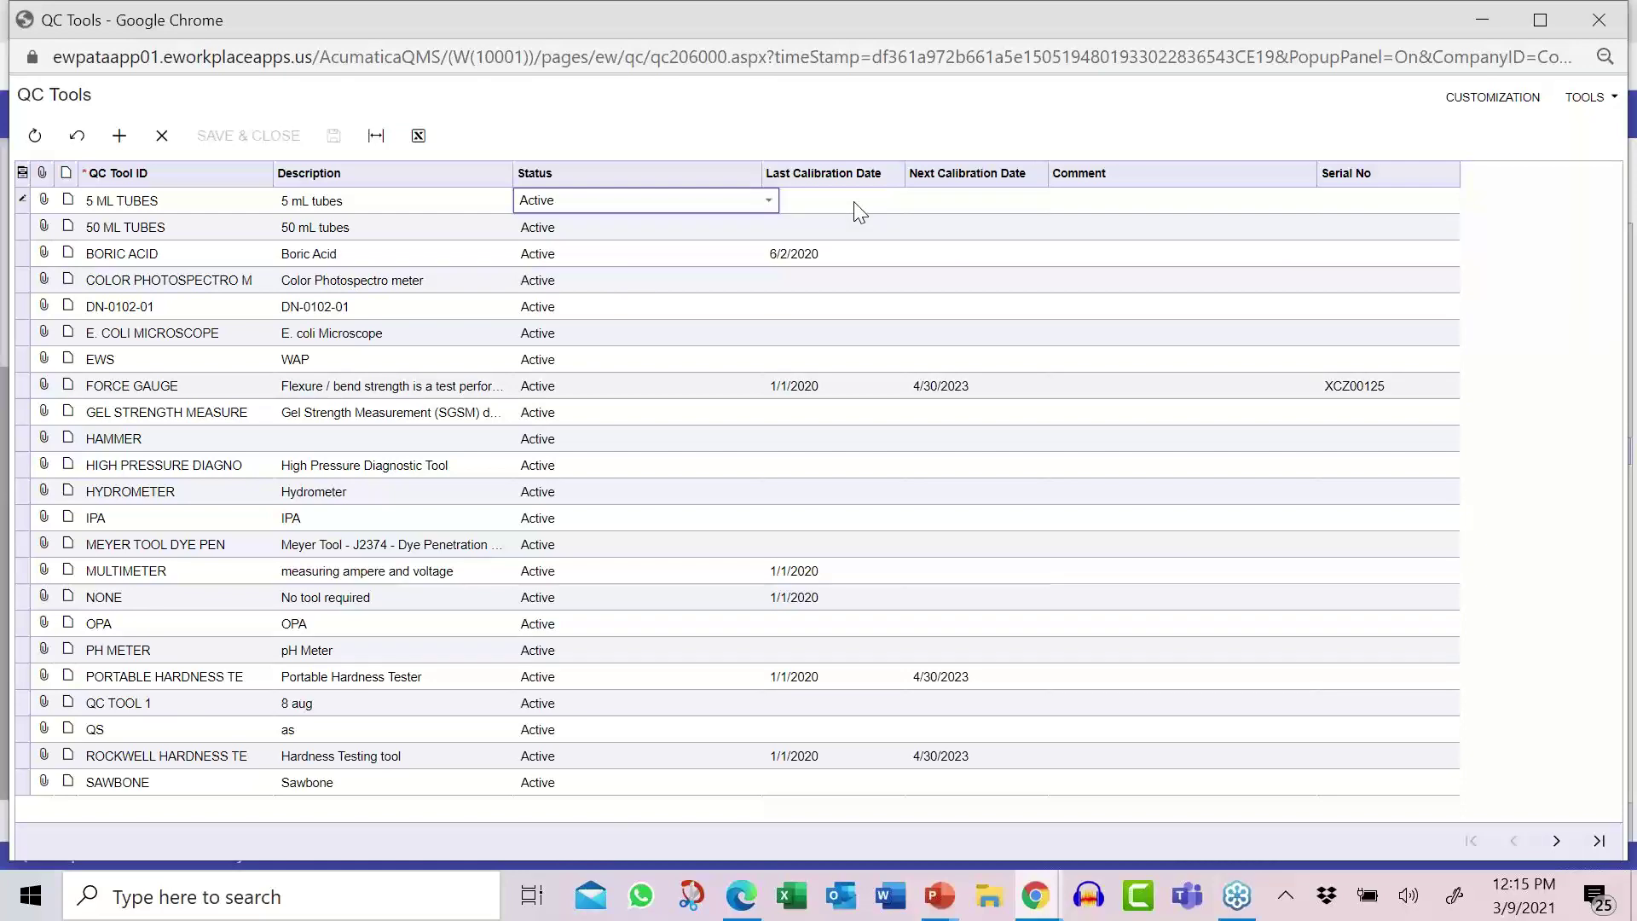
pyautogui.click(1598, 19)
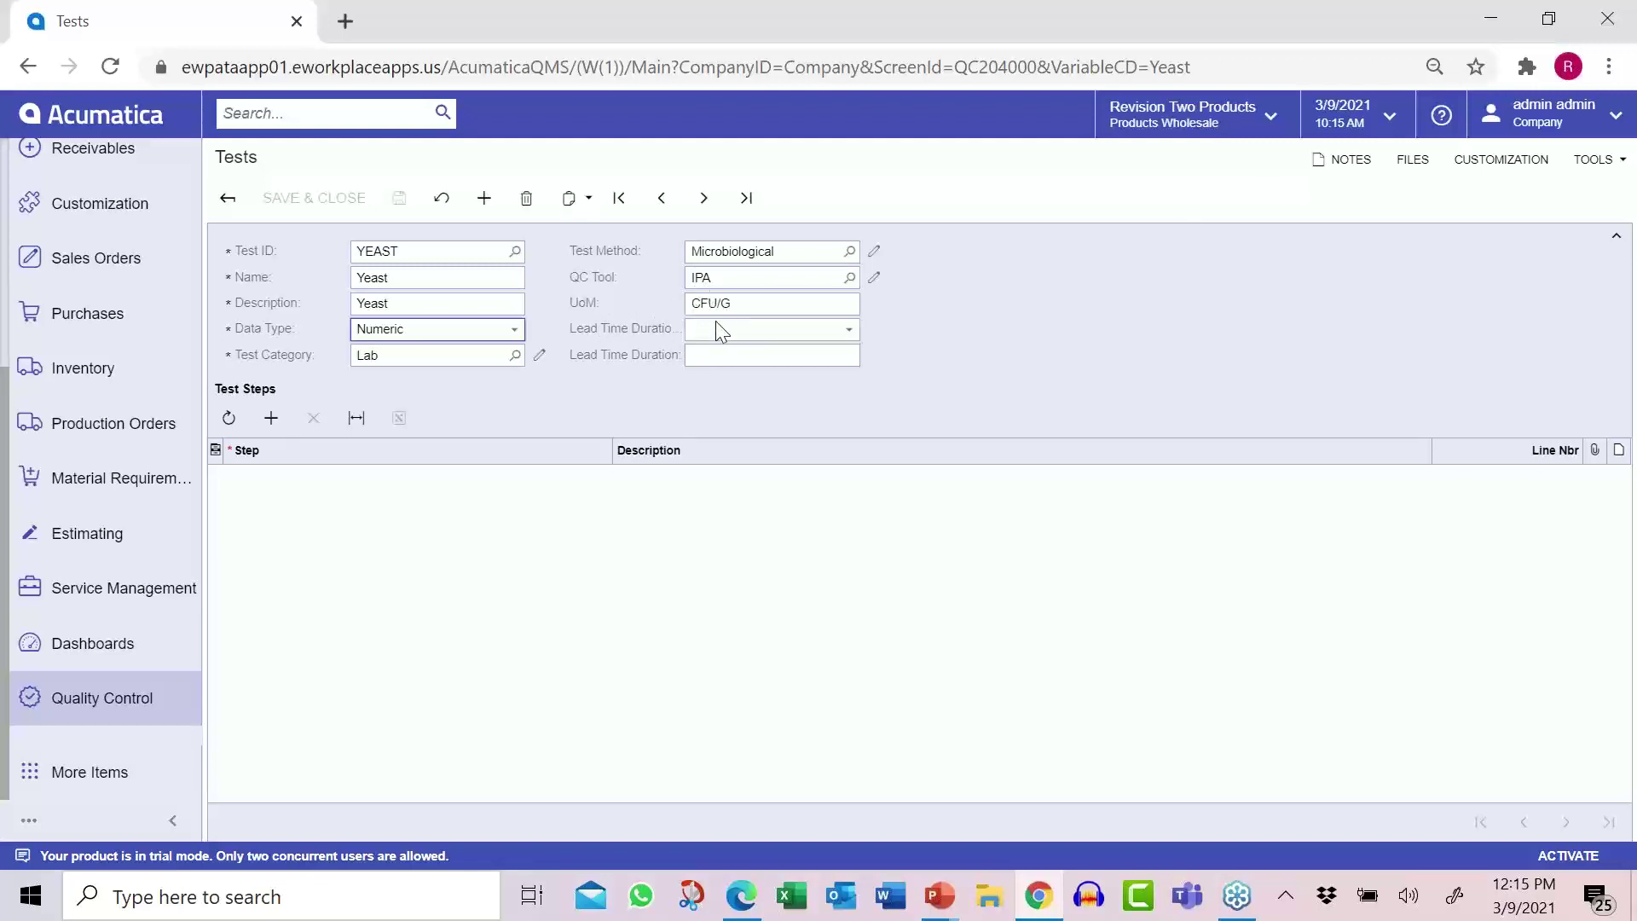
# - View the available lead time duration types for the YEAST test
pyautogui.click(851, 330)
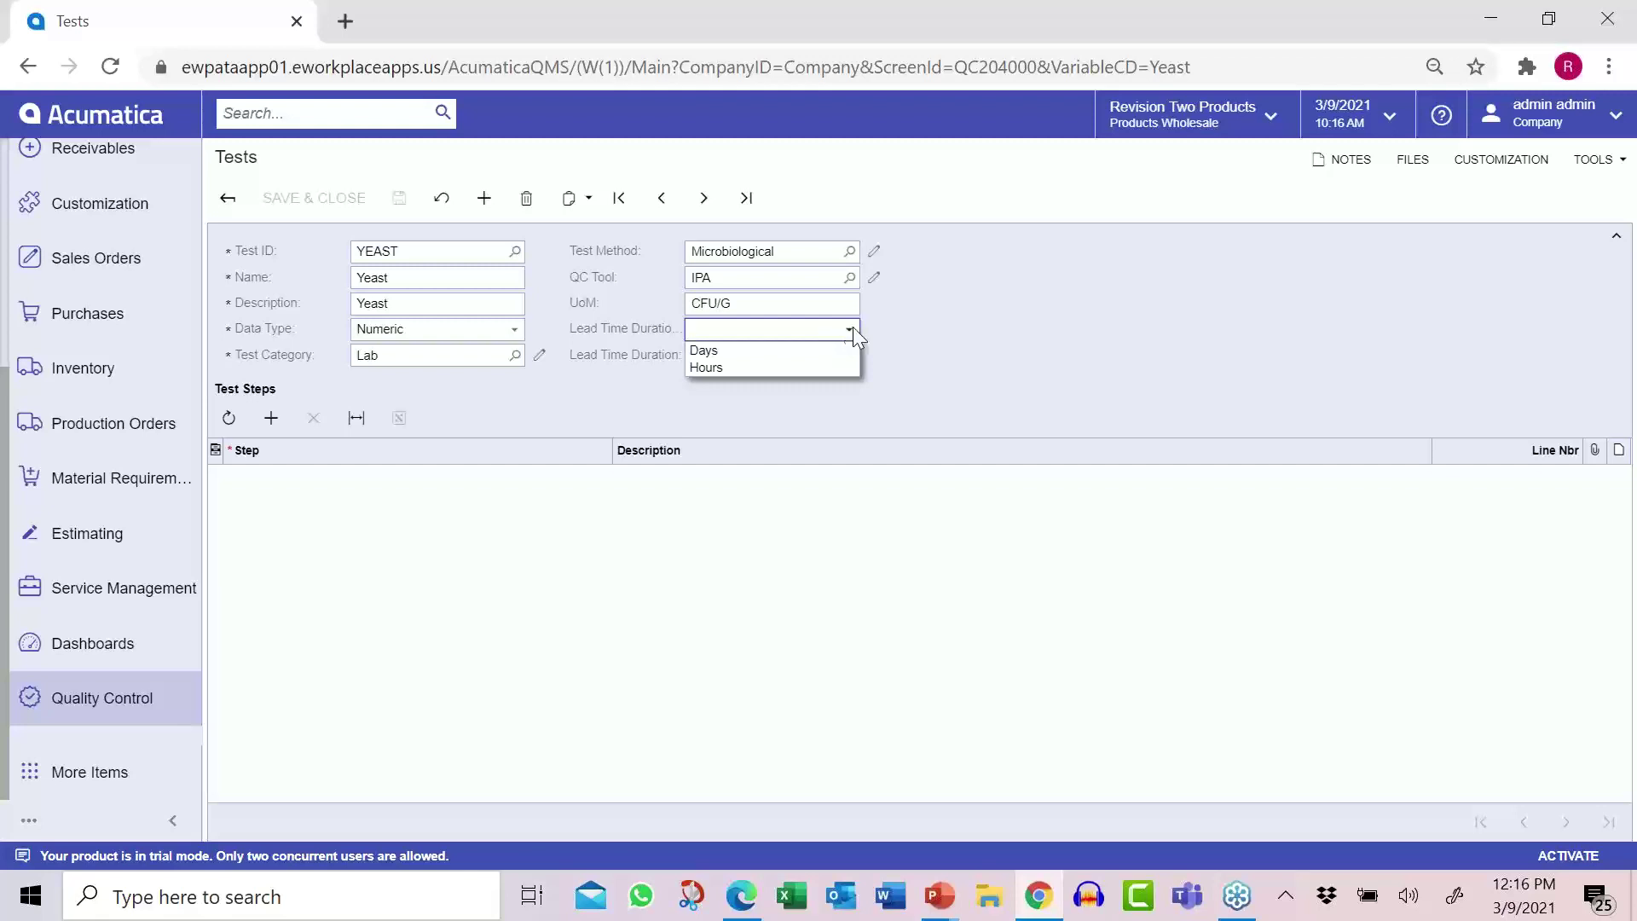
pyautogui.click(914, 334)
# - Add test step 1 with the description "Put" to the YEAST test, and leave the record without saving
pyautogui.click(271, 418)
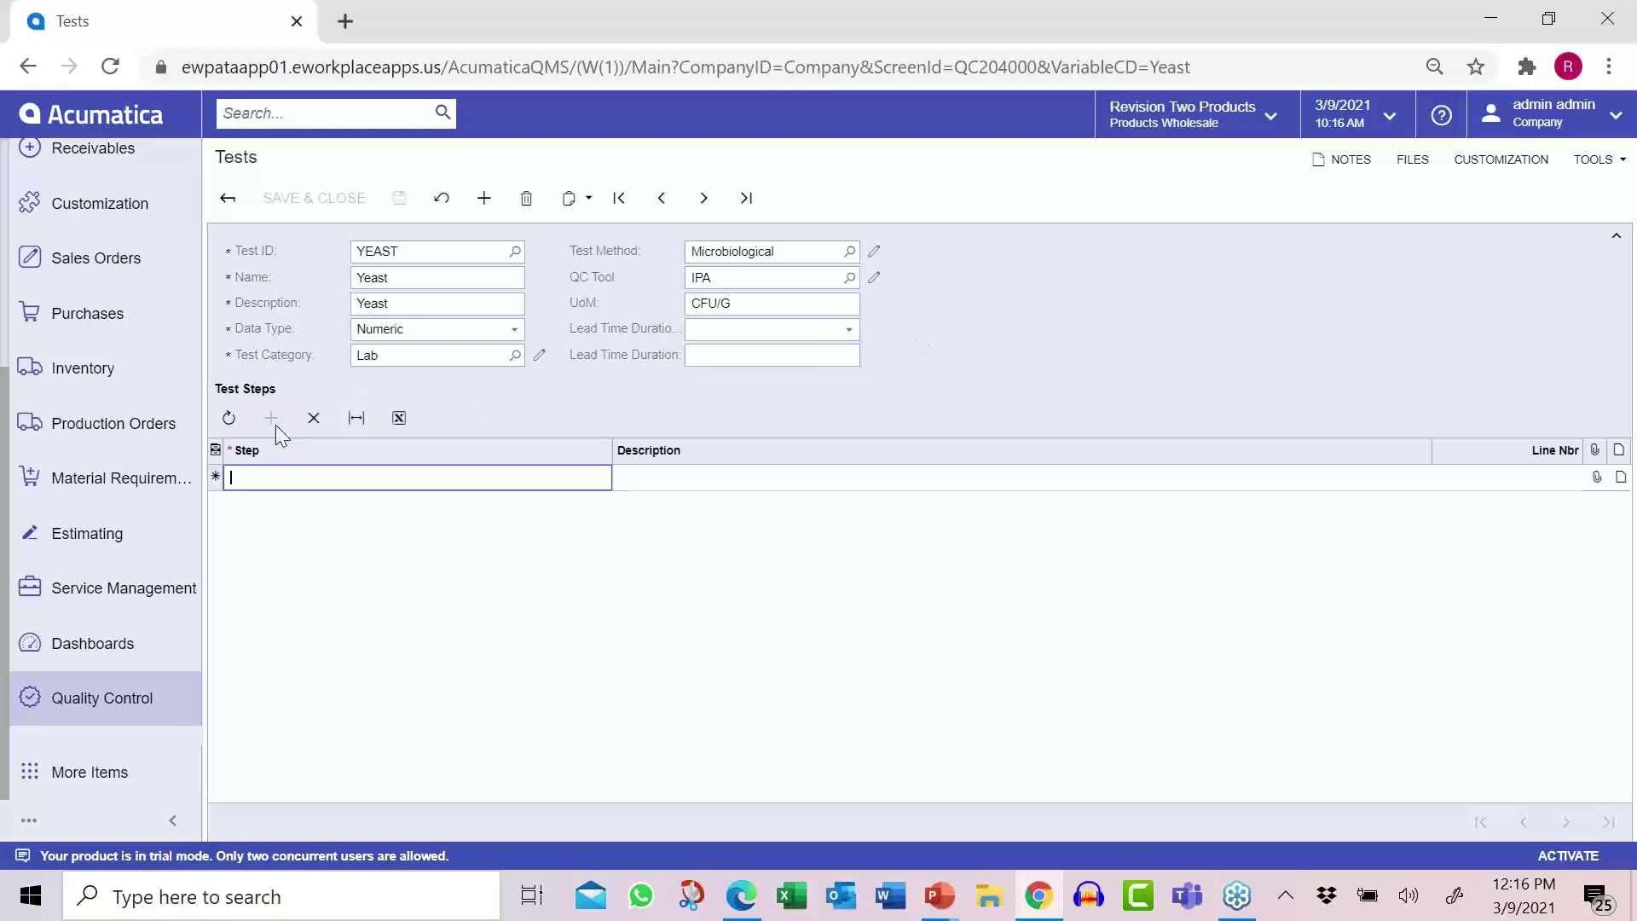
pyautogui.write('1')
pyautogui.press('Tab')
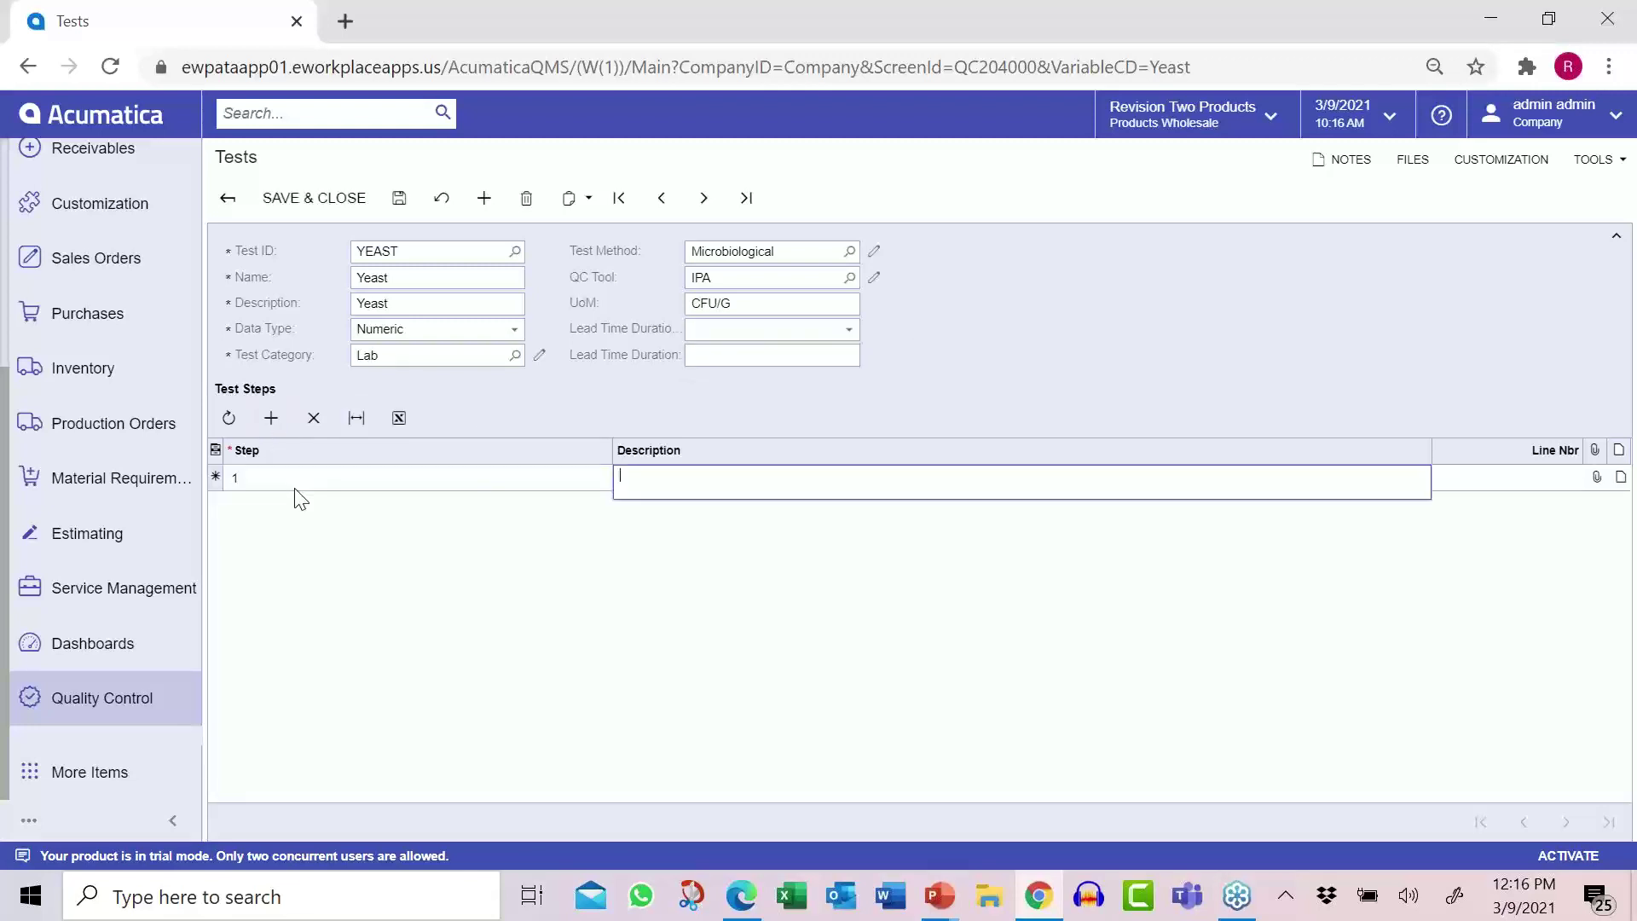
pyautogui.write('Put')
pyautogui.click(296, 498)
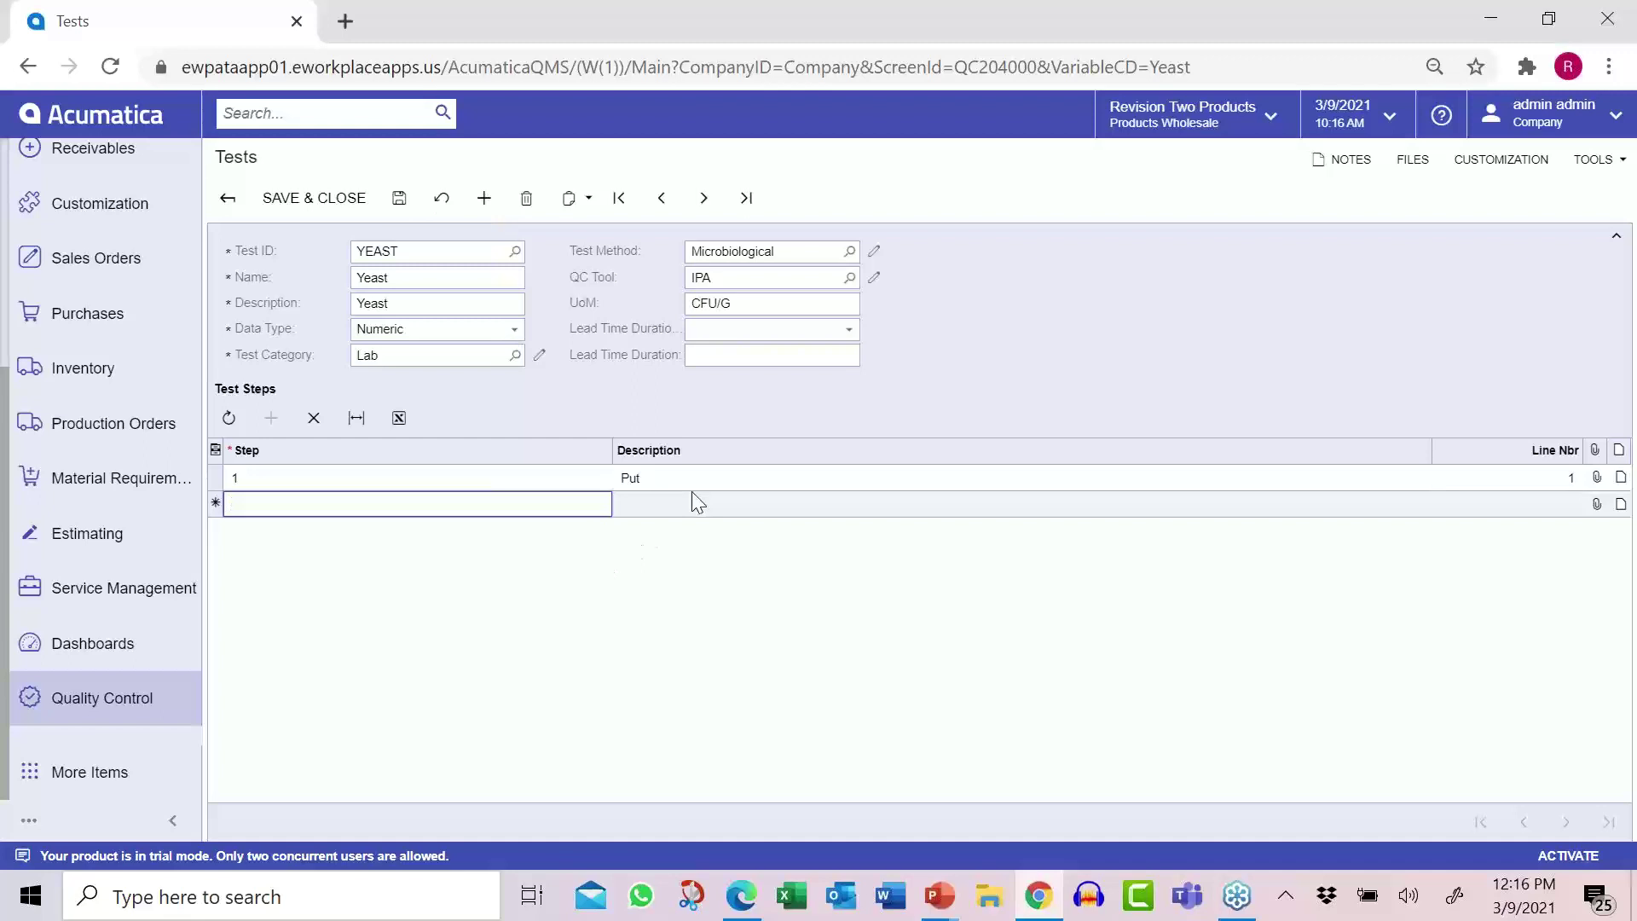
pyautogui.click(241, 208)
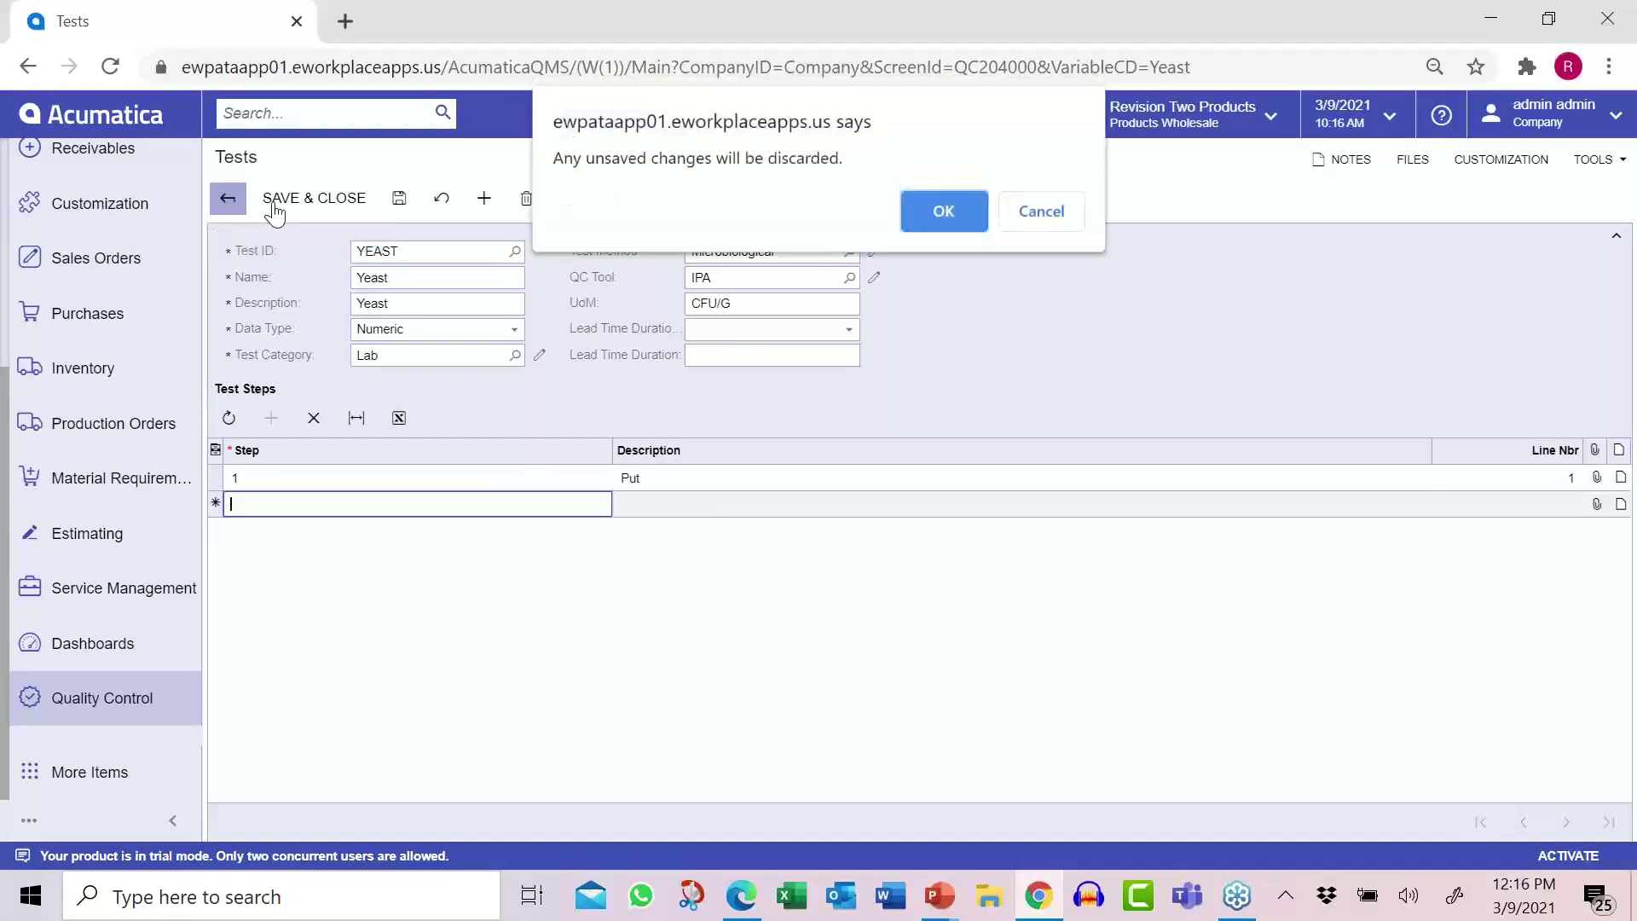
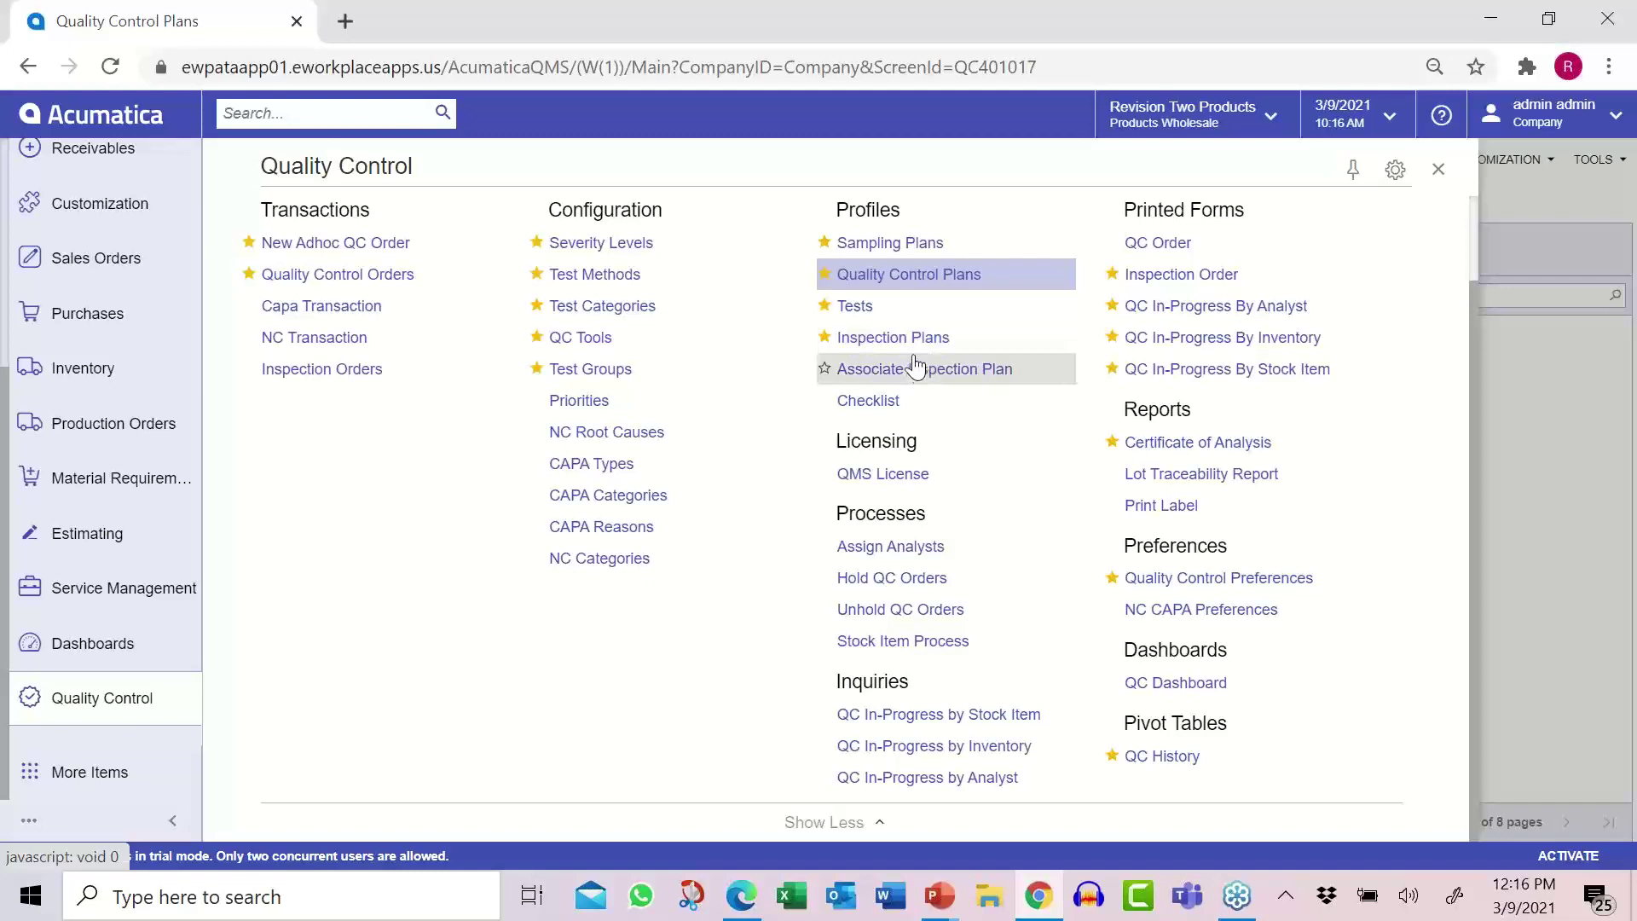
# - Look at the inspection plans list, and open quality control plan QCP0000014 to examine its test columns through Lead Time Duration
pyautogui.click(892, 337)
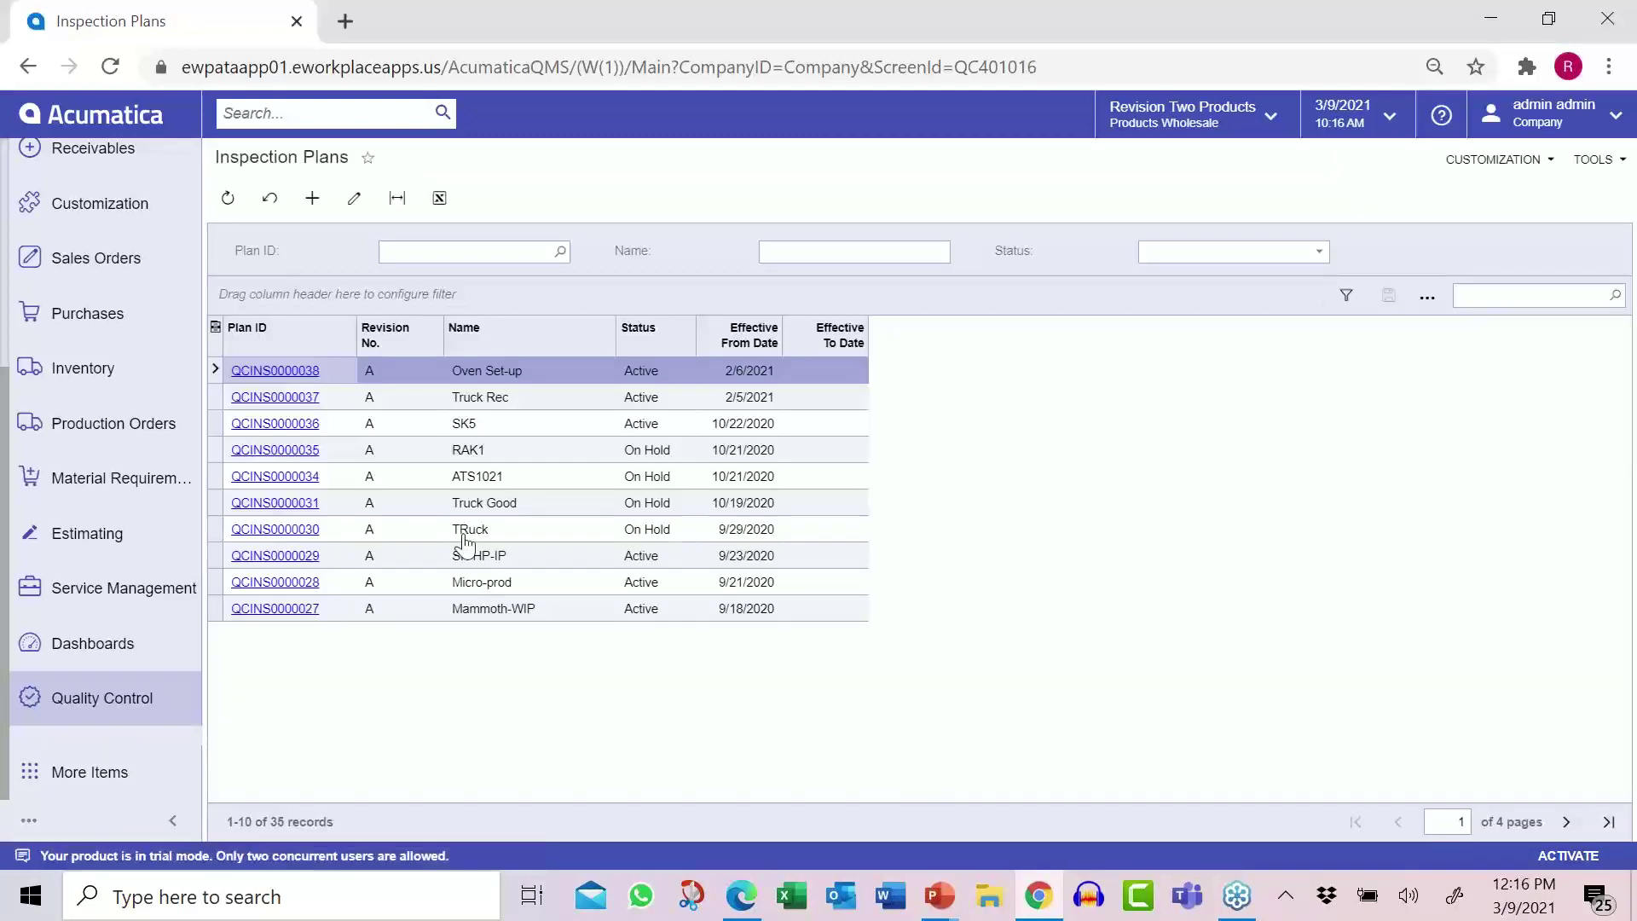
pyautogui.click(101, 701)
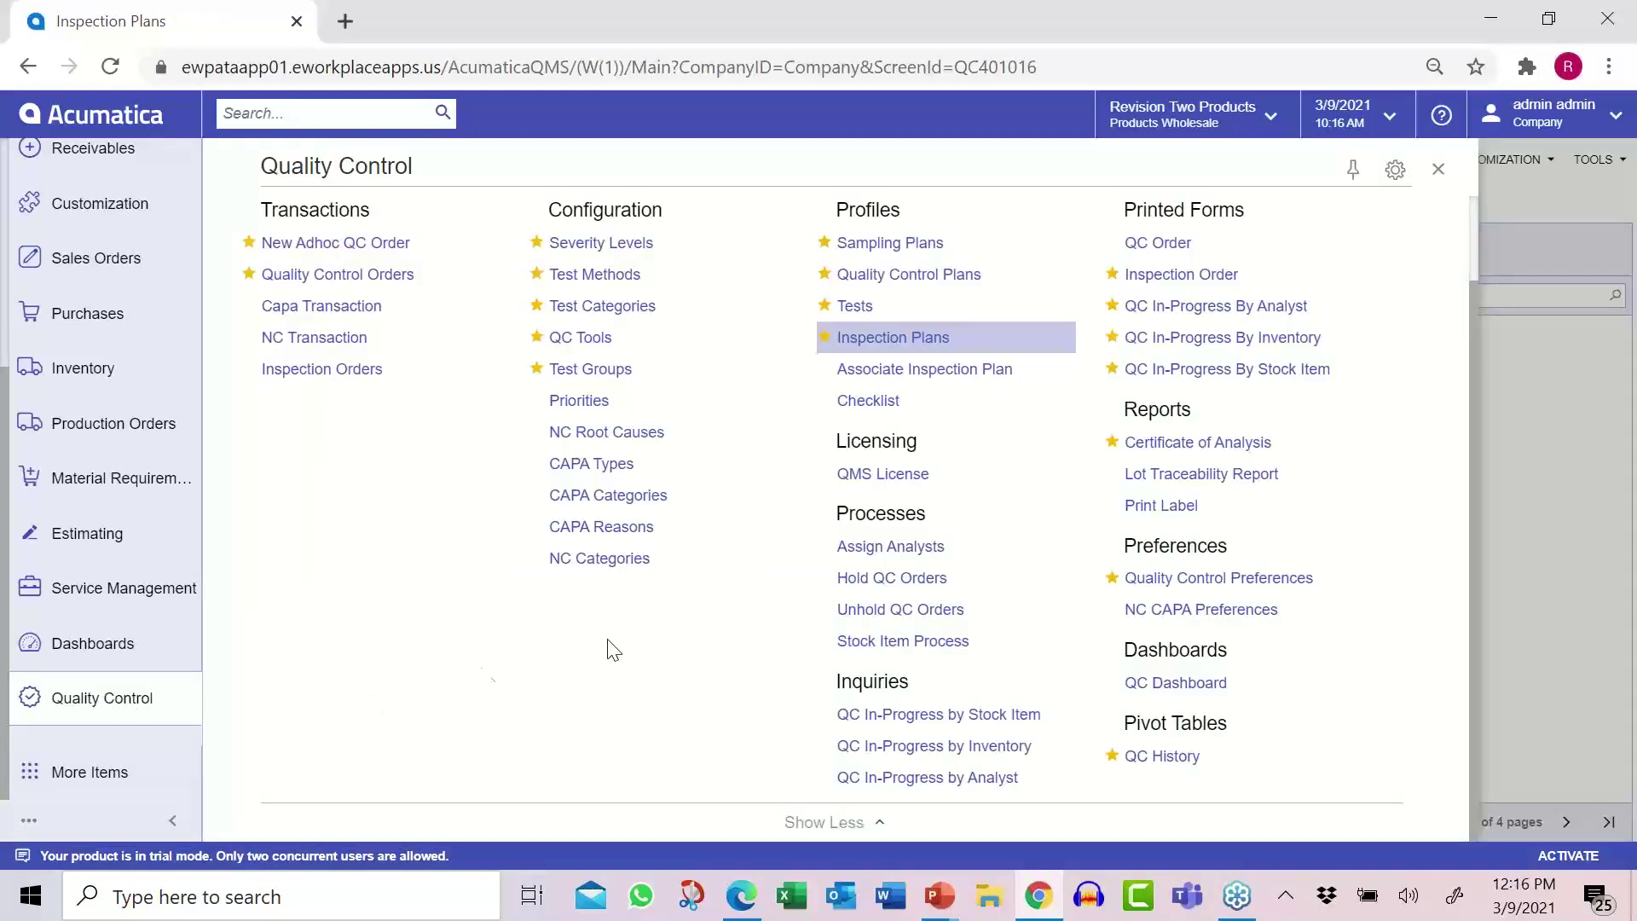
pyautogui.click(924, 275)
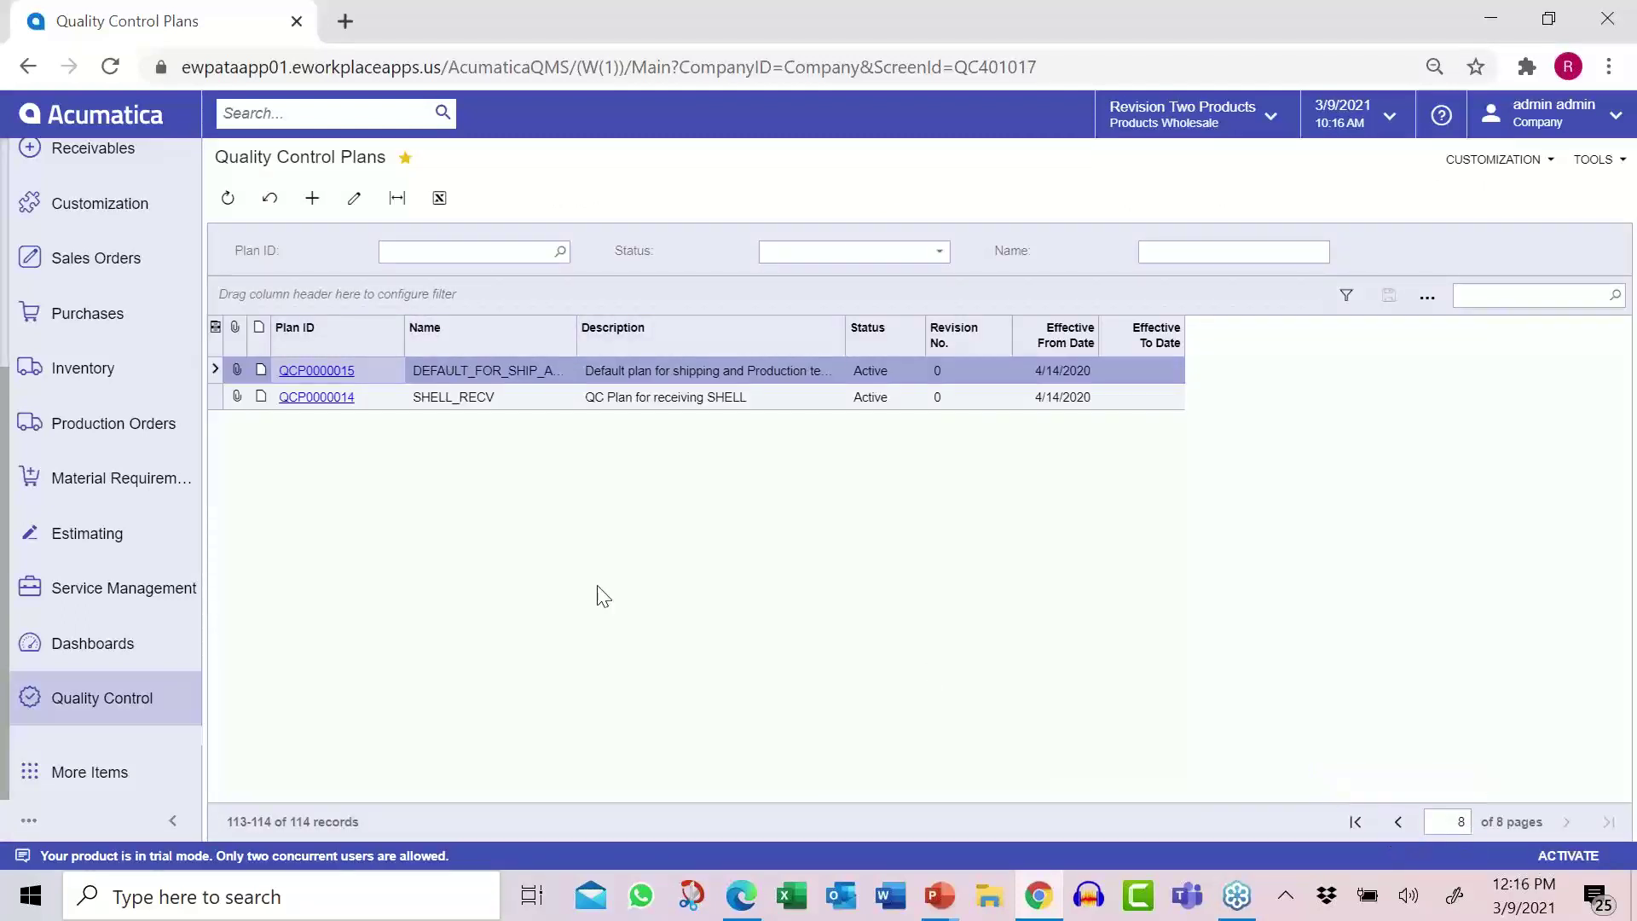
pyautogui.click(326, 397)
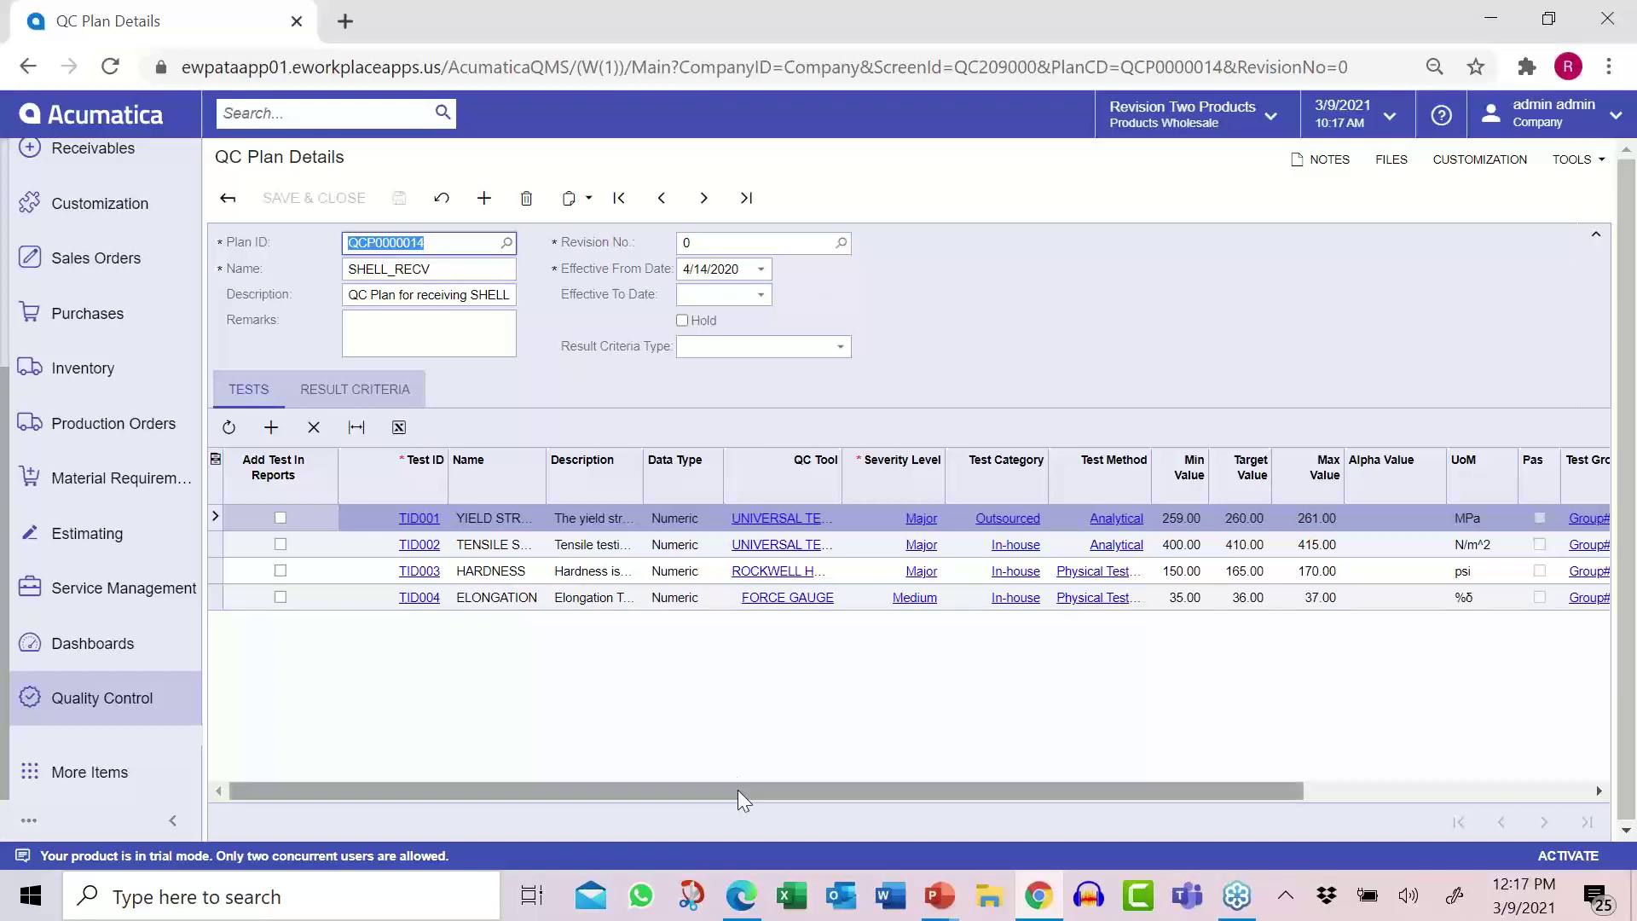
pyautogui.moveTo(738, 789); pyautogui.dragTo(858, 790)
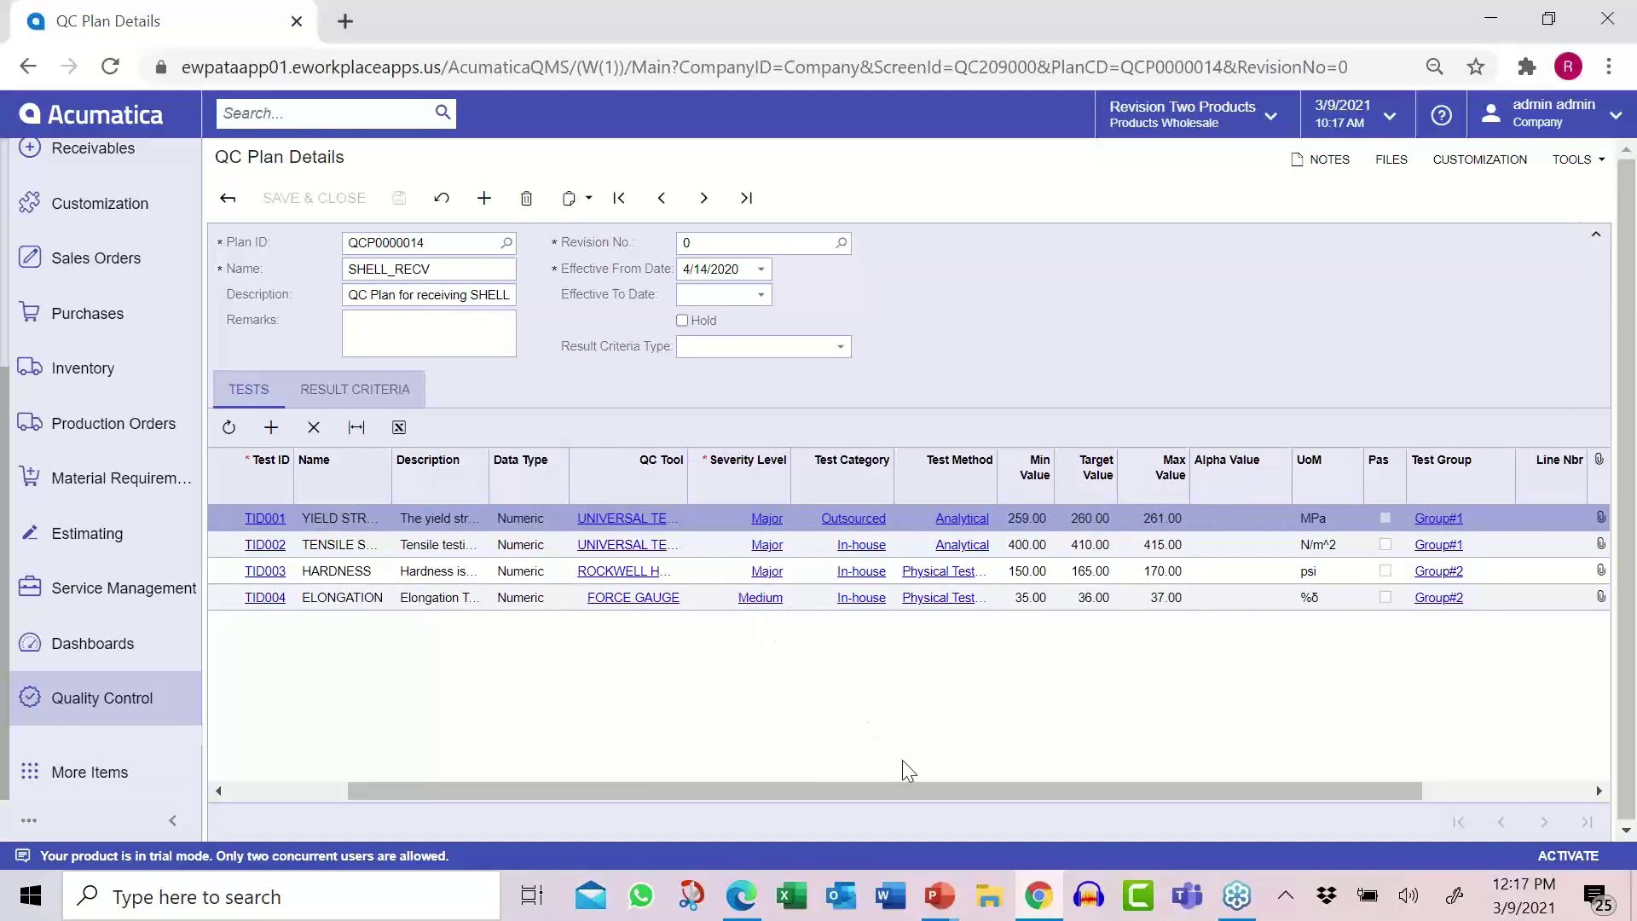
pyautogui.moveTo(919, 783); pyautogui.dragTo(1025, 795)
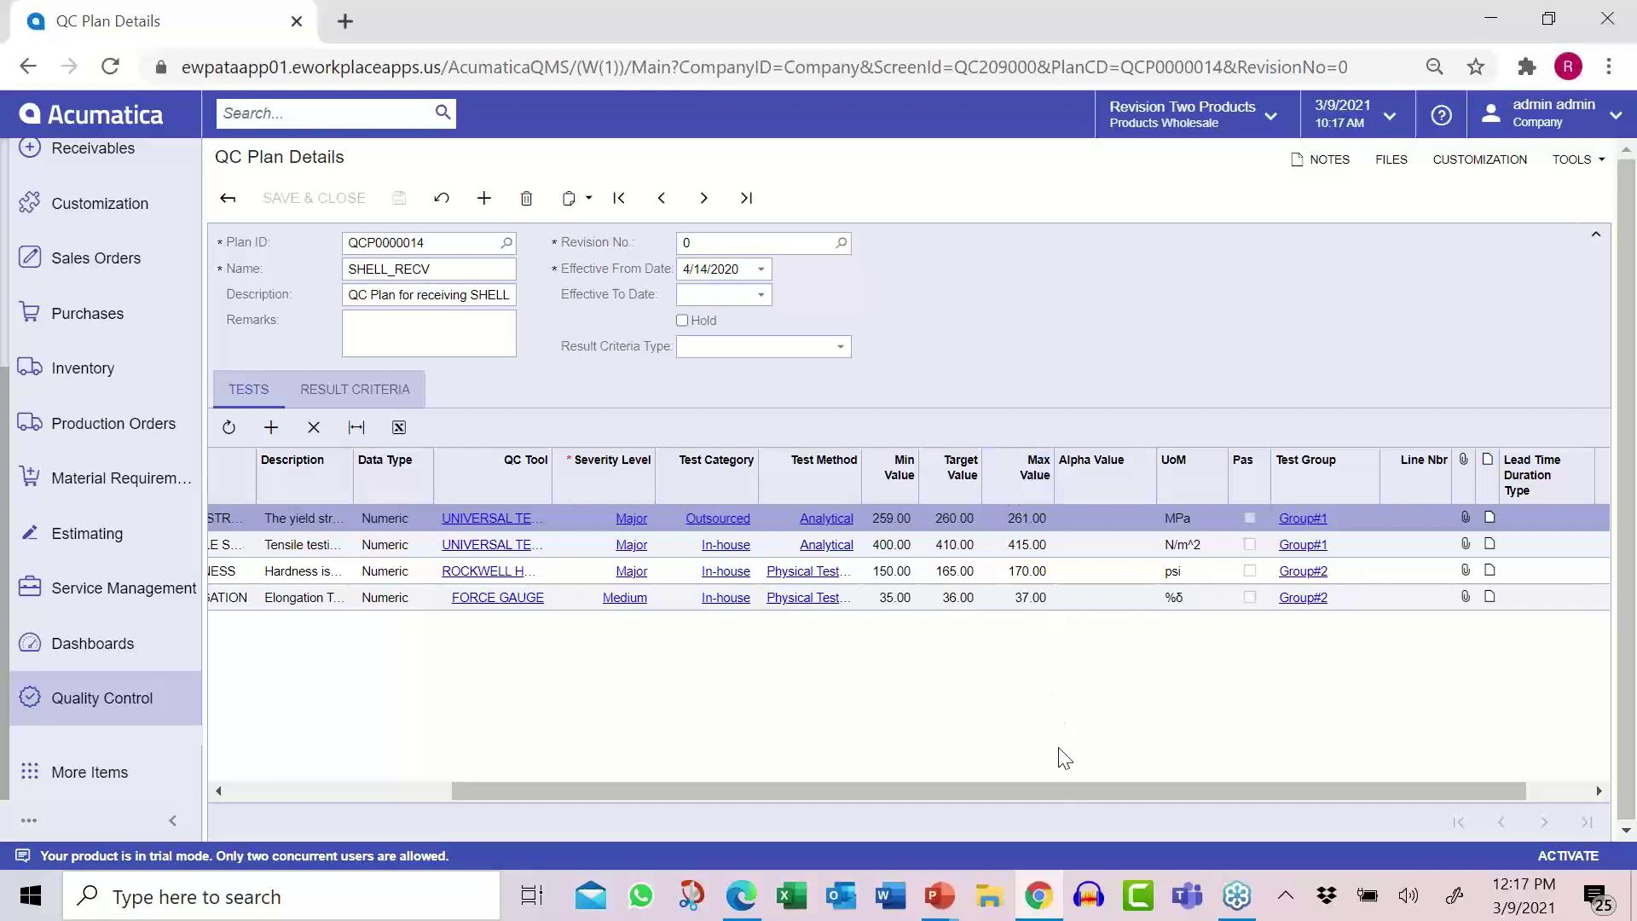
pyautogui.moveTo(1062, 791); pyautogui.dragTo(1137, 795)
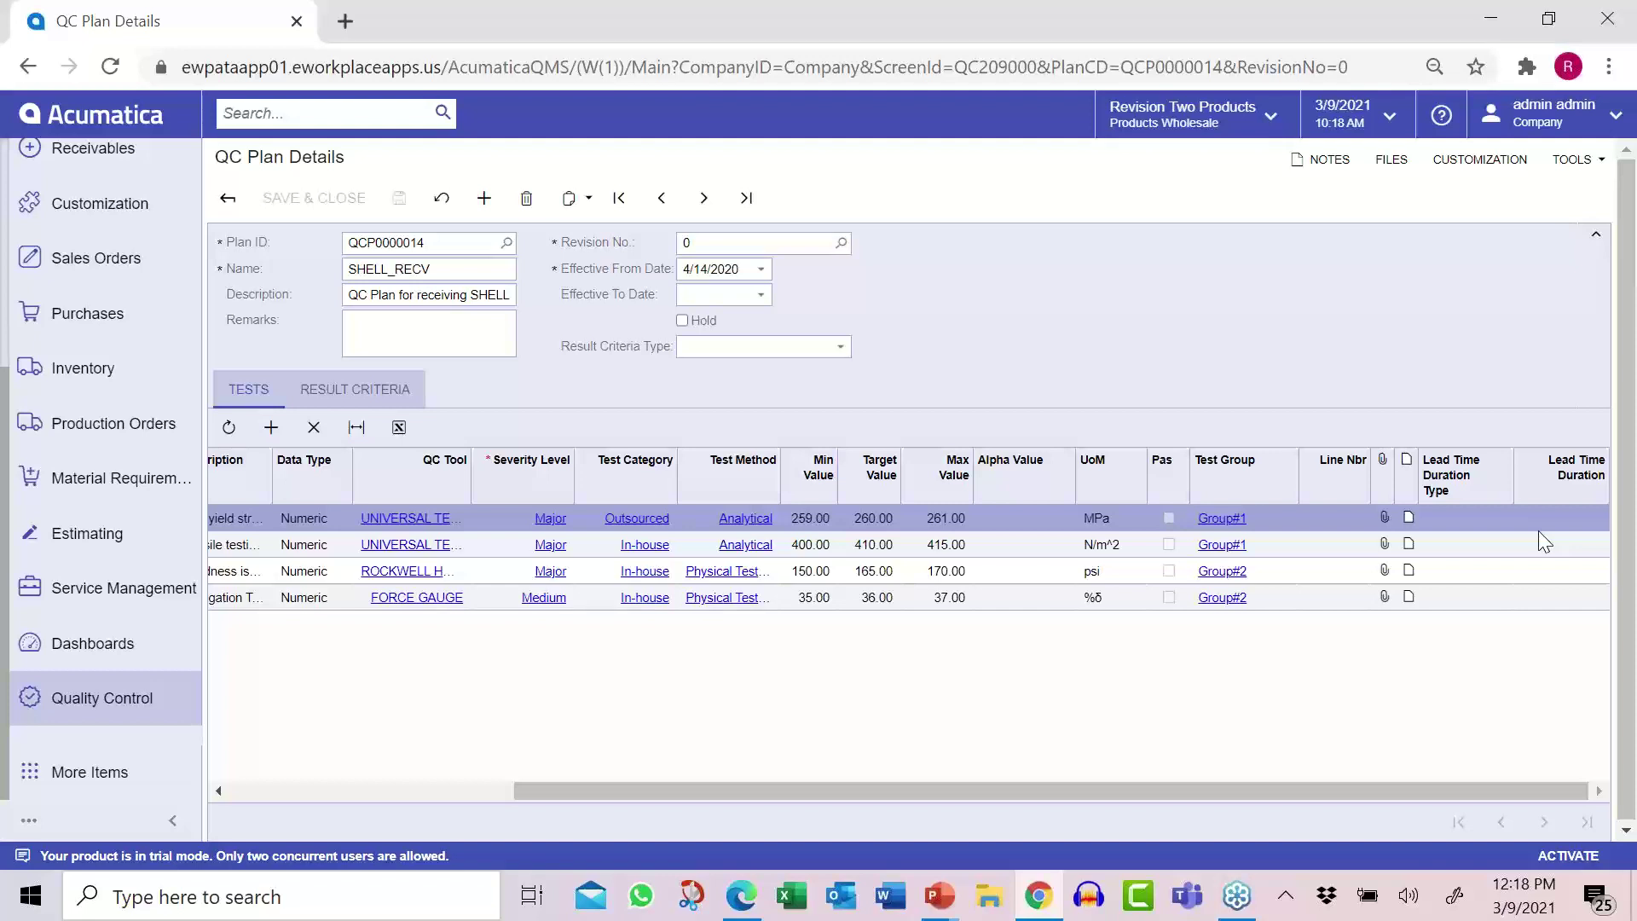
# - Review the plan's result criteria and the severity levels available for the Major row, and return to its tests
pyautogui.click(376, 397)
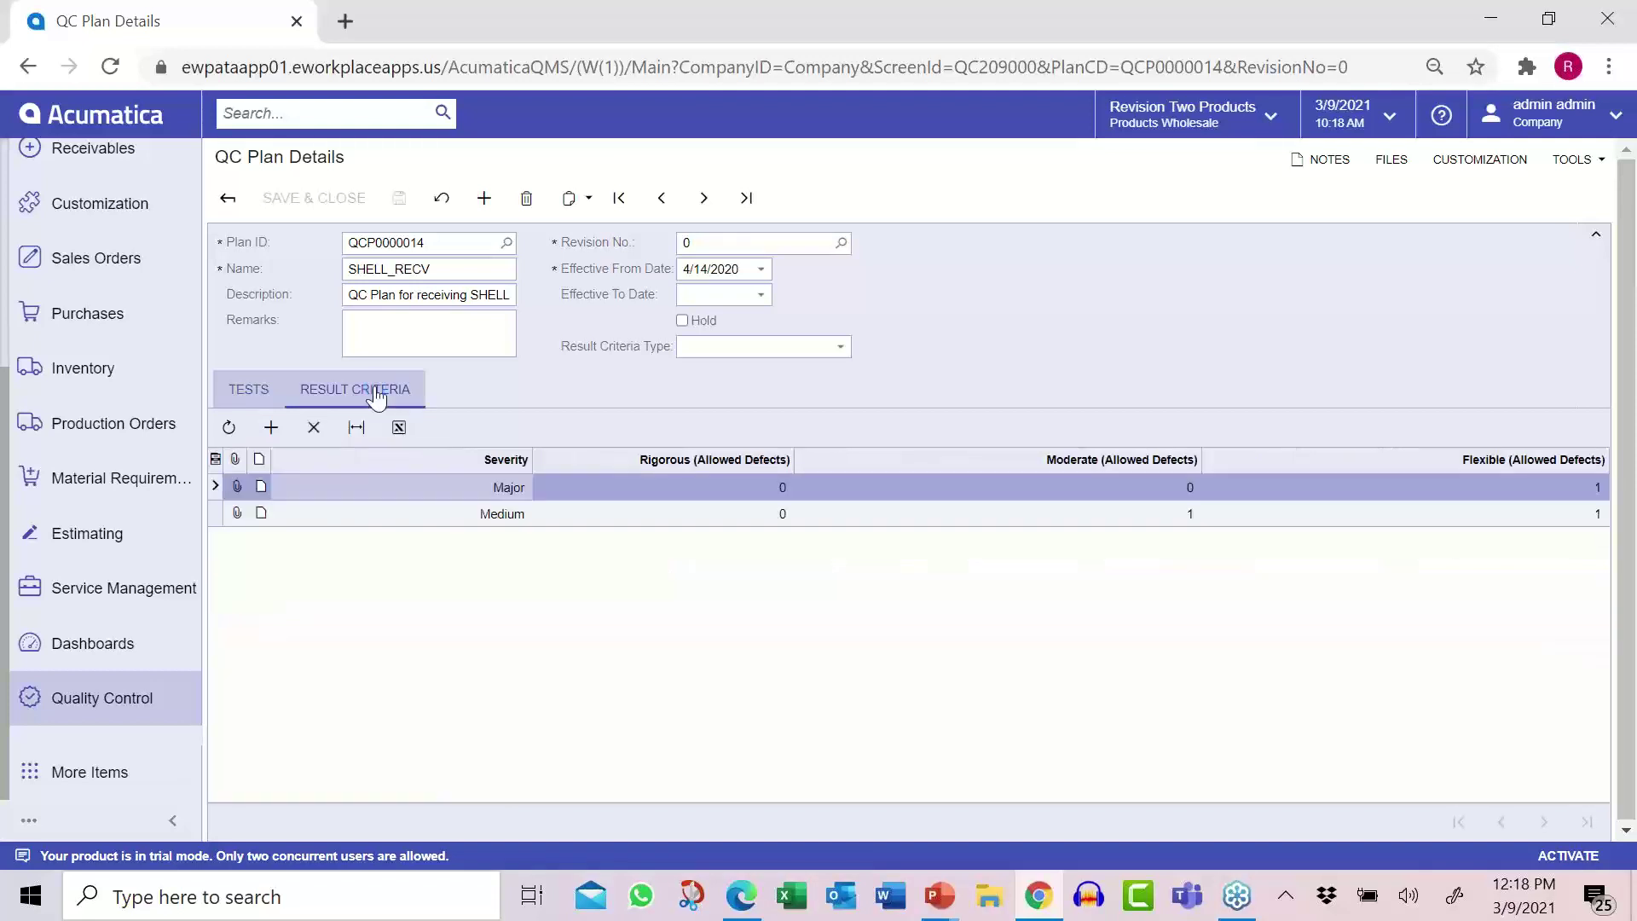
pyautogui.click(459, 486)
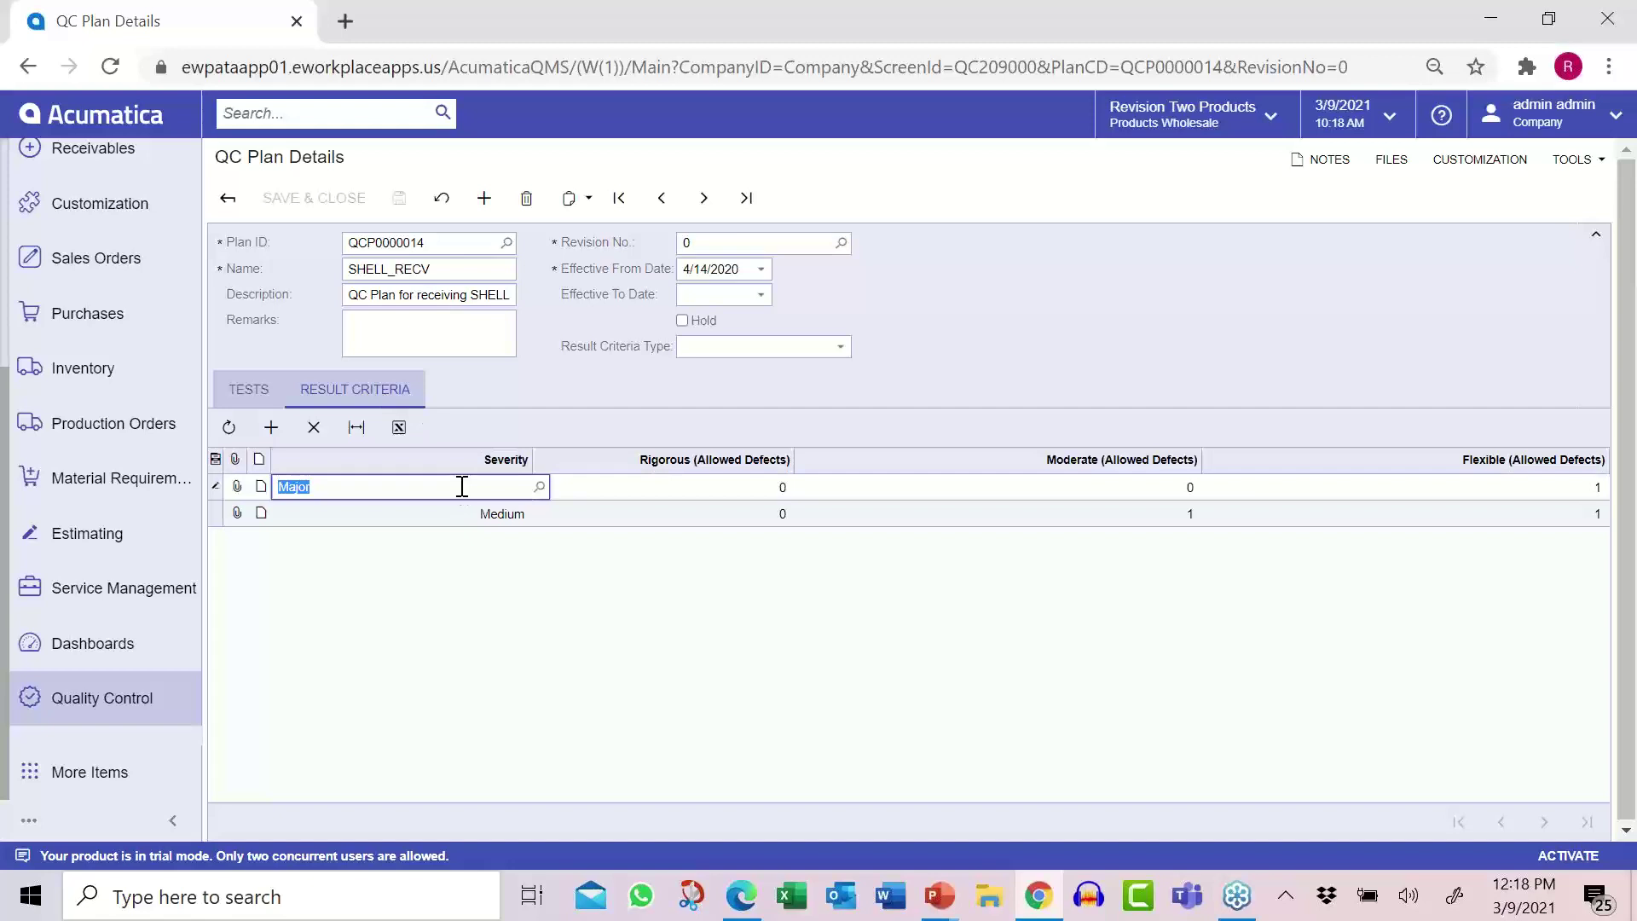
pyautogui.click(542, 487)
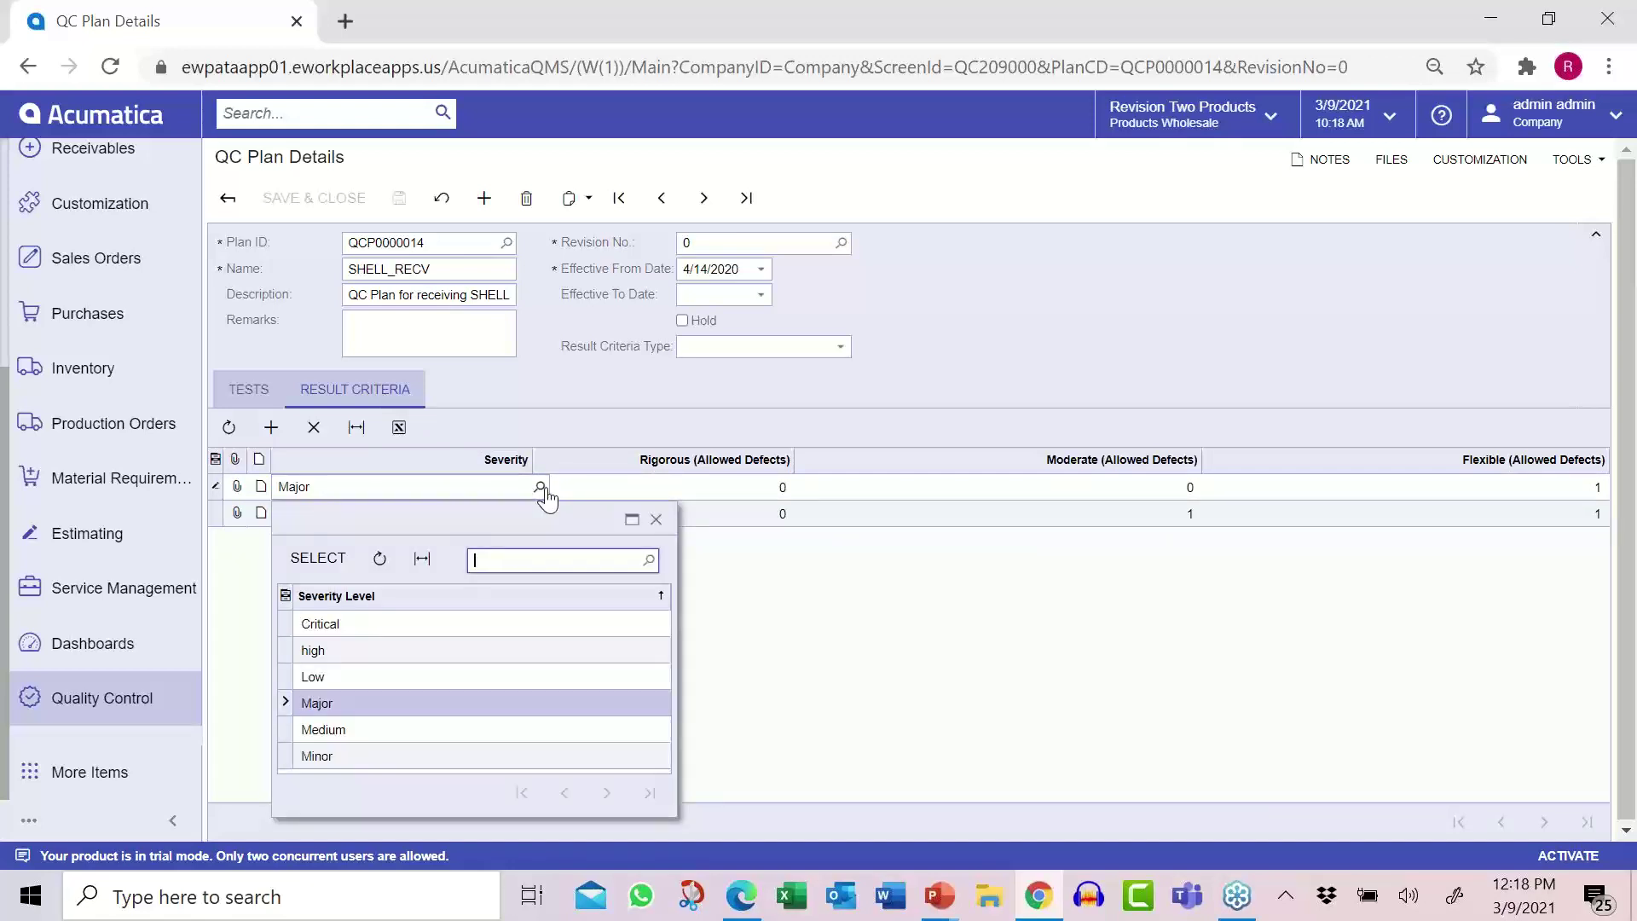
pyautogui.click(541, 490)
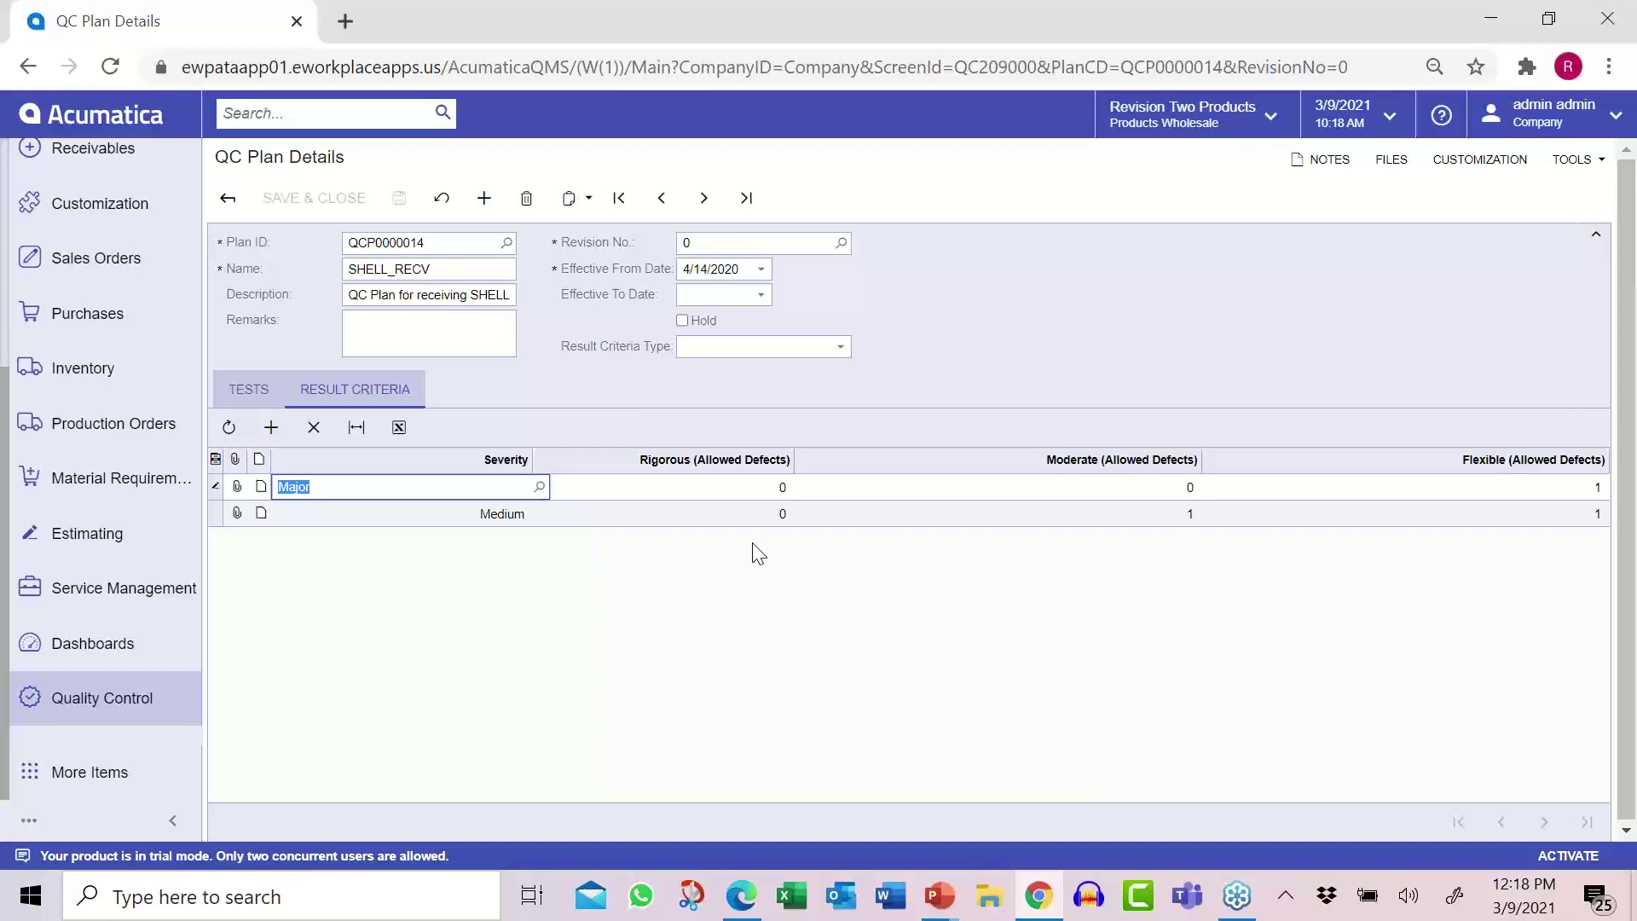
pyautogui.click(258, 395)
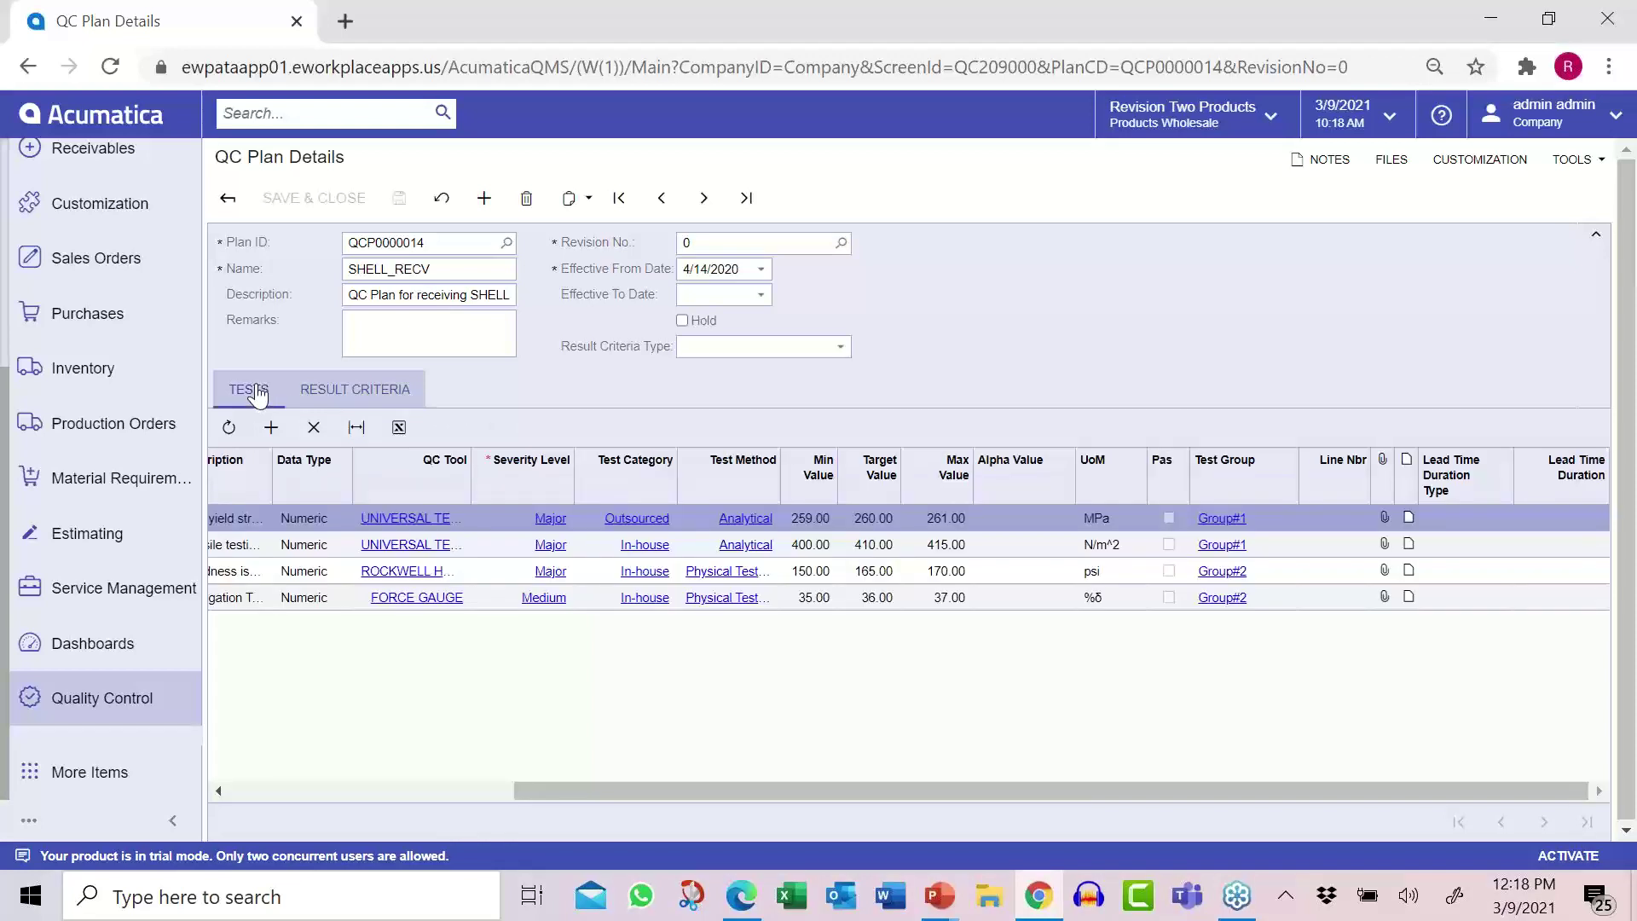
# - Open stock item SHELL-02 from the inventory records and show its quality control settings
pyautogui.click(118, 715)
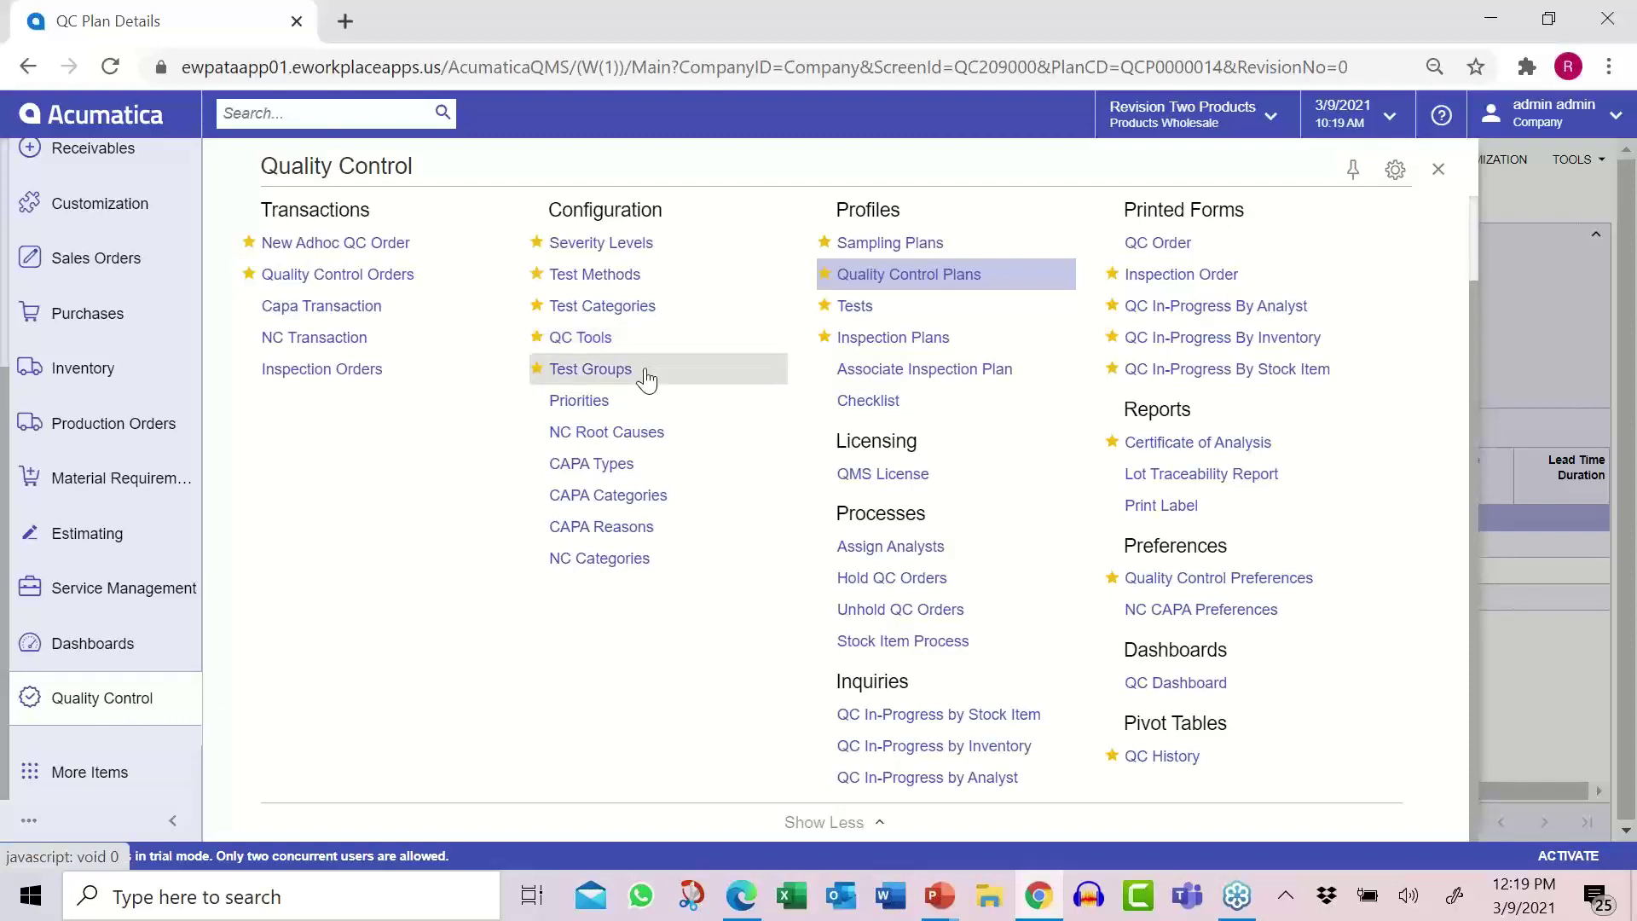
pyautogui.click(96, 385)
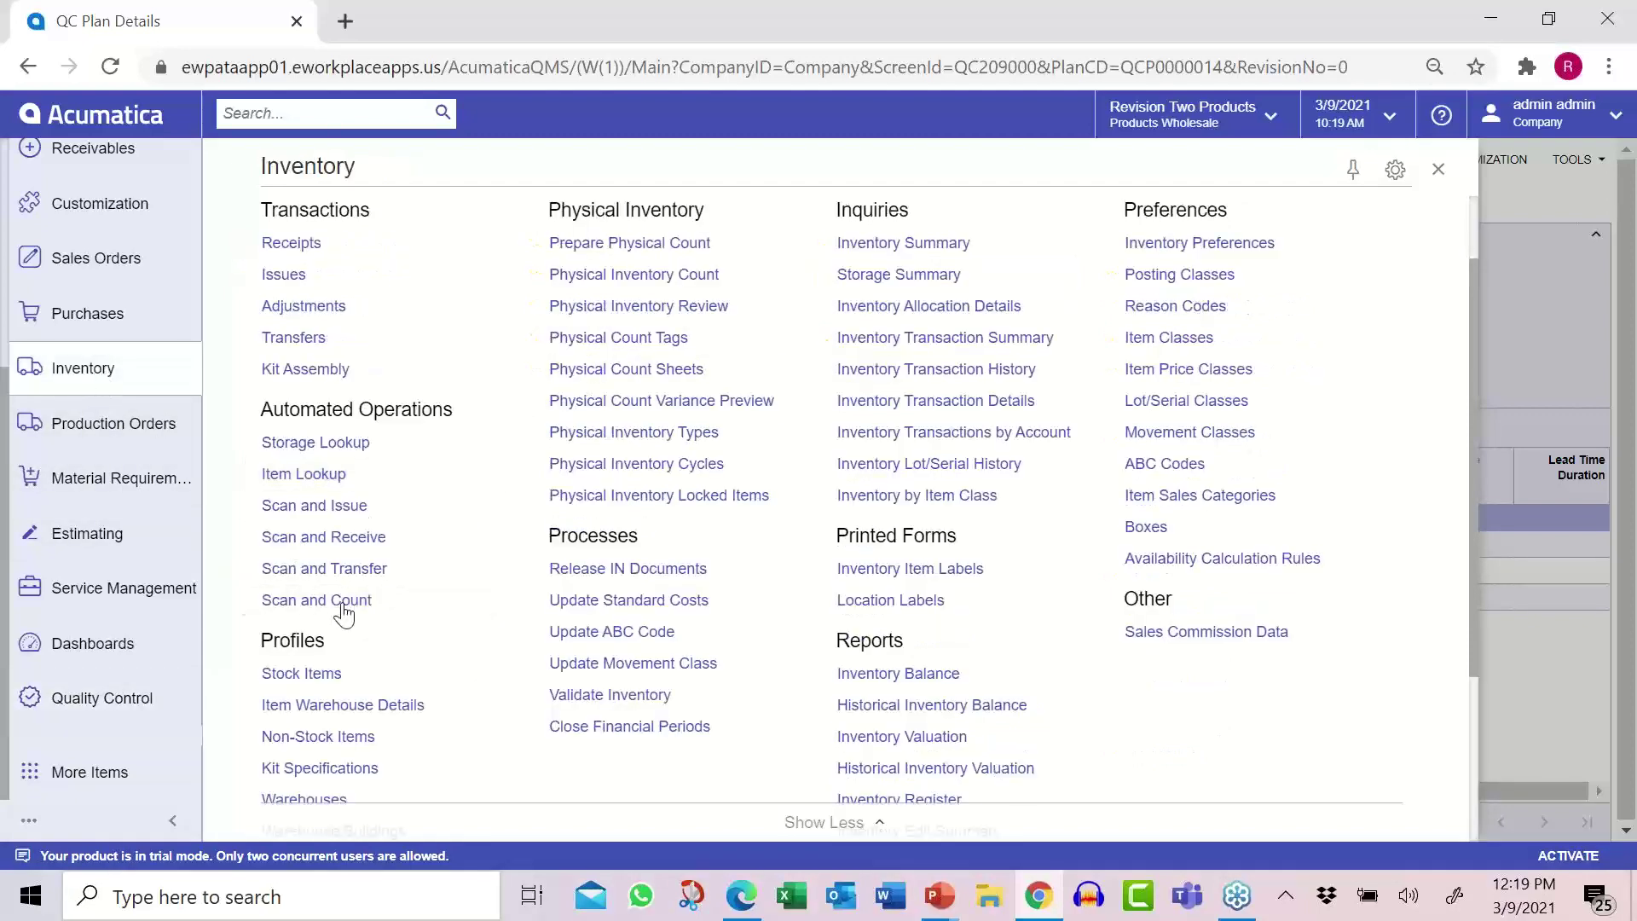
pyautogui.click(350, 675)
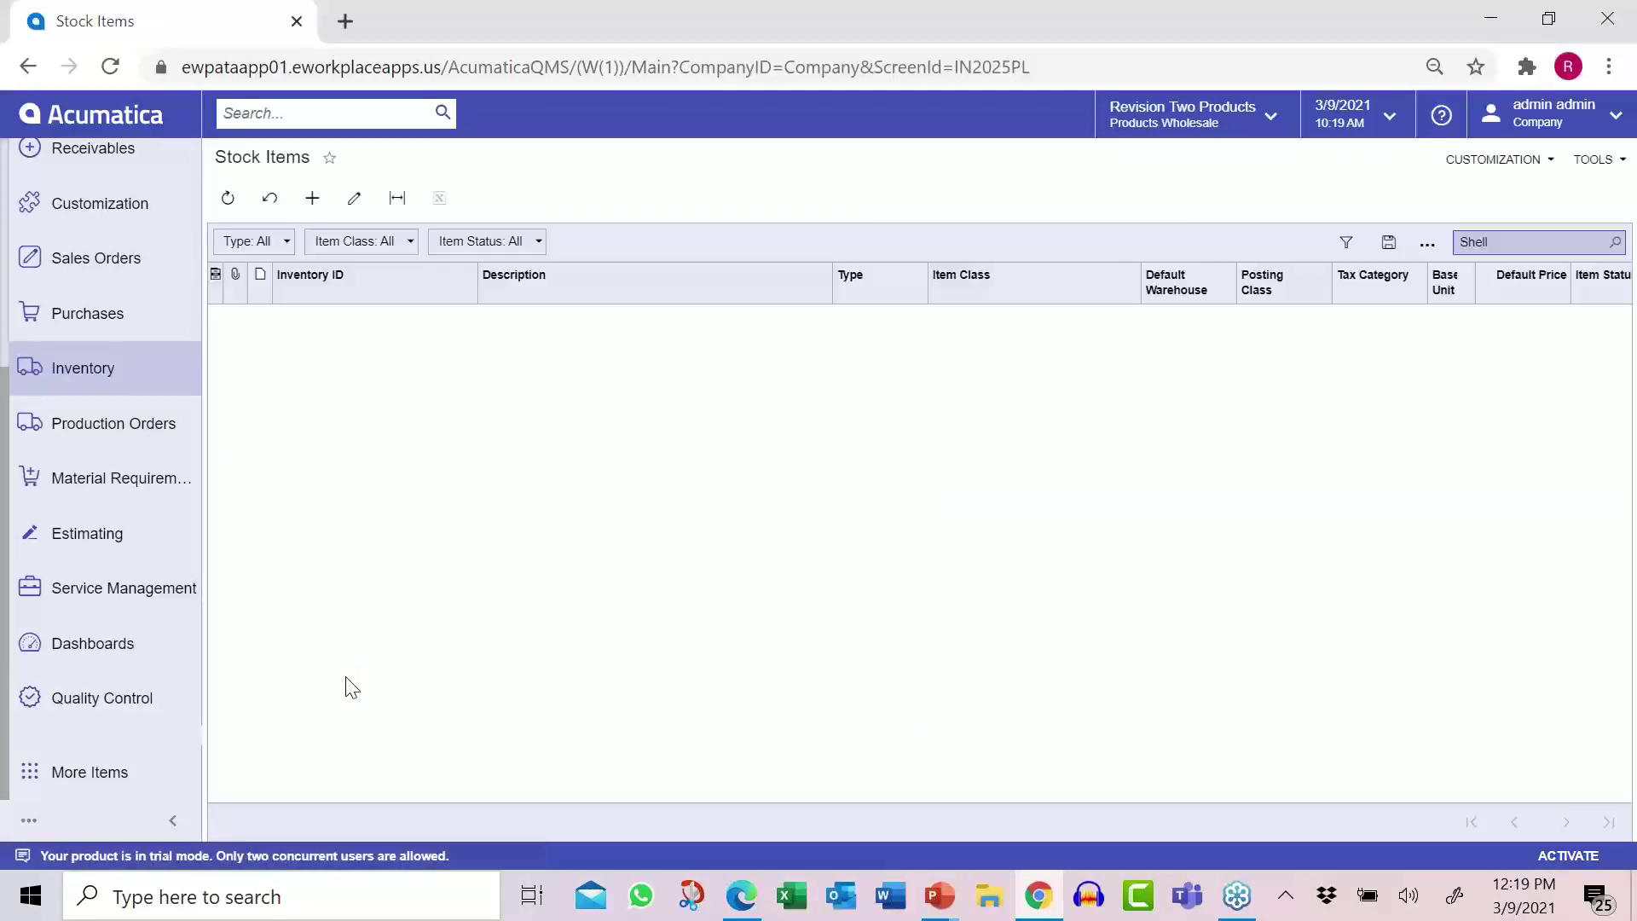
pyautogui.click(307, 396)
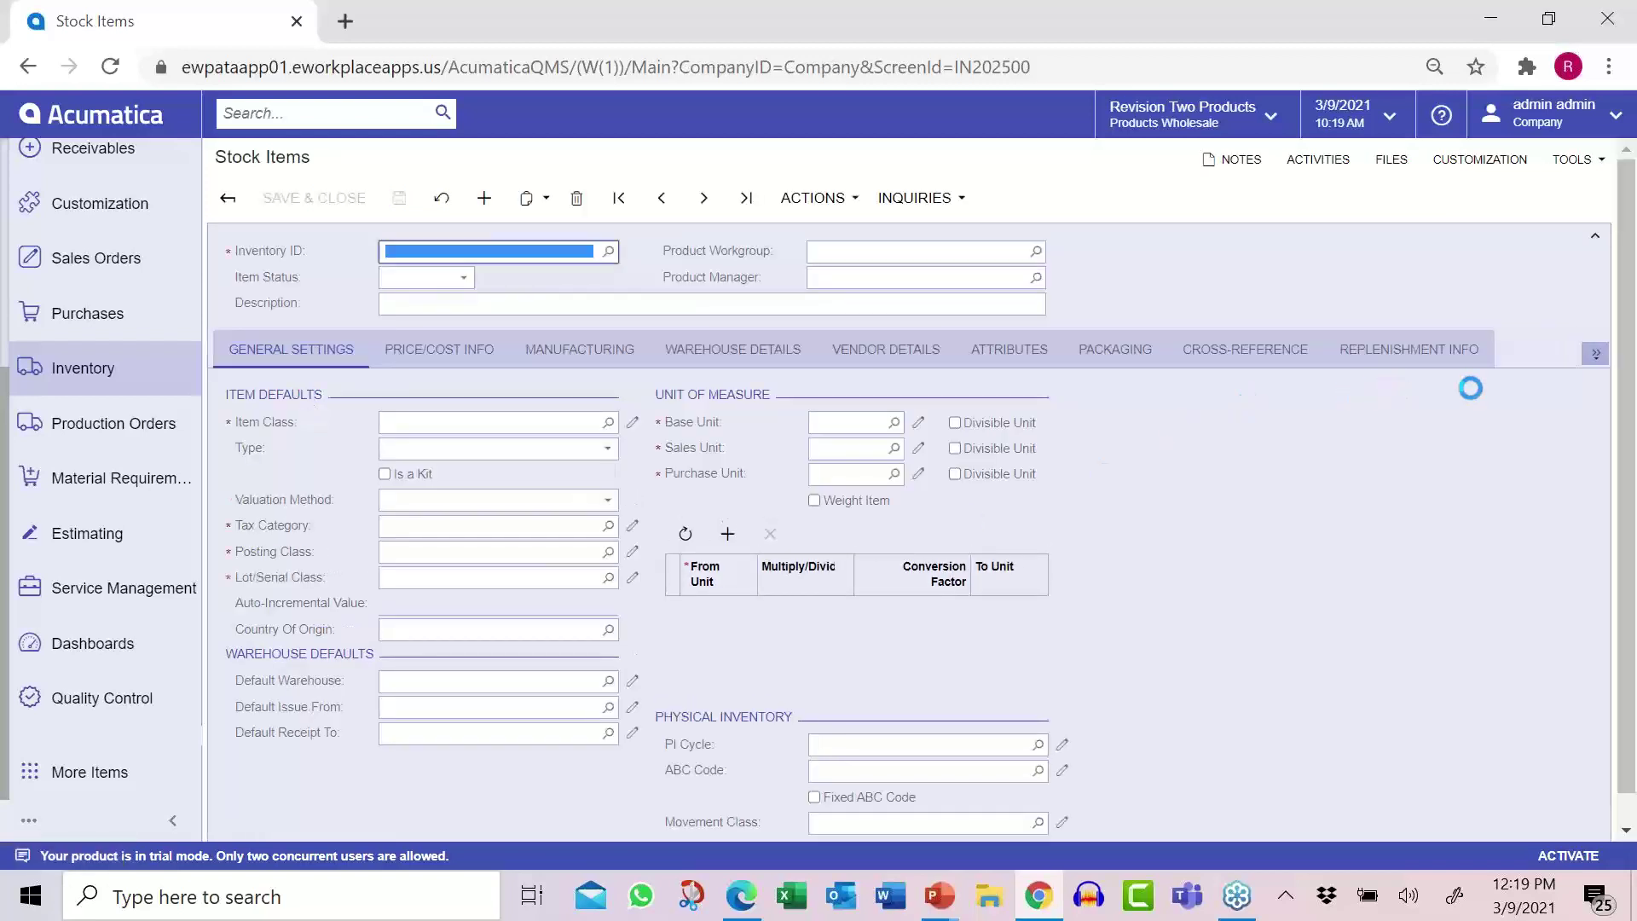
pyautogui.click(1594, 358)
pyautogui.click(1511, 517)
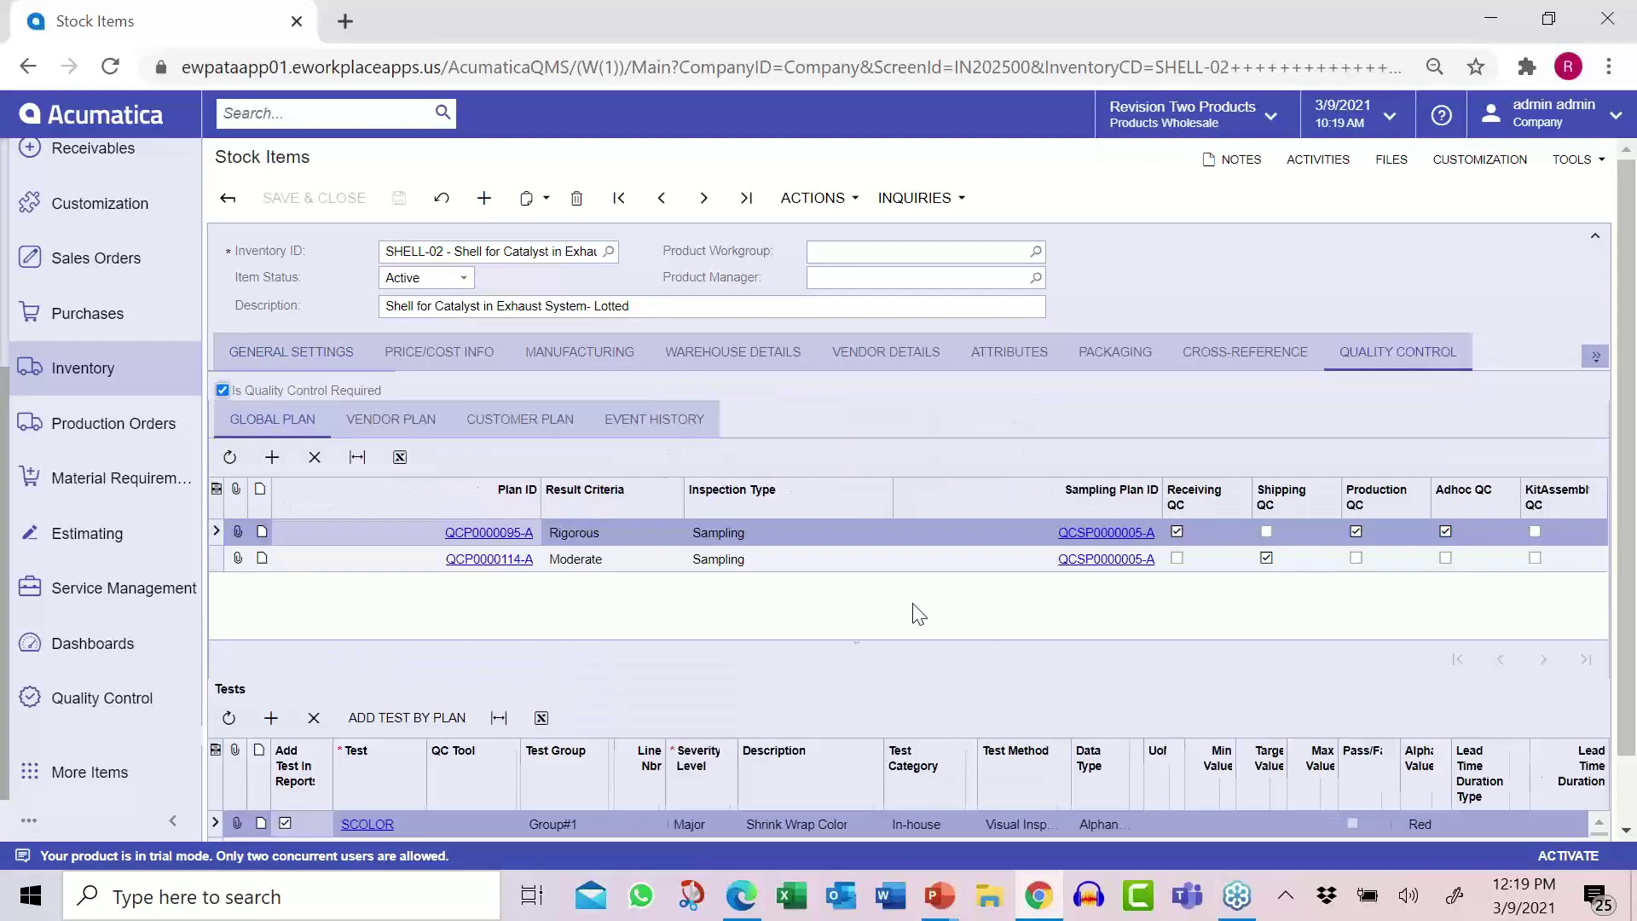
# - Review the result criteria and inspection type options for global plan QCP0000095-A of SHELL-02
pyautogui.scroll(-1, 657, 568)
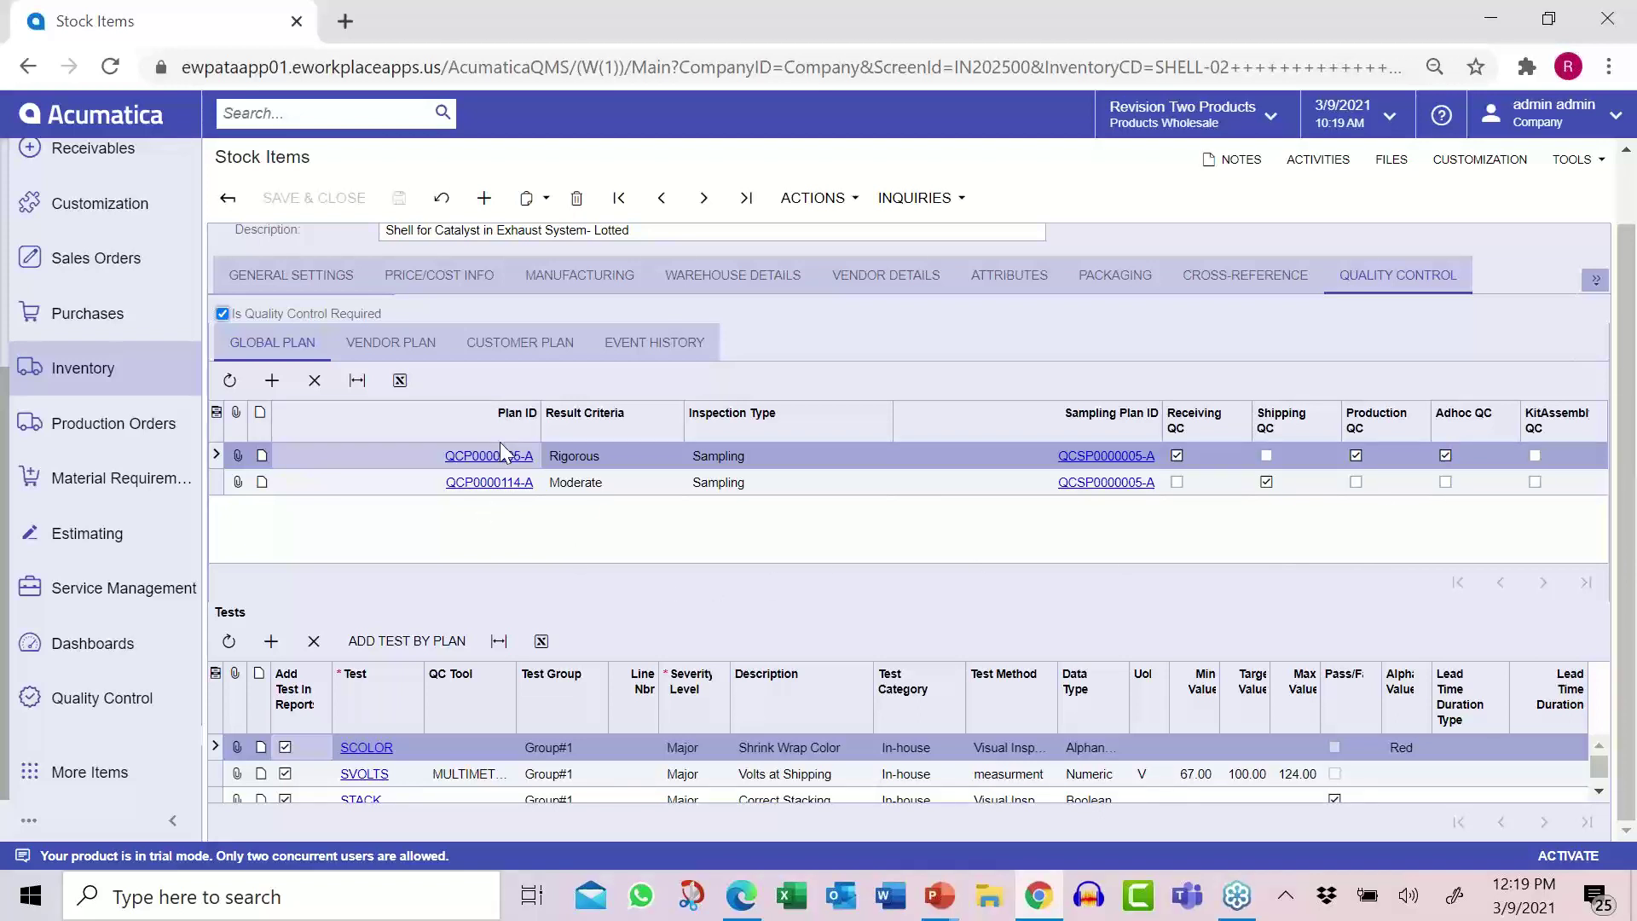
pyautogui.click(667, 454)
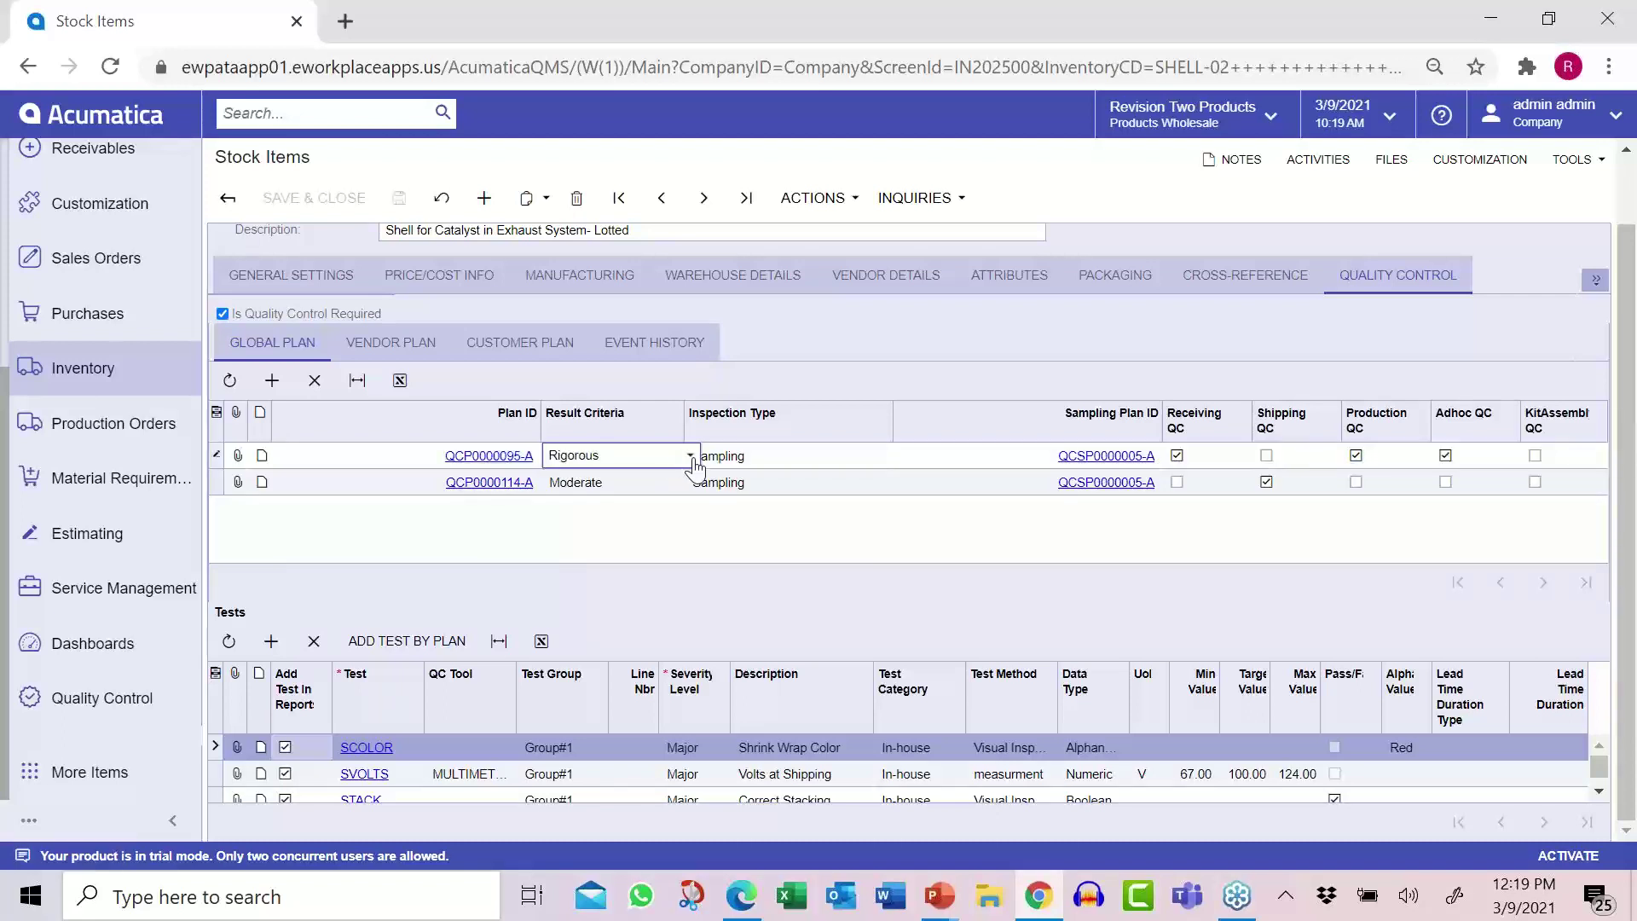
pyautogui.click(691, 456)
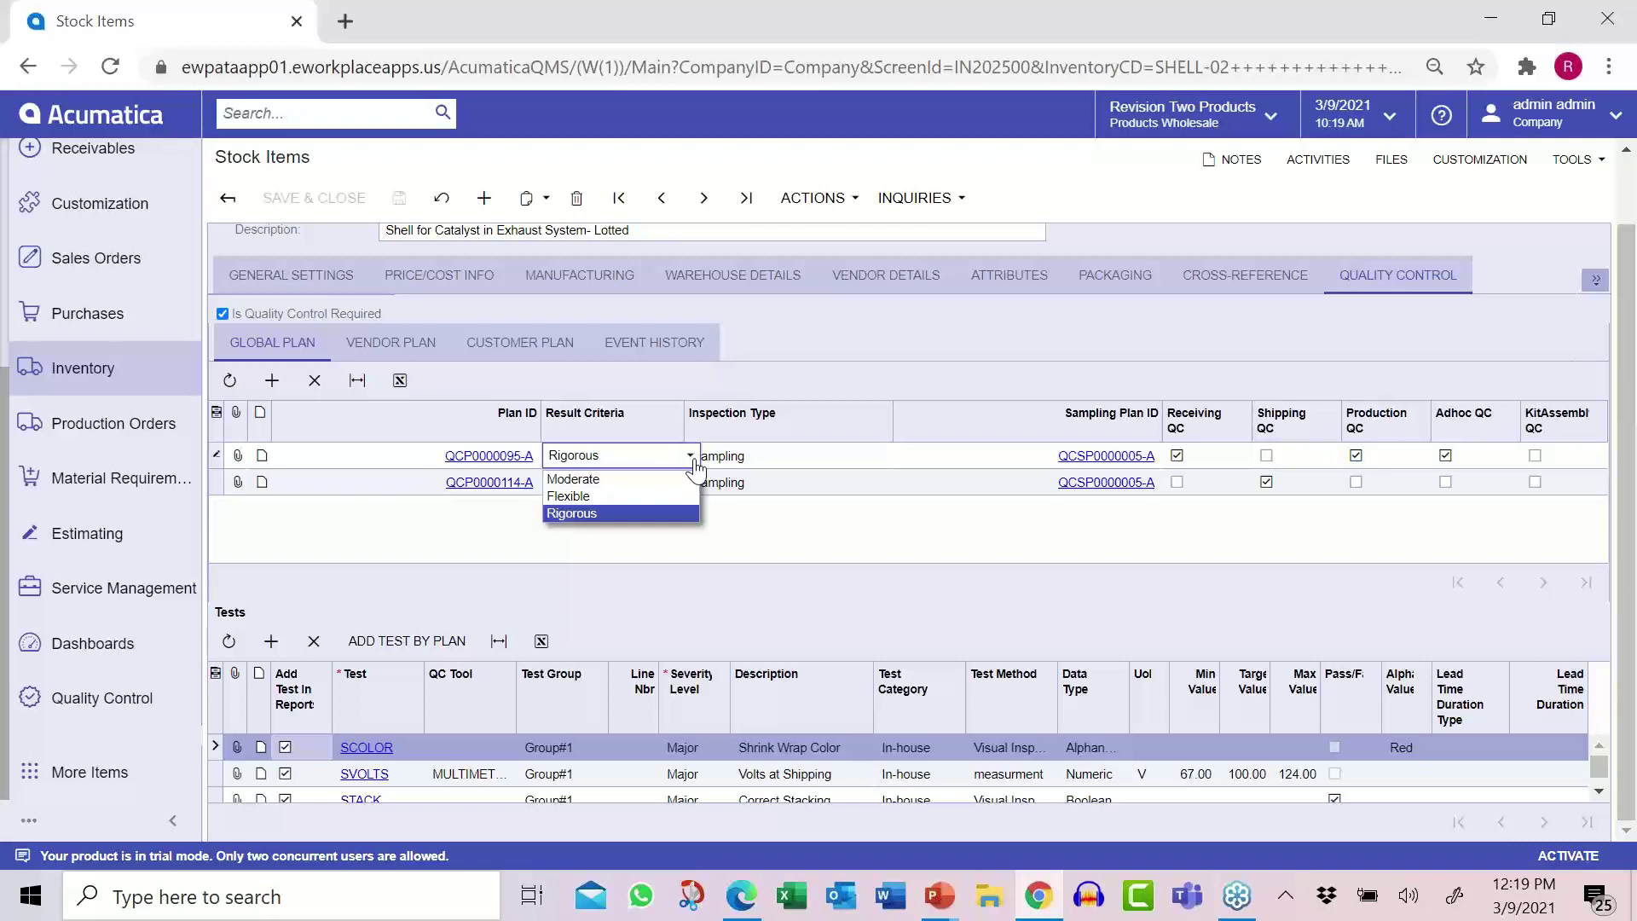
pyautogui.click(692, 458)
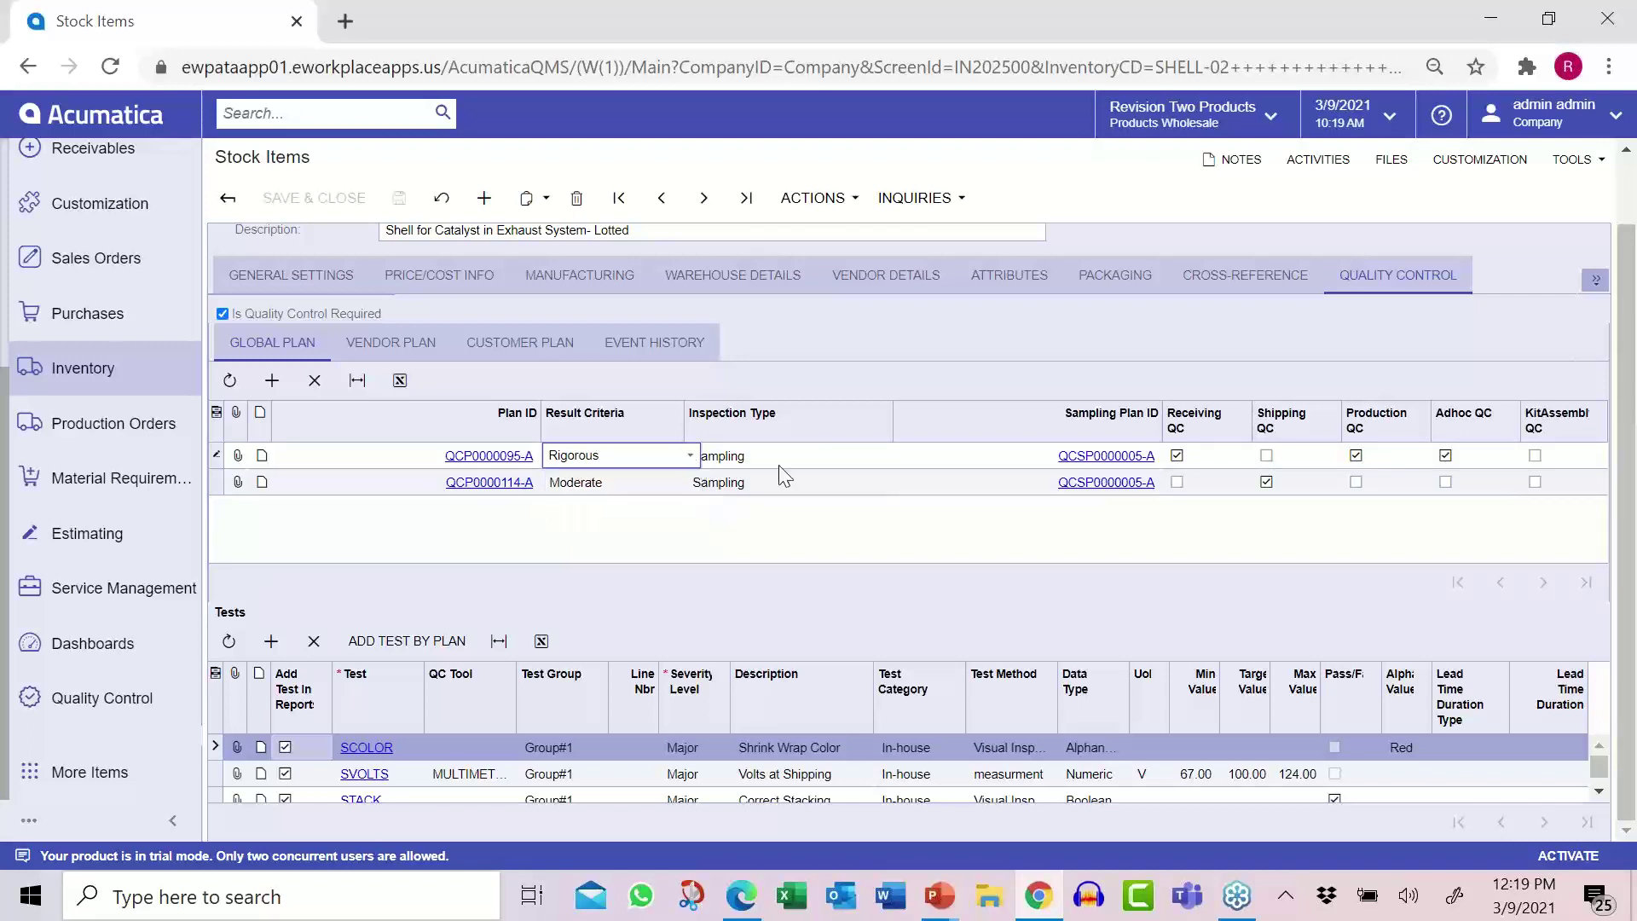
pyautogui.click(891, 461)
pyautogui.click(901, 458)
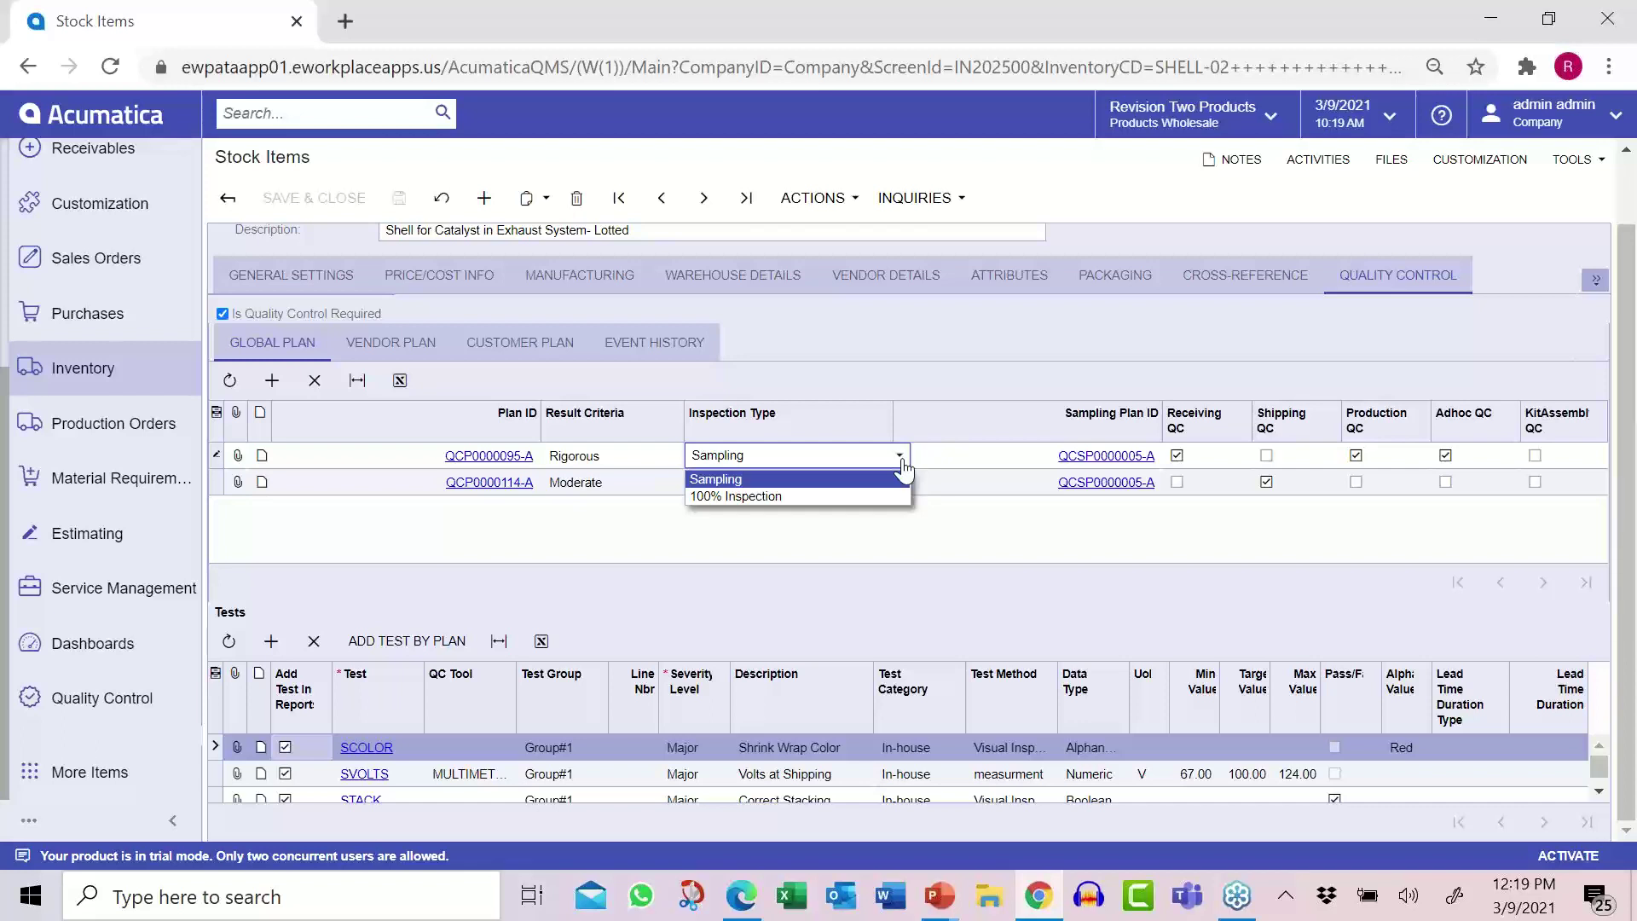
pyautogui.click(901, 458)
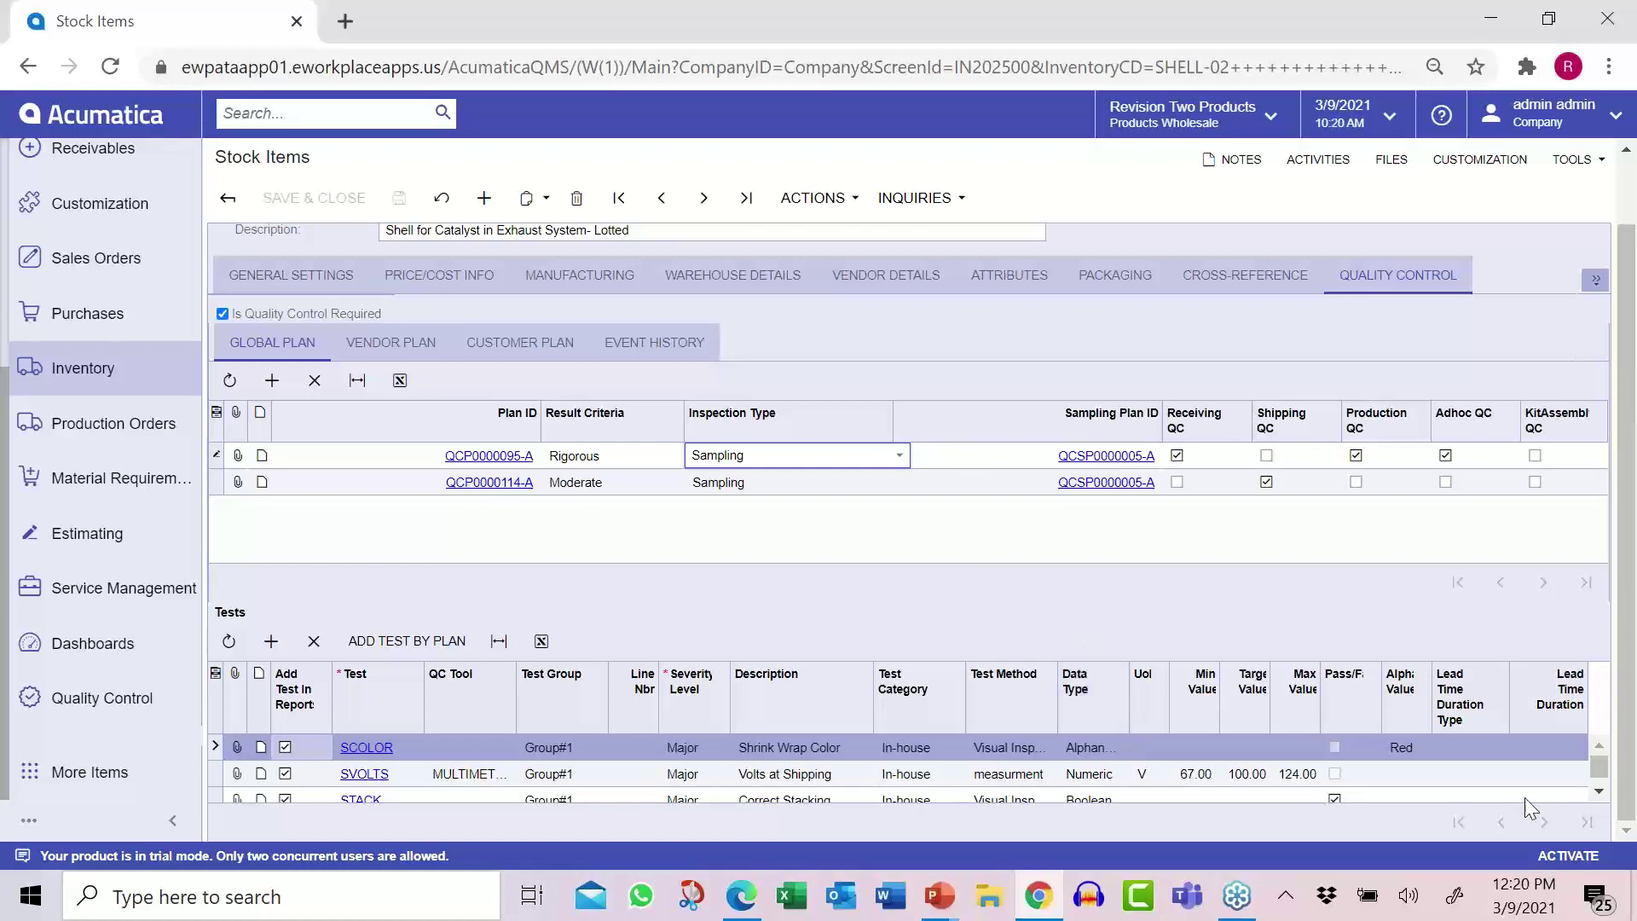
# - Set the minimum value of the SVOLTS test to 60 and save the stock item
pyautogui.scroll(-1, 1586, 785)
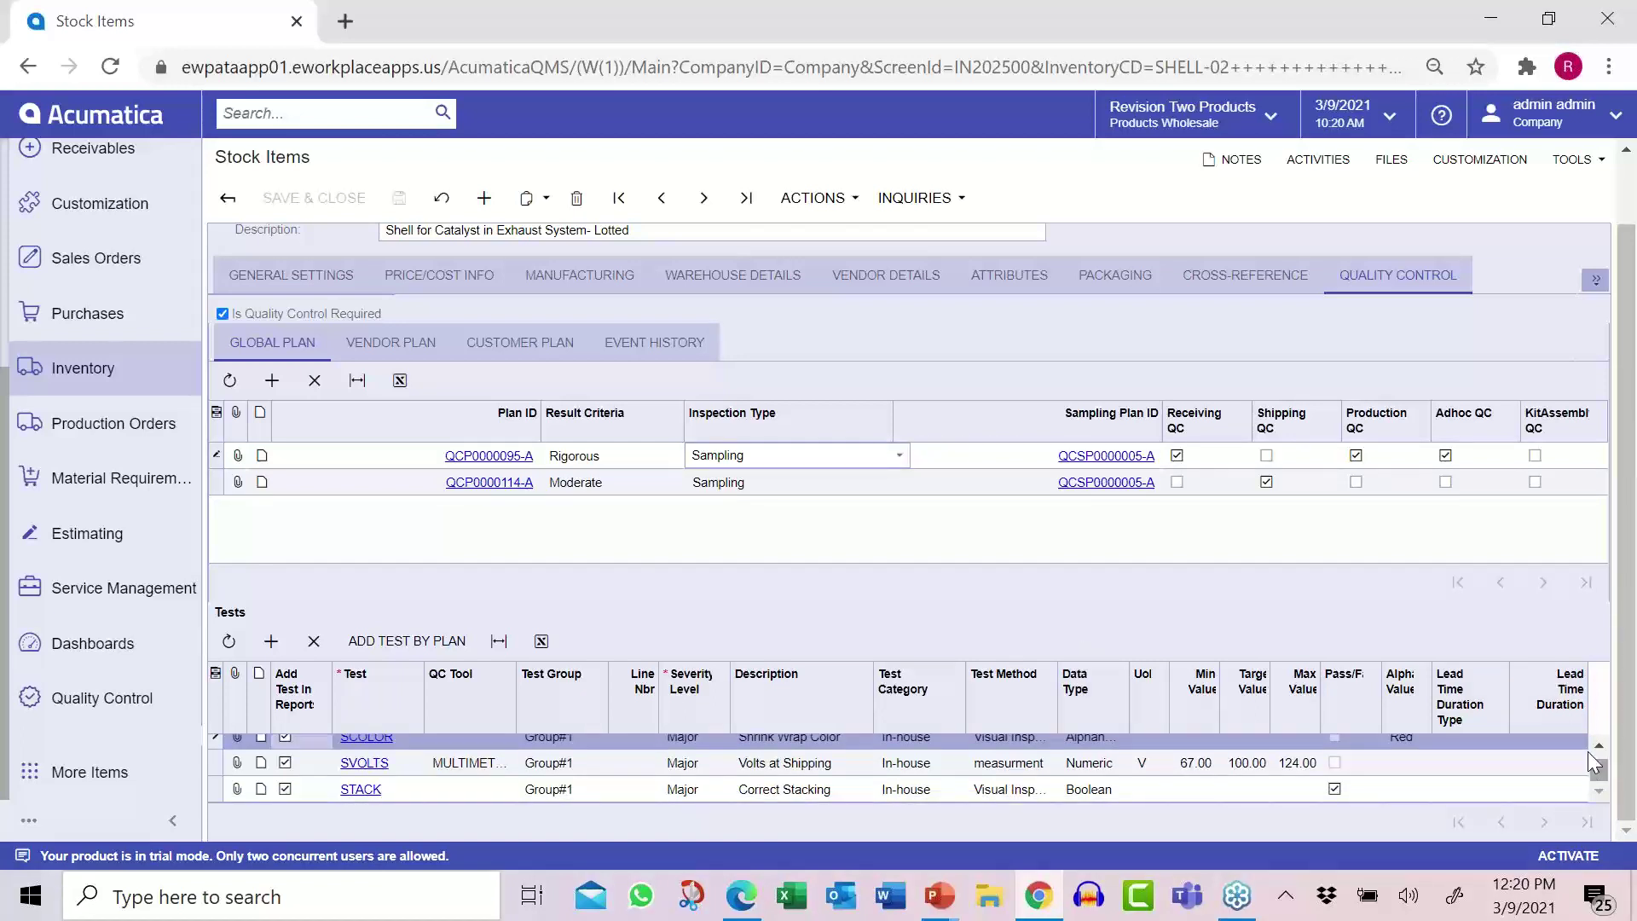
pyautogui.click(1597, 747)
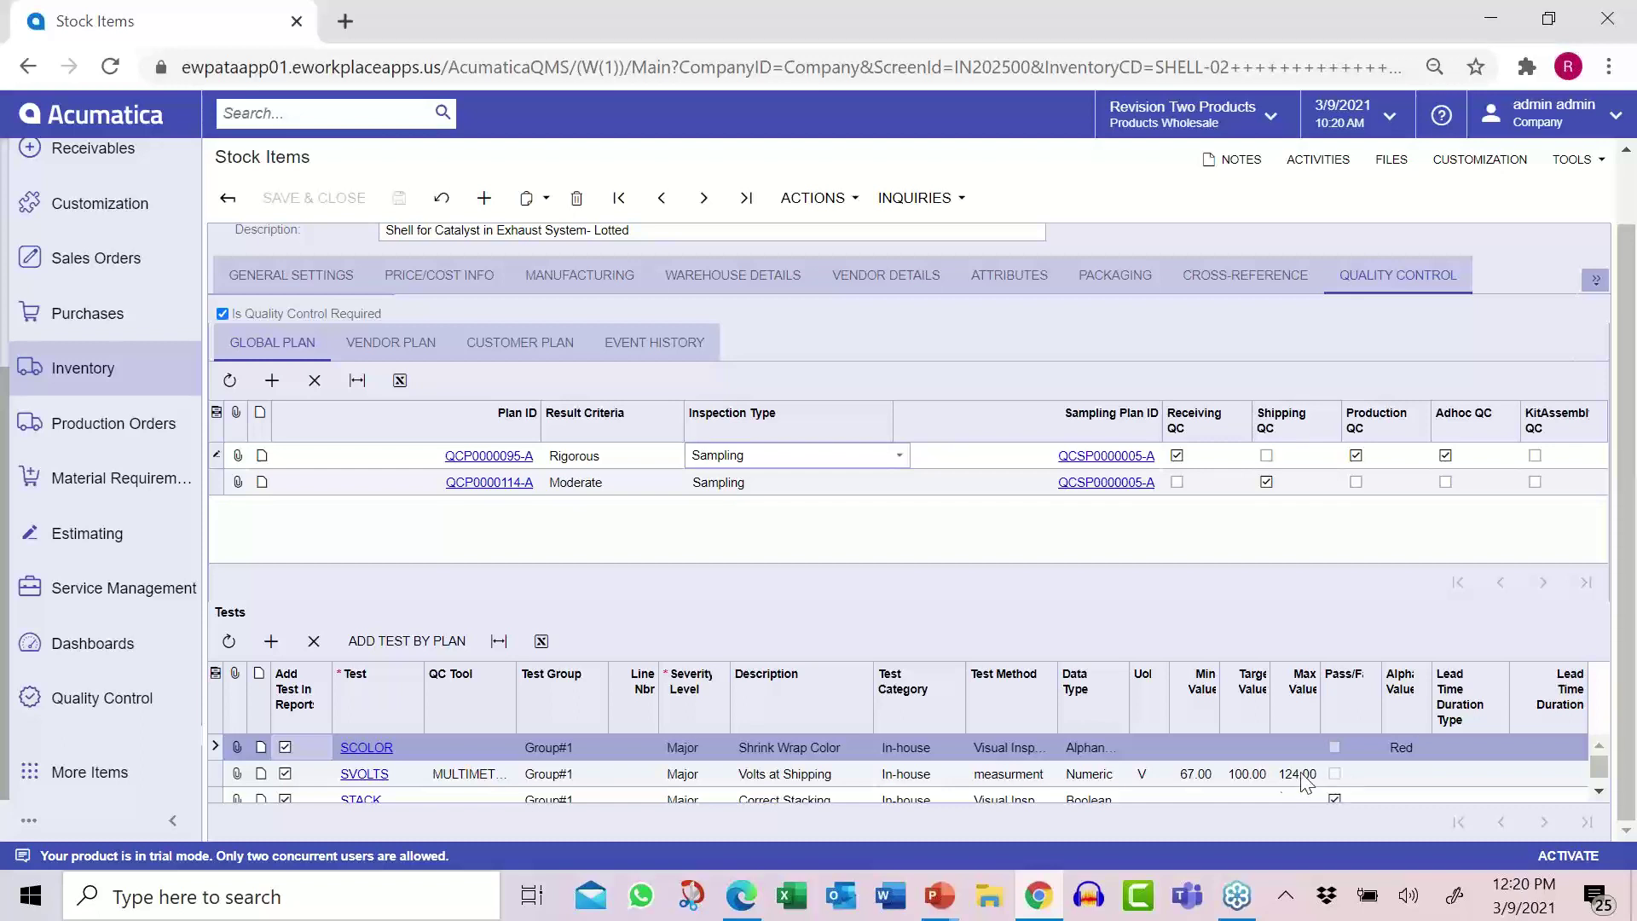
pyautogui.click(1196, 775)
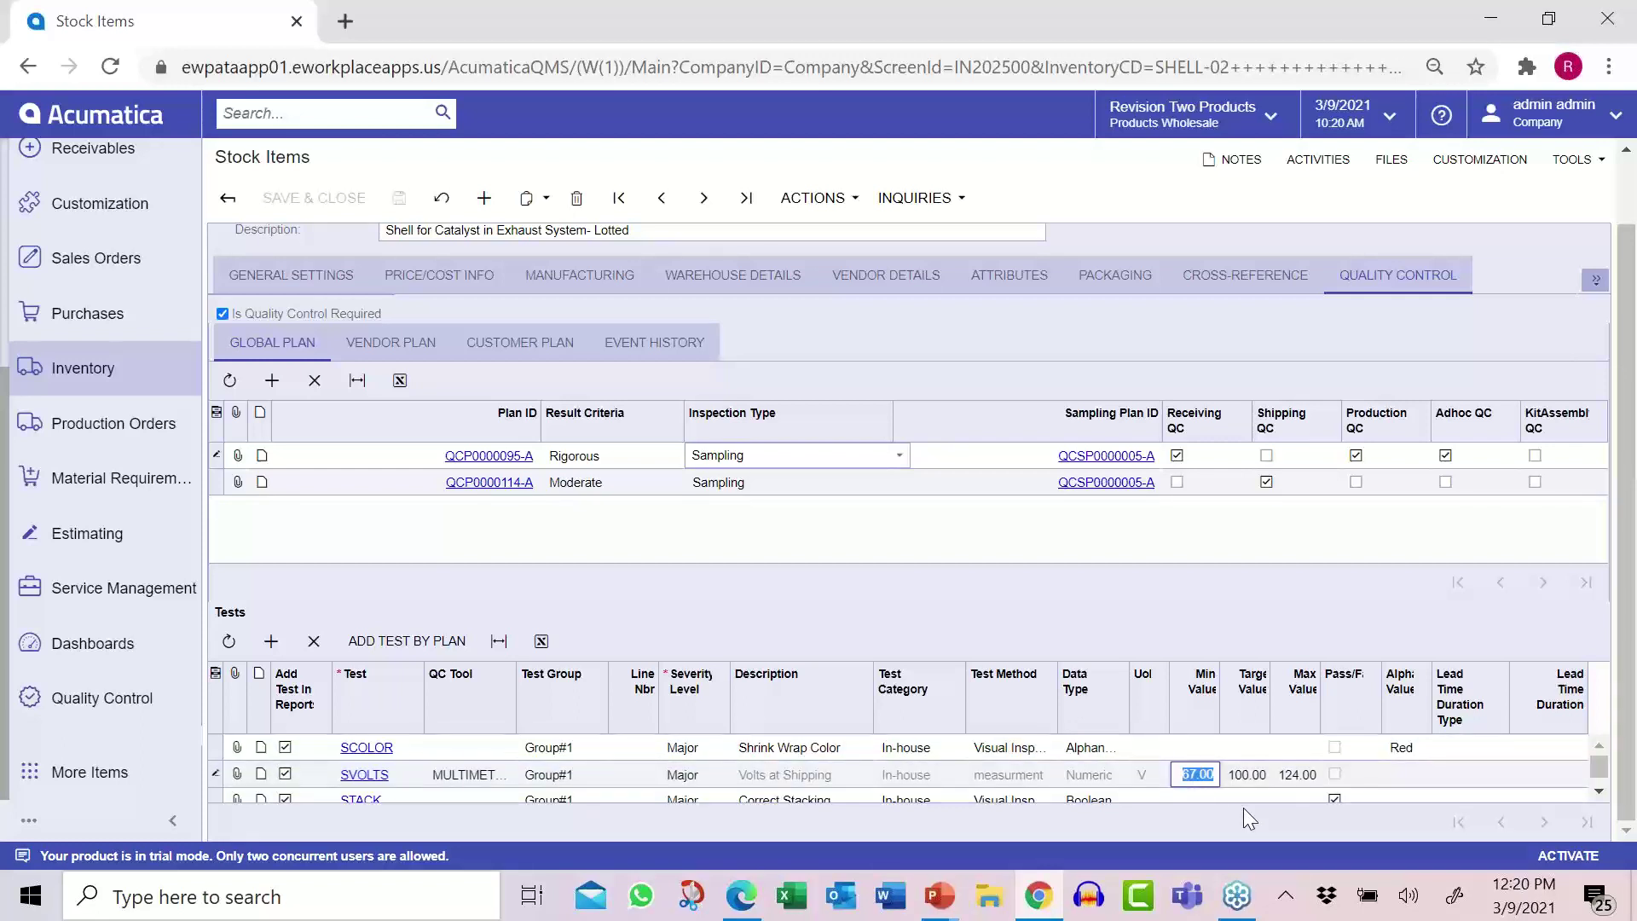
pyautogui.write('60')
pyautogui.press('Tab')
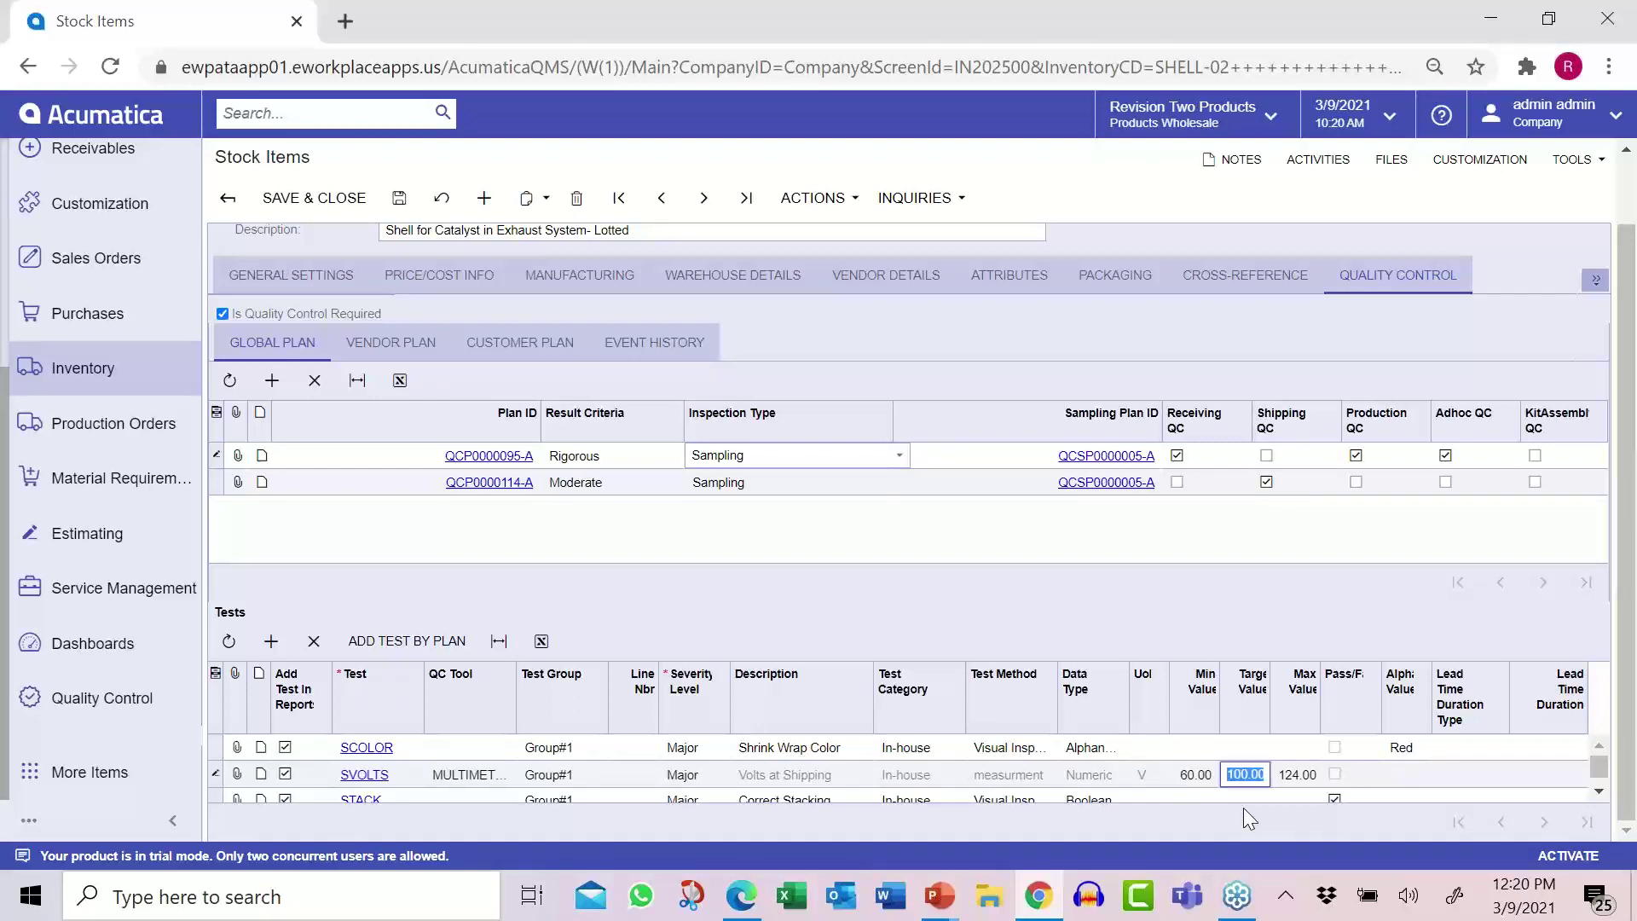
pyautogui.click(398, 198)
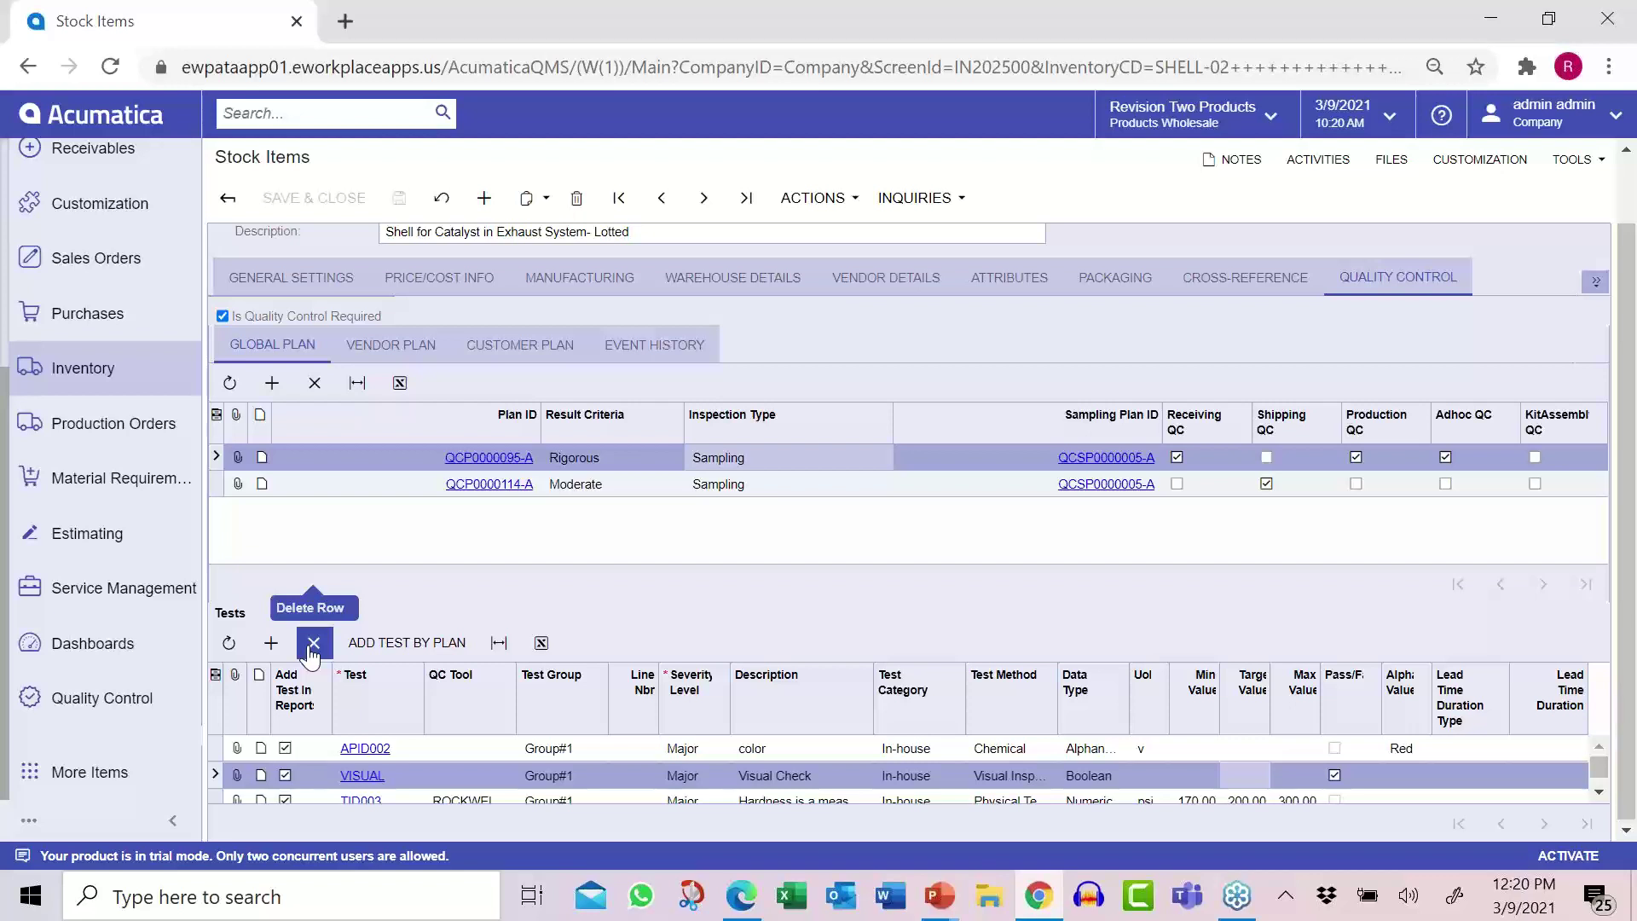
# - Examine the item's vendor plan for AAVENDOR with its result criteria options, and view the customer plan
pyautogui.click(405, 350)
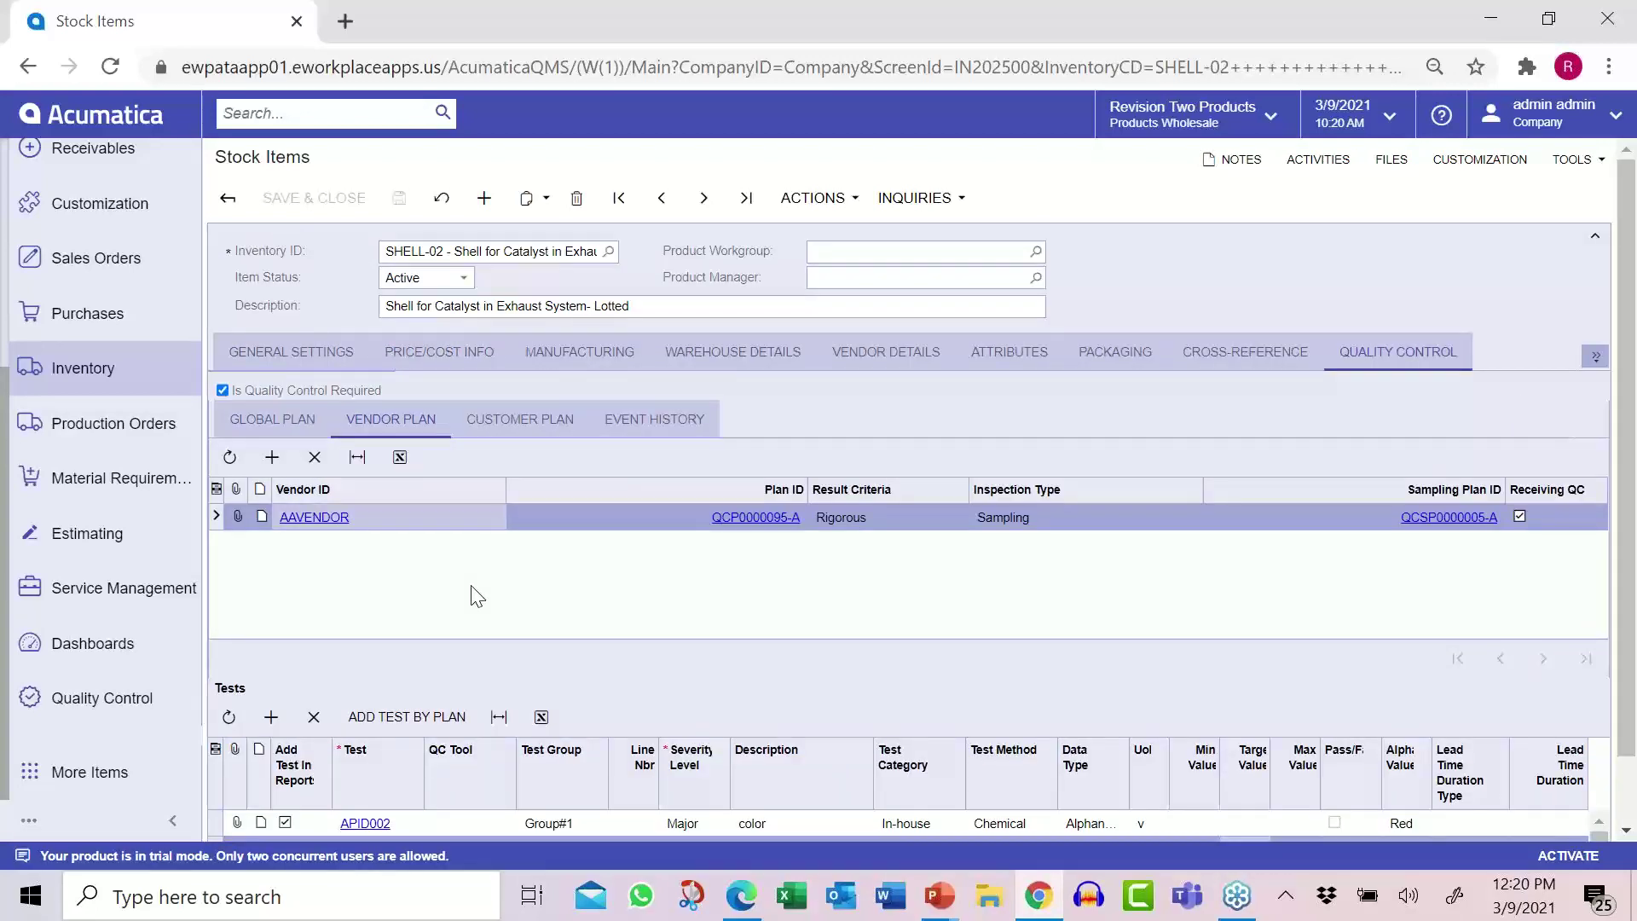
pyautogui.click(925, 522)
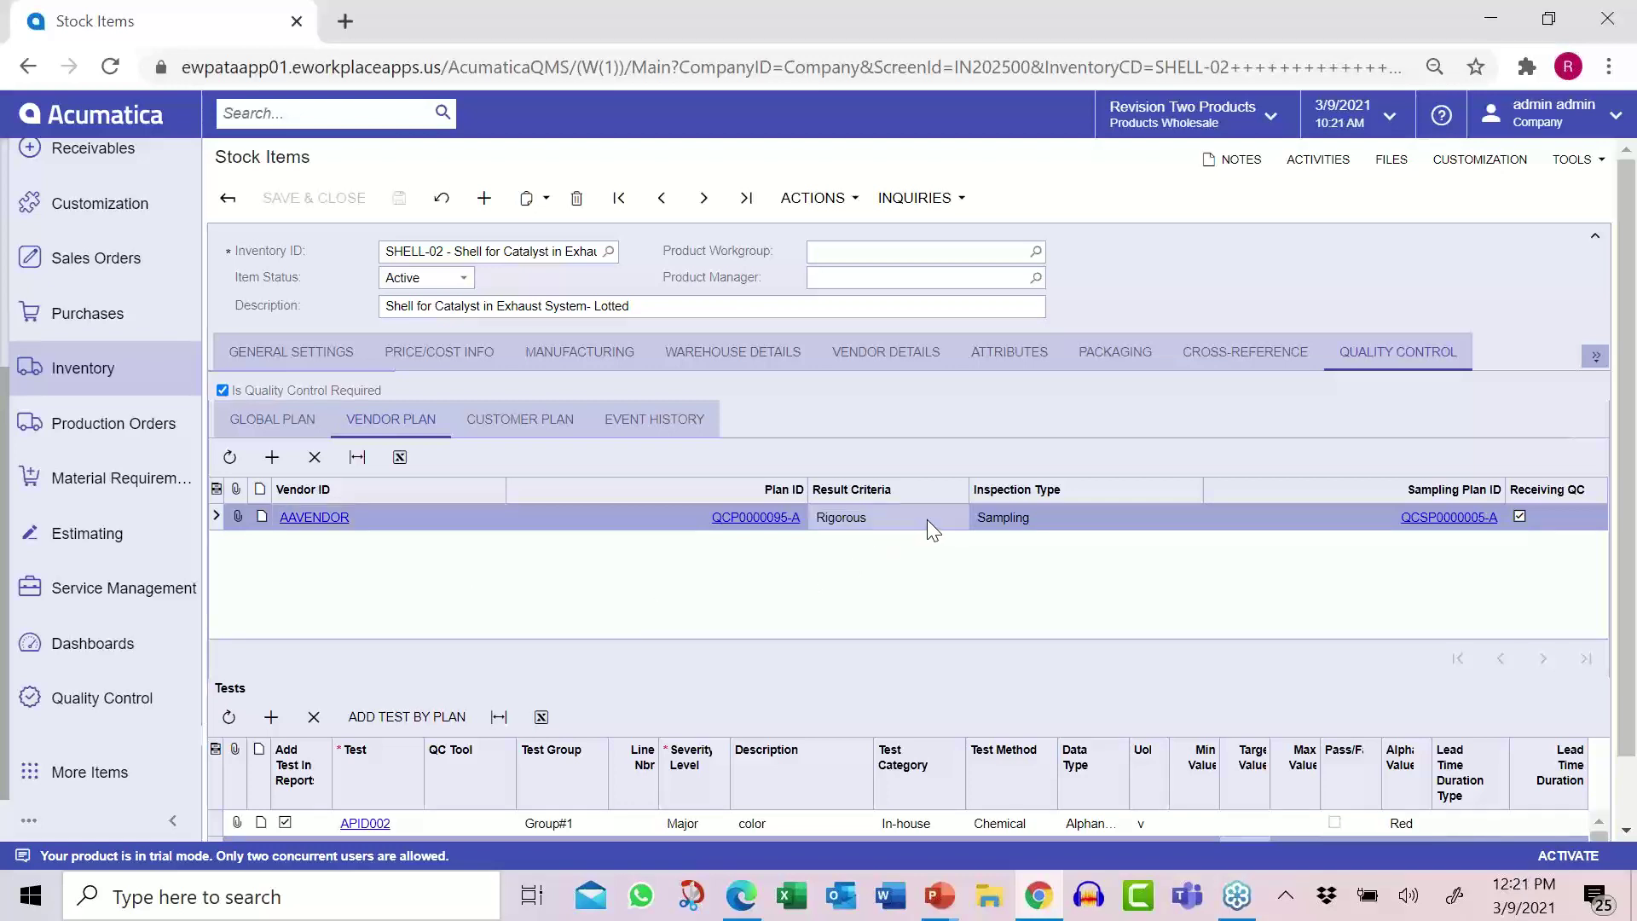
pyautogui.click(931, 518)
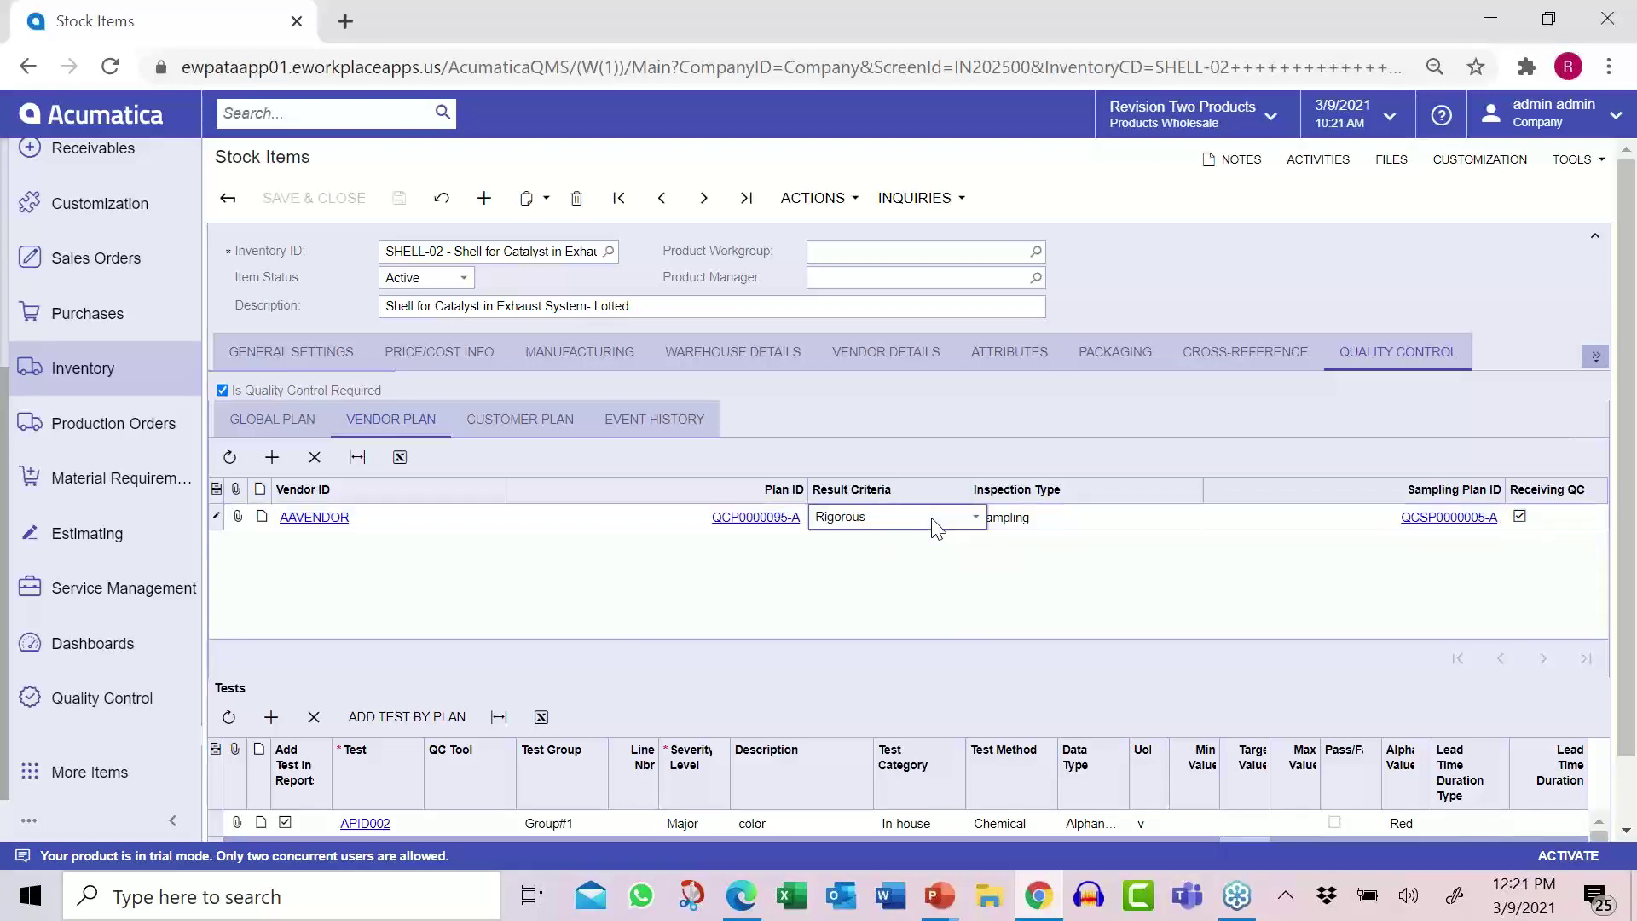
pyautogui.click(977, 519)
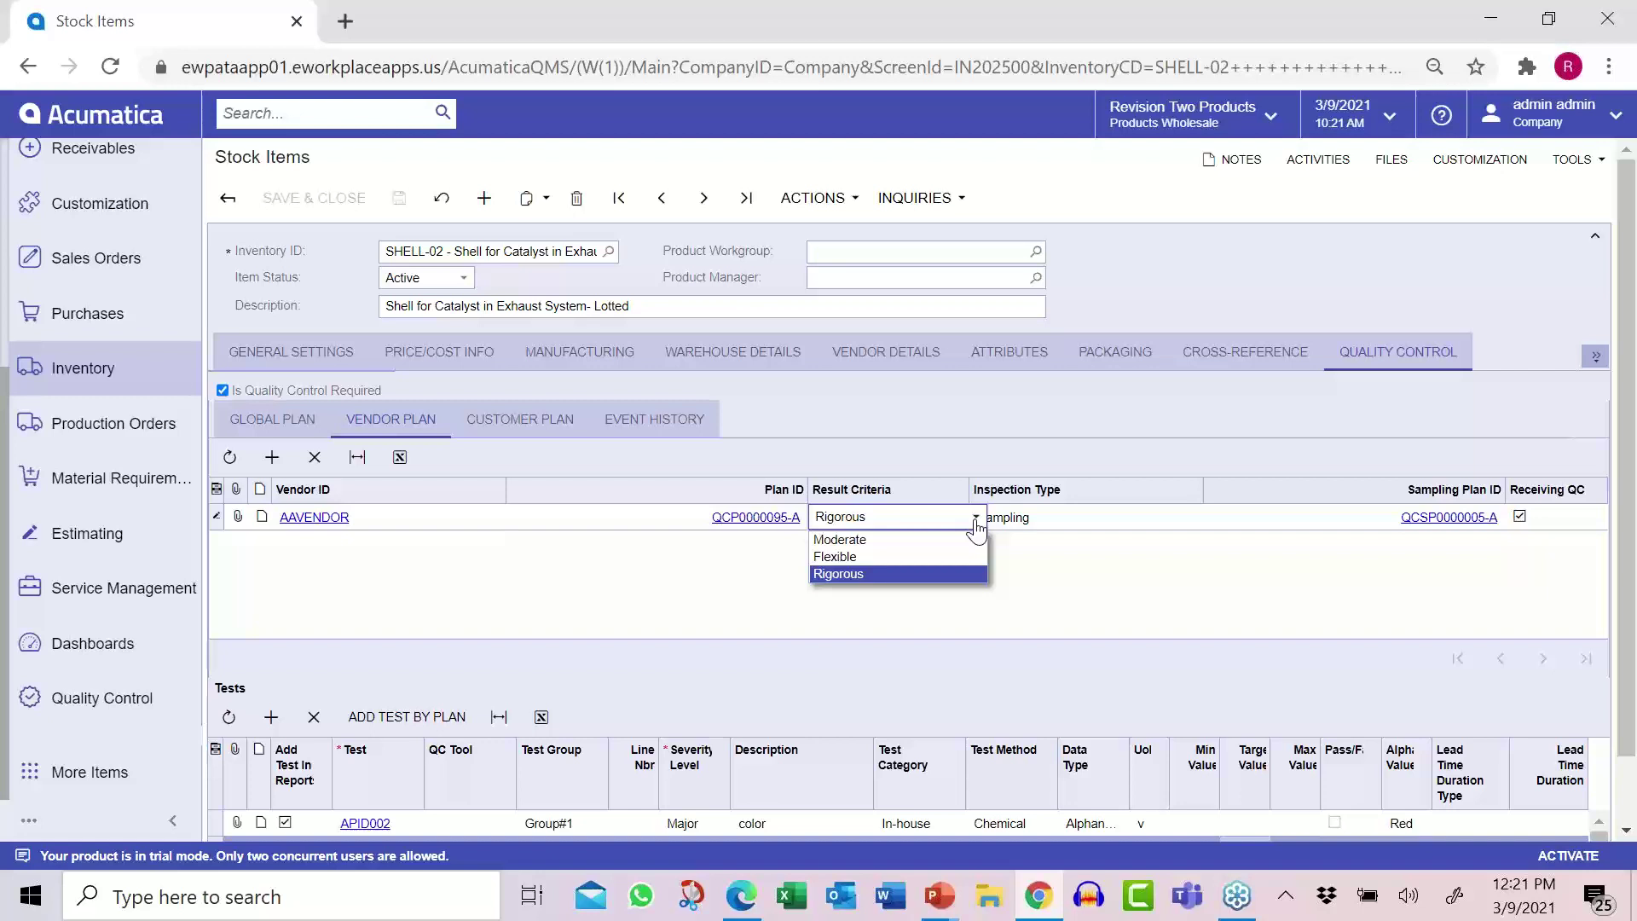
pyautogui.click(976, 523)
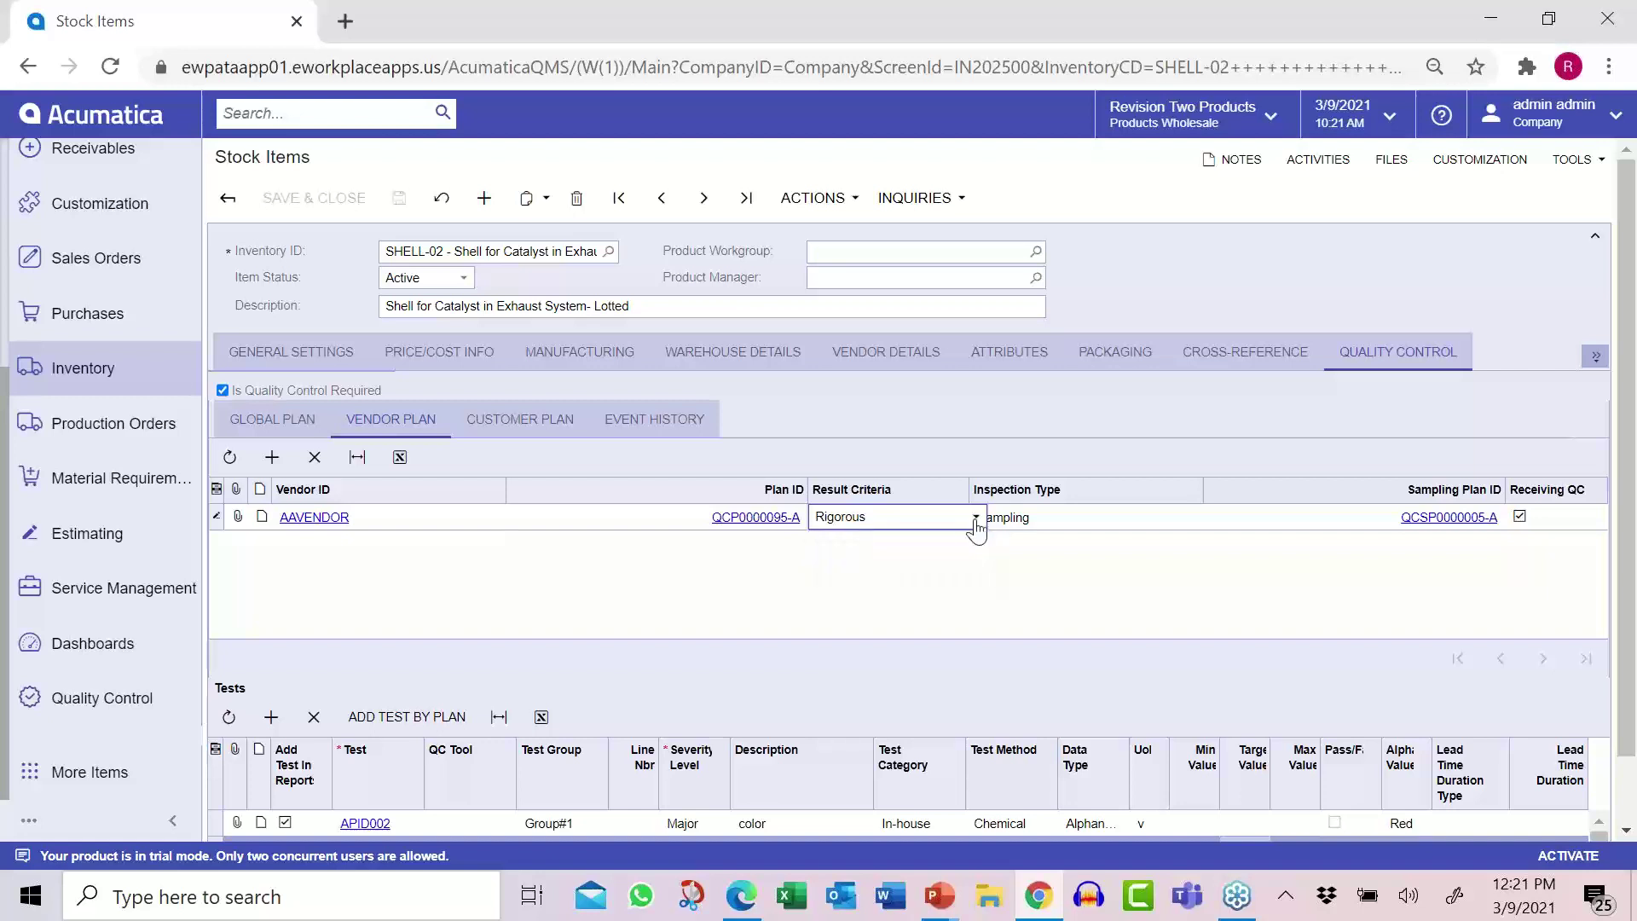
pyautogui.click(527, 421)
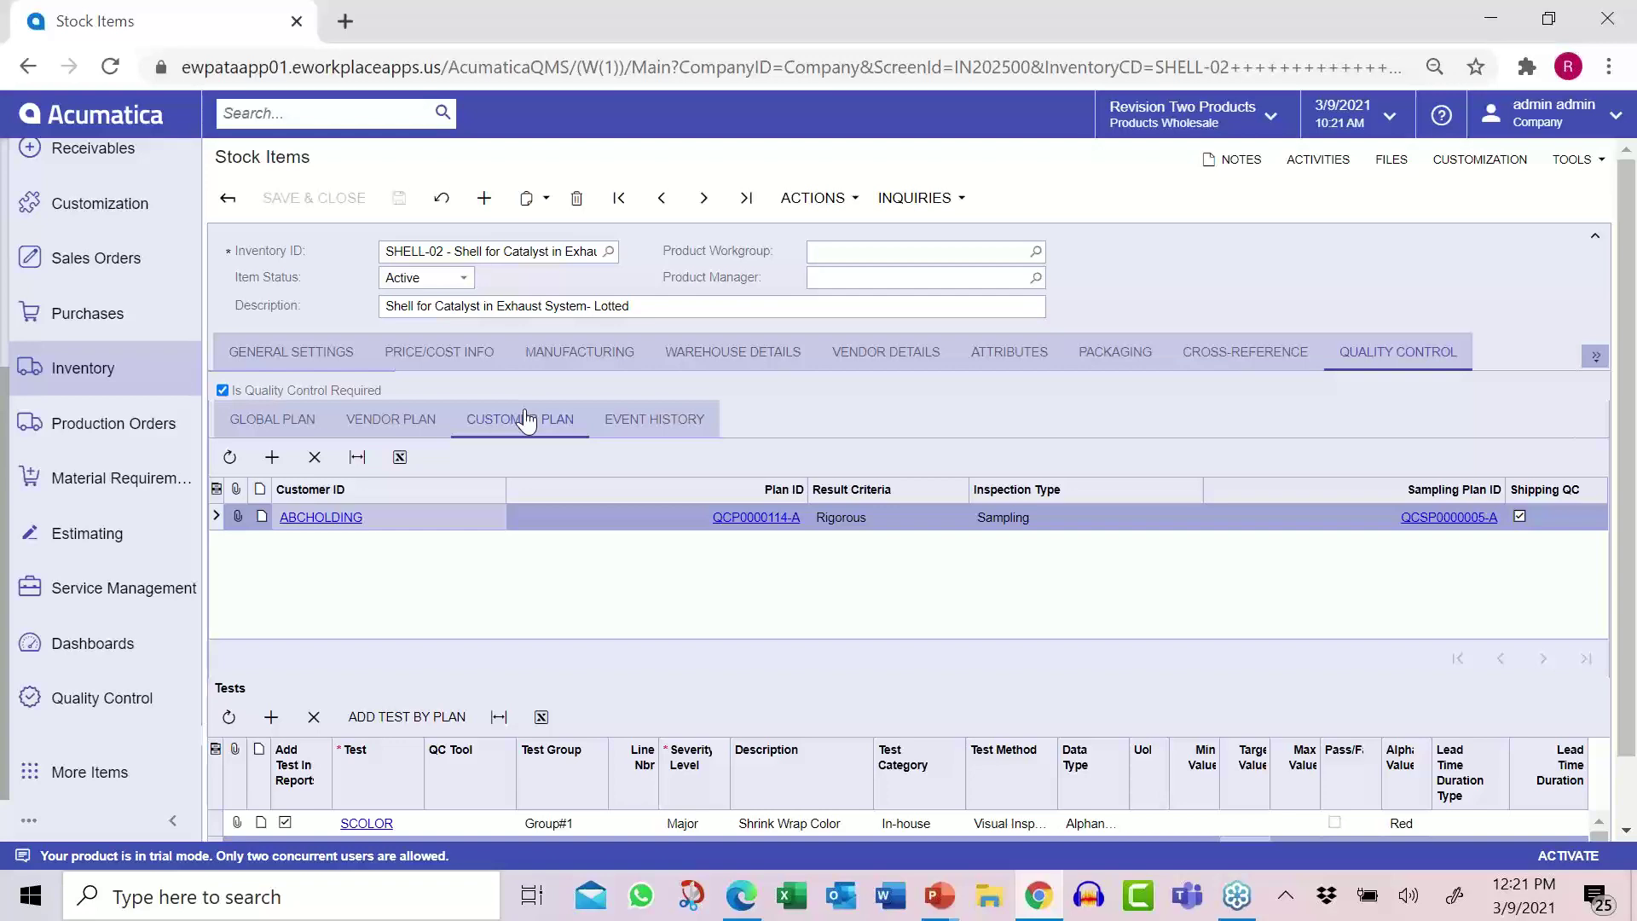
# - Open the ALLOTHER item class and review its quality control plans and the actions available for the class
pyautogui.click(81, 373)
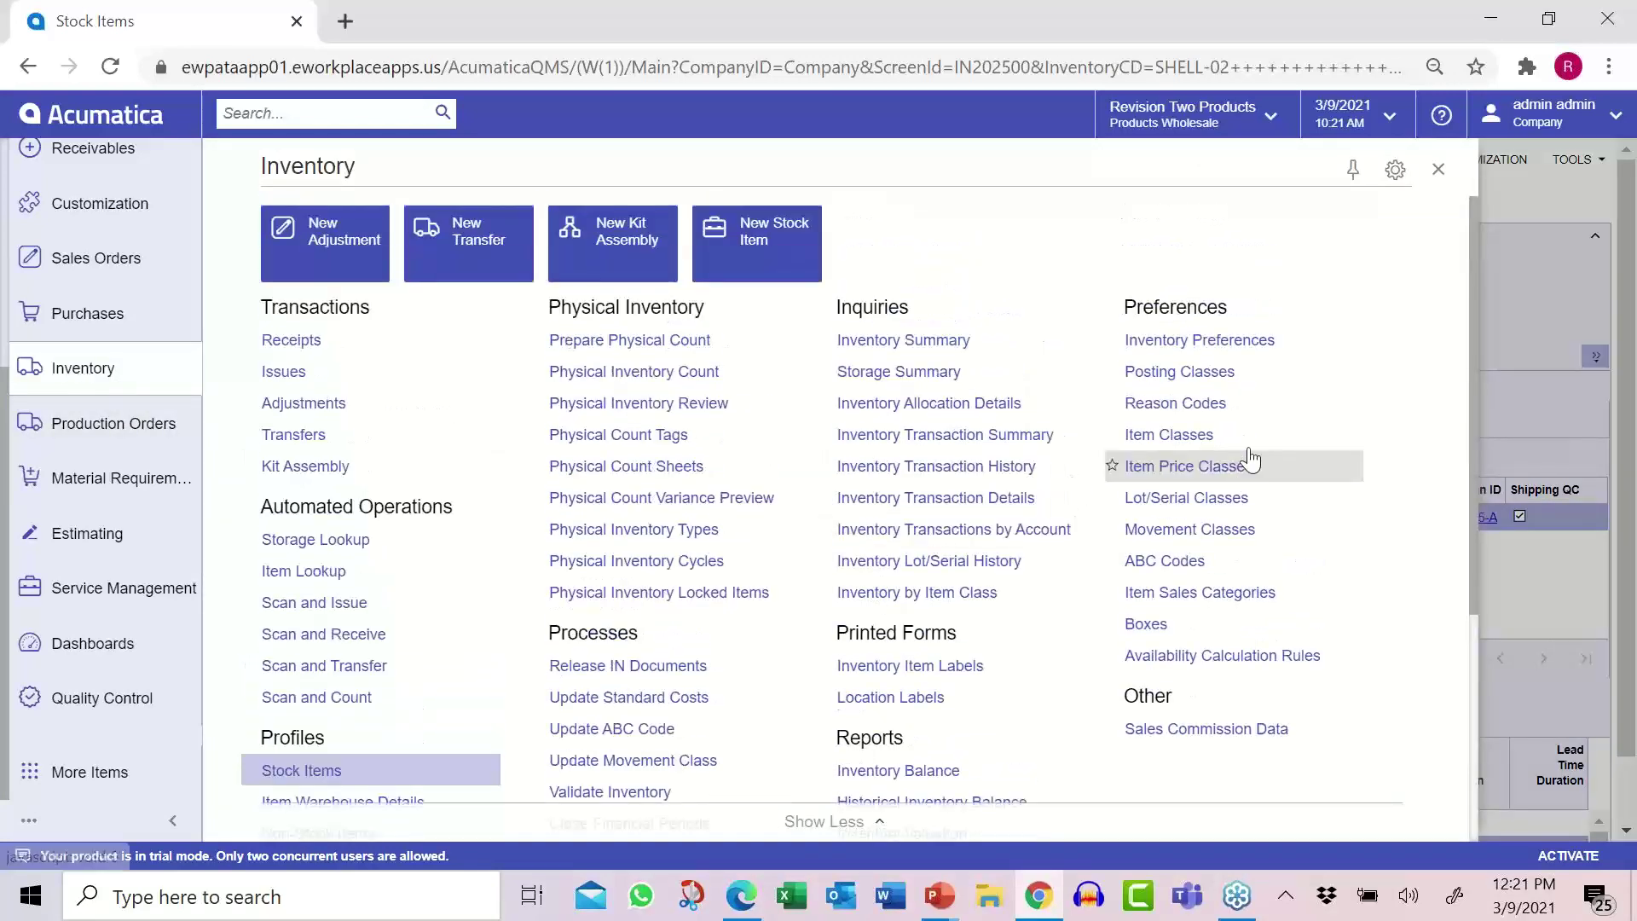
pyautogui.click(1205, 437)
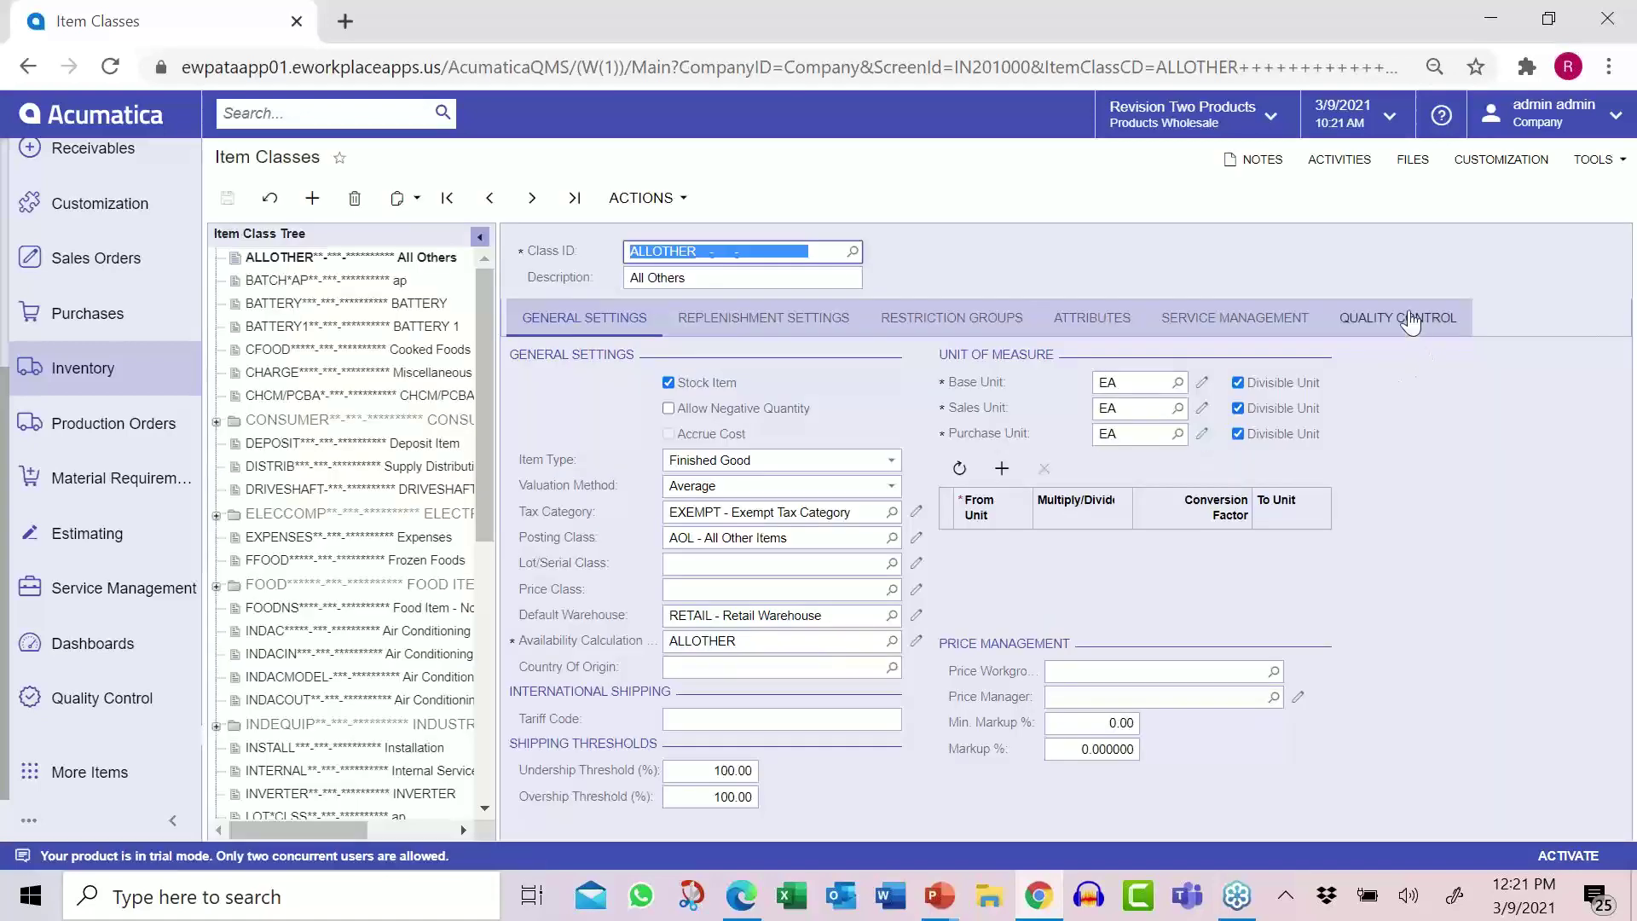
pyautogui.click(1409, 321)
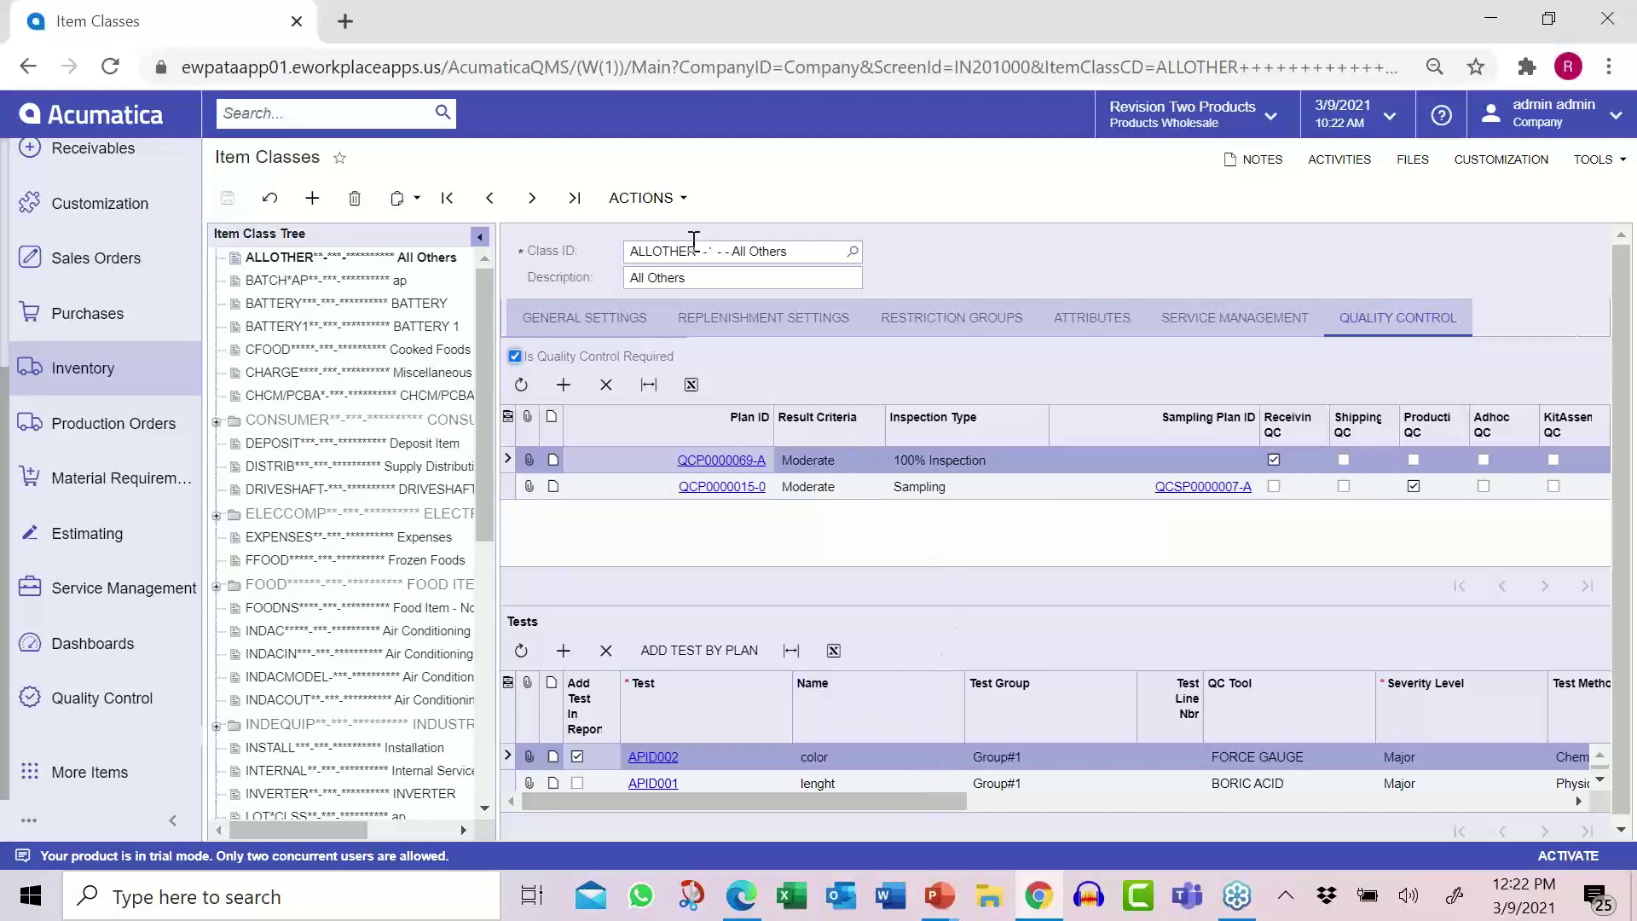
pyautogui.click(685, 212)
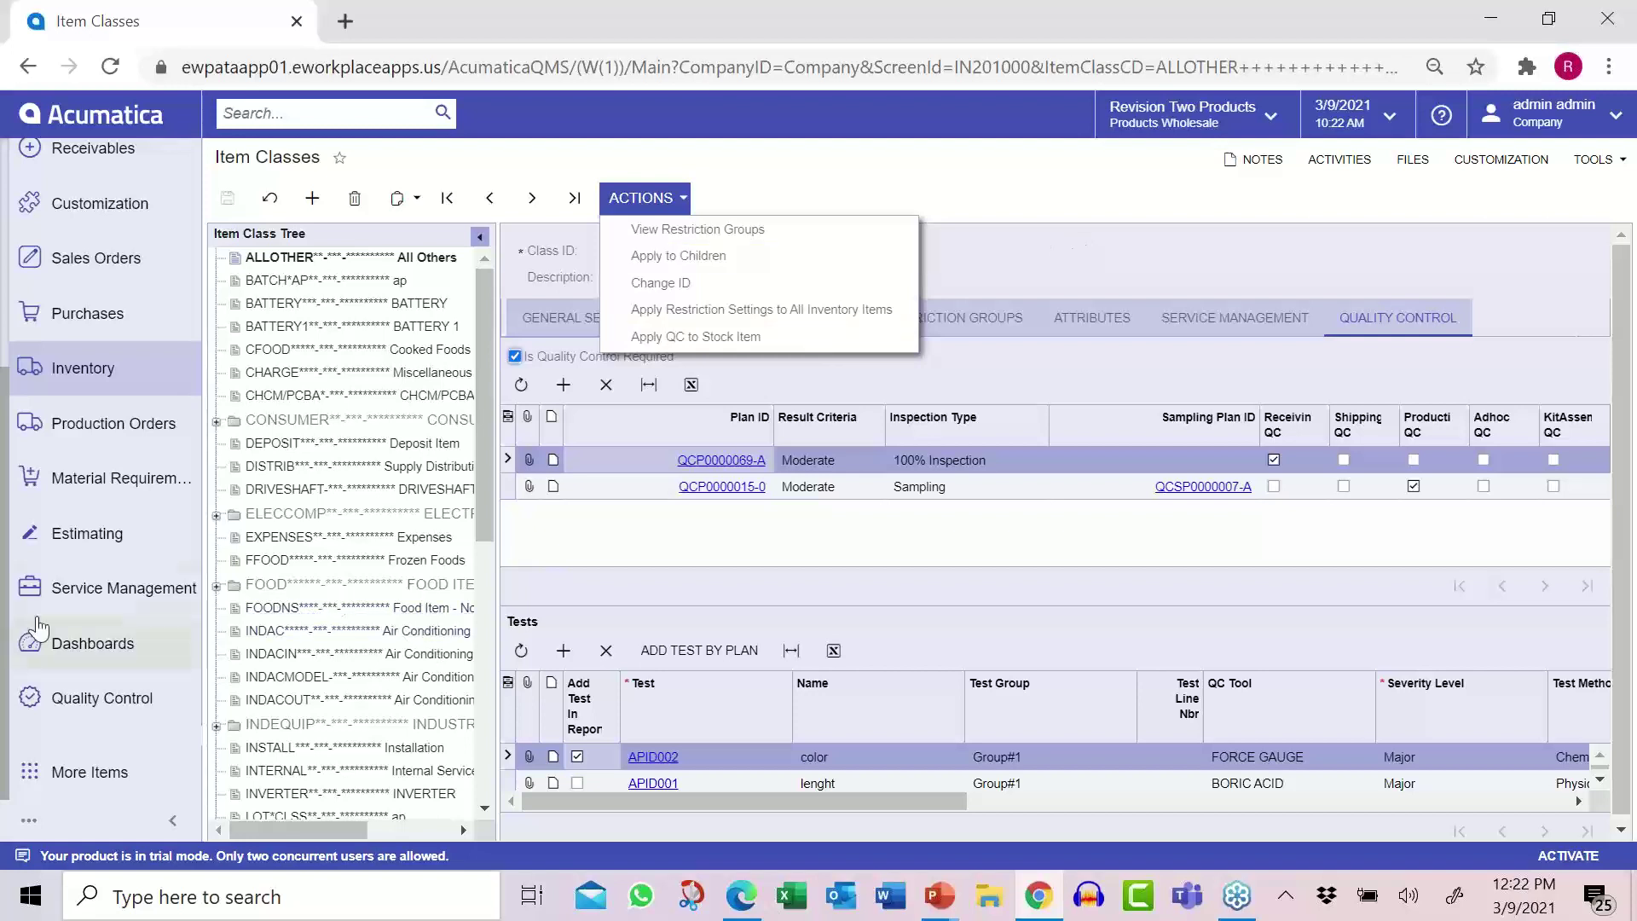
# - Create a new purchase order of type Normal for vendor AASERVICES
pyautogui.scroll(3, 96, 520)
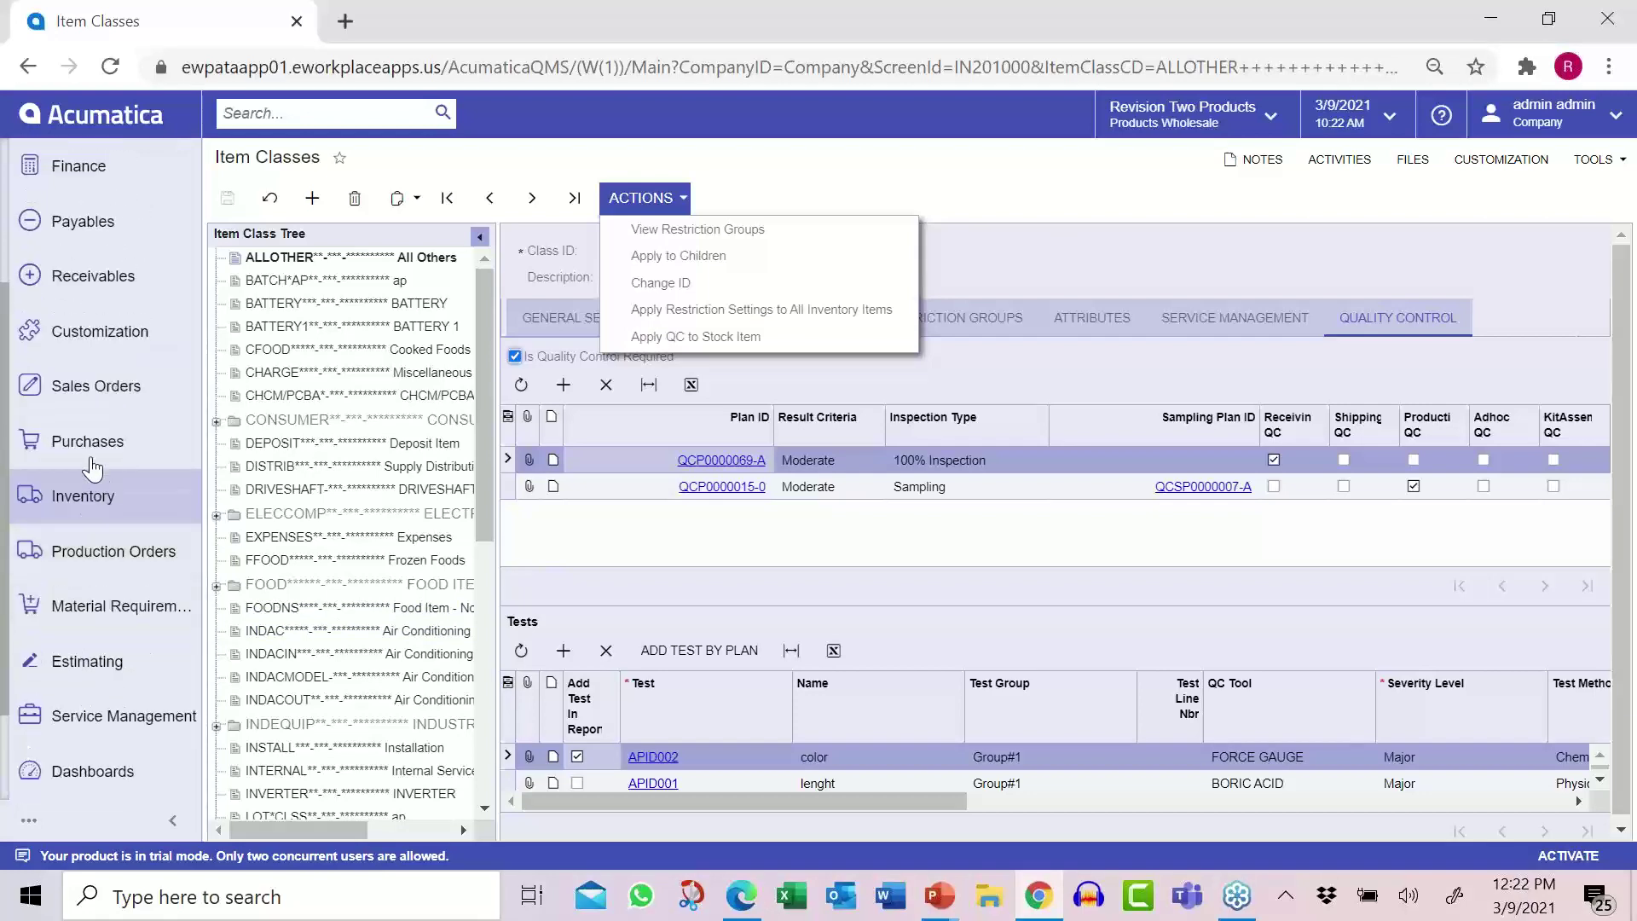
pyautogui.click(91, 442)
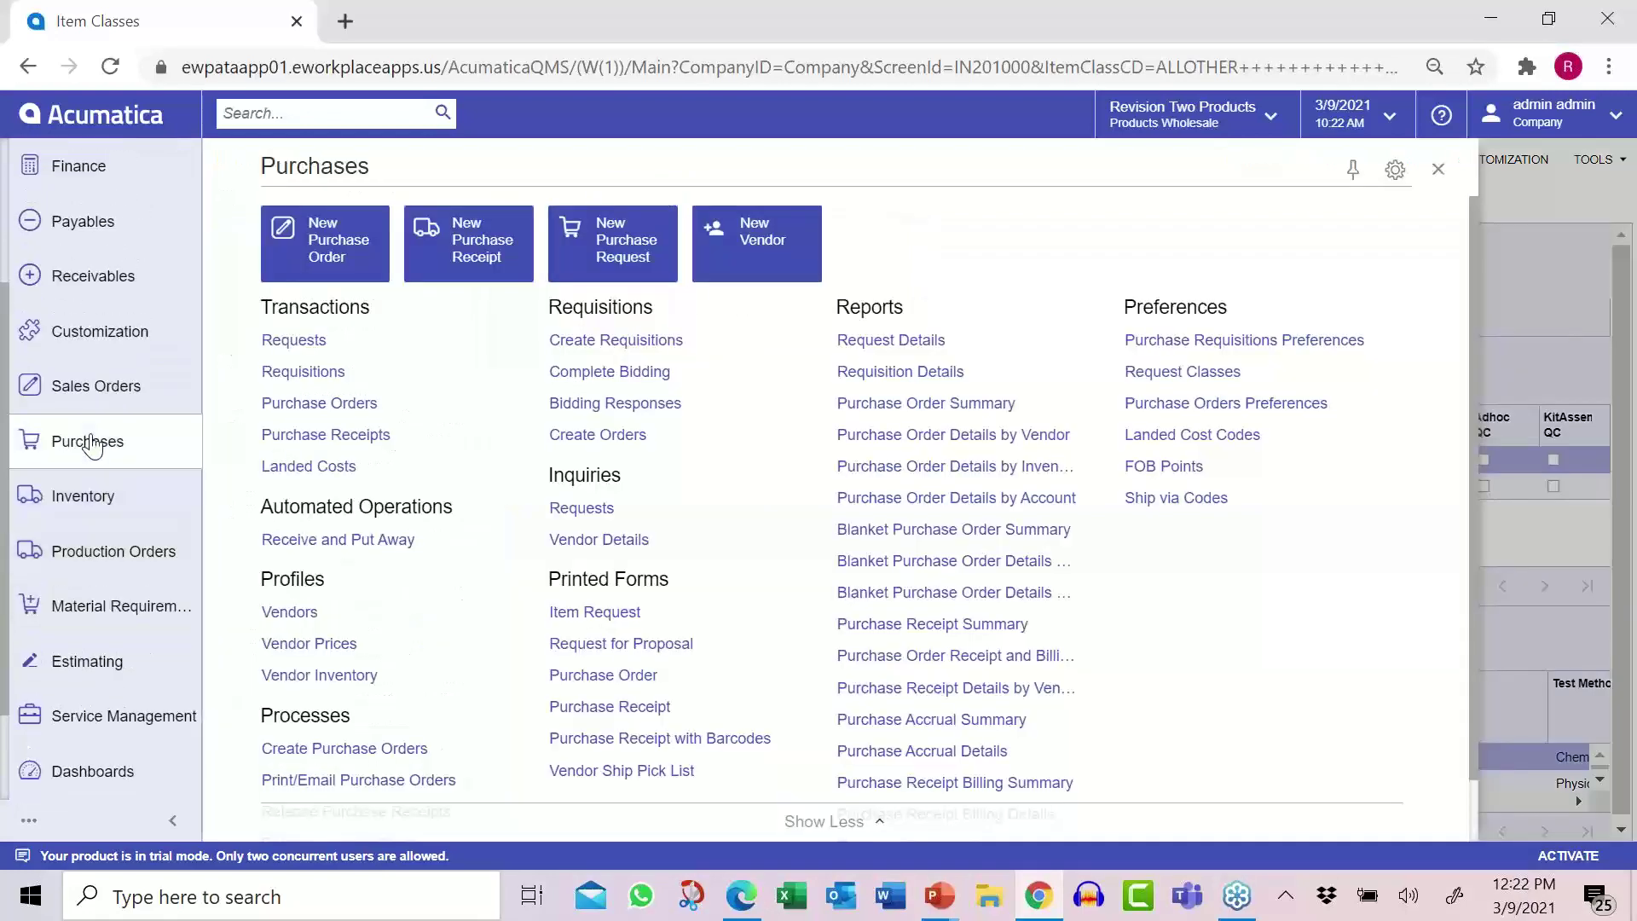
pyautogui.click(325, 226)
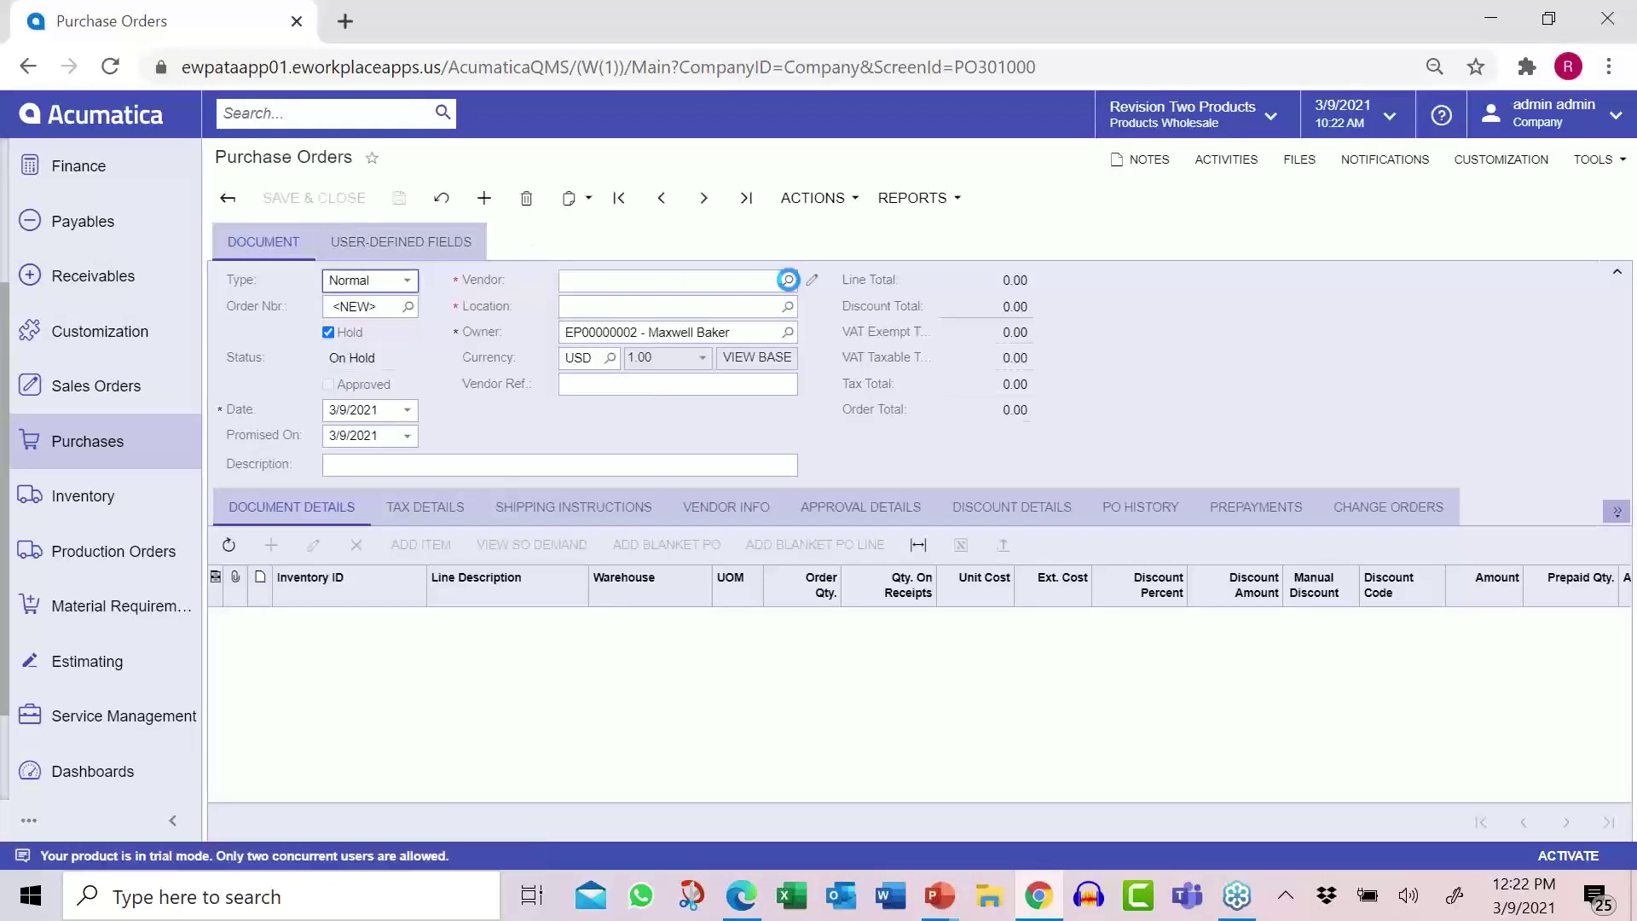
pyautogui.click(788, 281)
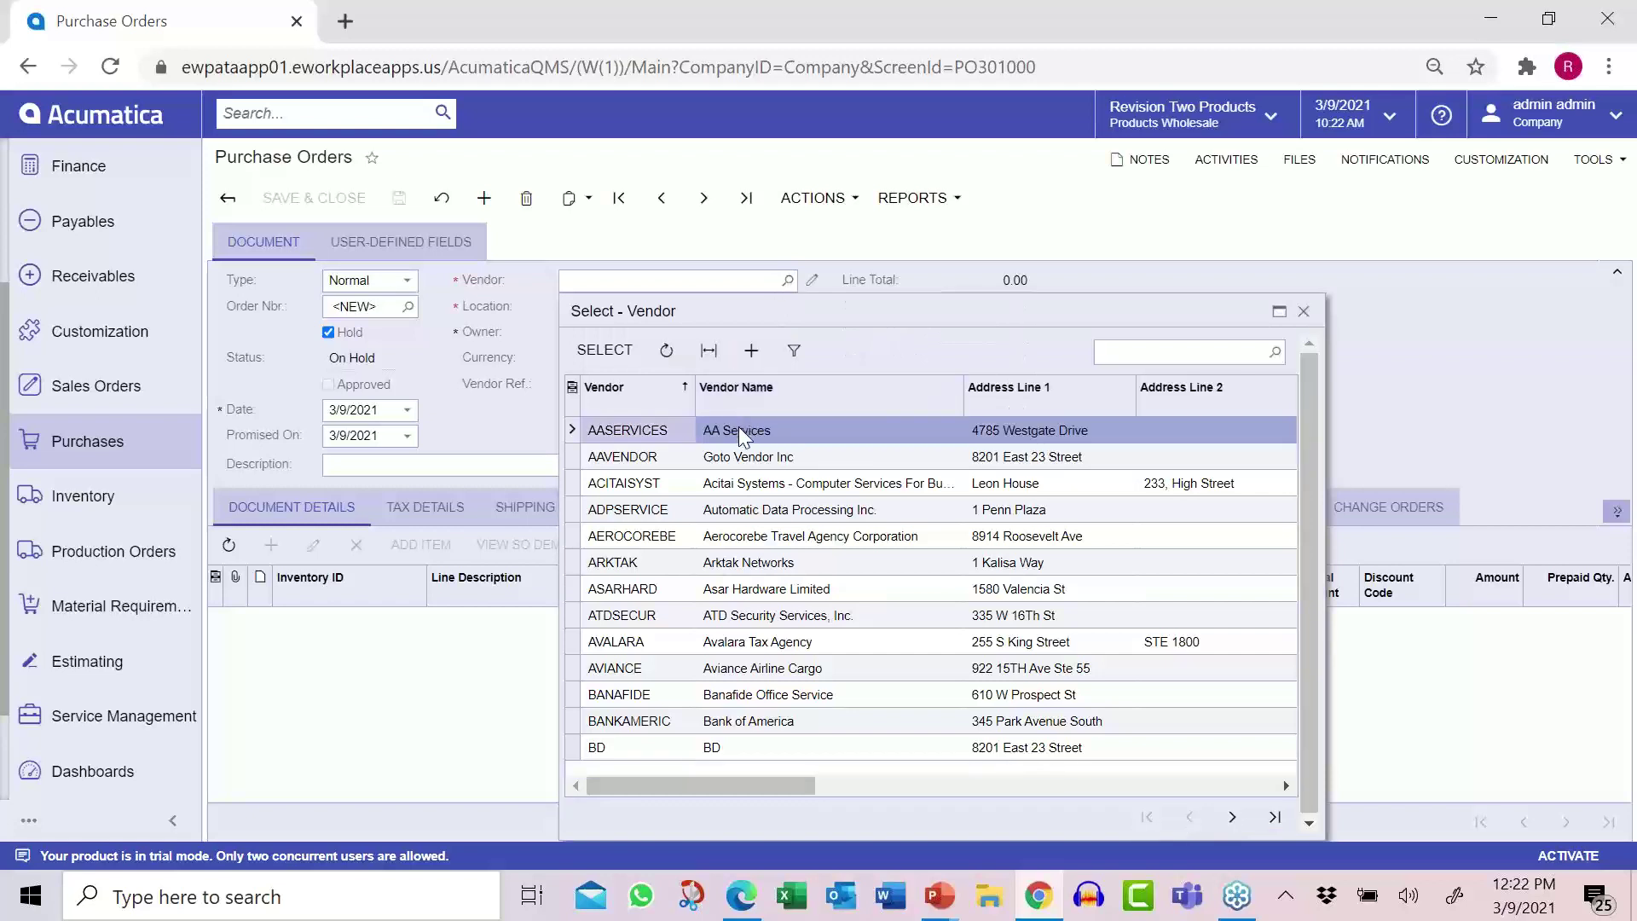
pyautogui.doubleClick(738, 428)
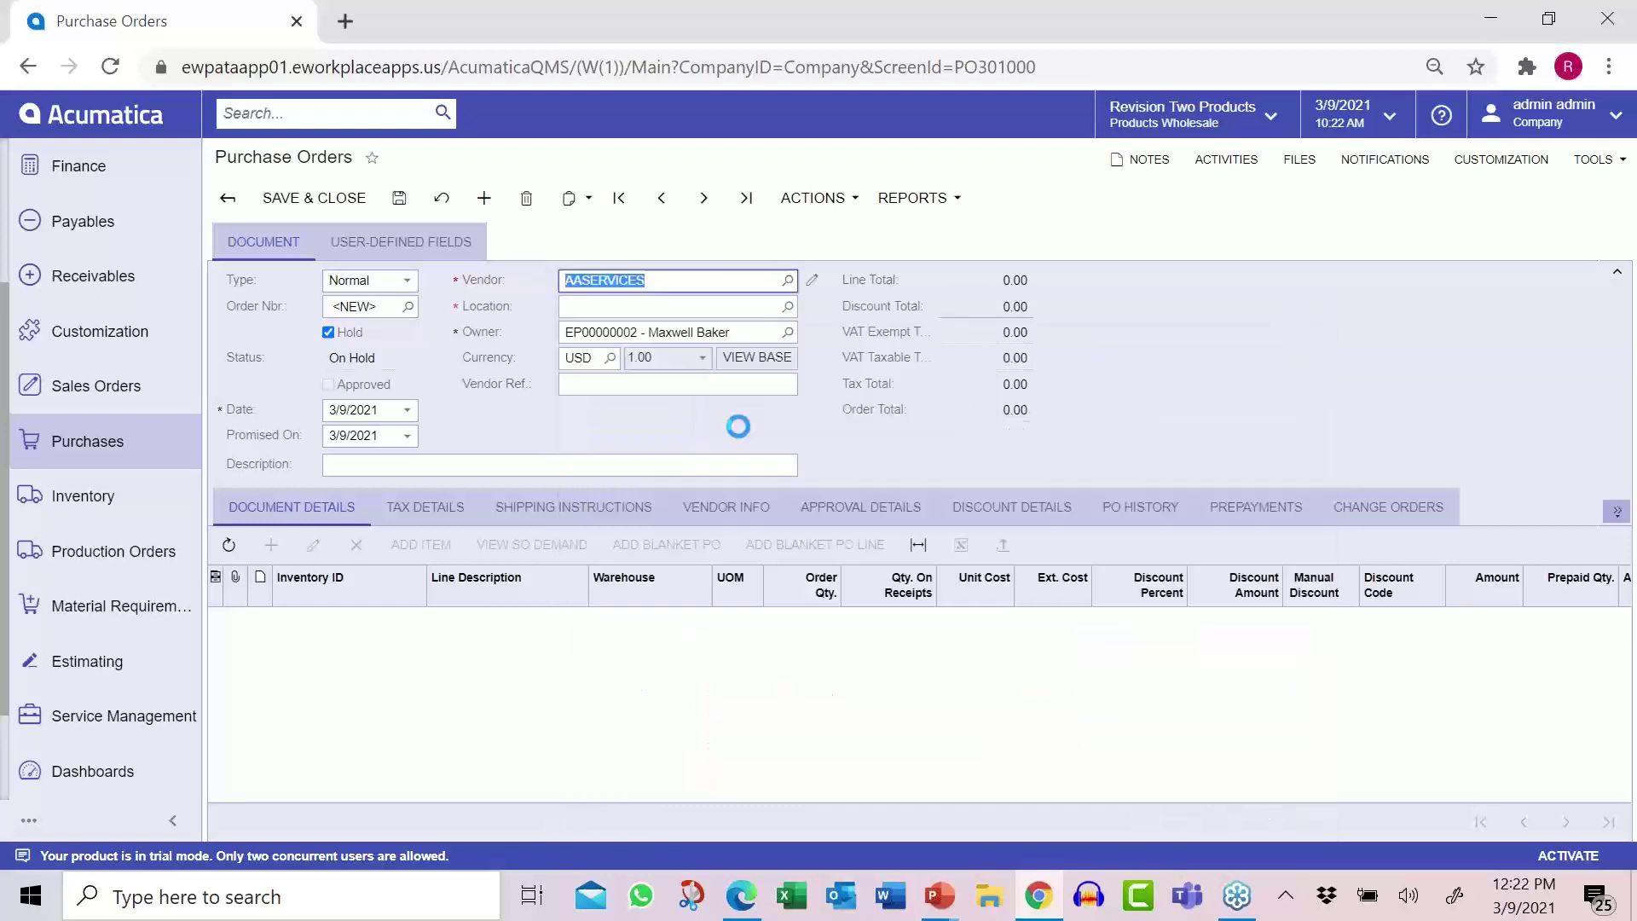
# - Add a line for item SHELL-02 to the purchase order with an order quantity of 1
pyautogui.click(404, 641)
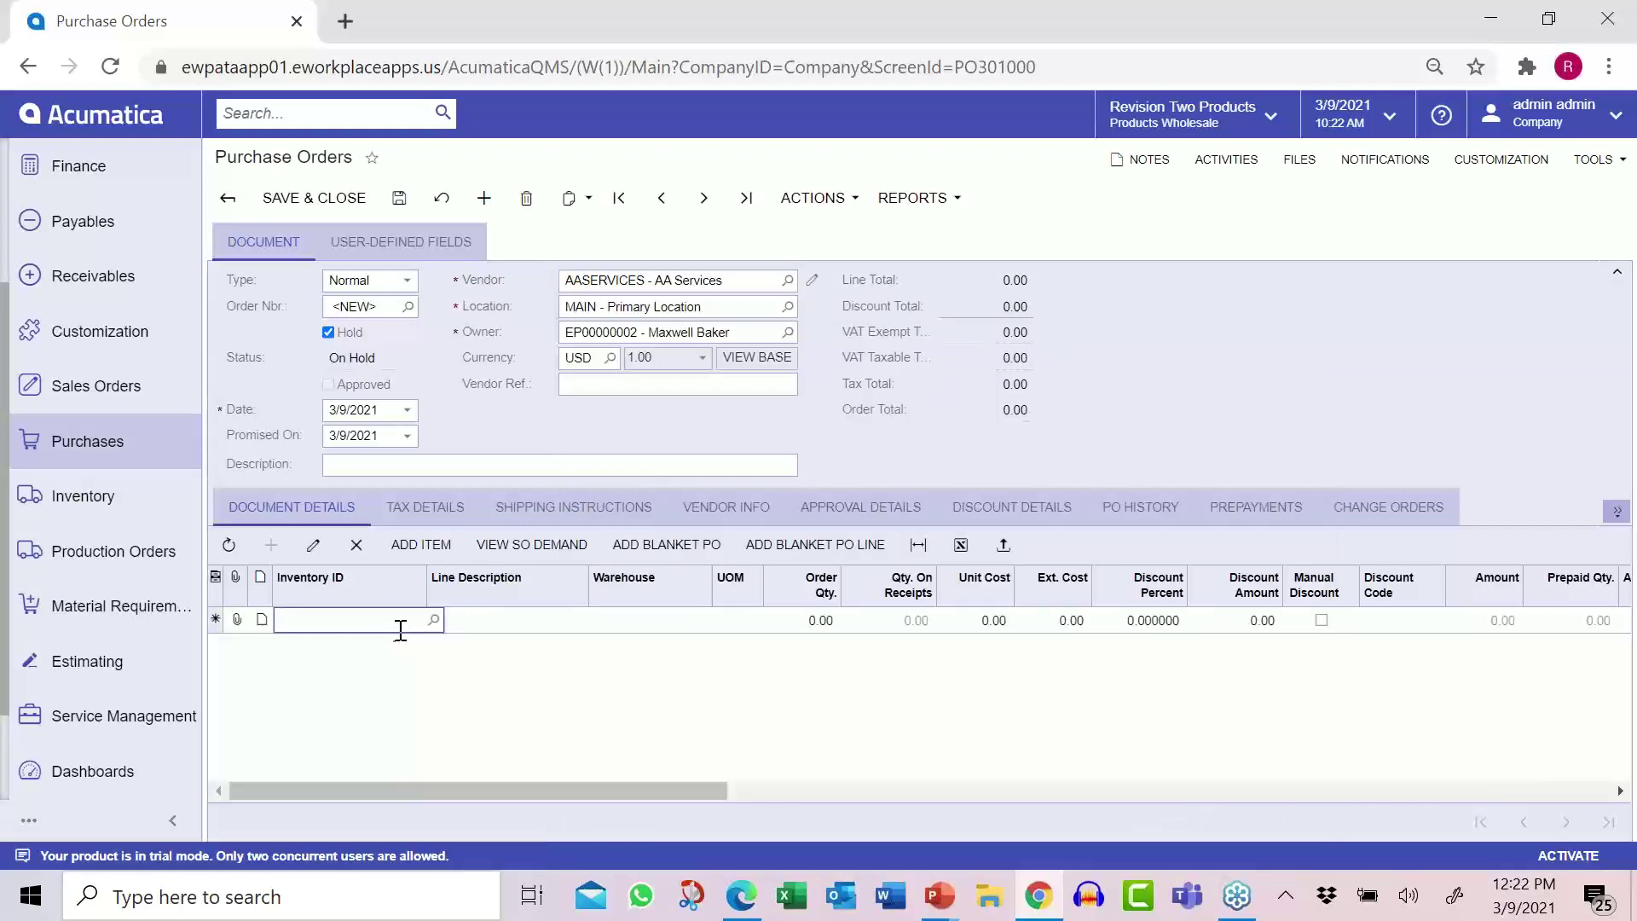
pyautogui.write('shell')
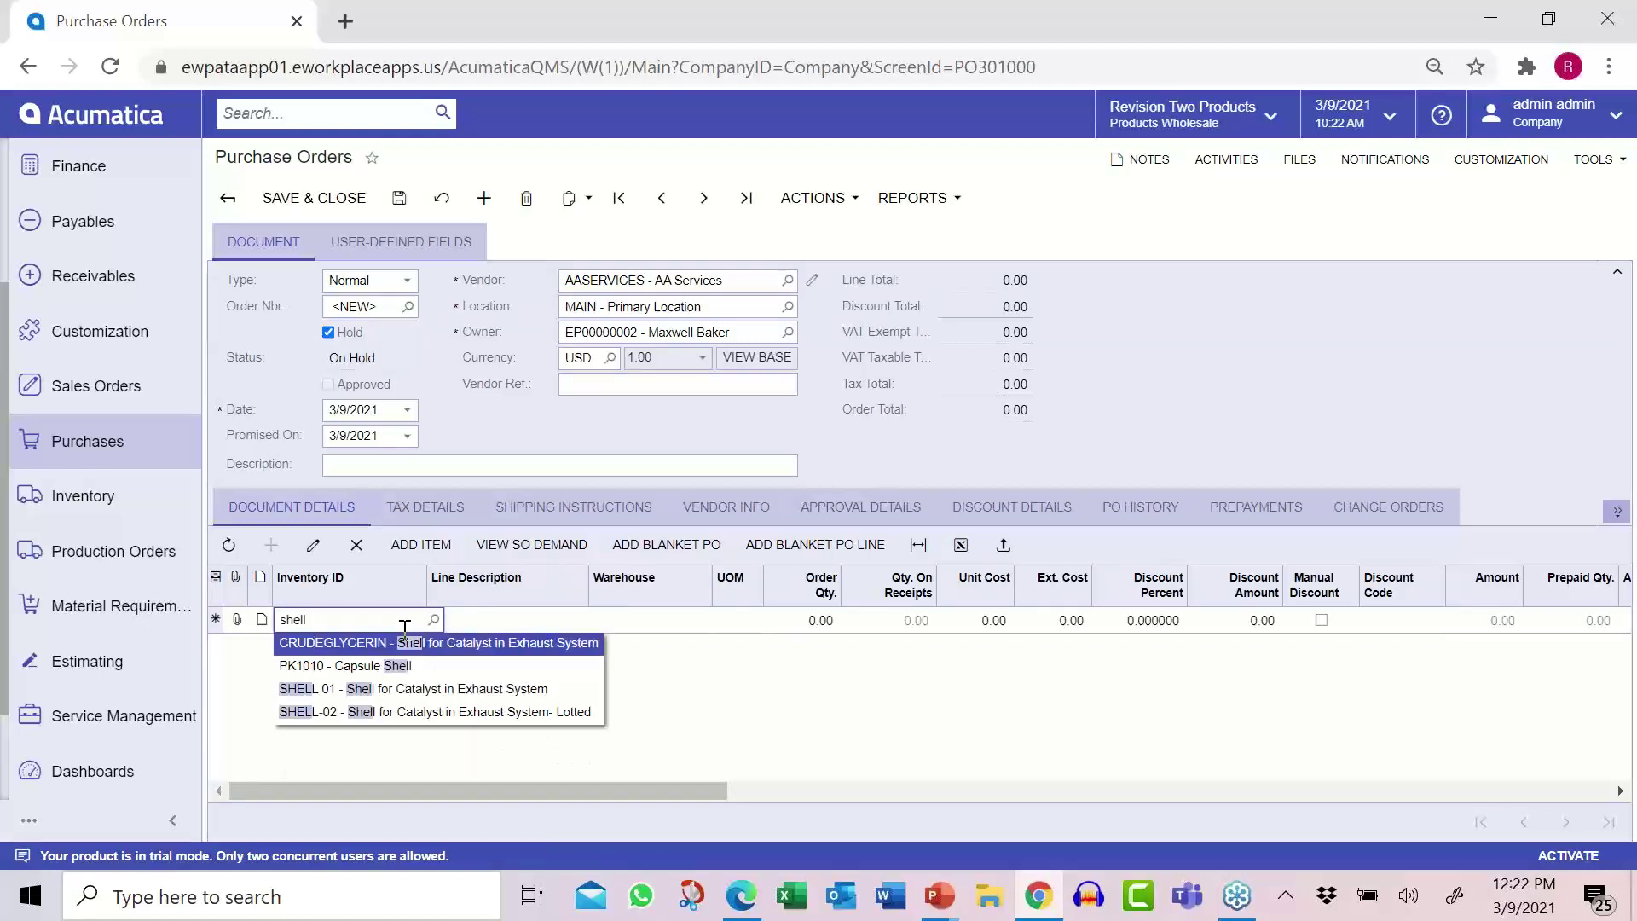
pyautogui.click(365, 716)
pyautogui.press('Tab')
pyautogui.press('Tab')
pyautogui.press('Tab')
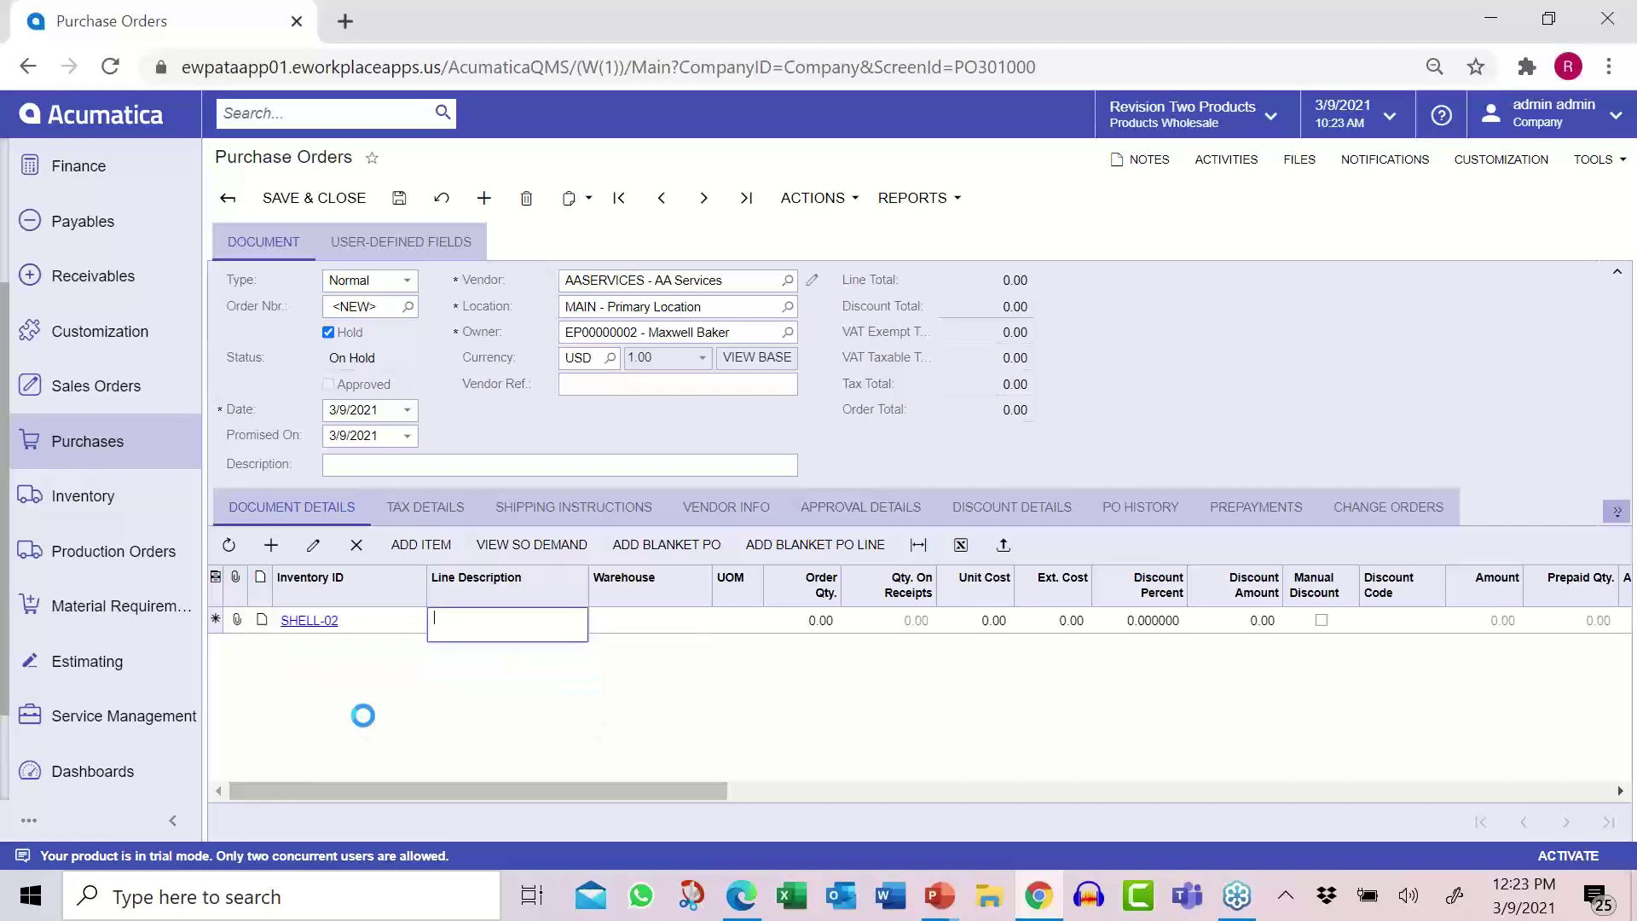
pyautogui.press('Tab')
pyautogui.press('Tab')
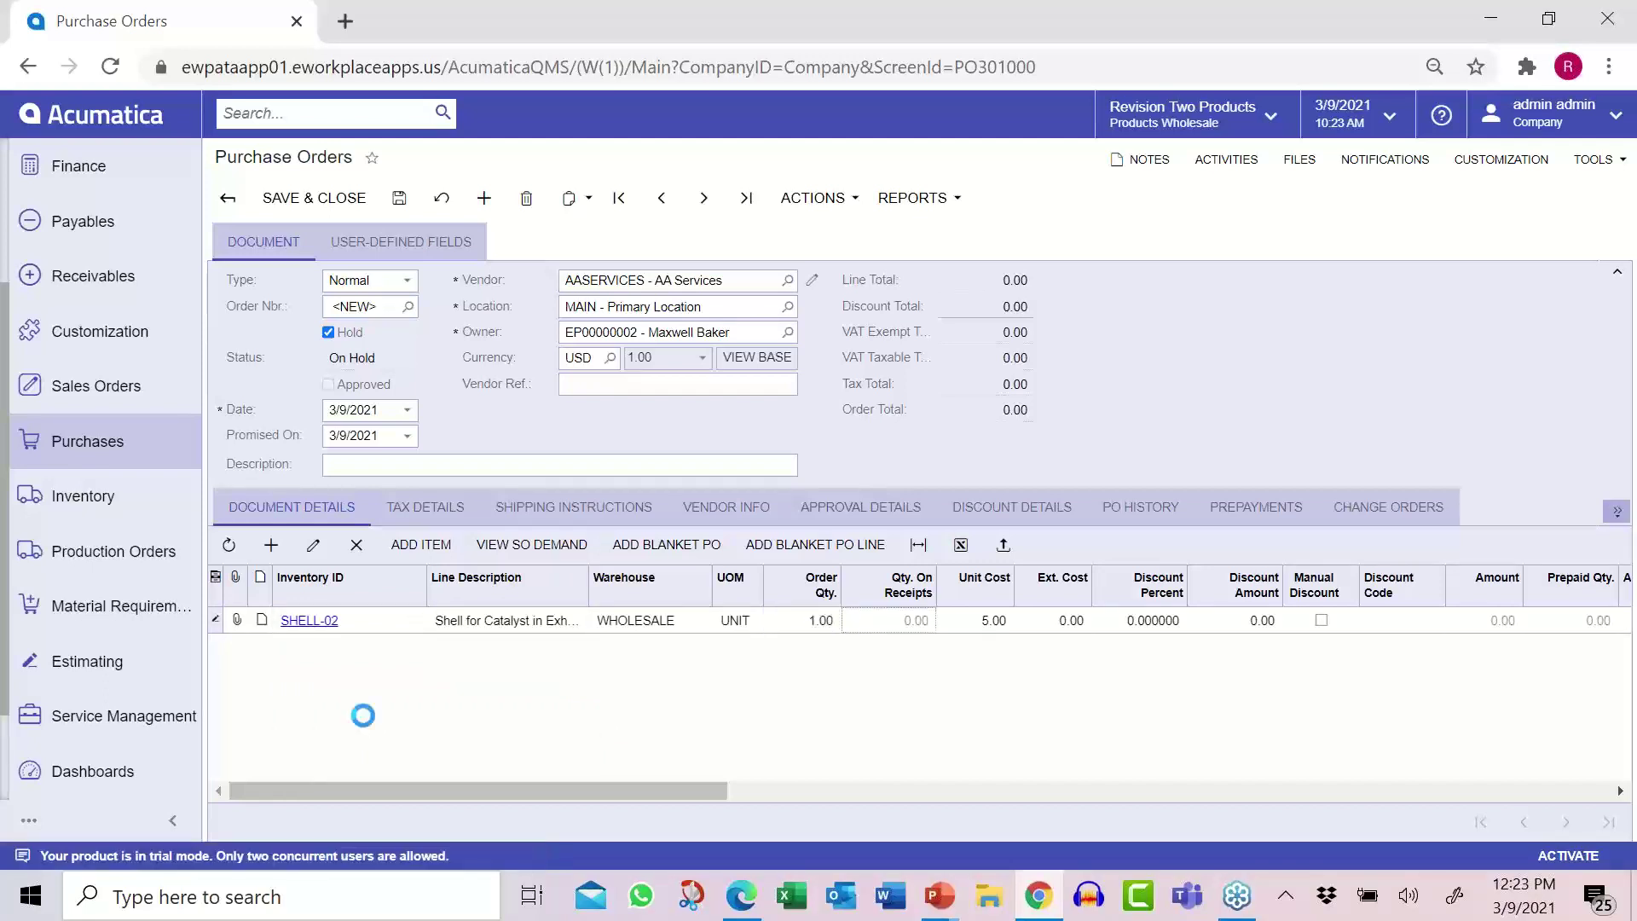
# - Take the purchase order off hold and approve it
pyautogui.press('Tab')
pyautogui.click(329, 332)
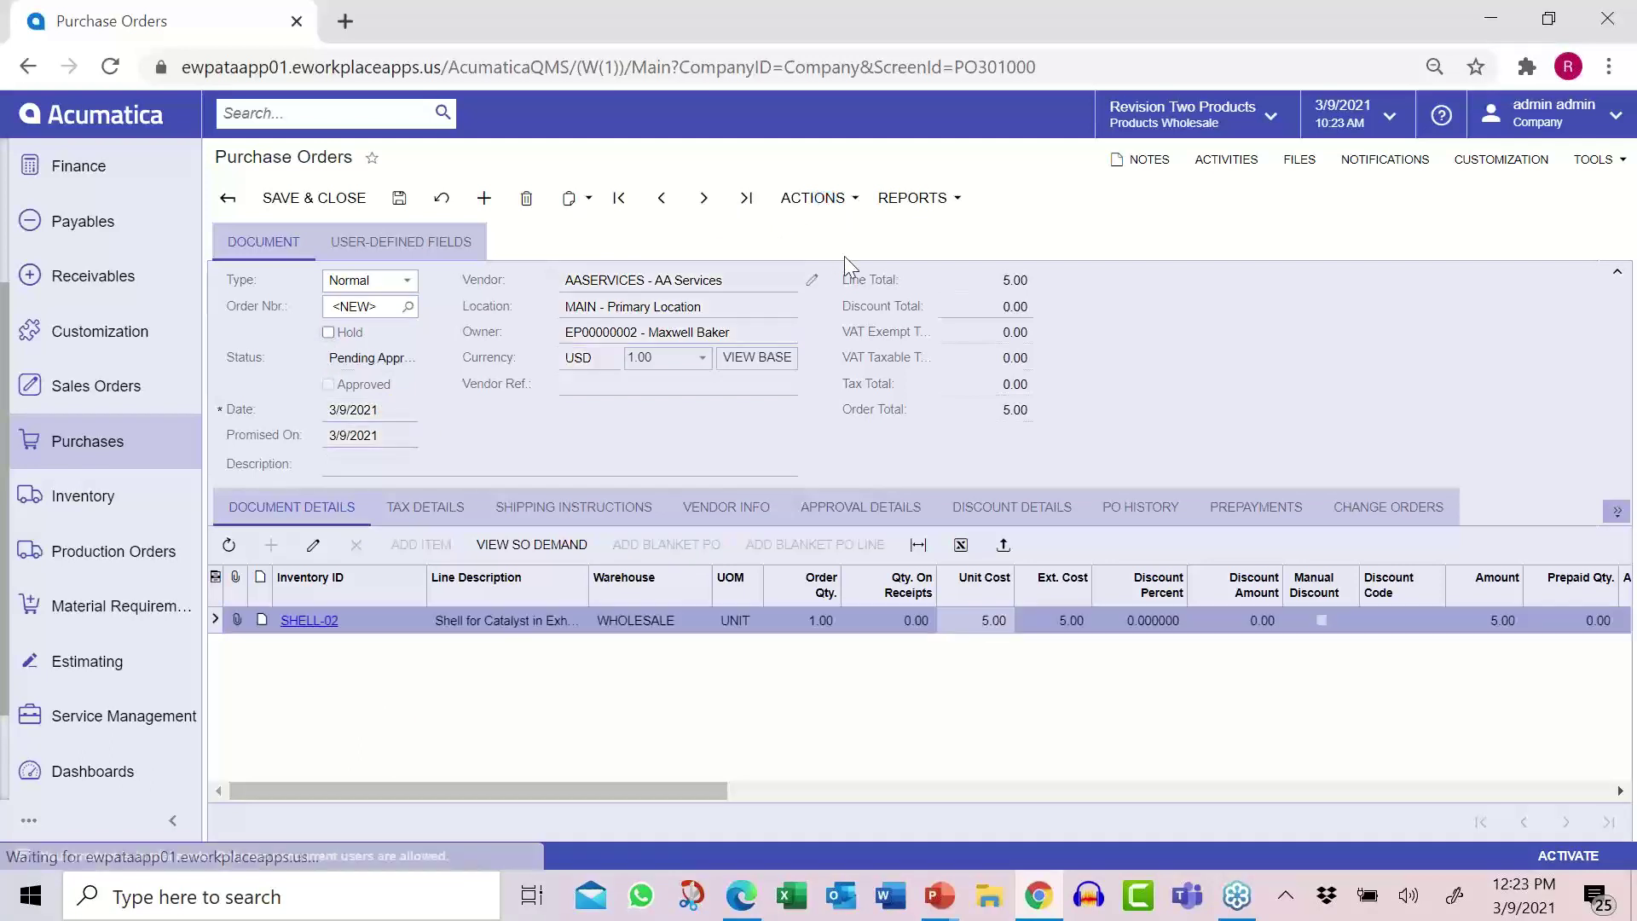
pyautogui.click(833, 204)
pyautogui.click(826, 231)
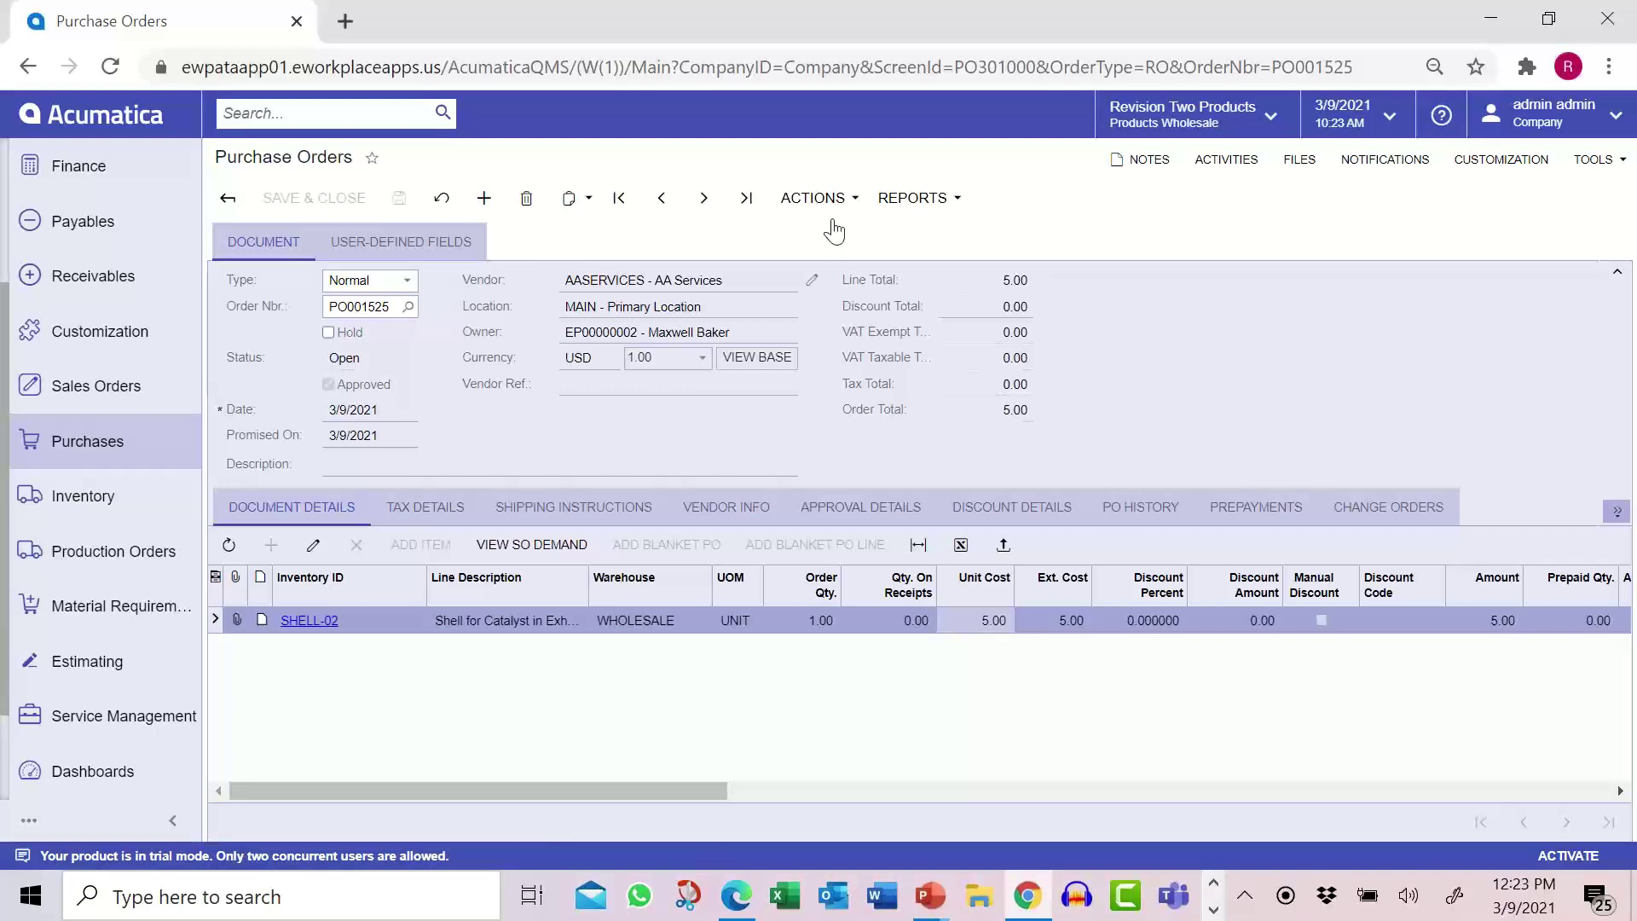
# - Create a PO receipt from the purchase order and set the SHELL-02 lot allocation's expiration date to 3/24/2021
pyautogui.click(858, 203)
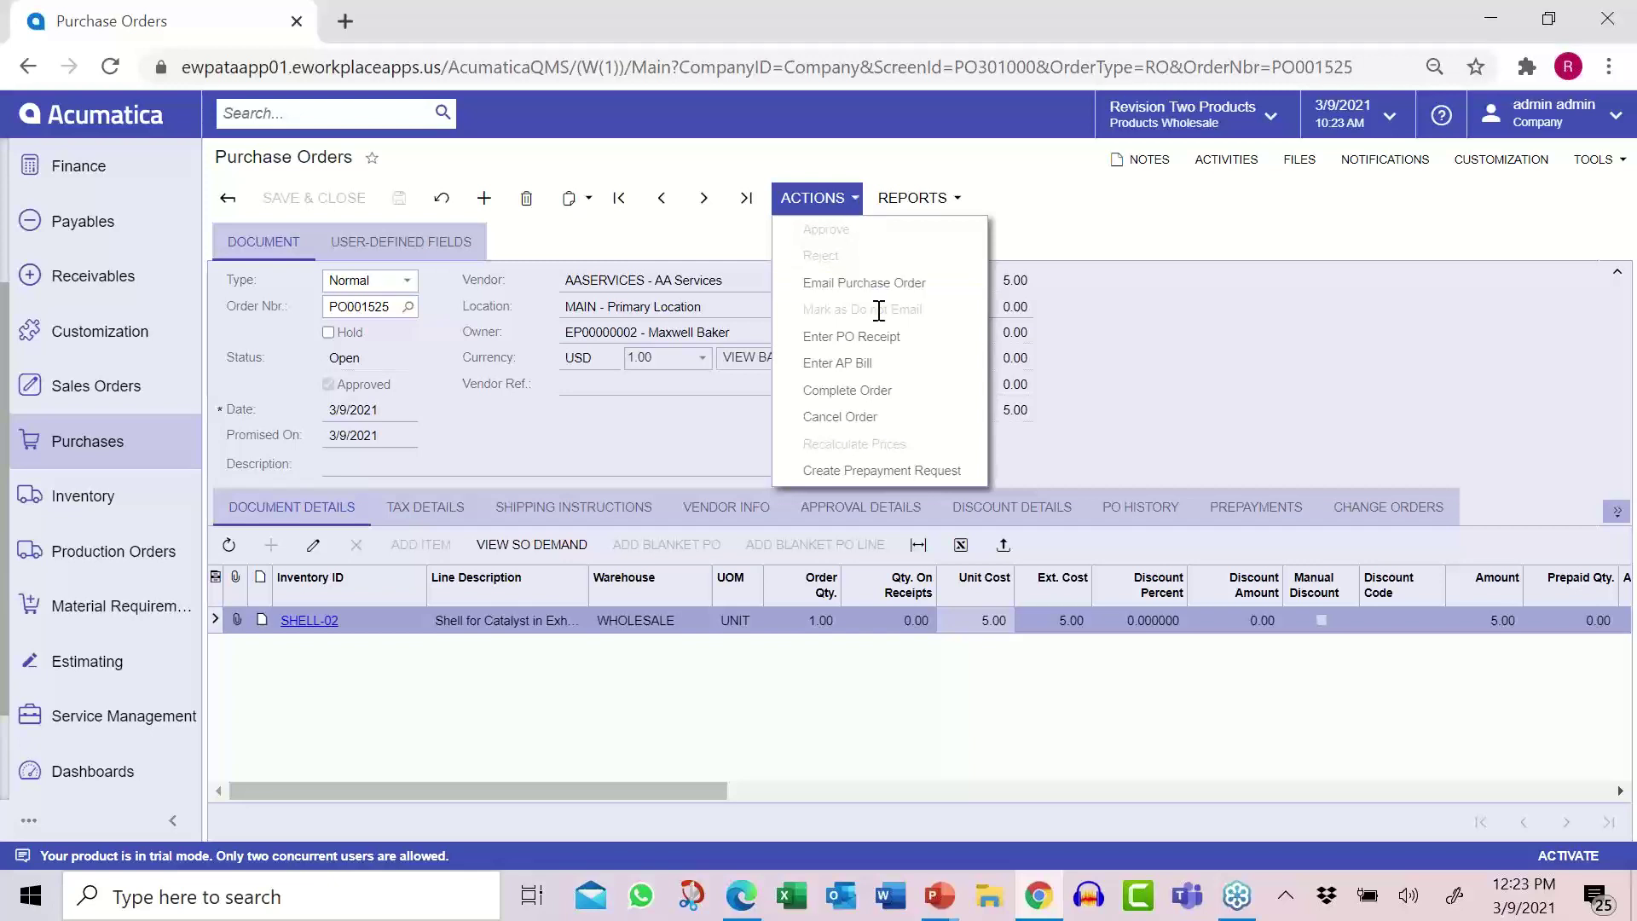
pyautogui.click(861, 339)
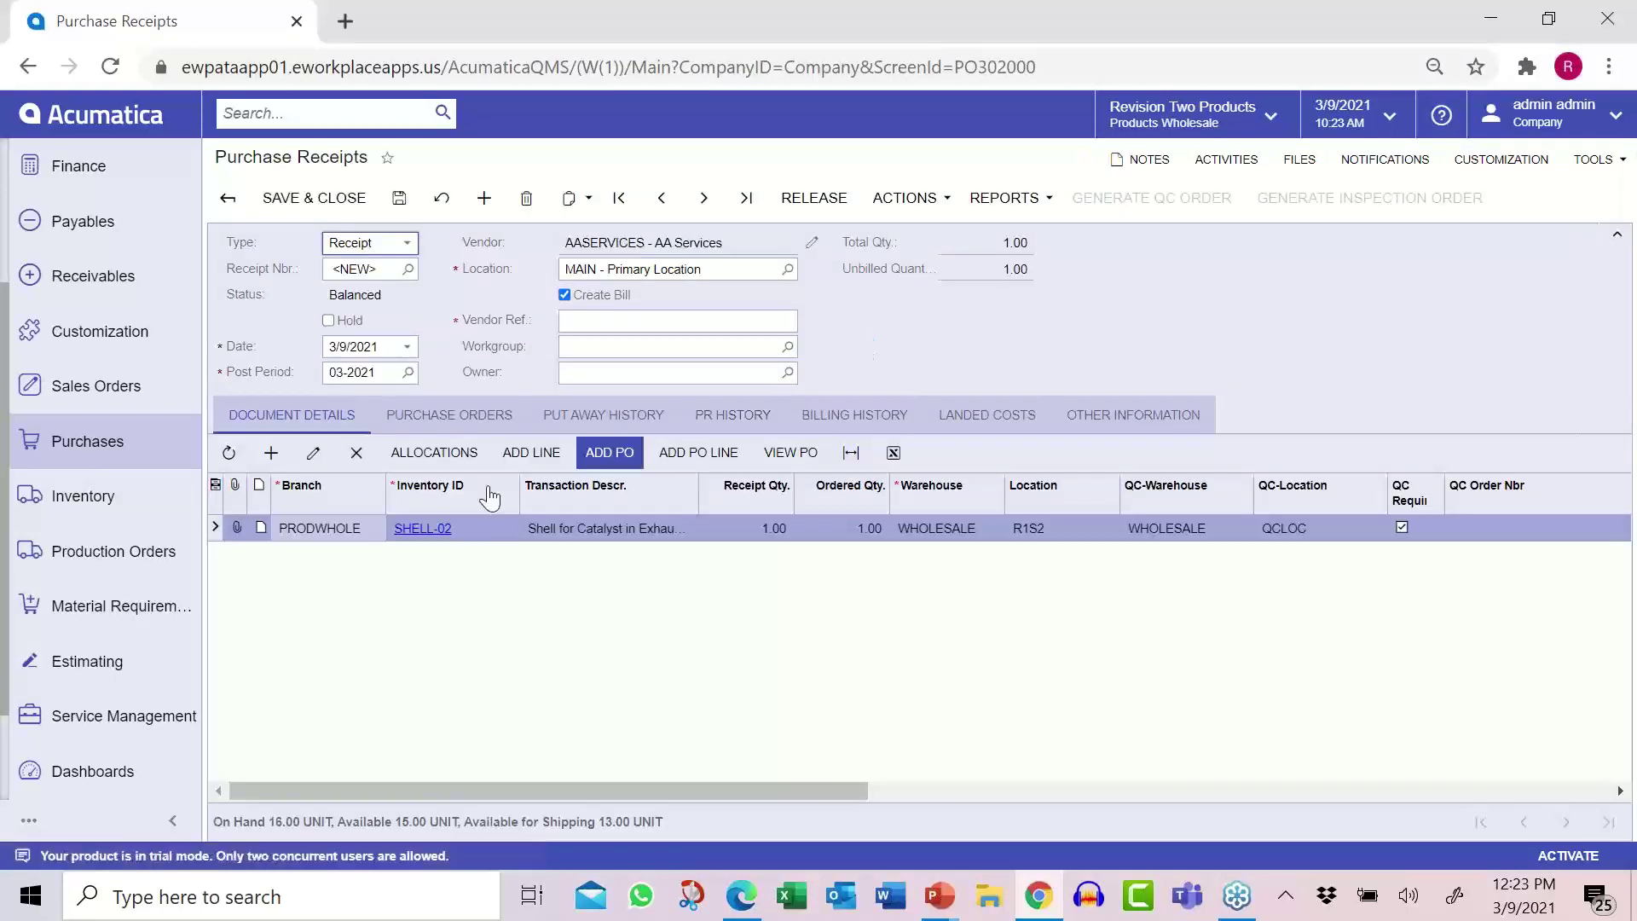
pyautogui.click(416, 454)
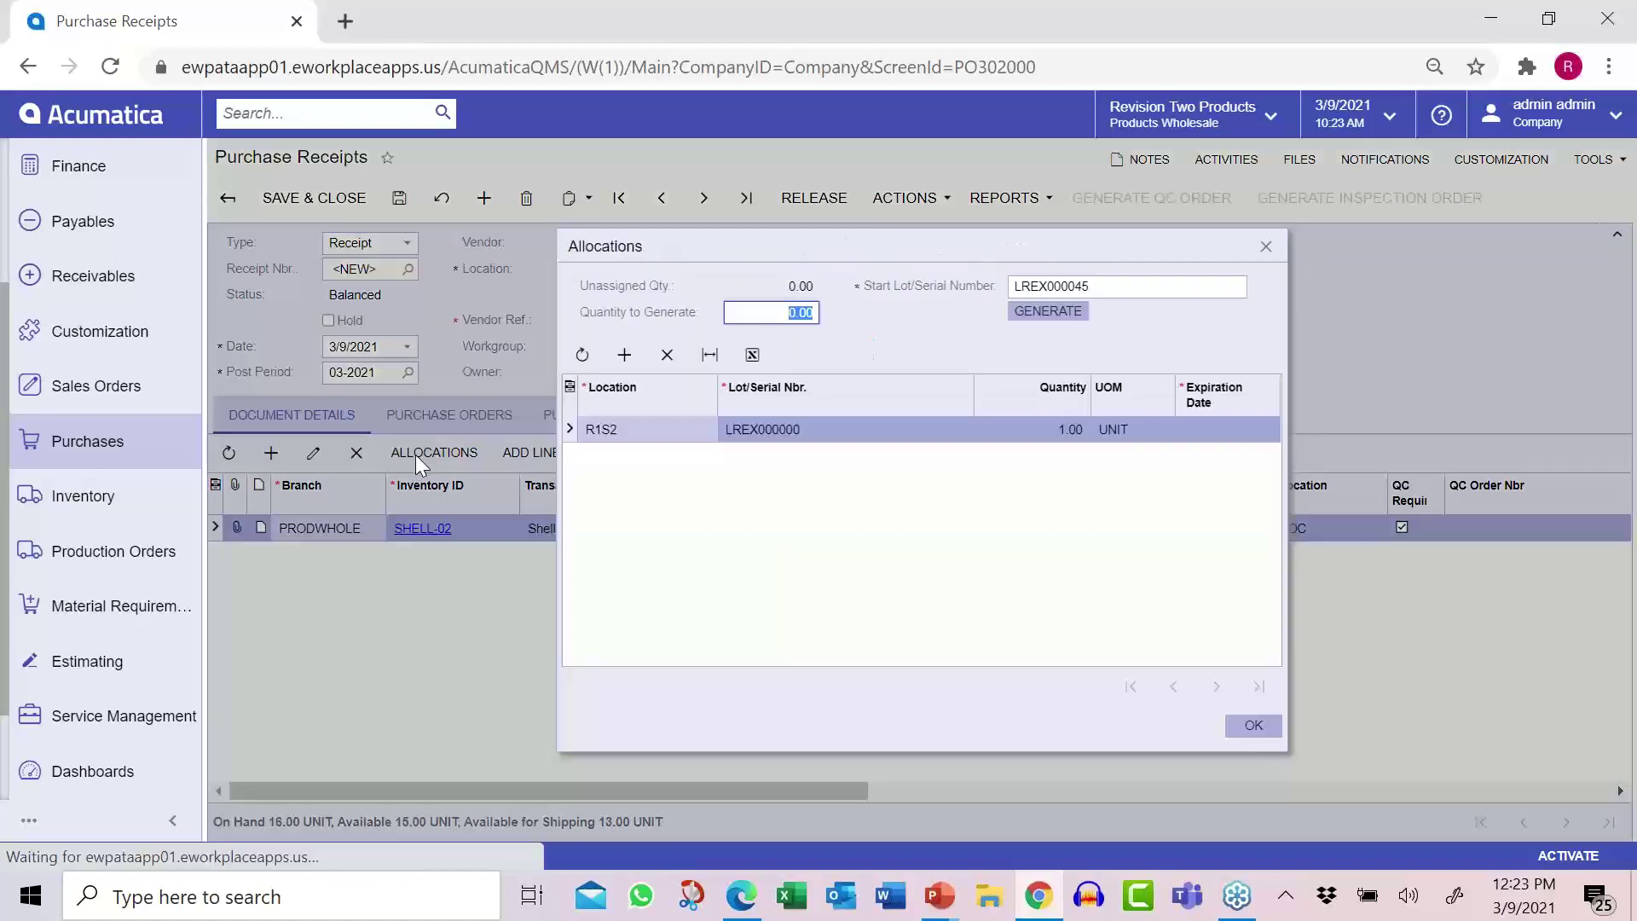
pyautogui.click(1227, 426)
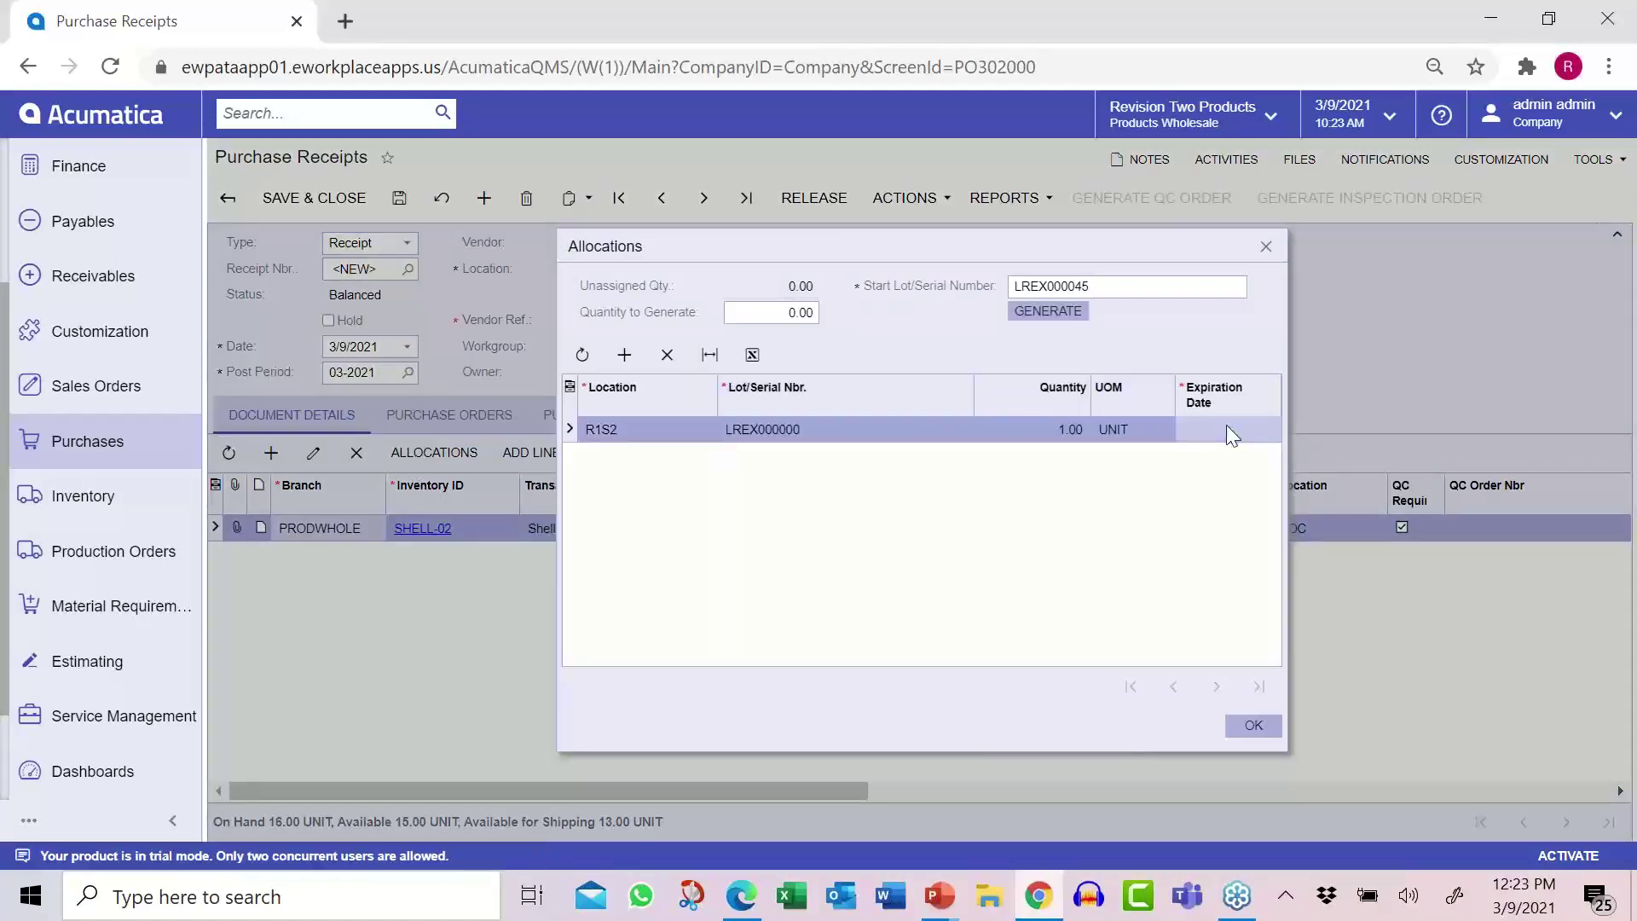
pyautogui.click(1269, 429)
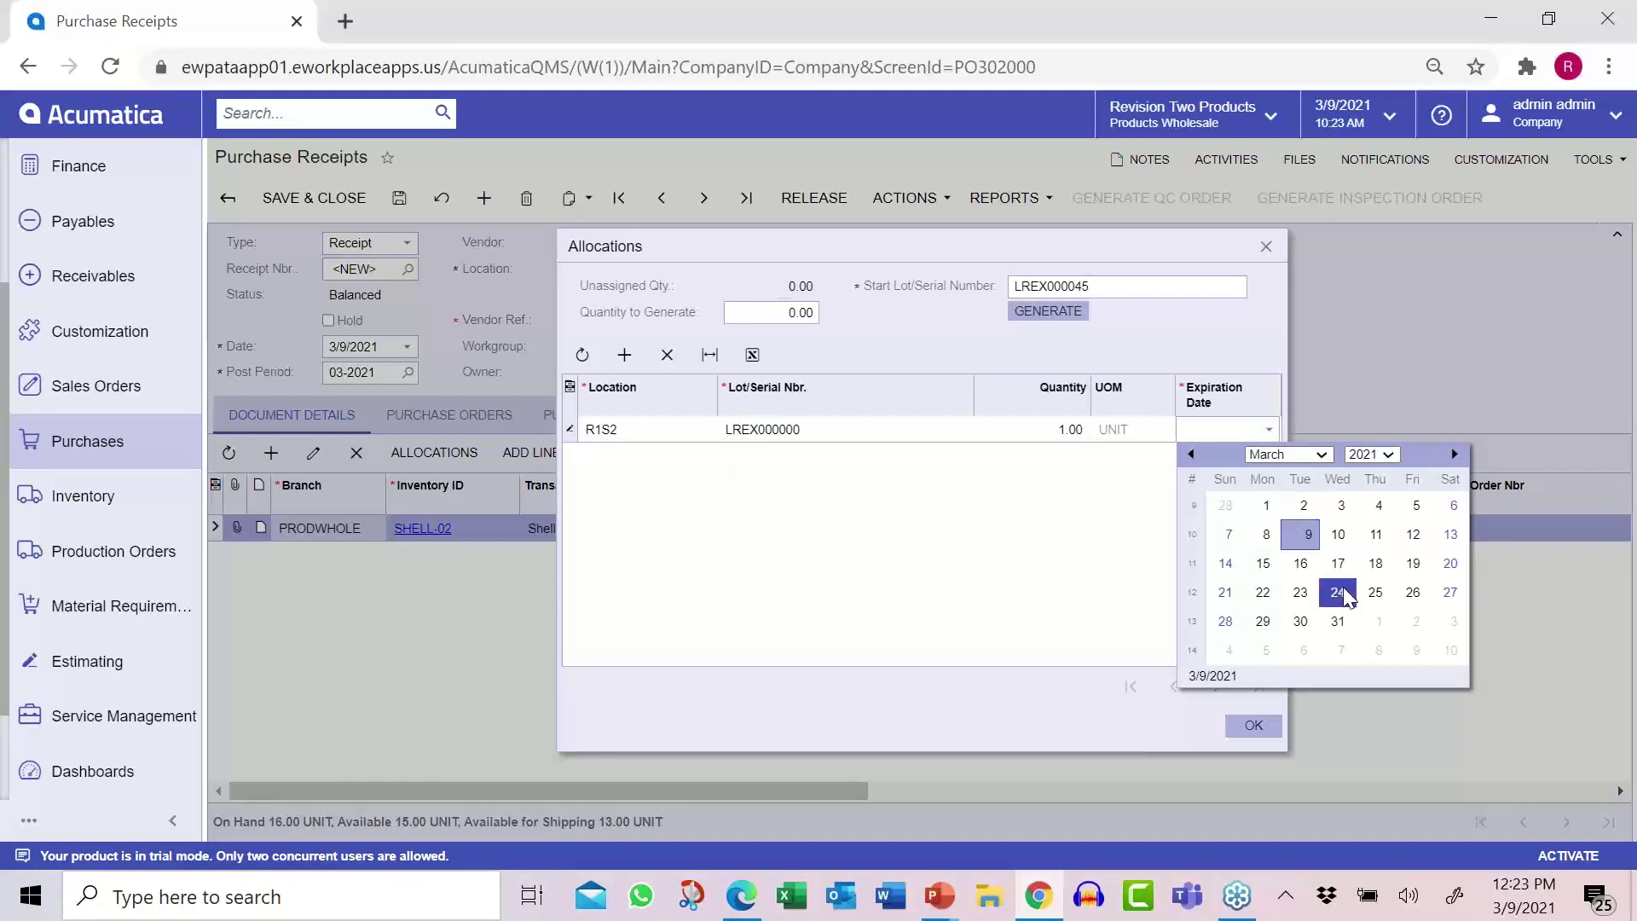
pyautogui.click(1338, 592)
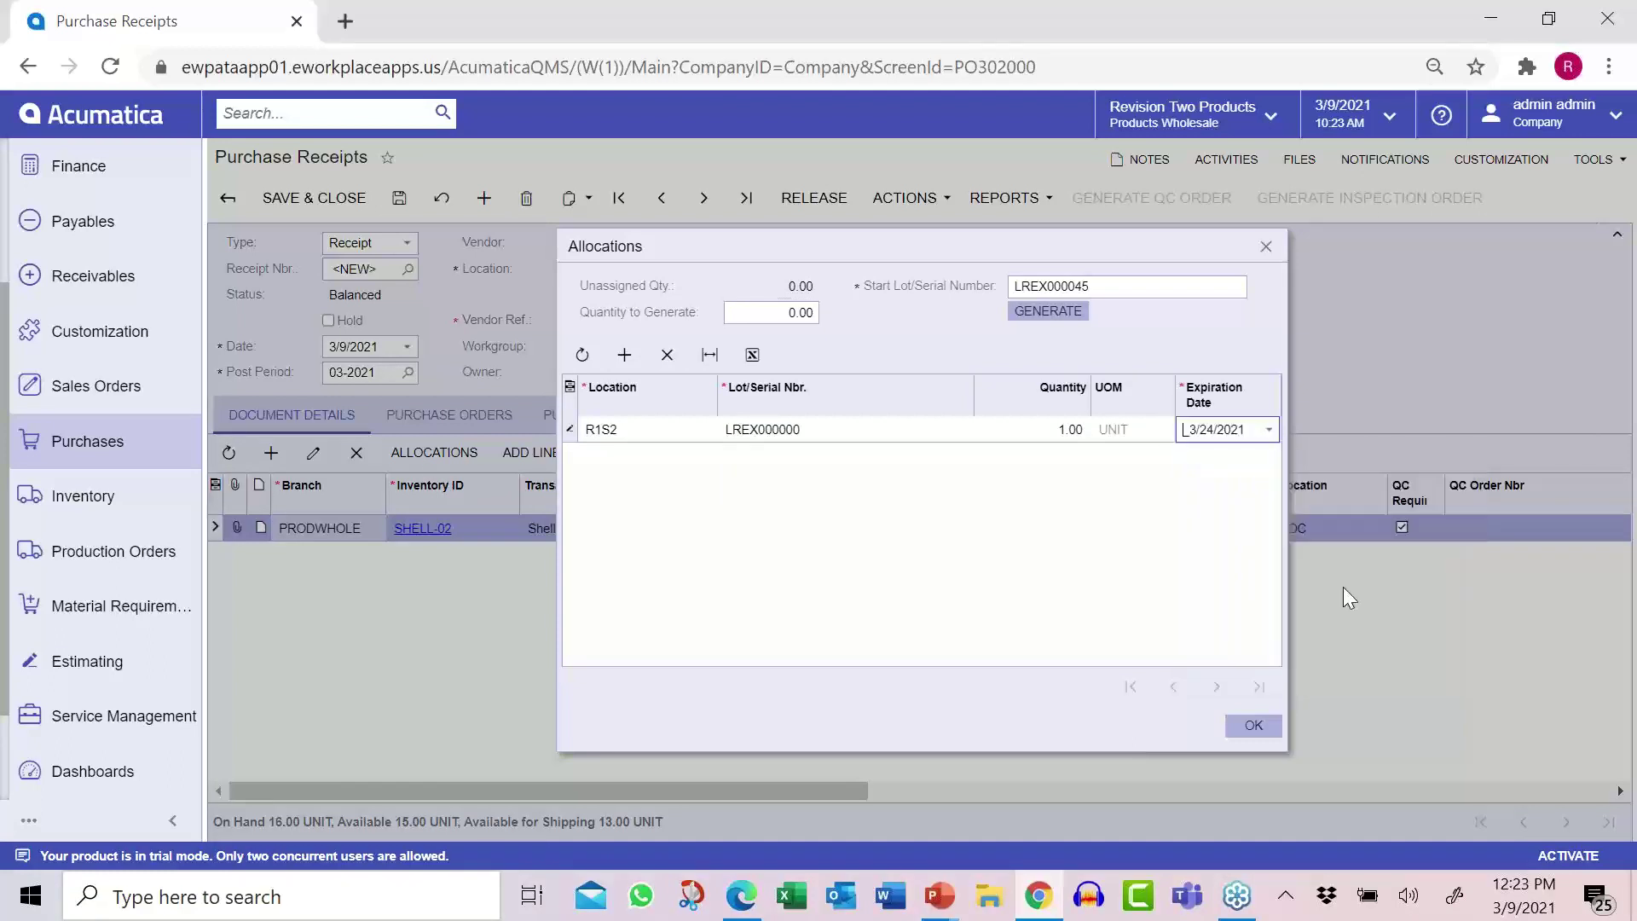
pyautogui.click(1253, 723)
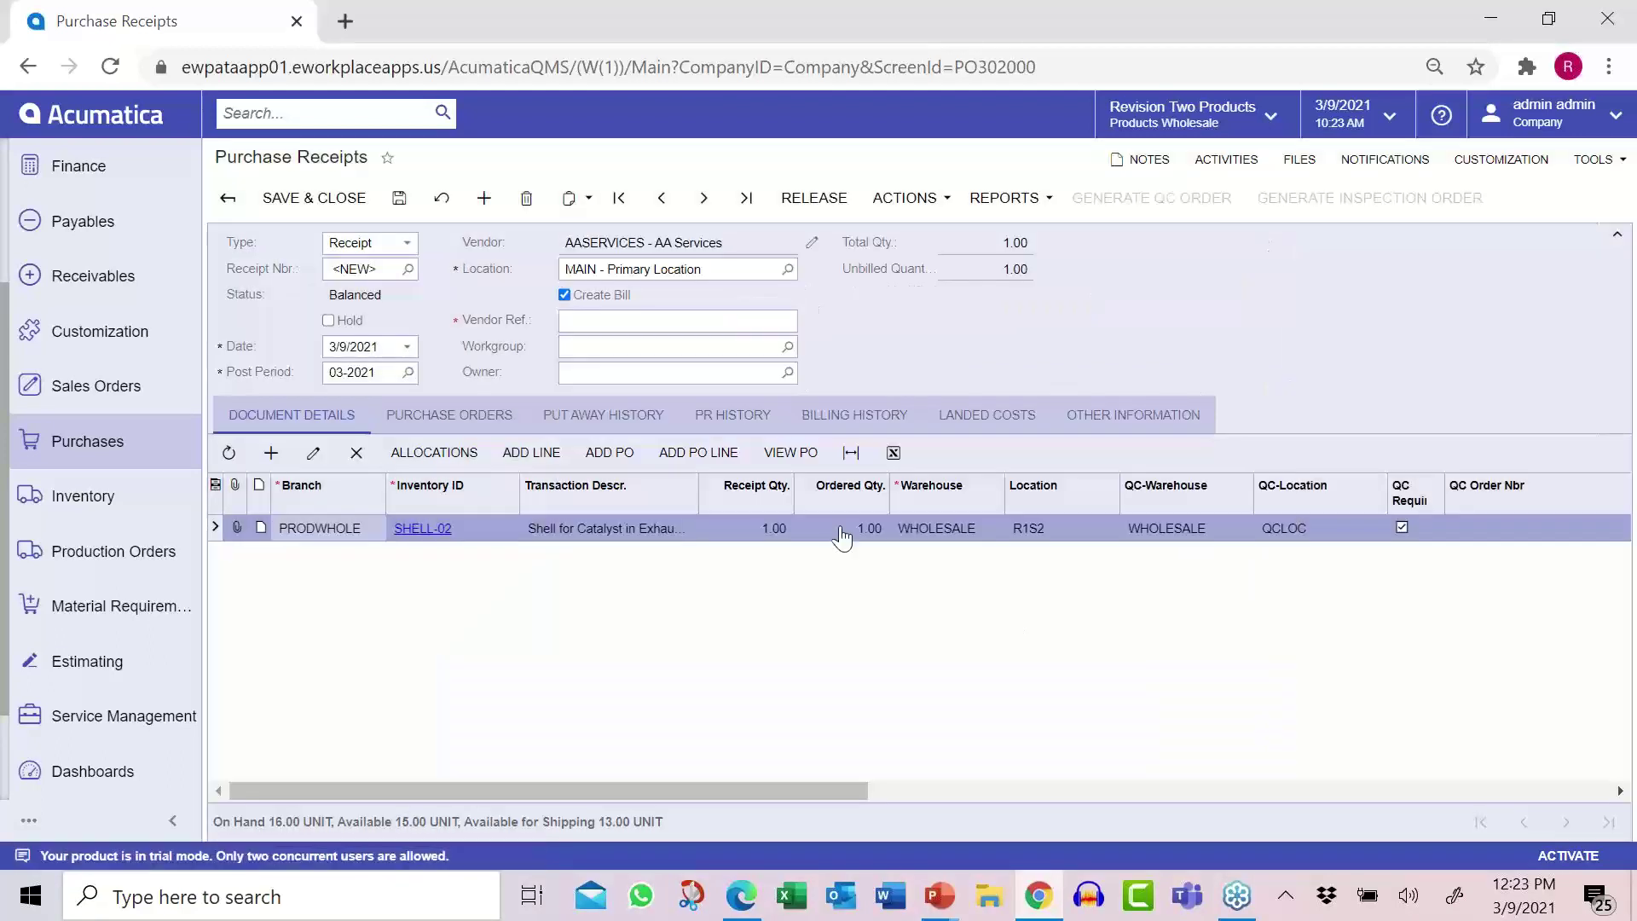
# - Enter vendor reference 112 on the purchase receipt, release it, and view the QC order details on its line
pyautogui.click(576, 320)
pyautogui.write('112')
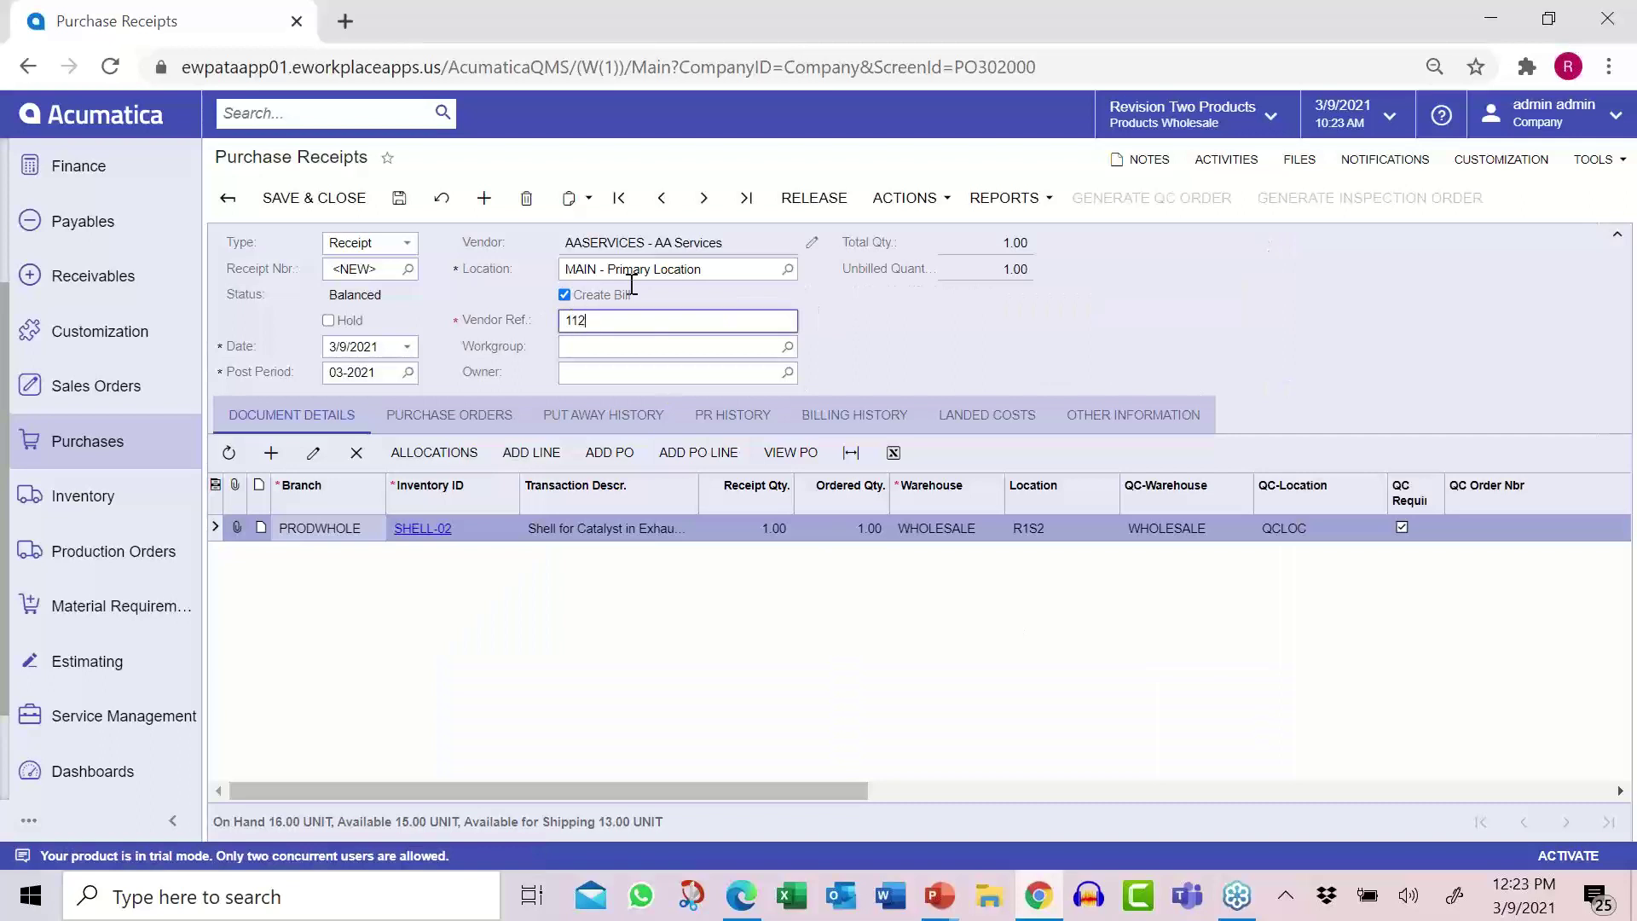
pyautogui.click(794, 201)
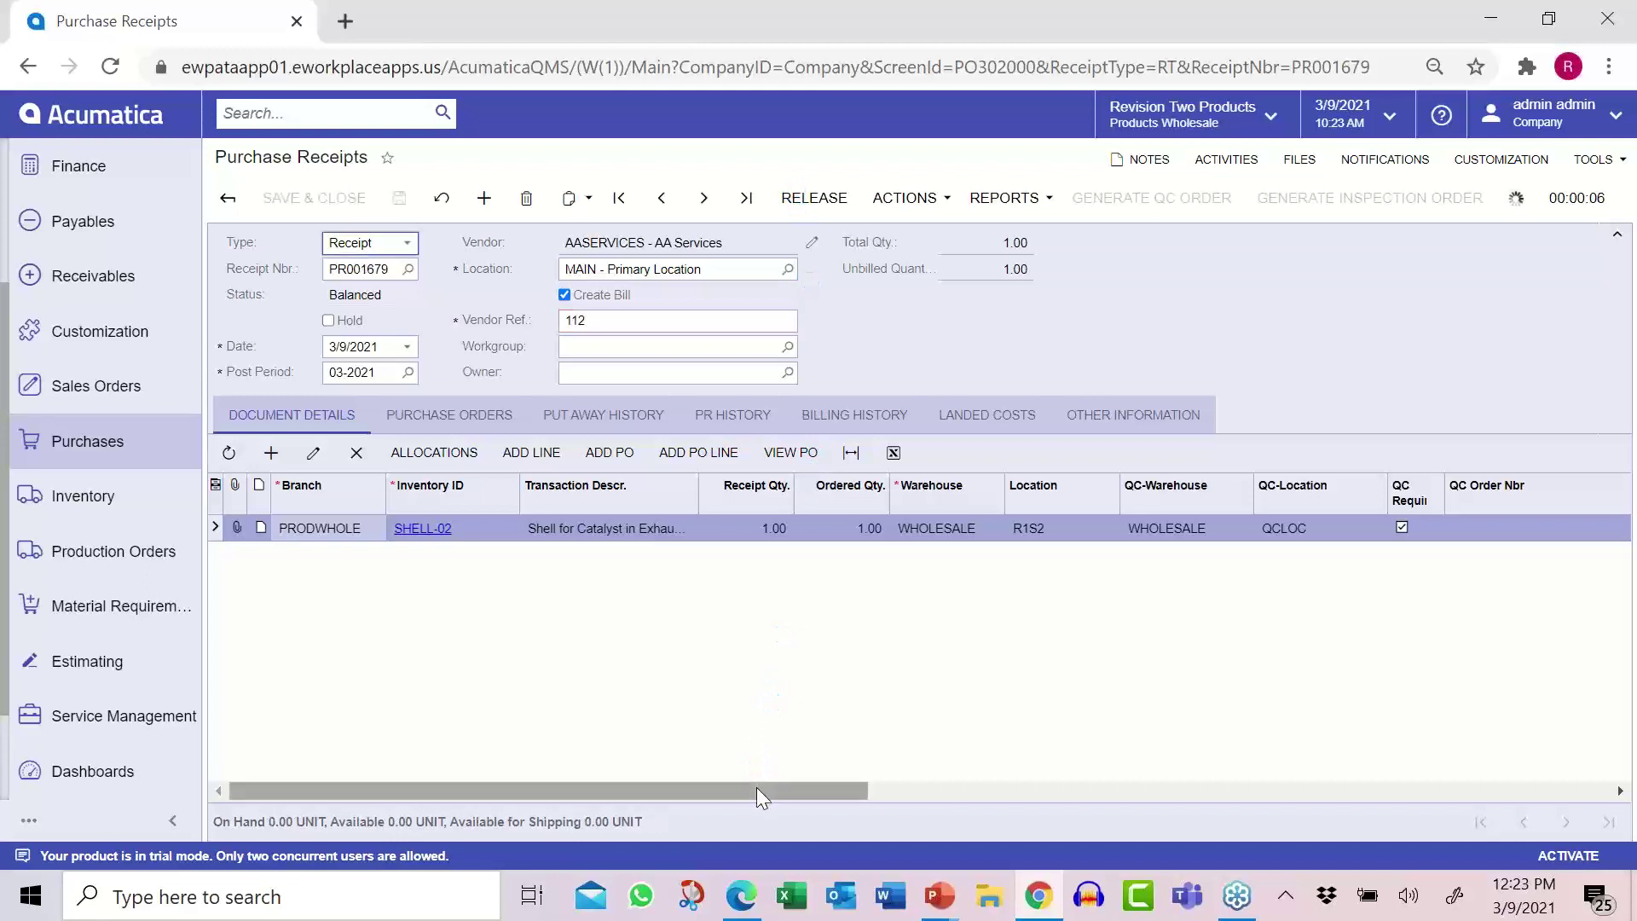
pyautogui.moveTo(756, 786); pyautogui.dragTo(897, 790)
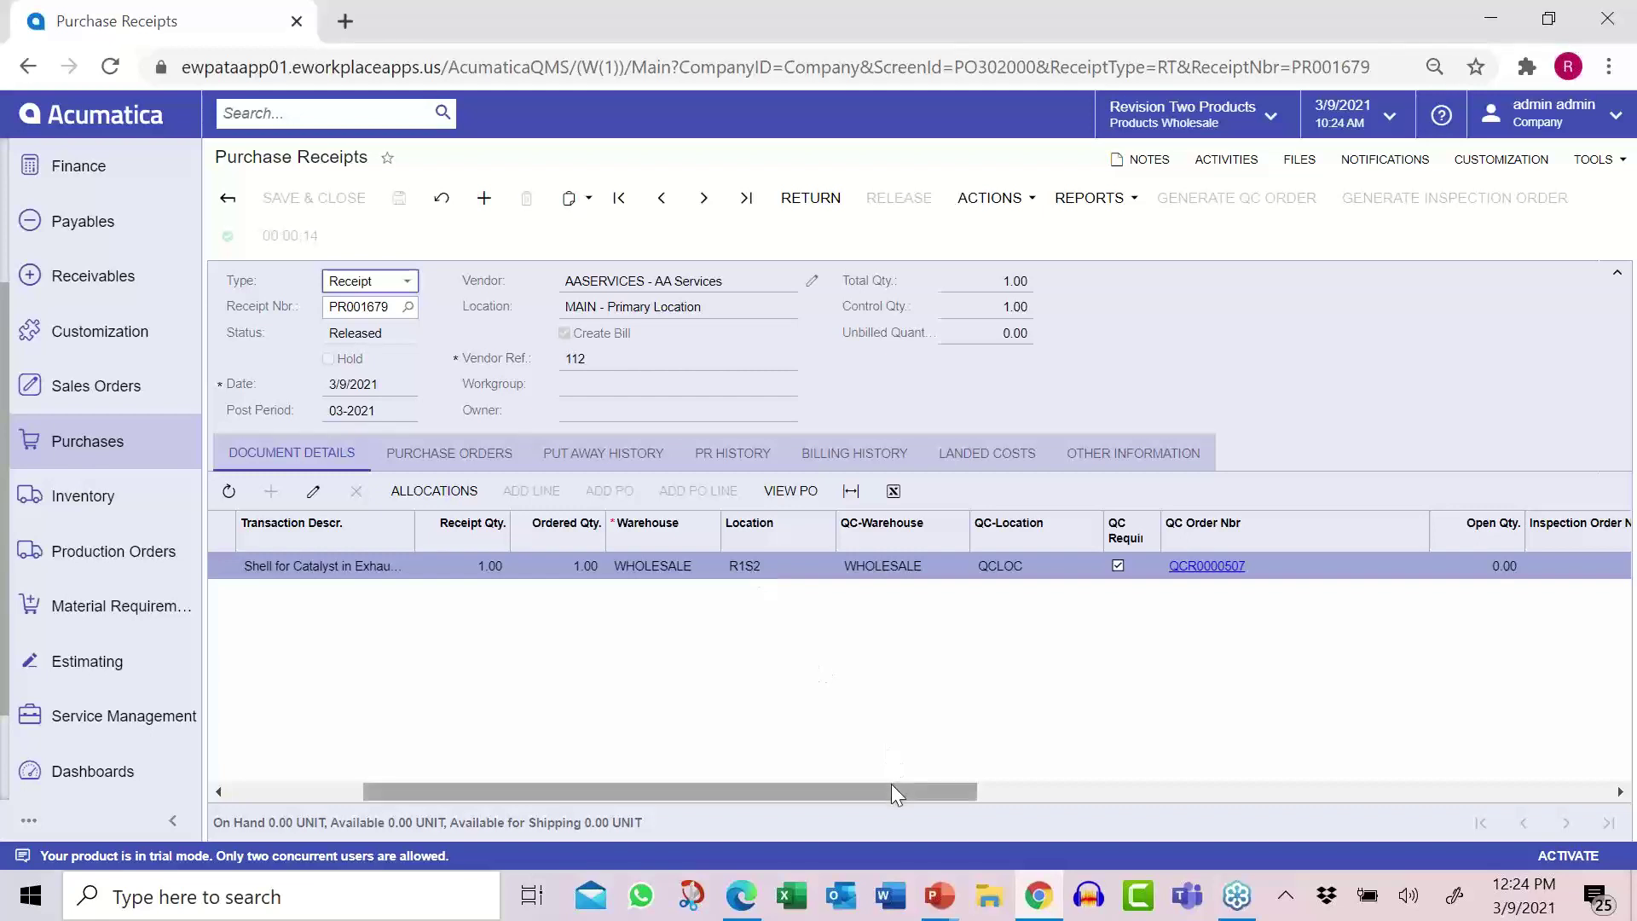
pyautogui.moveTo(903, 788); pyautogui.dragTo(990, 790)
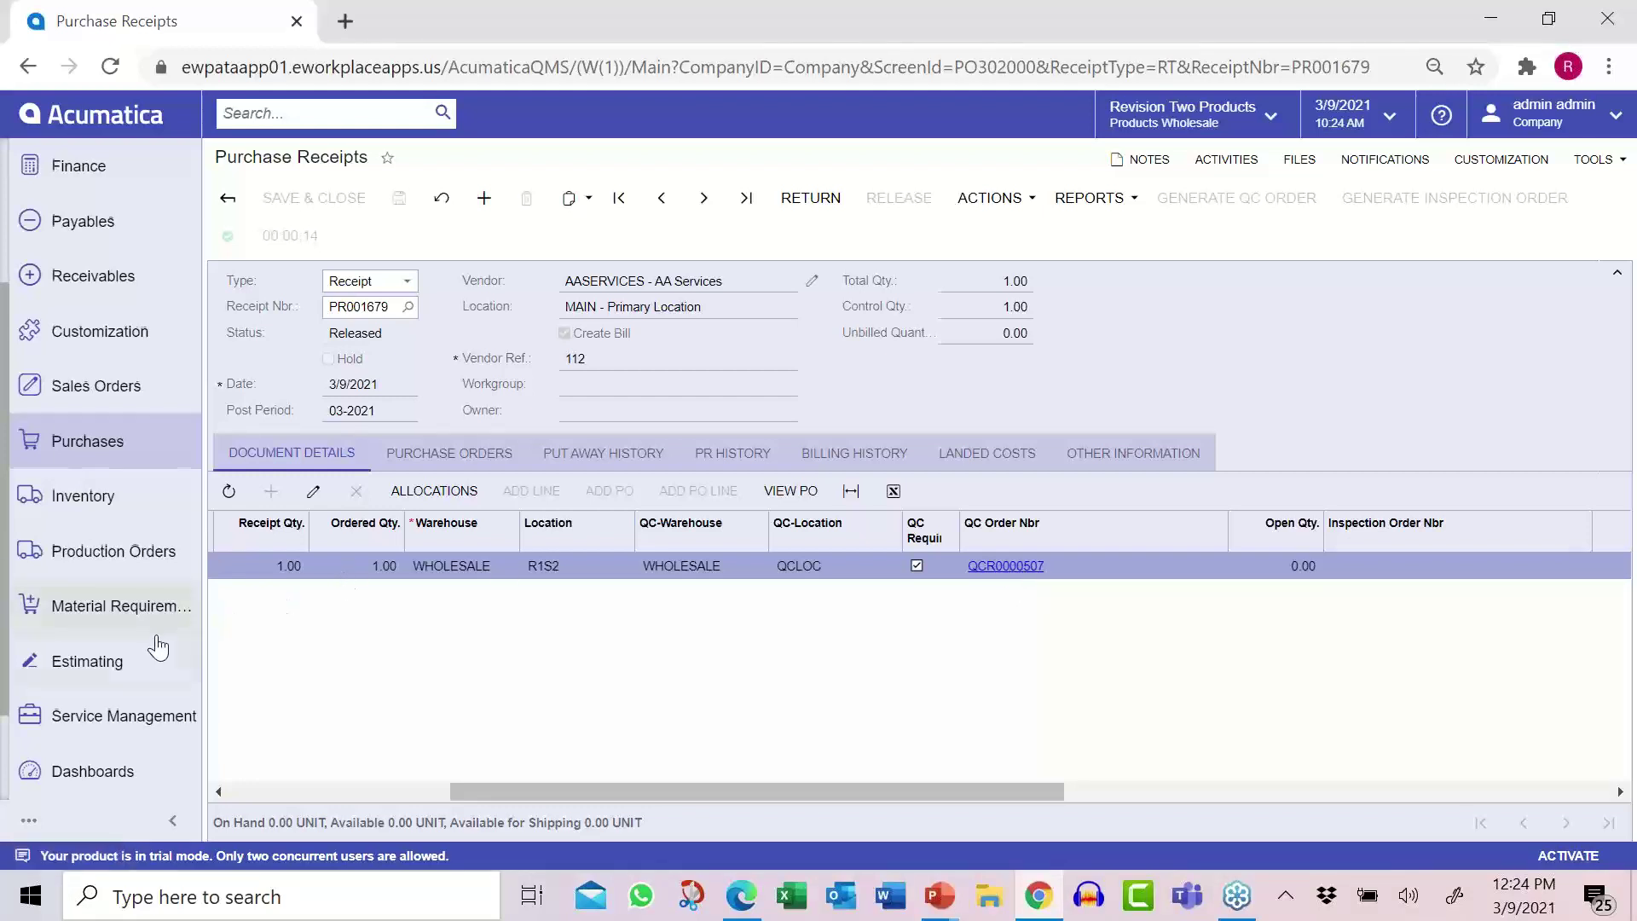
# - Open the Quality Control dashboard and open the Receiving QC order for SHELL-02 created on 3/9/2021
pyautogui.scroll(-3, 152, 648)
pyautogui.click(125, 711)
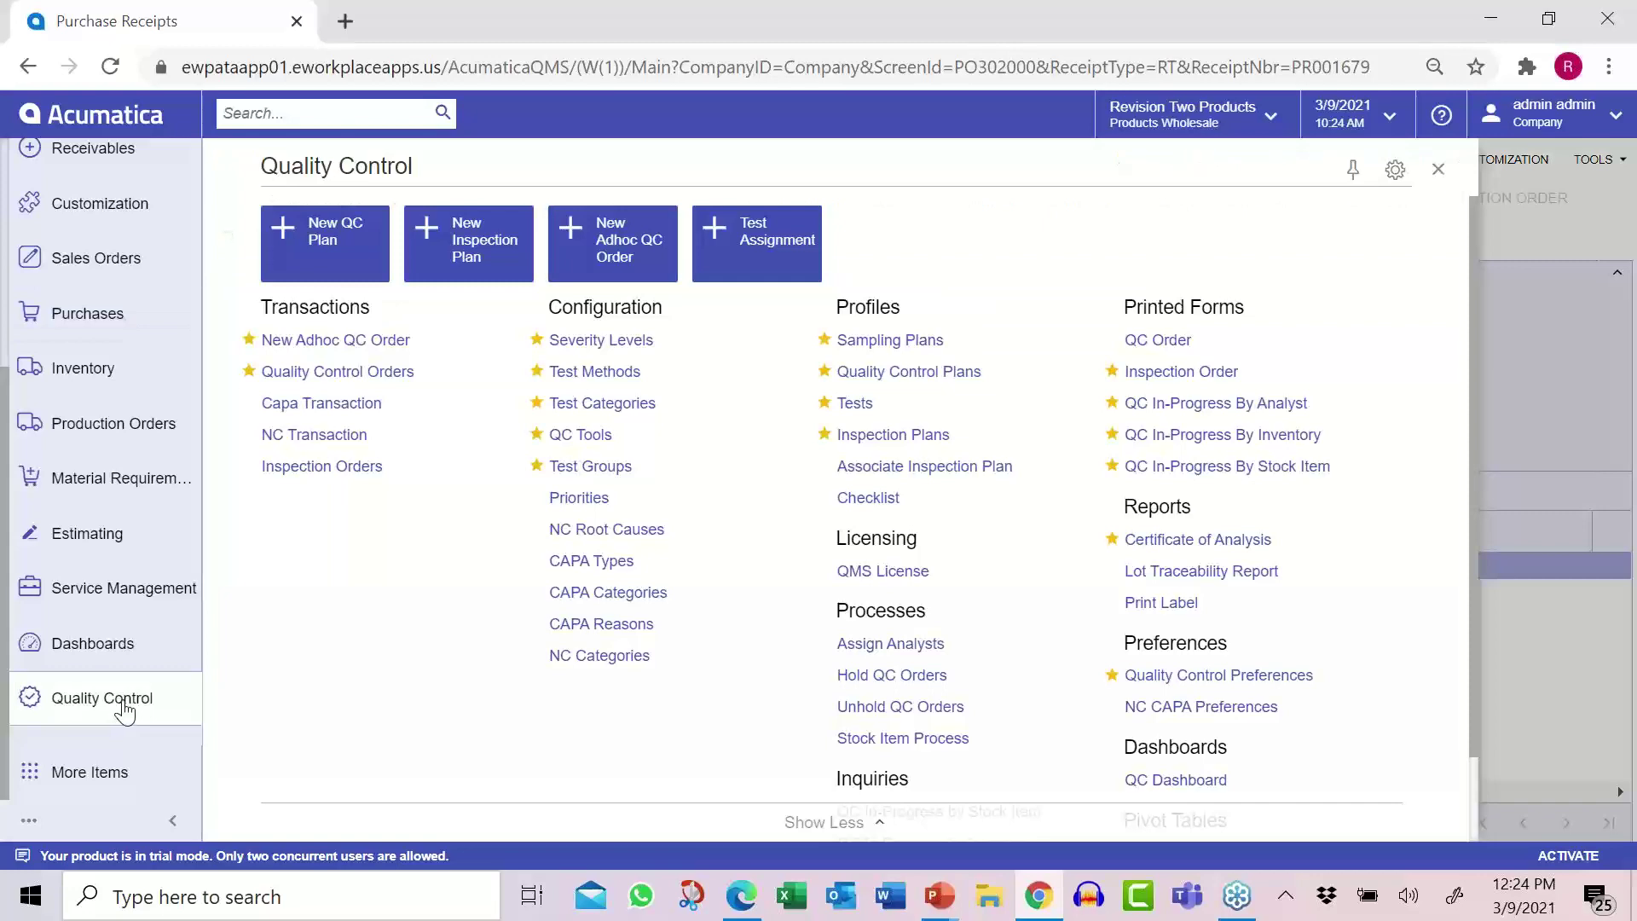
pyautogui.click(1204, 777)
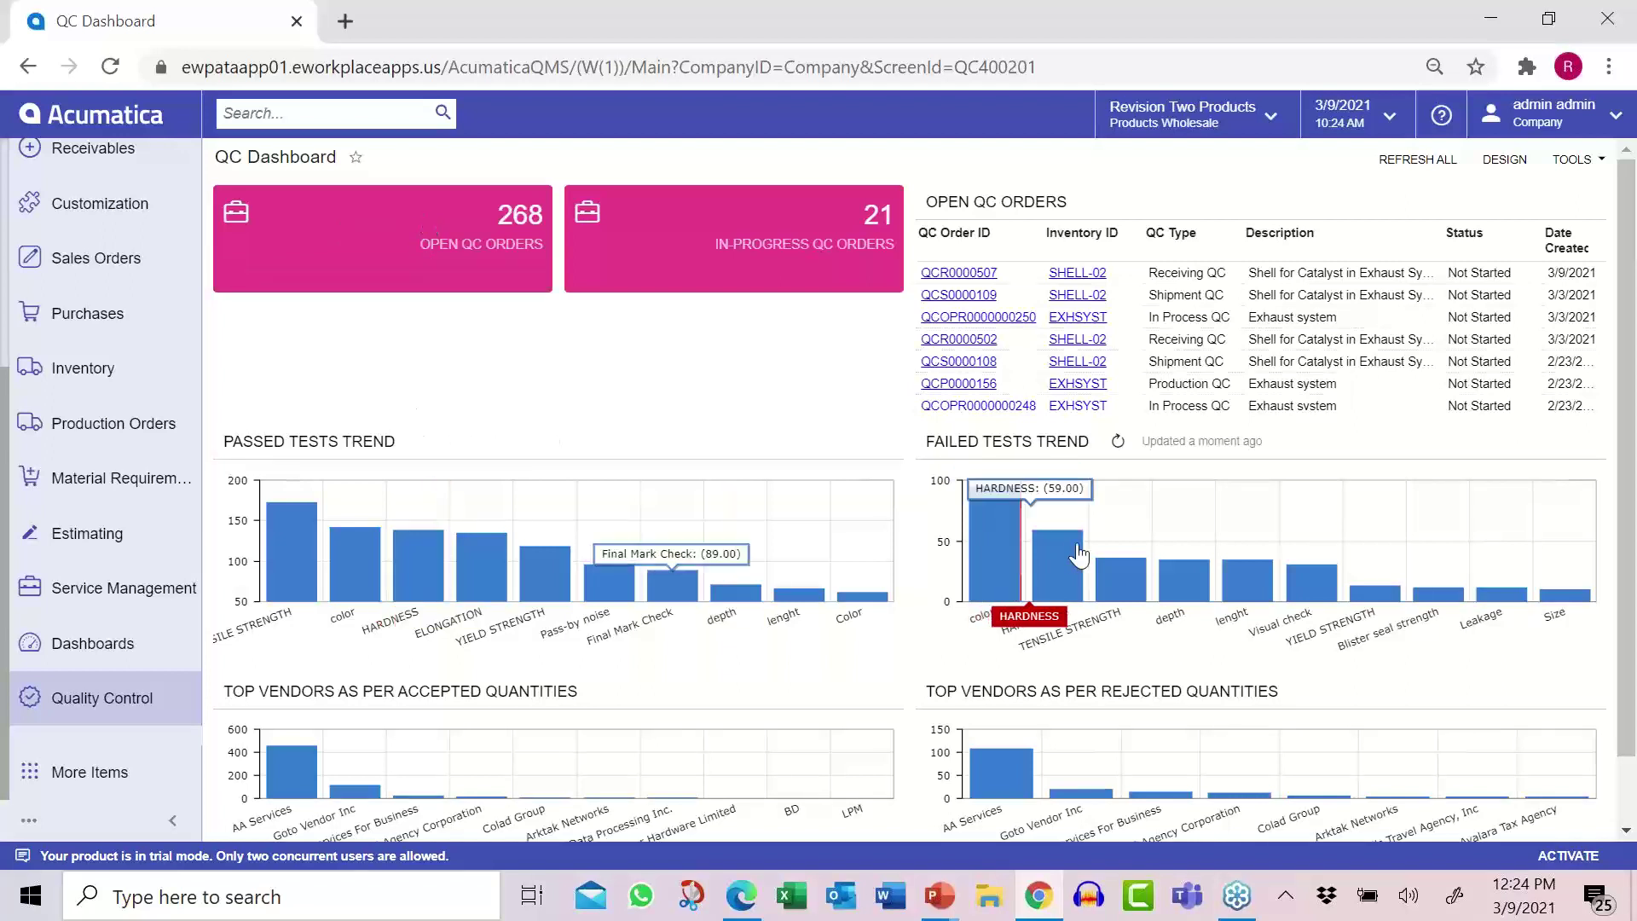
pyautogui.moveTo(1079, 555)
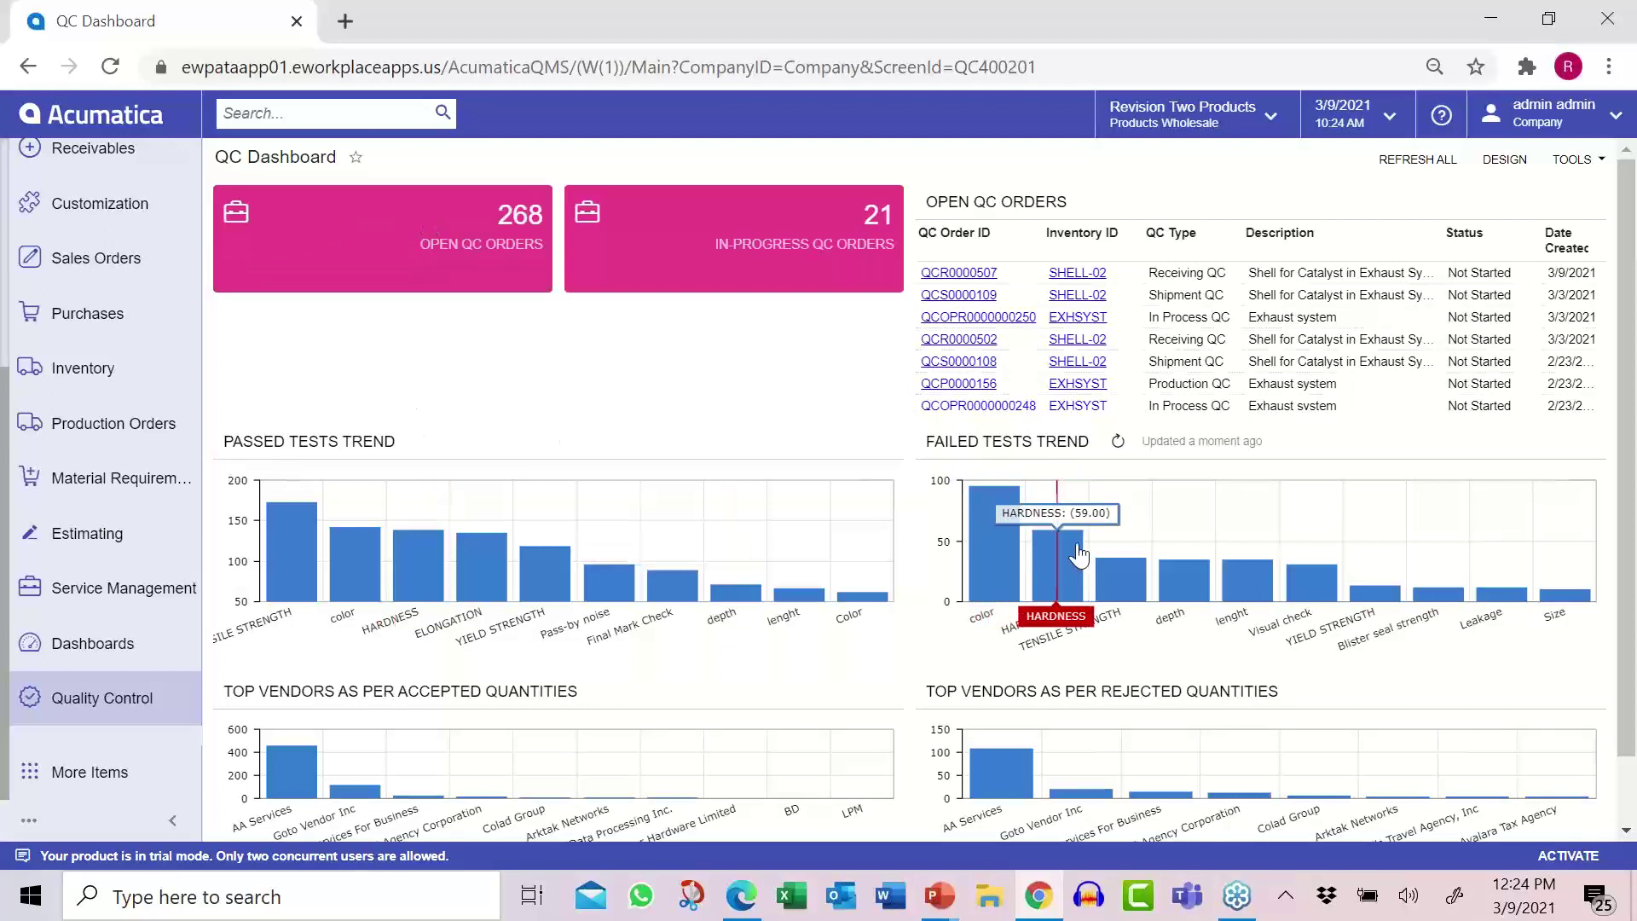
pyautogui.click(981, 273)
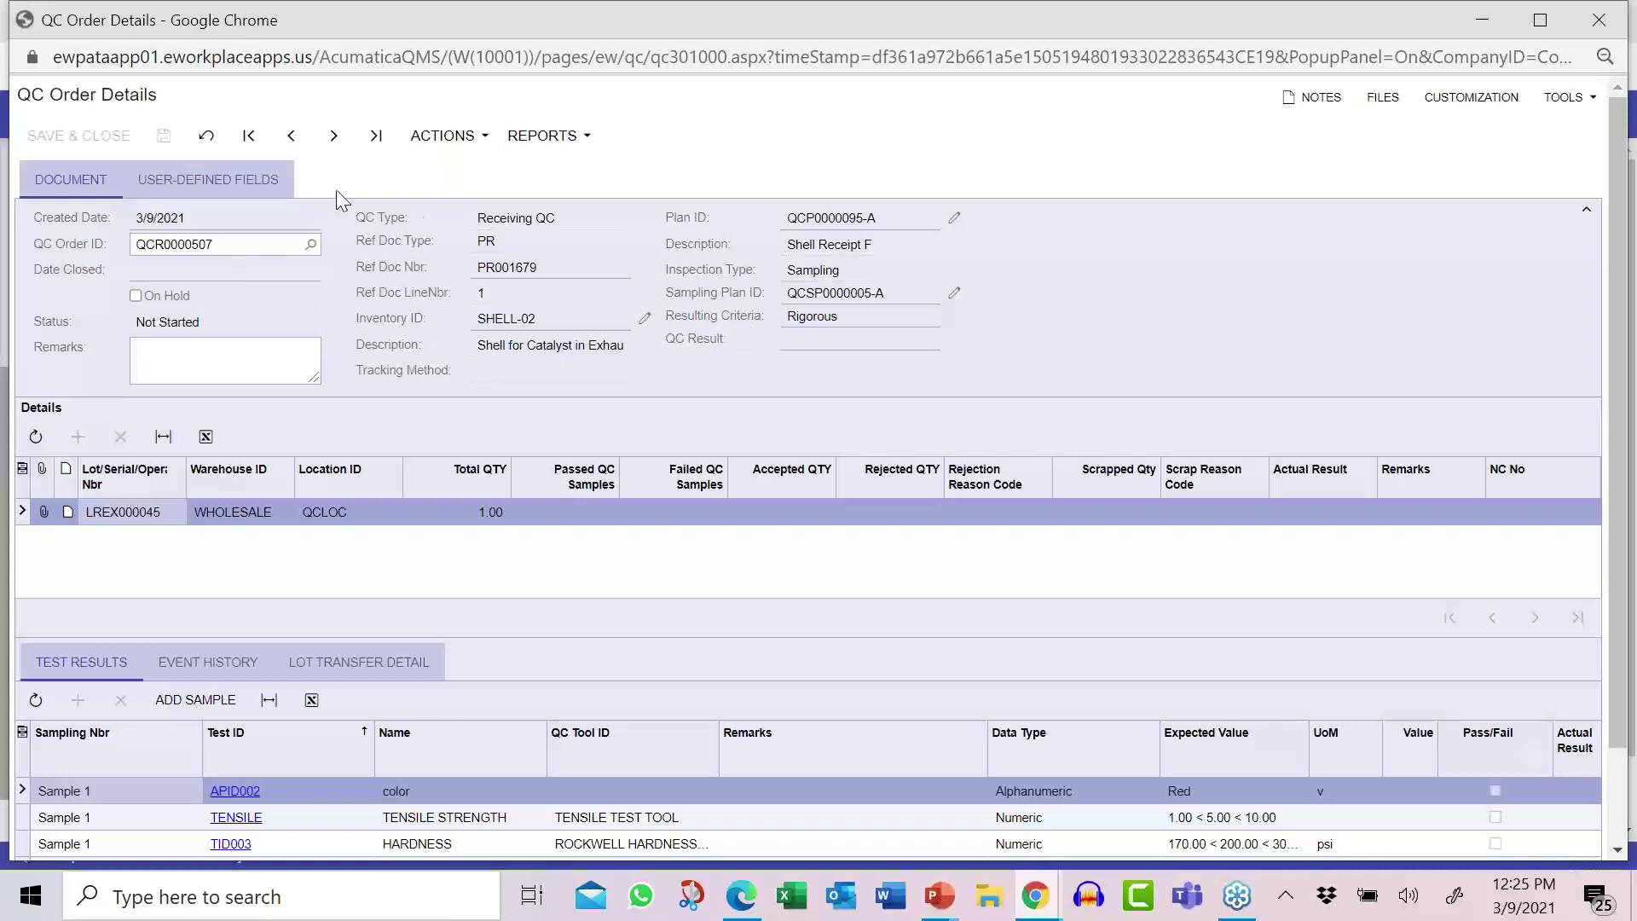
# - In the QC order's user-defined fields, set AMCTOBAT Colors to Red Paint and IDDDATE to 3/10/2021
pyautogui.click(233, 179)
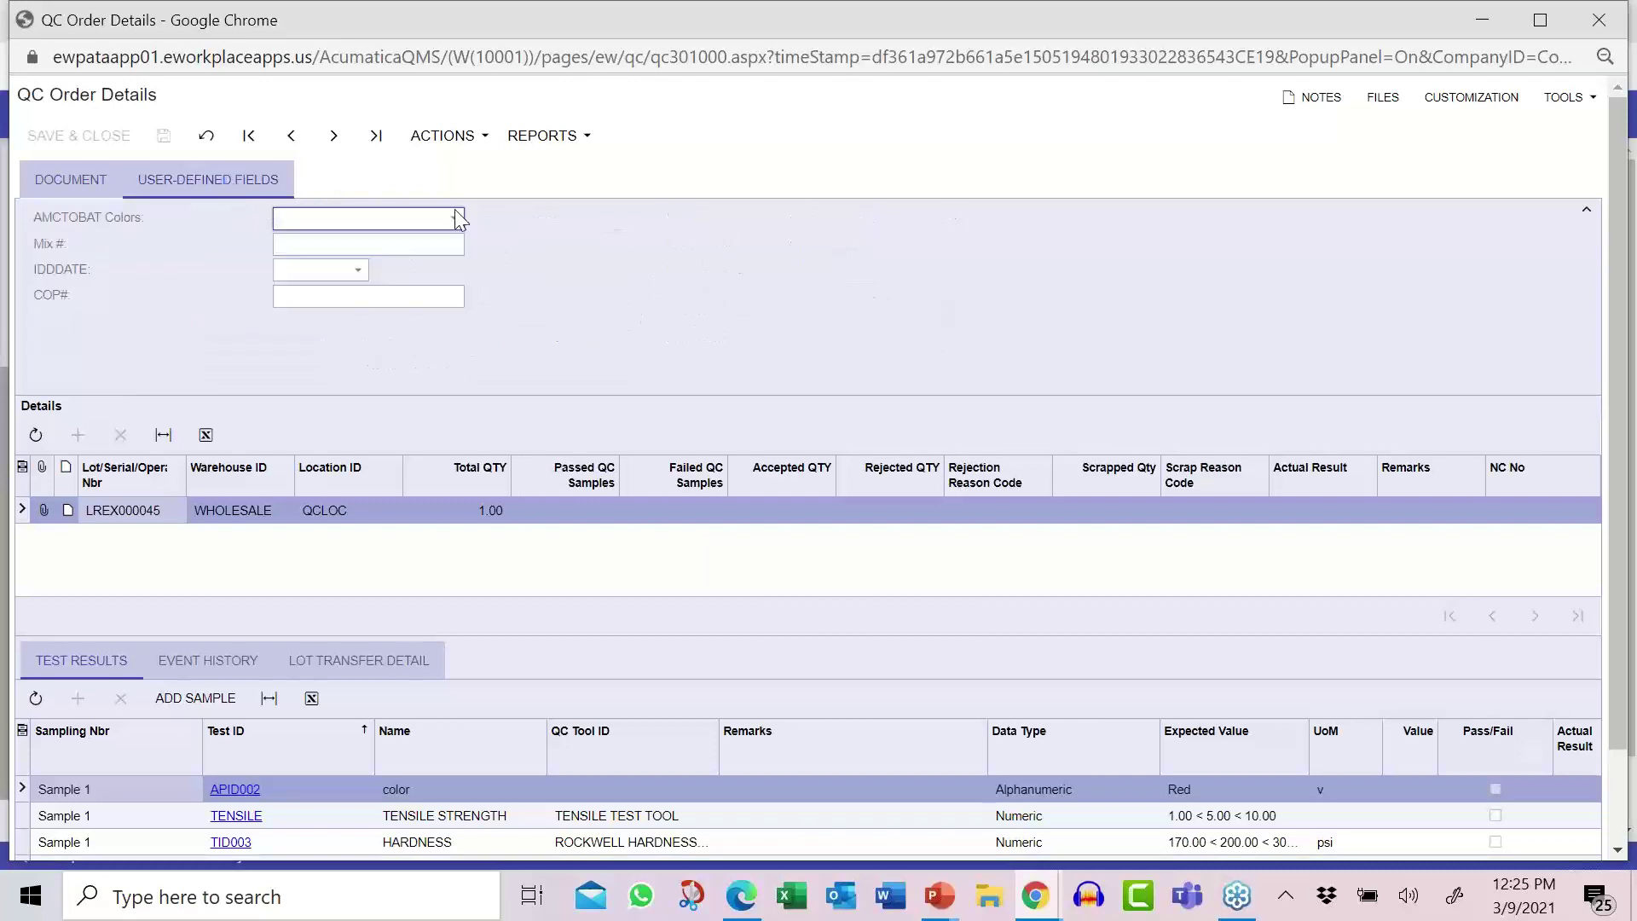
pyautogui.click(457, 224)
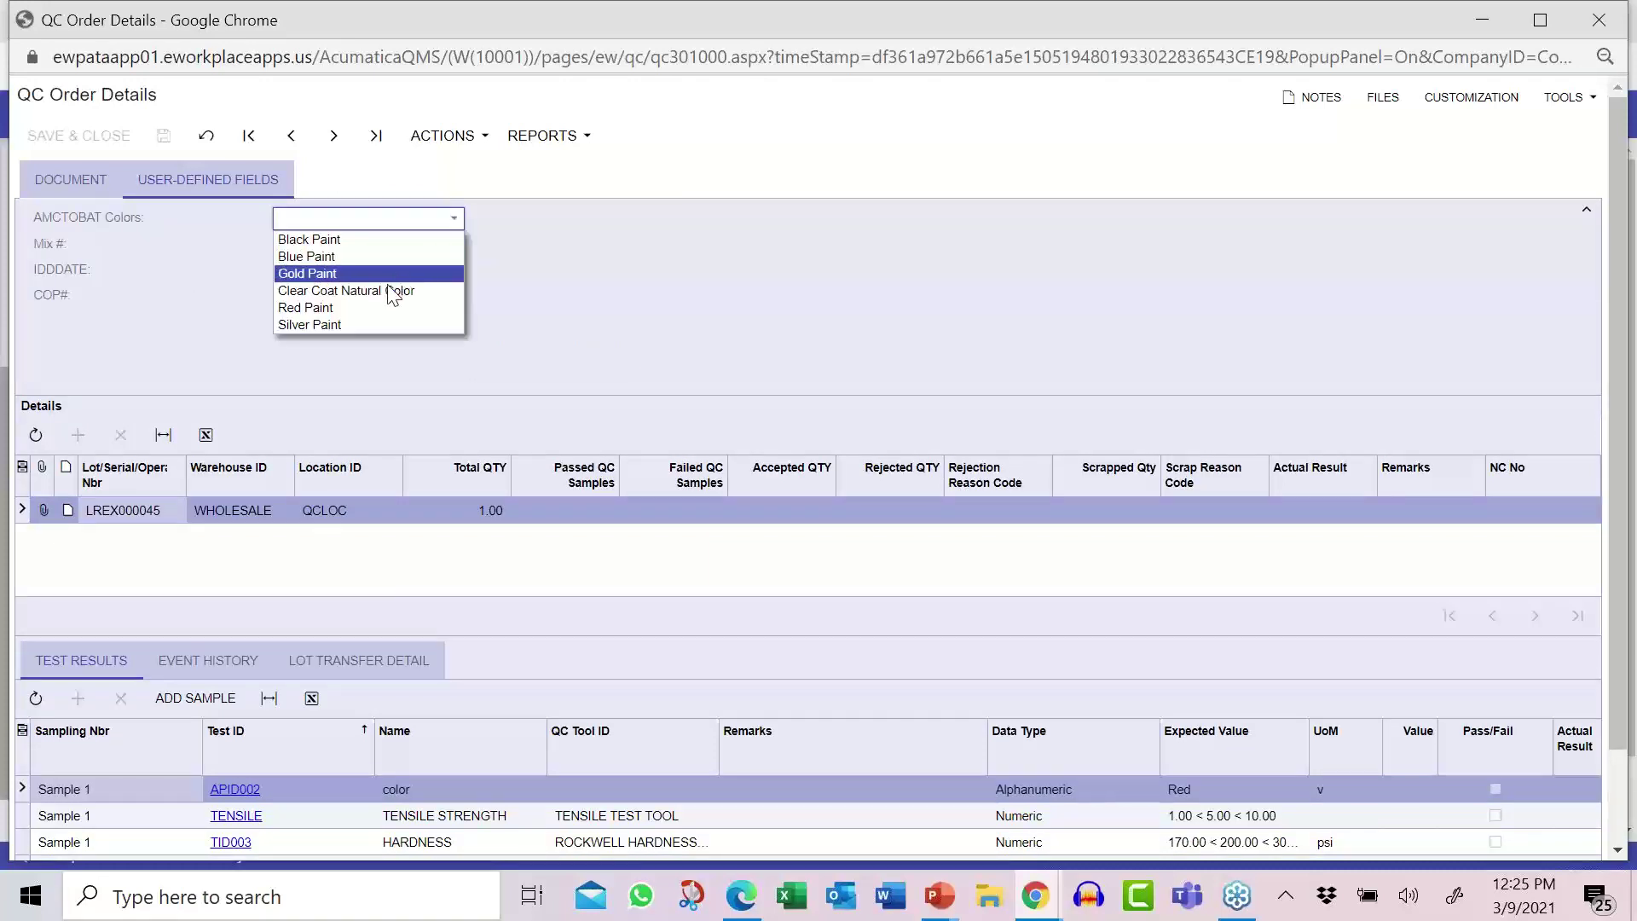
pyautogui.click(367, 308)
pyautogui.click(359, 271)
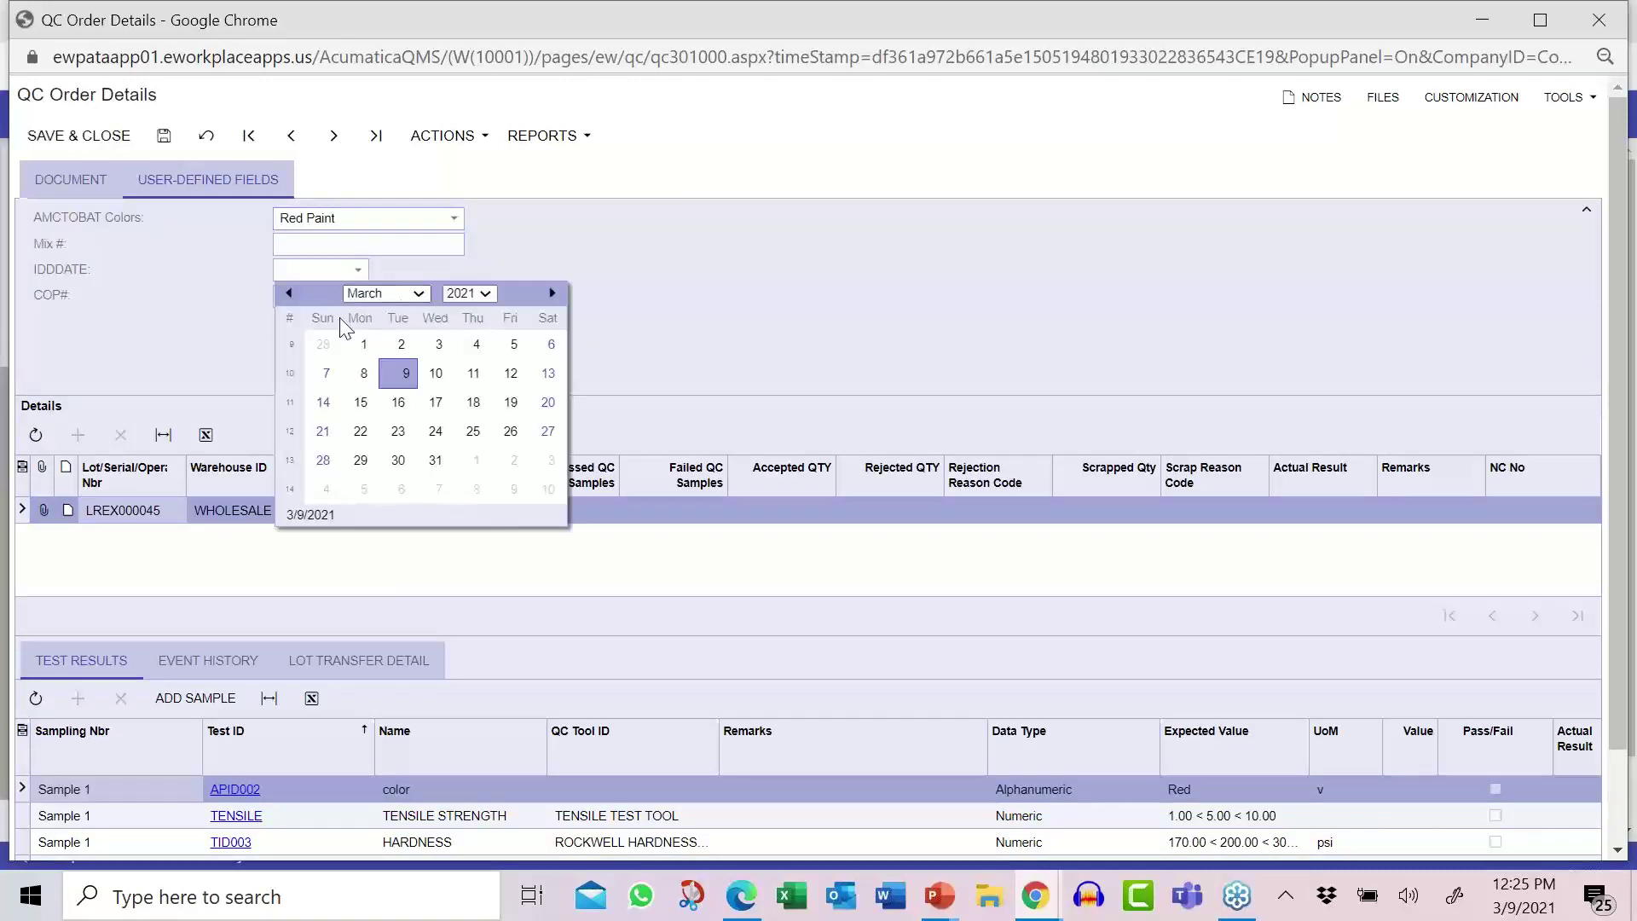
pyautogui.click(430, 369)
pyautogui.click(312, 296)
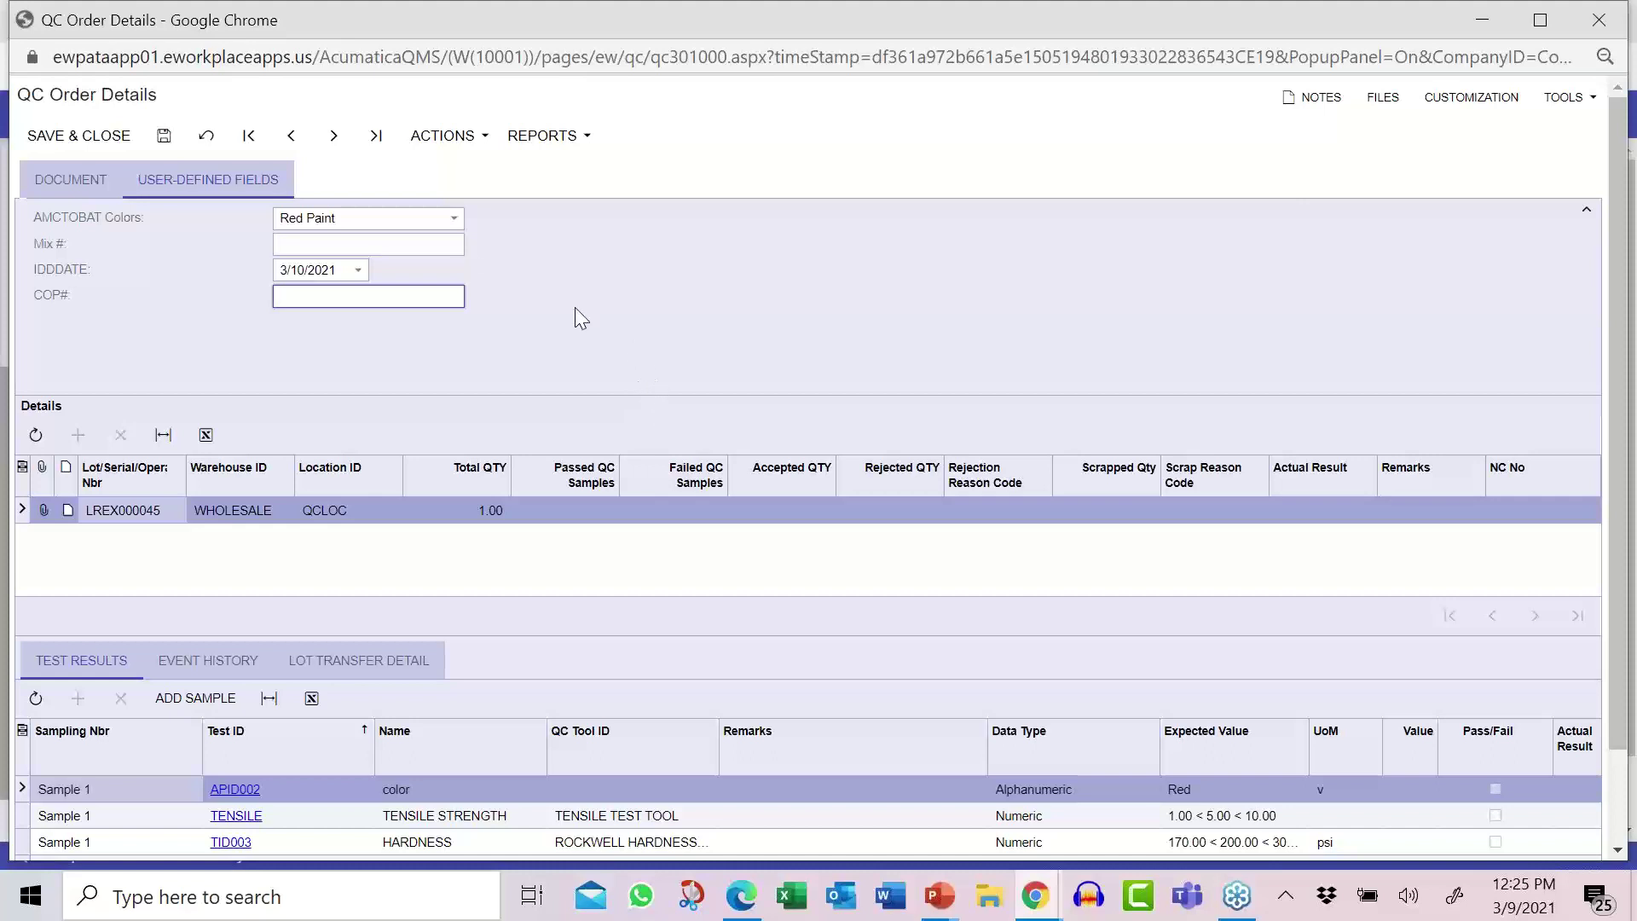
# - Return to the QC order's document details and view its file attachment options
pyautogui.click(75, 181)
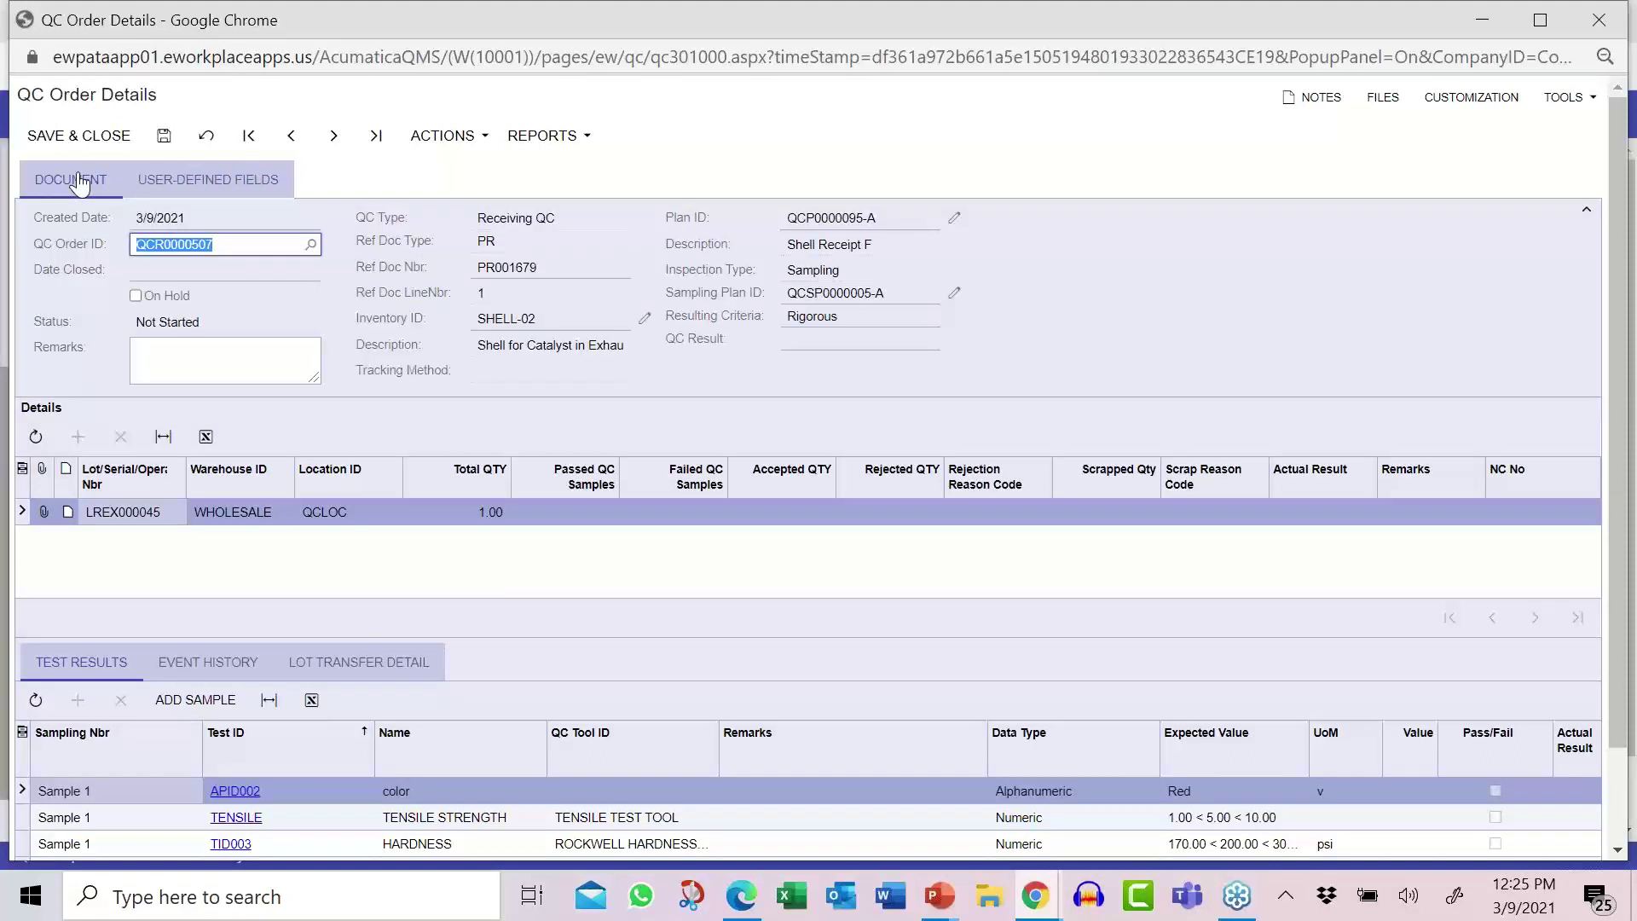
pyautogui.click(1388, 99)
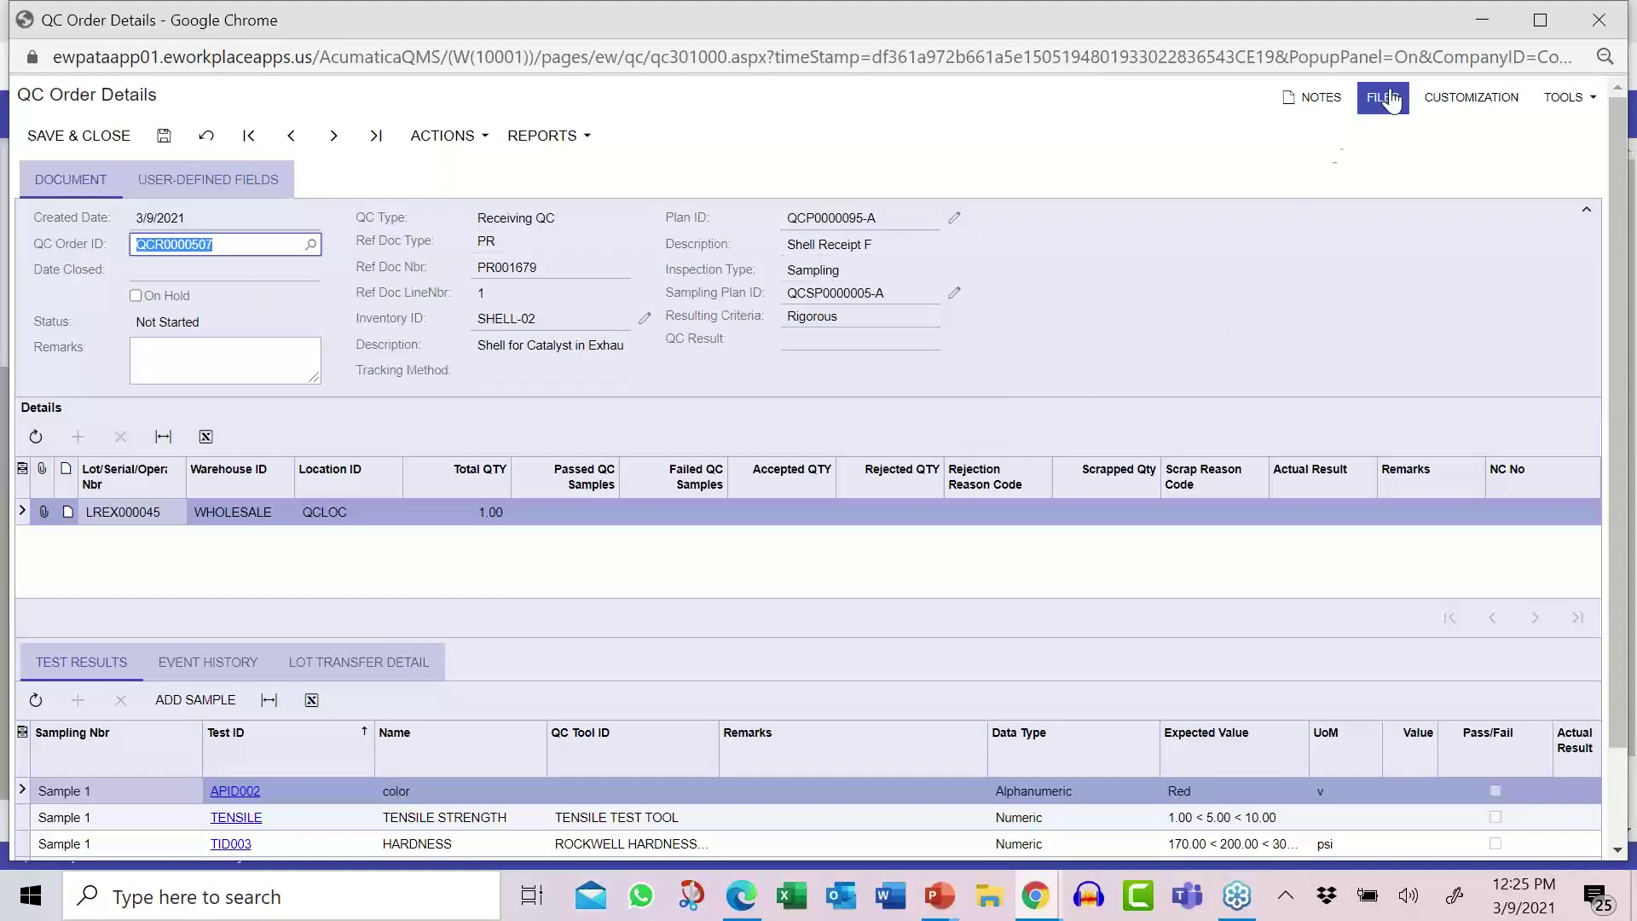
pyautogui.click(1388, 99)
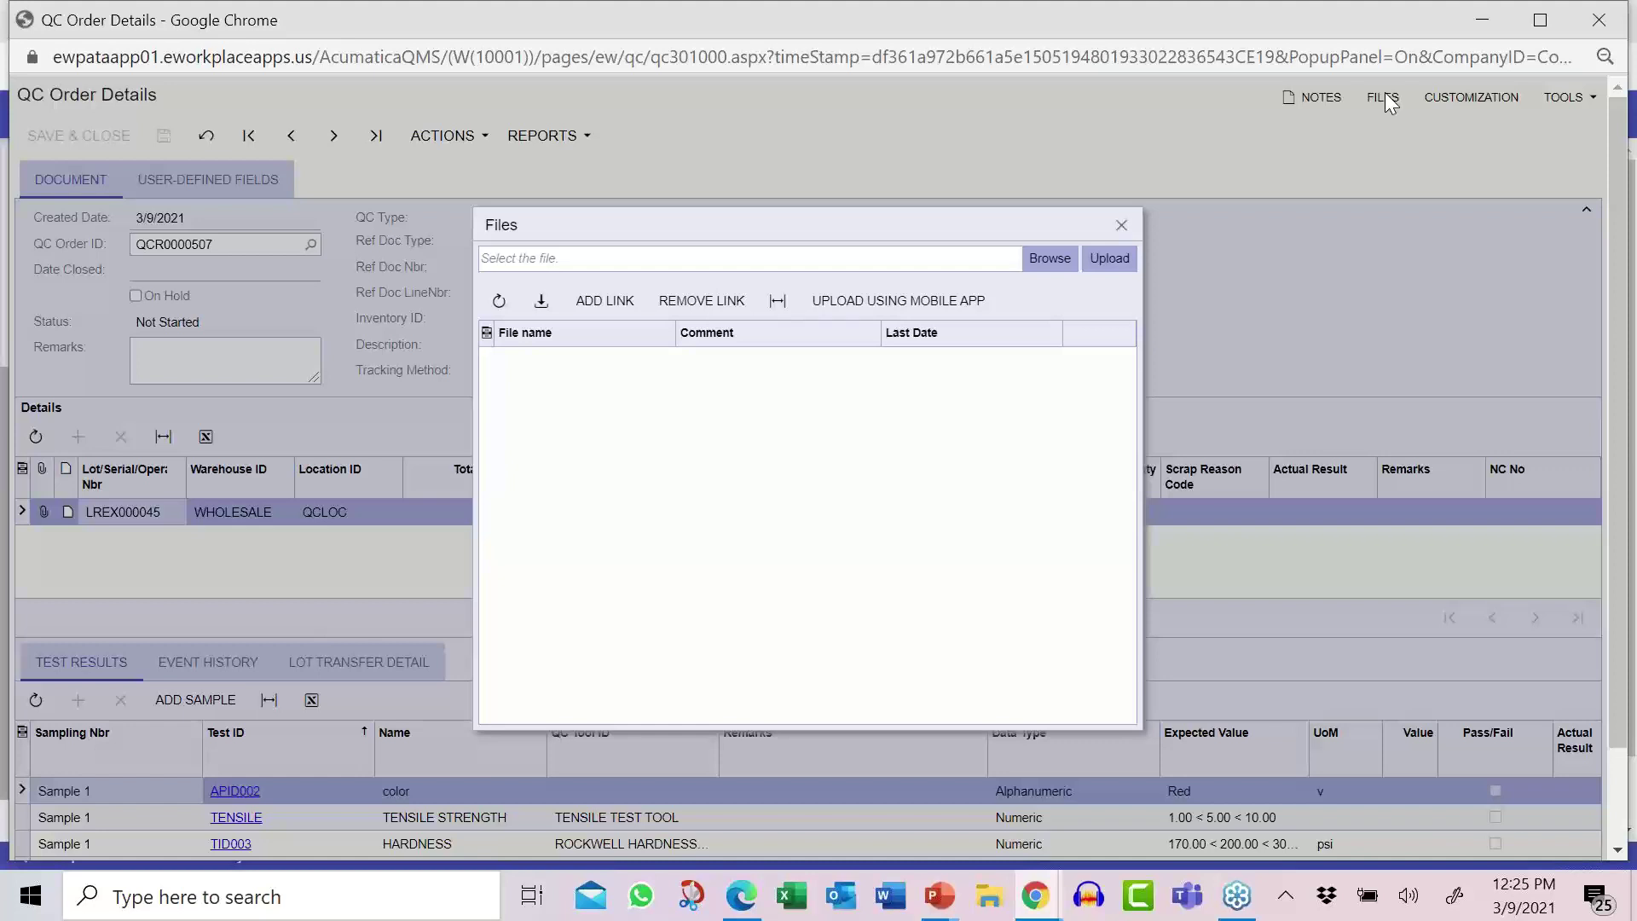
pyautogui.click(1121, 226)
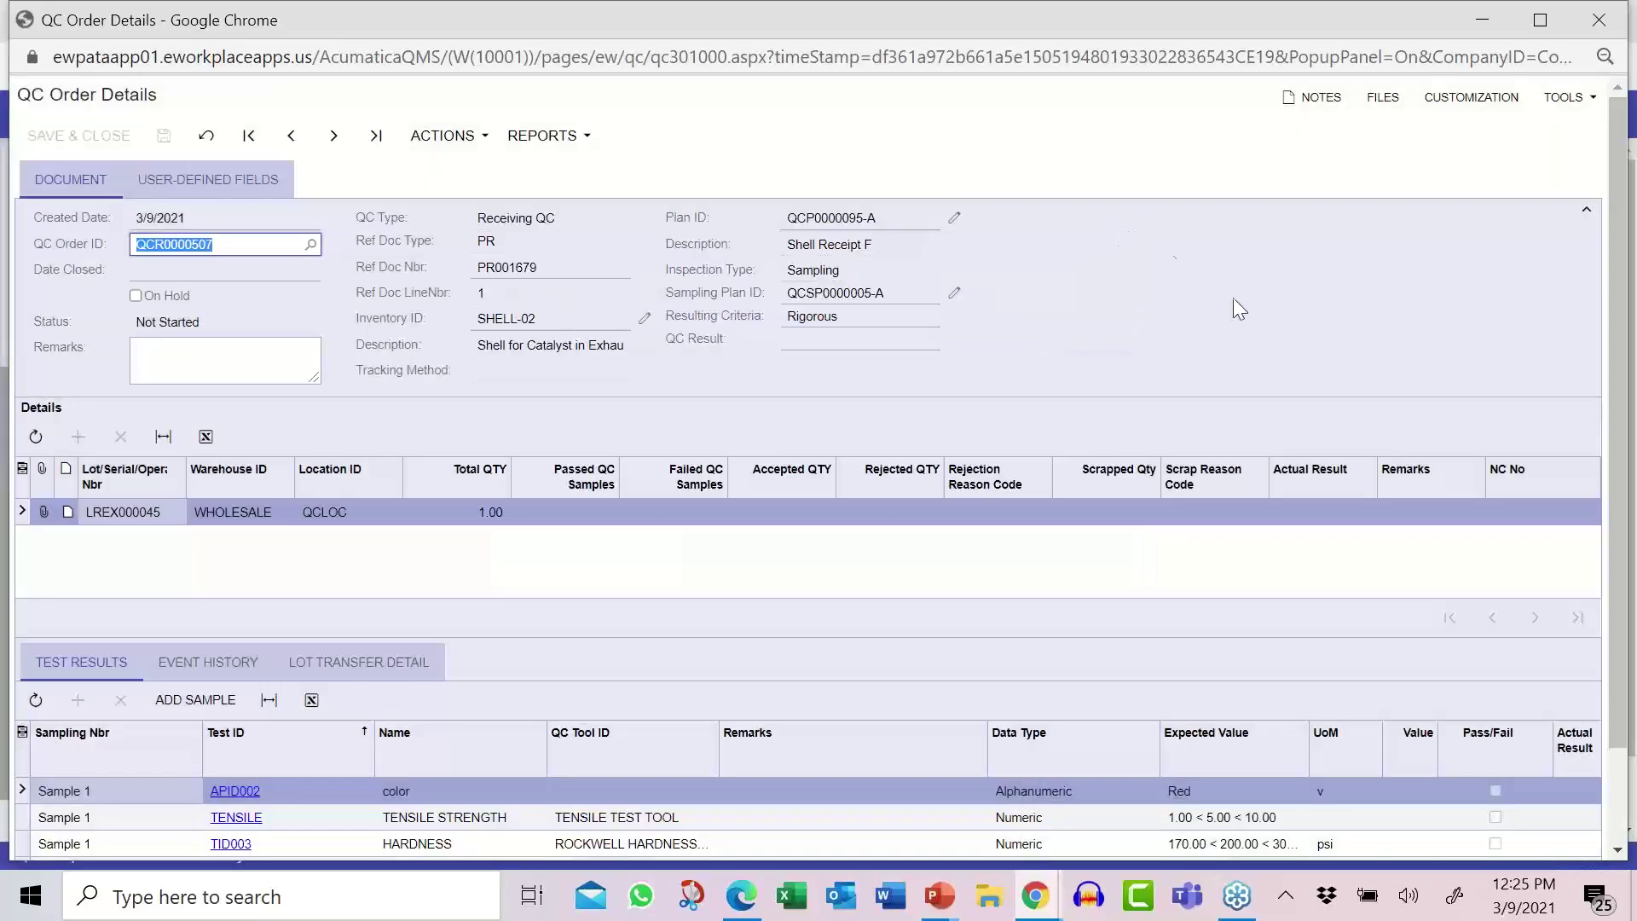
# - Set the actual result of the color test in the QC order's test results to Fail
pyautogui.scroll(-2, 1276, 616)
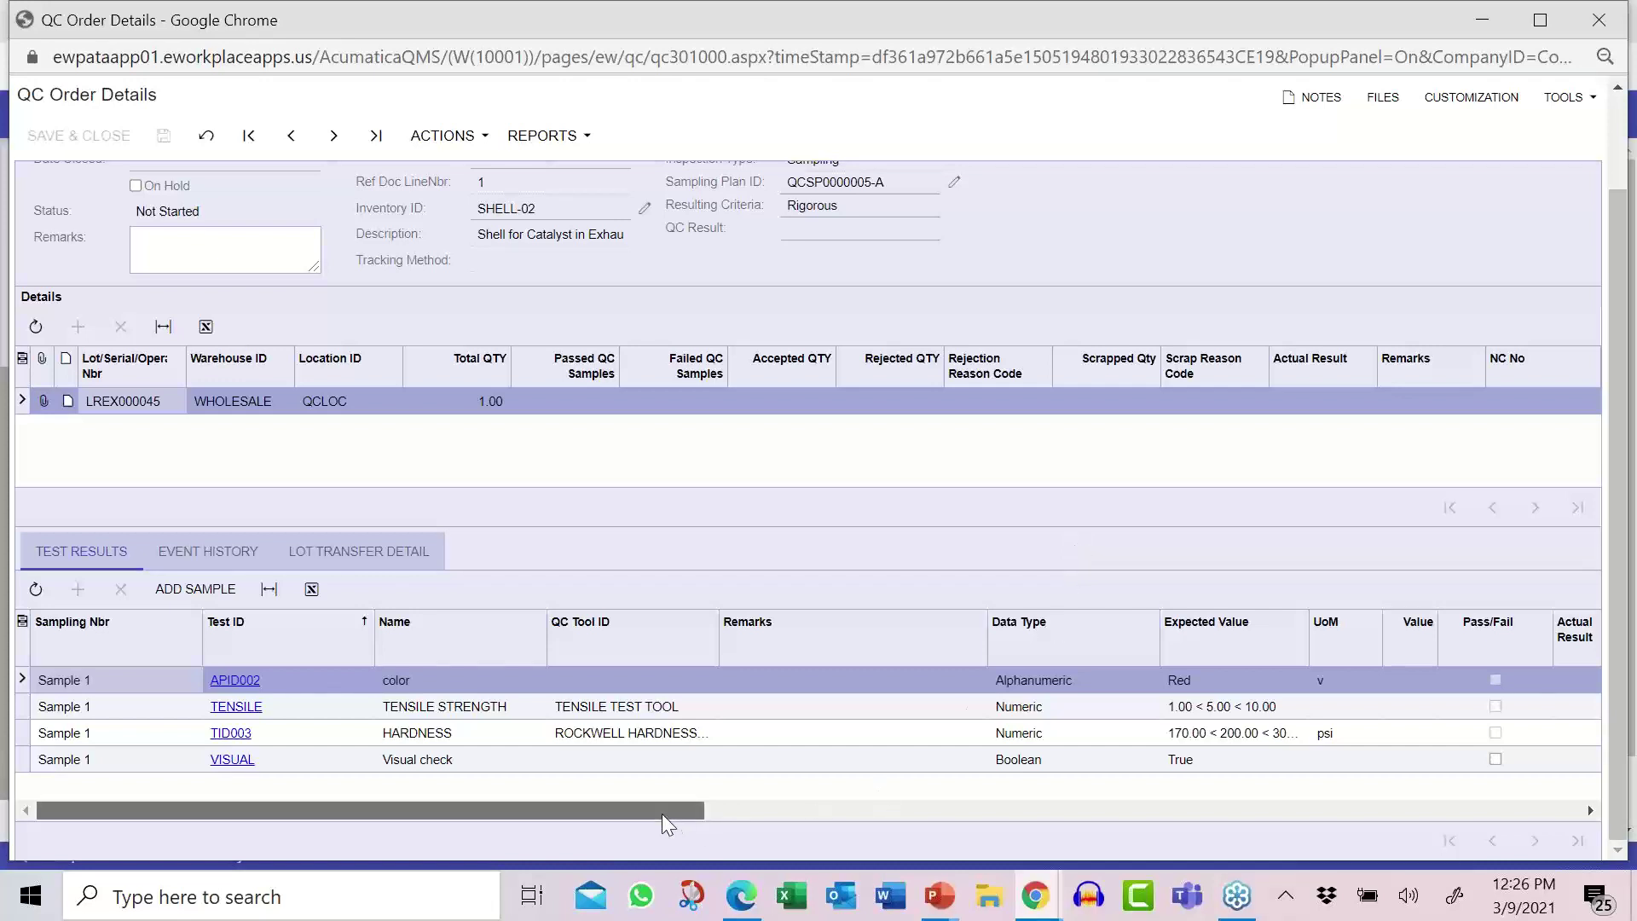
pyautogui.moveTo(662, 813); pyautogui.dragTo(940, 791)
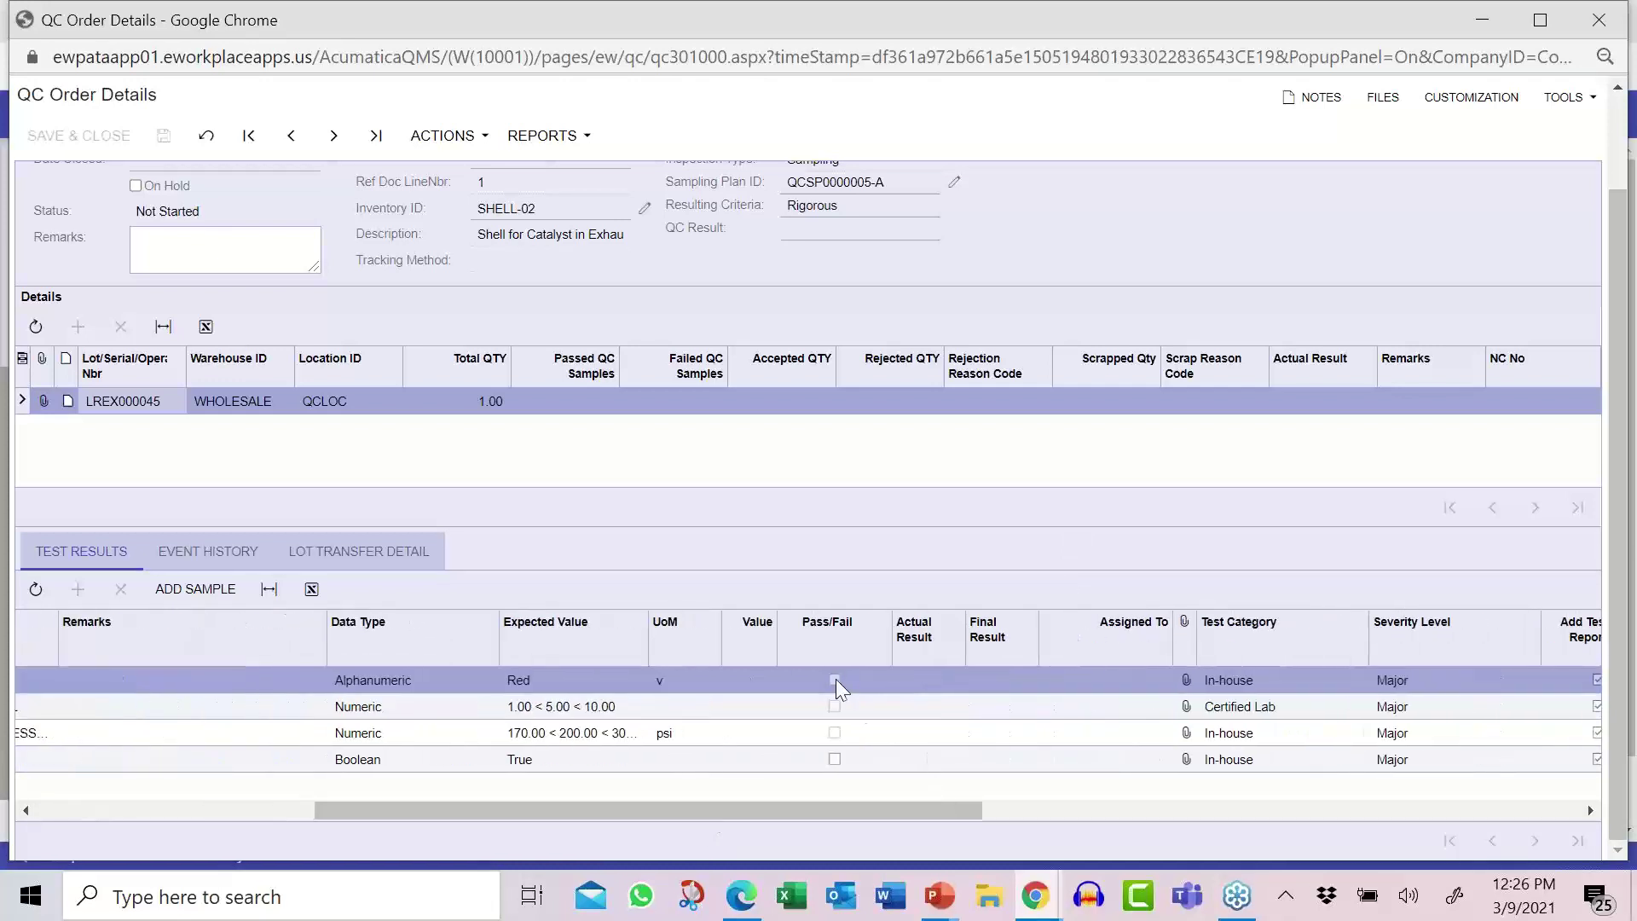
pyautogui.click(917, 679)
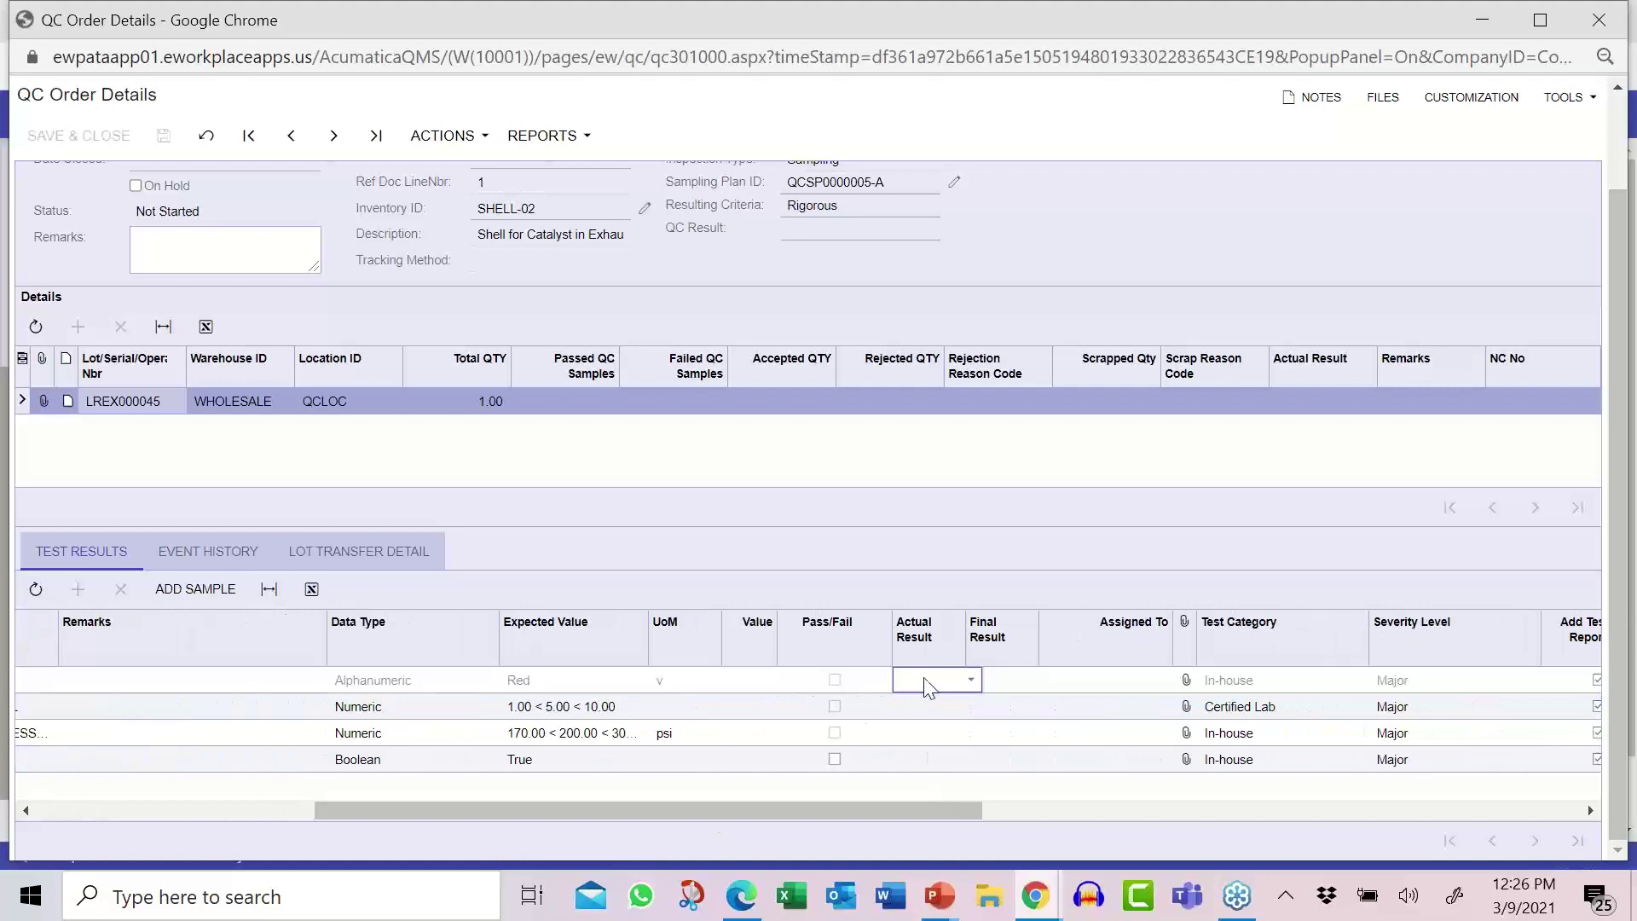
pyautogui.click(977, 678)
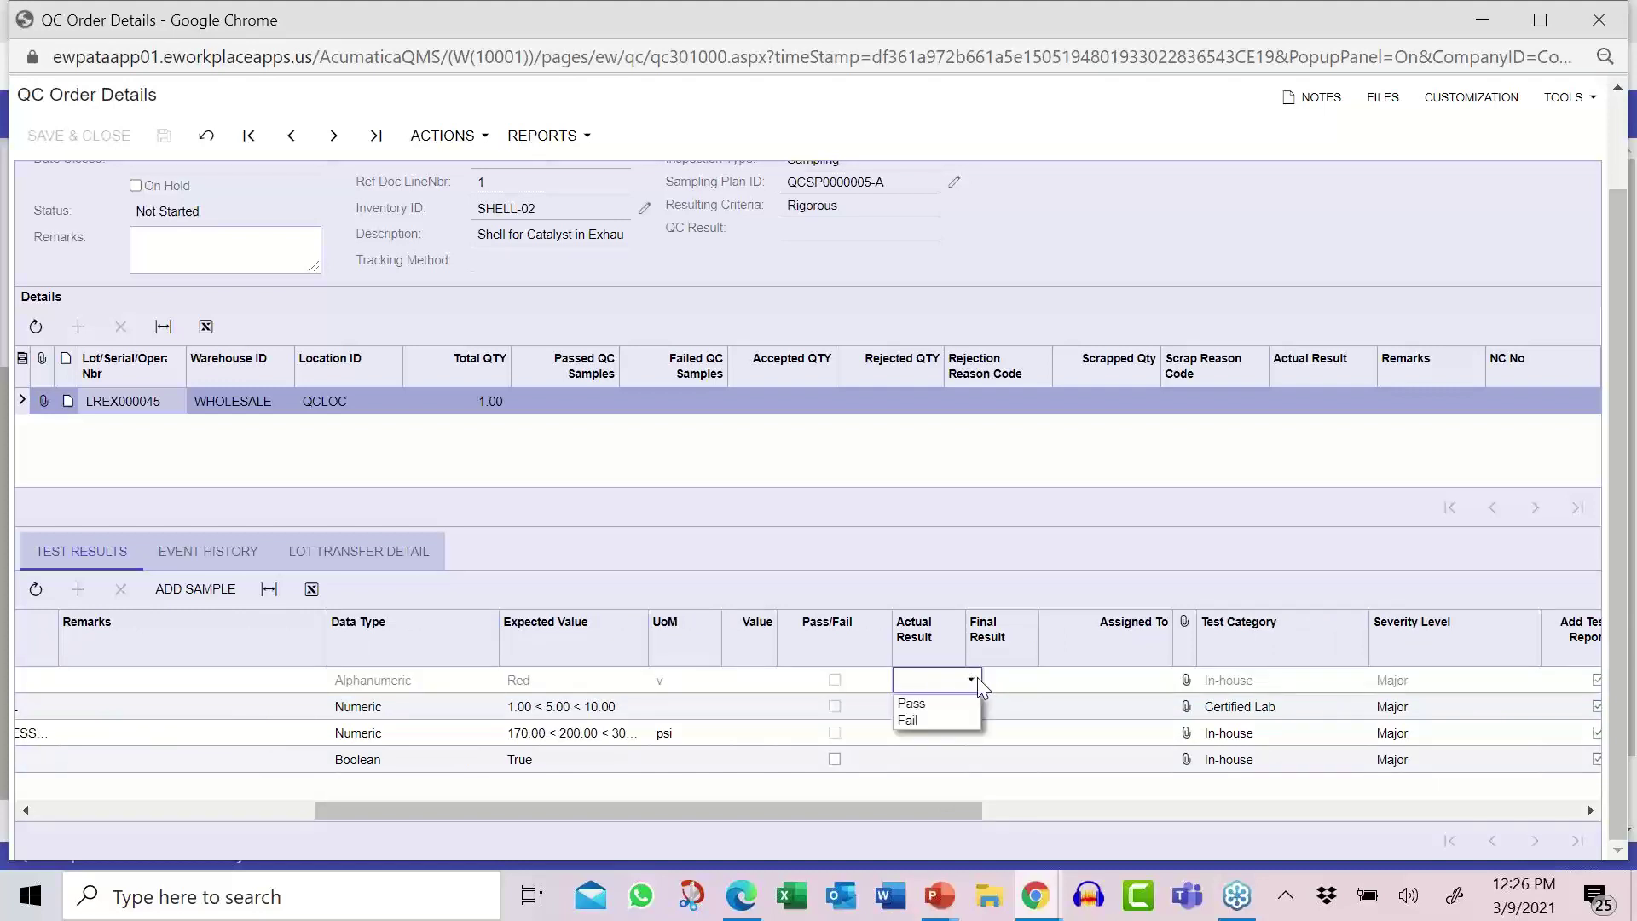
pyautogui.click(934, 719)
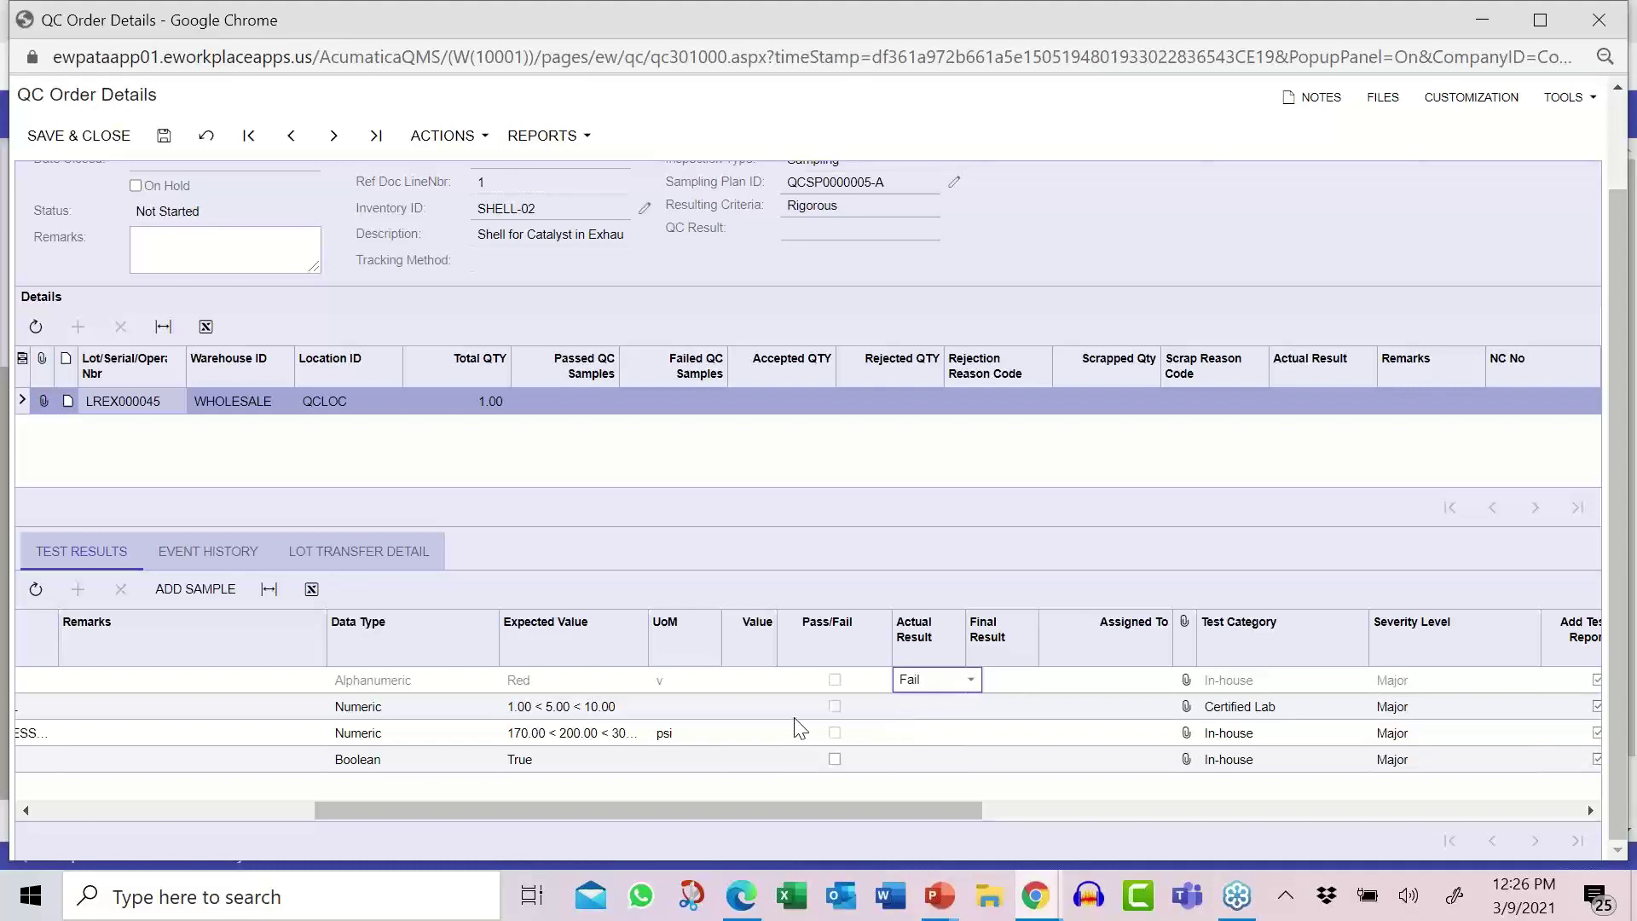
# - Enter a value of 1 for the TENSILE STRENGTH test
pyautogui.click(764, 707)
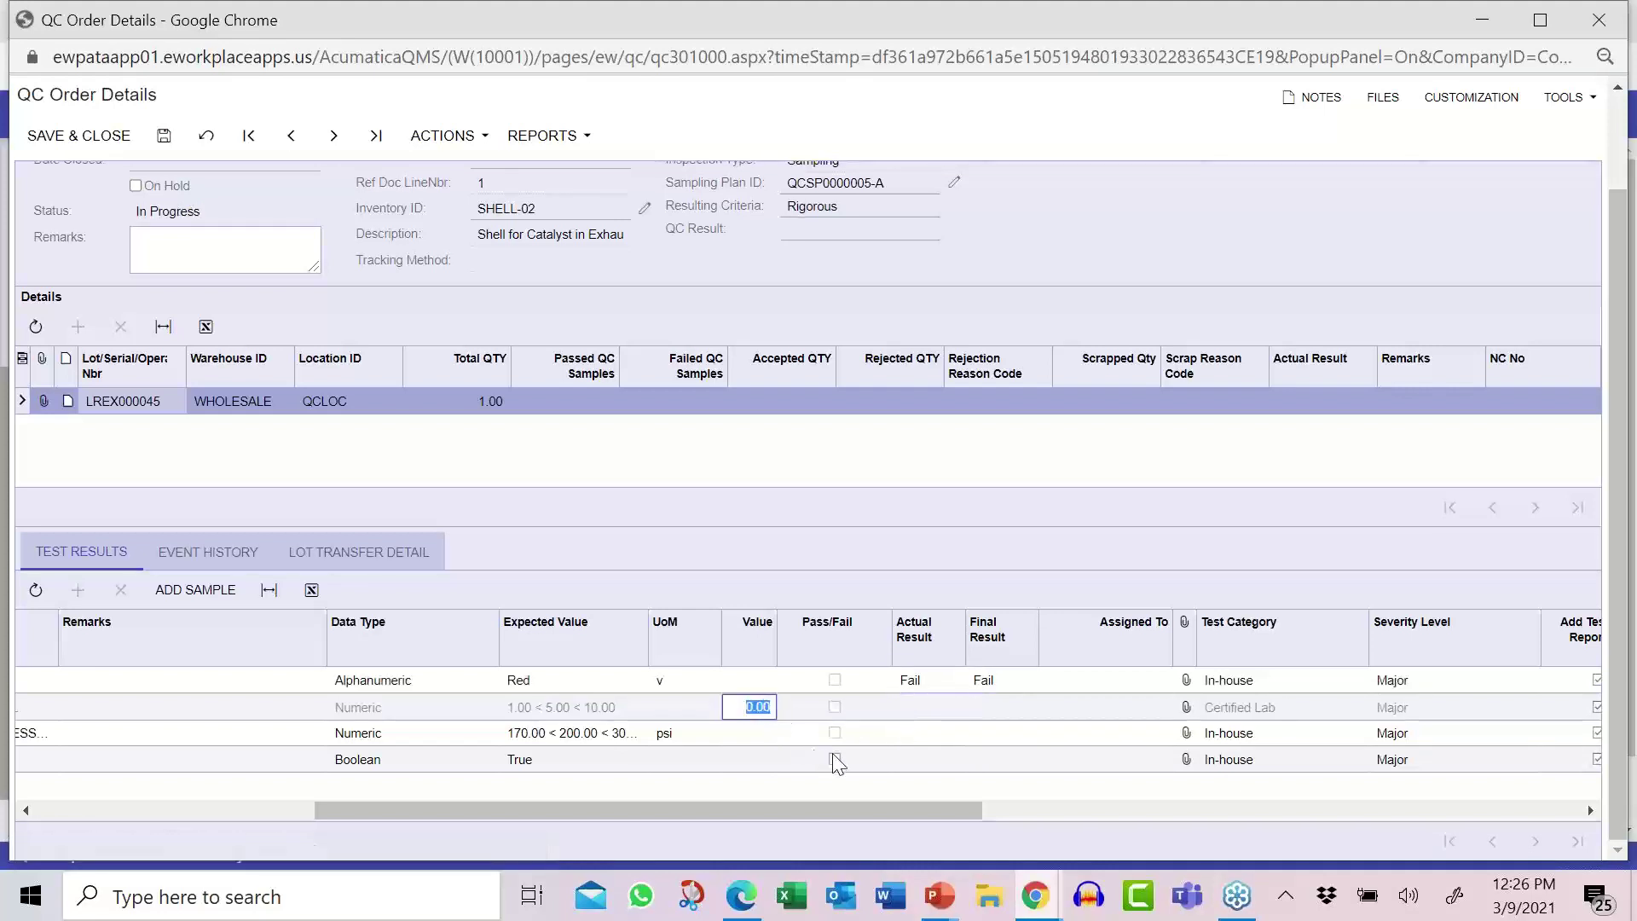
pyautogui.write('1')
pyautogui.press('Tab')
pyautogui.press('Tab')
pyautogui.press('Tab')
pyautogui.press('Tab')
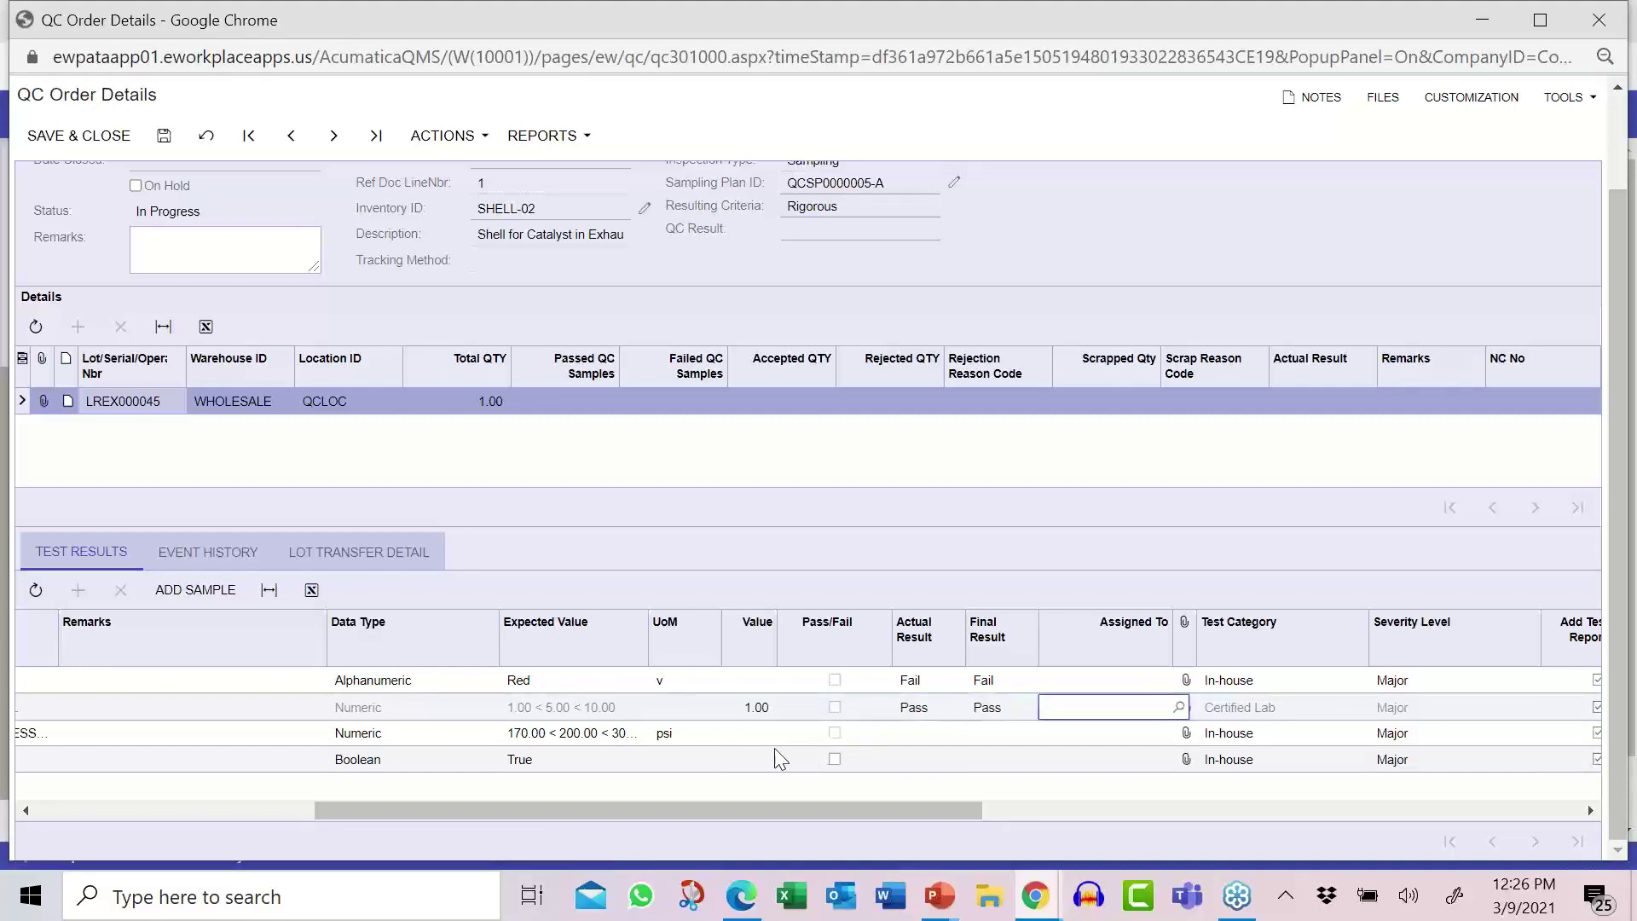
# - Enter a value of 165 for the HARDNESS test and mark the Visual check test as passed
pyautogui.click(751, 733)
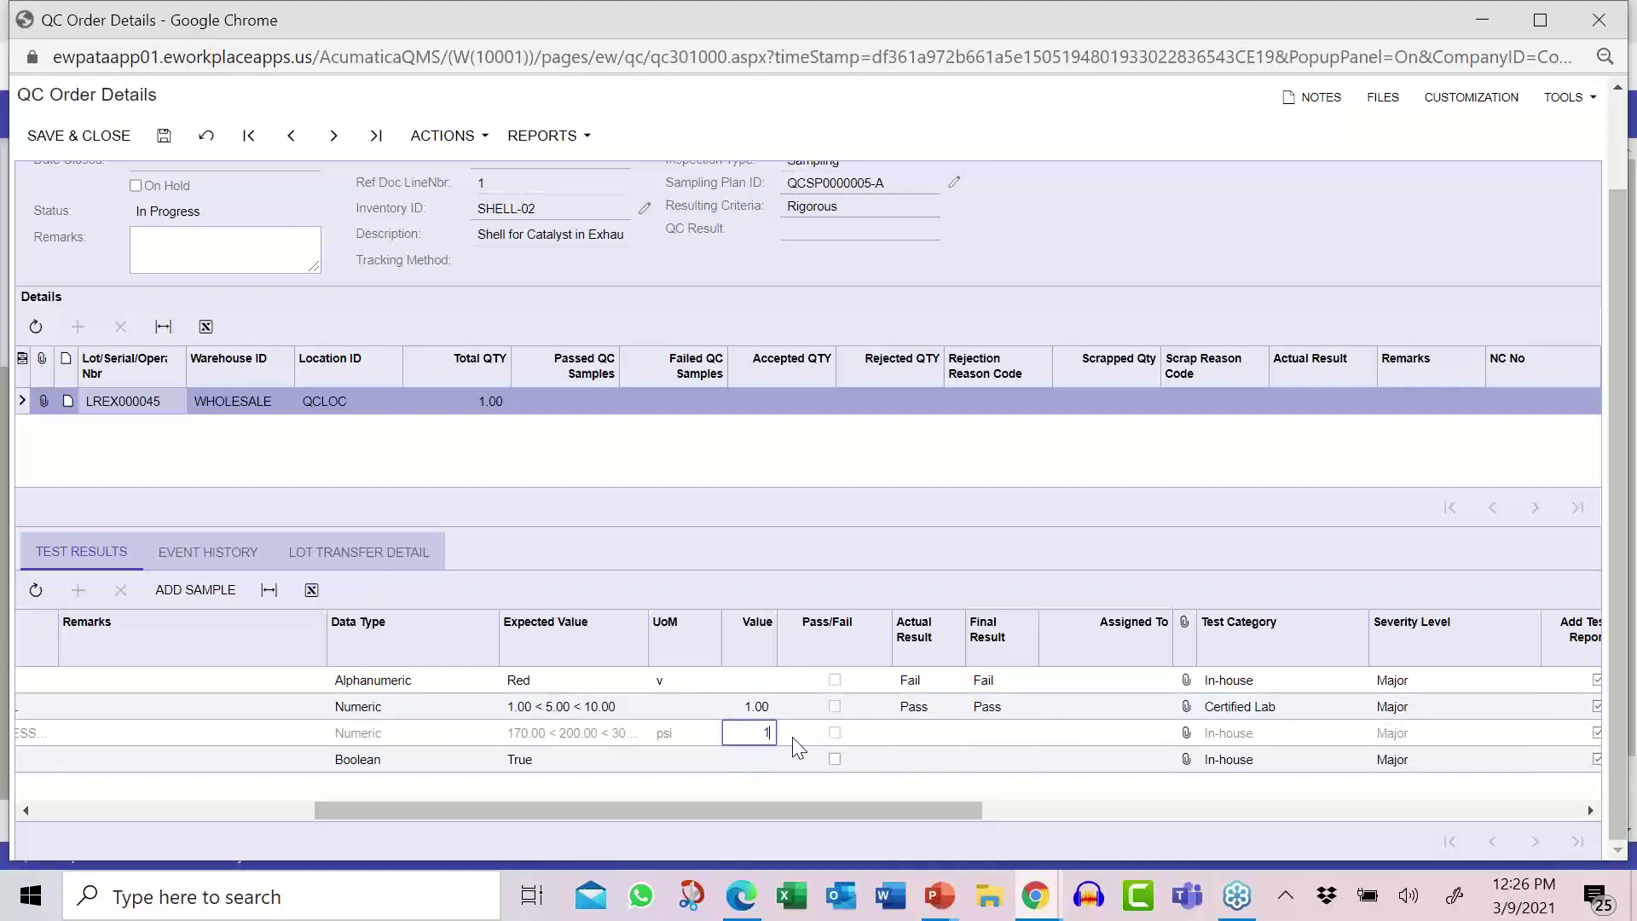
pyautogui.write('165')
pyautogui.press('Tab')
pyautogui.press('Tab')
pyautogui.press('Tab')
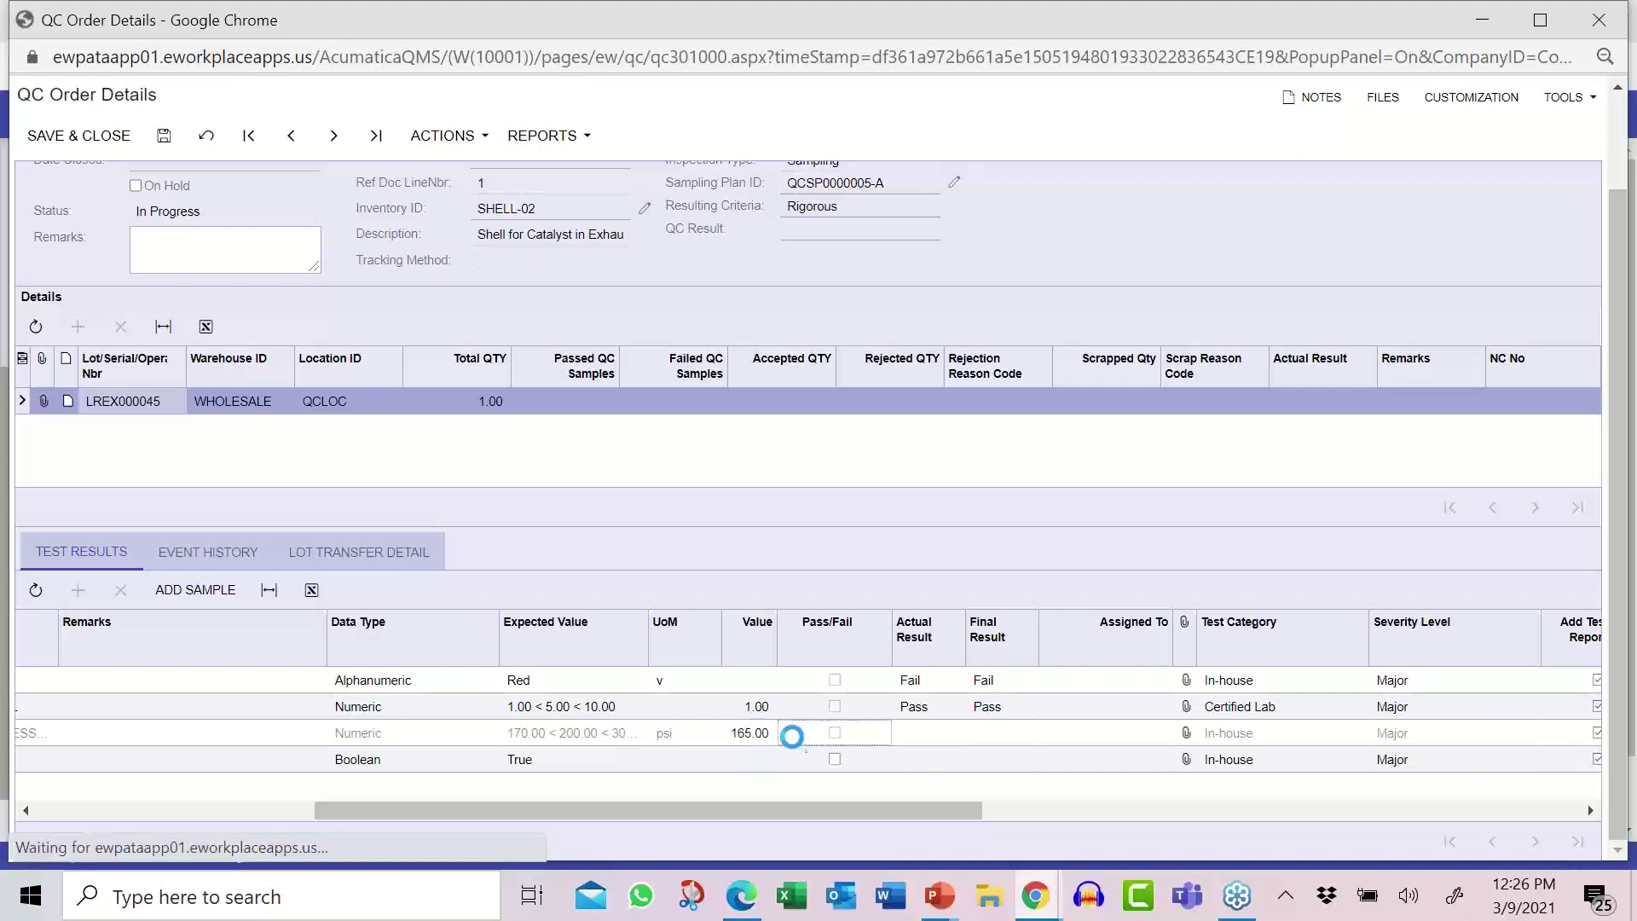
pyautogui.click(835, 759)
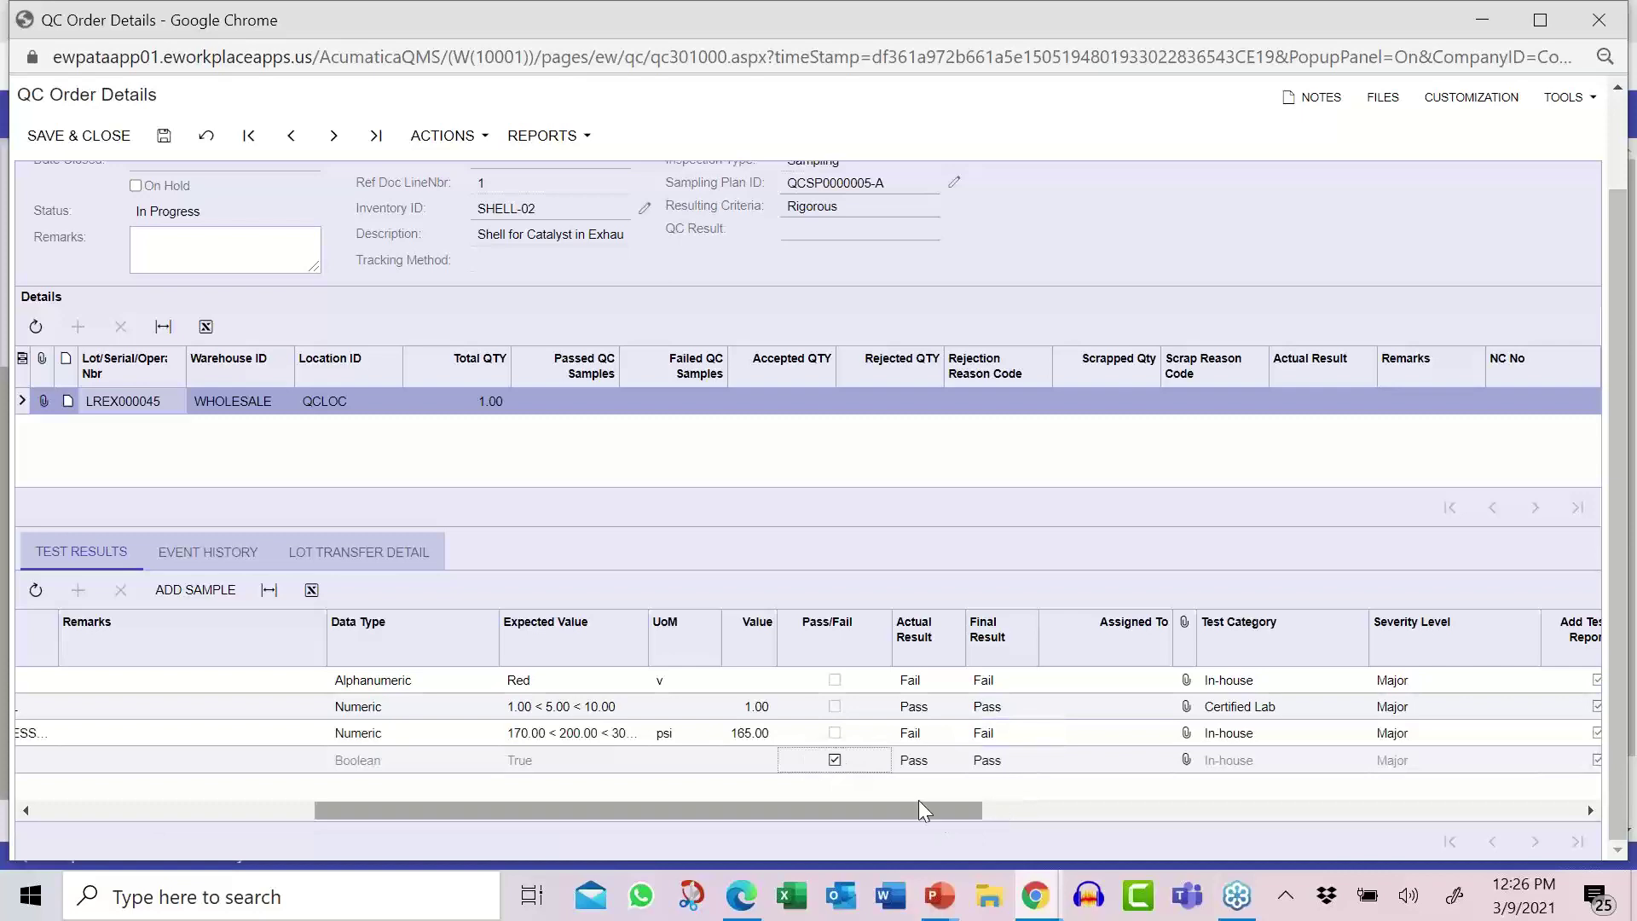
# - Save the entered test results and review the actual and final results of all four tests
pyautogui.moveTo(918, 799); pyautogui.dragTo(588, 811)
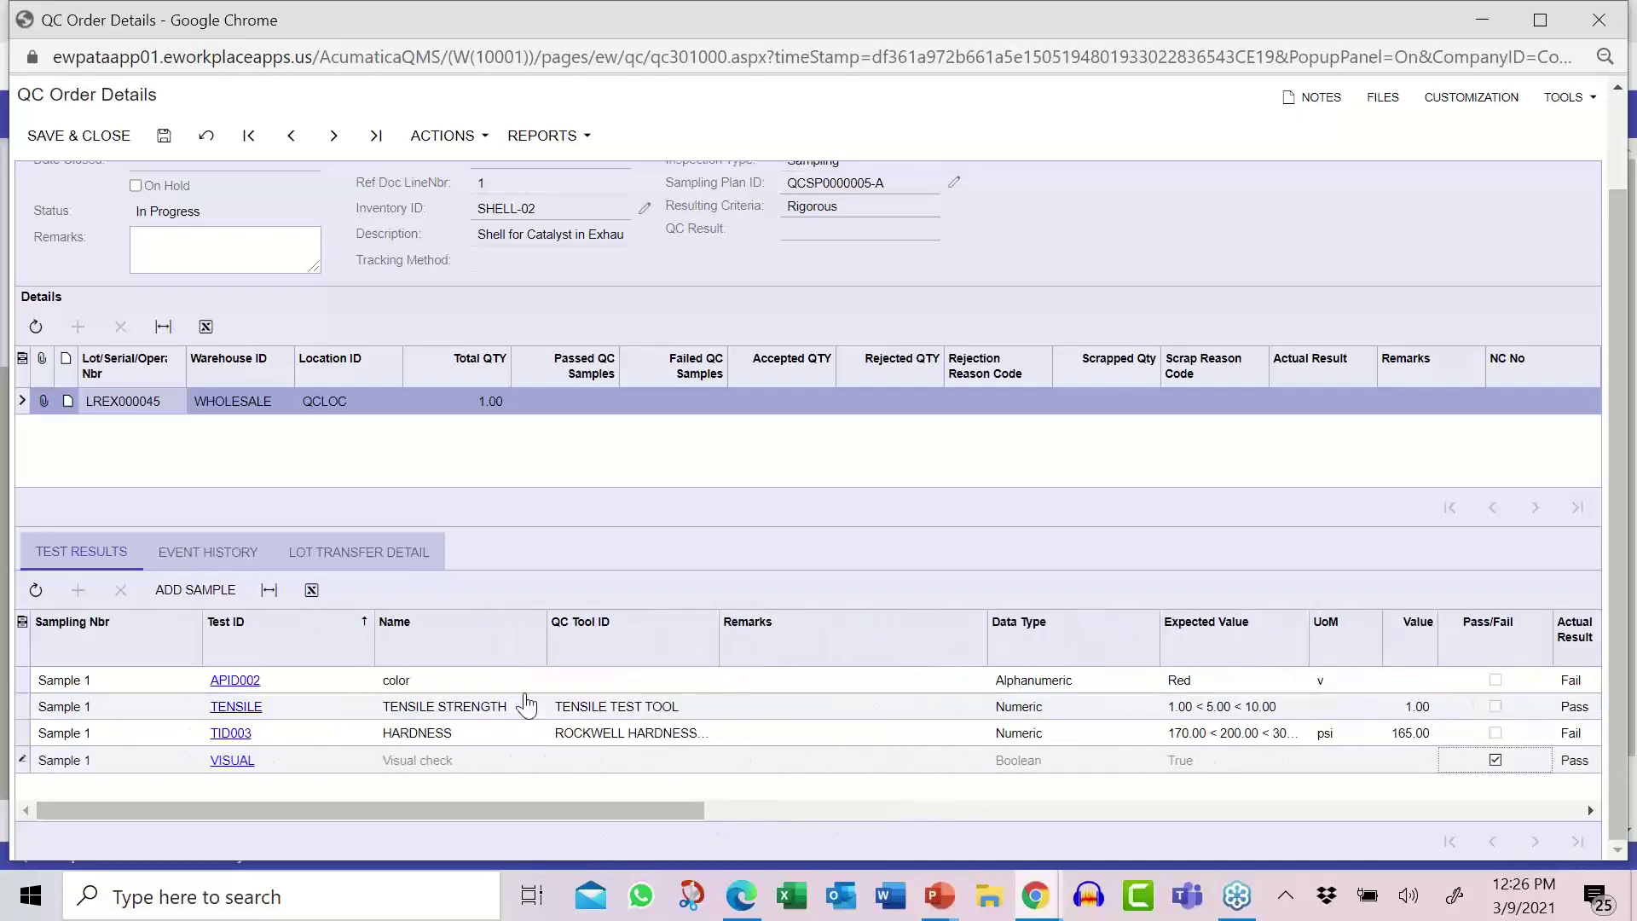
pyautogui.click(164, 135)
pyautogui.moveTo(556, 810); pyautogui.dragTo(796, 813)
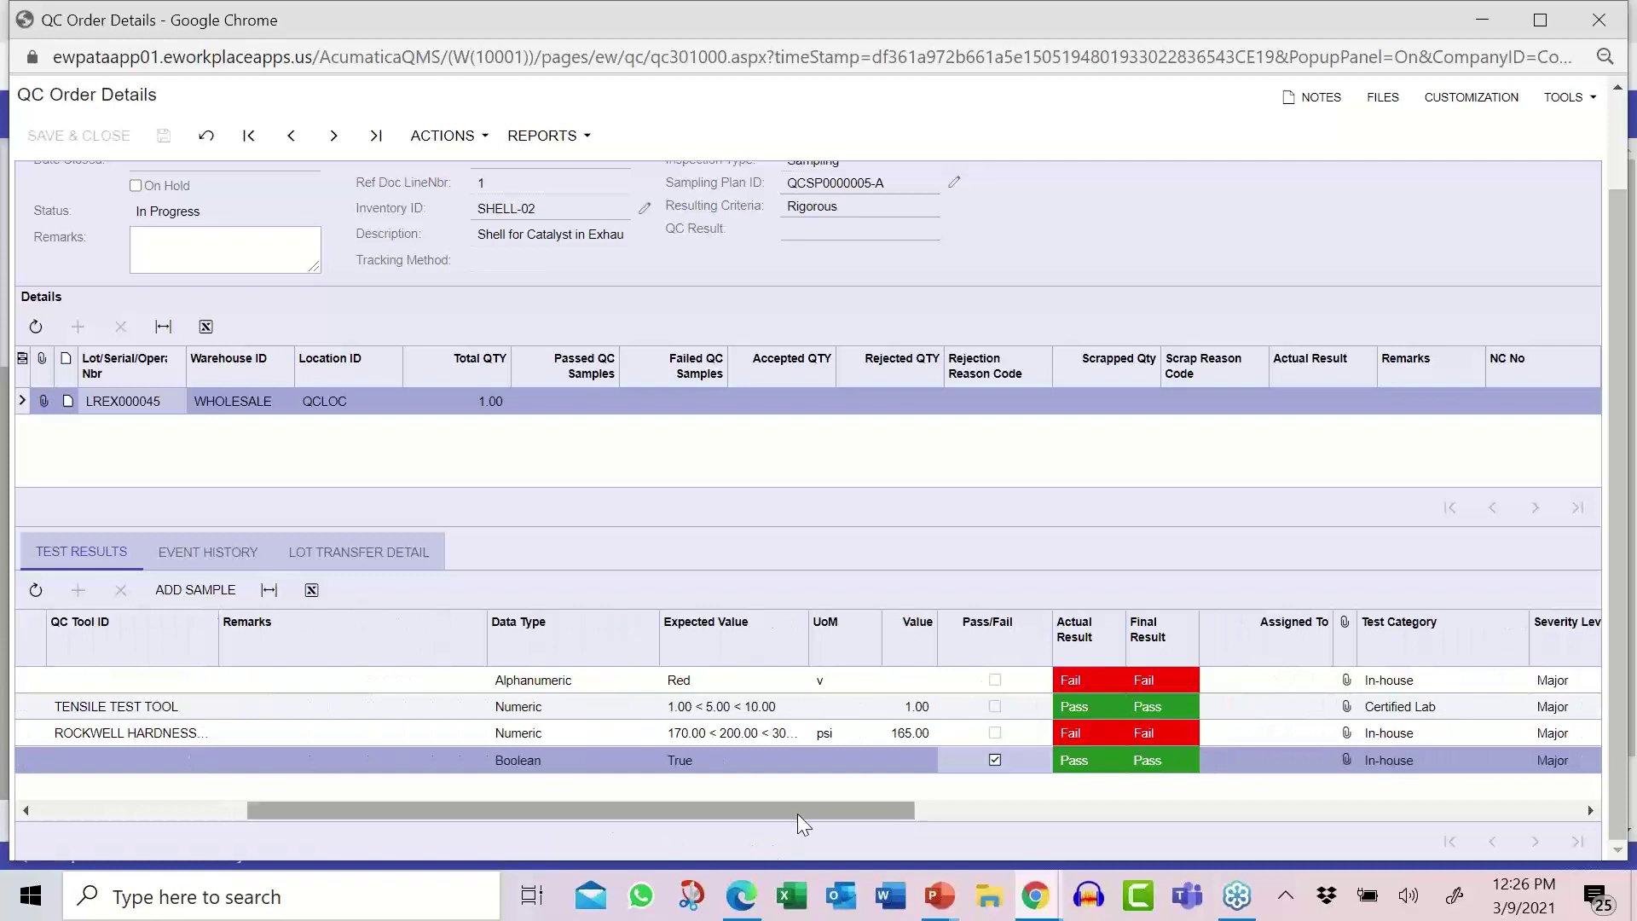
# - Set the TENSILE STRENGTH test value to 11 and save the QC order
pyautogui.click(729, 711)
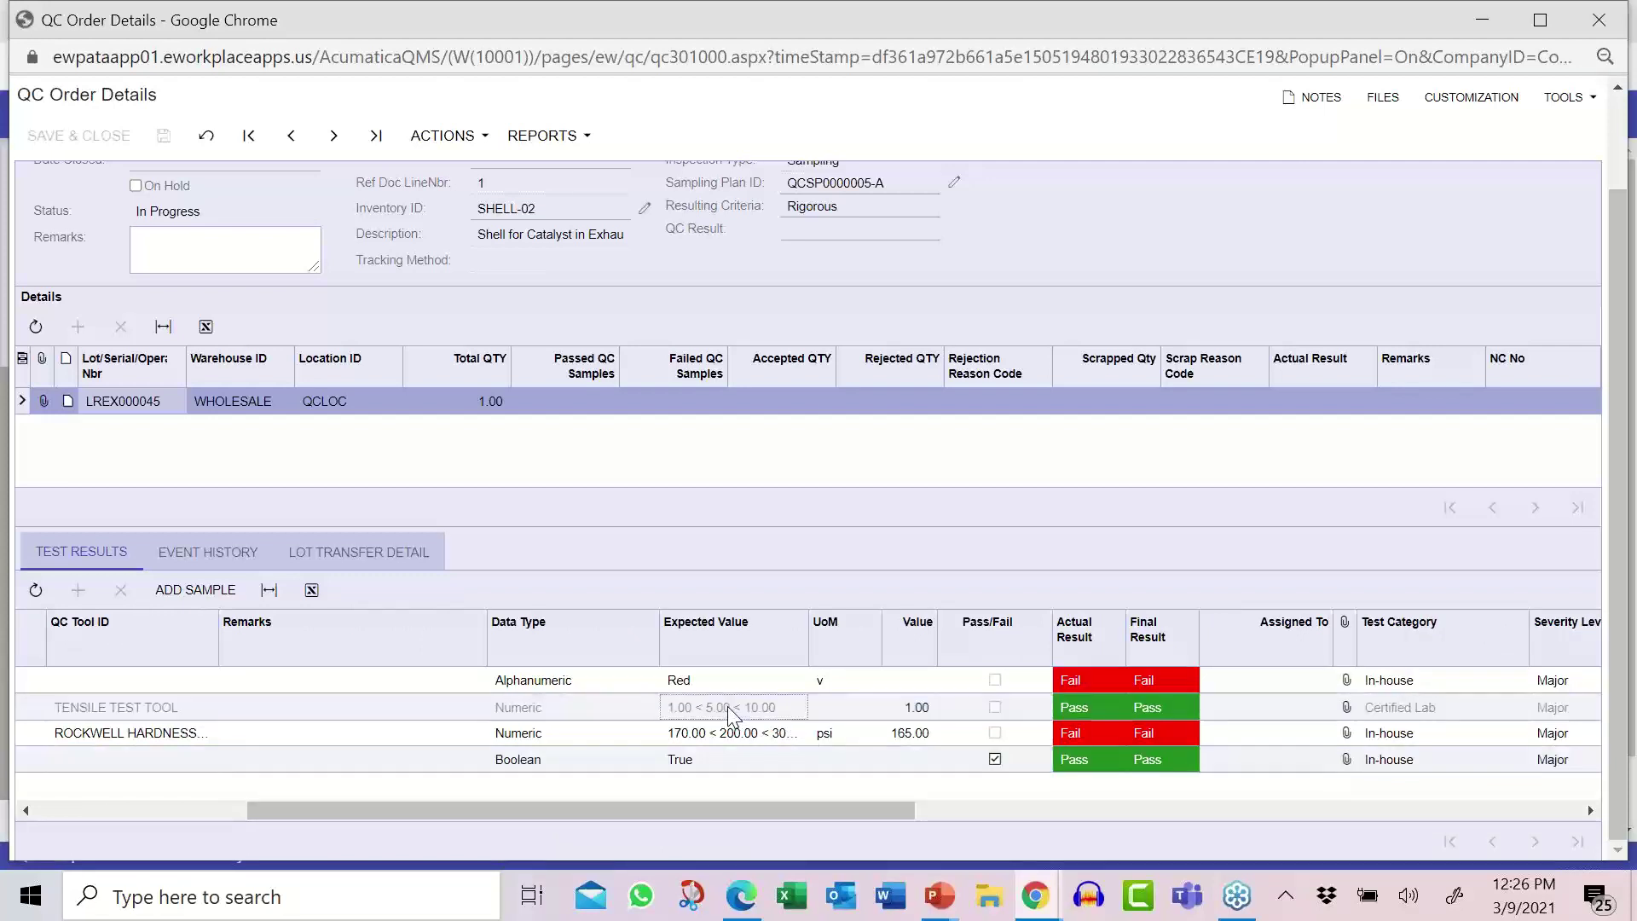
pyautogui.click(904, 712)
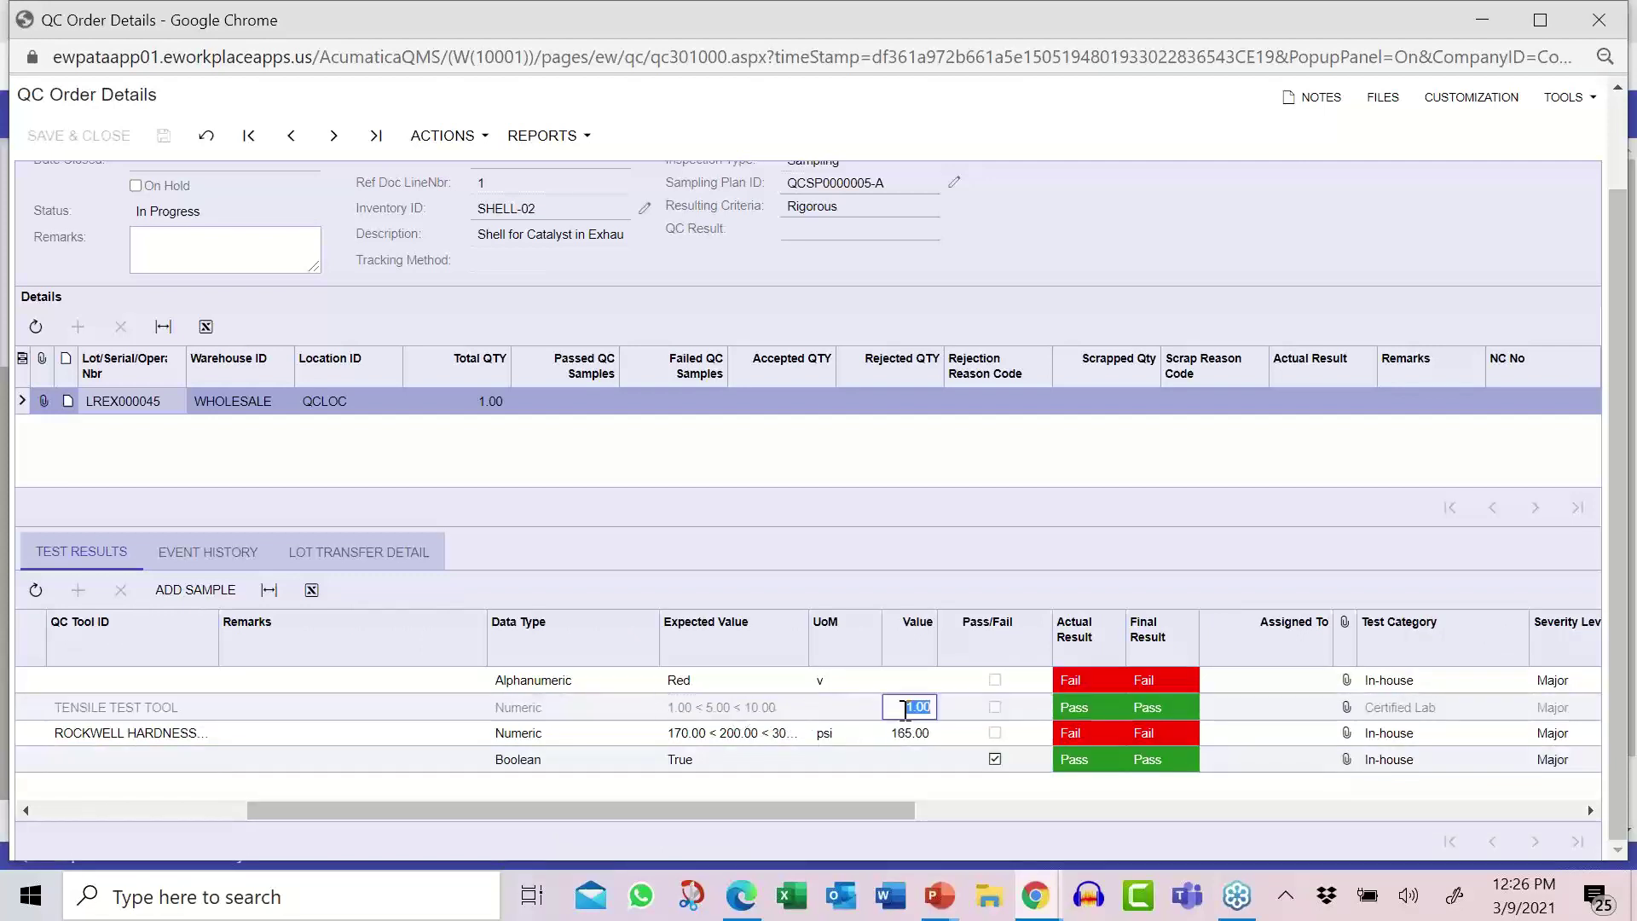
pyautogui.write('11')
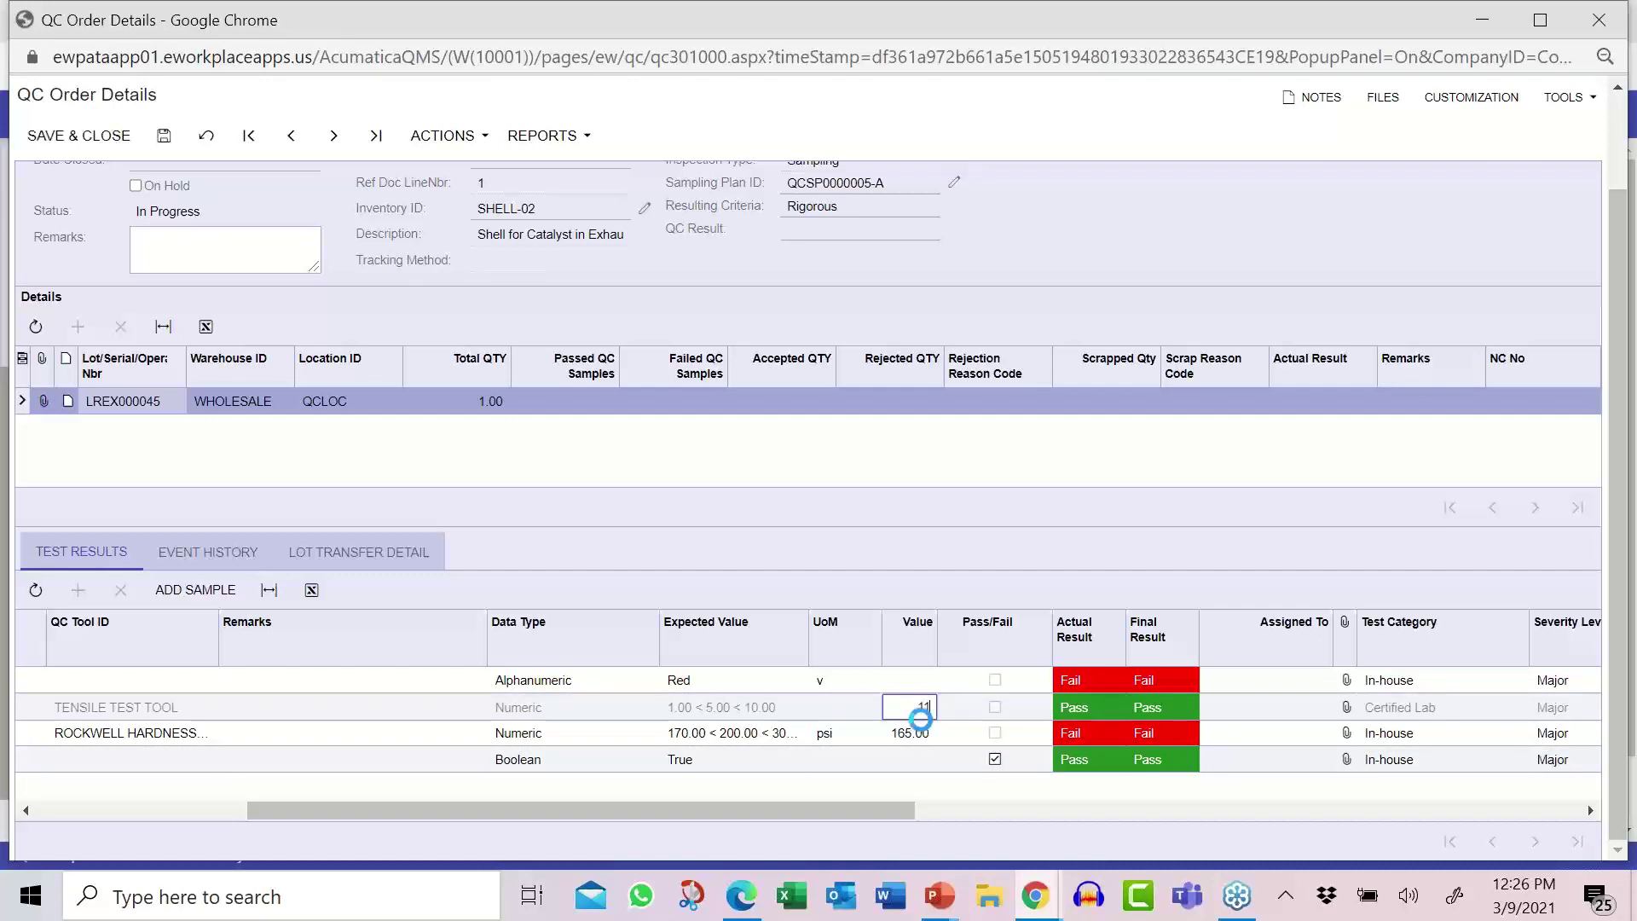
pyautogui.press('Tab')
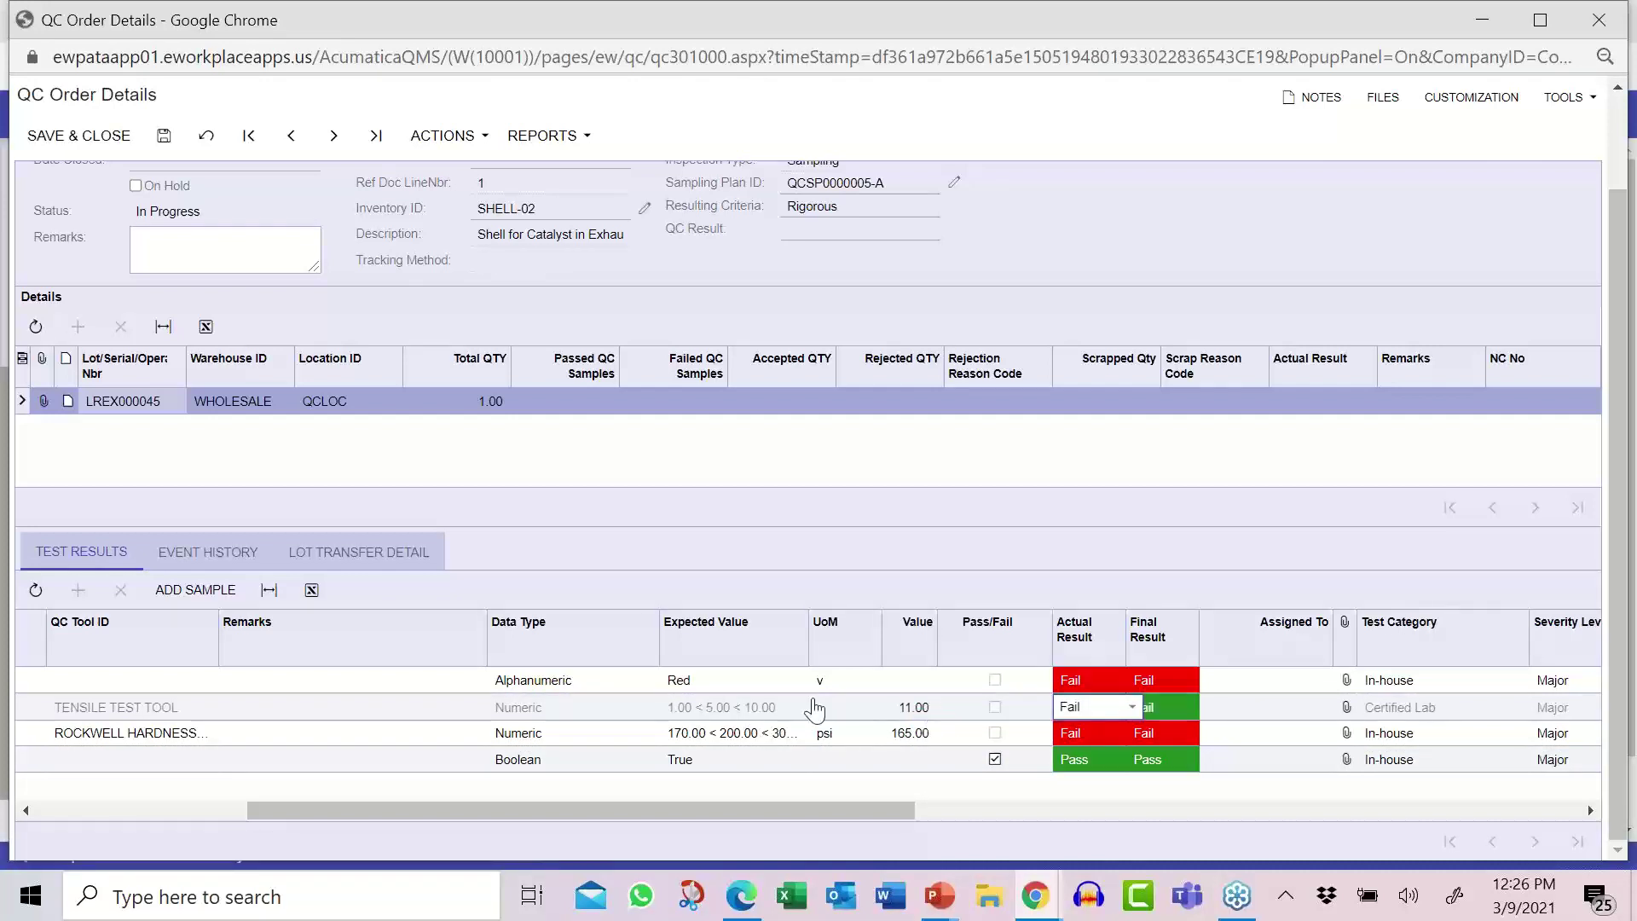
pyautogui.click(165, 134)
# - Check the QC order's event history and evaluate the order's result
pyautogui.click(225, 554)
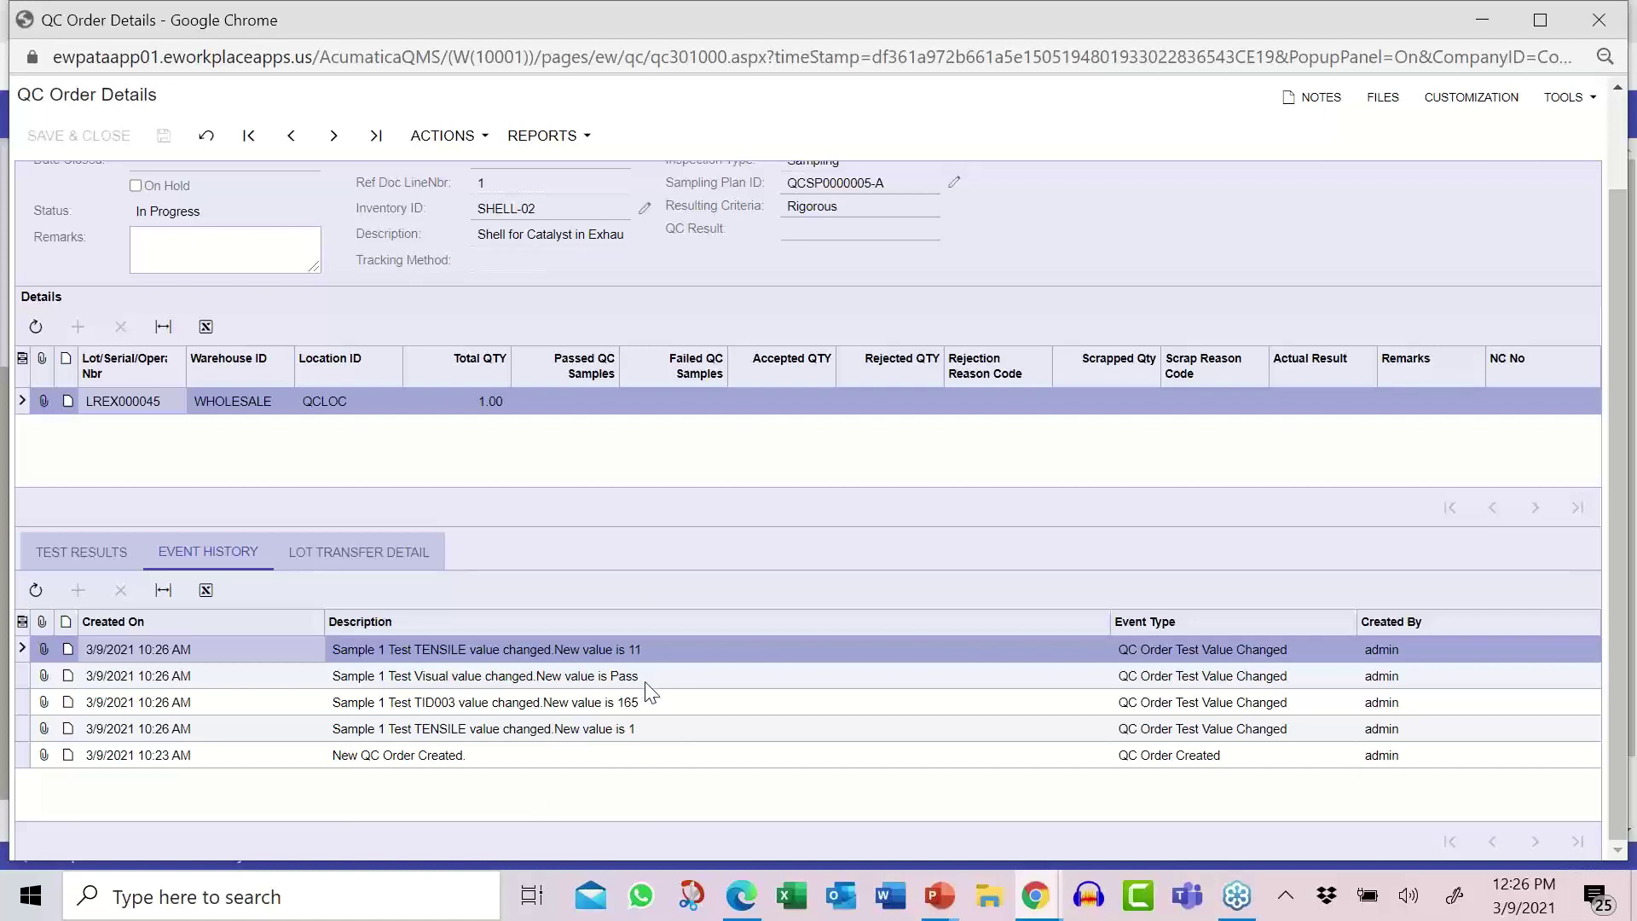
pyautogui.click(82, 551)
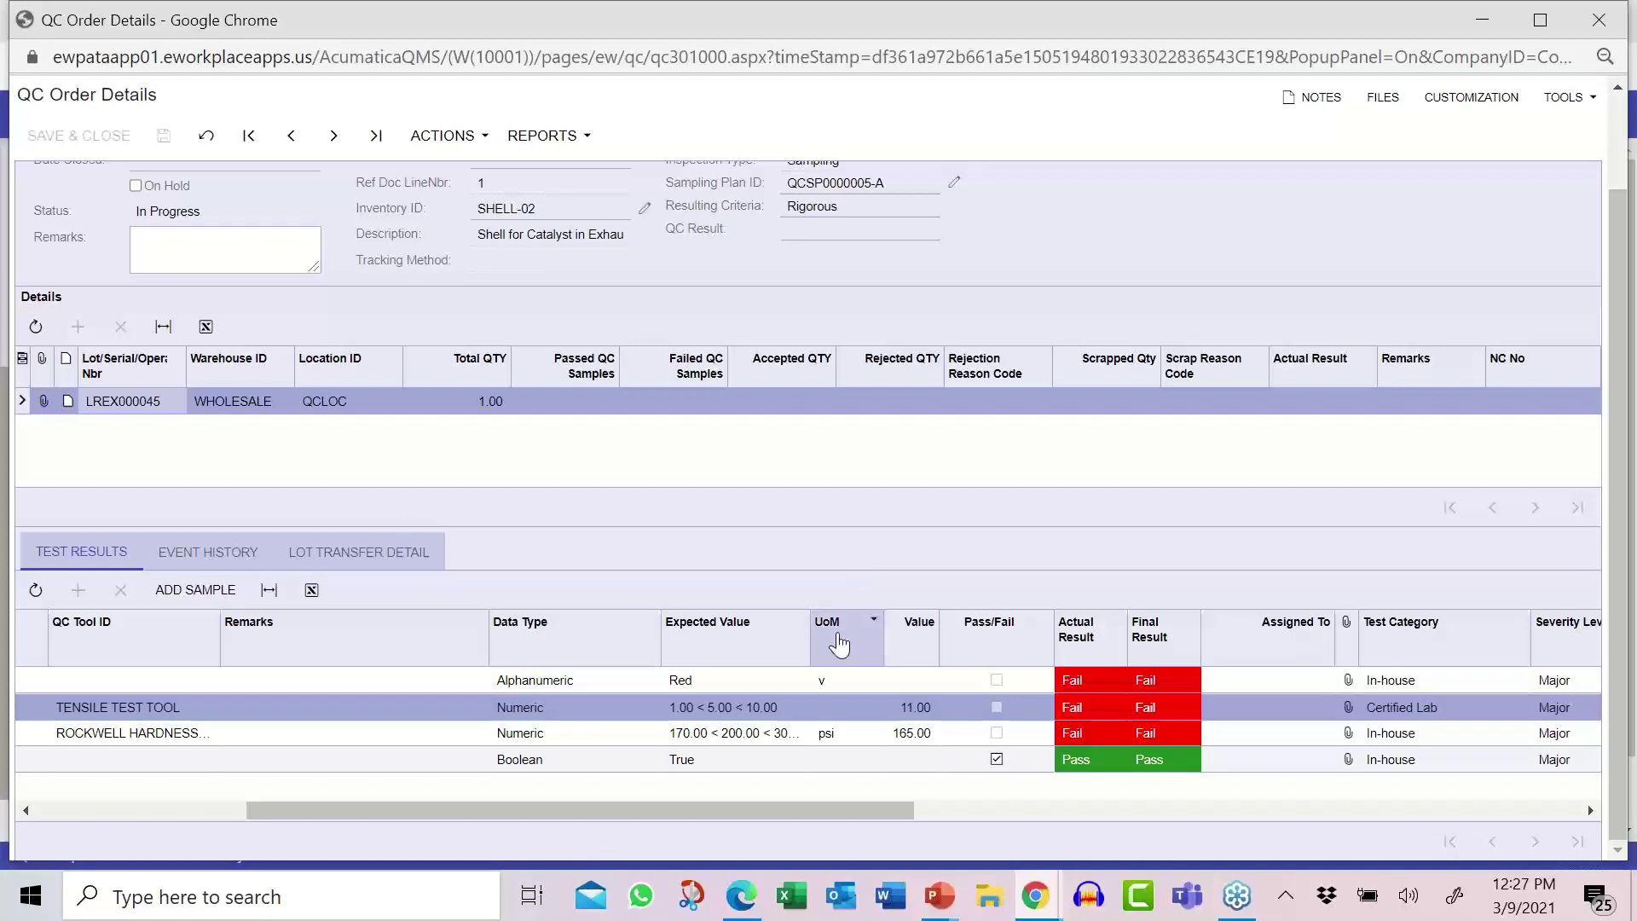
pyautogui.click(445, 136)
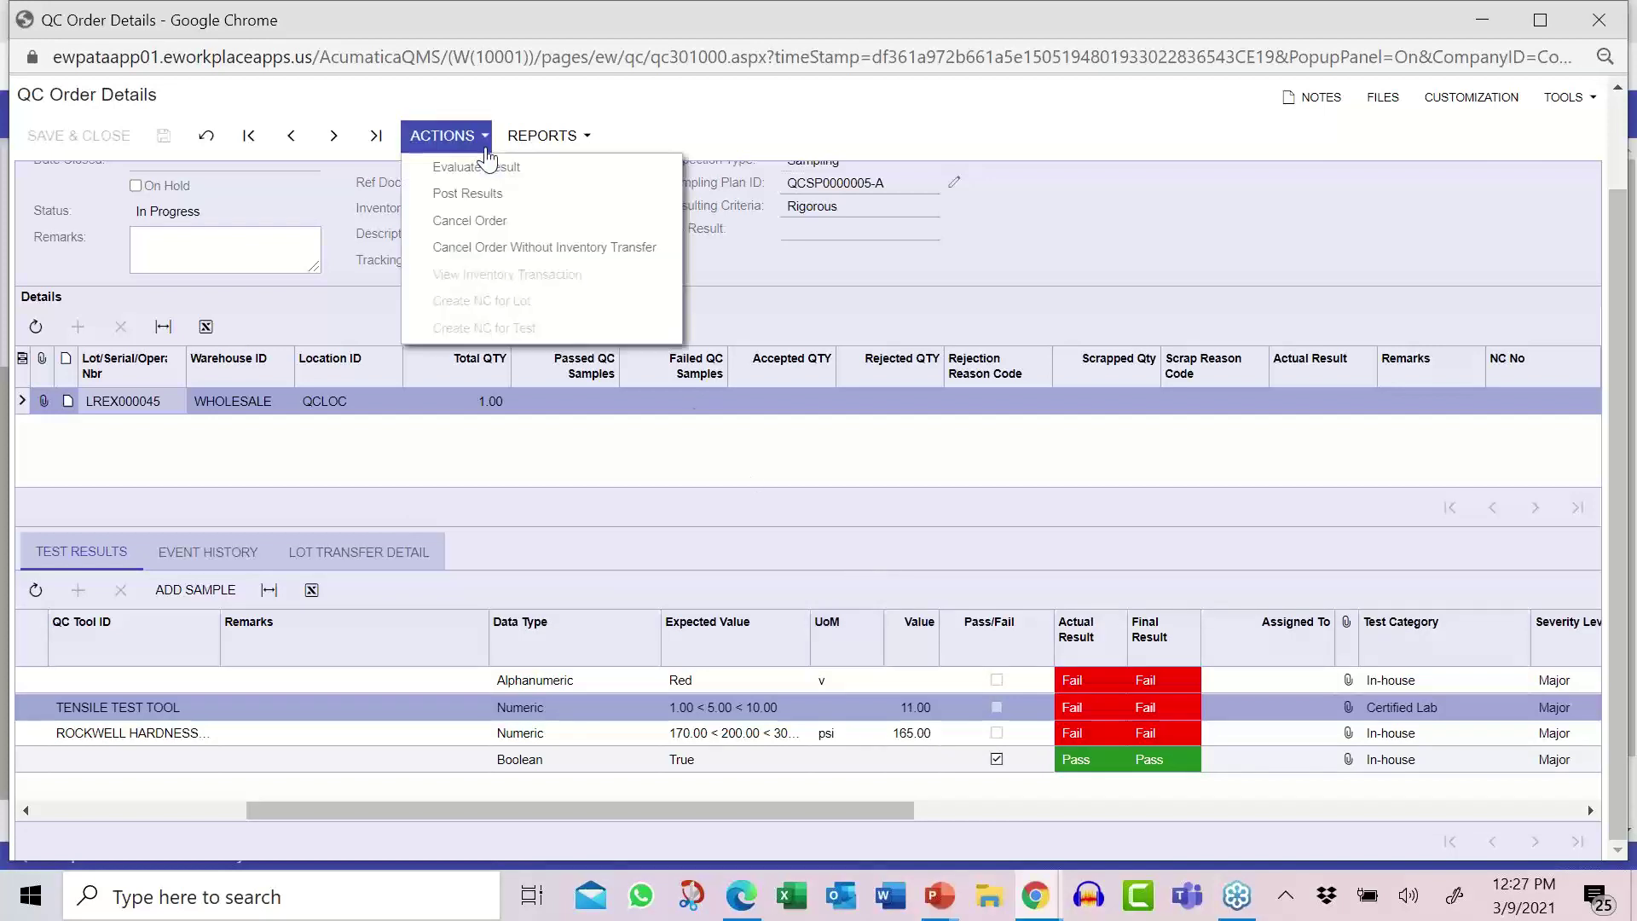
pyautogui.click(488, 168)
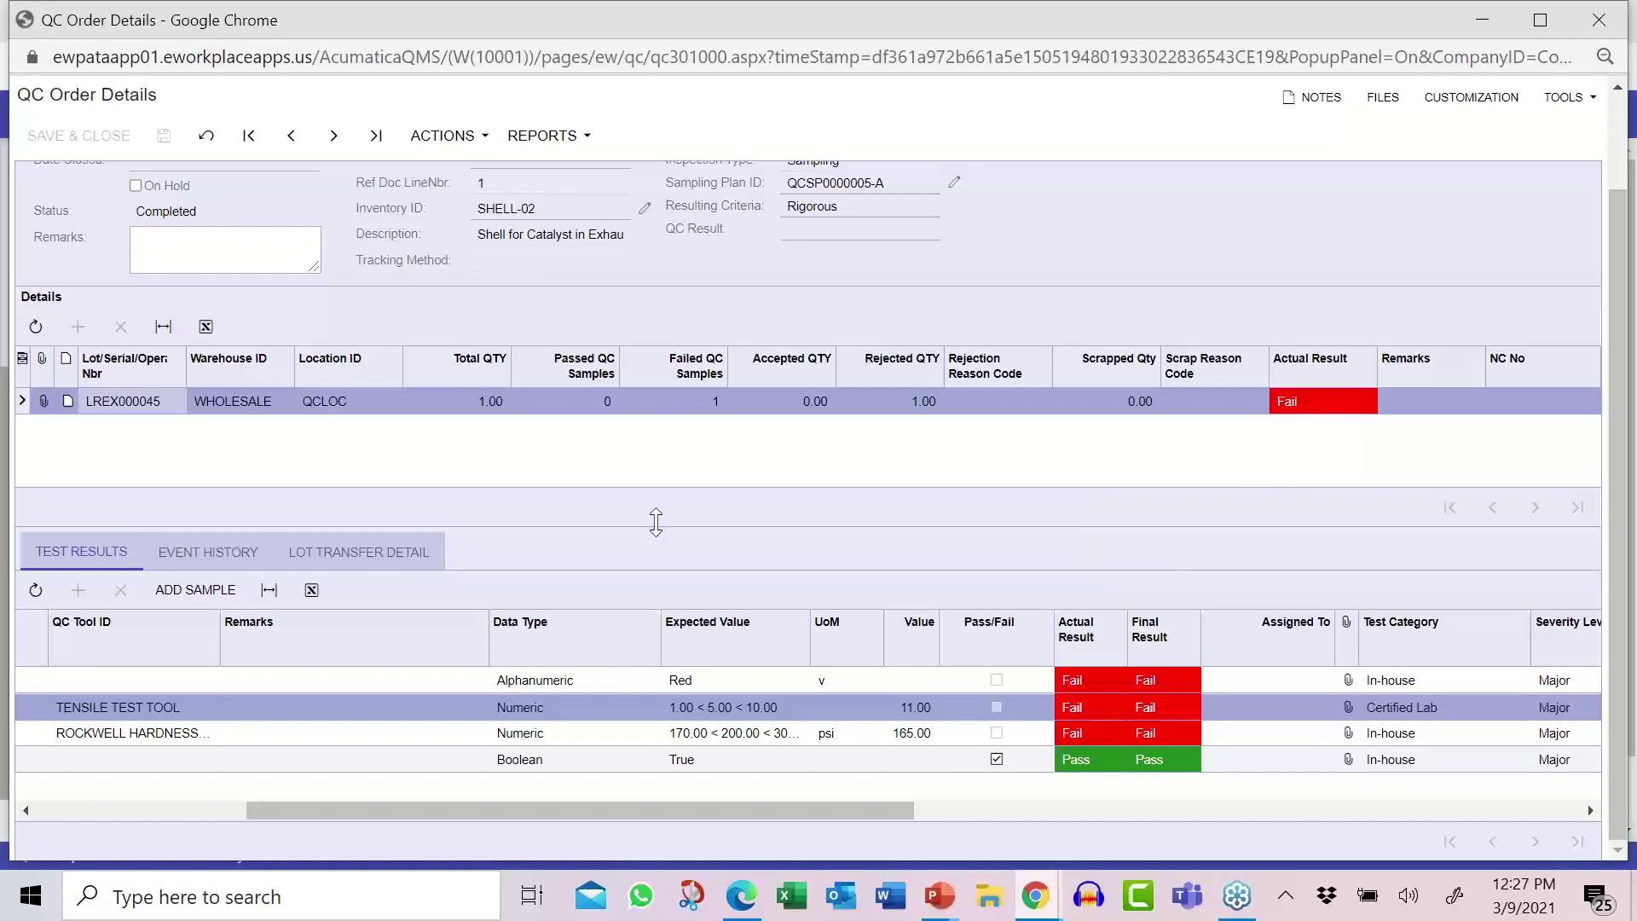
# - Select Fail as the actual result of lot LREX000045 in the order details
pyautogui.click(1369, 411)
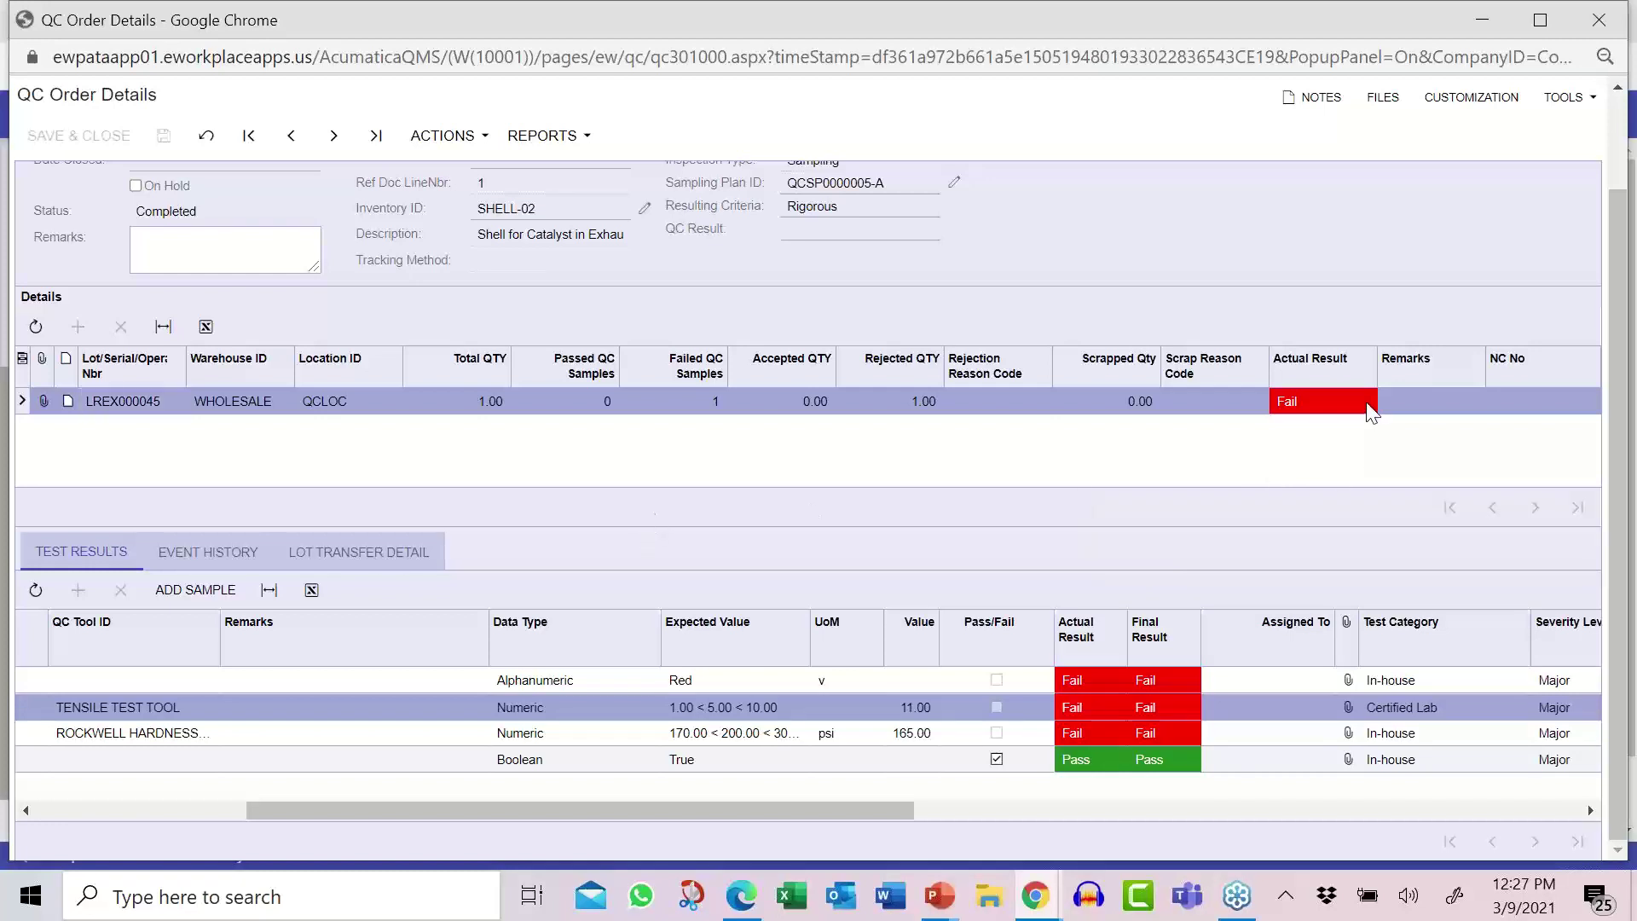
pyautogui.click(1383, 402)
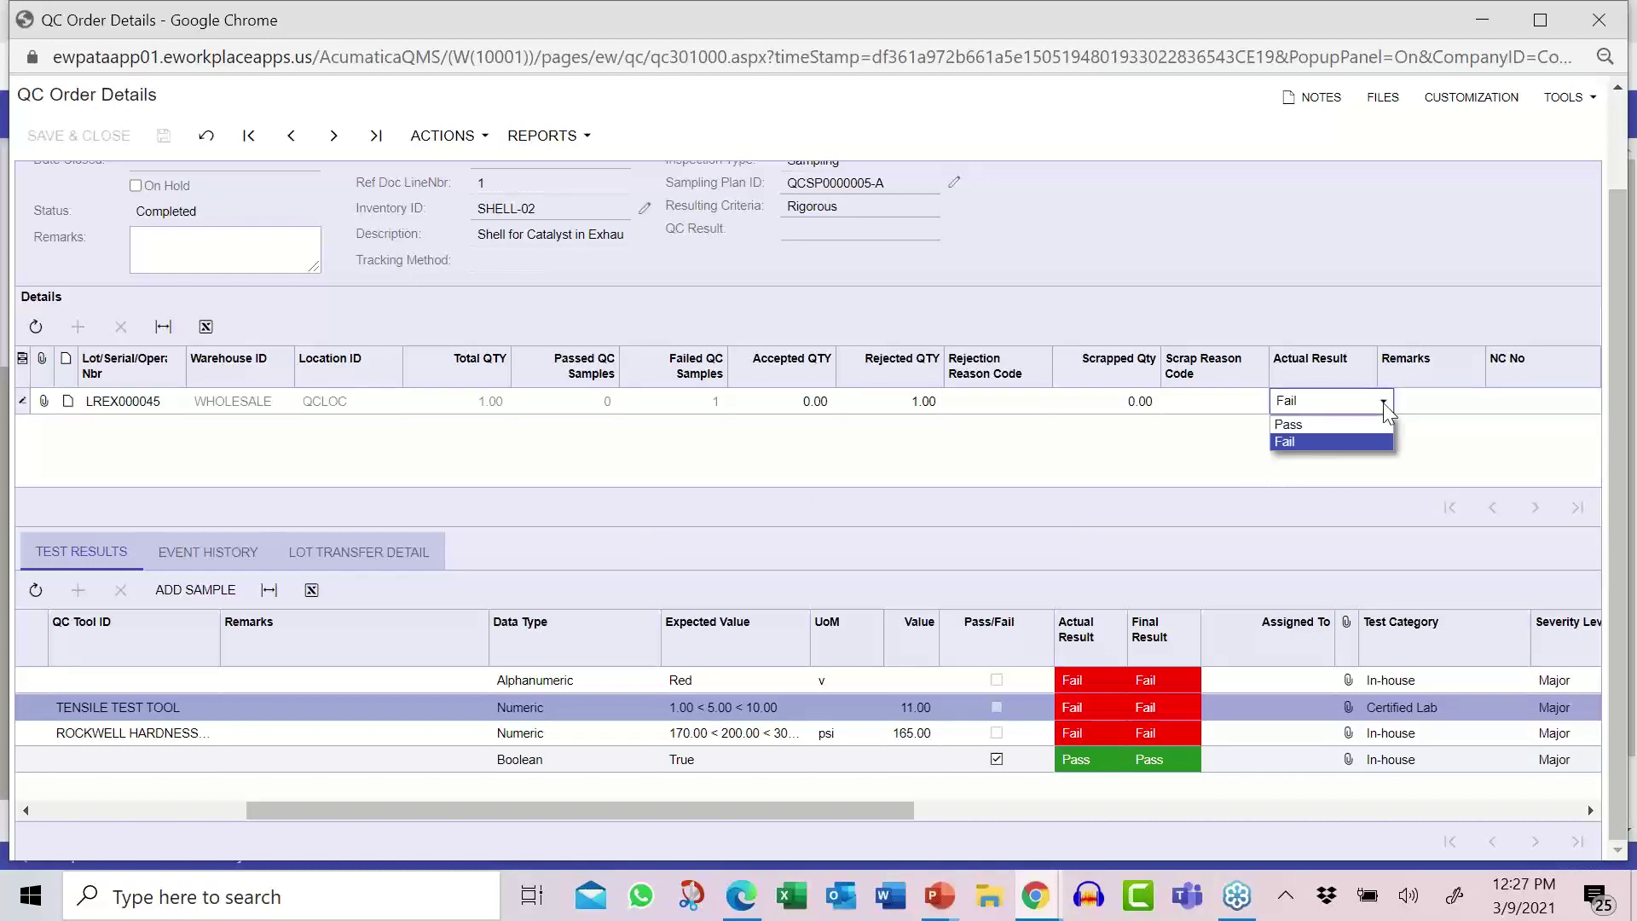
pyautogui.click(1352, 439)
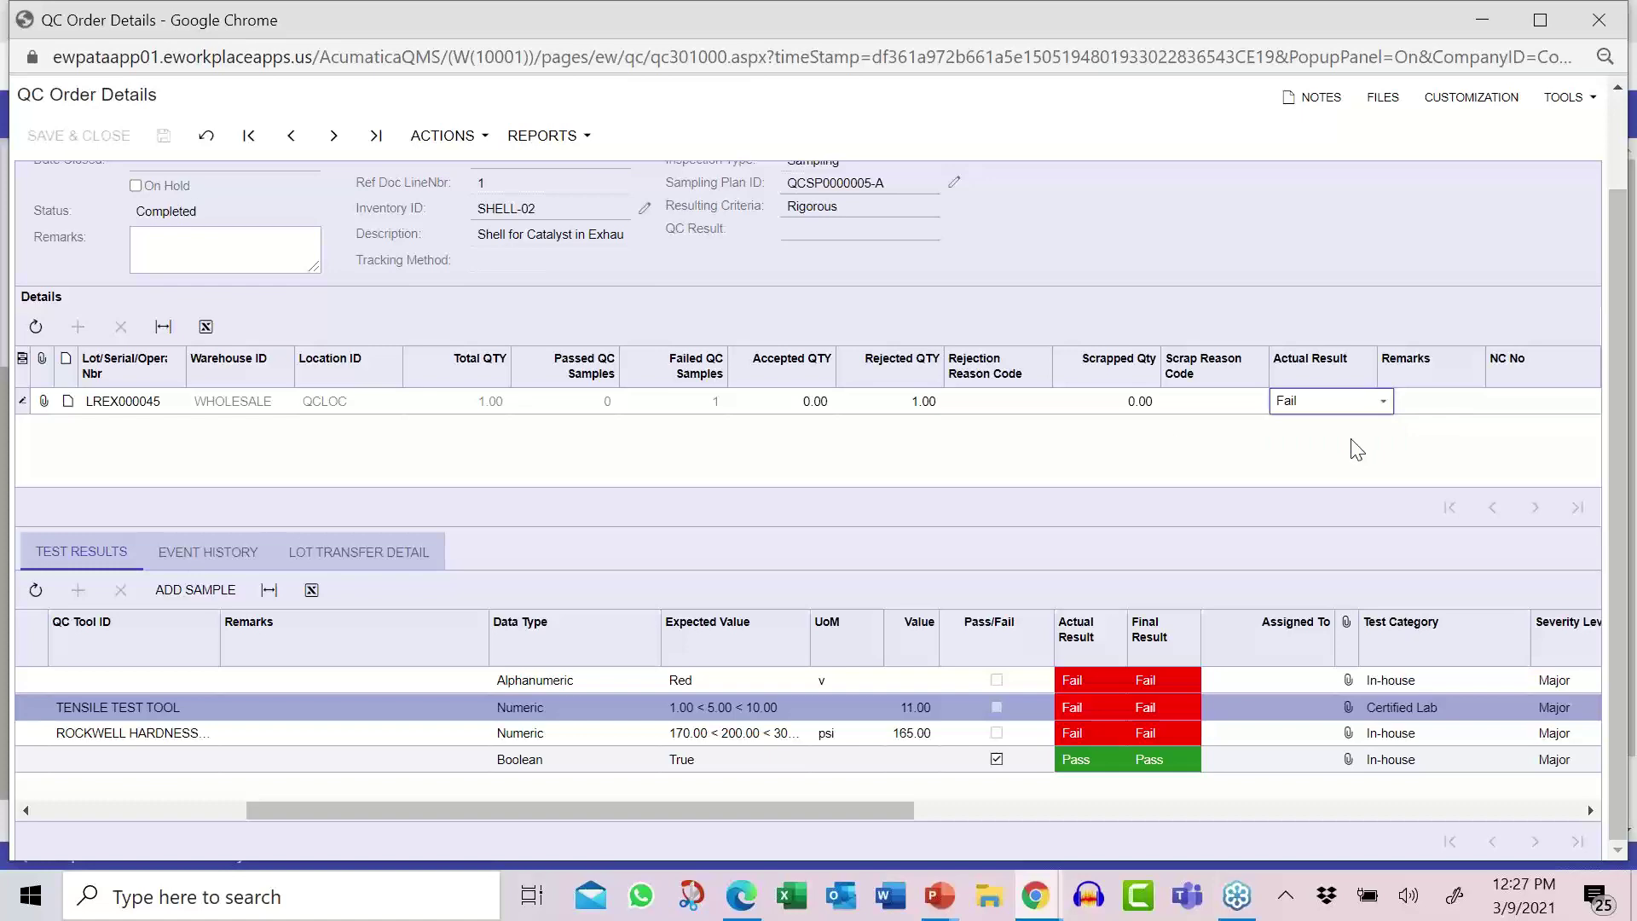
# - Open result posting for the QC order and add a rejected item line with a quantity of 1
pyautogui.click(445, 135)
pyautogui.click(451, 193)
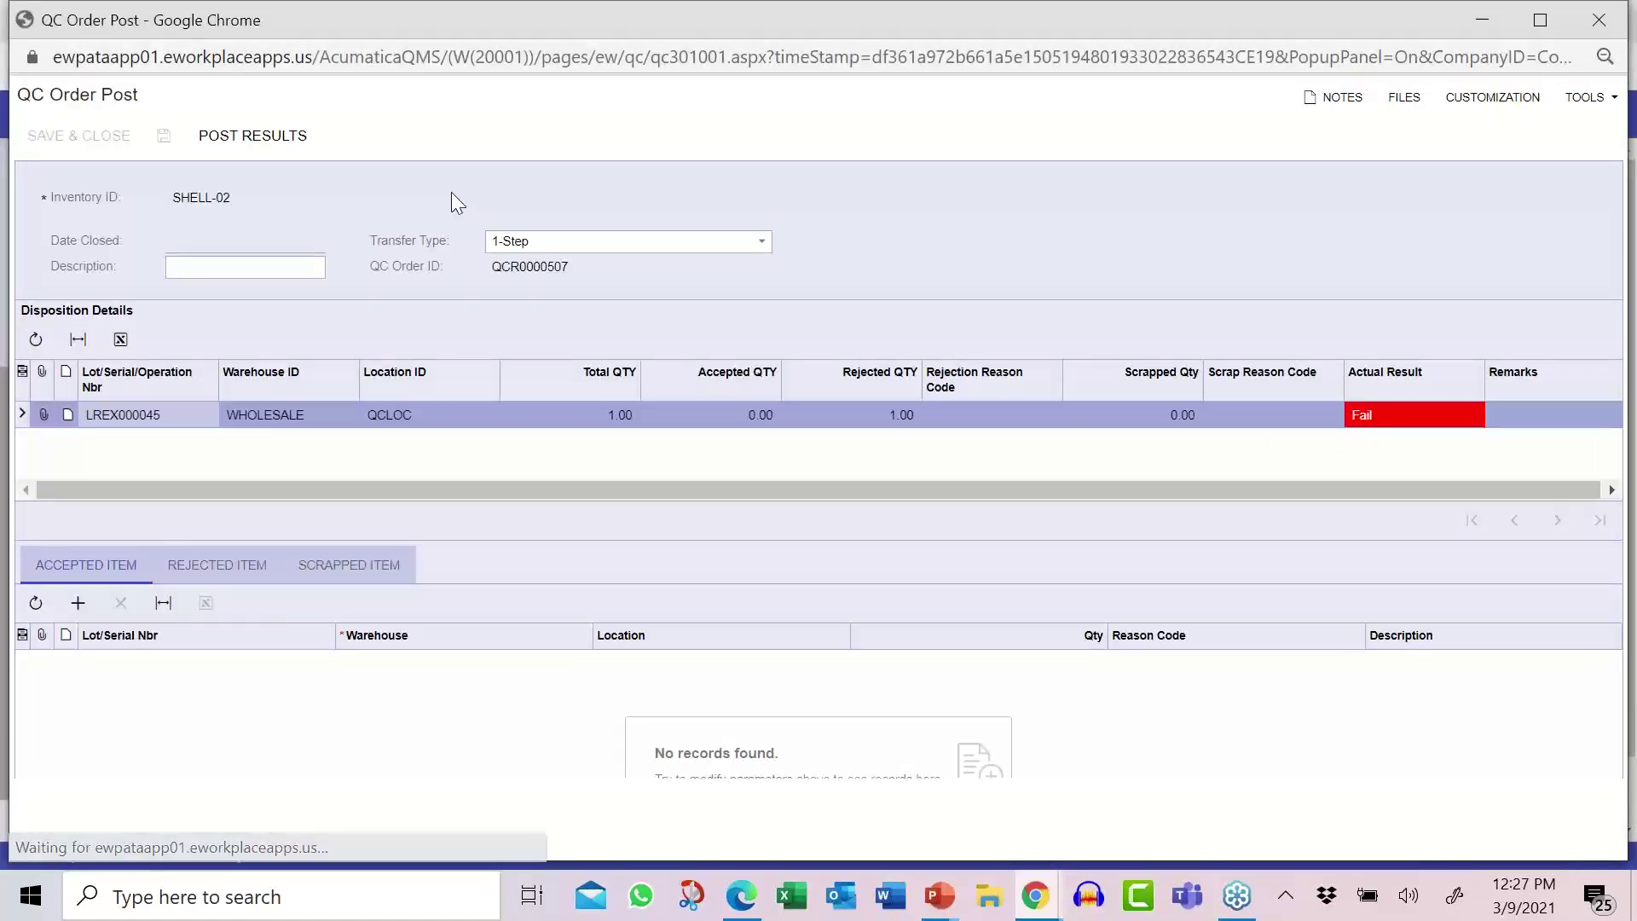
pyautogui.click(210, 563)
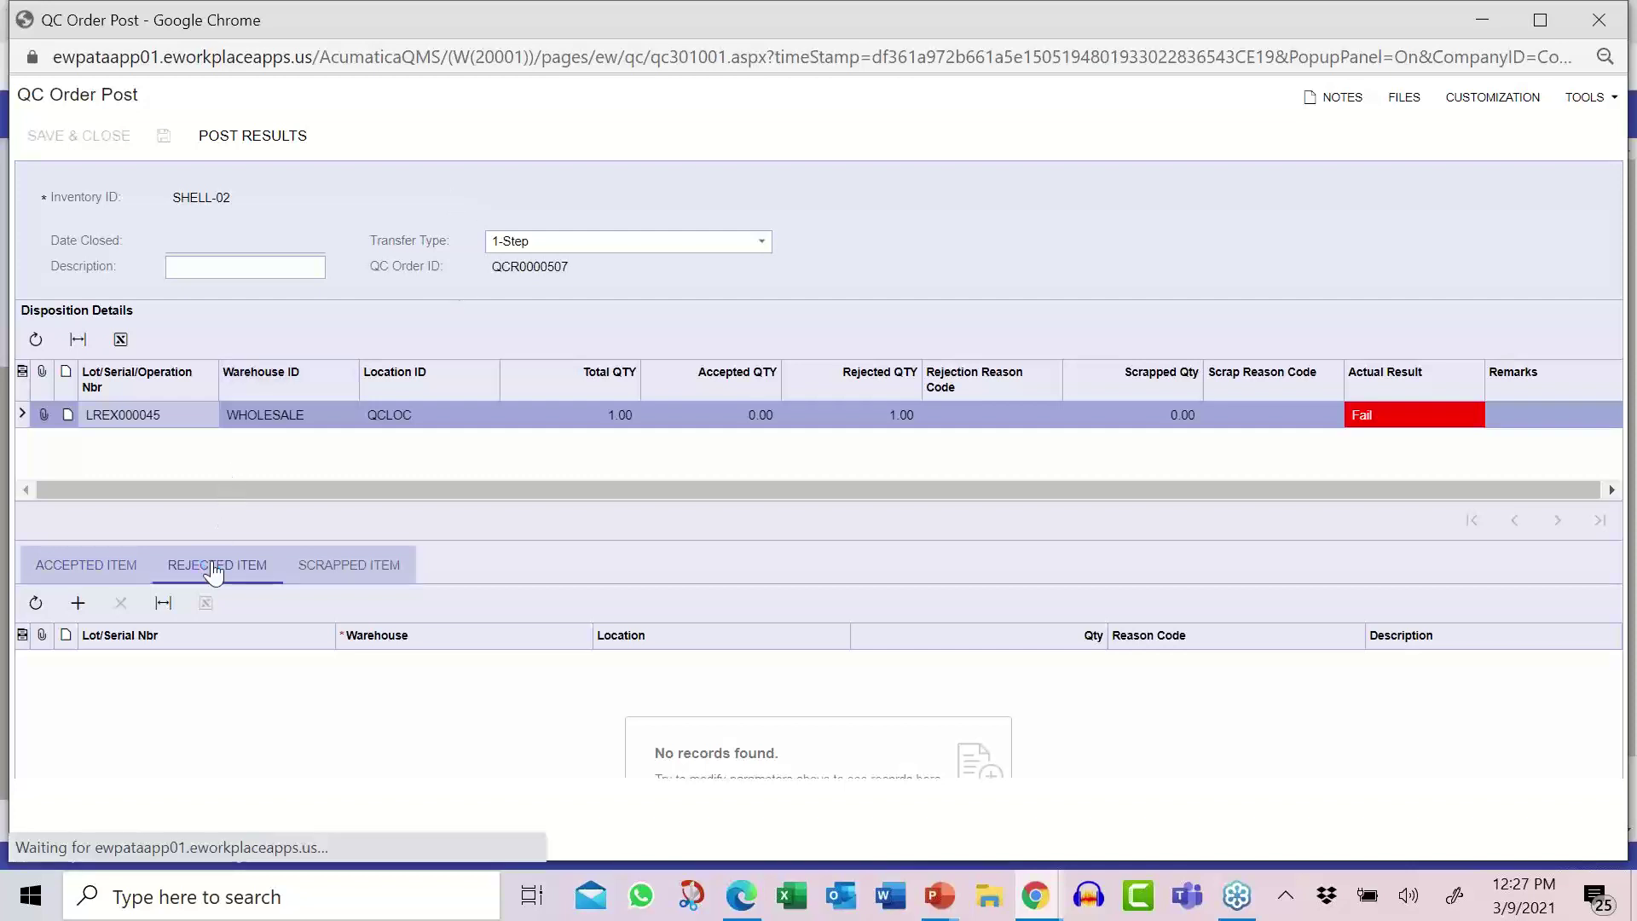
pyautogui.click(78, 605)
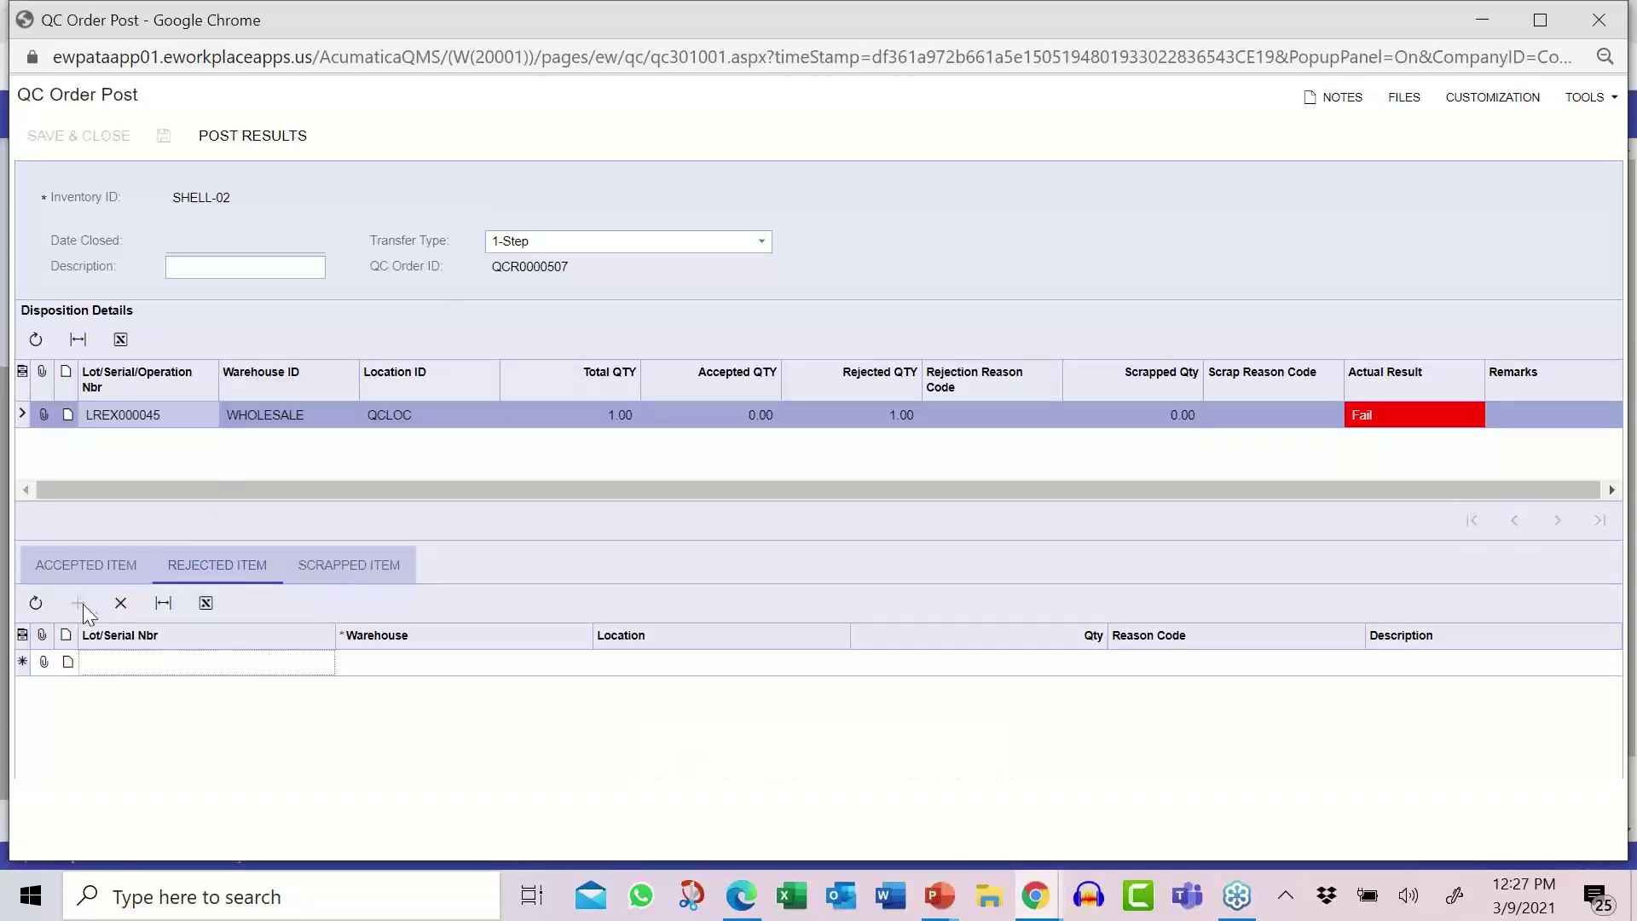
pyautogui.press('Tab')
pyautogui.press('Tab')
pyautogui.write('1')
pyautogui.press('Tab')
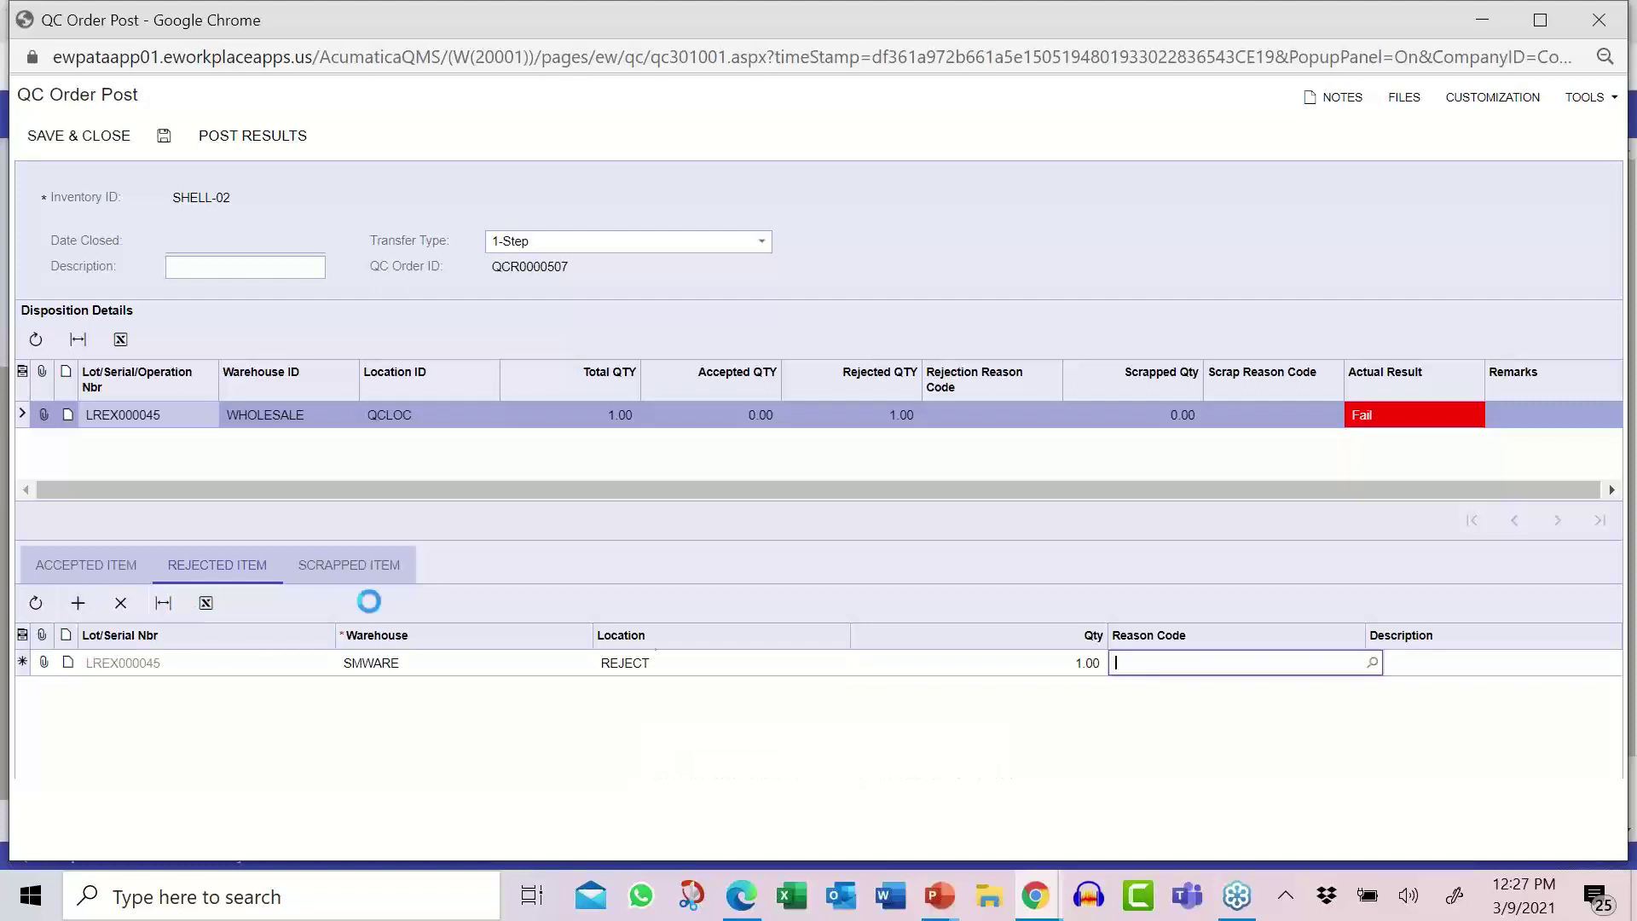
# - Assign the reason code MOVE TO MRB to the rejected item line and save the disposition
pyautogui.click(1373, 660)
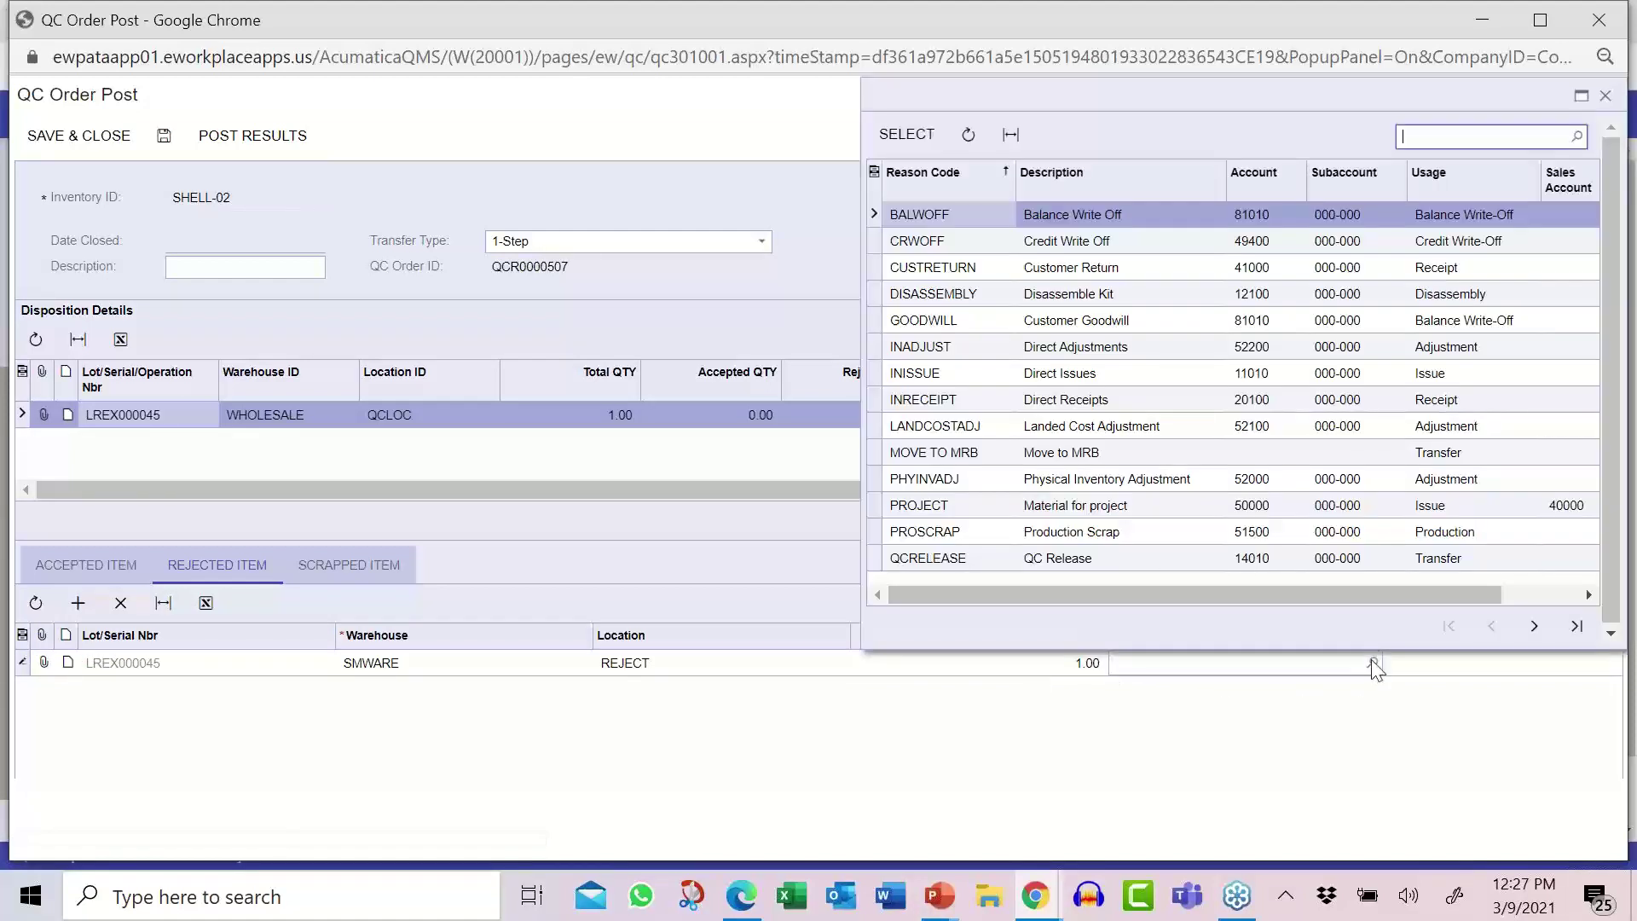
pyautogui.doubleClick(982, 459)
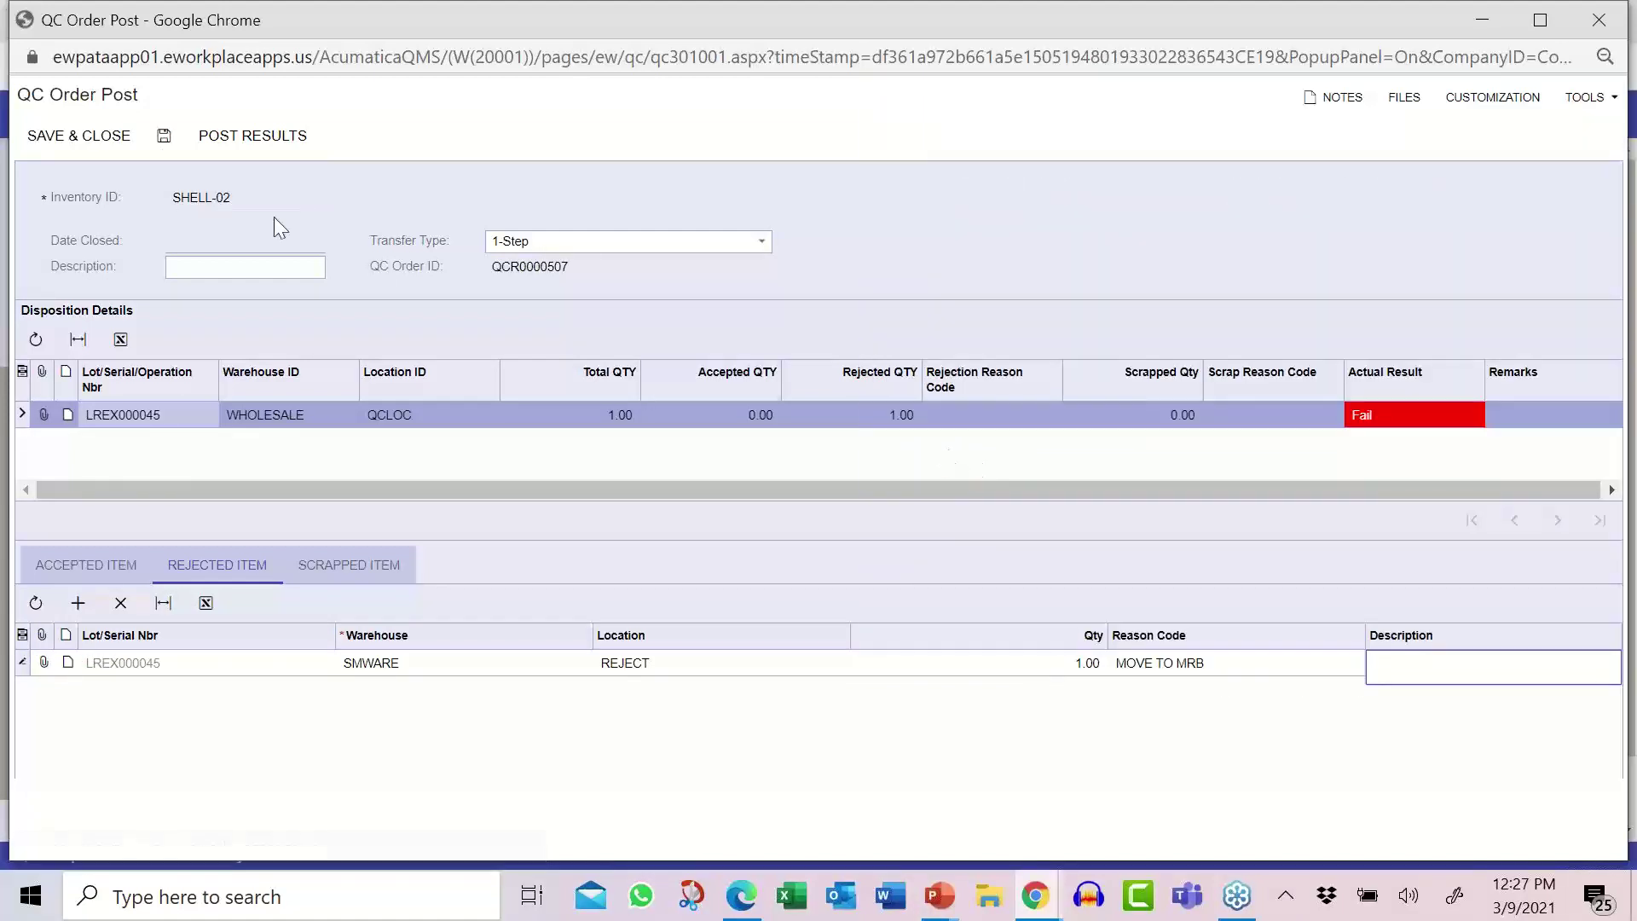
pyautogui.click(164, 136)
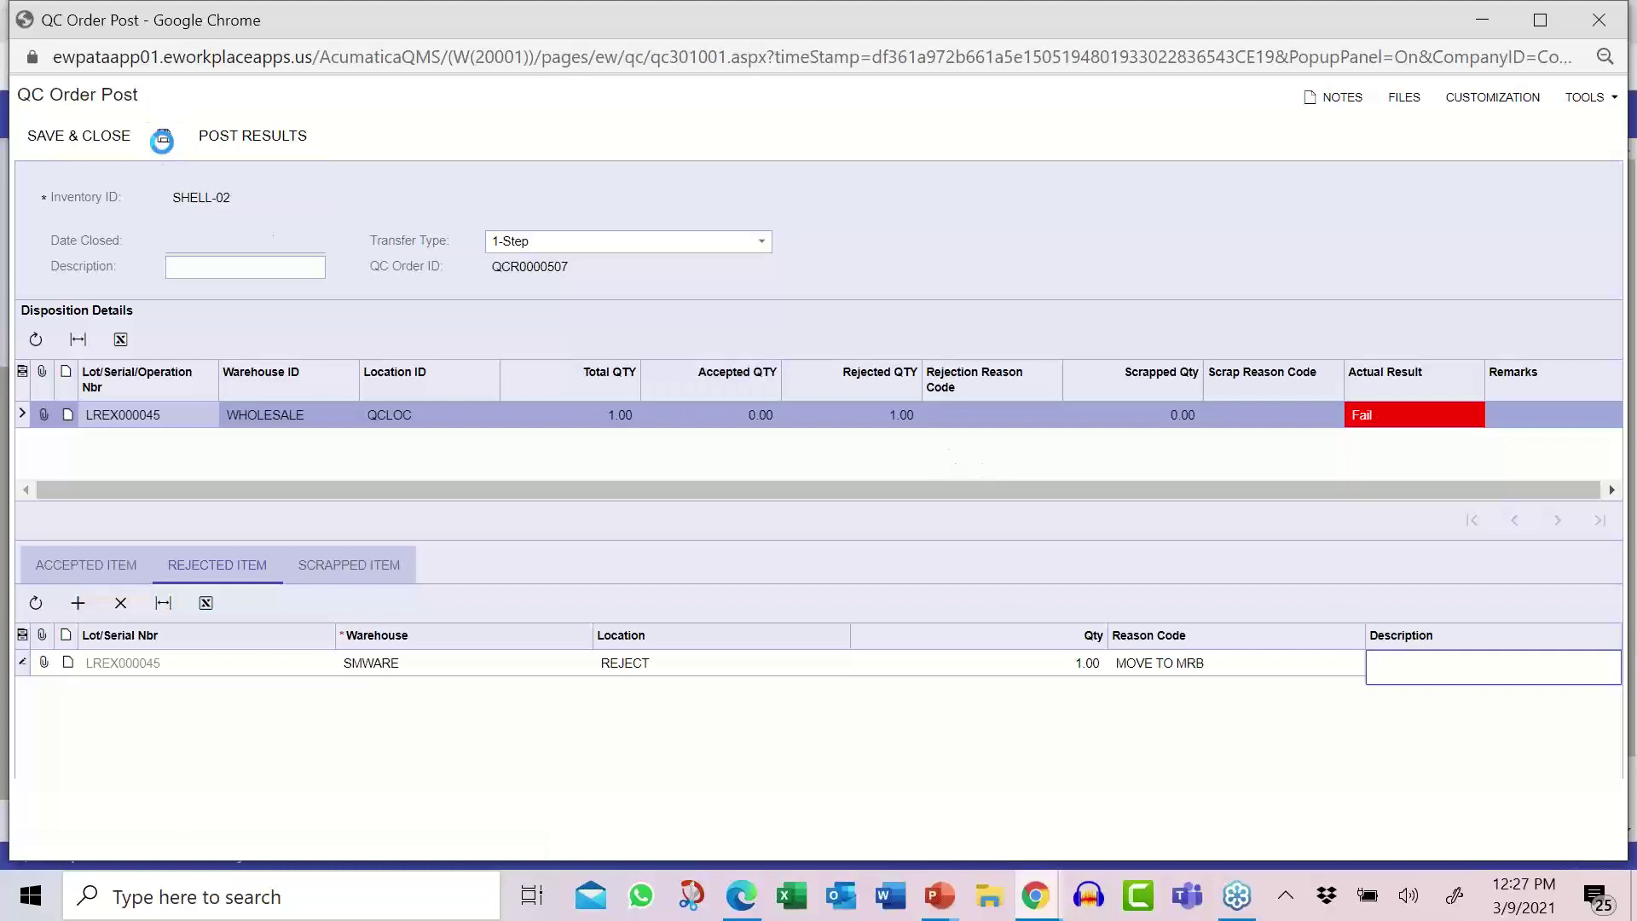
# - Post the disposition results and return to the QC order's document details
pyautogui.click(273, 138)
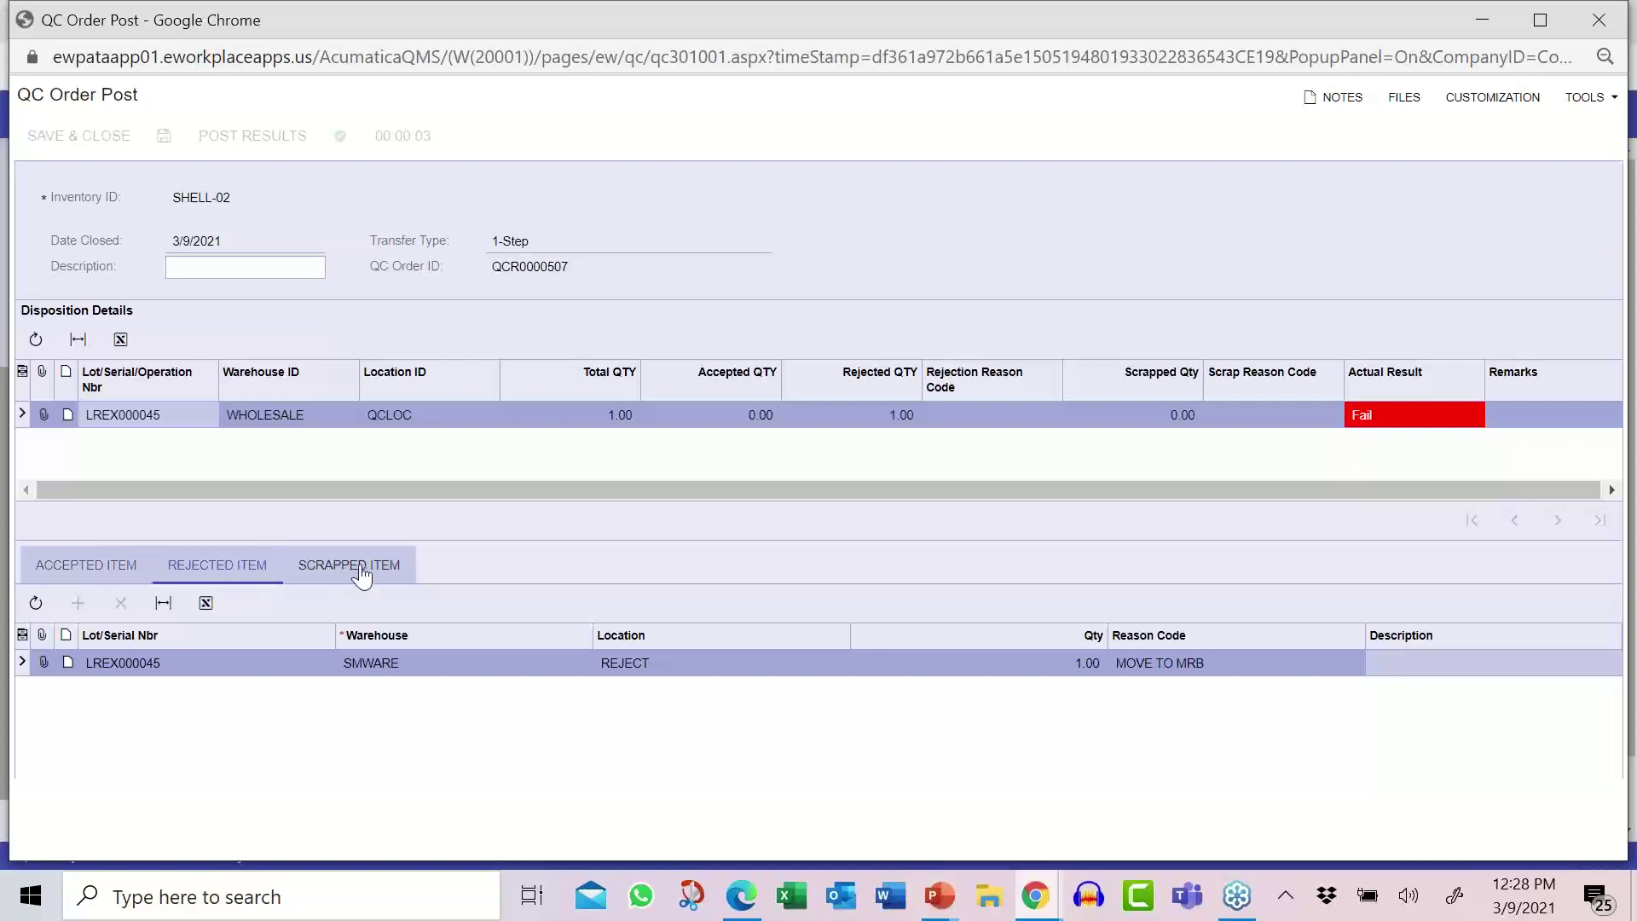
pyautogui.click(1600, 19)
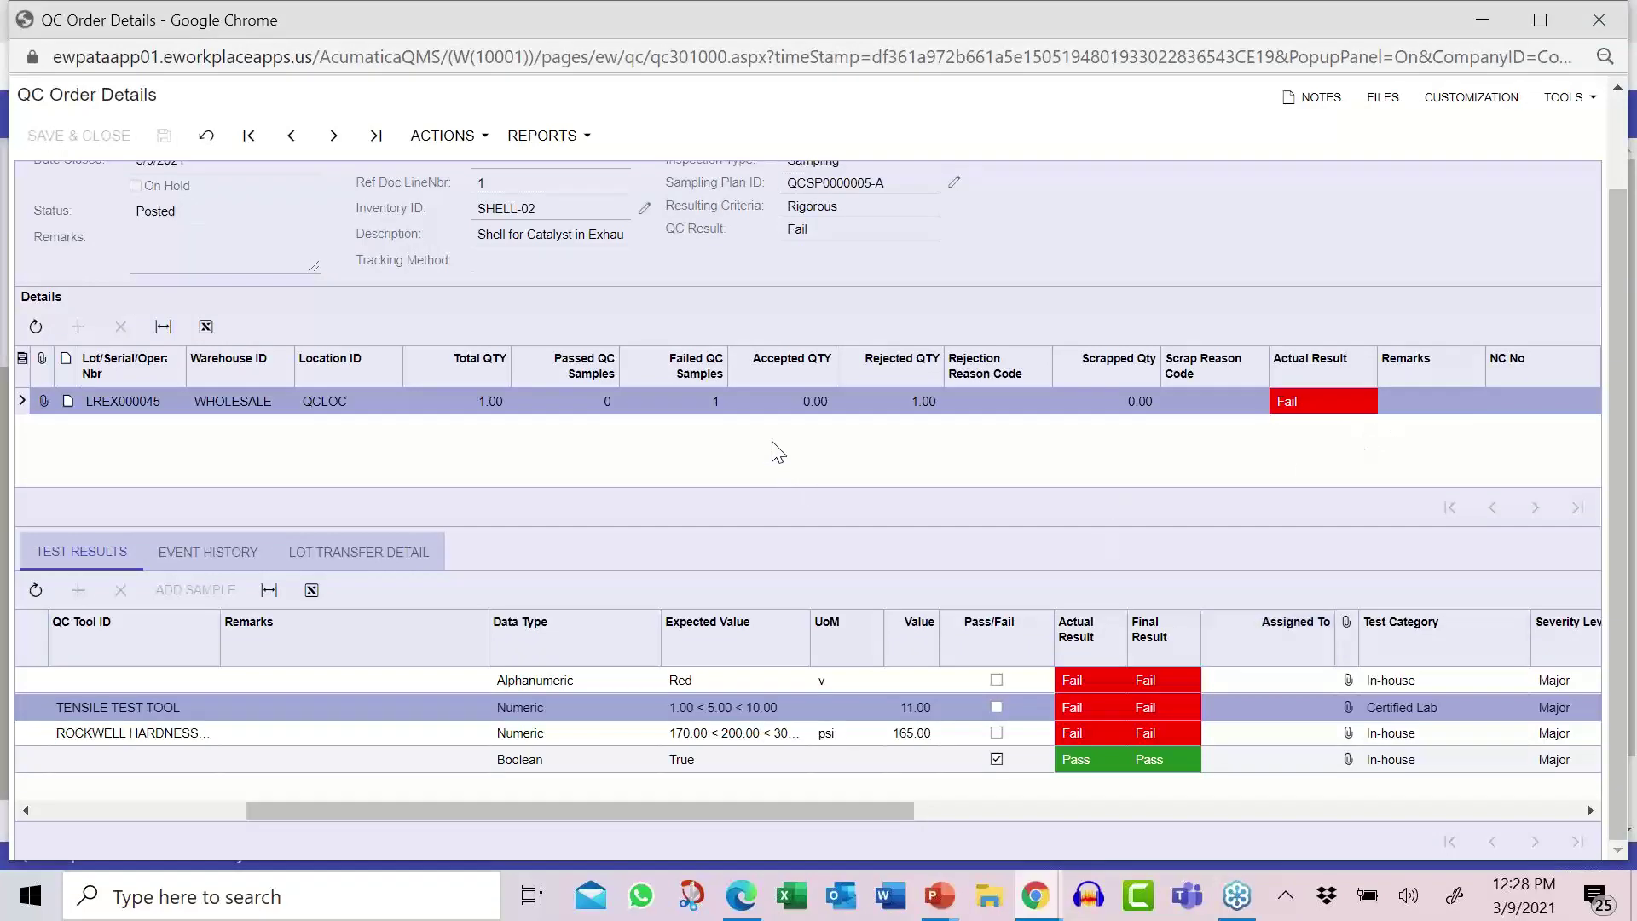
pyautogui.scroll(2, 775, 430)
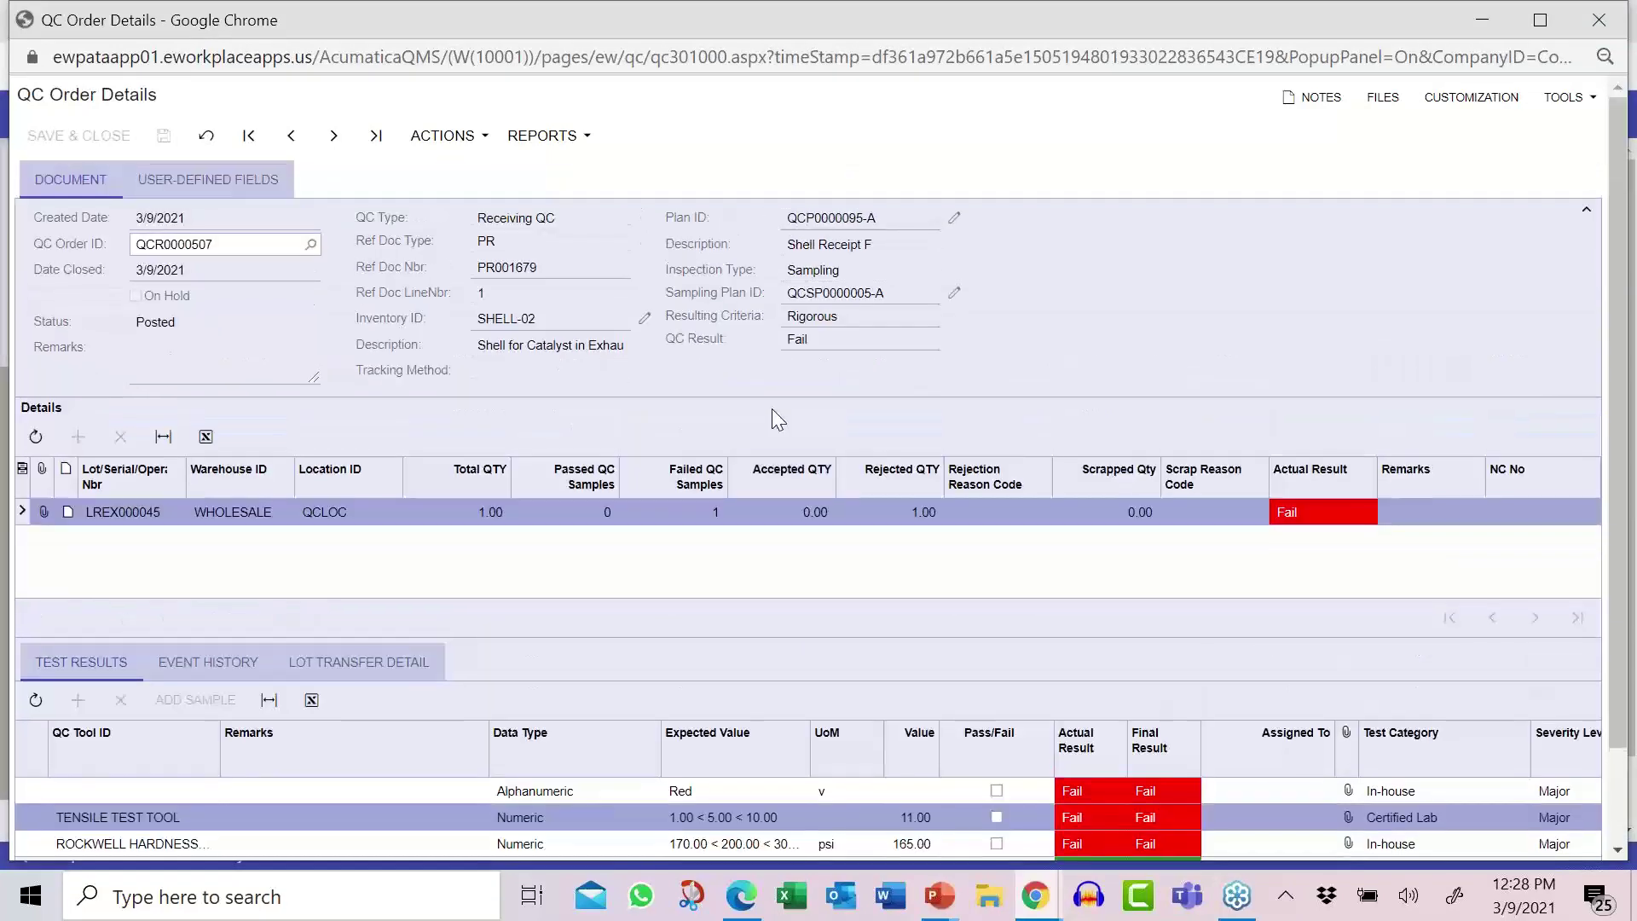
# - View the QC order's printable label reports and create an NC for the rejected lot
pyautogui.click(583, 137)
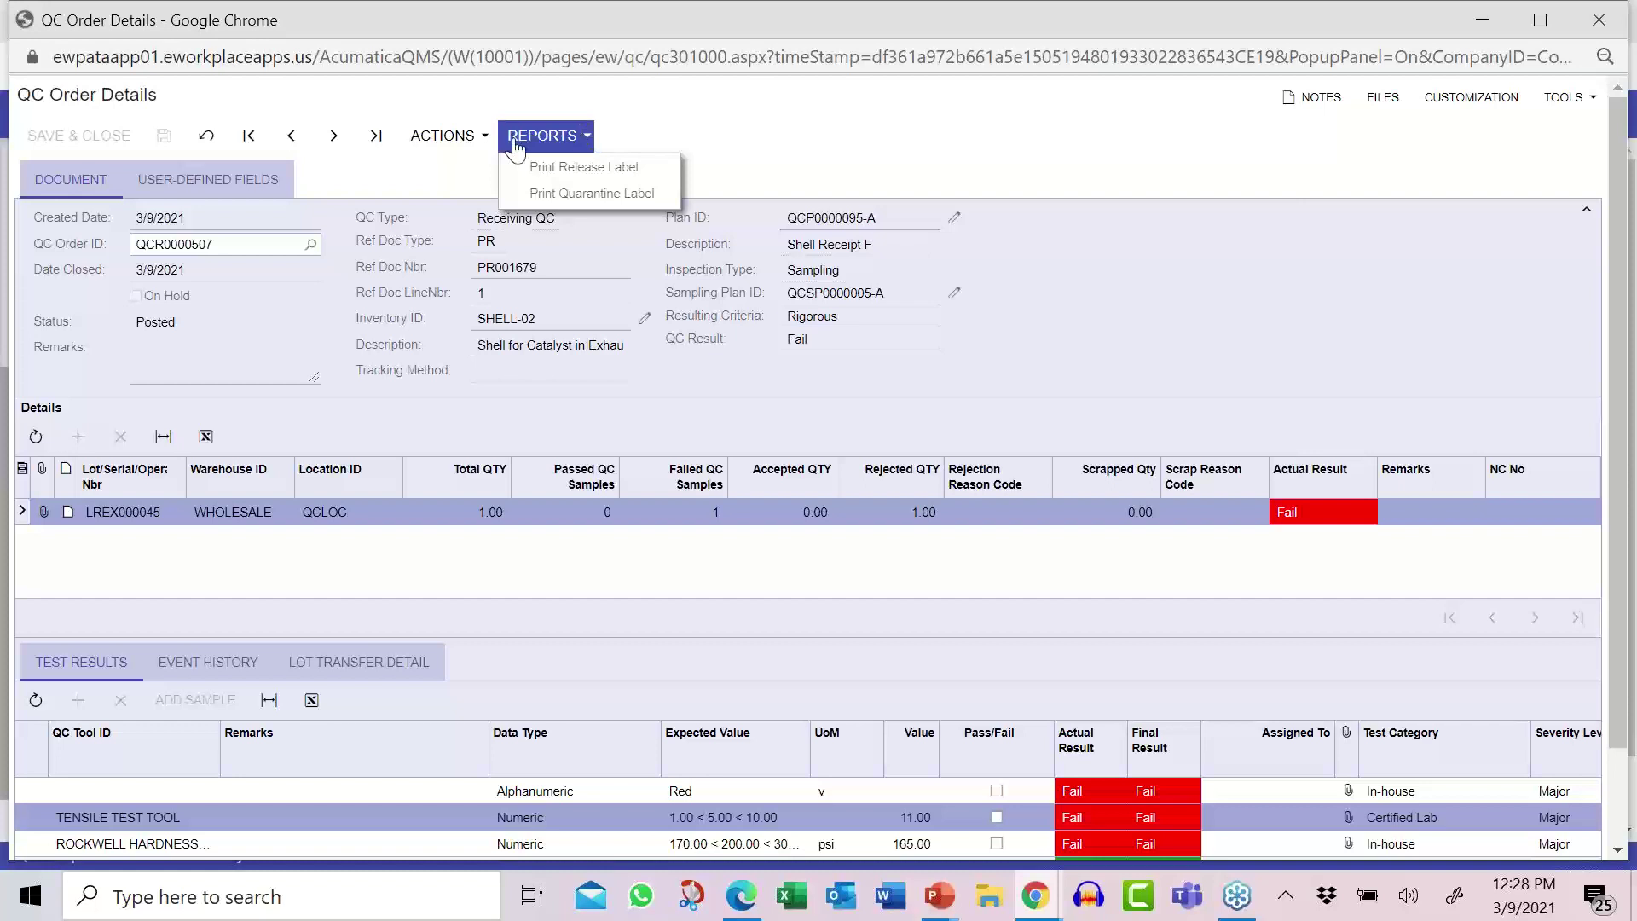
pyautogui.click(484, 141)
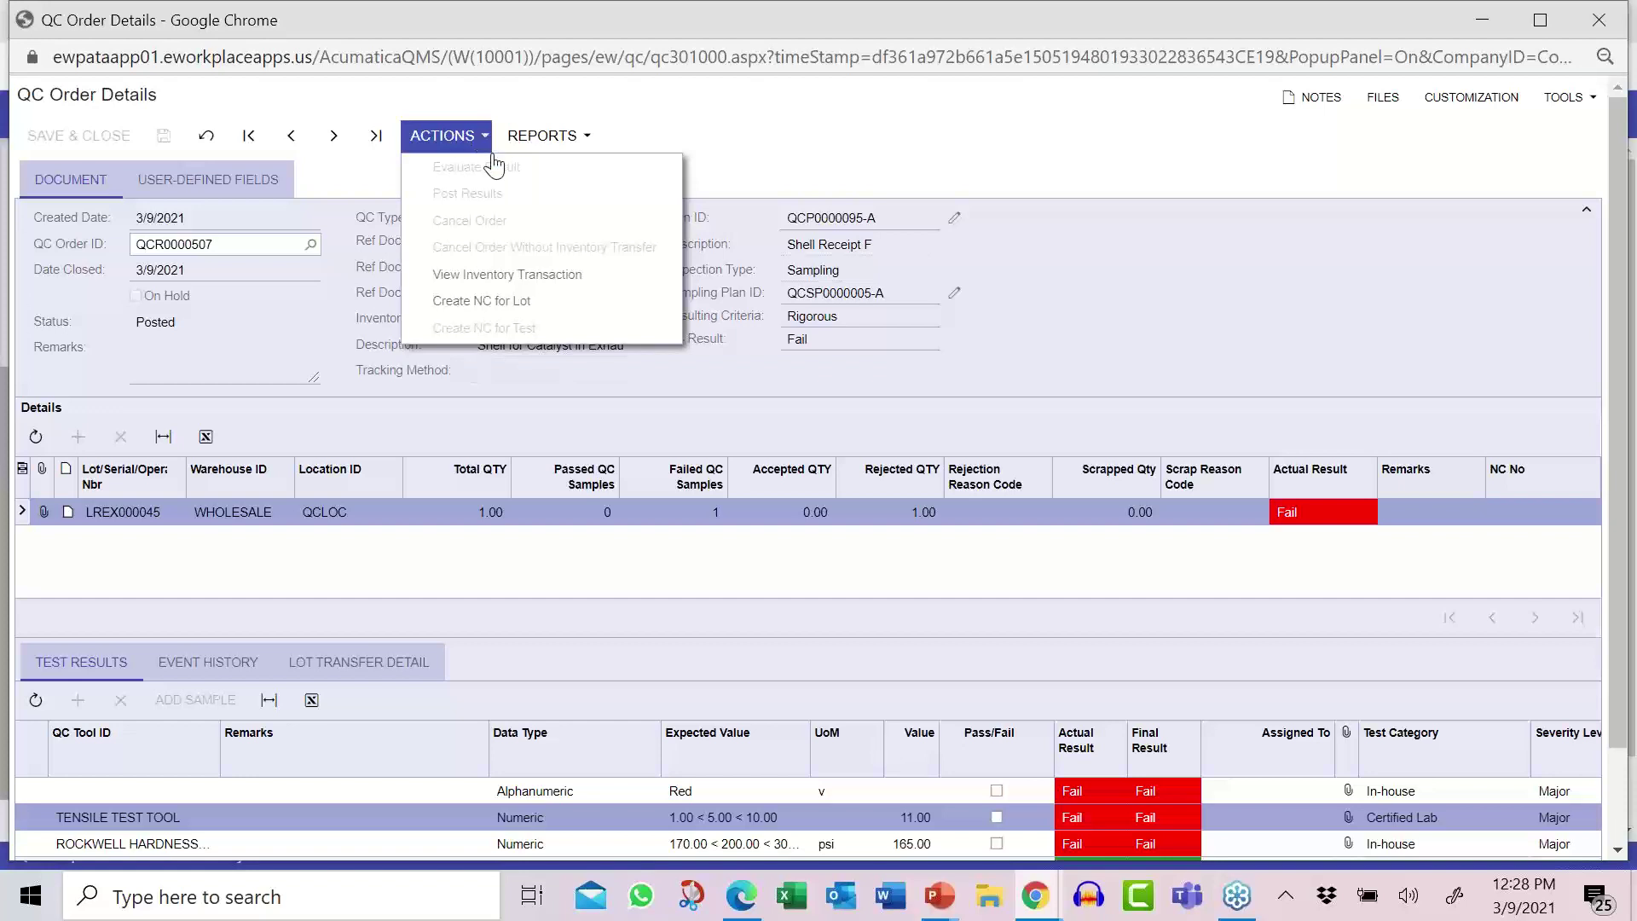
pyautogui.click(514, 300)
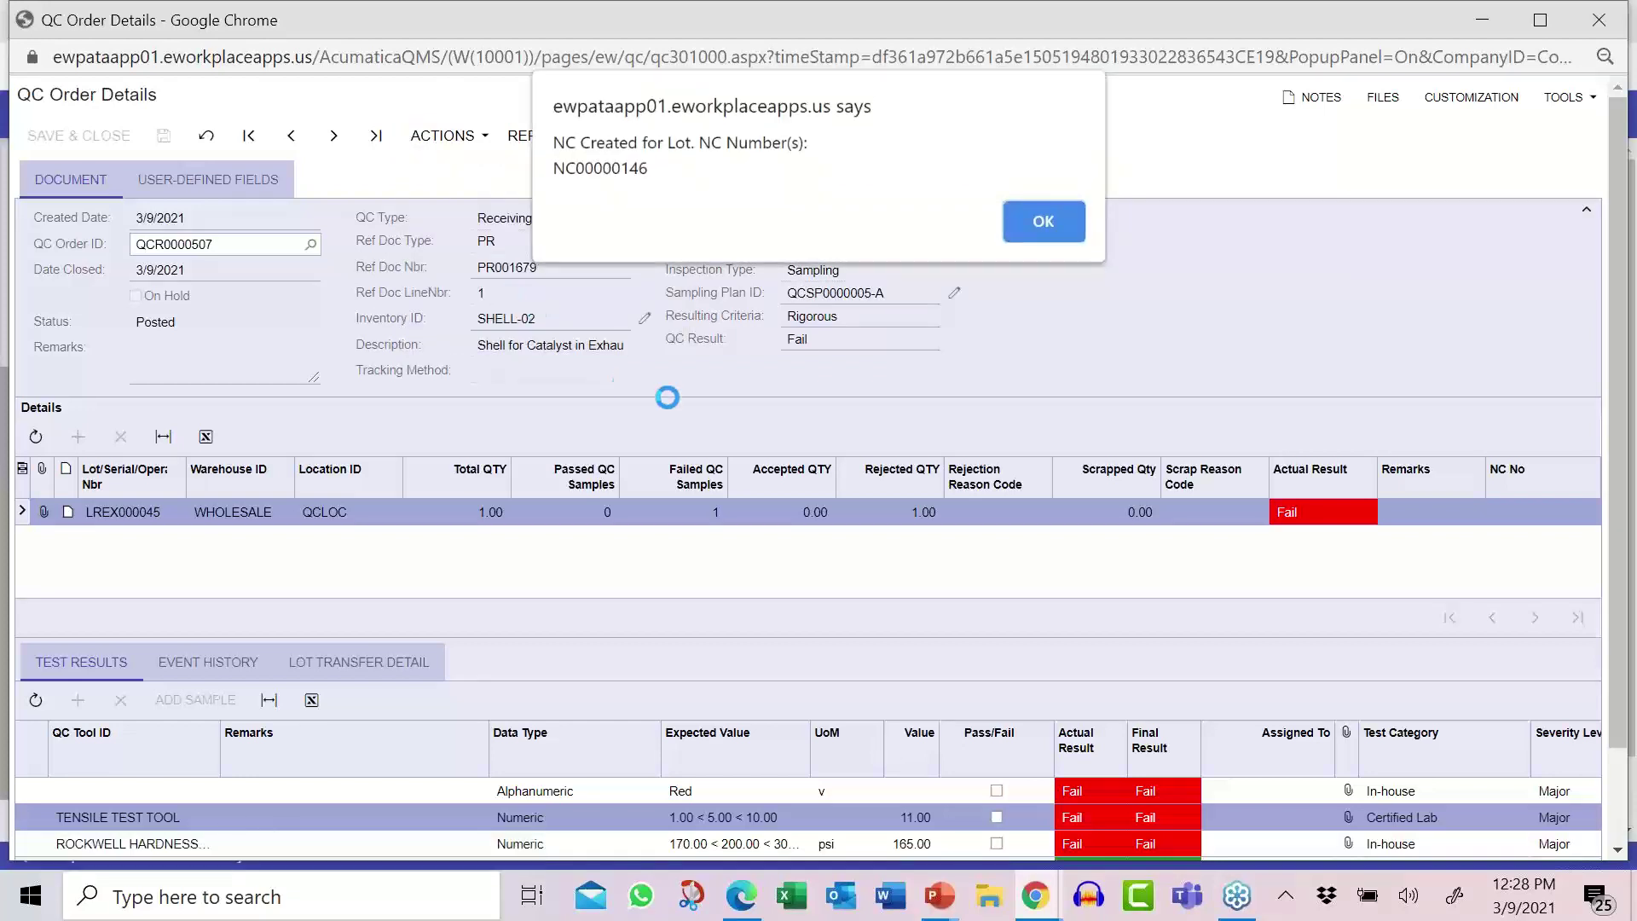
pyautogui.click(1065, 223)
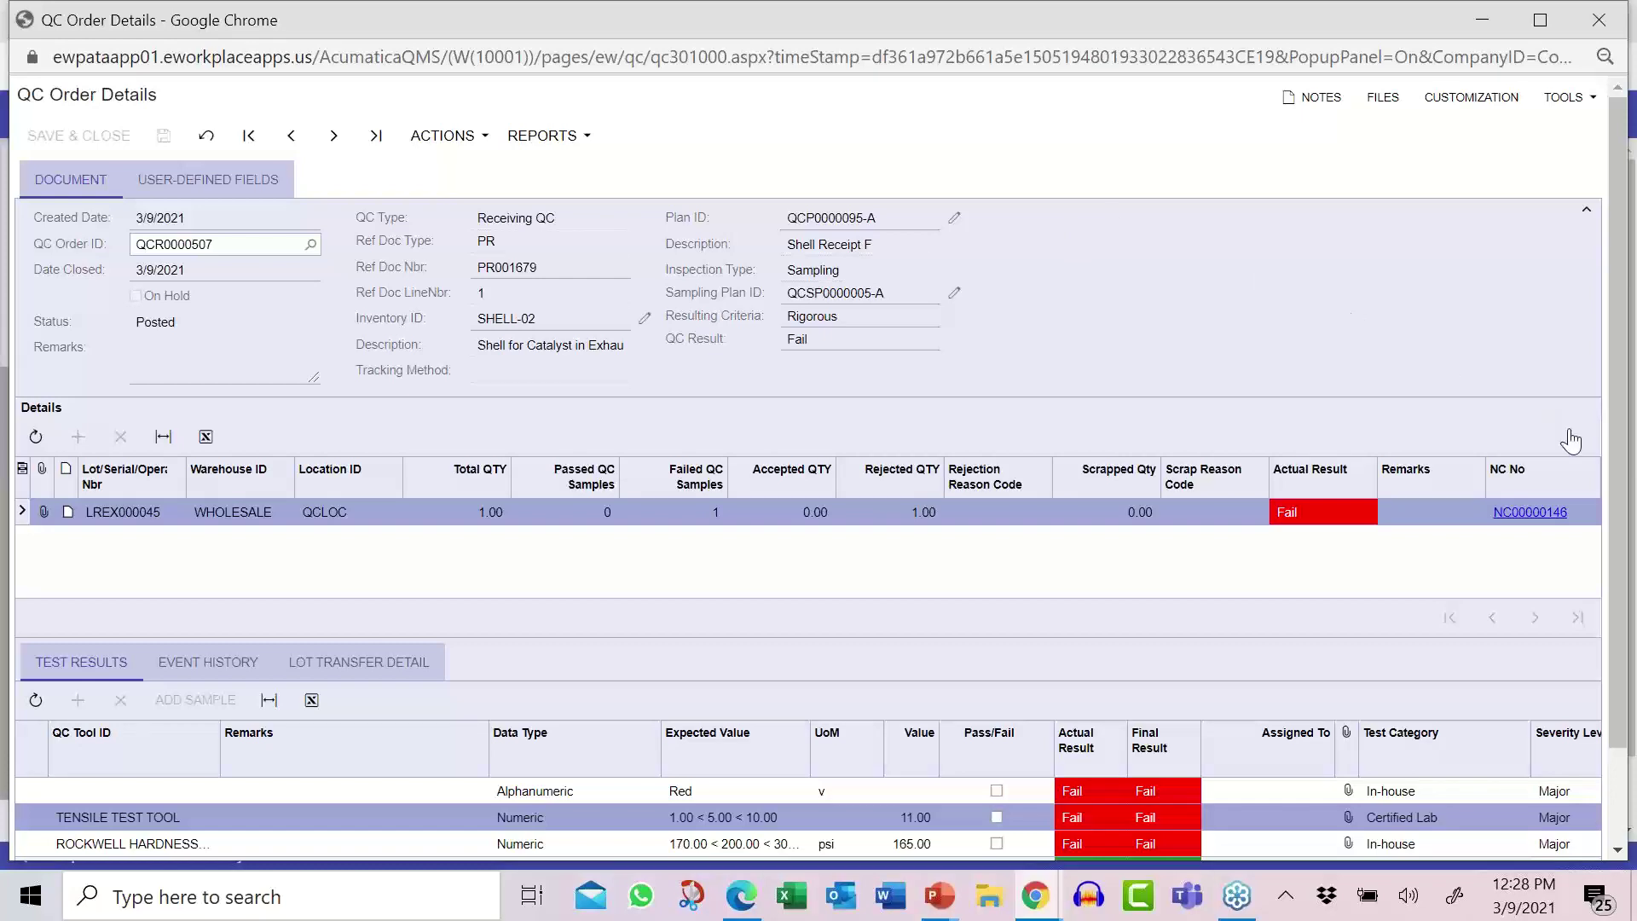
# - Open the NC linked to the rejected lot, mark its process as completed and save it
pyautogui.click(1538, 515)
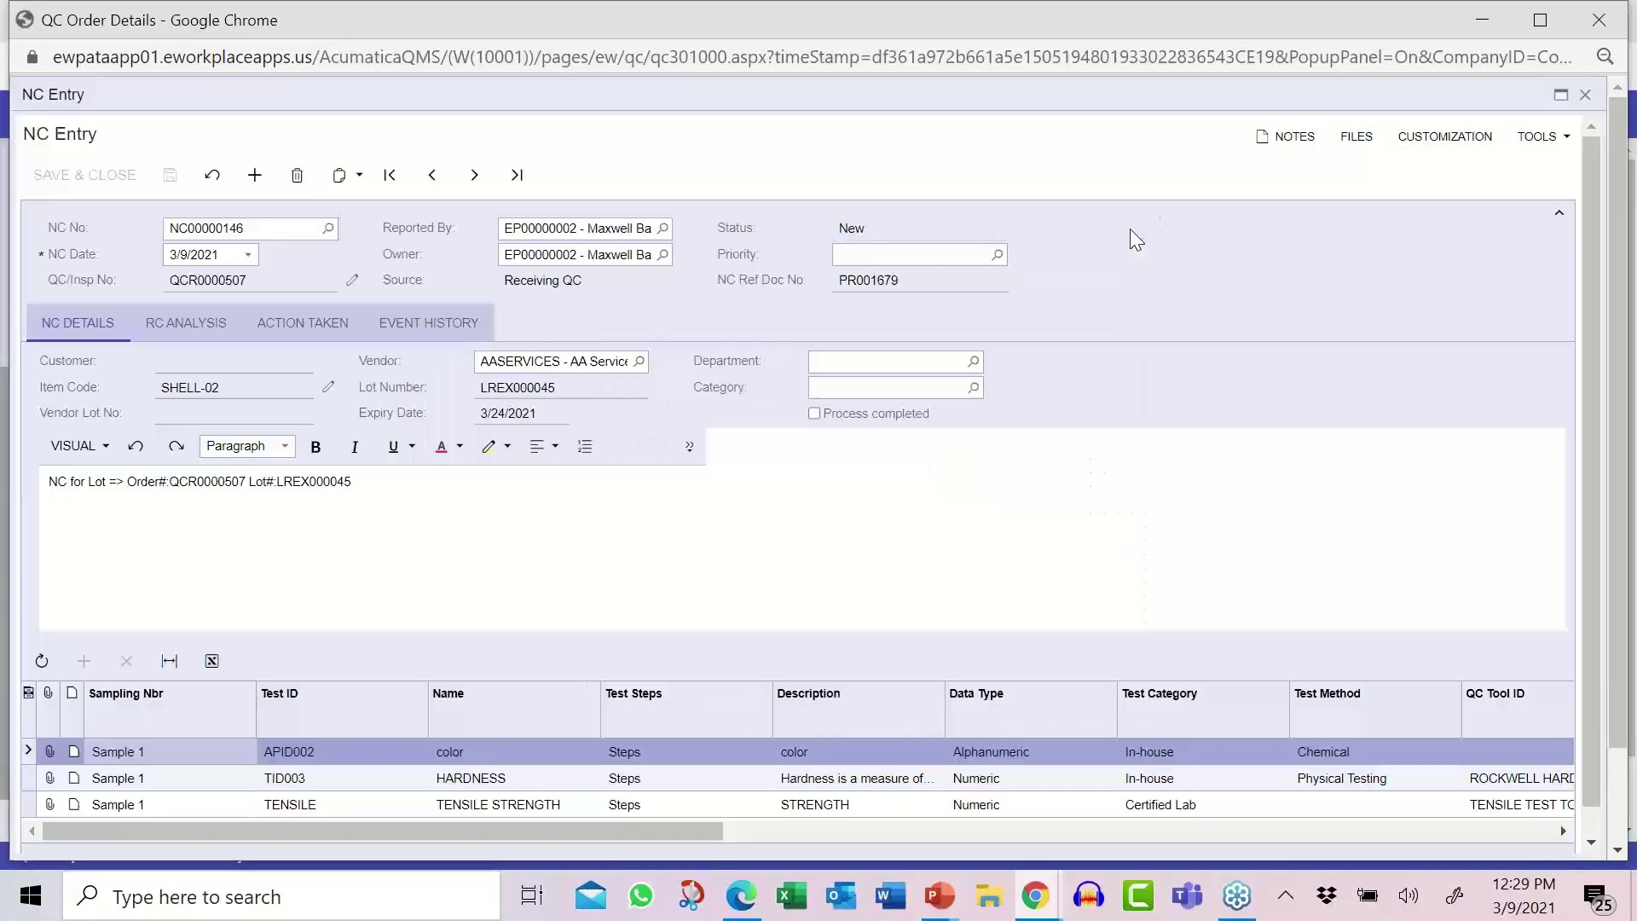
pyautogui.click(1130, 225)
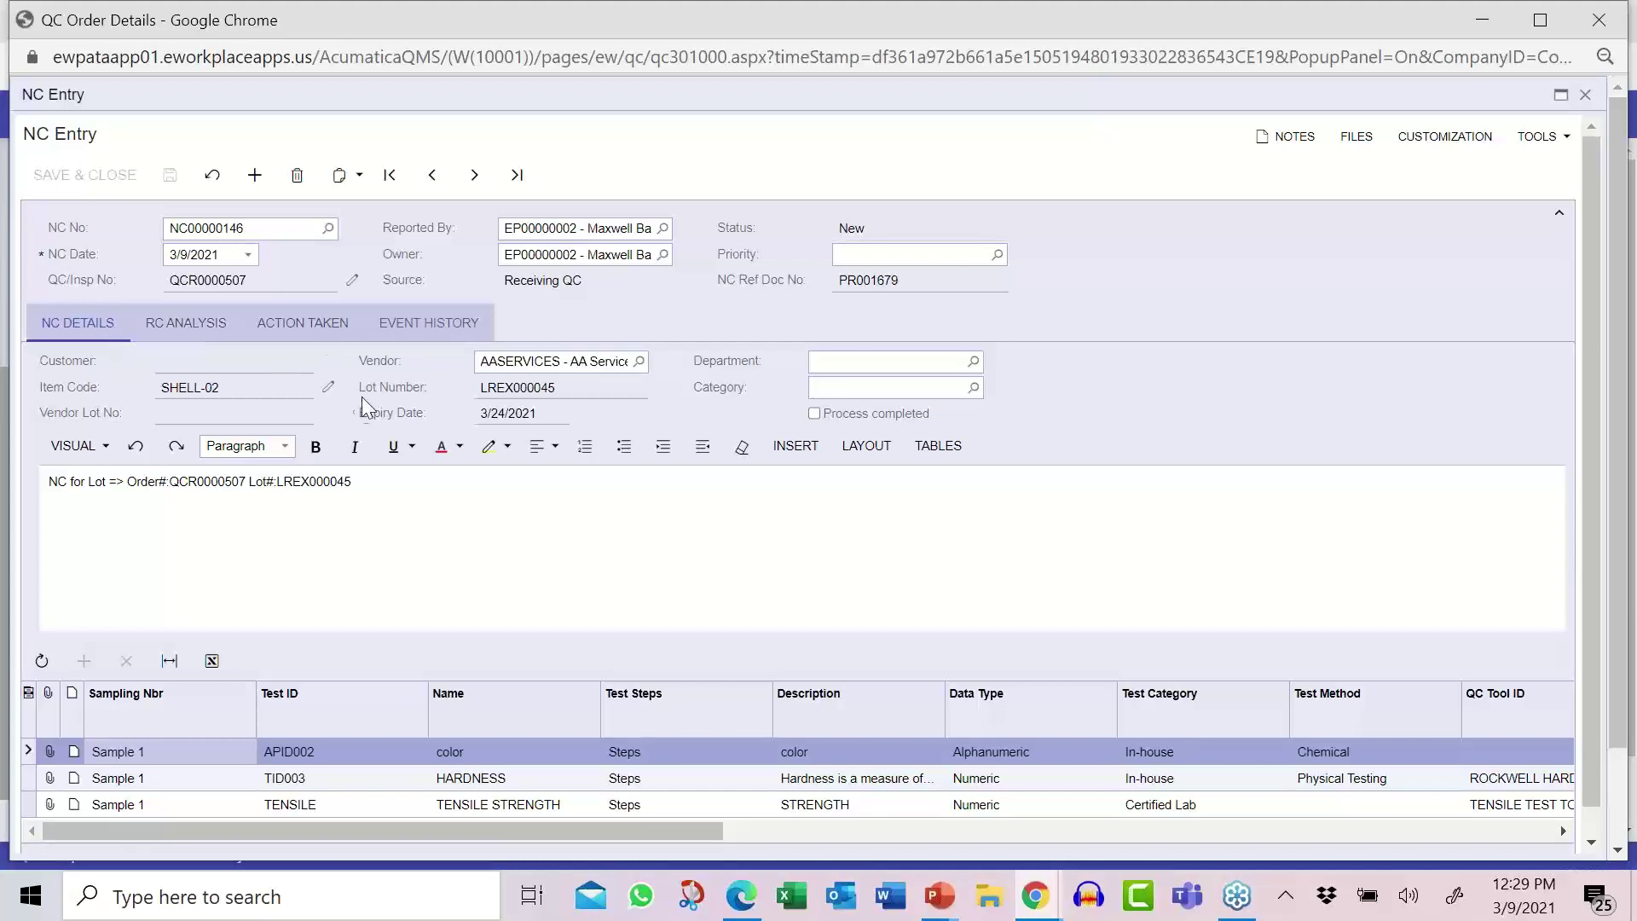
pyautogui.moveTo(677, 817); pyautogui.dragTo(547, 832)
pyautogui.click(814, 413)
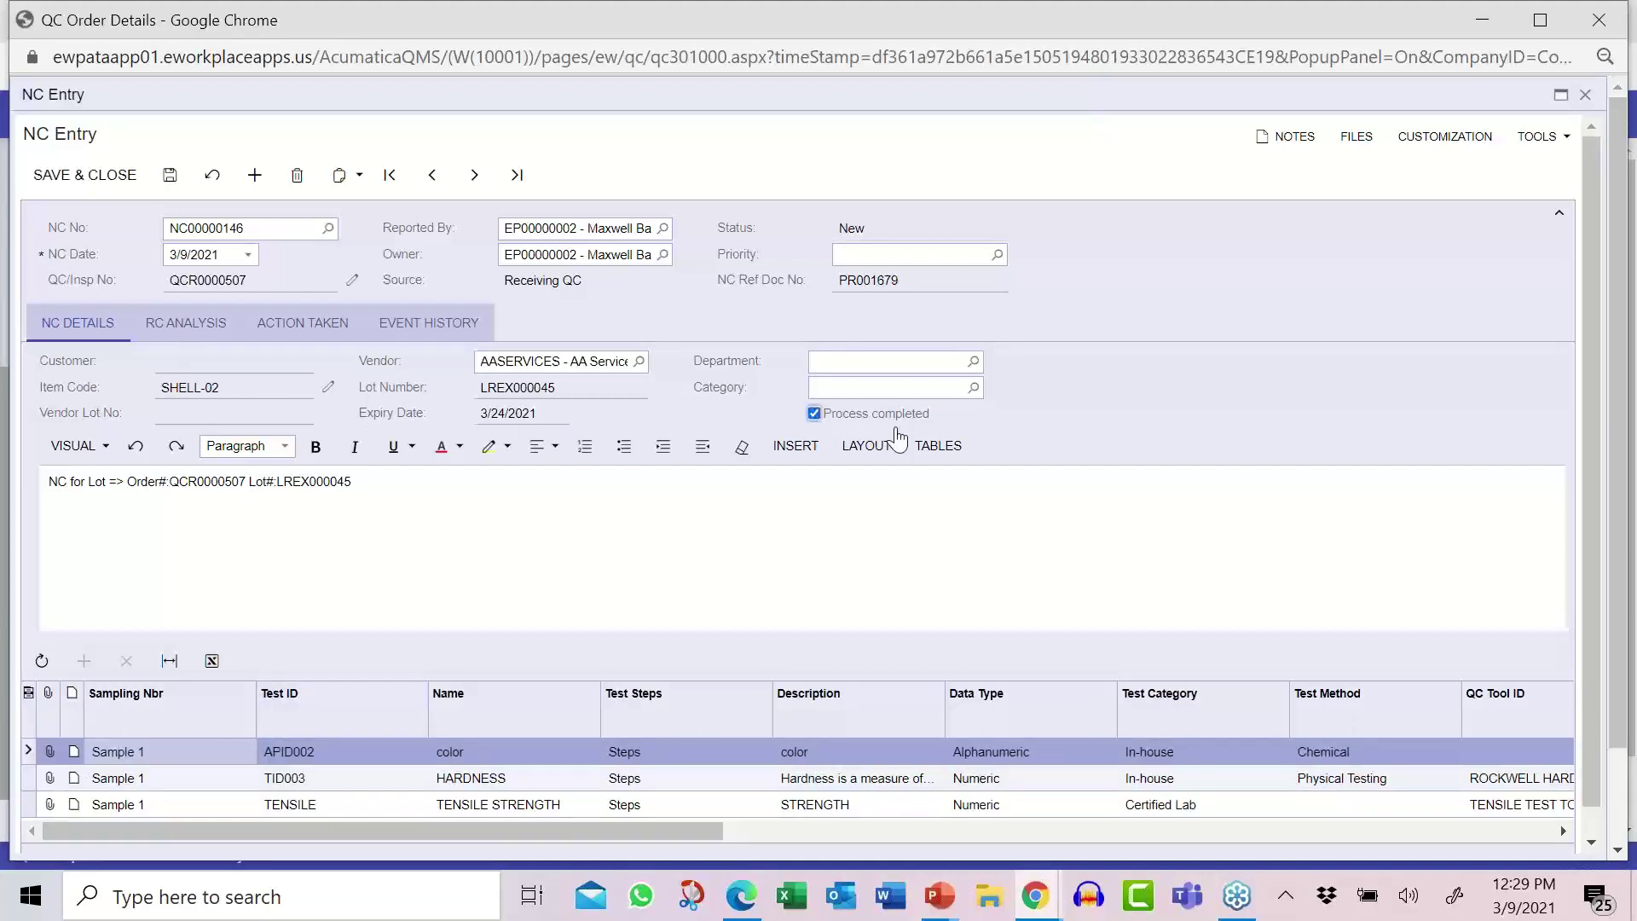
pyautogui.click(171, 175)
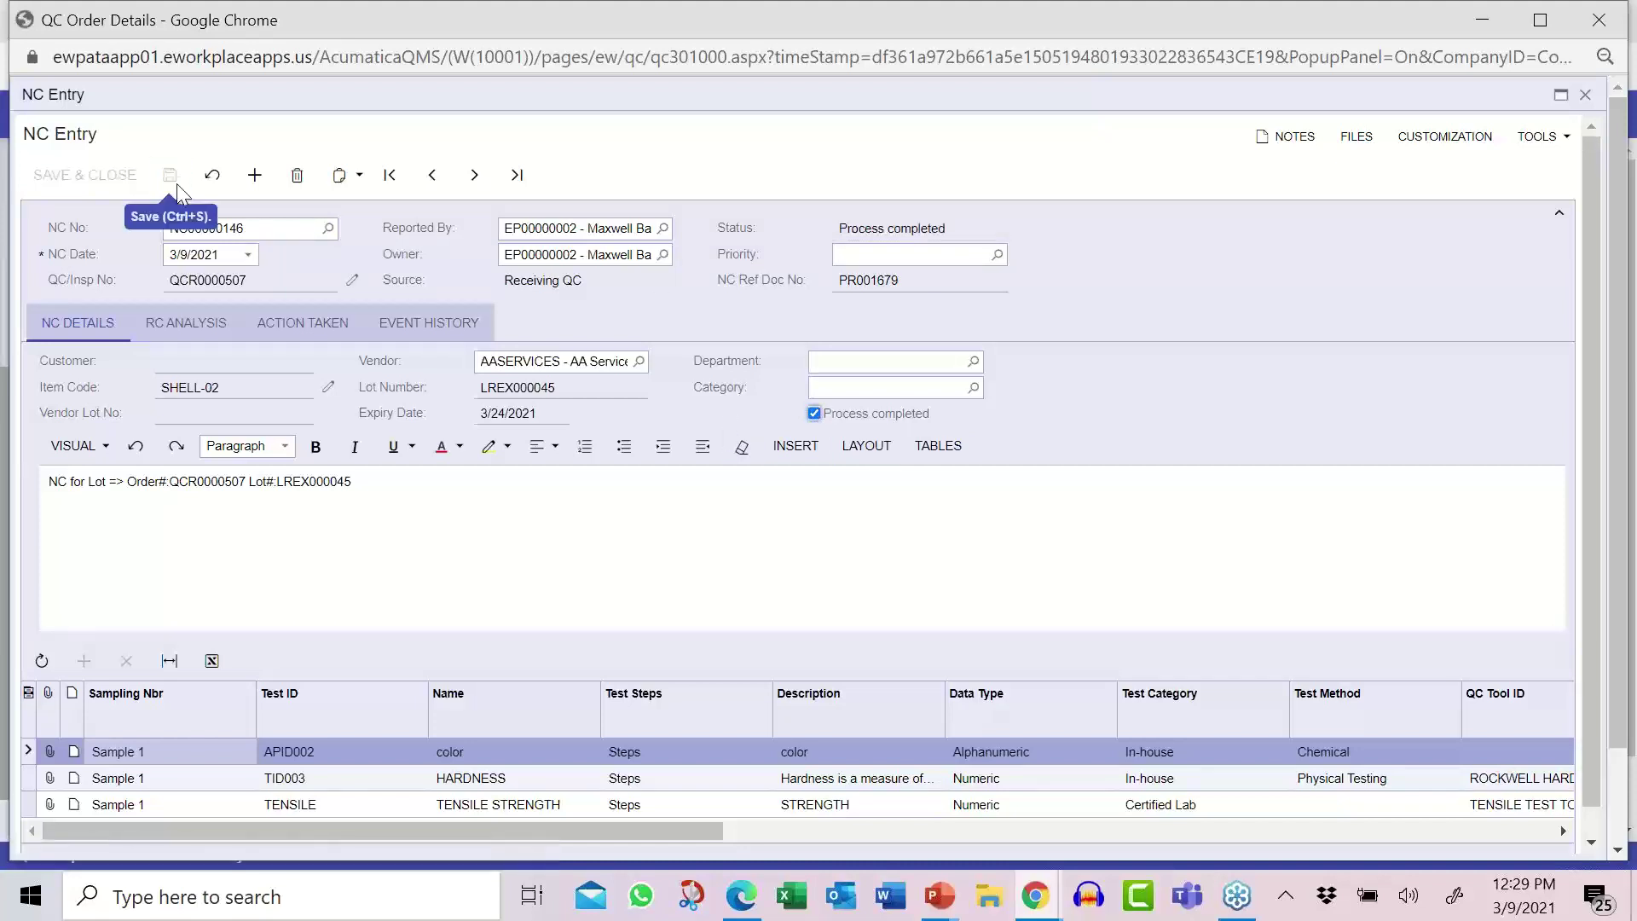
# - Add Chemical Reaction as a root cause in the NC's root cause analysis
pyautogui.click(180, 326)
pyautogui.click(146, 368)
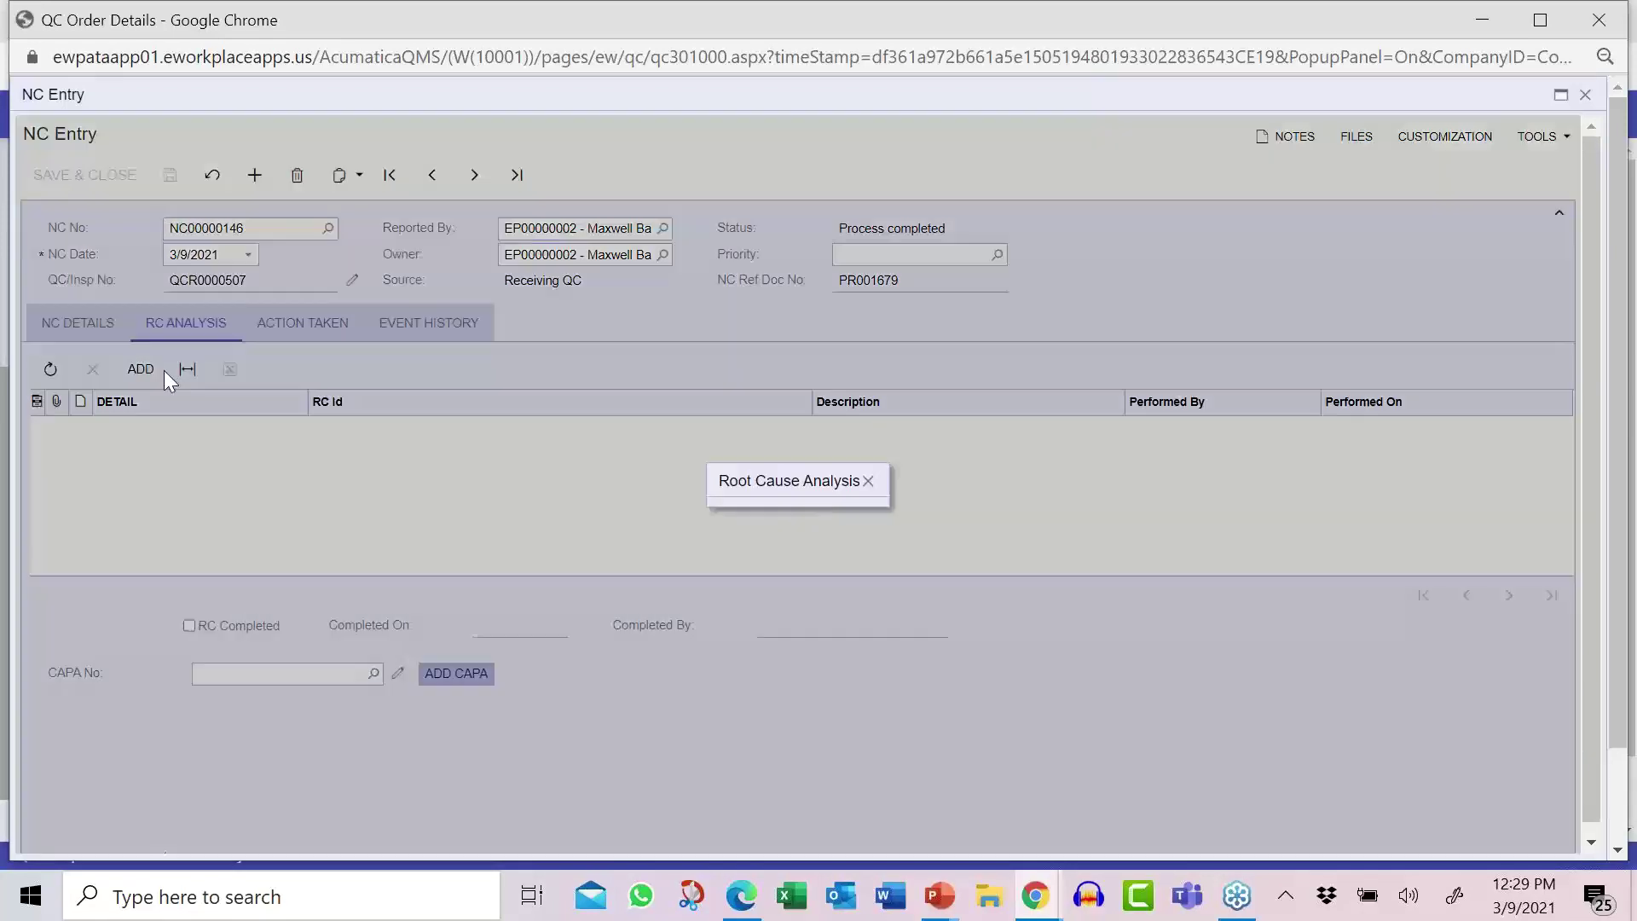
pyautogui.click(366, 351)
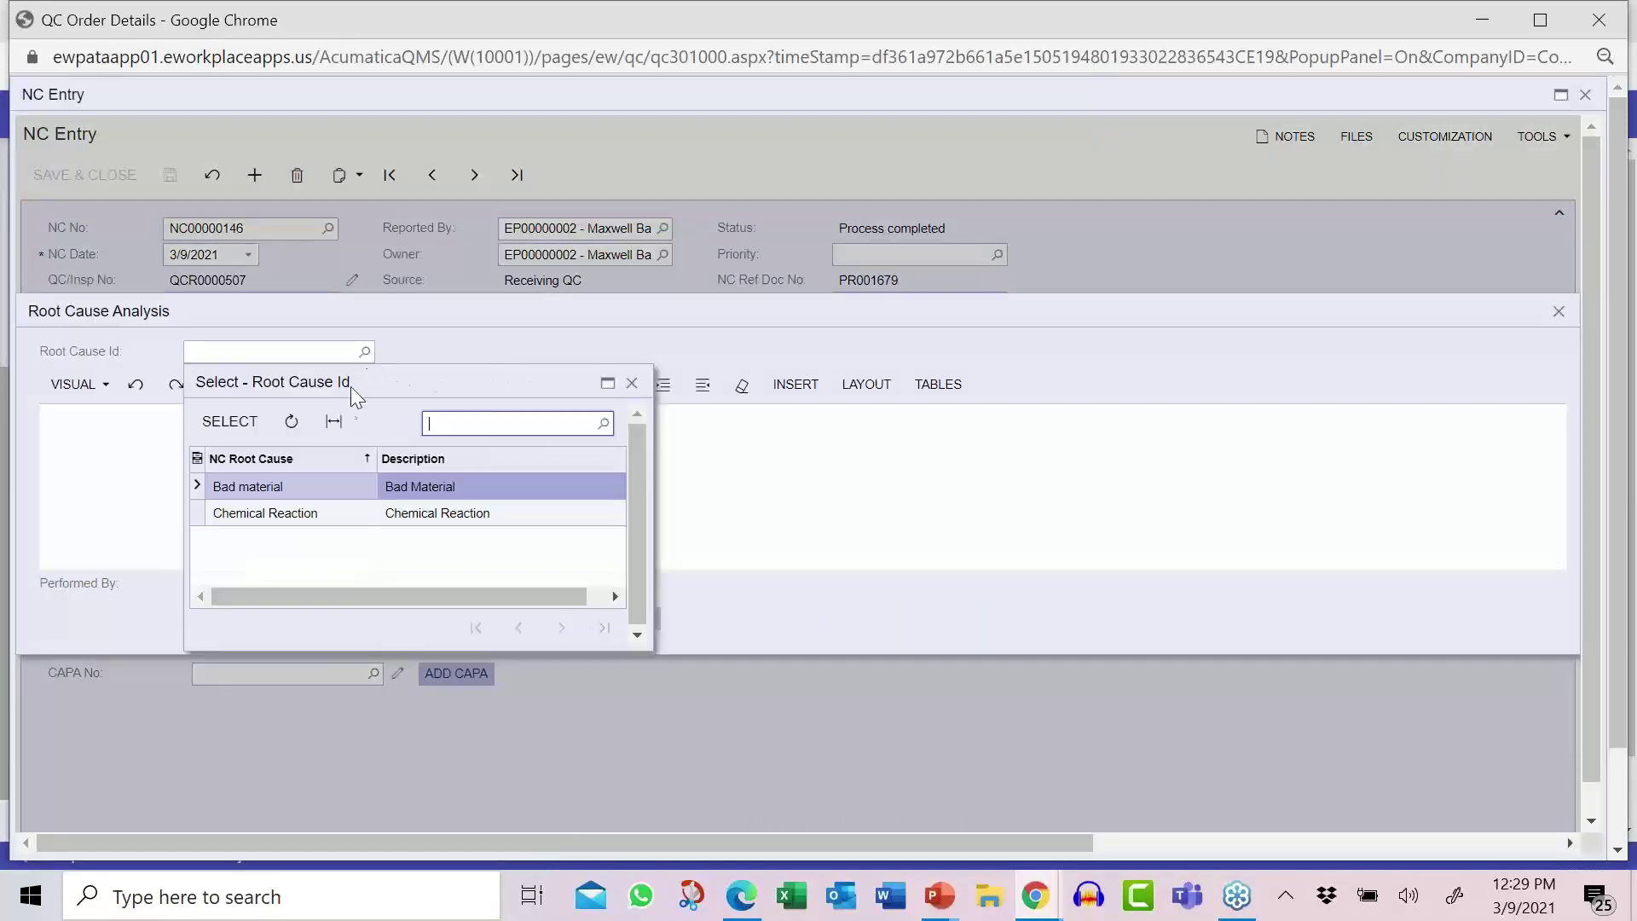
pyautogui.click(289, 514)
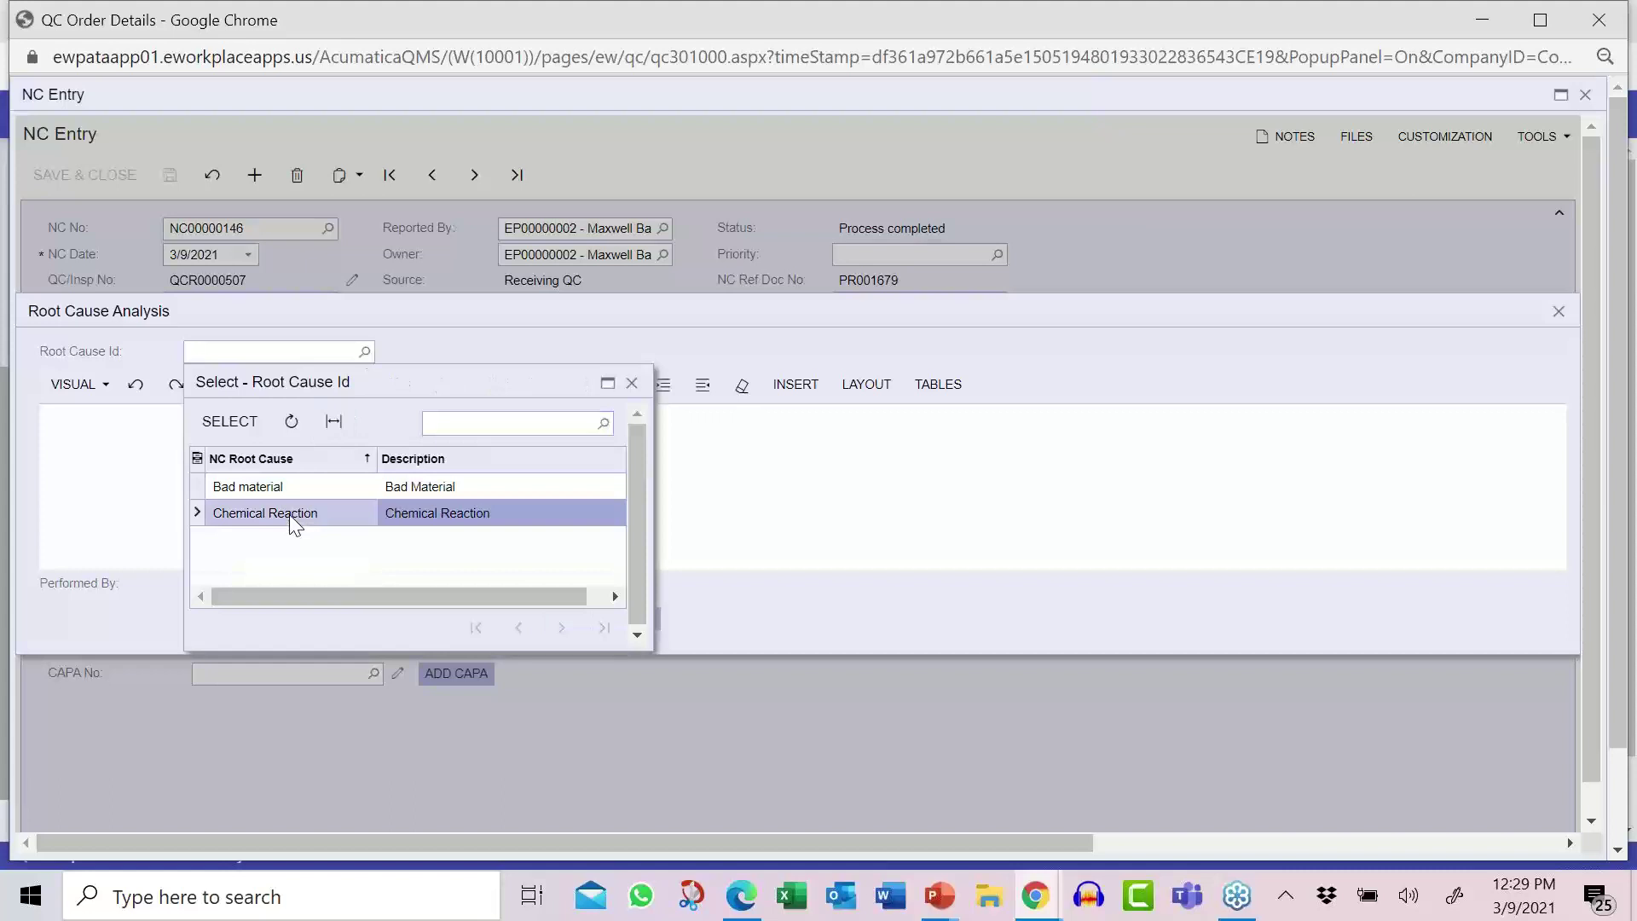
pyautogui.click(229, 421)
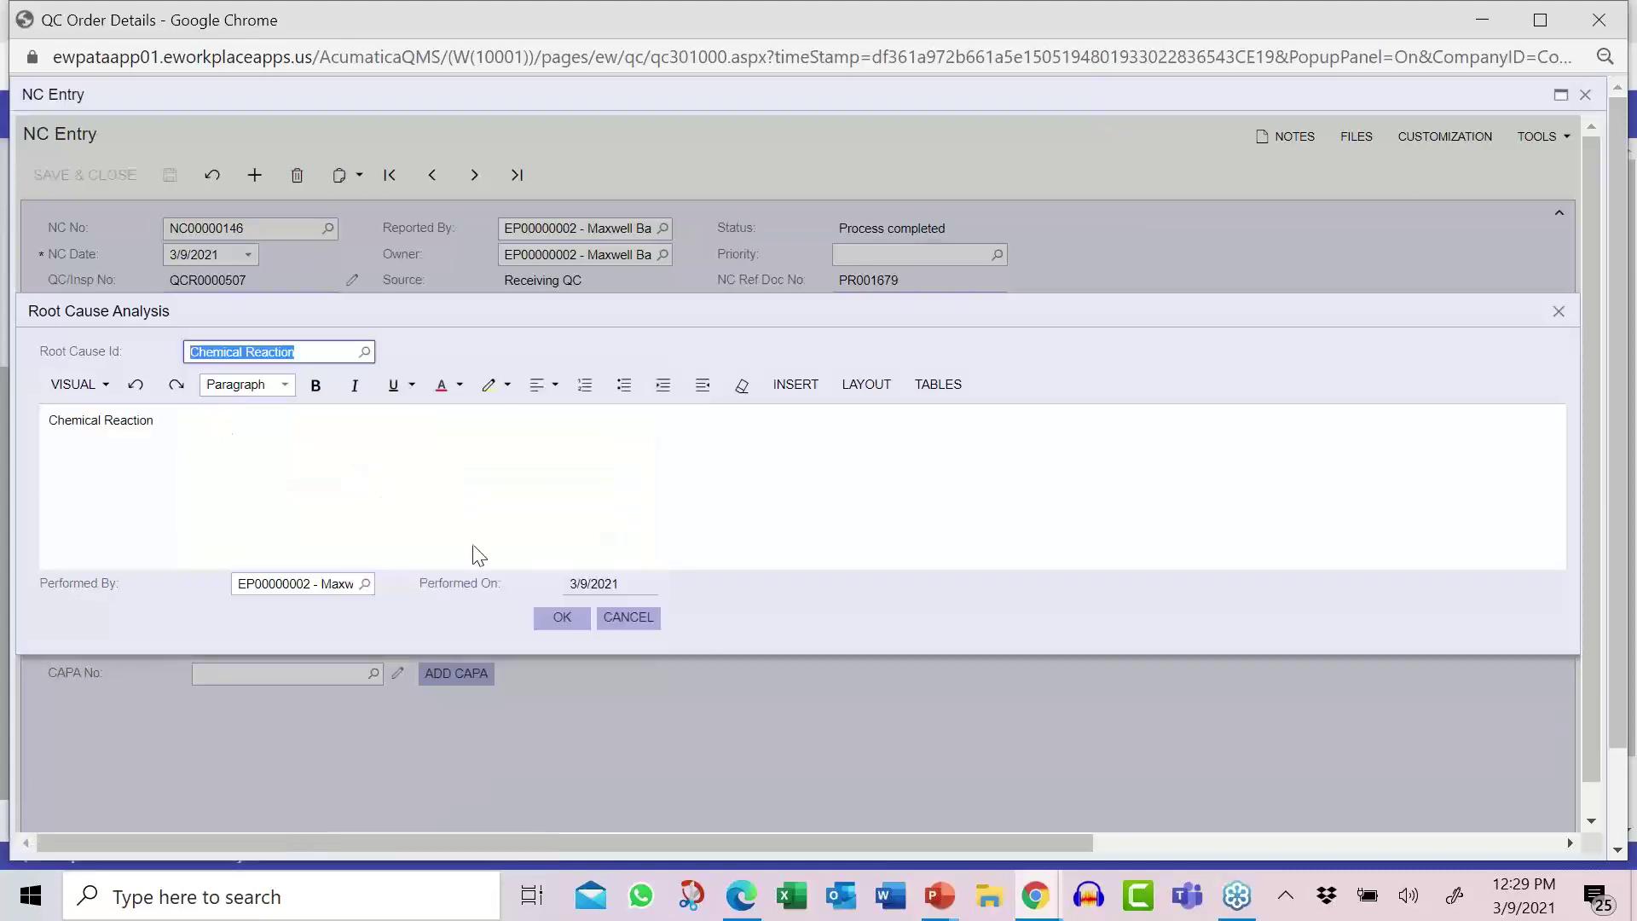
pyautogui.click(560, 616)
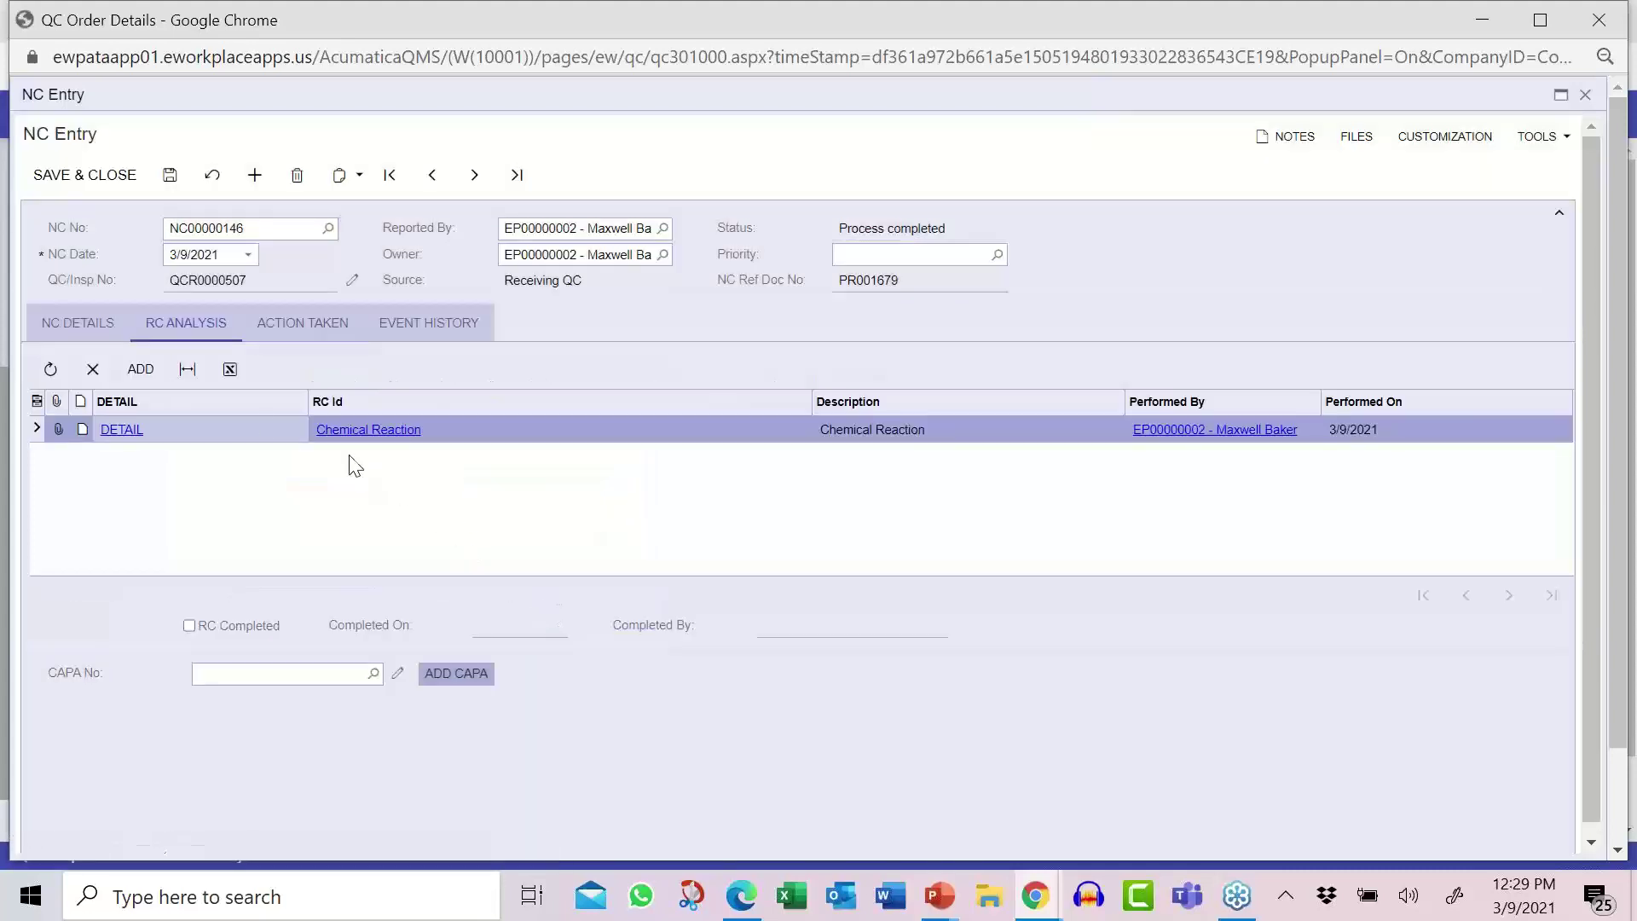
# - Add a second root cause described as "Rust", mark the root cause analysis as completed and save the NC
pyautogui.click(141, 370)
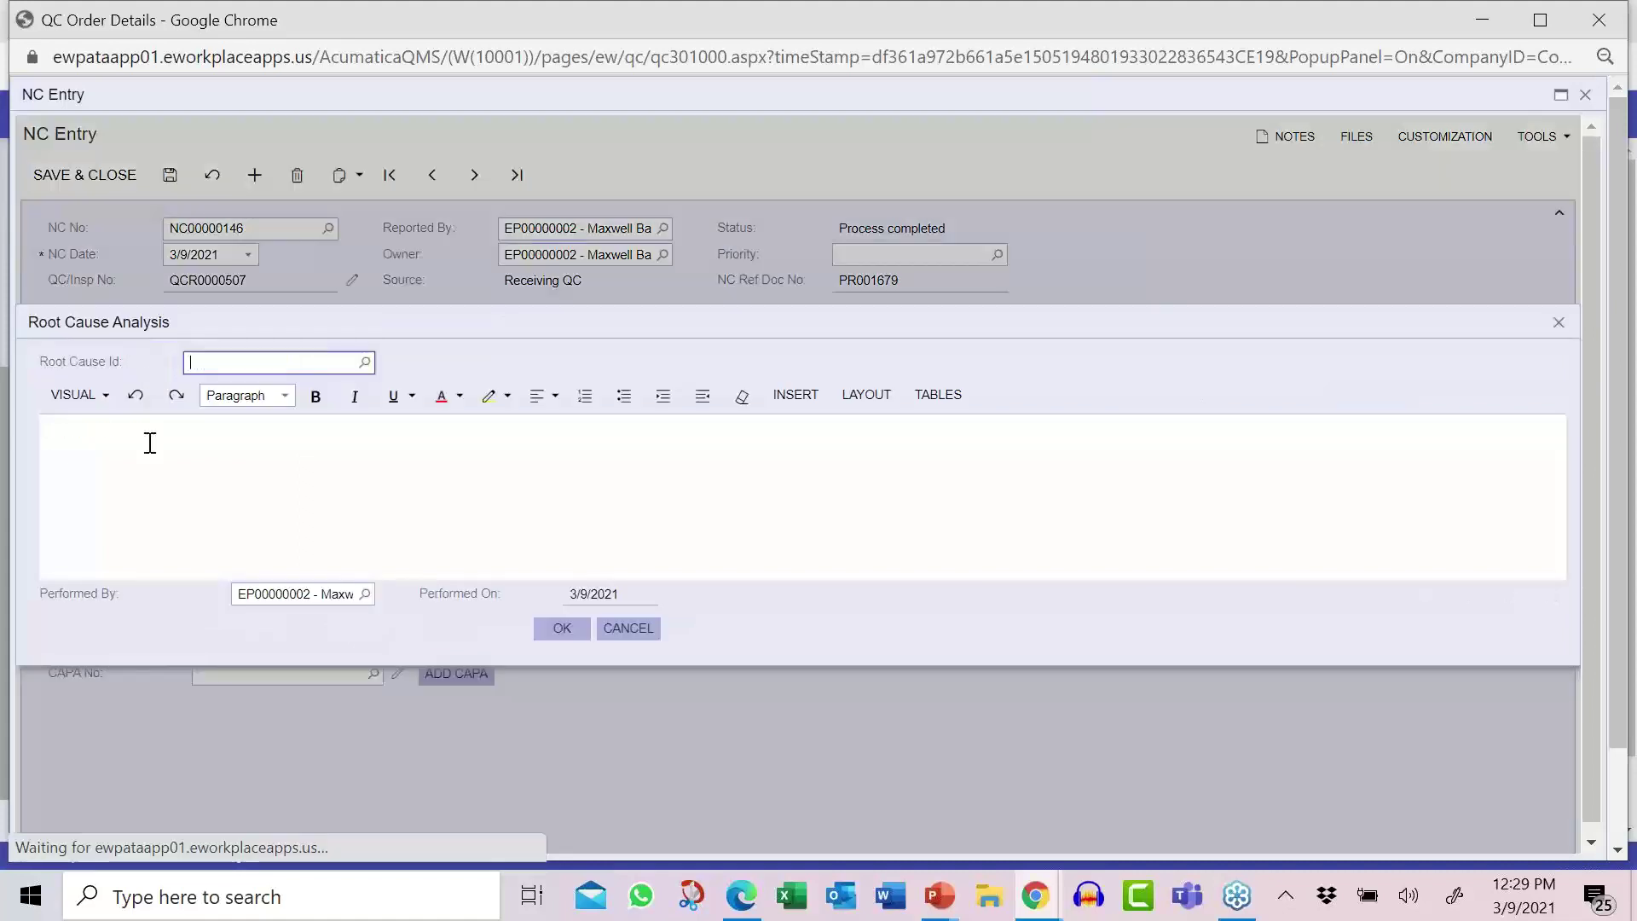
pyautogui.click(151, 444)
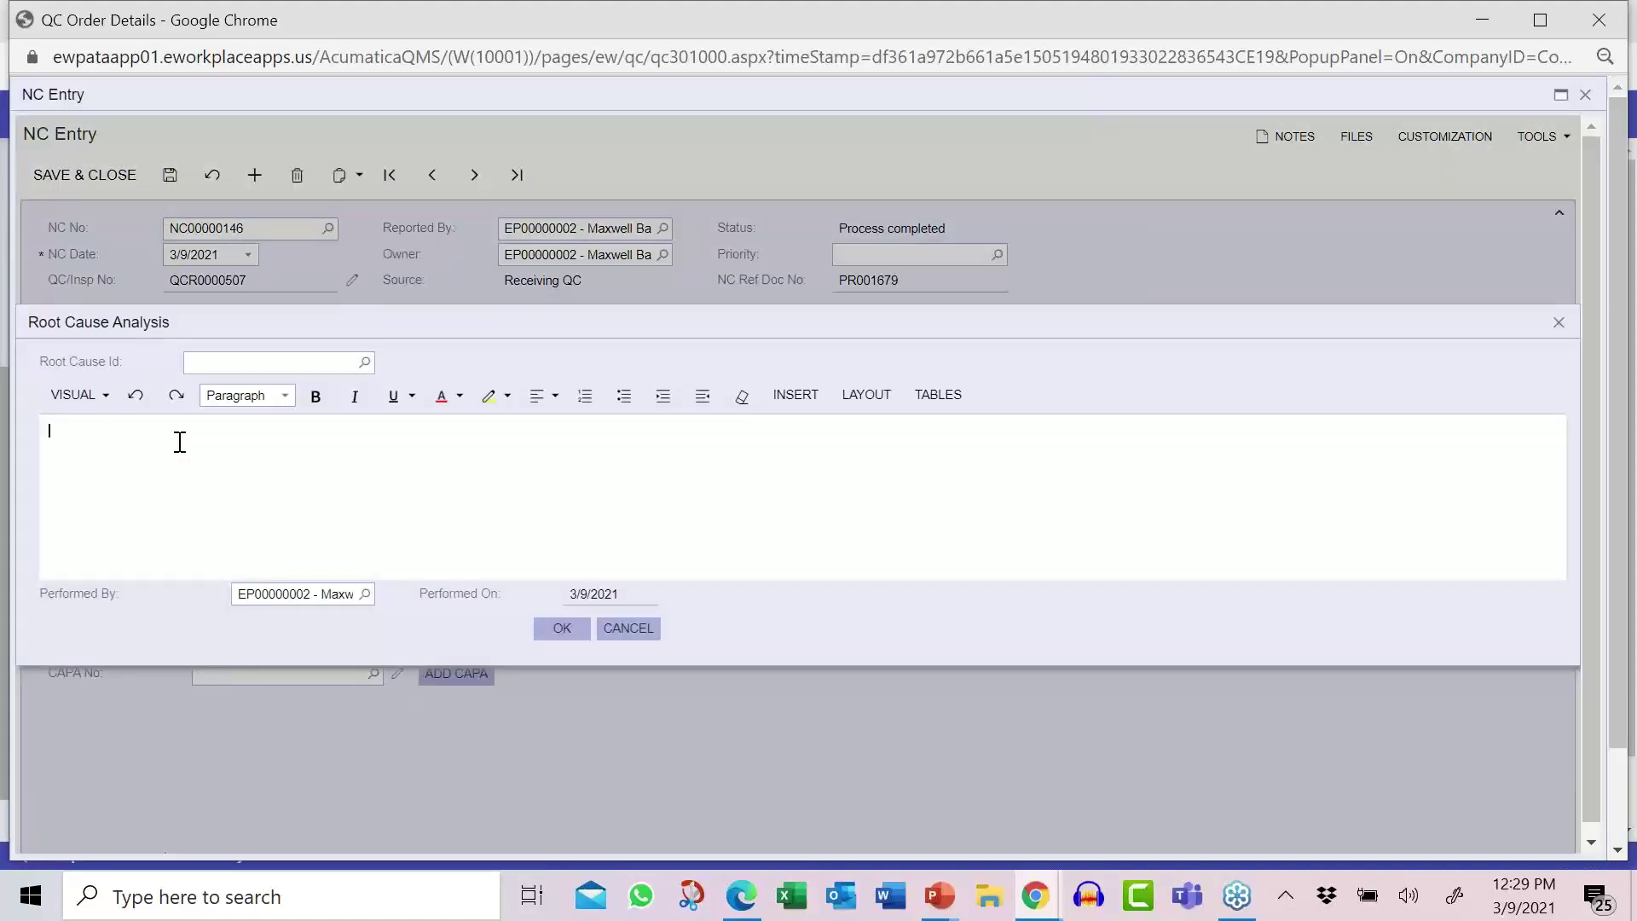
pyautogui.write('Rust')
pyautogui.click(564, 629)
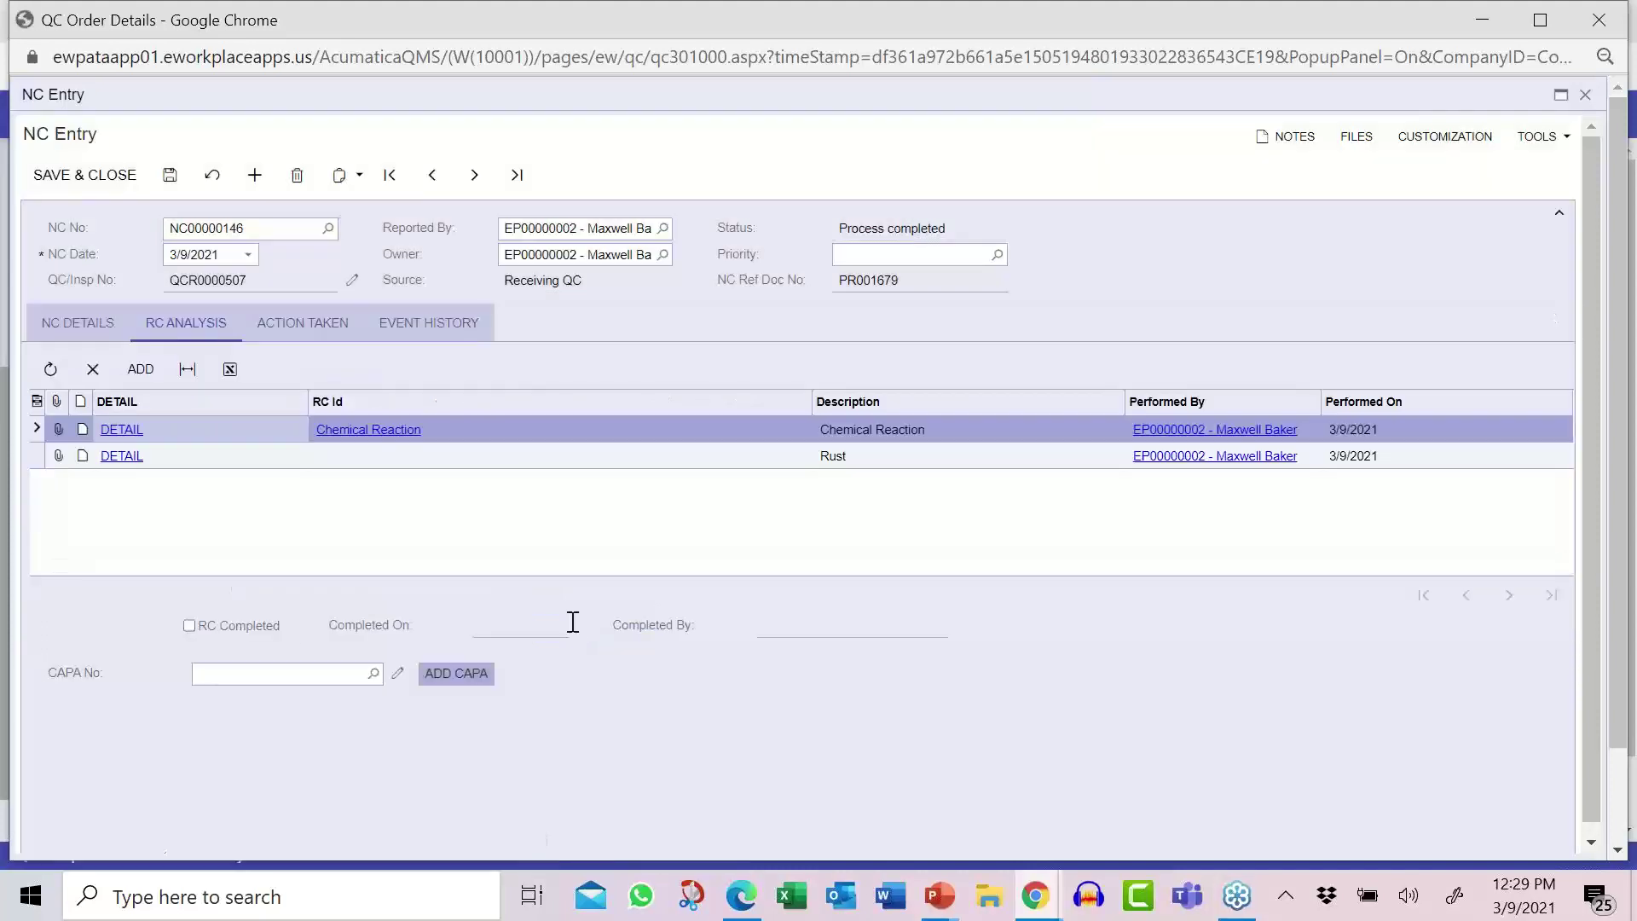
pyautogui.click(196, 625)
pyautogui.click(175, 179)
# - Add an action taken entry with the description "New" to the NC
pyautogui.click(304, 324)
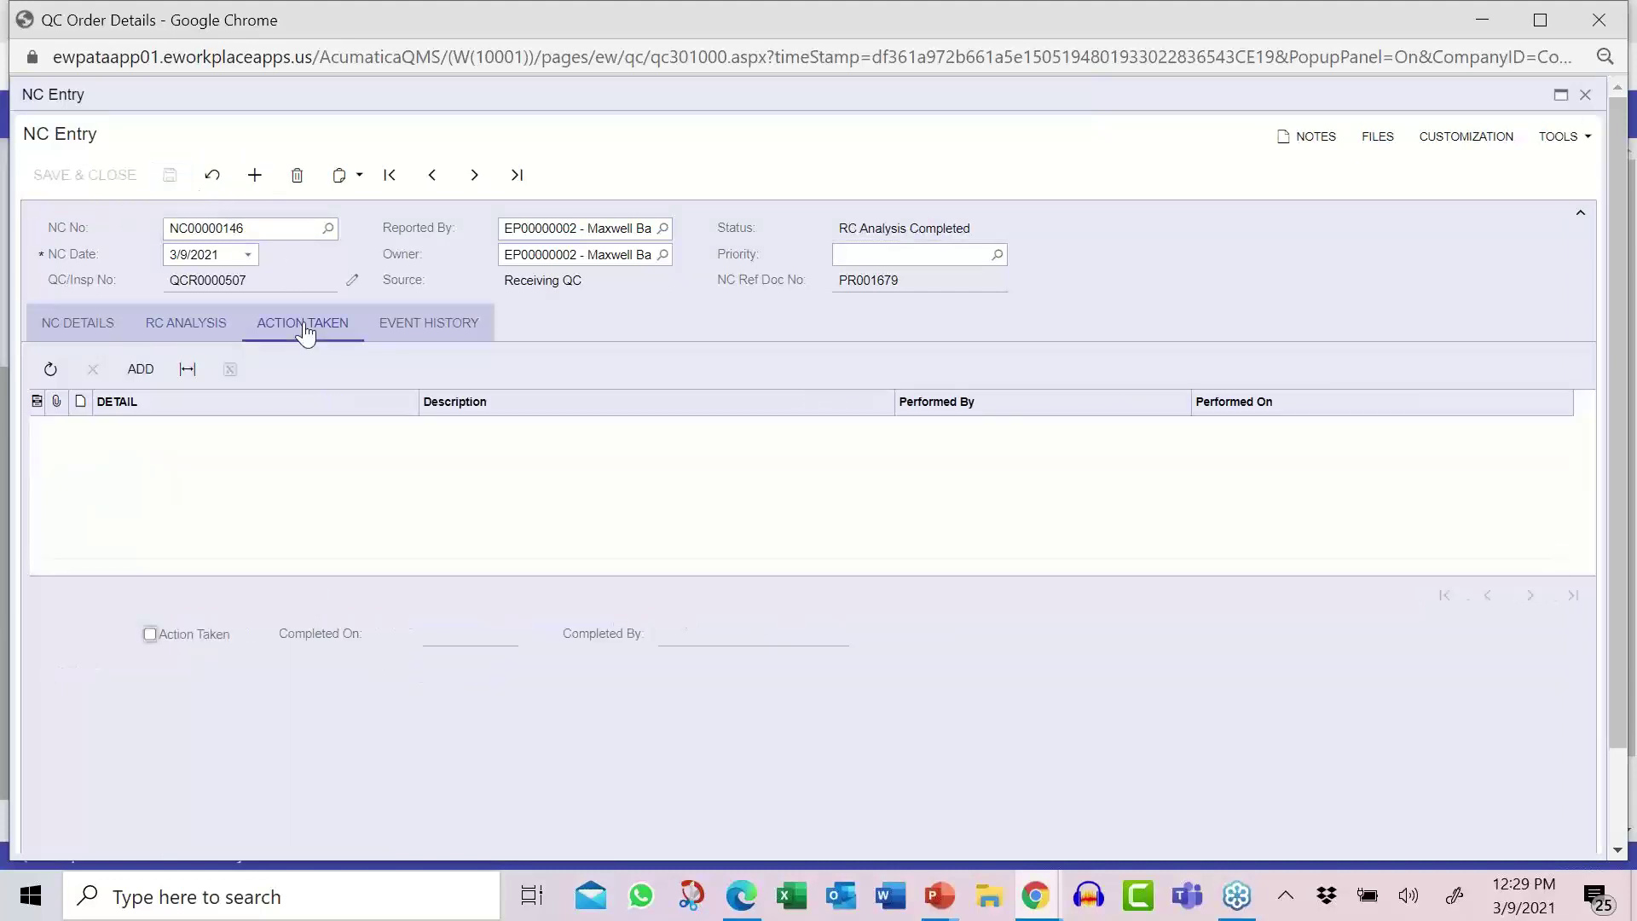
pyautogui.click(140, 369)
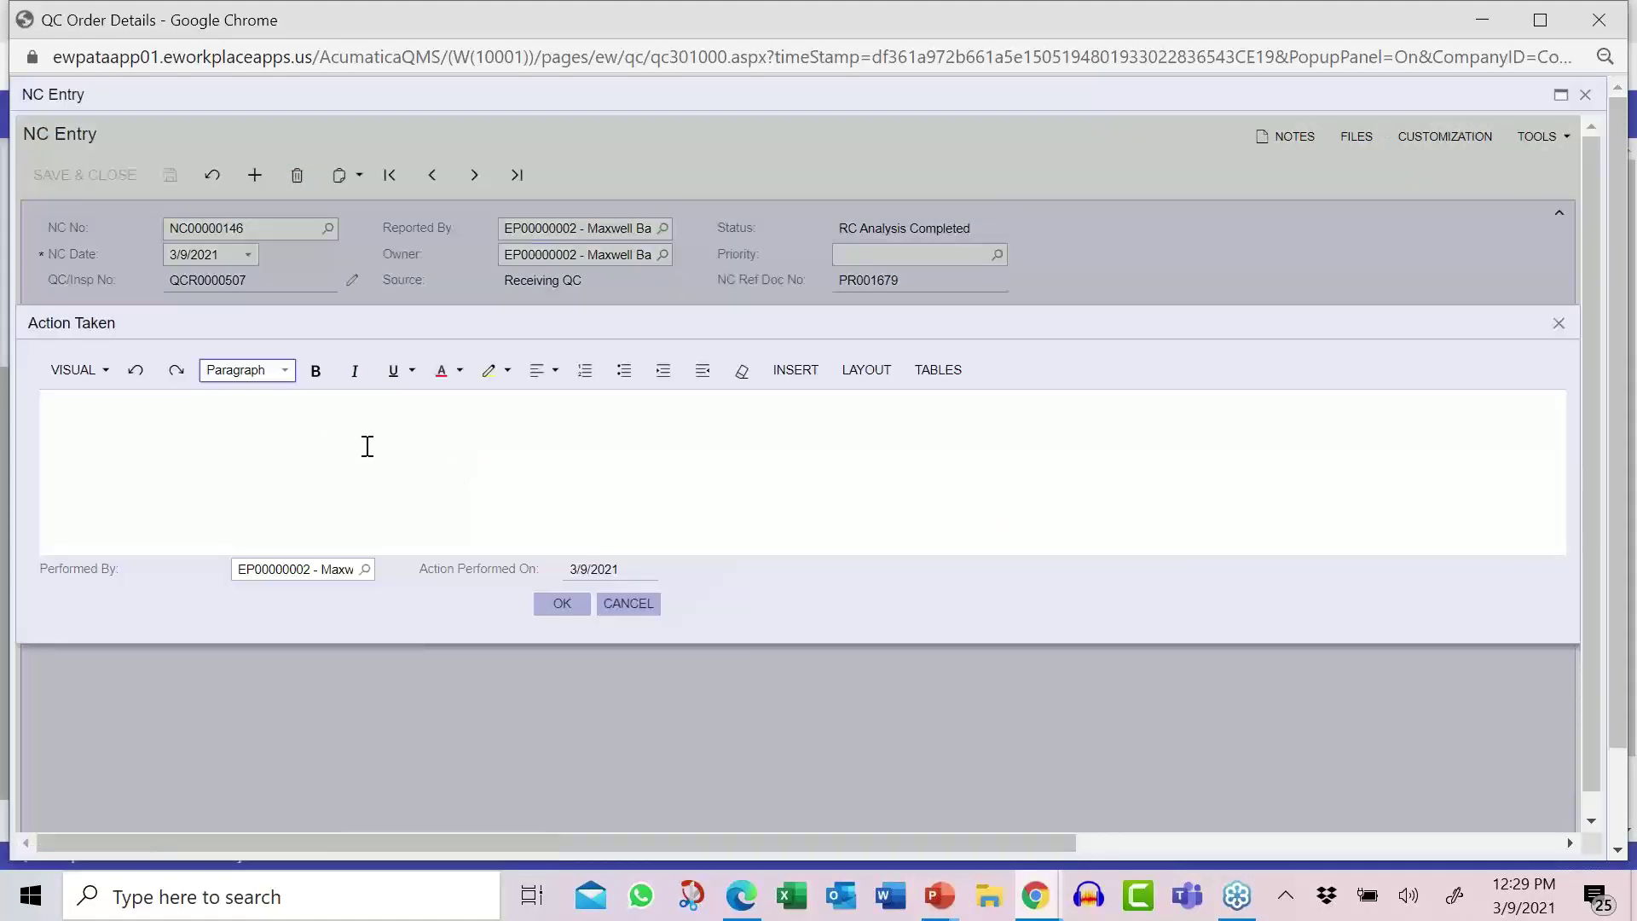
pyautogui.click(134, 400)
pyautogui.write('New')
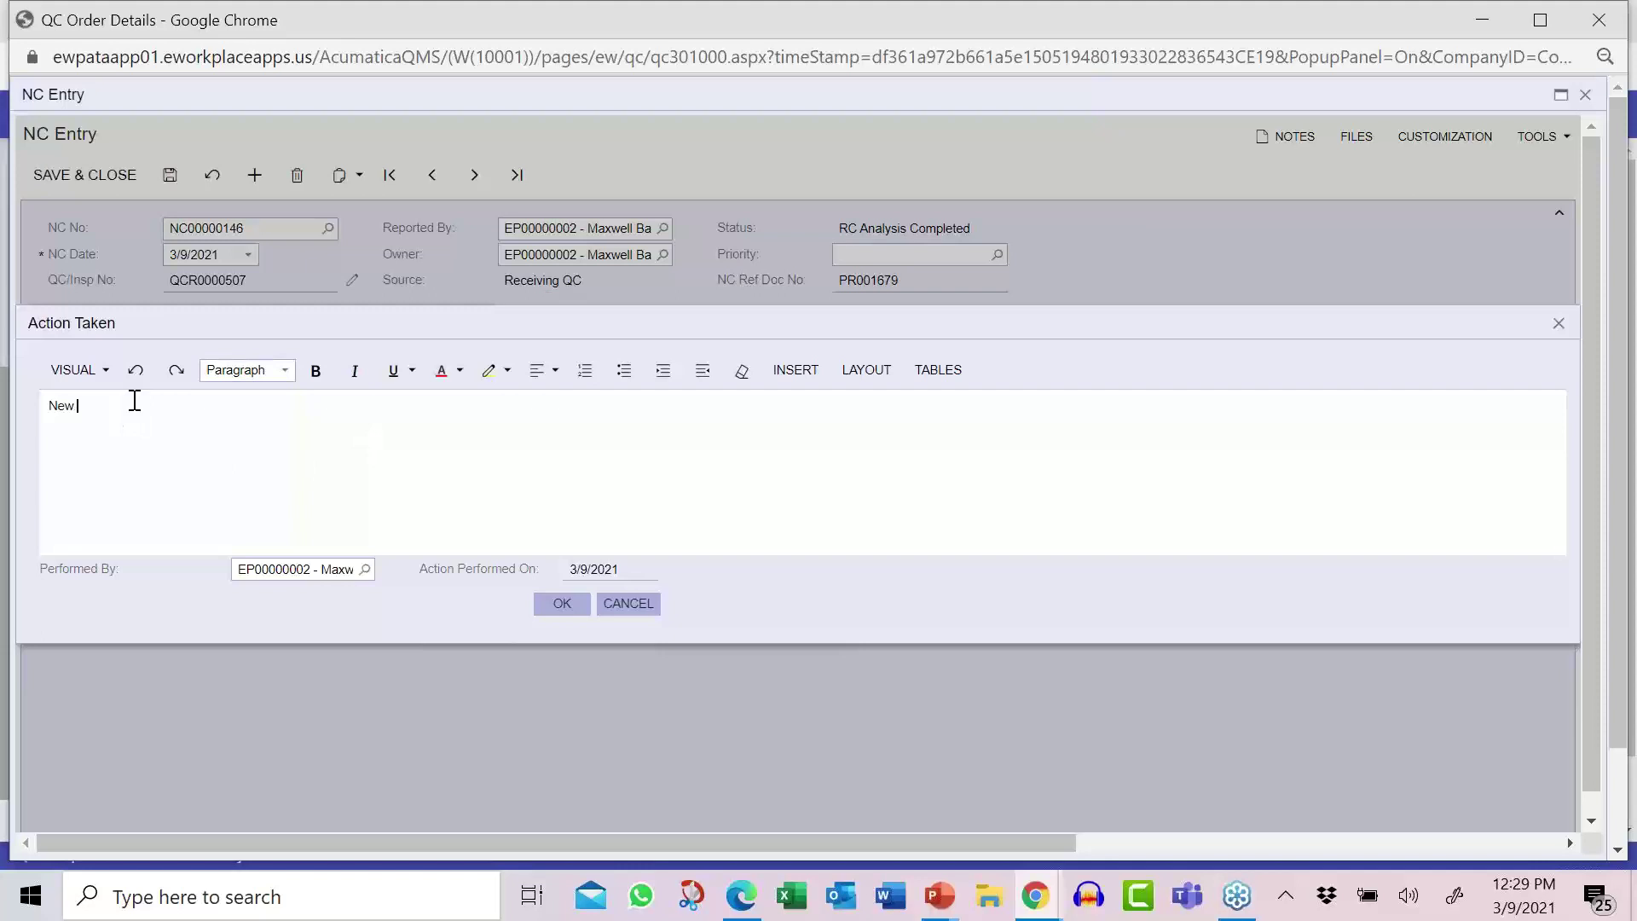
pyautogui.click(571, 605)
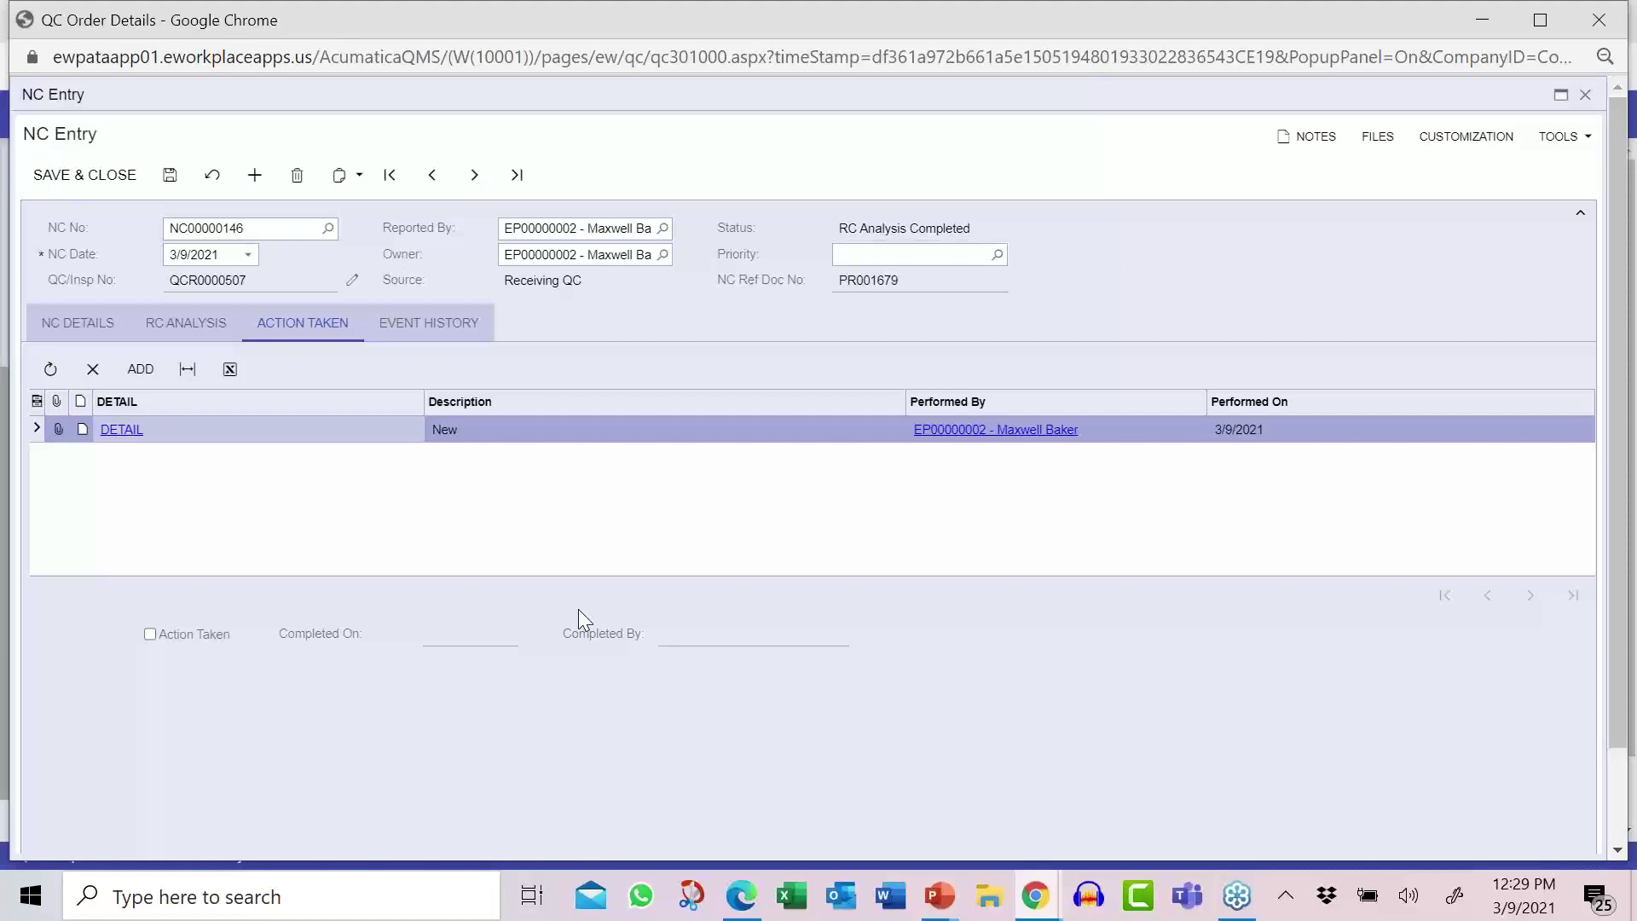
# - Recheck the root cause analysis, mark the NC's action as taken and save the NC
pyautogui.click(191, 324)
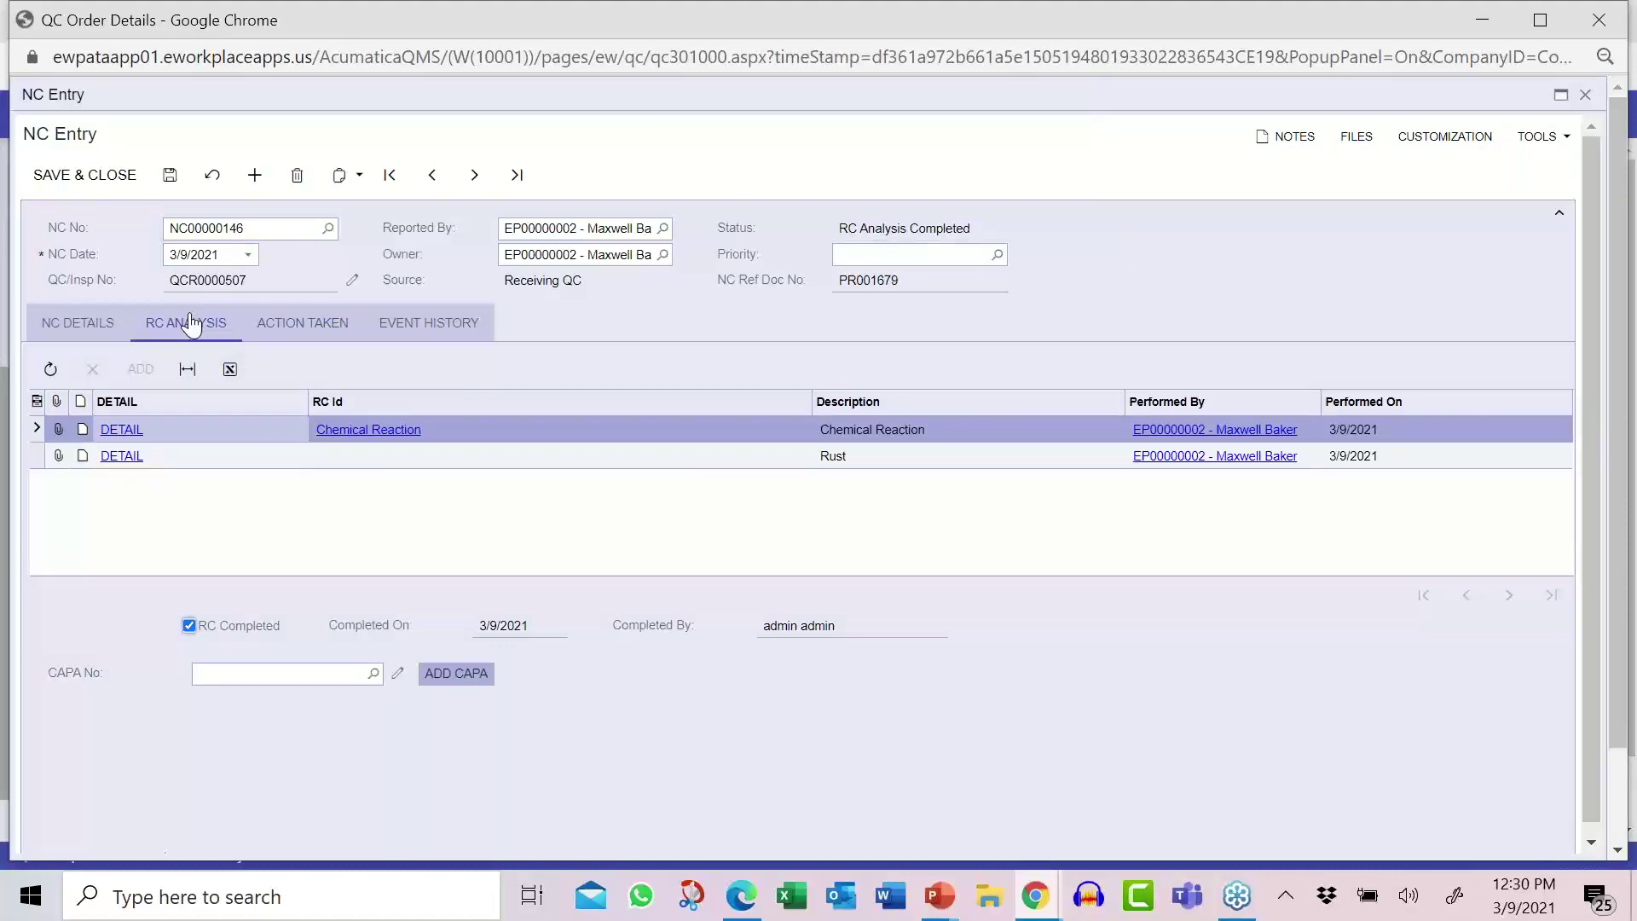
pyautogui.click(278, 329)
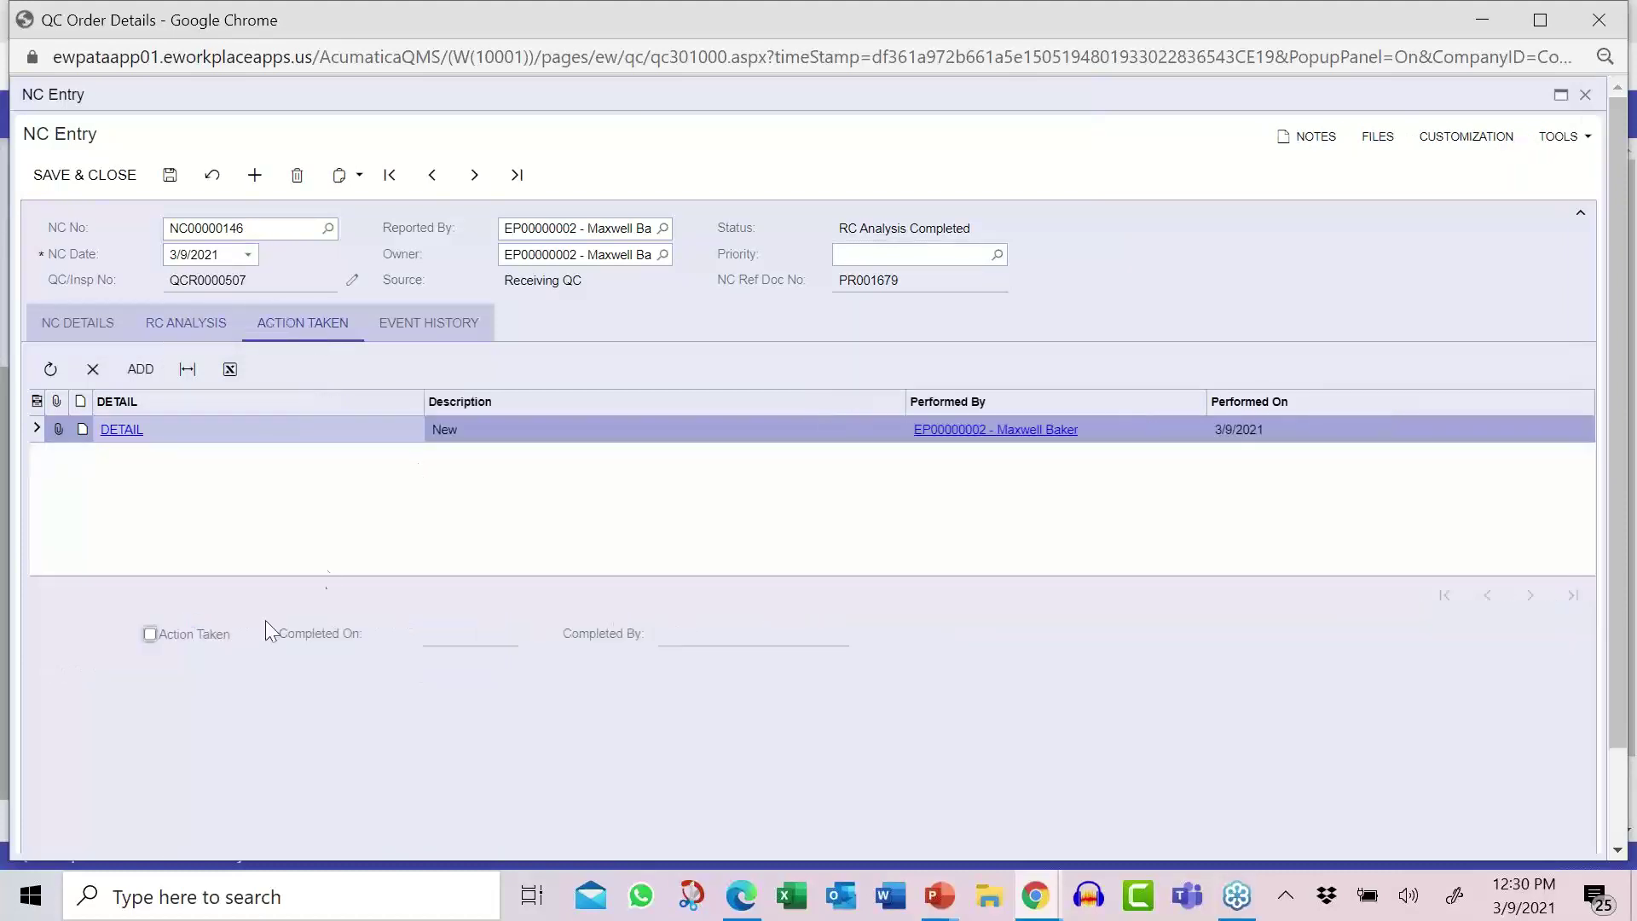
pyautogui.click(150, 634)
pyautogui.click(172, 180)
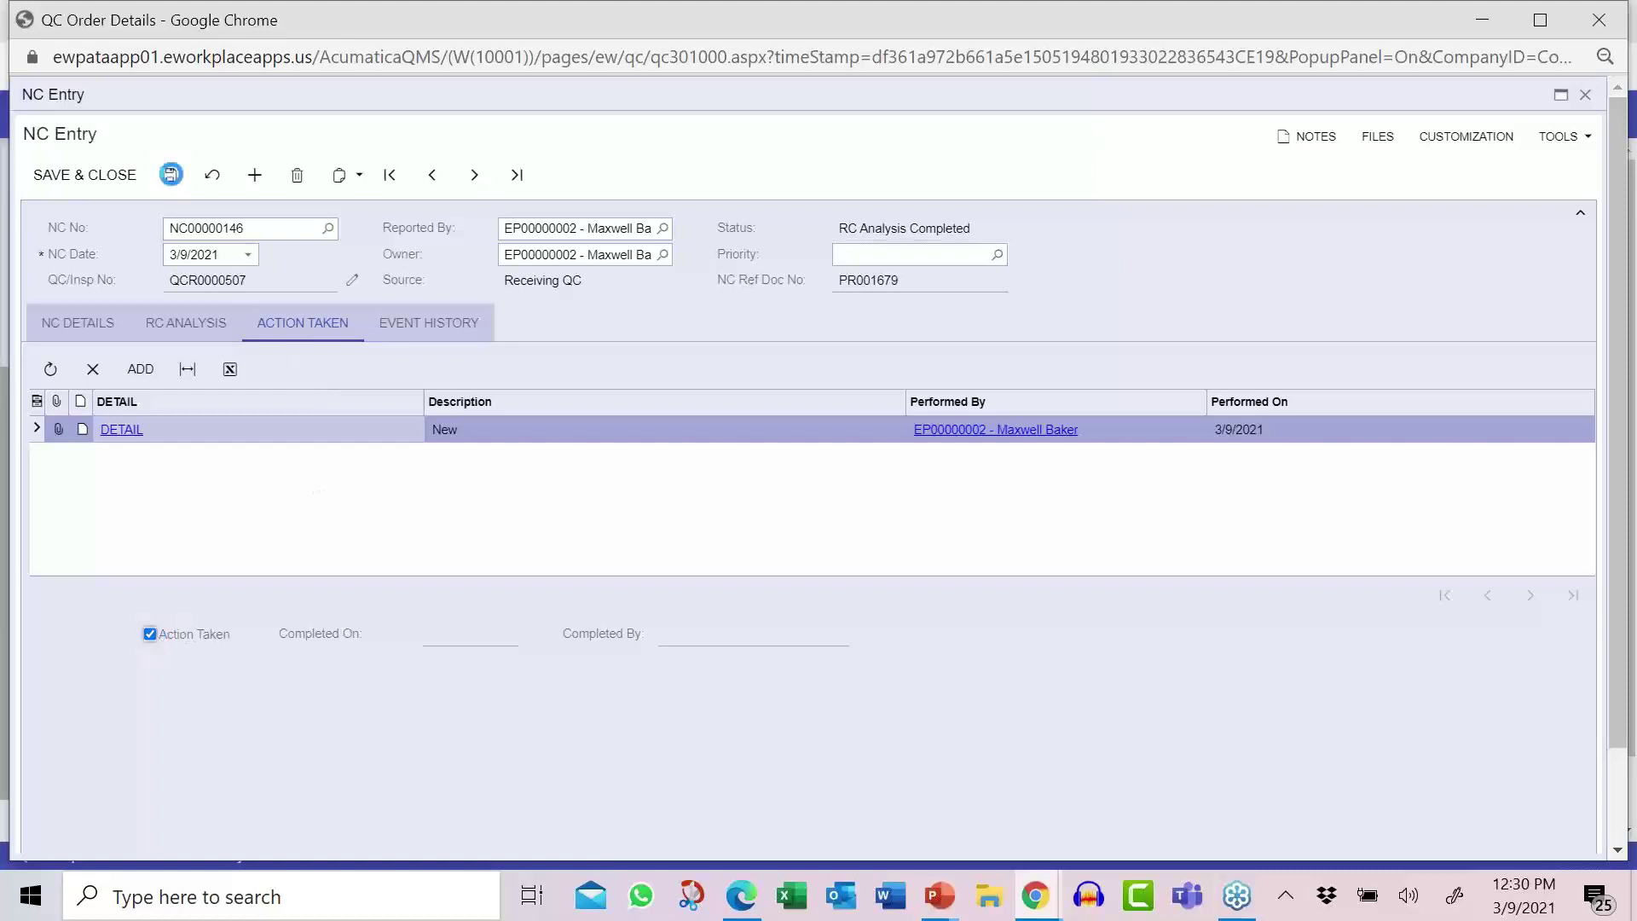
# - Add a CAPA from the NC's root cause analysis, review its linked NC record and return to the QC Dashboard
pyautogui.click(213, 325)
pyautogui.click(451, 674)
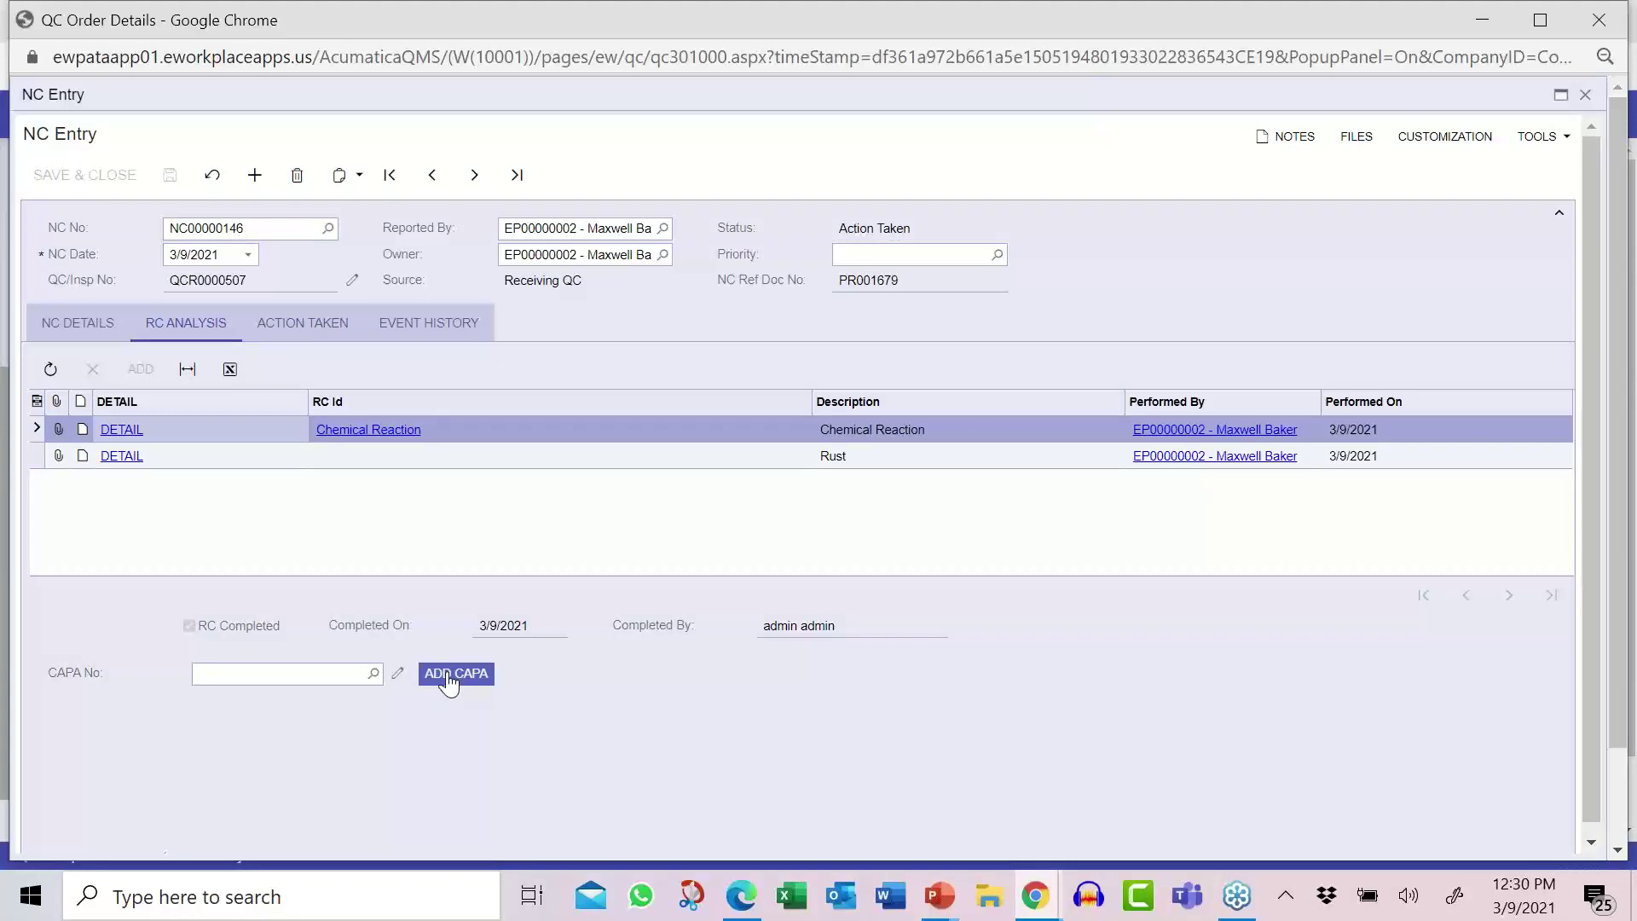
pyautogui.click(399, 673)
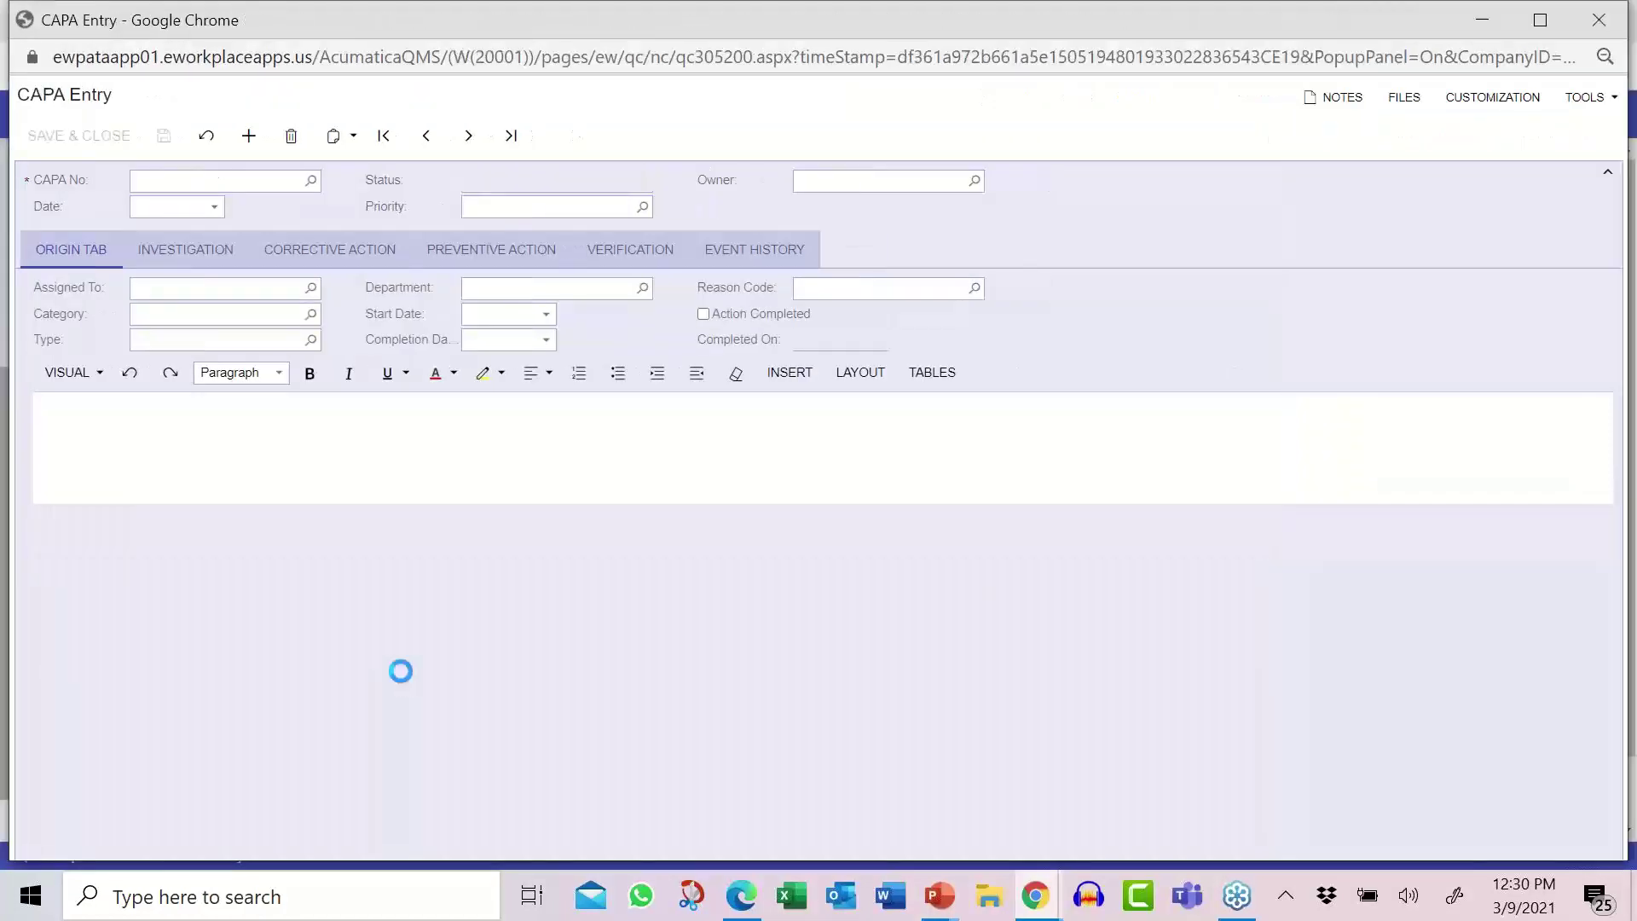
pyautogui.click(432, 143)
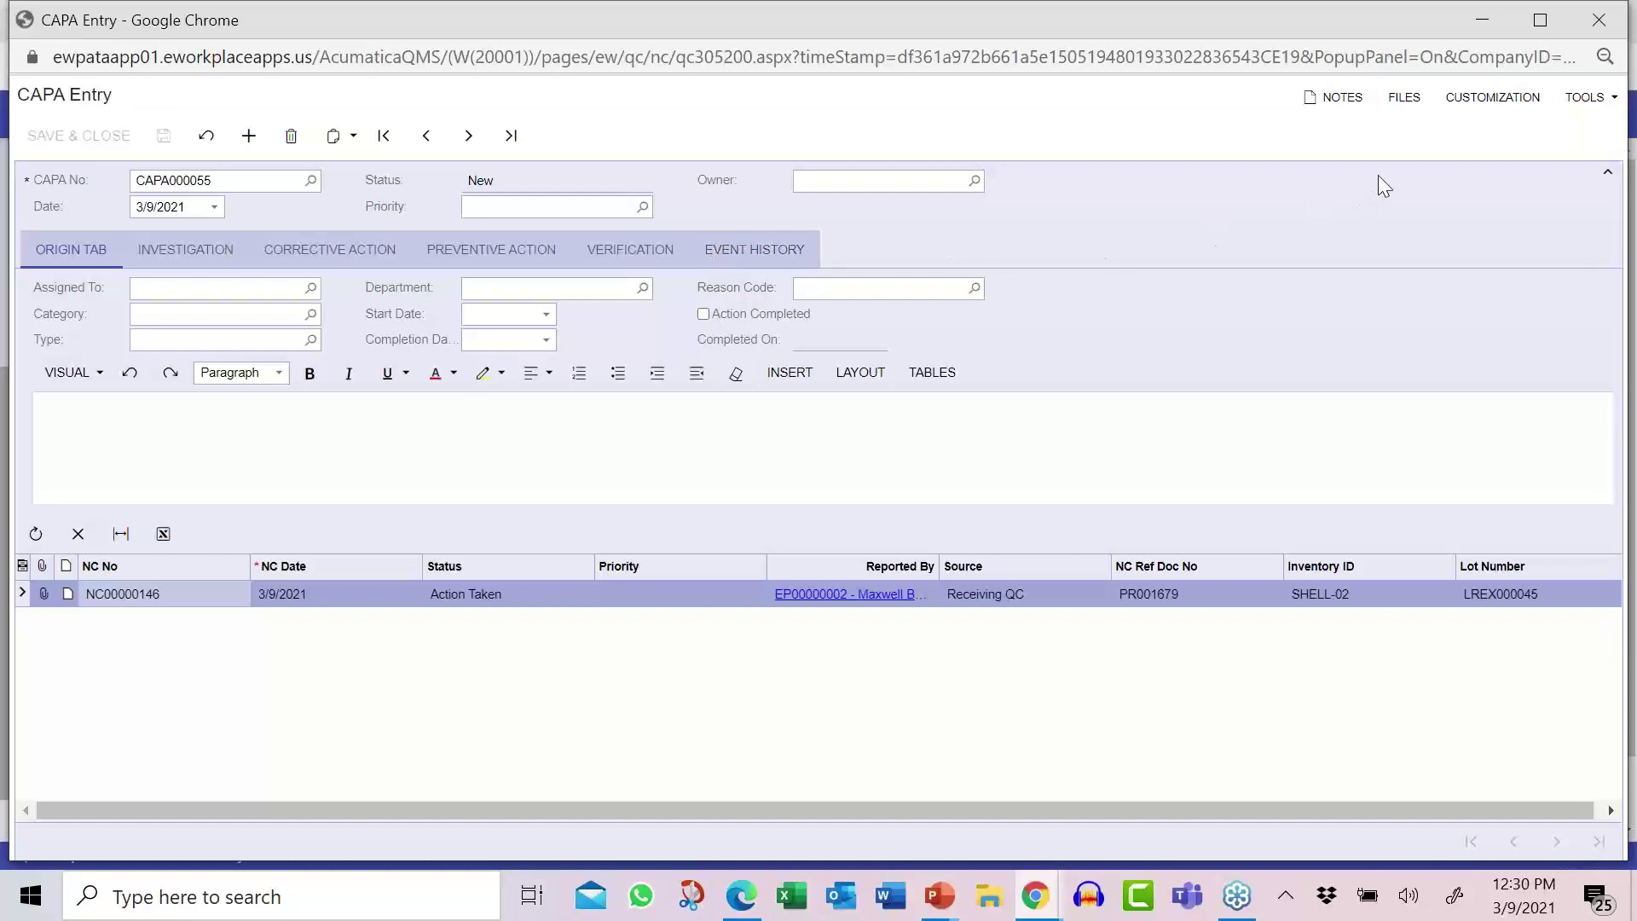
pyautogui.click(1600, 32)
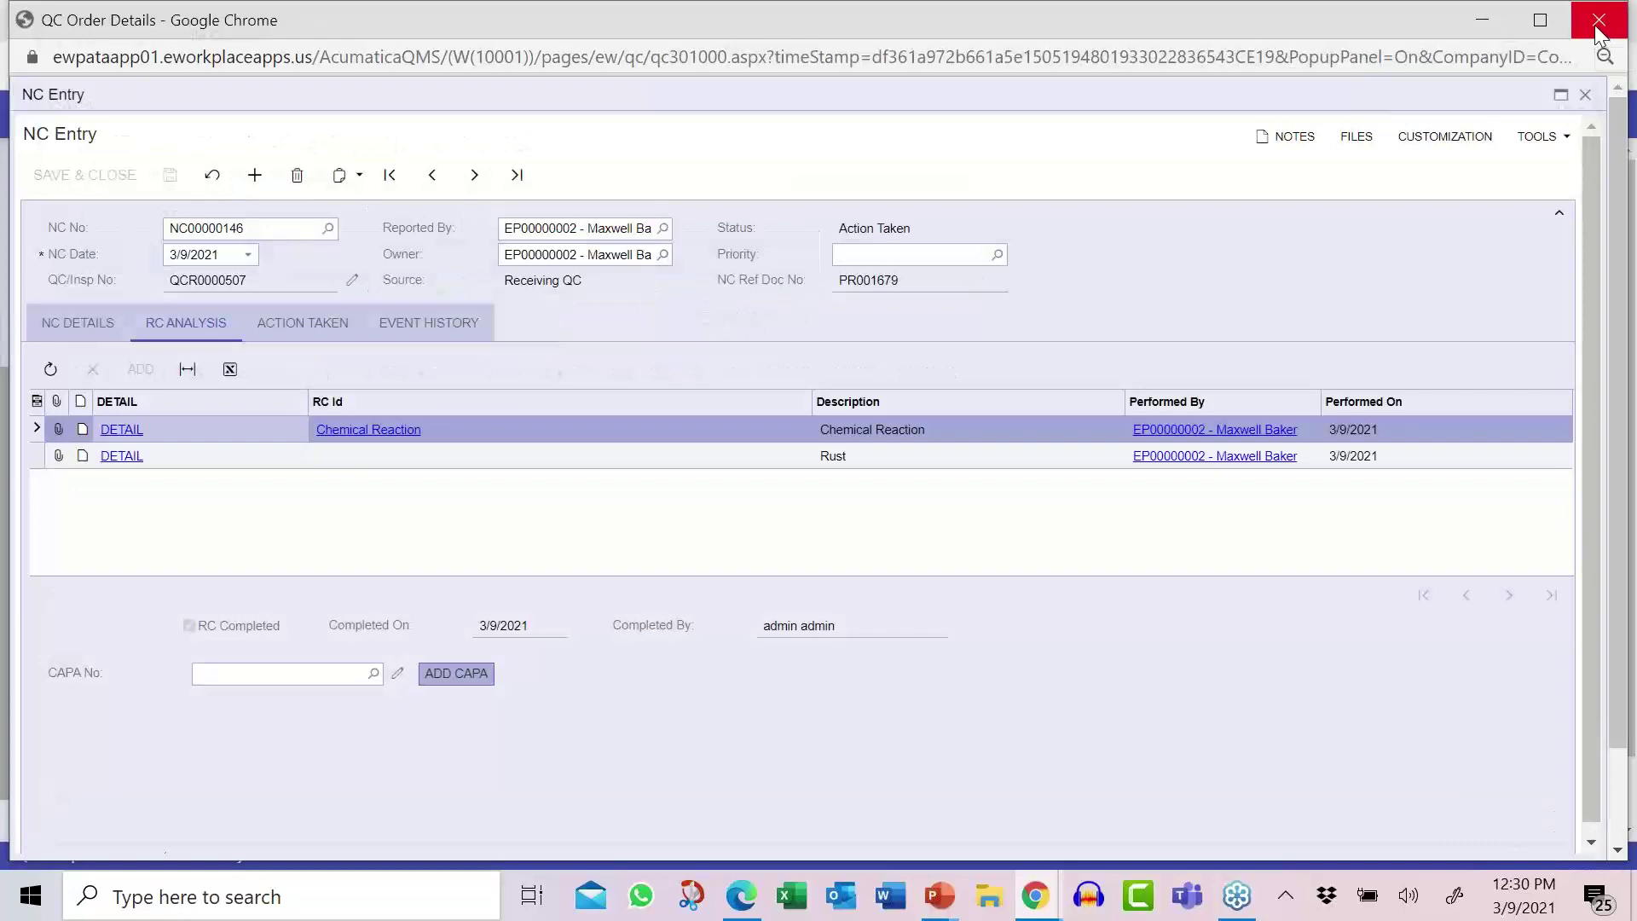
pyautogui.click(1599, 32)
# - Open the EXHSYST bill of material BOM000038 and examine the QC tests of its Cutting & Shaping operation
pyautogui.moveTo(1057, 559)
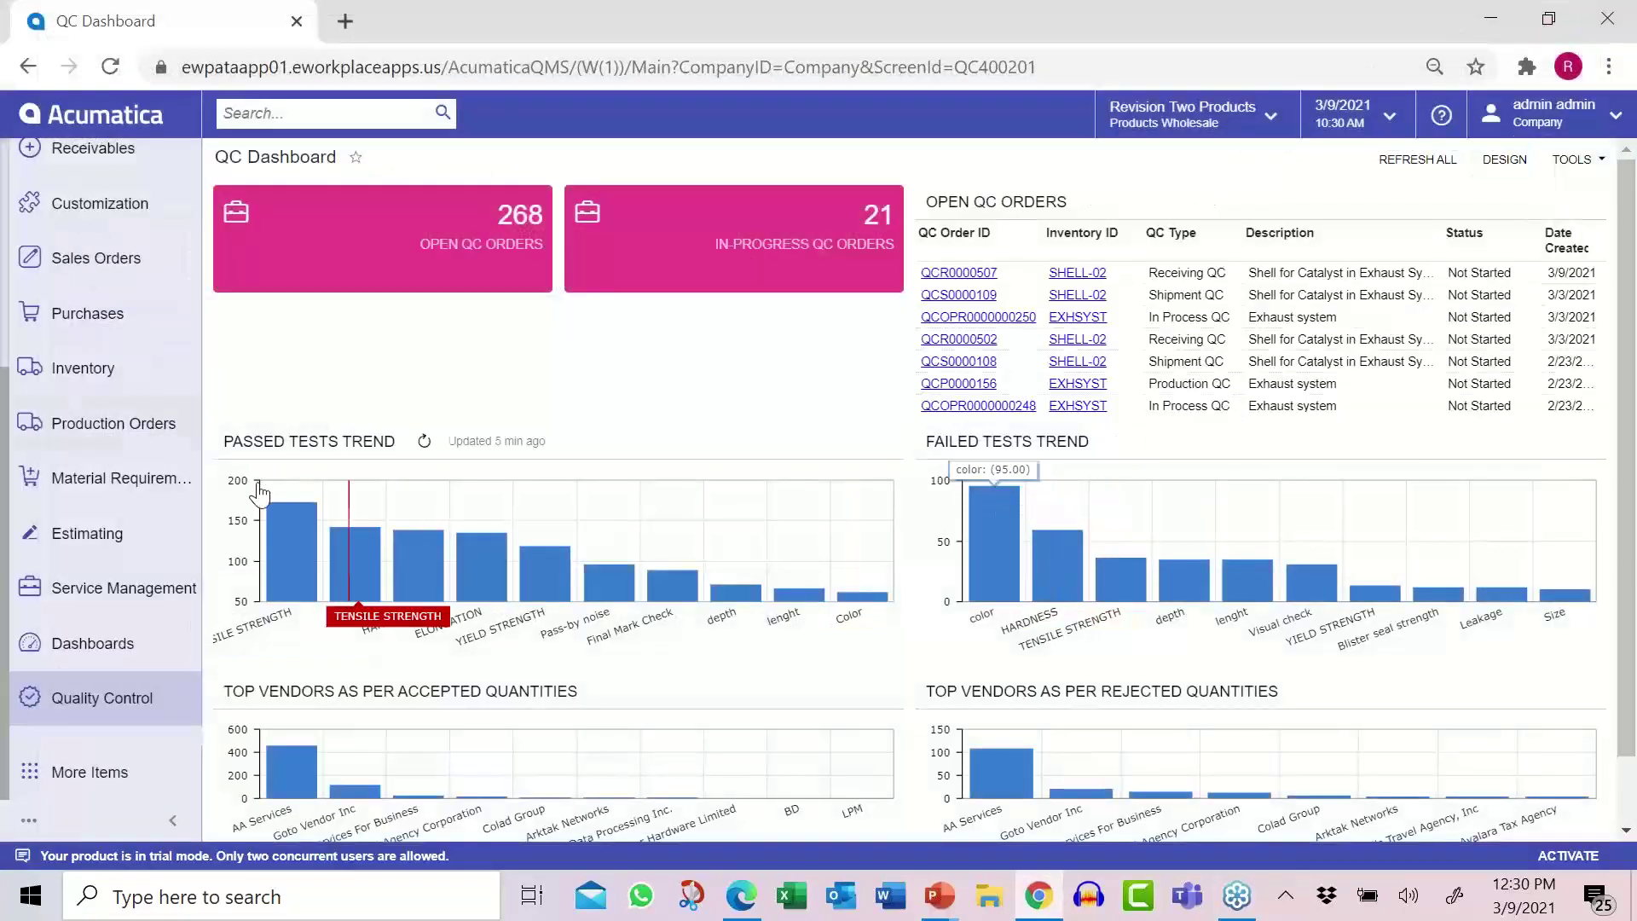
pyautogui.scroll(2, 106, 297)
pyautogui.scroll(2, 105, 297)
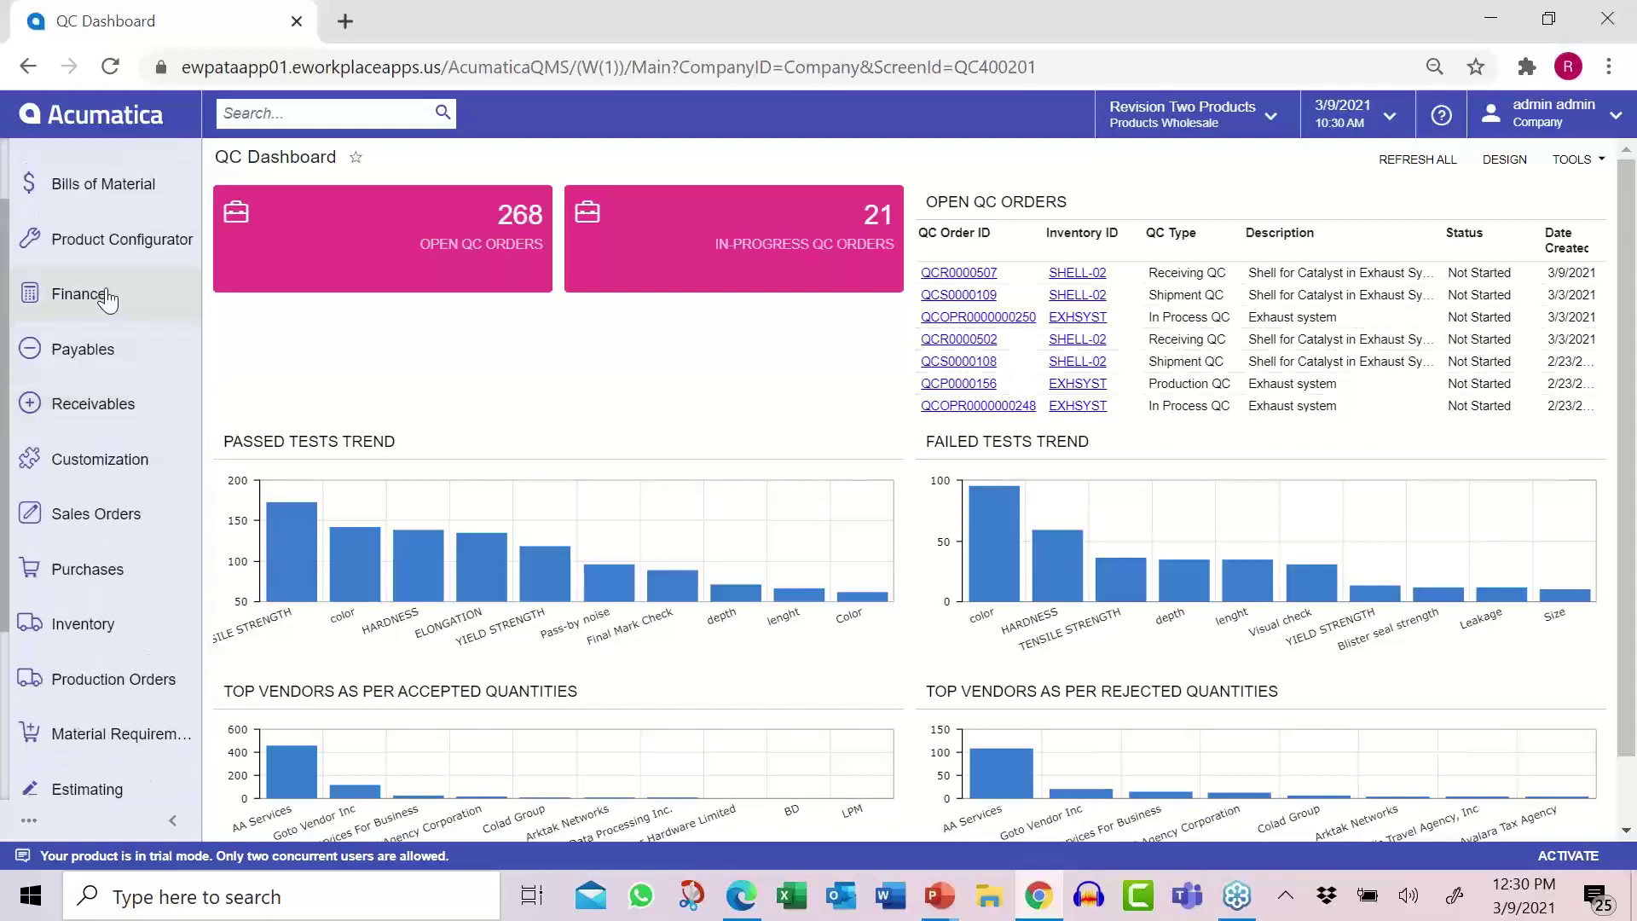
pyautogui.click(107, 197)
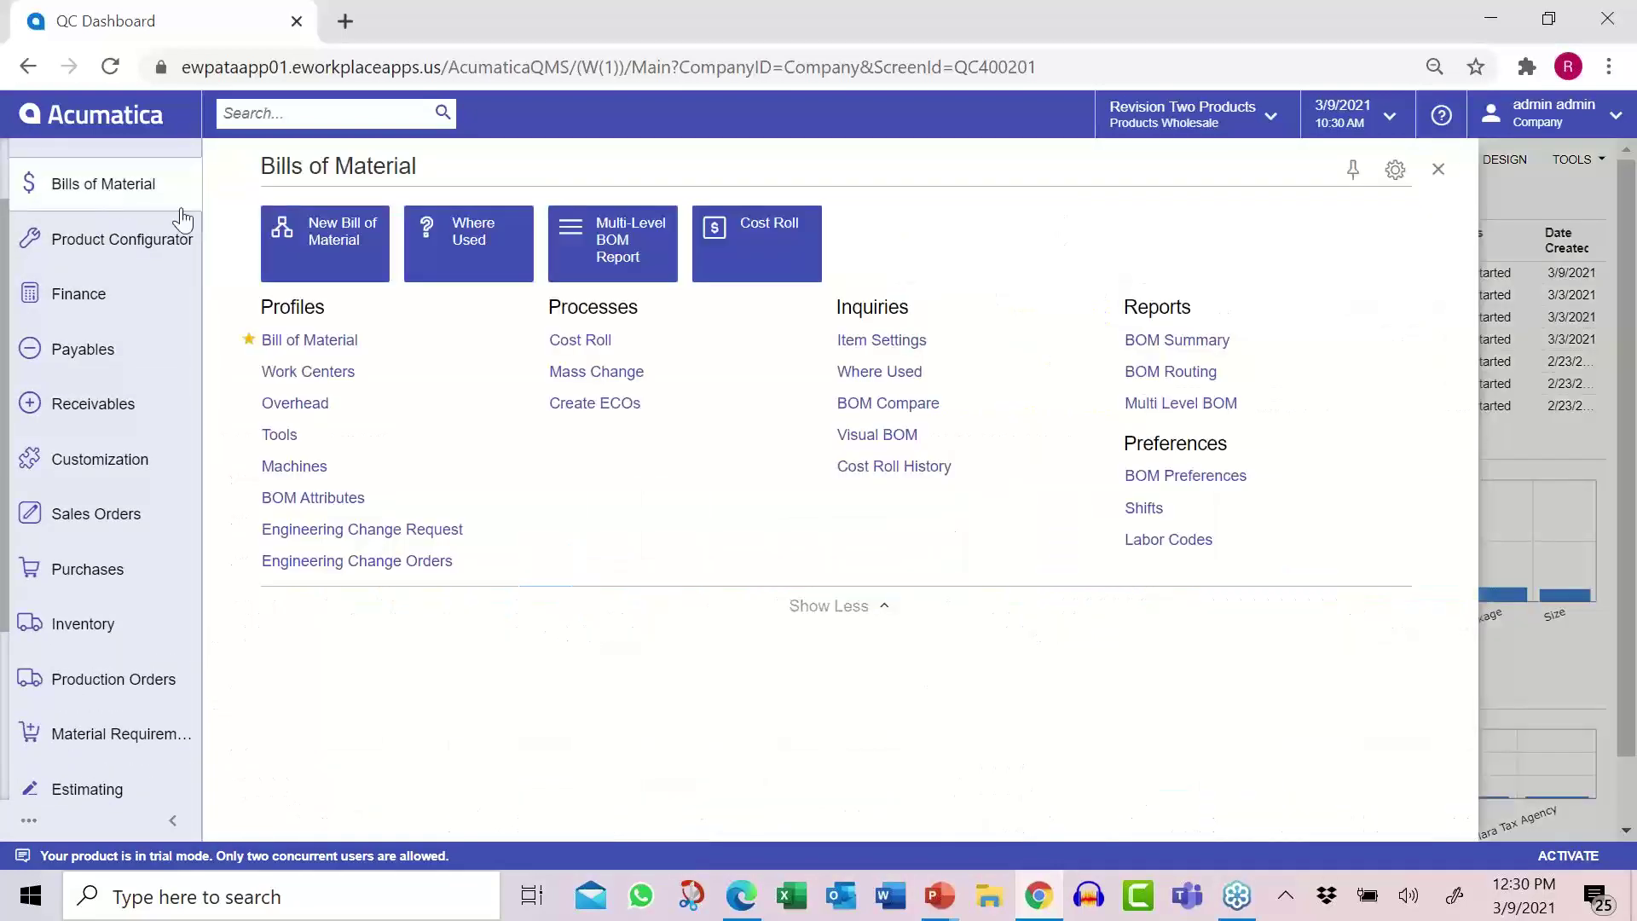
pyautogui.click(326, 340)
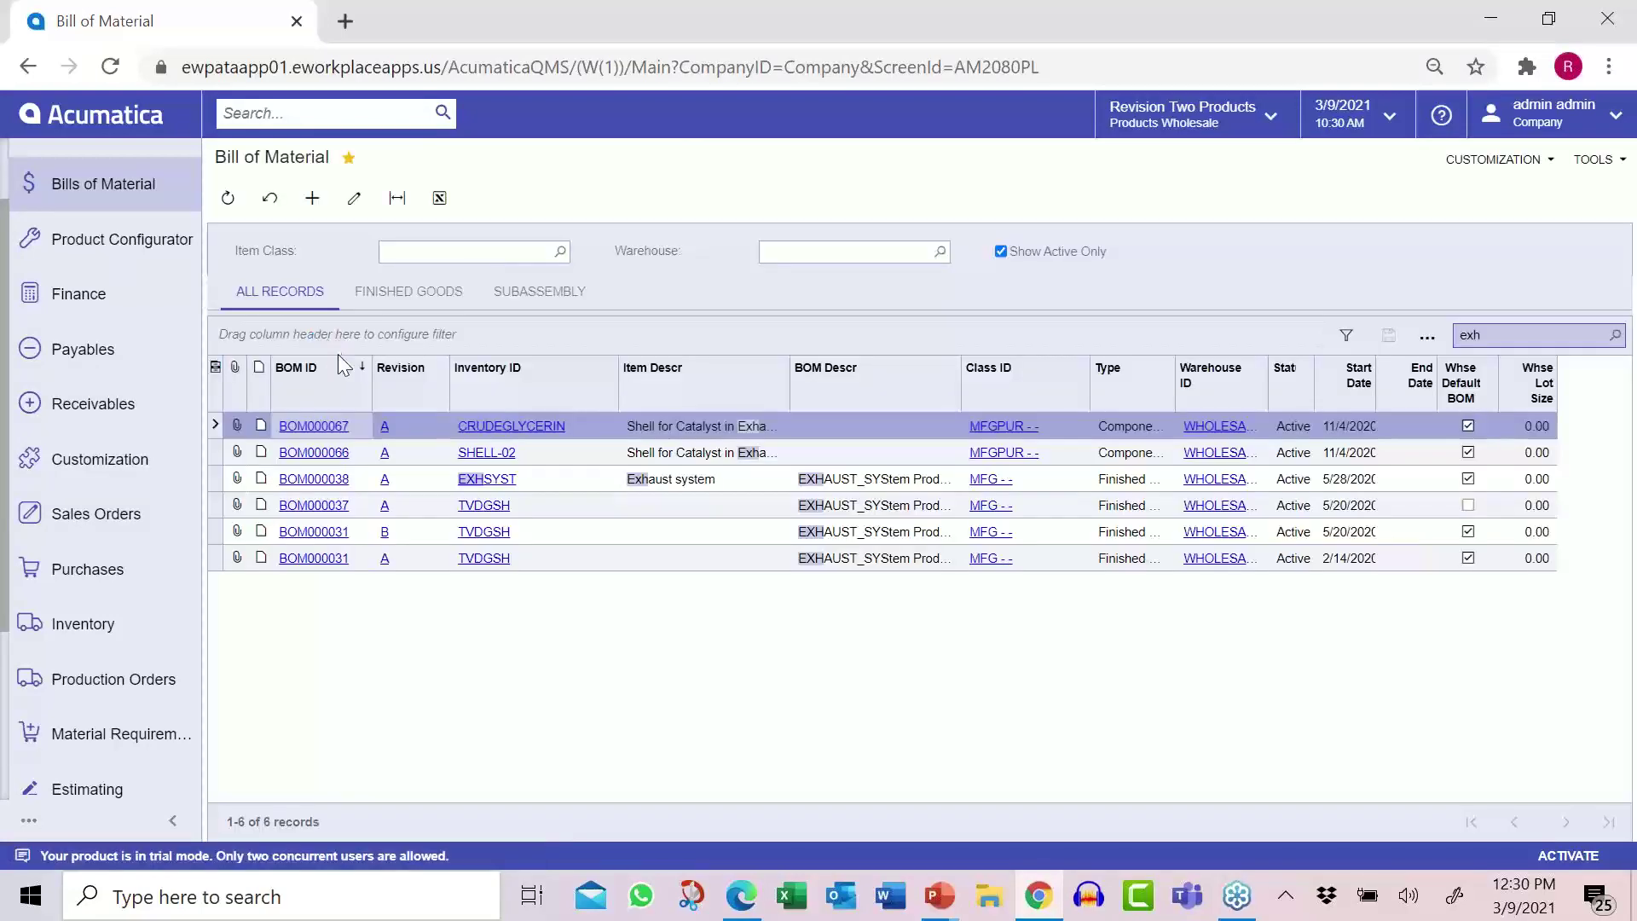
pyautogui.click(323, 479)
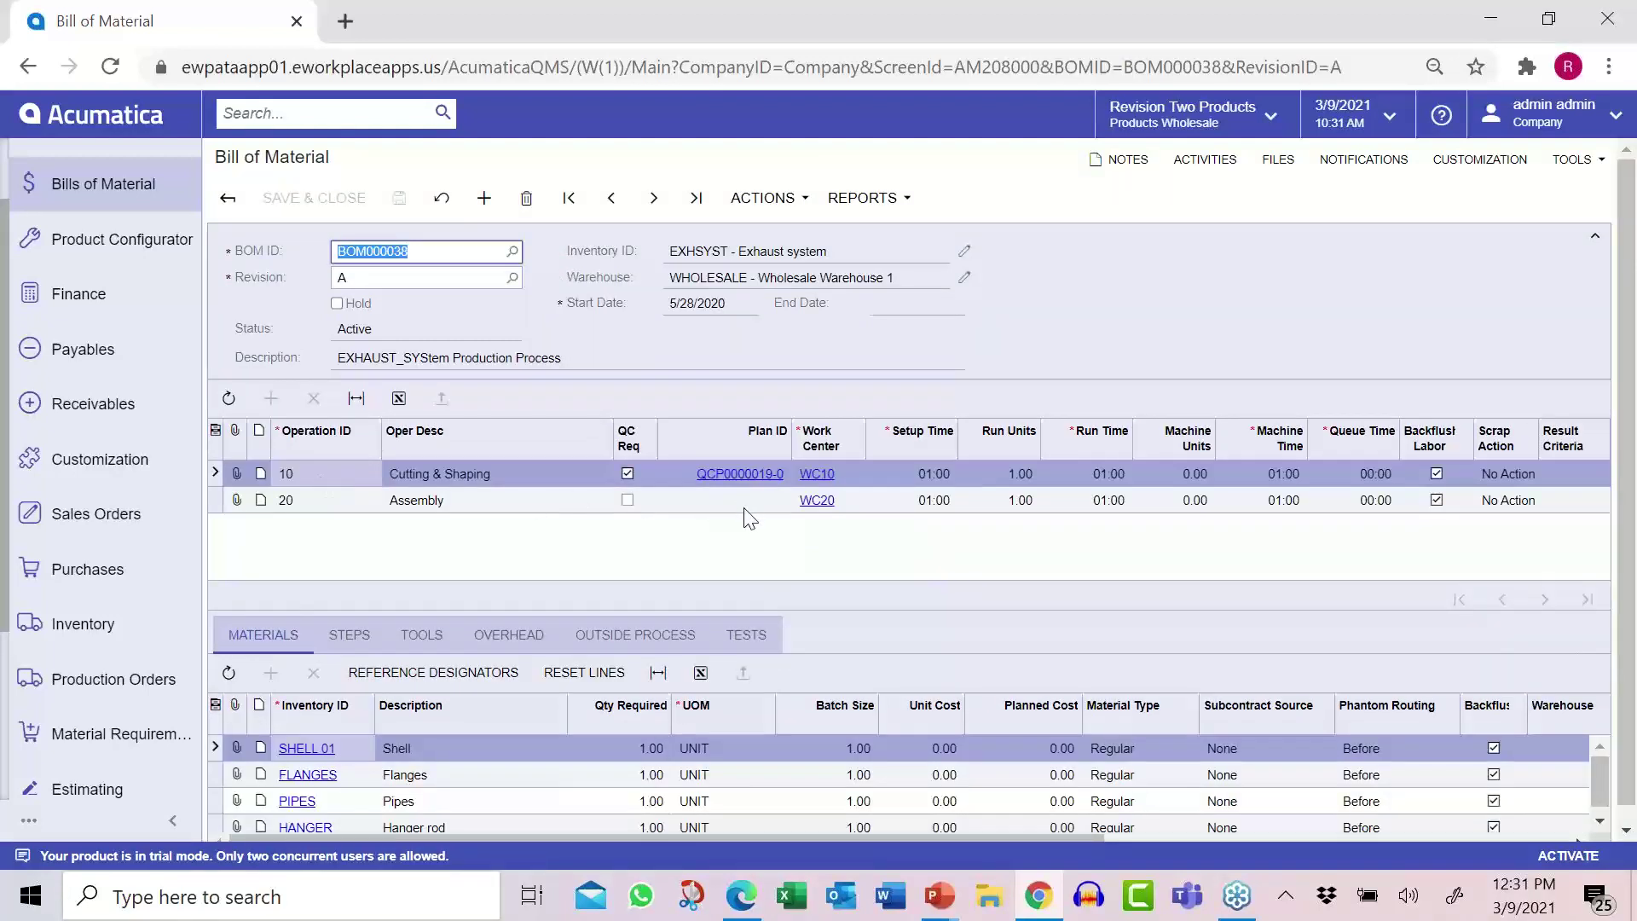
pyautogui.click(754, 635)
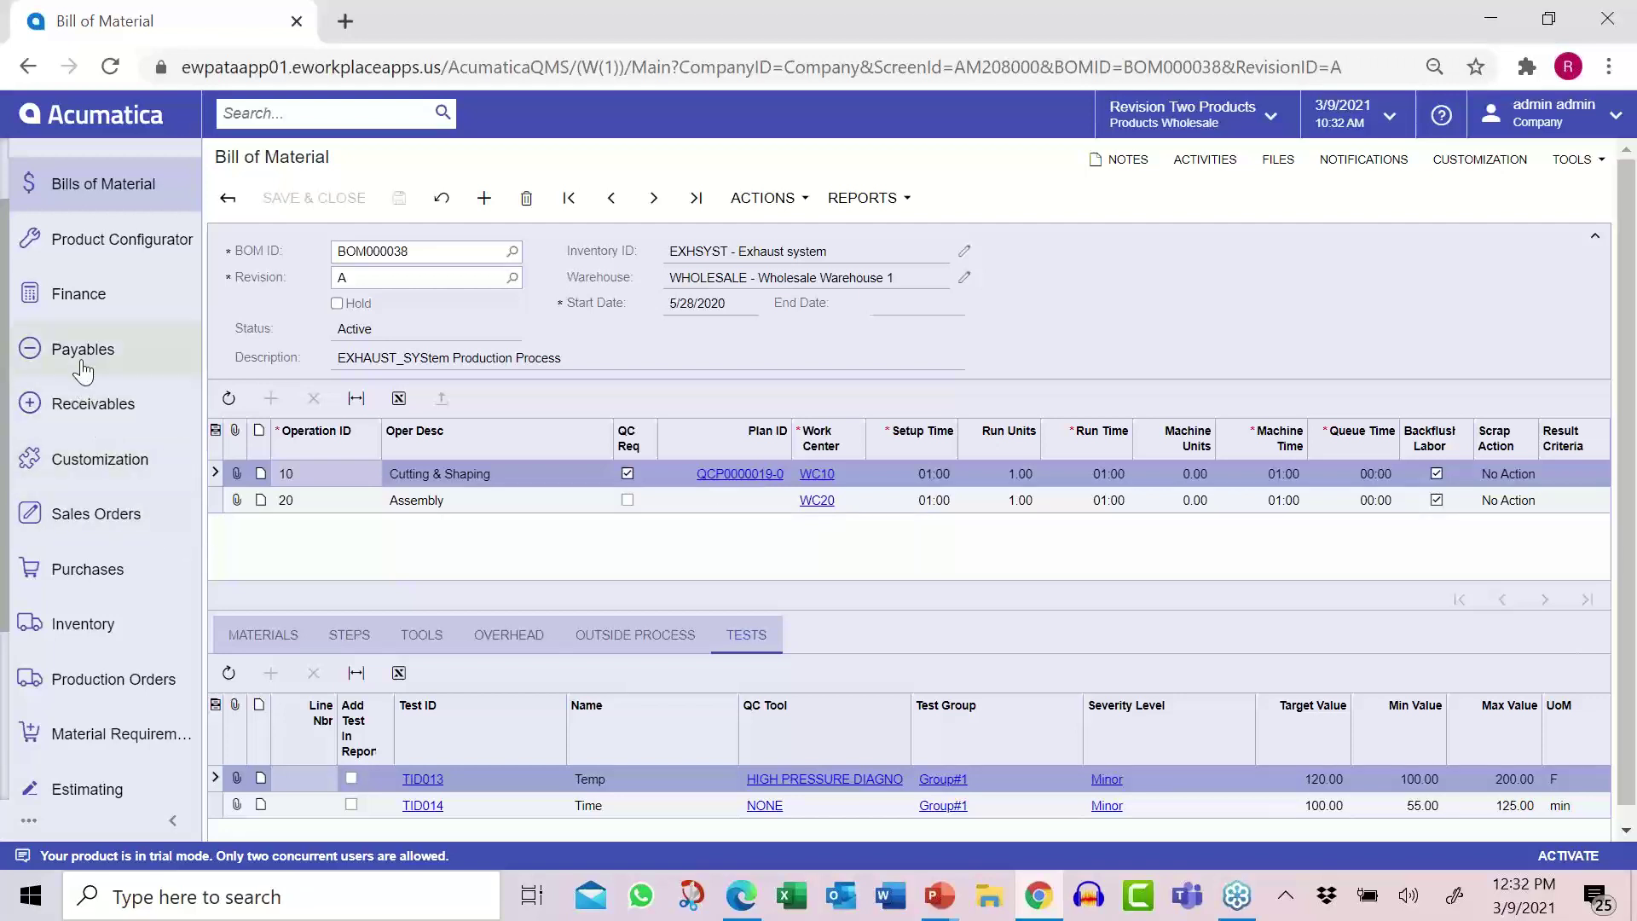
# - Create and save a regular production order for EXHSYST, keeping the default warehouse, location and quantity
pyautogui.click(85, 680)
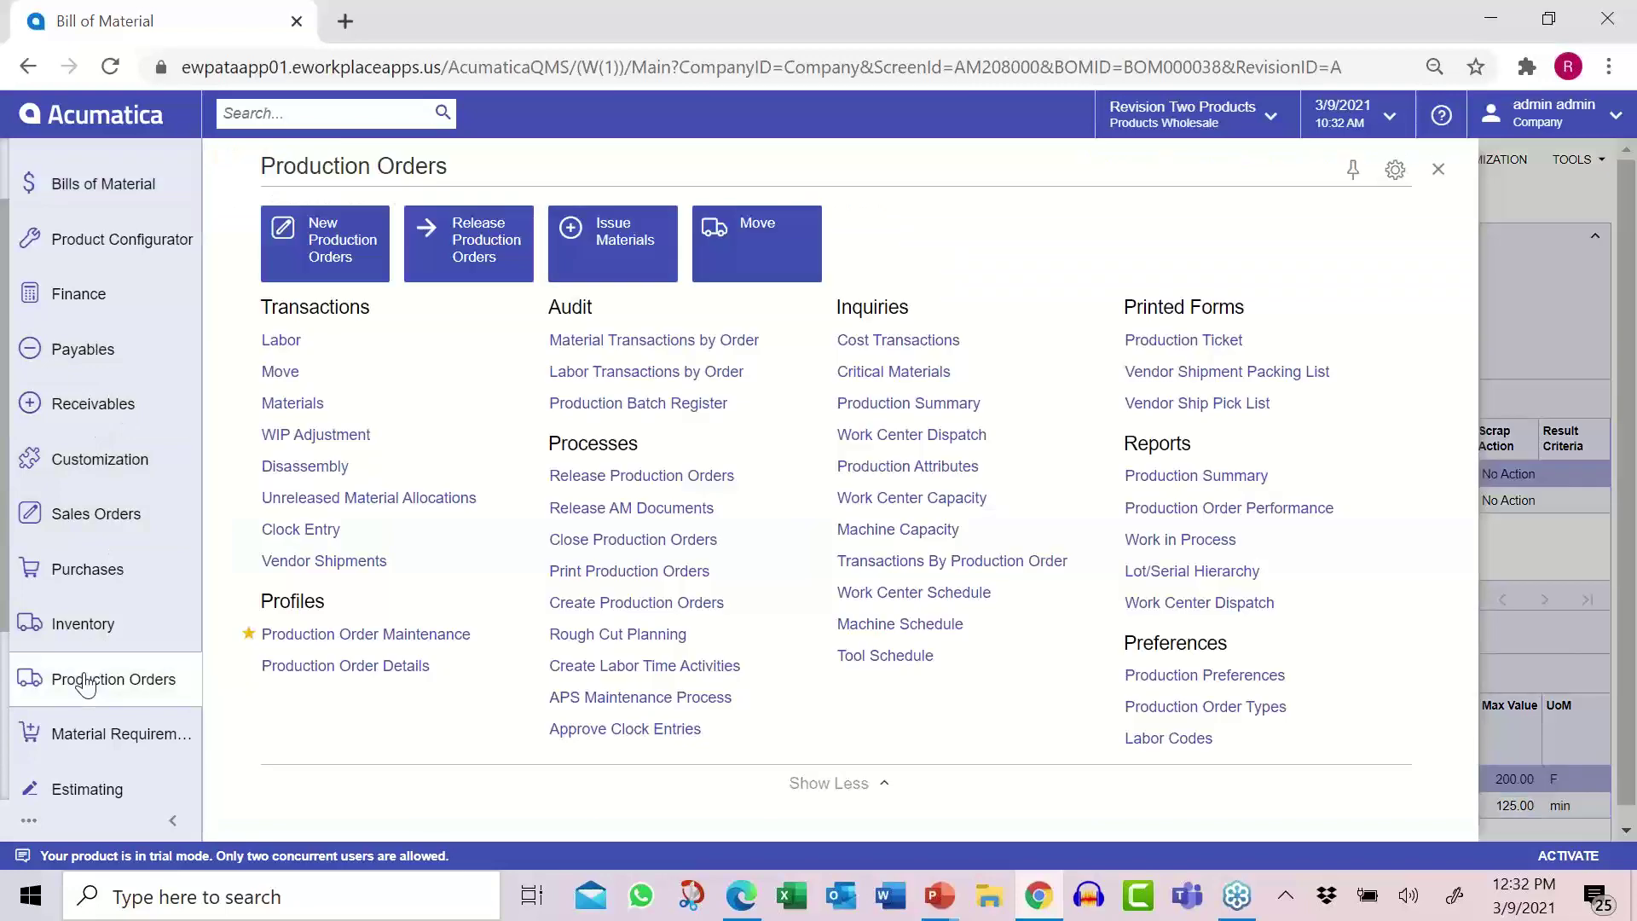
pyautogui.click(342, 248)
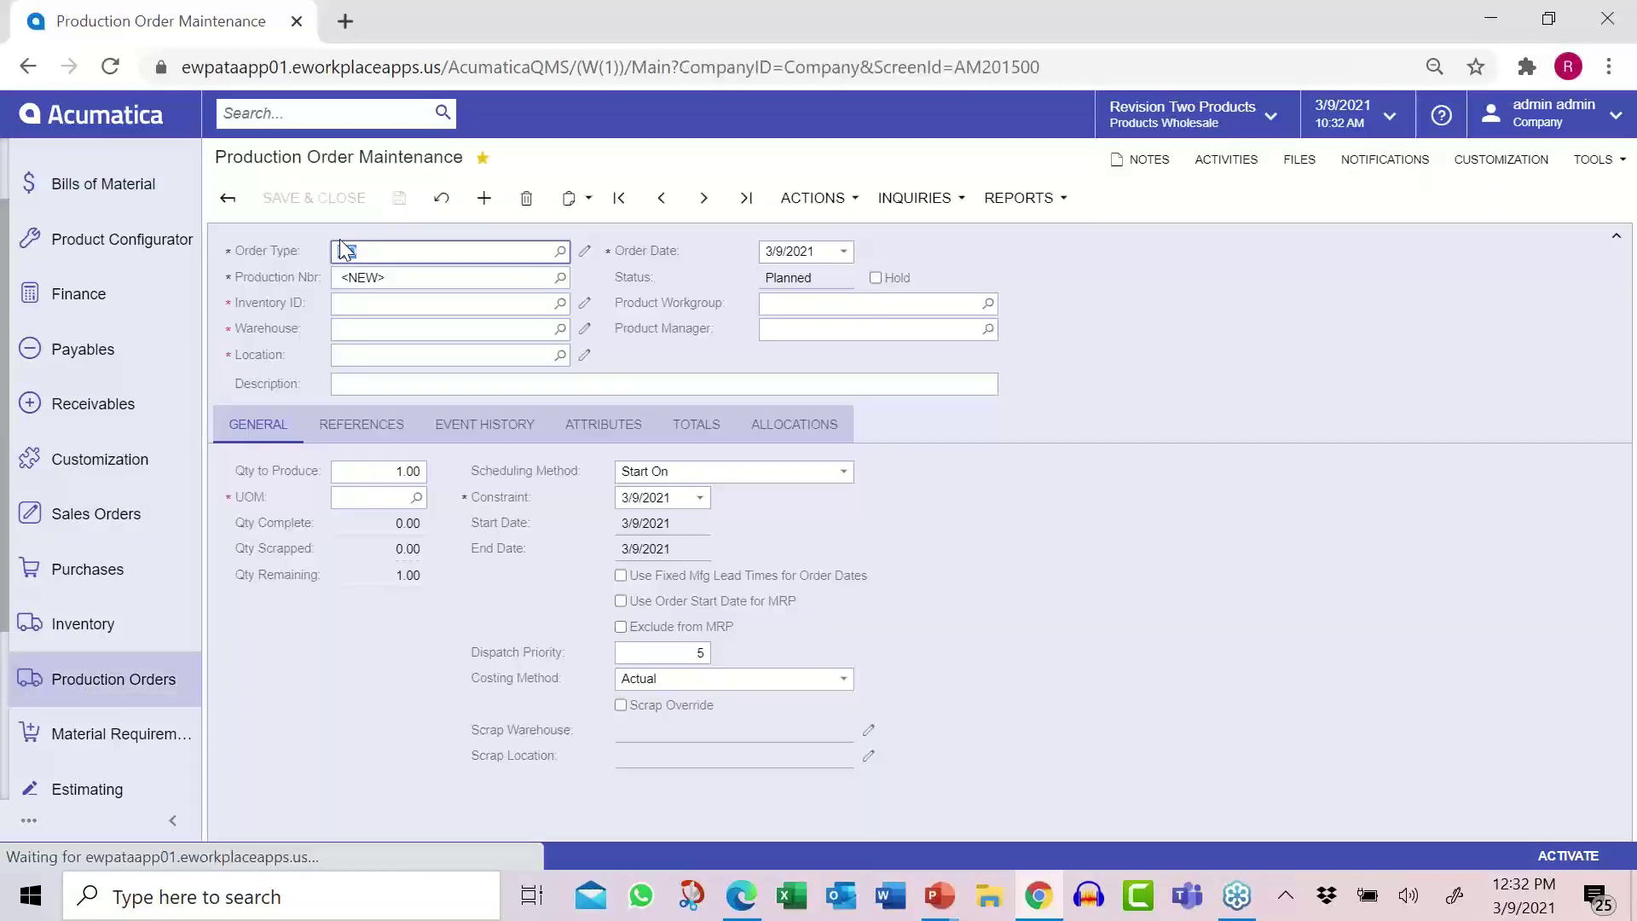
pyautogui.click(353, 310)
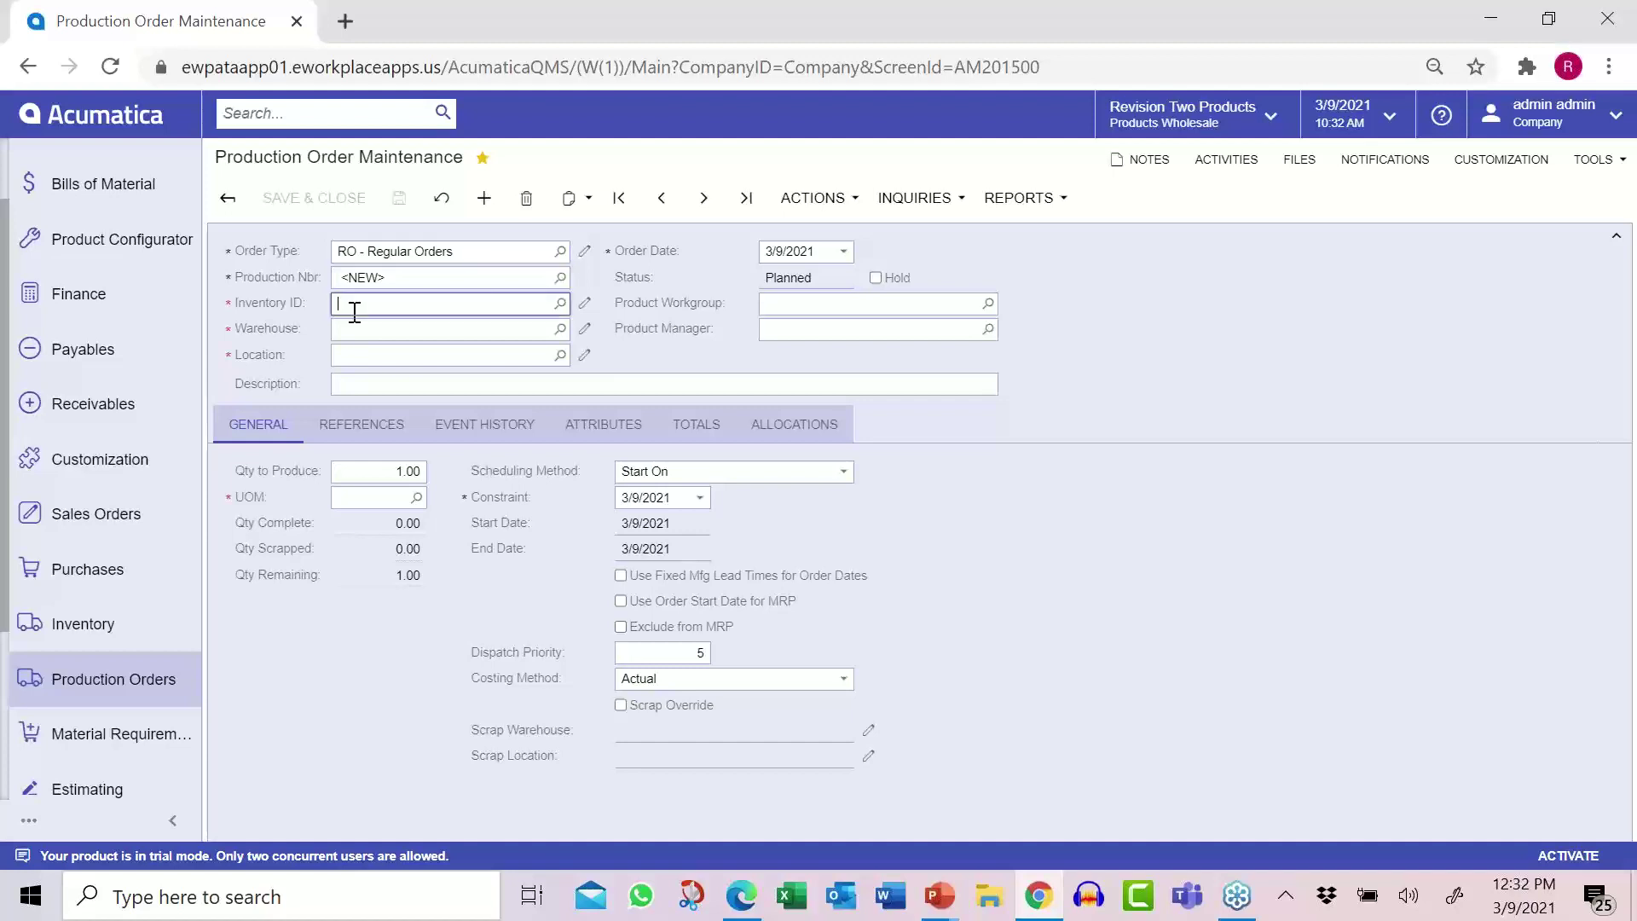
pyautogui.write('exh')
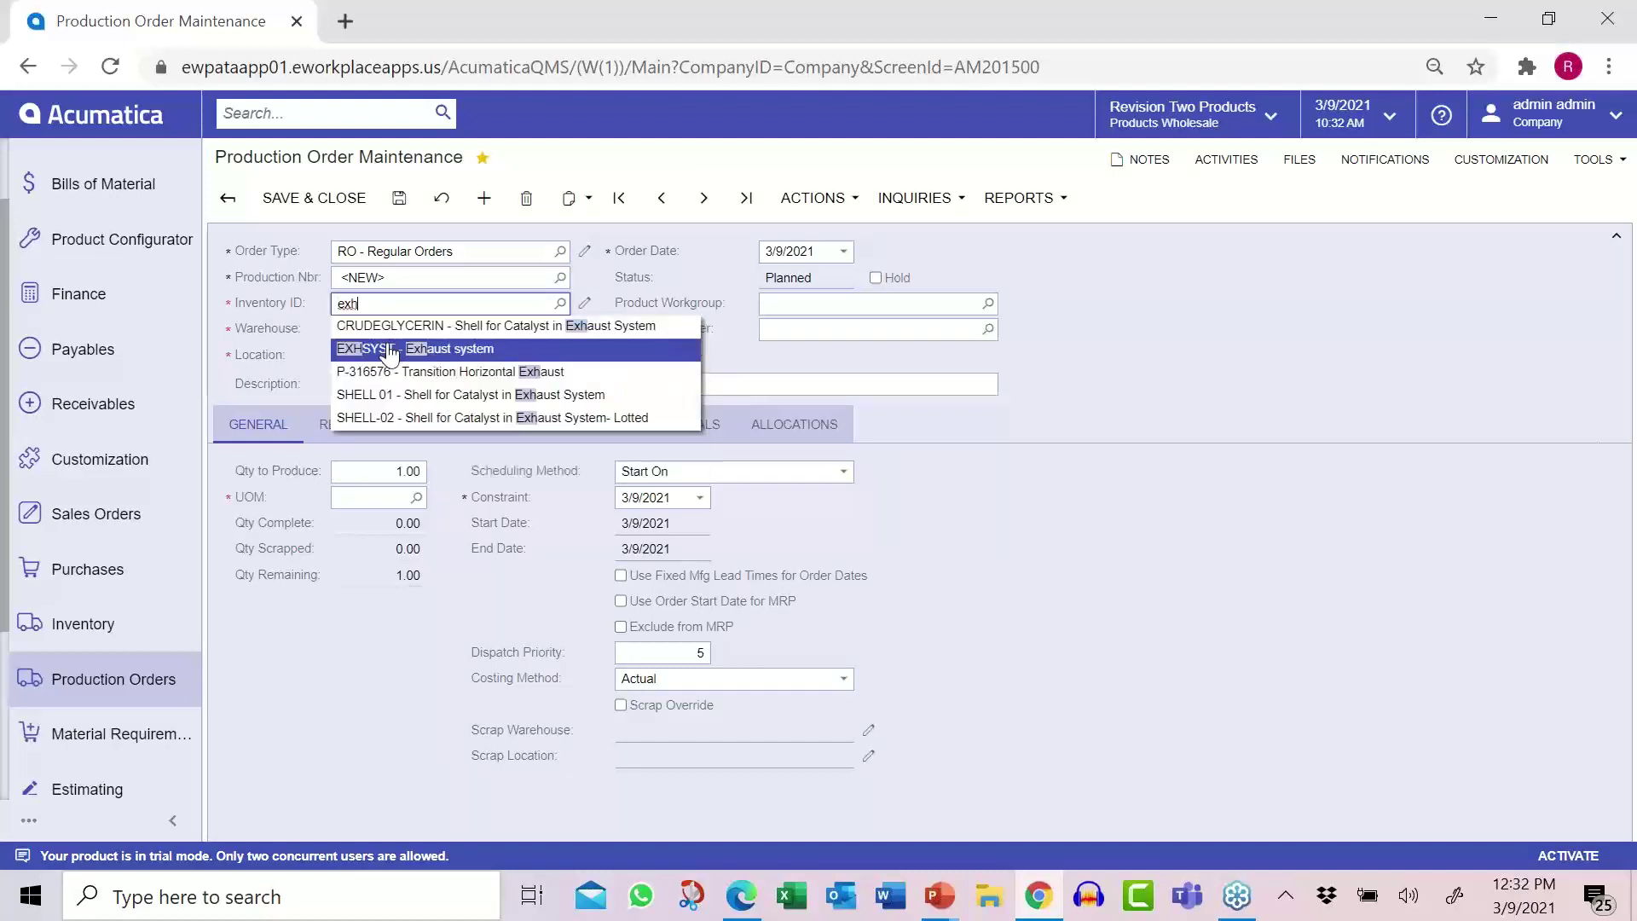
pyautogui.click(389, 351)
pyautogui.press('Tab')
pyautogui.press('Tab')
pyautogui.press('Tab')
pyautogui.press('Tab')
pyautogui.press('Tab')
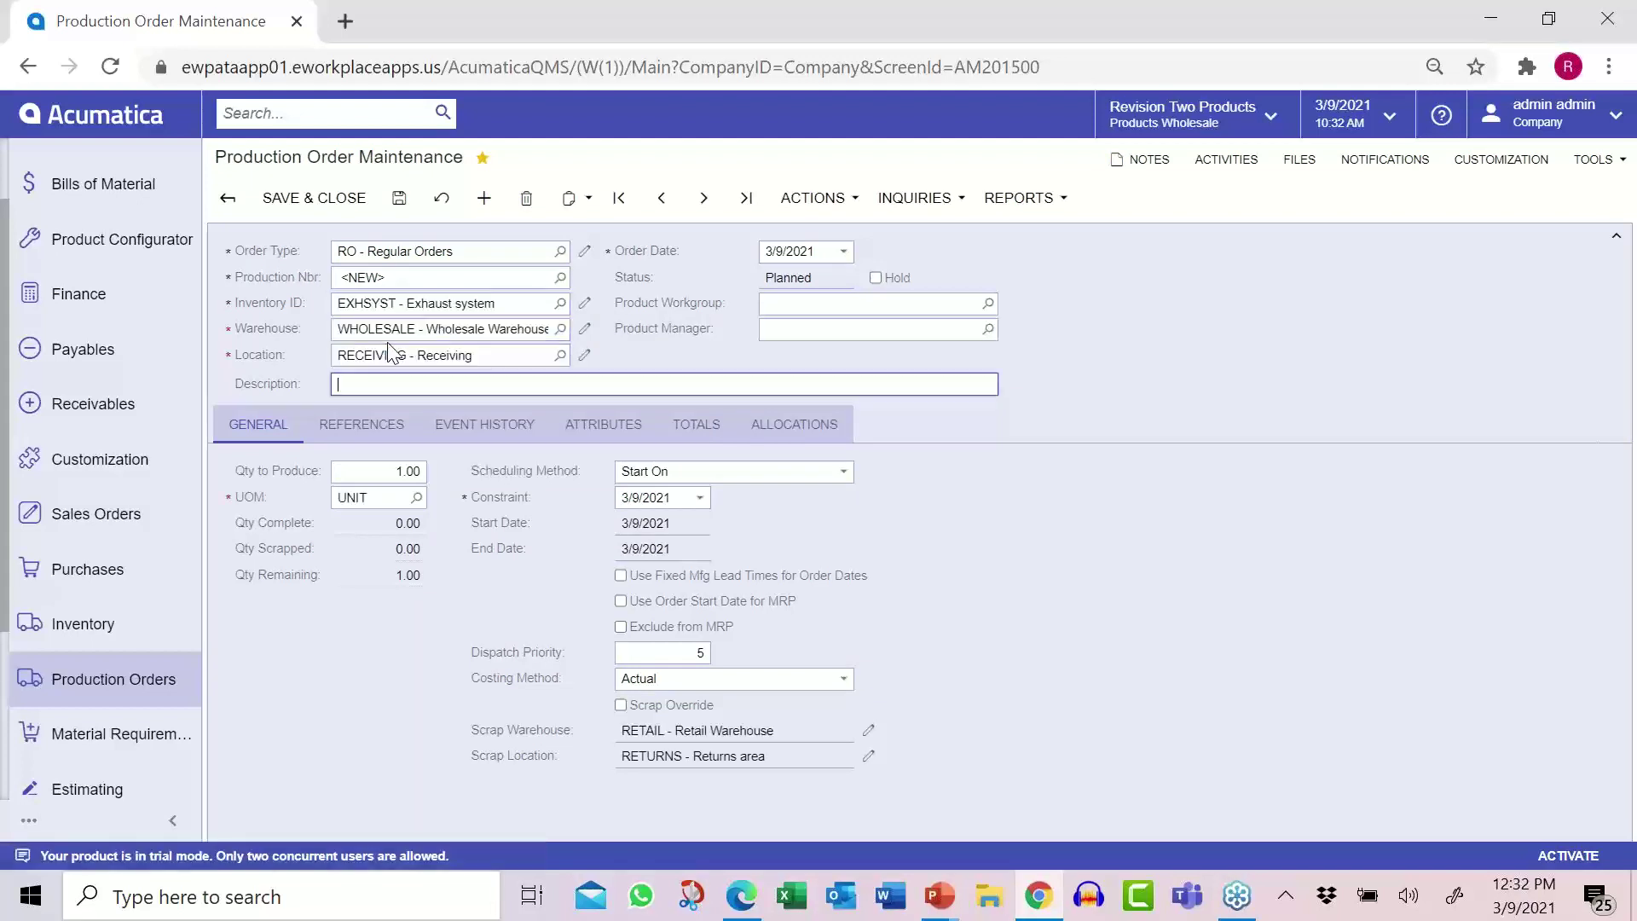
pyautogui.click(398, 198)
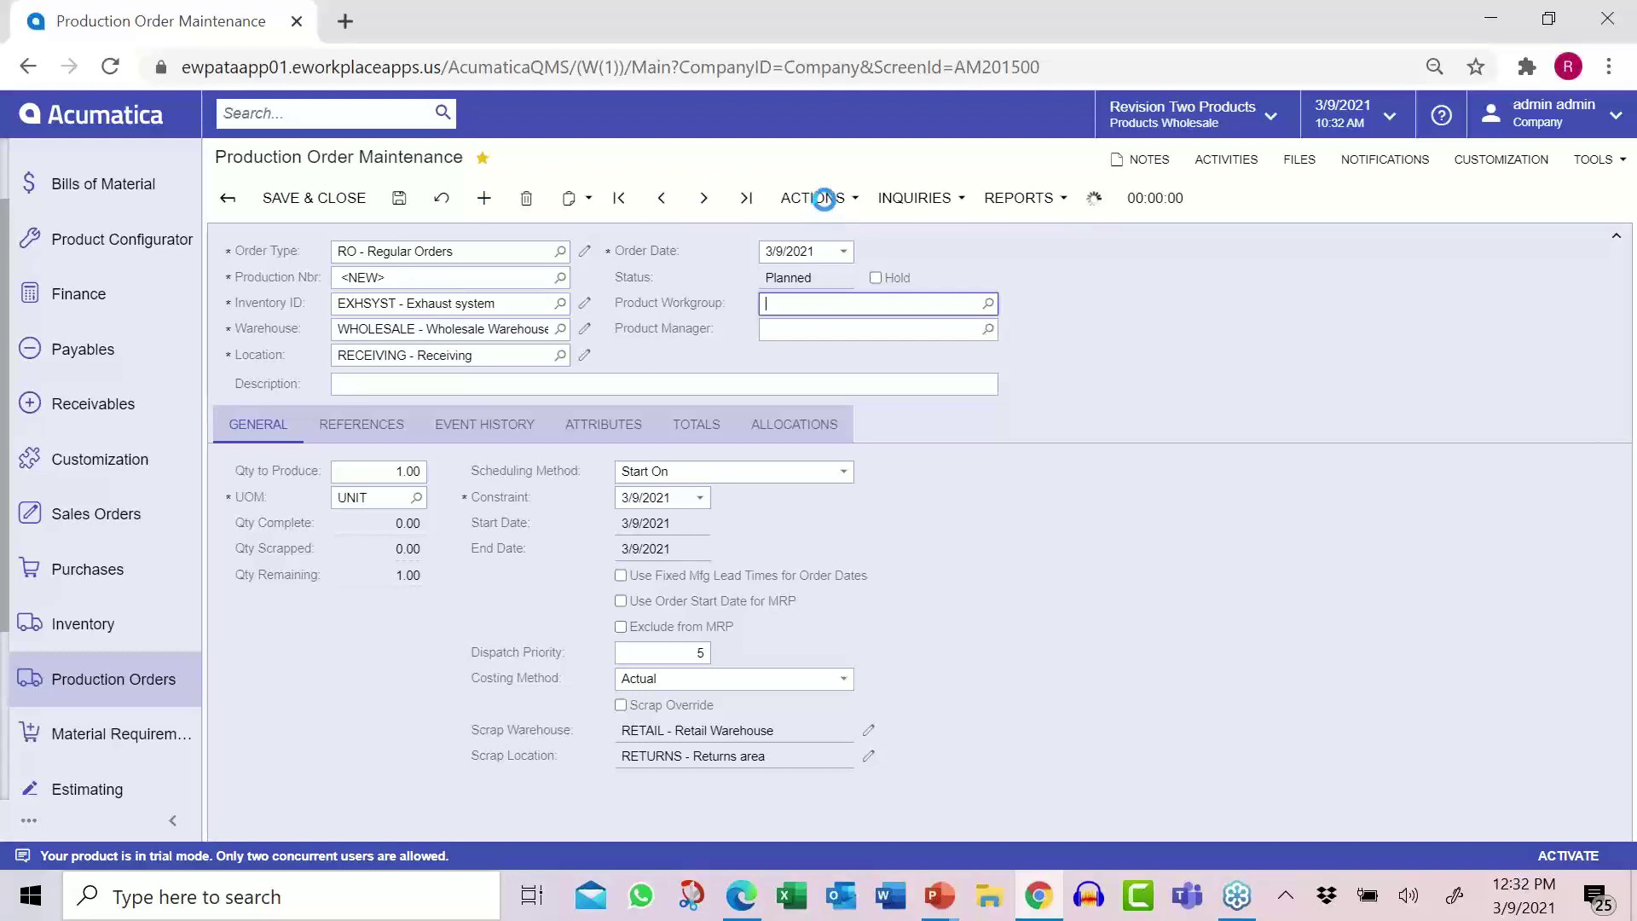
# - Release the EXHSYST production order and create a move transaction for it
pyautogui.click(814, 198)
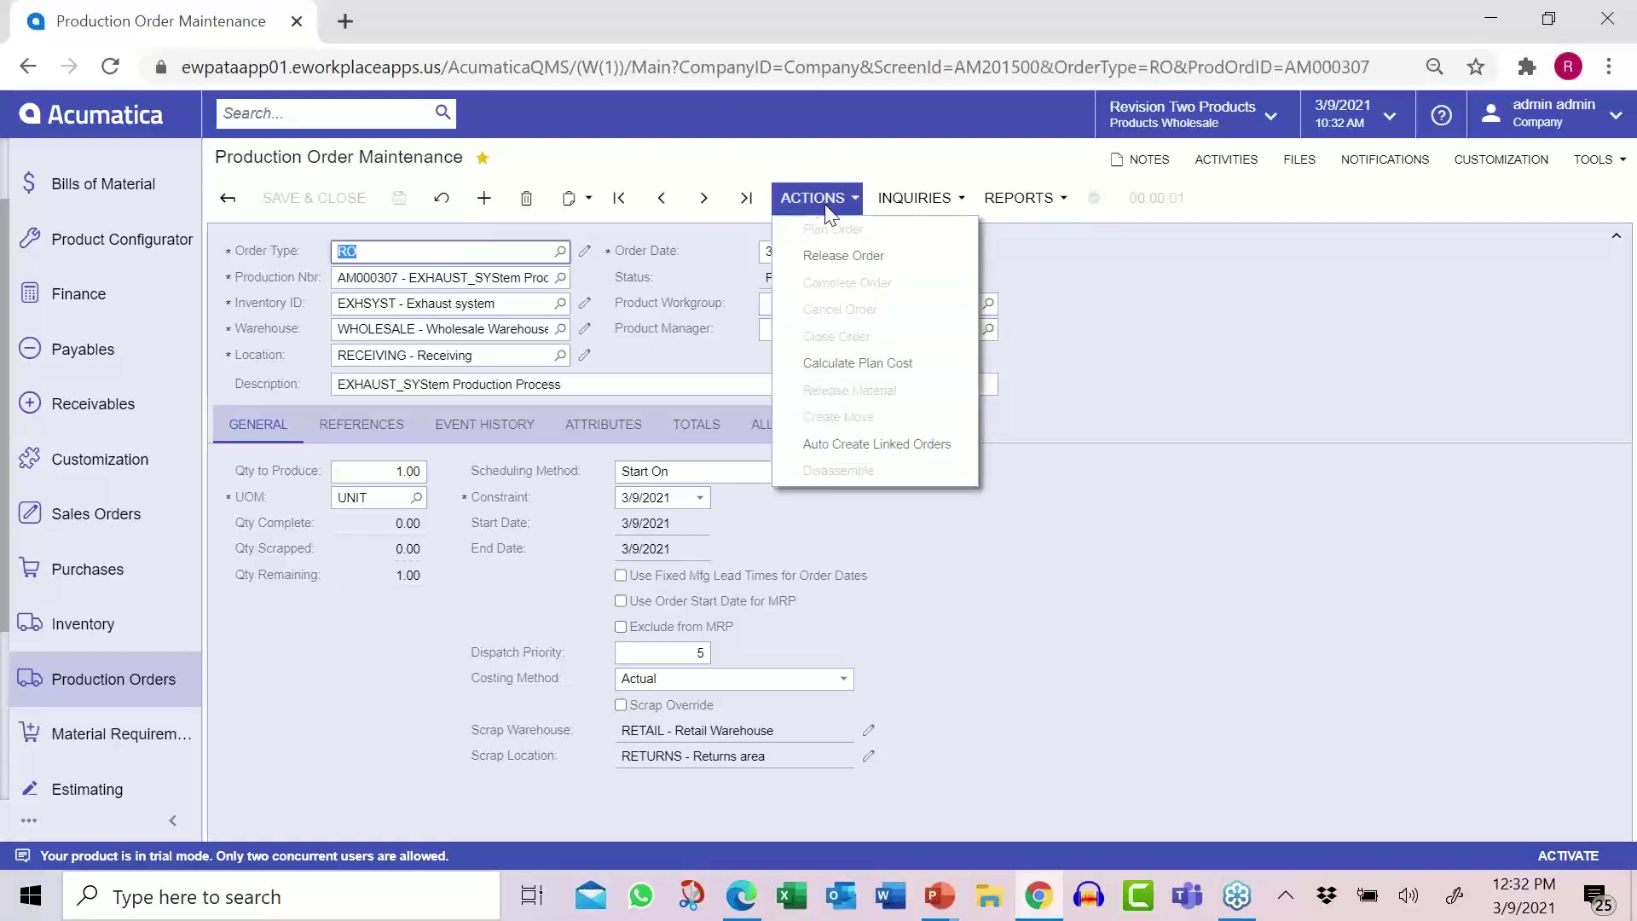
pyautogui.click(832, 258)
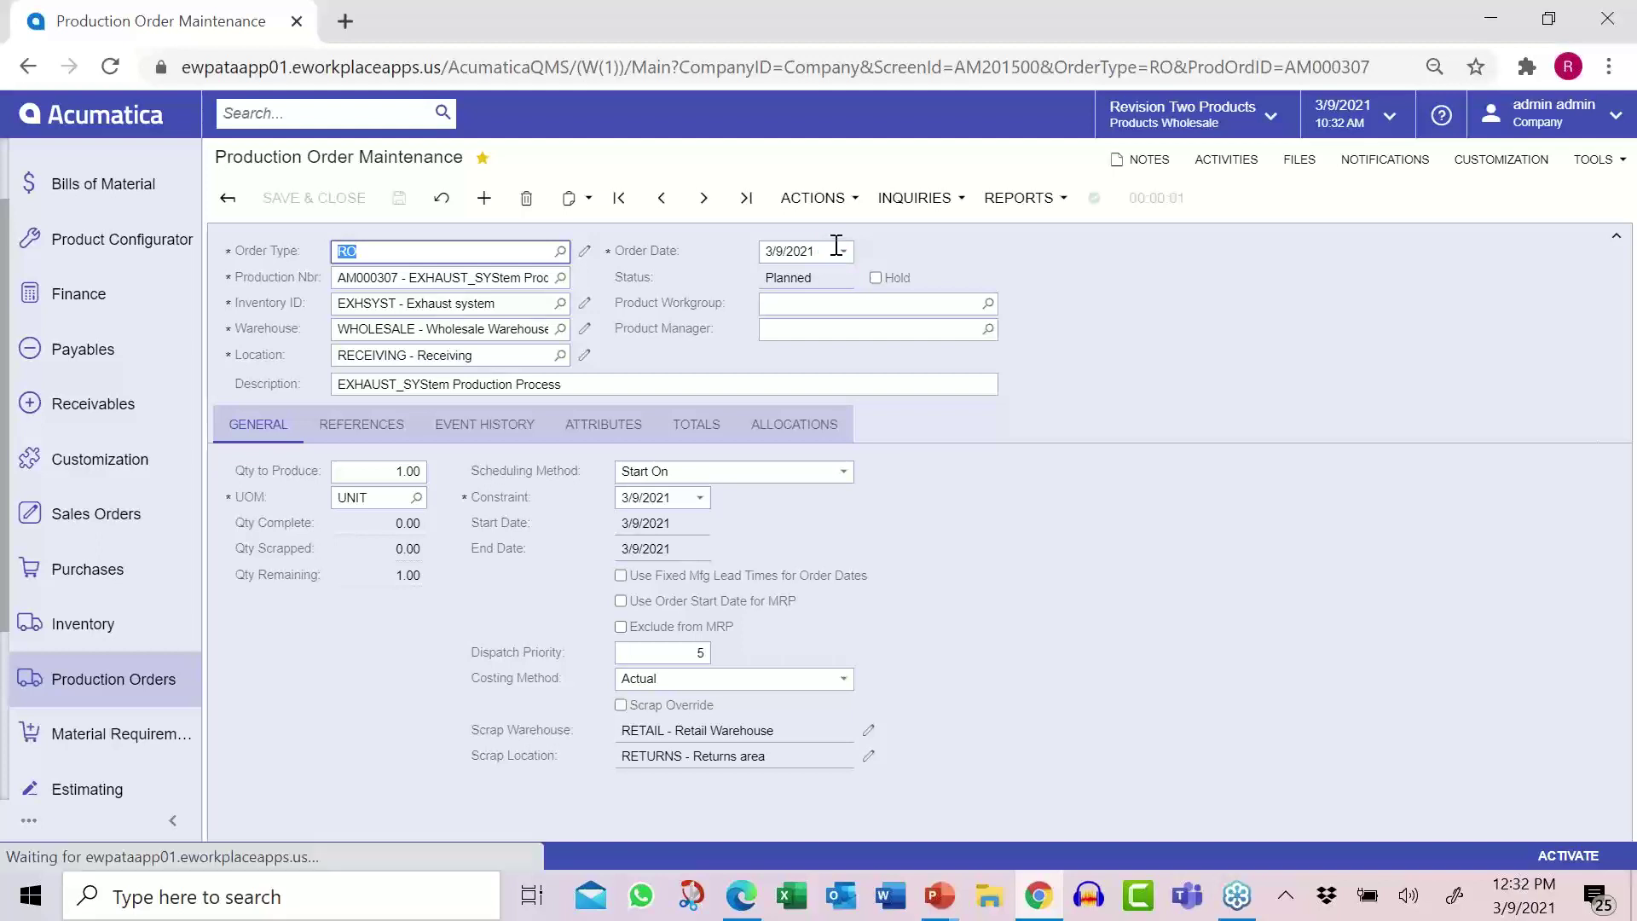
pyautogui.click(853, 206)
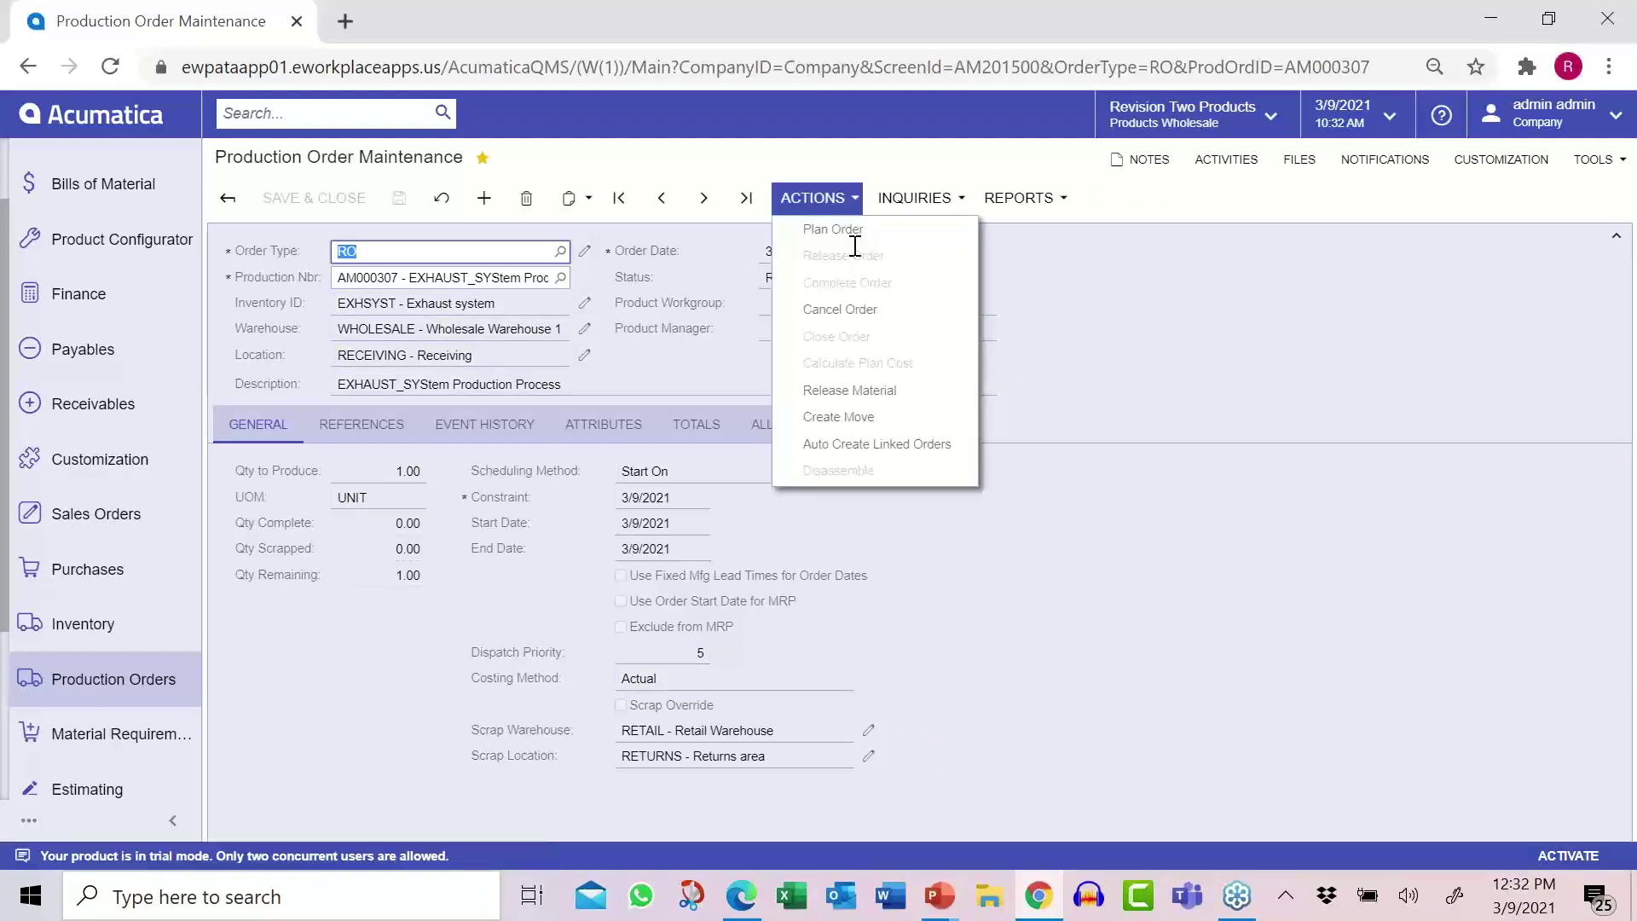
pyautogui.click(844, 416)
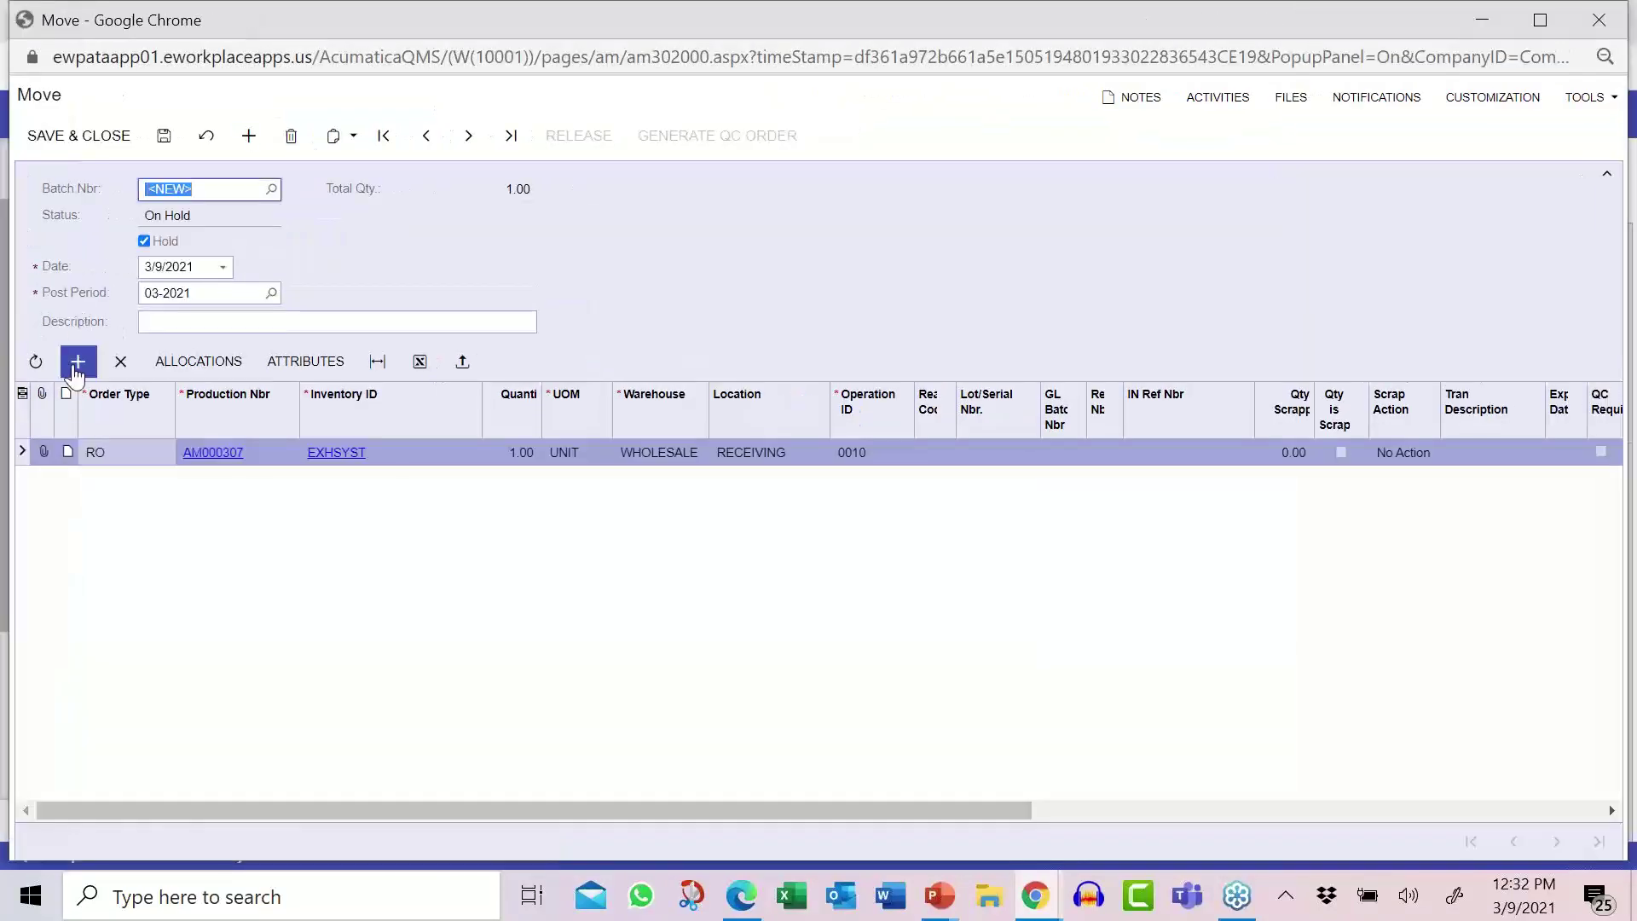
# - Try to take the EXHSYST move off hold and release it before QC, and discard the unsaved move
pyautogui.click(144, 245)
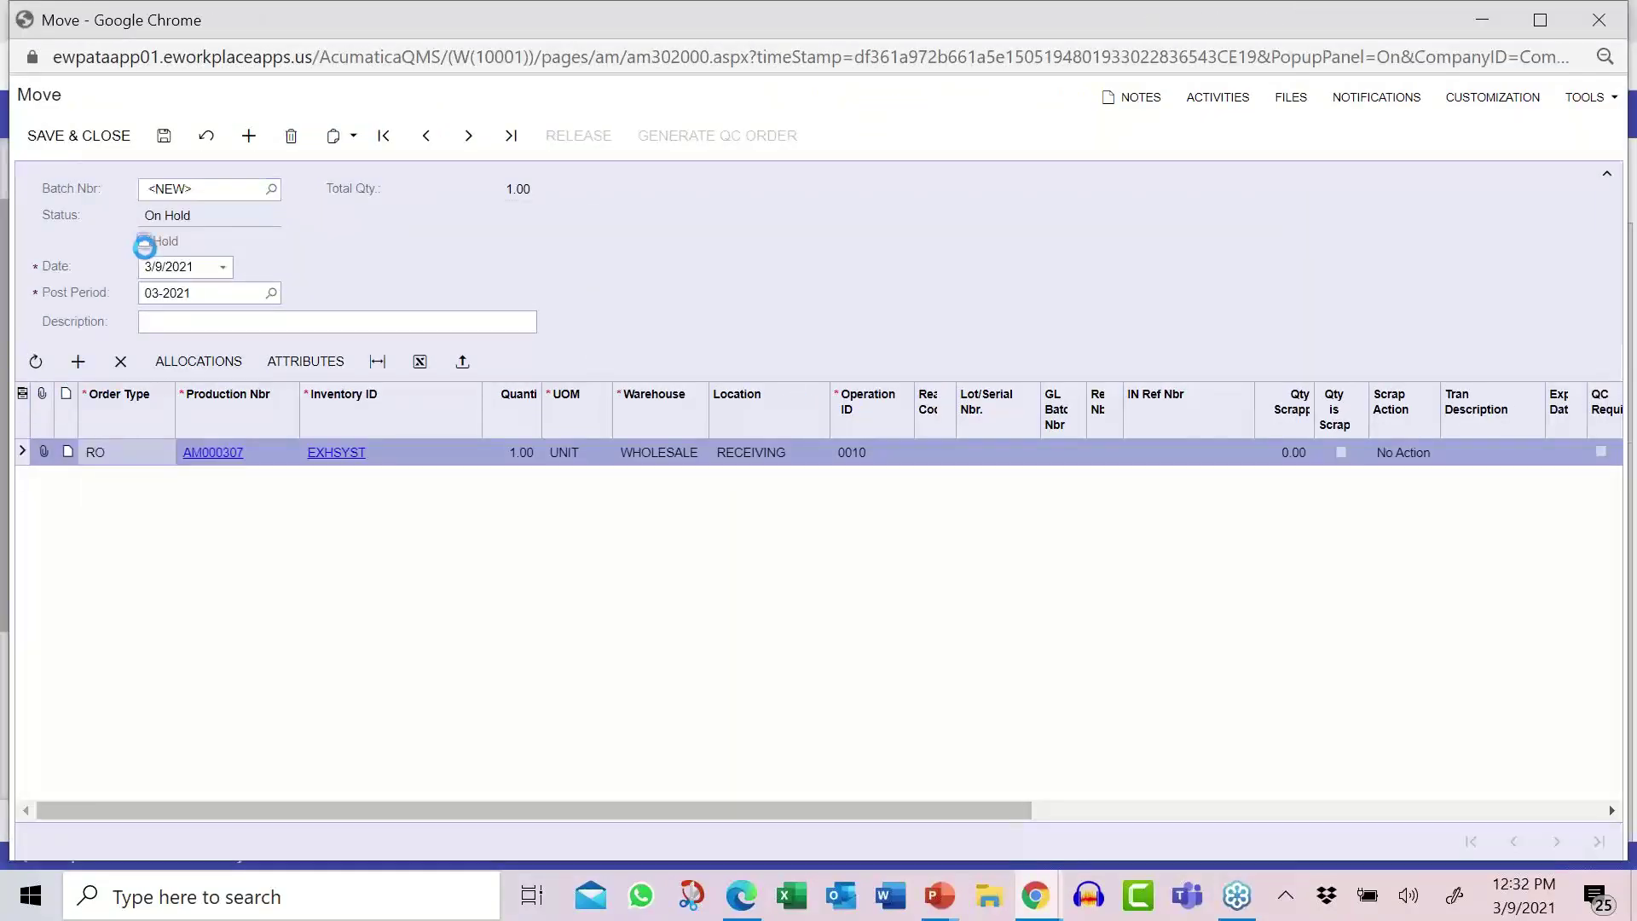
pyautogui.click(570, 146)
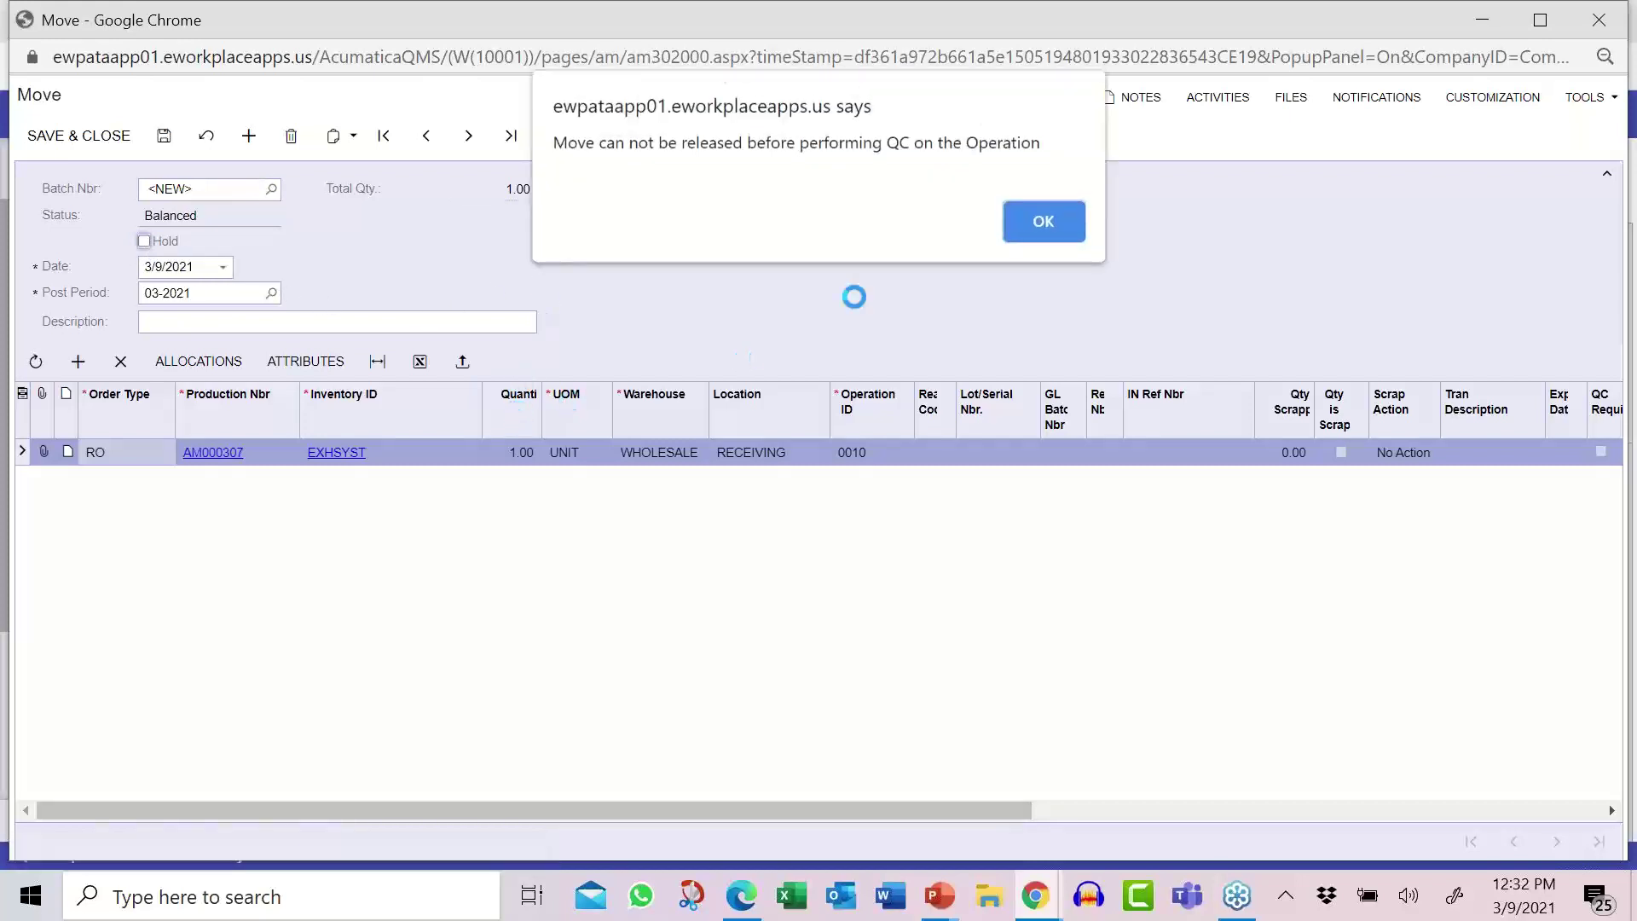
pyautogui.click(1030, 220)
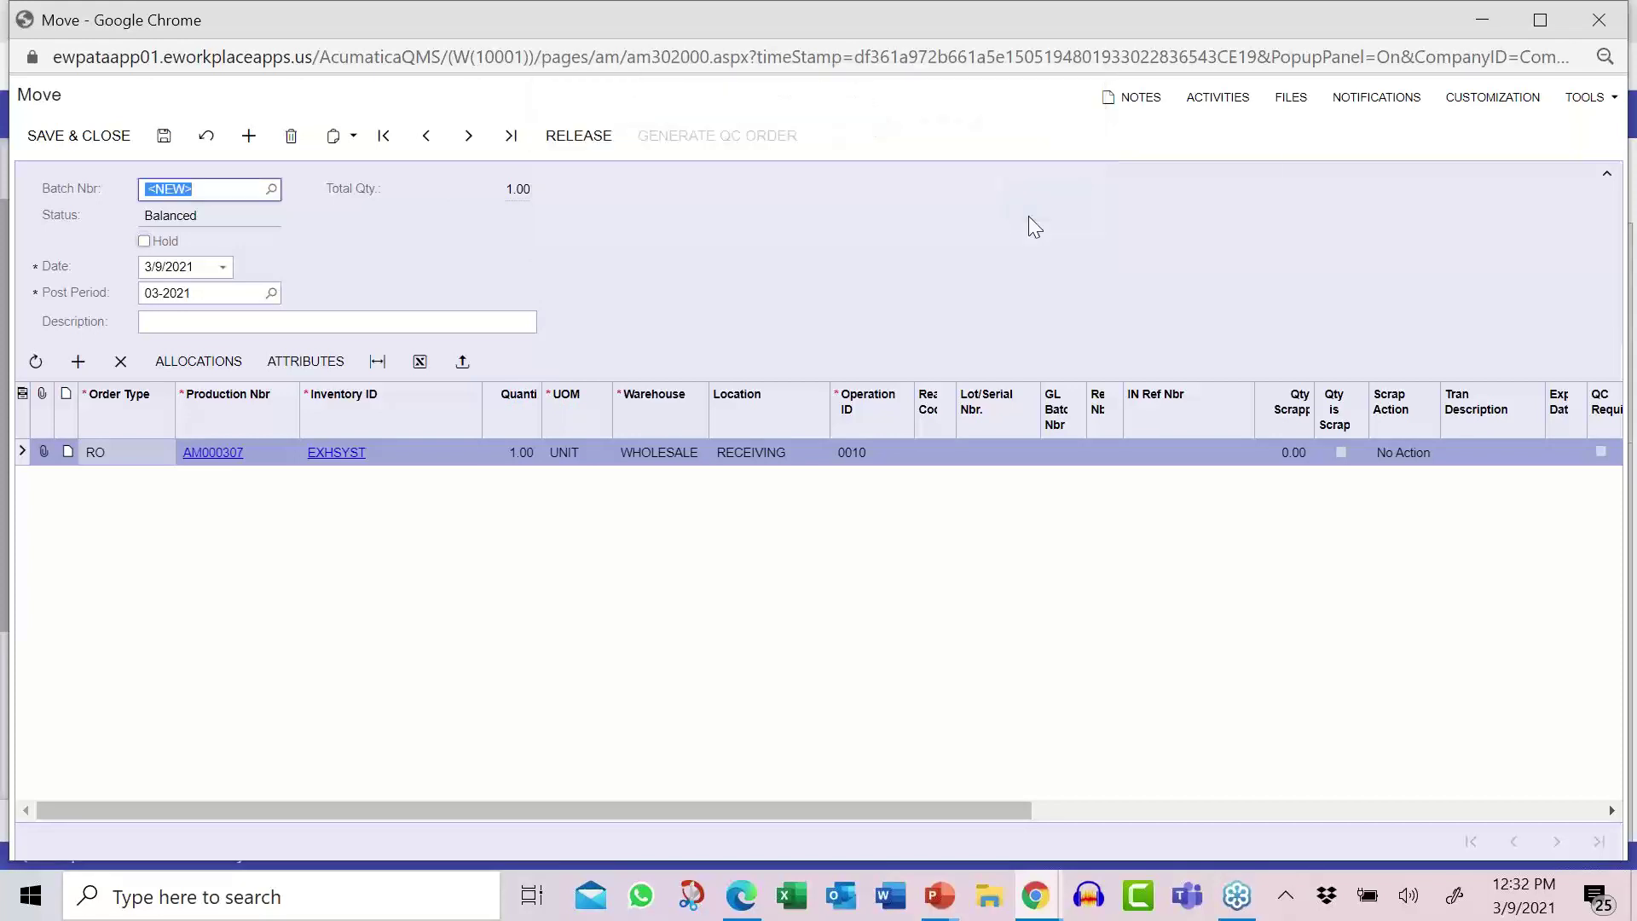
pyautogui.click(1600, 28)
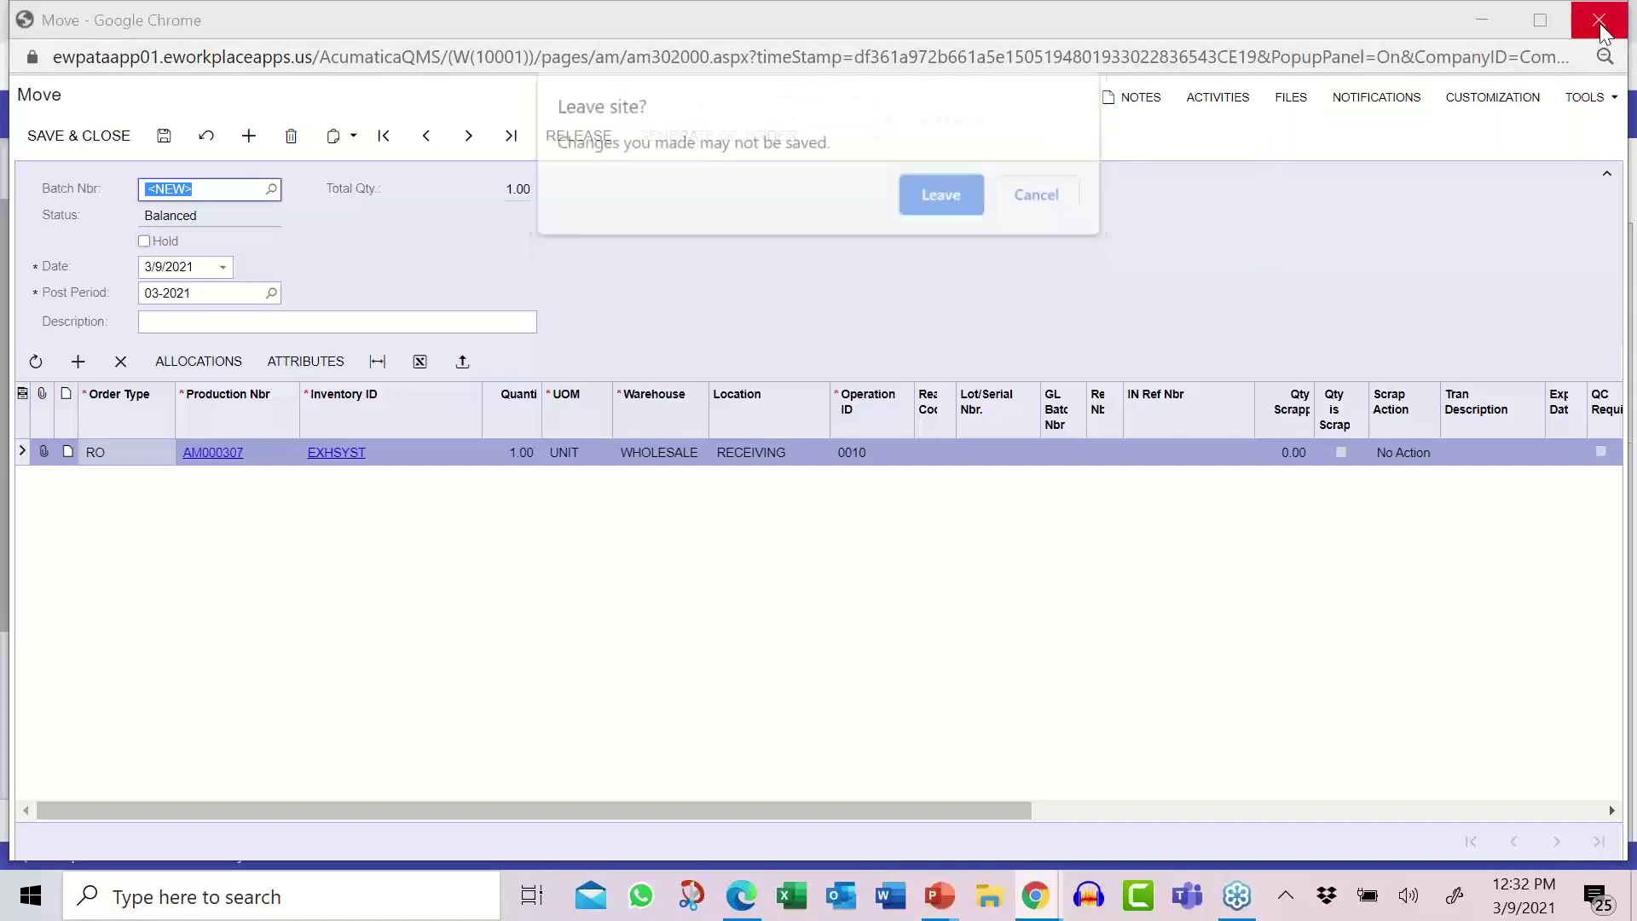
pyautogui.click(944, 196)
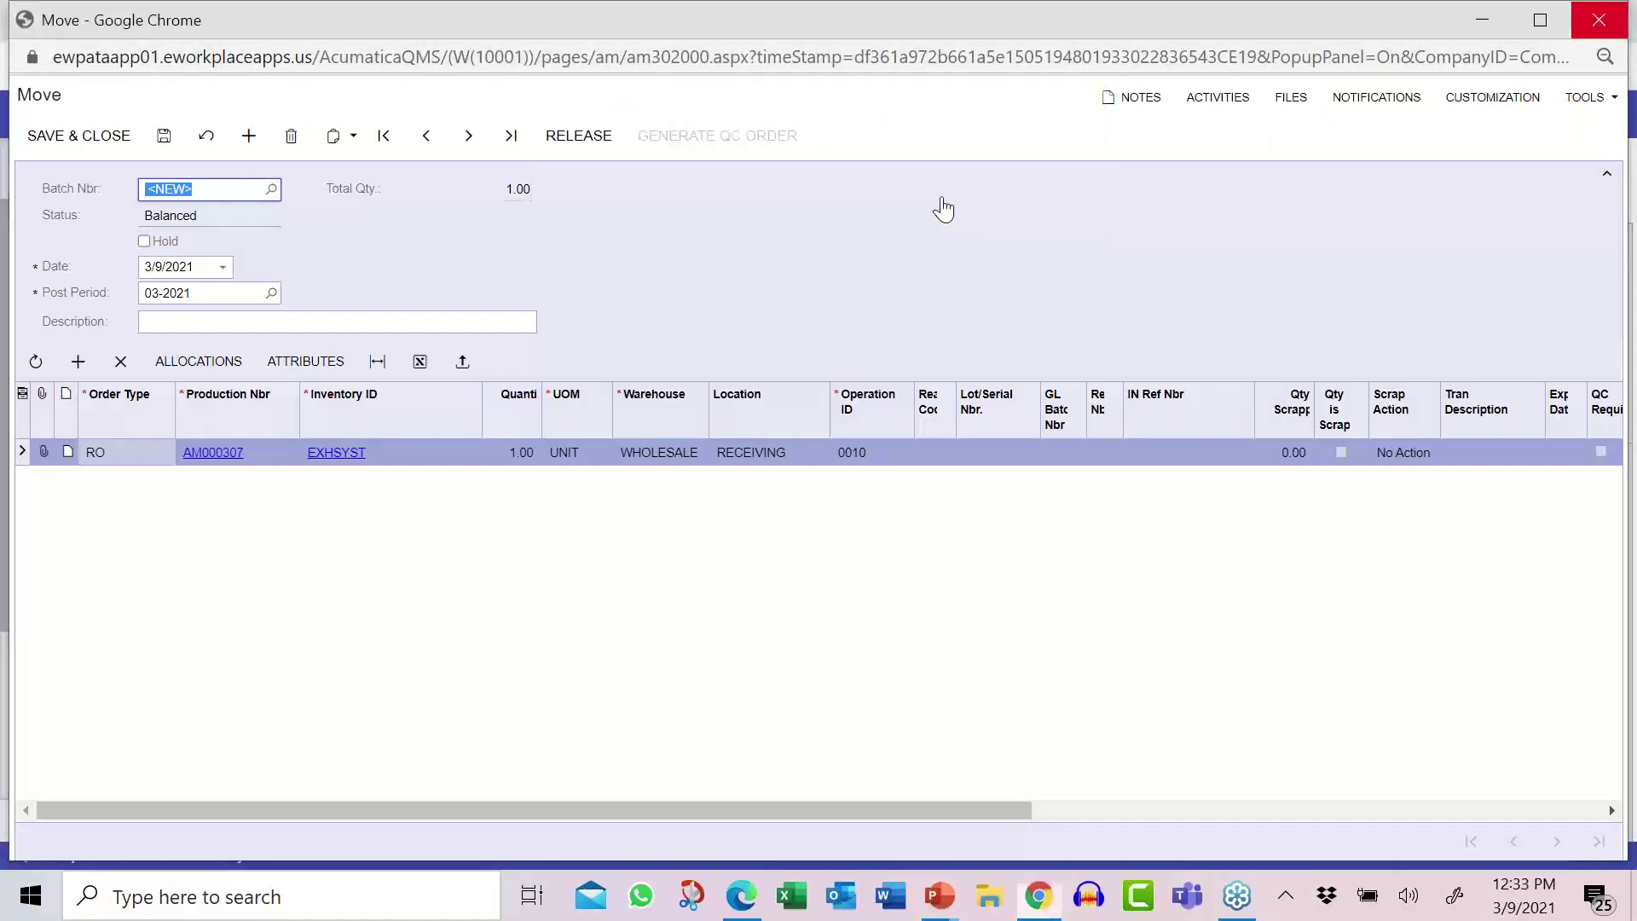
# - Open the newest In Process QC order for EXHSYST from the QC Dashboard
pyautogui.scroll(-3, 85, 735)
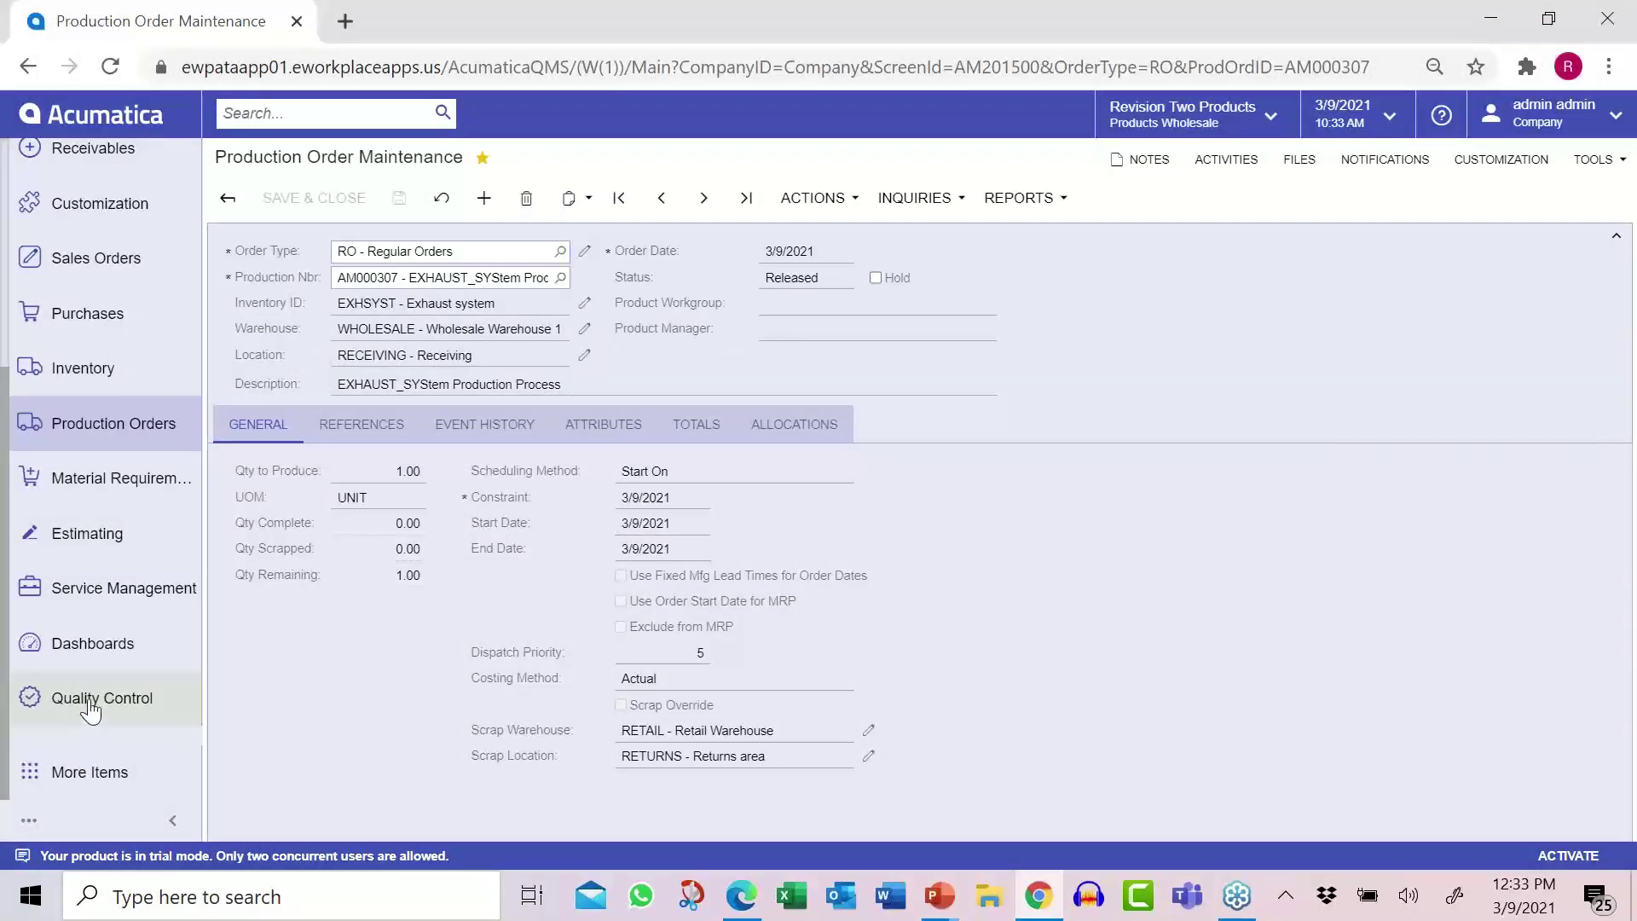
pyautogui.click(88, 704)
pyautogui.scroll(-2, 1211, 695)
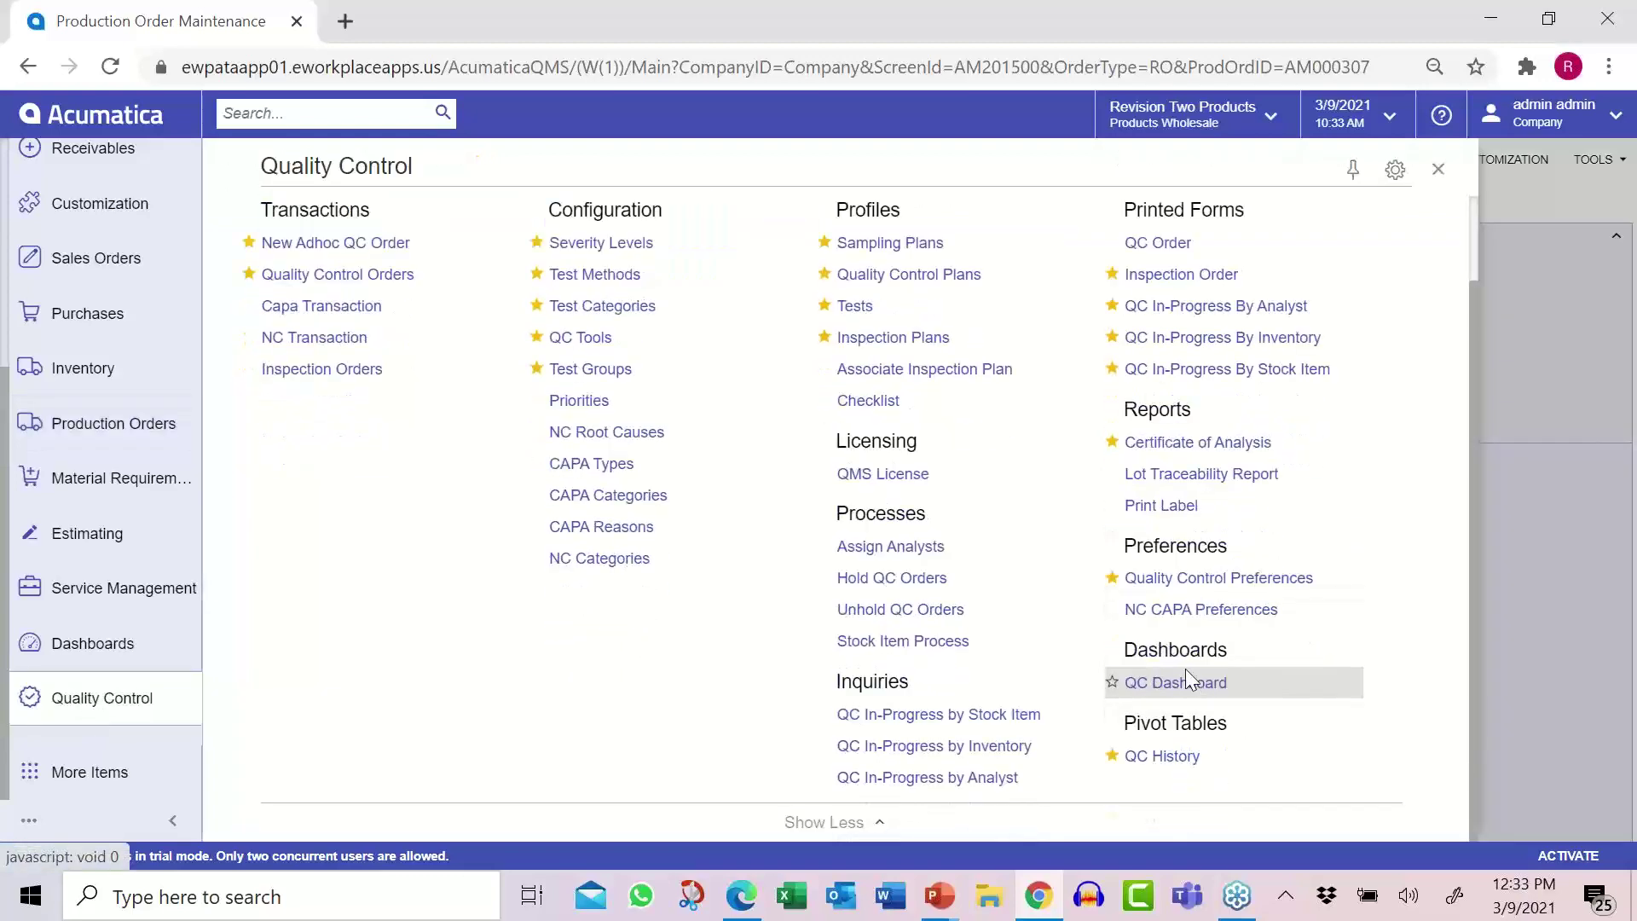
pyautogui.click(1188, 678)
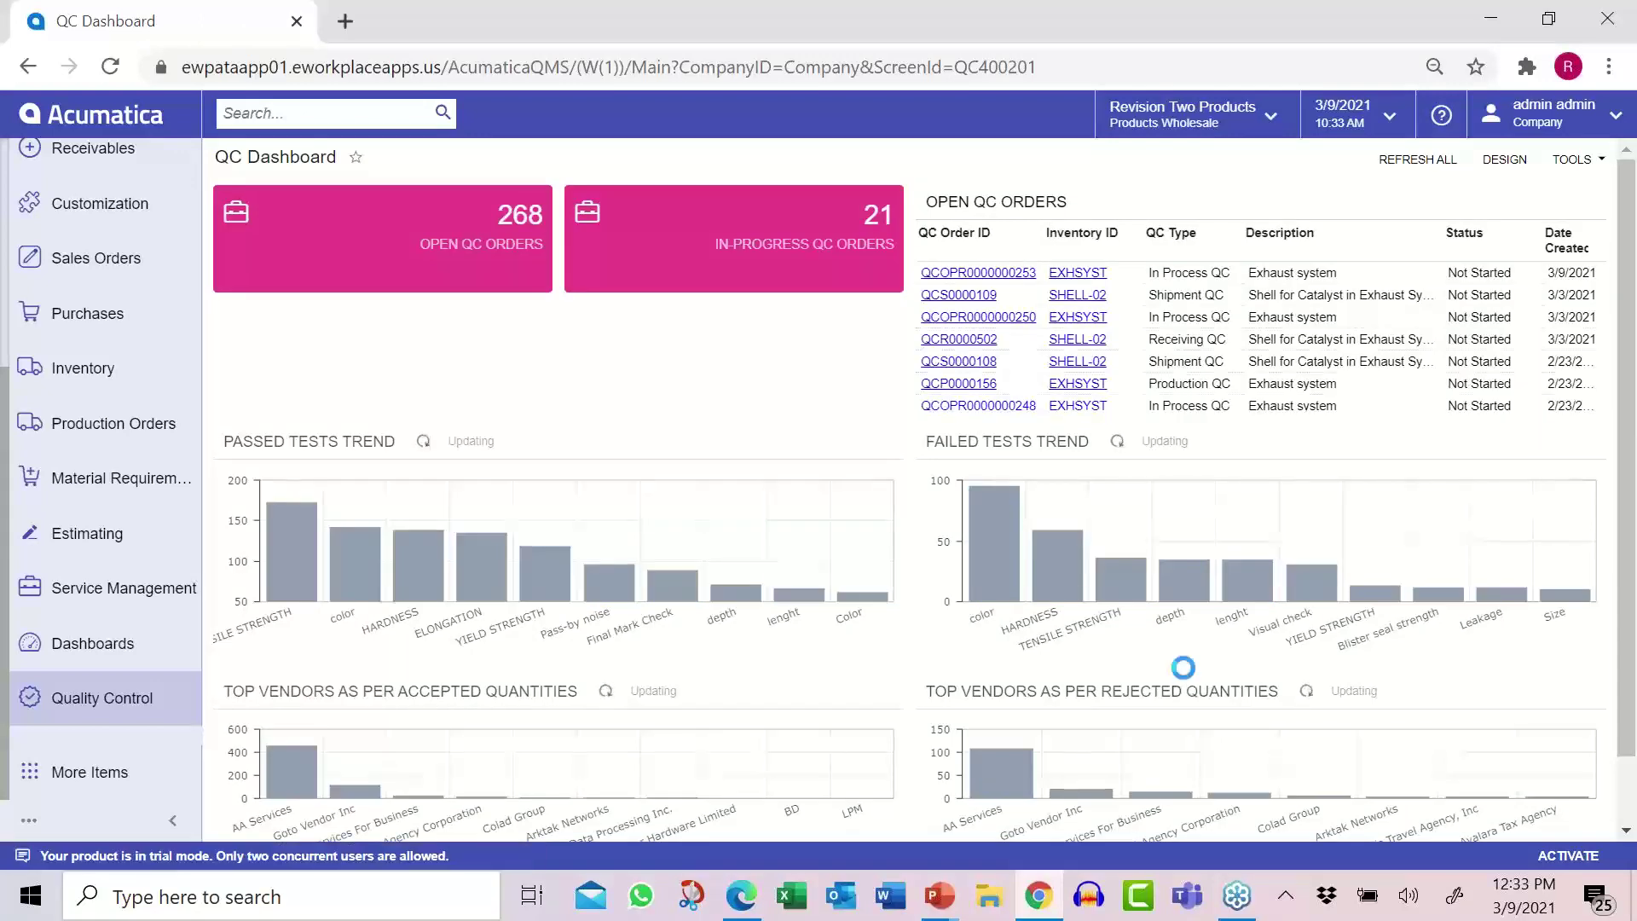
pyautogui.click(1022, 275)
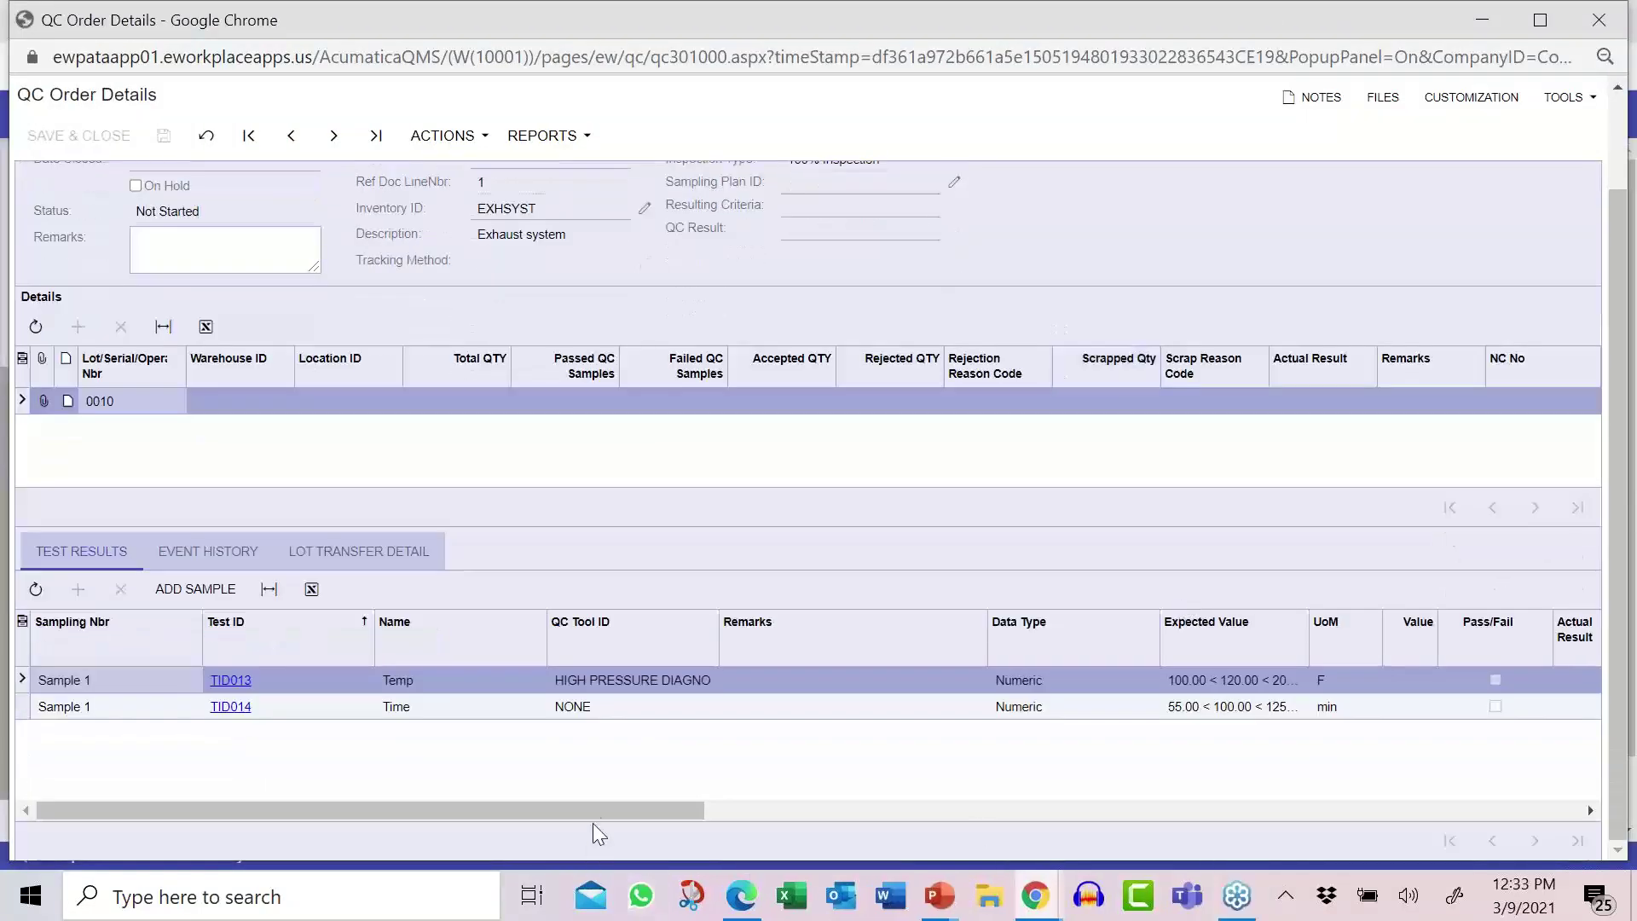
# - Enter test result values of 100 for Temp and 56 for Time, and save the QC order
pyautogui.moveTo(618, 812); pyautogui.dragTo(779, 817)
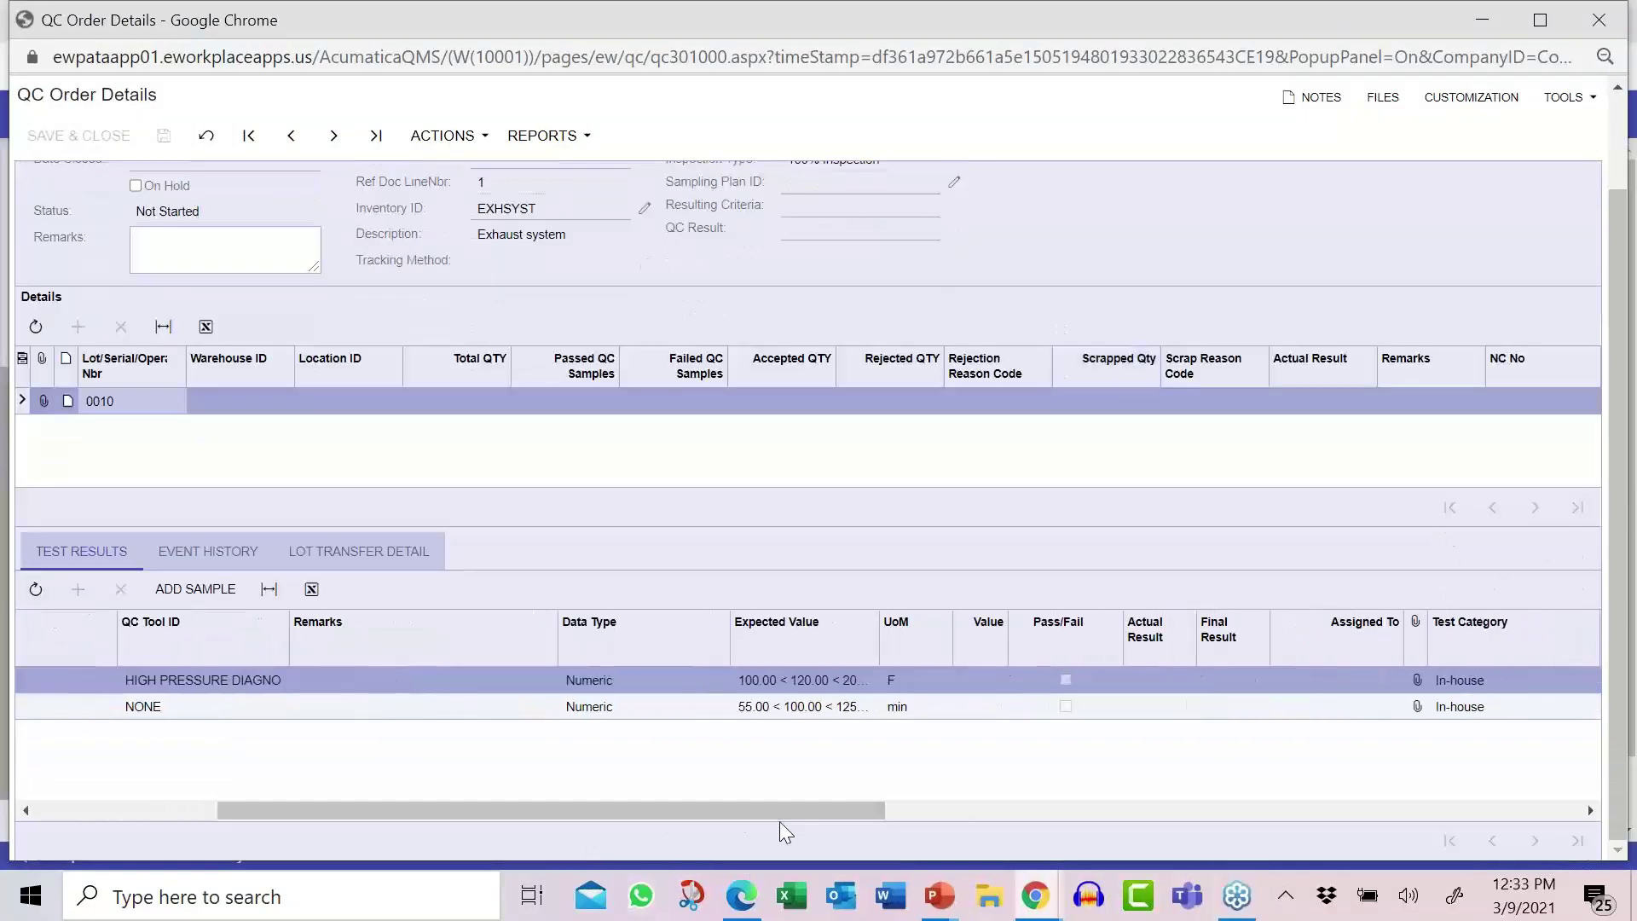
pyautogui.click(986, 678)
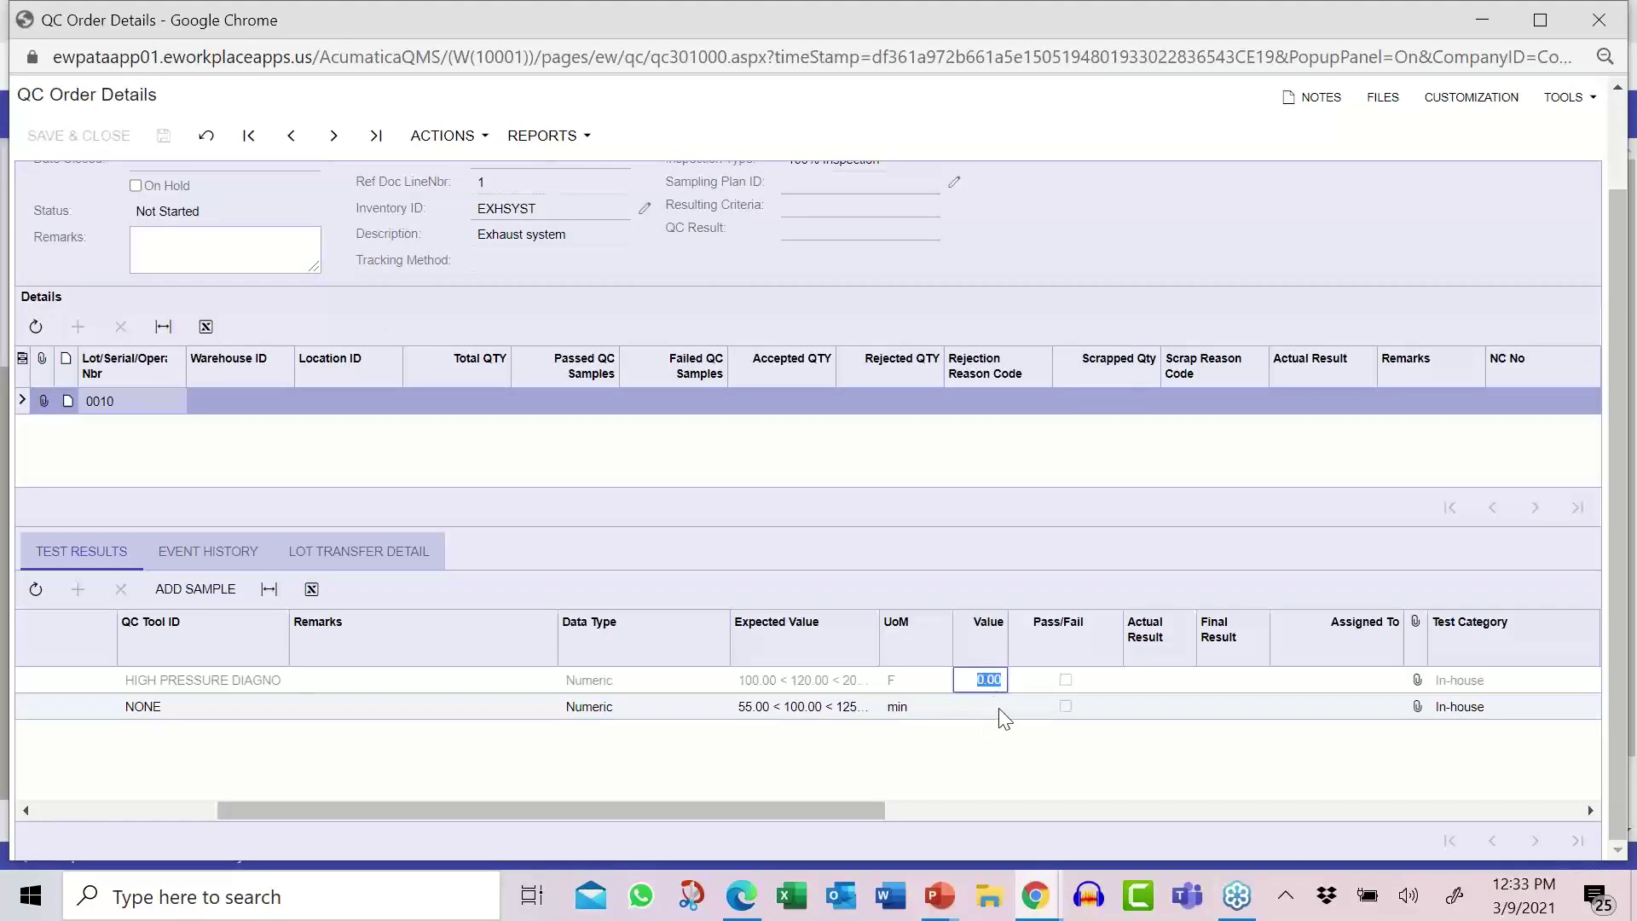
pyautogui.write('100')
pyautogui.press('Tab')
pyautogui.press('Tab')
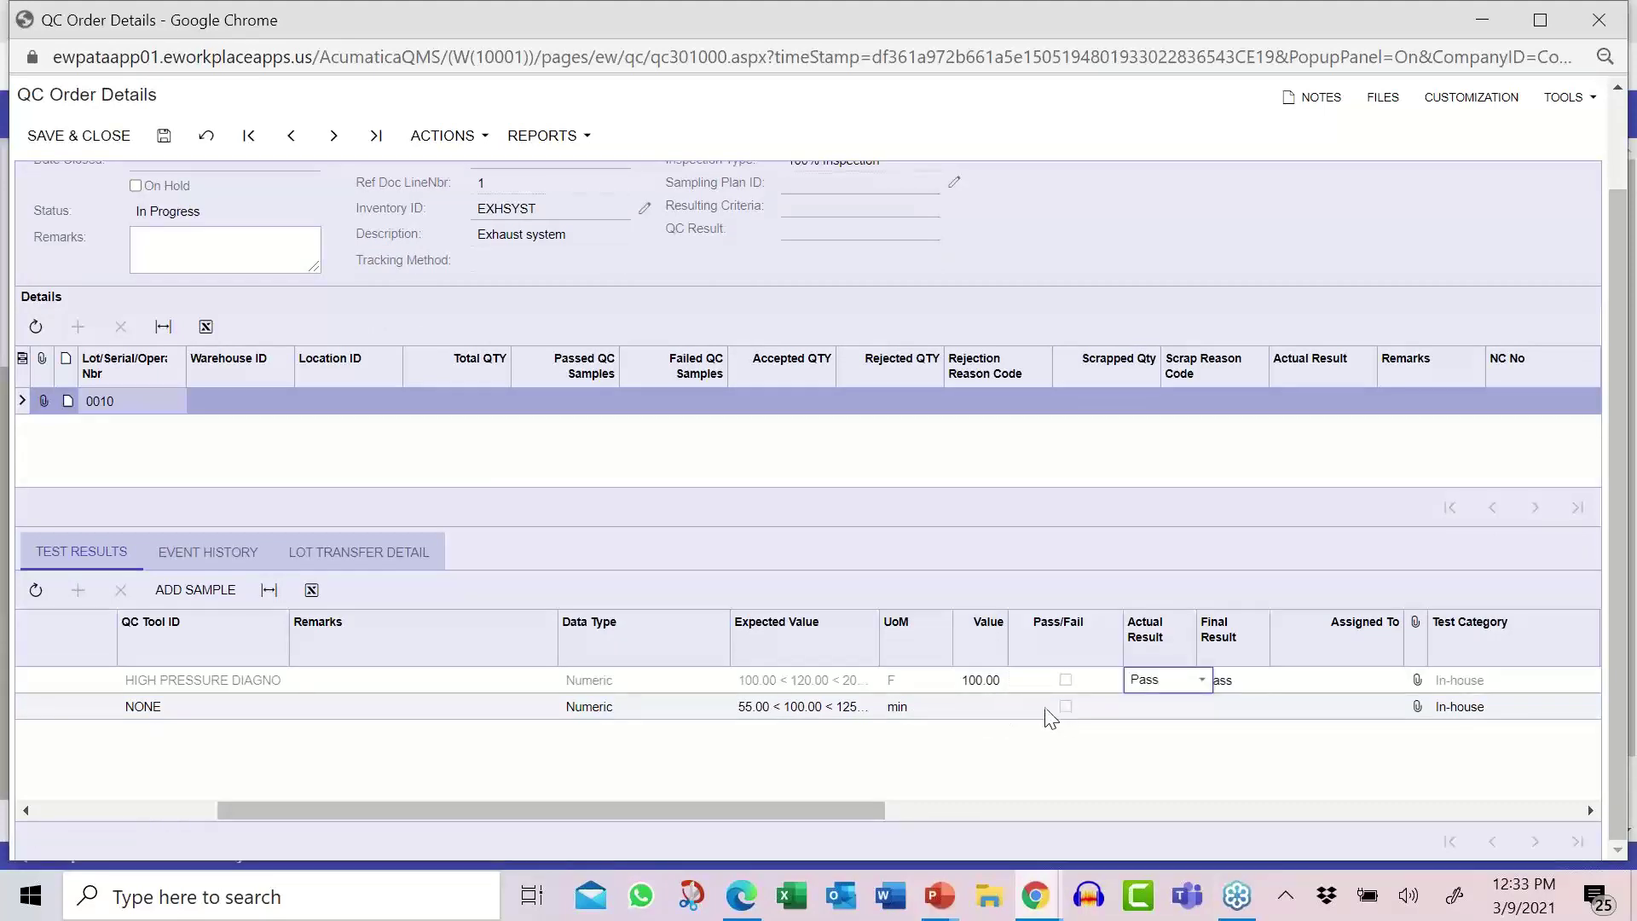
pyautogui.click(987, 707)
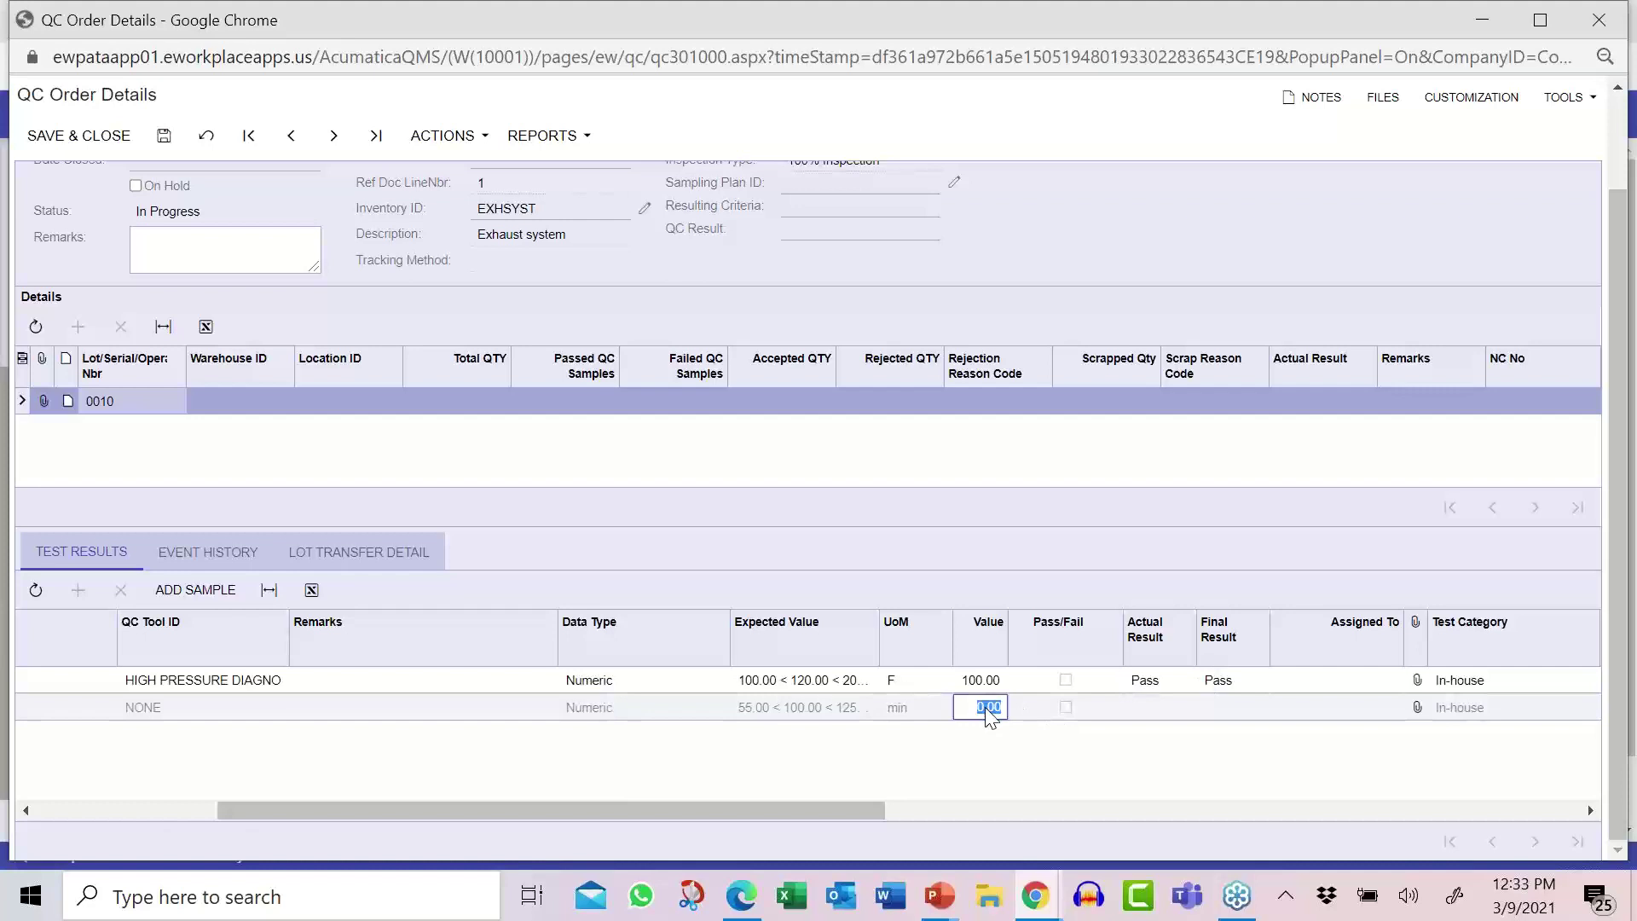
pyautogui.write('56')
pyautogui.press('Tab')
pyautogui.press('Tab')
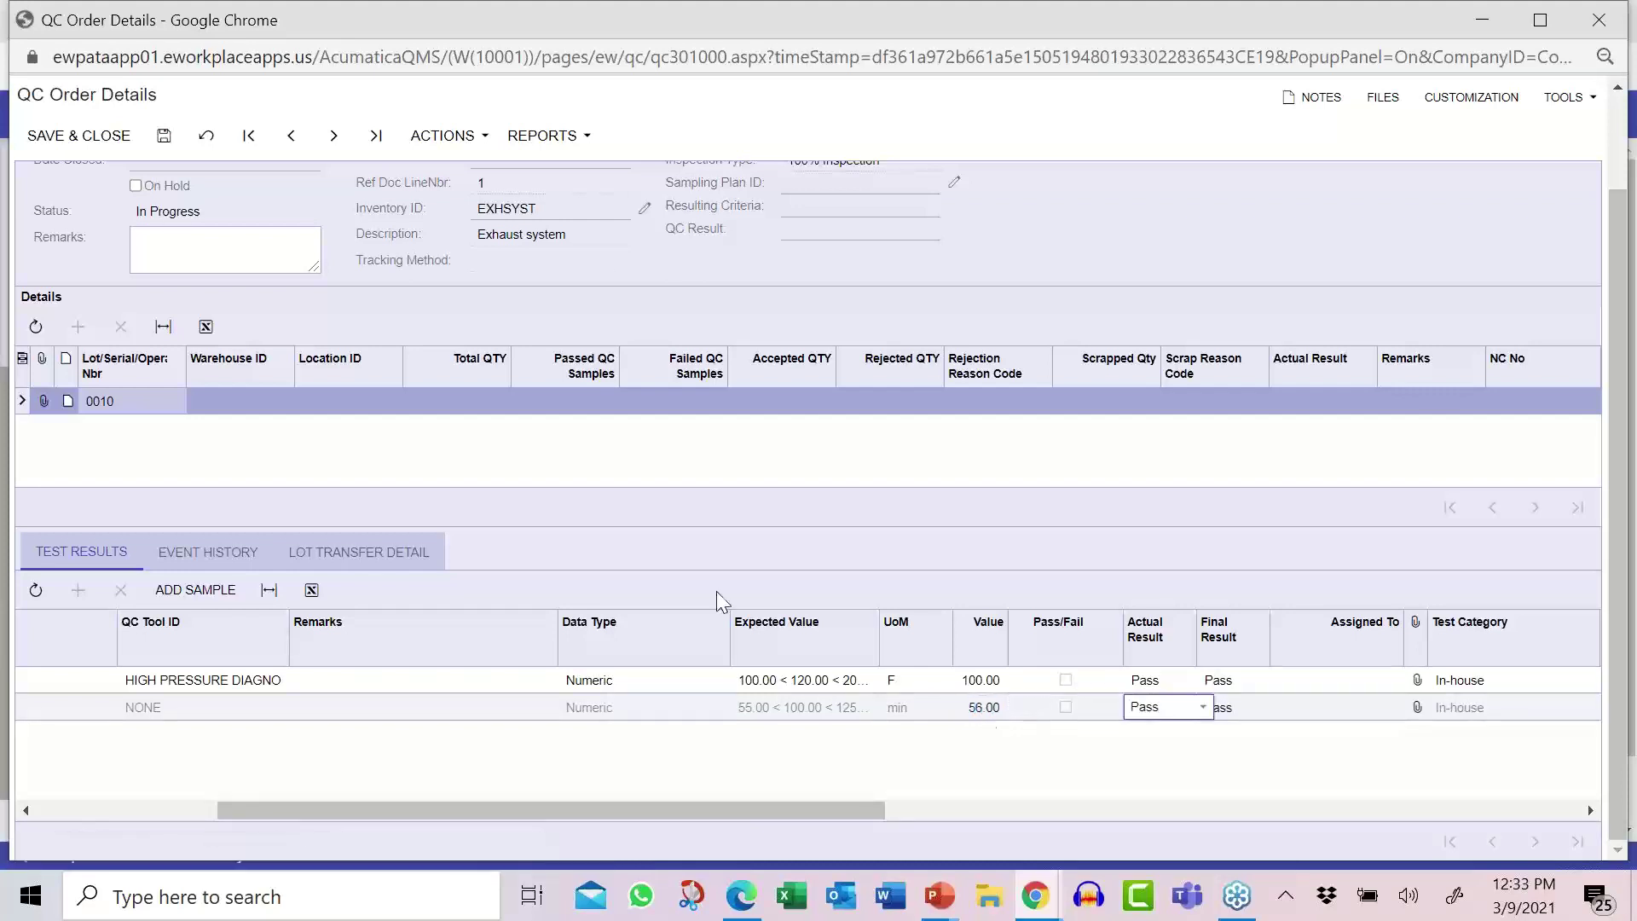
pyautogui.click(164, 136)
# - Evaluate and post the results of the in-process QC order, and close it
pyautogui.click(445, 136)
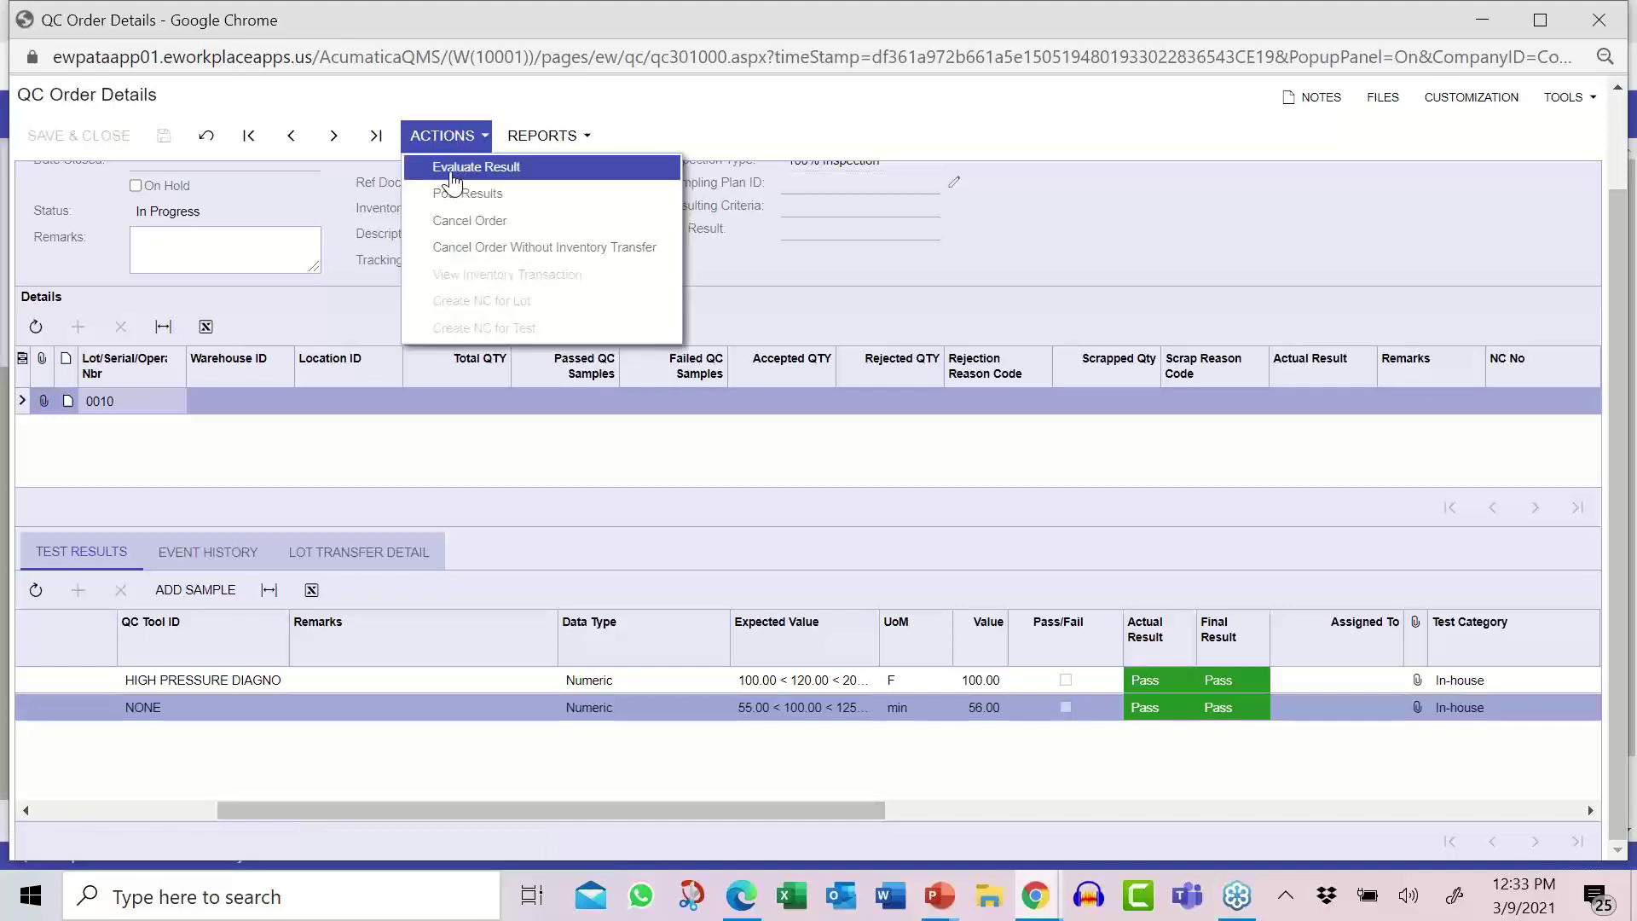
pyautogui.click(452, 169)
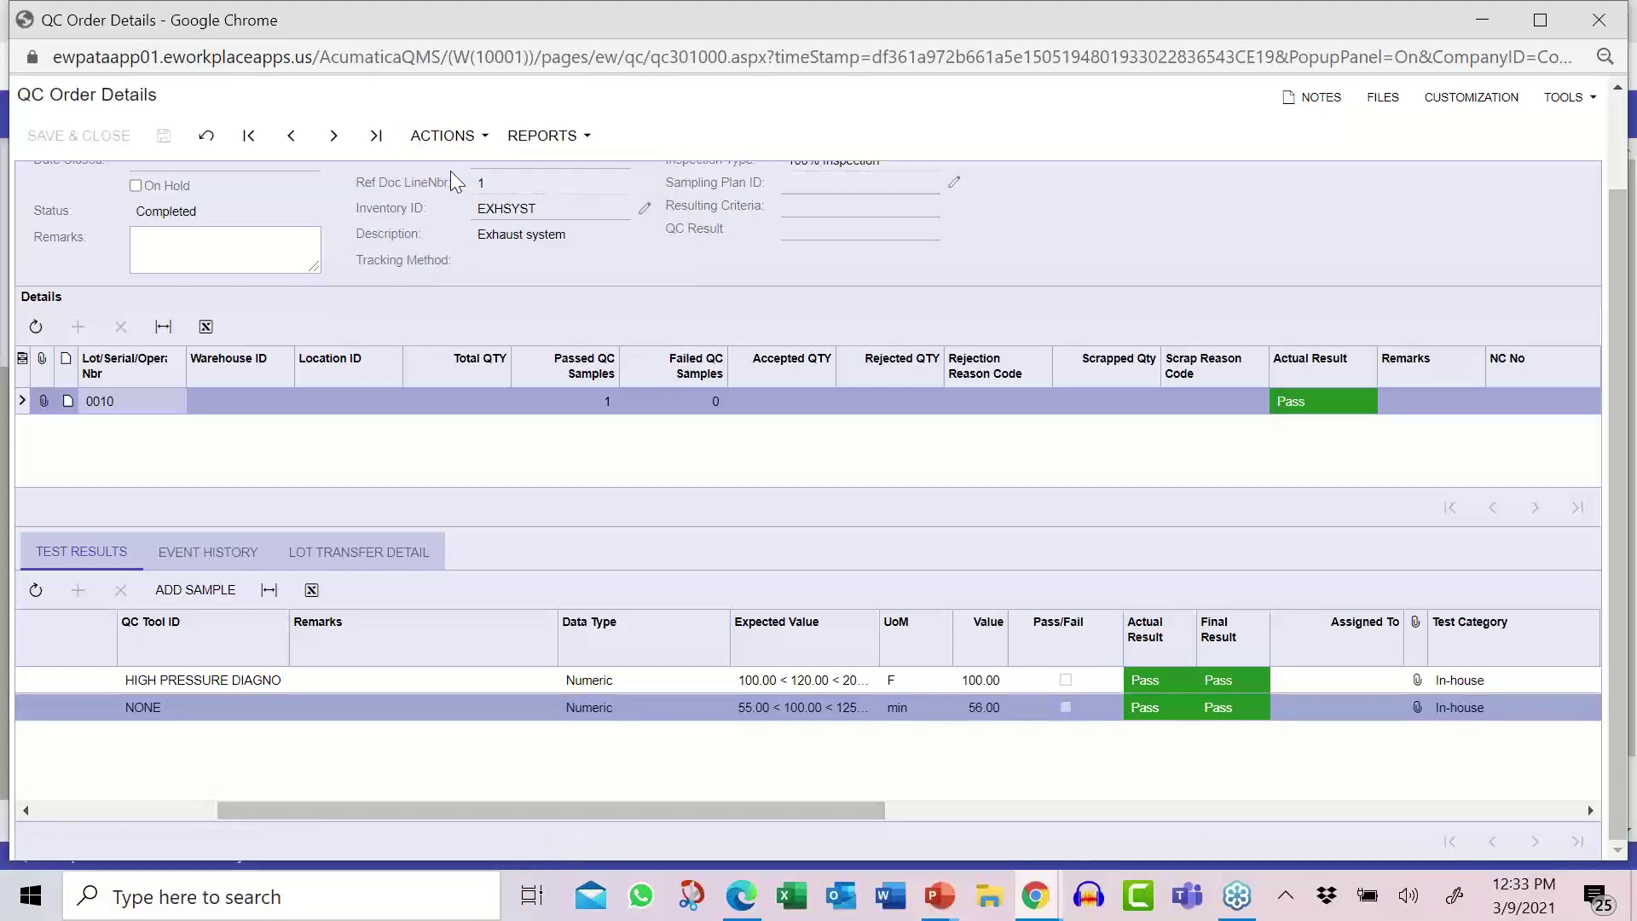
pyautogui.click(473, 138)
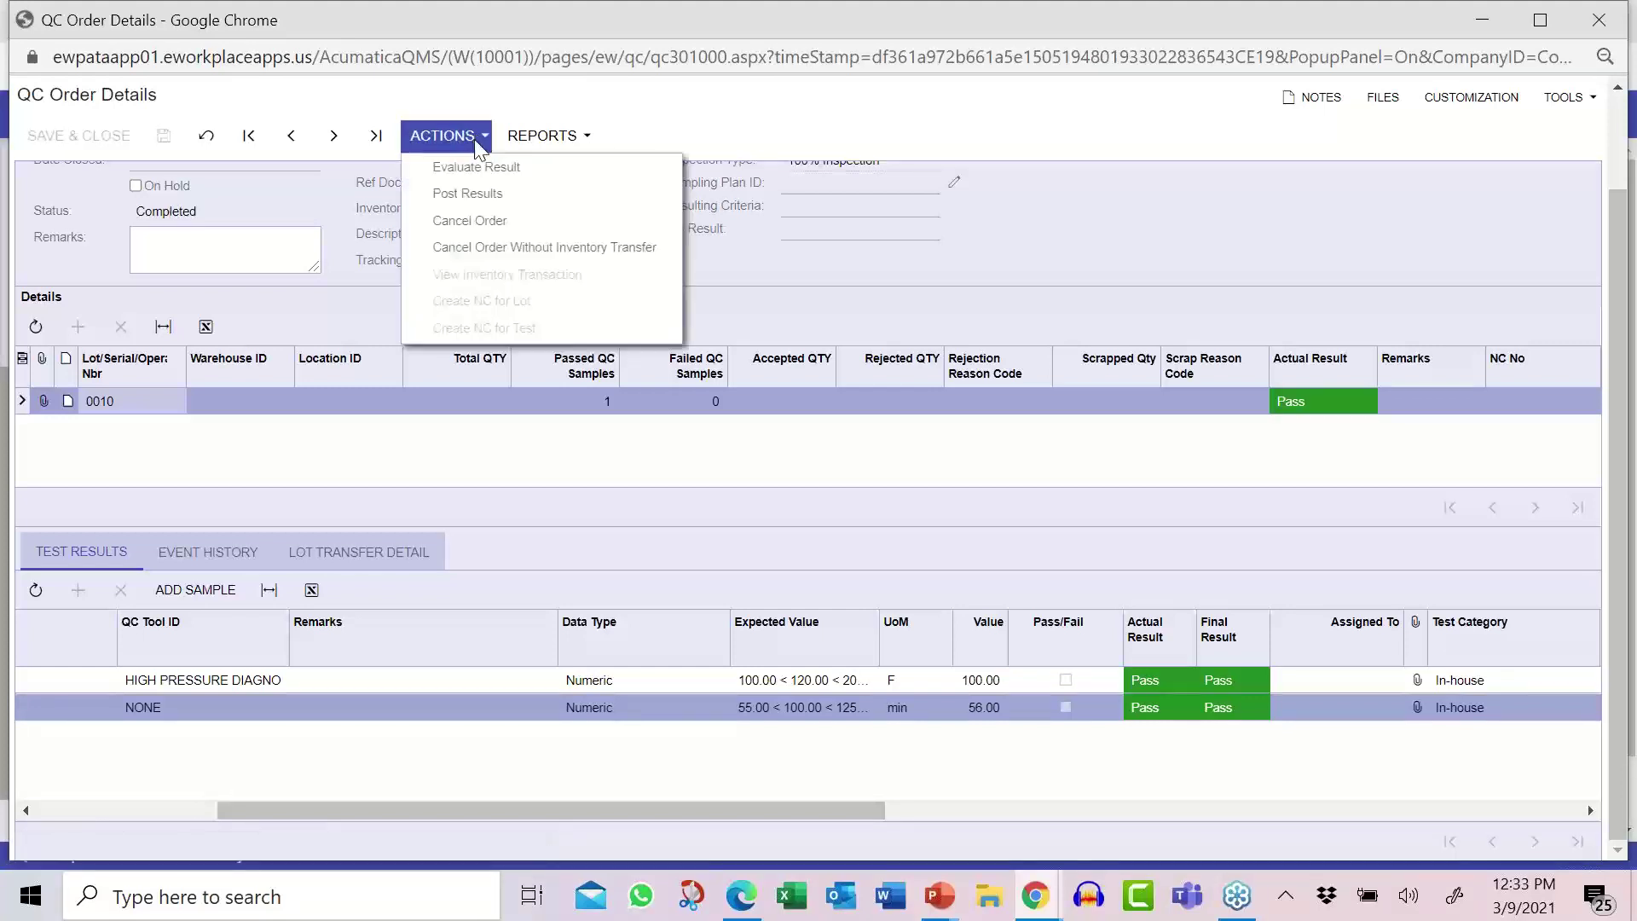
pyautogui.click(484, 194)
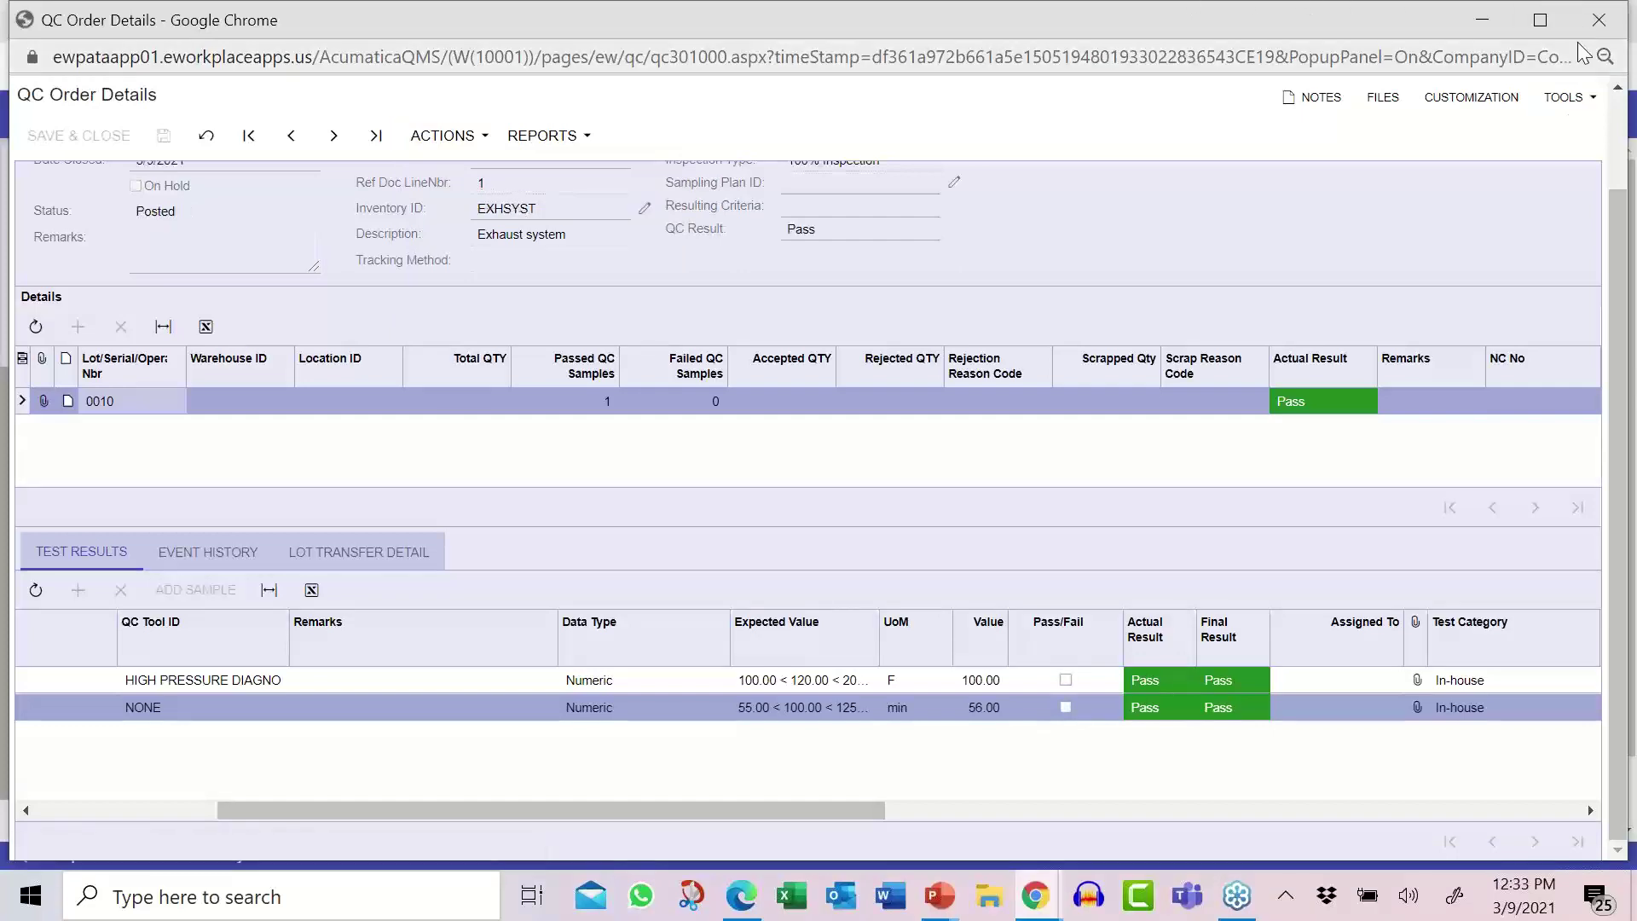
pyautogui.click(1601, 28)
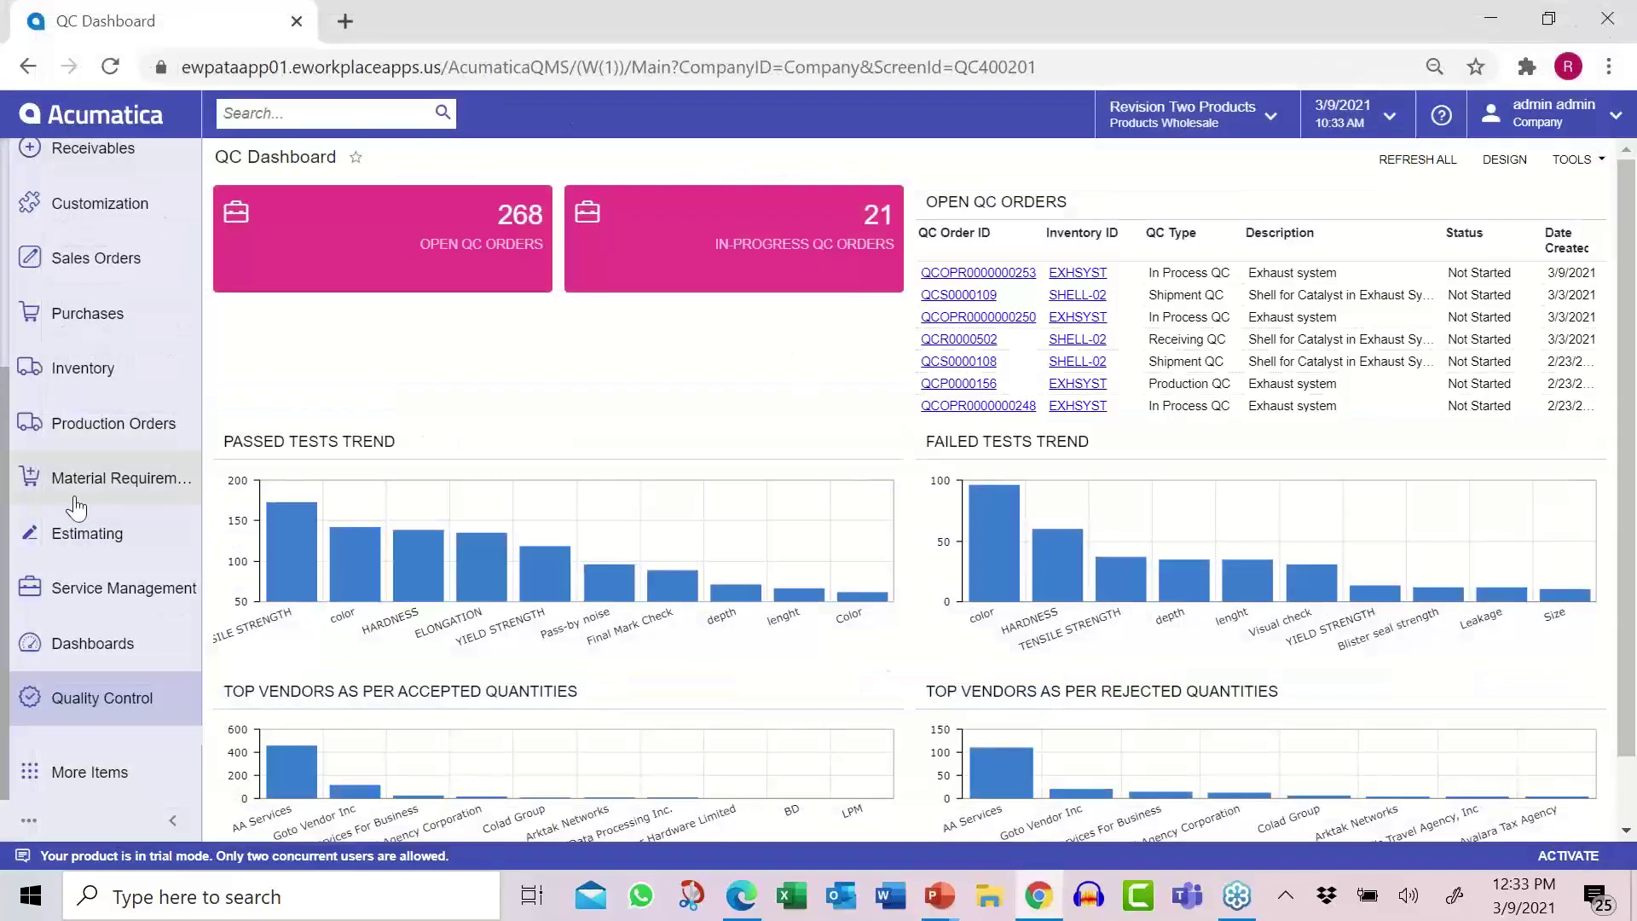
# - Reopen the latest released EXHSYST production order and create a move transaction from it
pyautogui.click(126, 430)
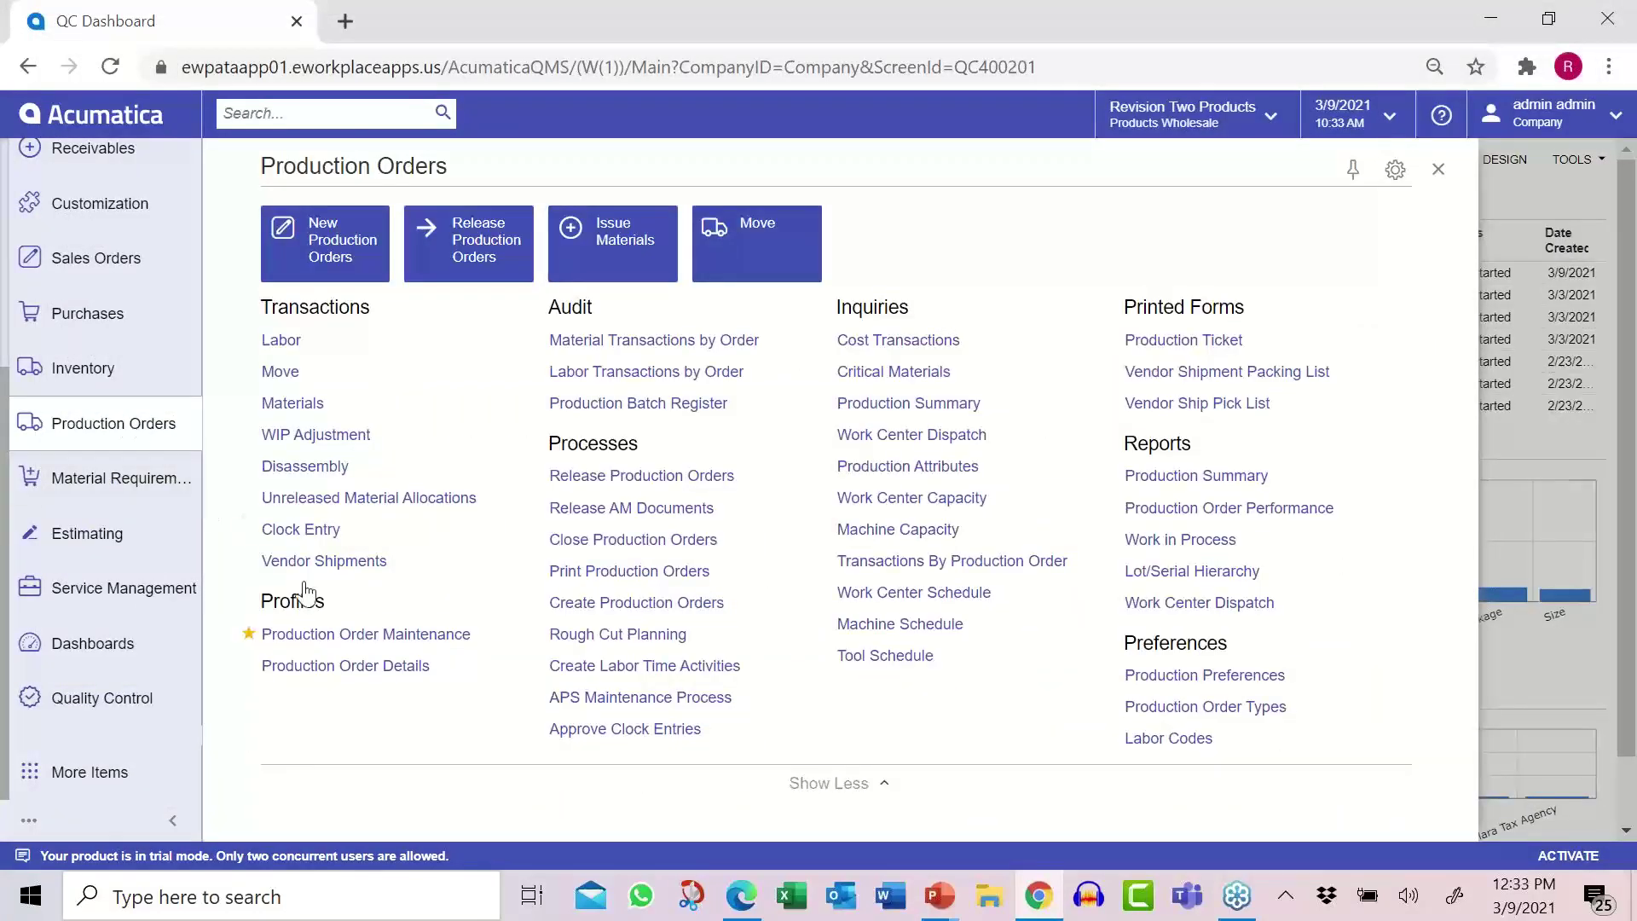
pyautogui.click(312, 631)
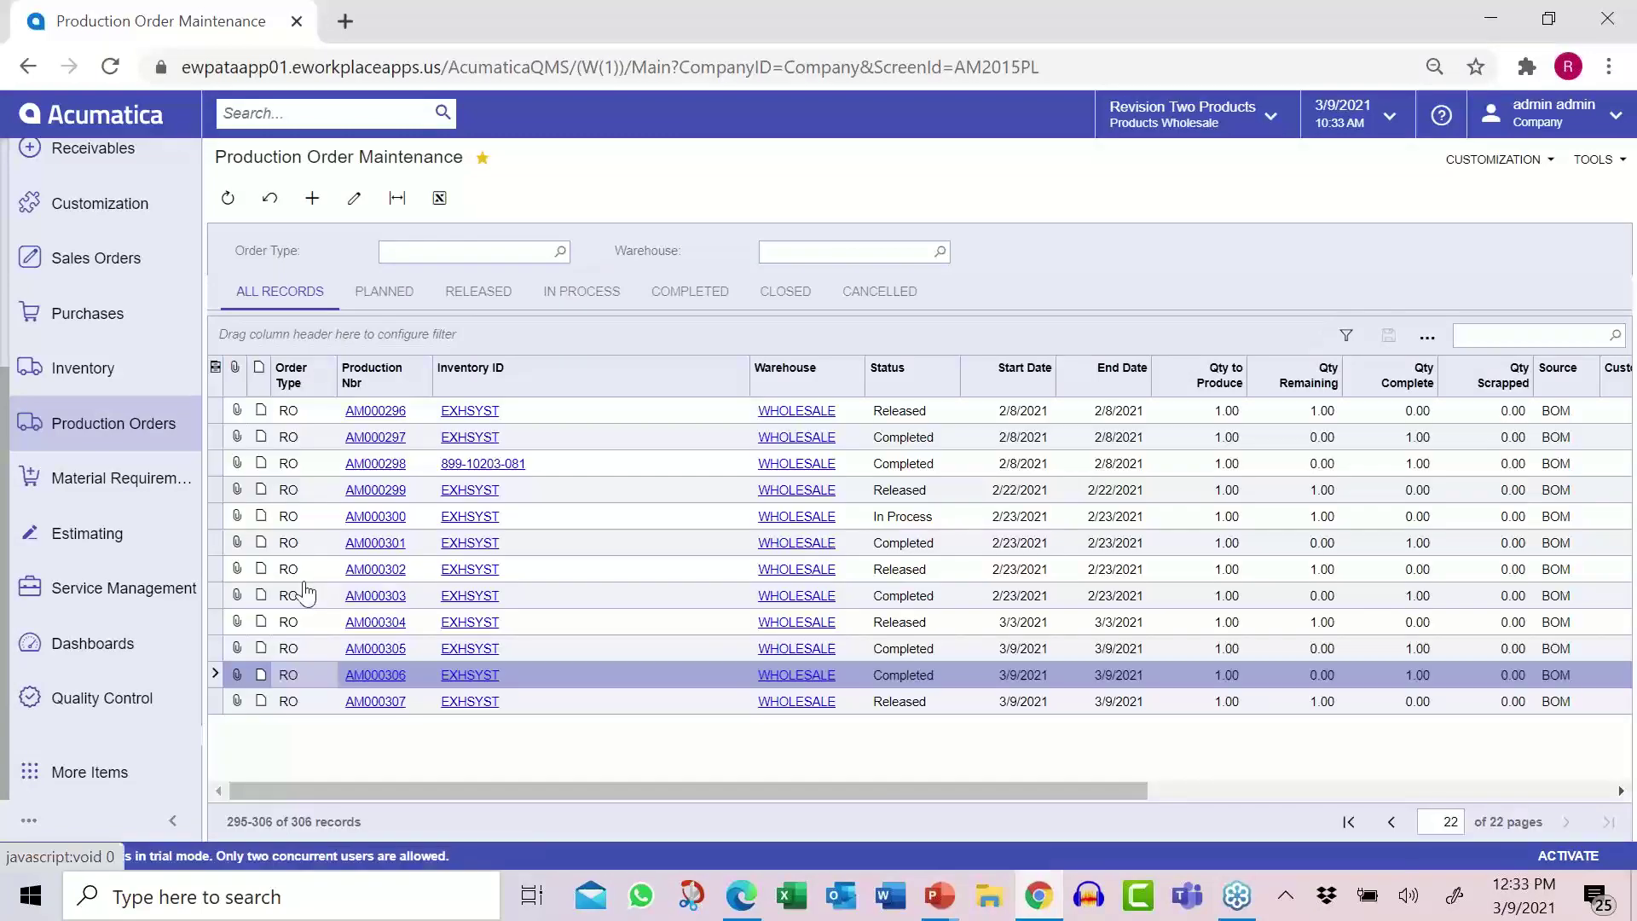
pyautogui.click(369, 703)
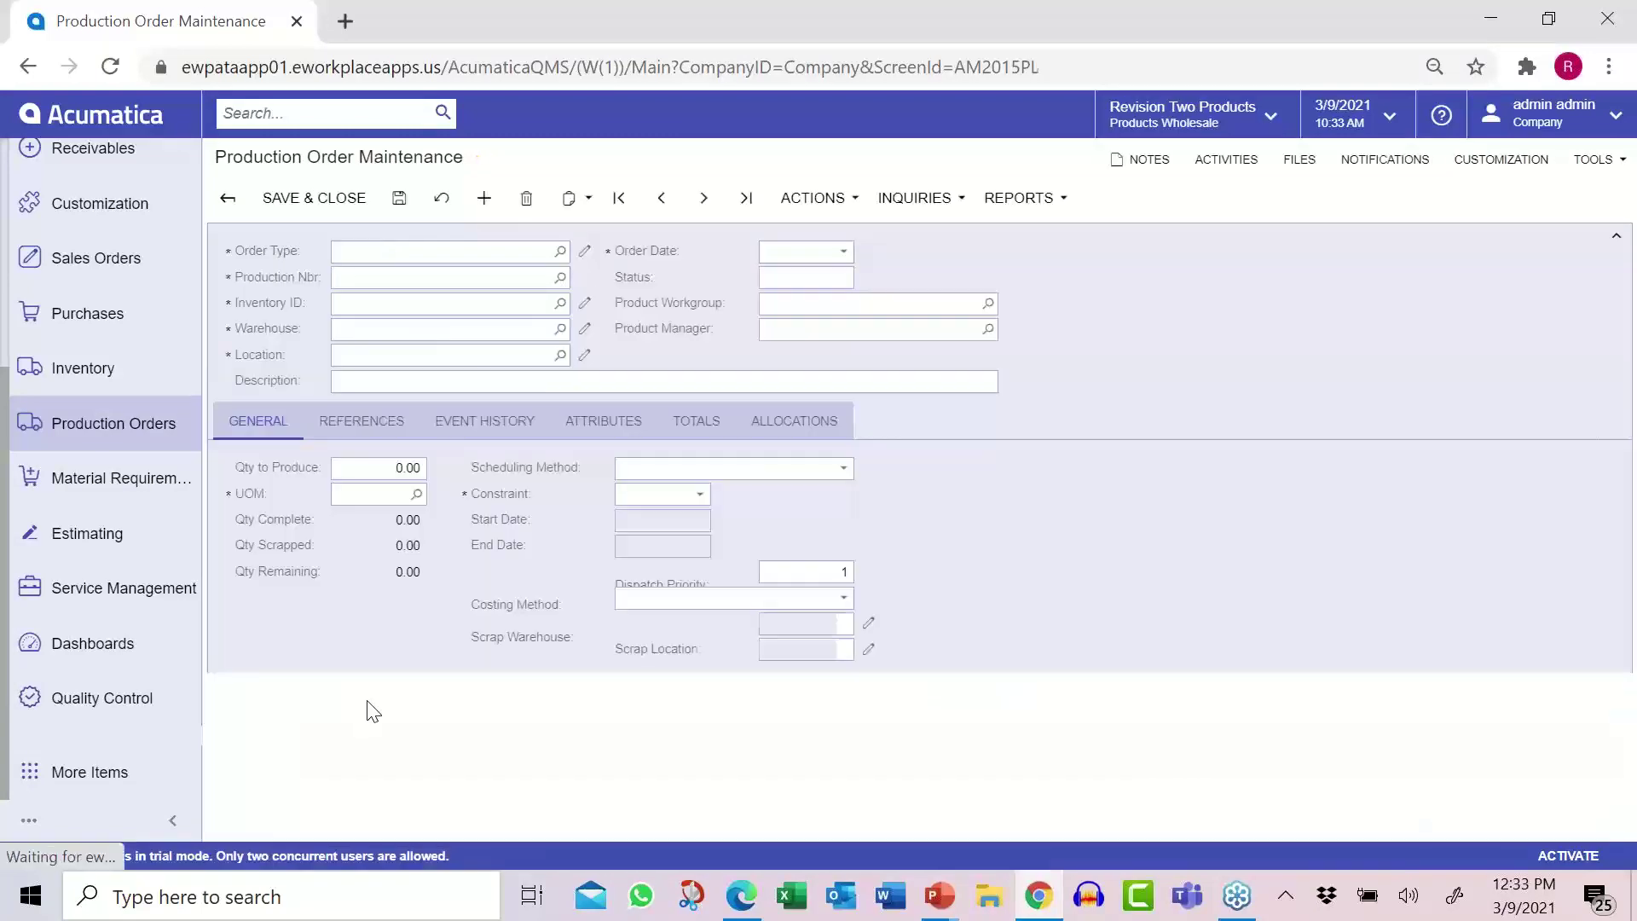
pyautogui.click(848, 200)
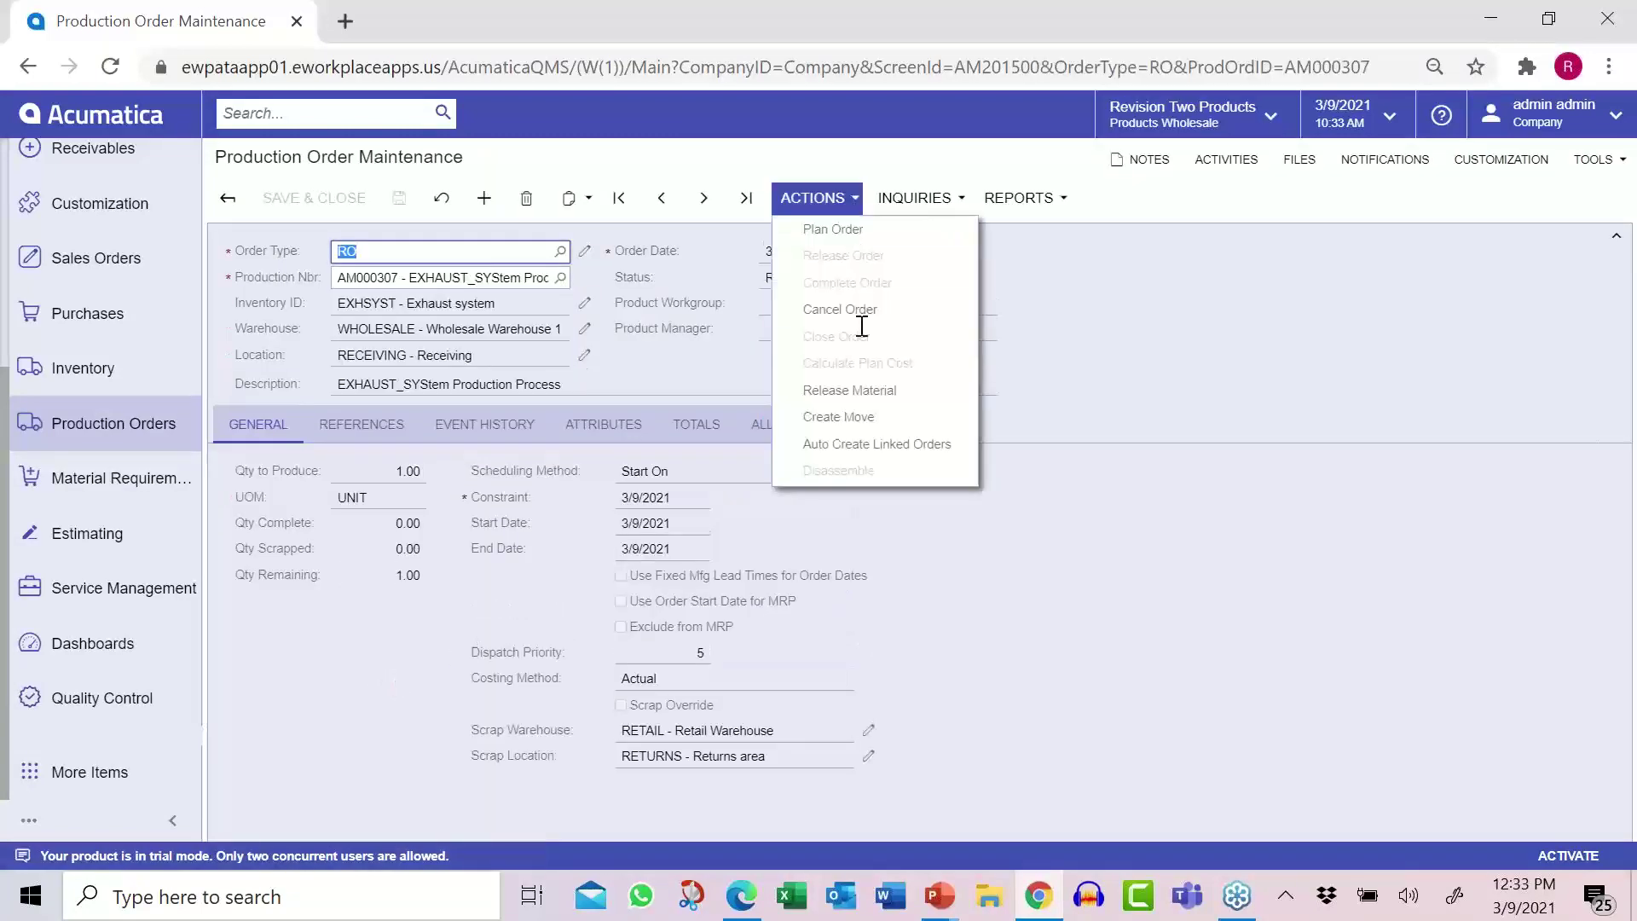
pyautogui.click(848, 413)
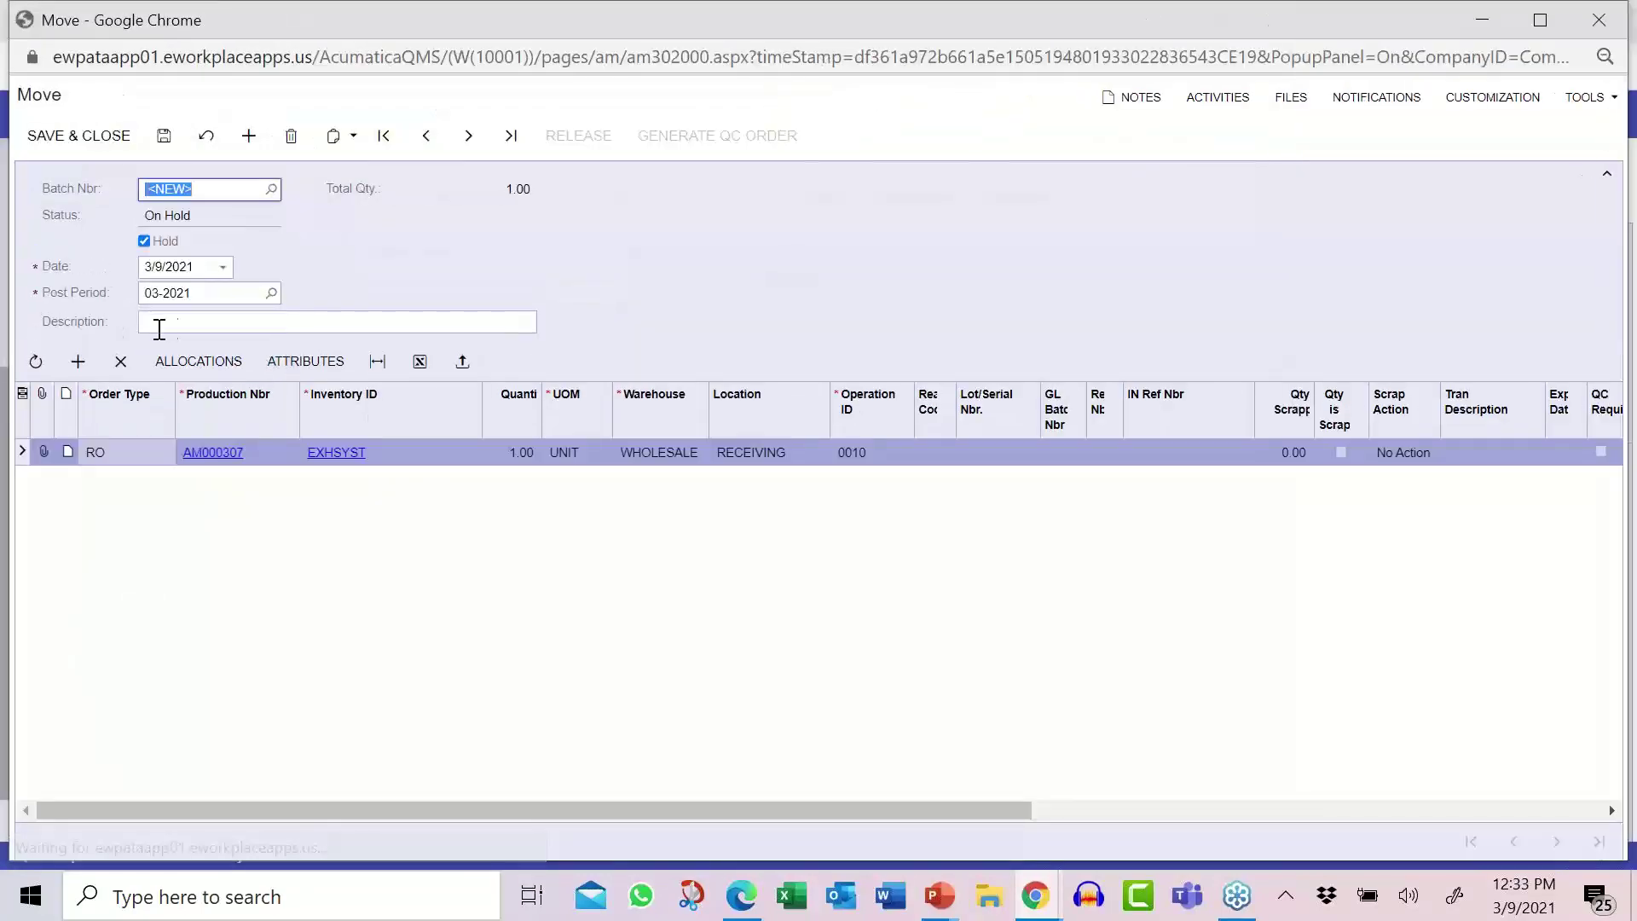
# - Take the move for operation 0010 off hold, release it and close its window
pyautogui.click(144, 241)
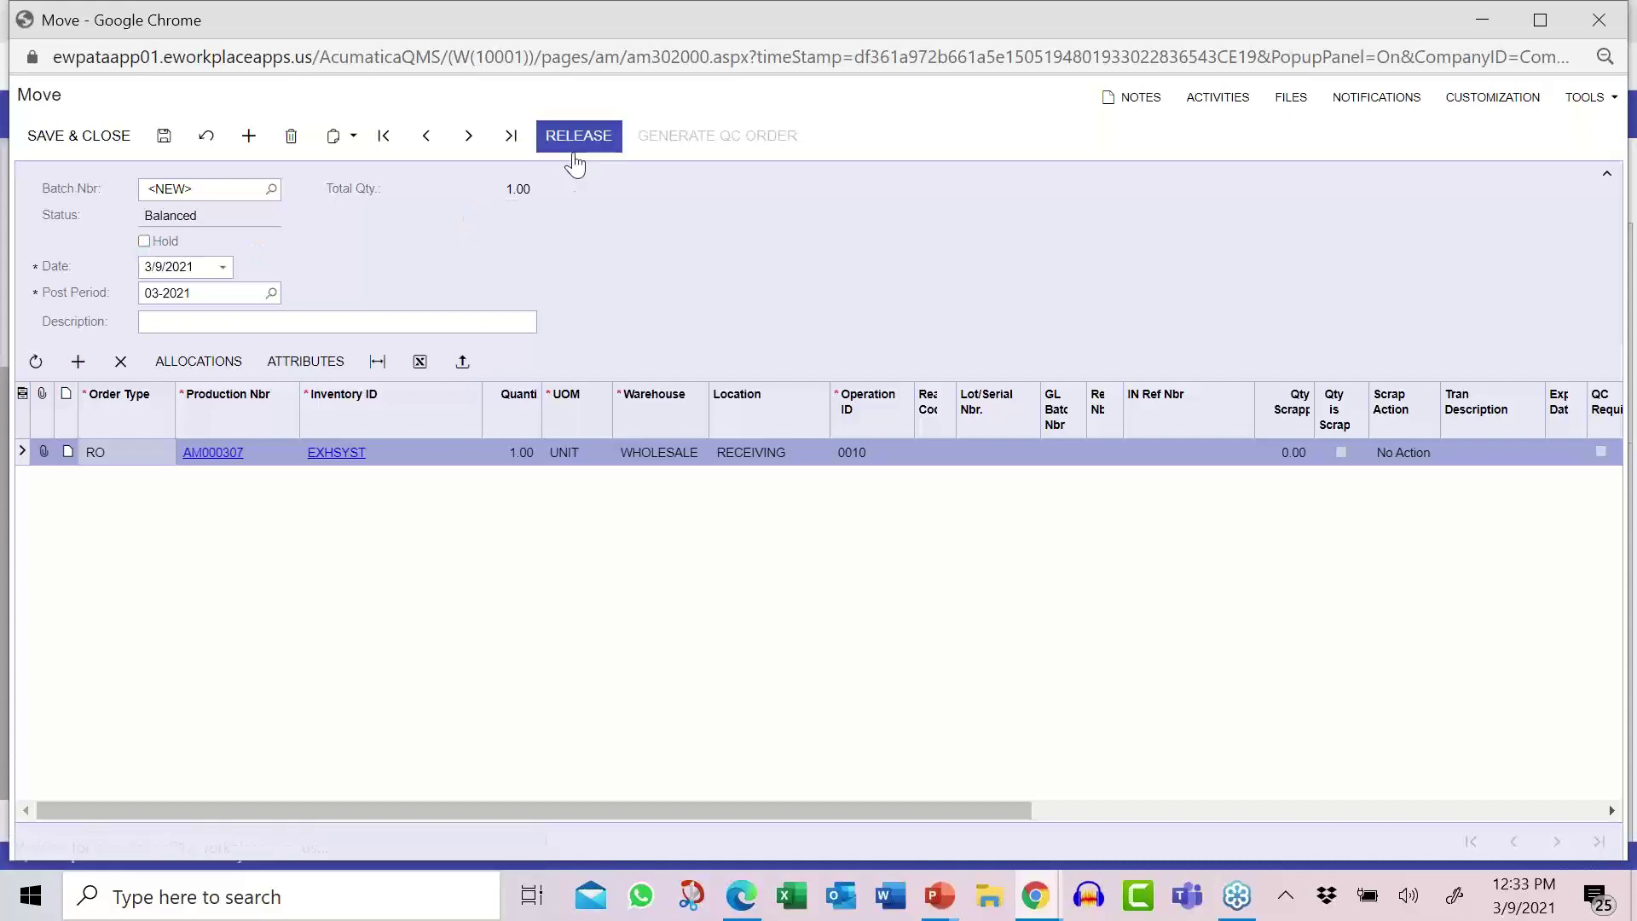
pyautogui.click(572, 139)
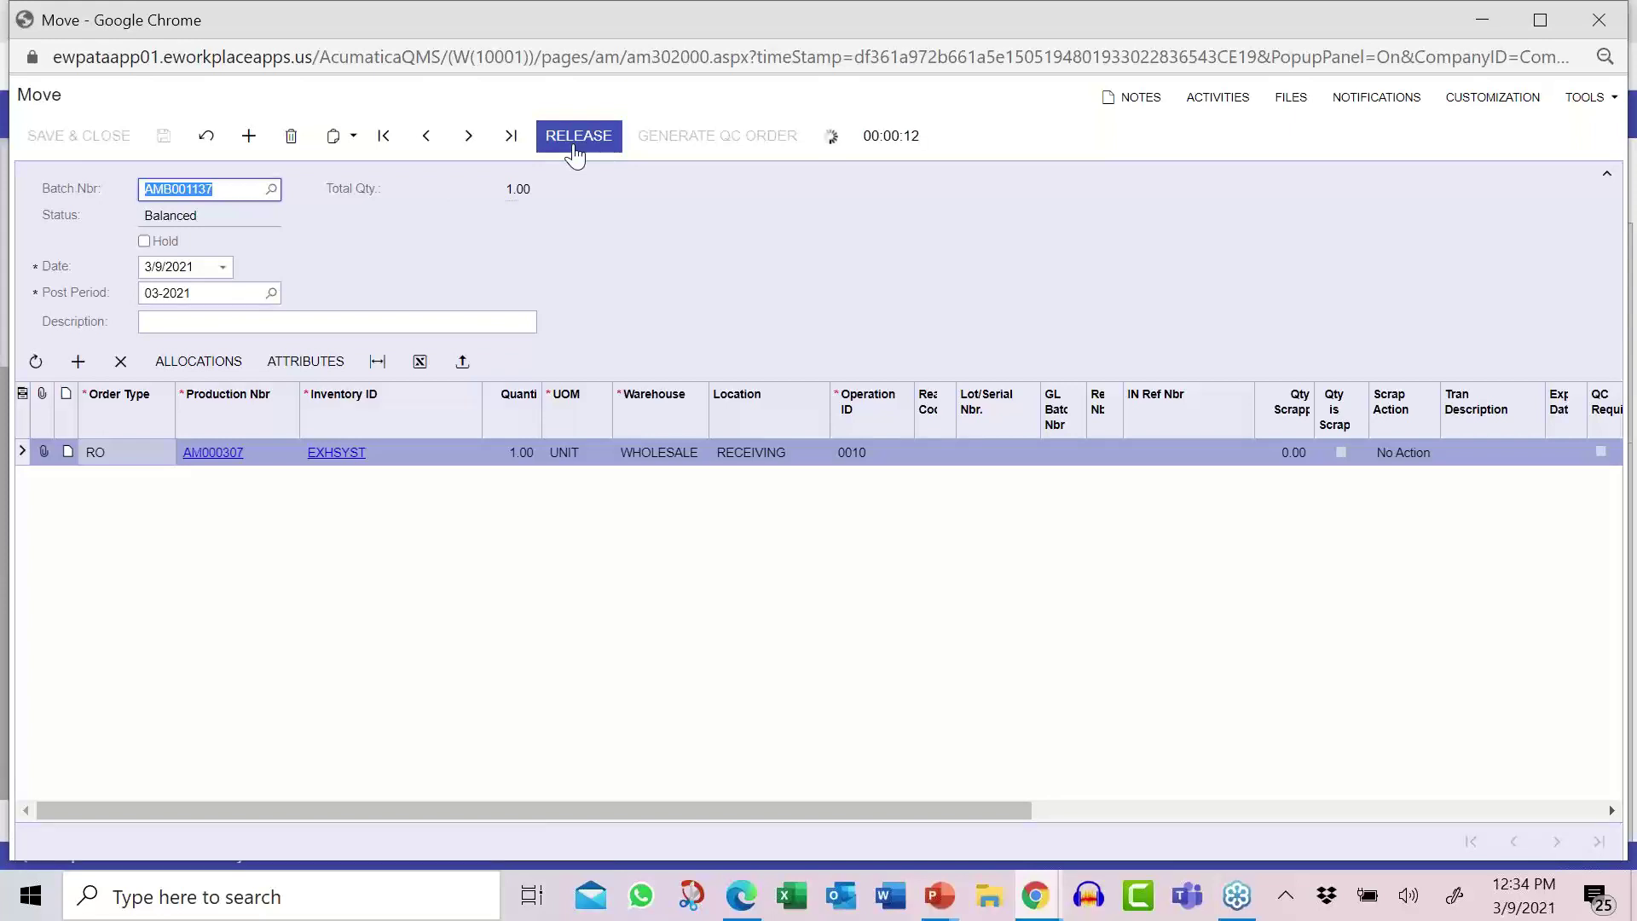
pyautogui.click(1617, 31)
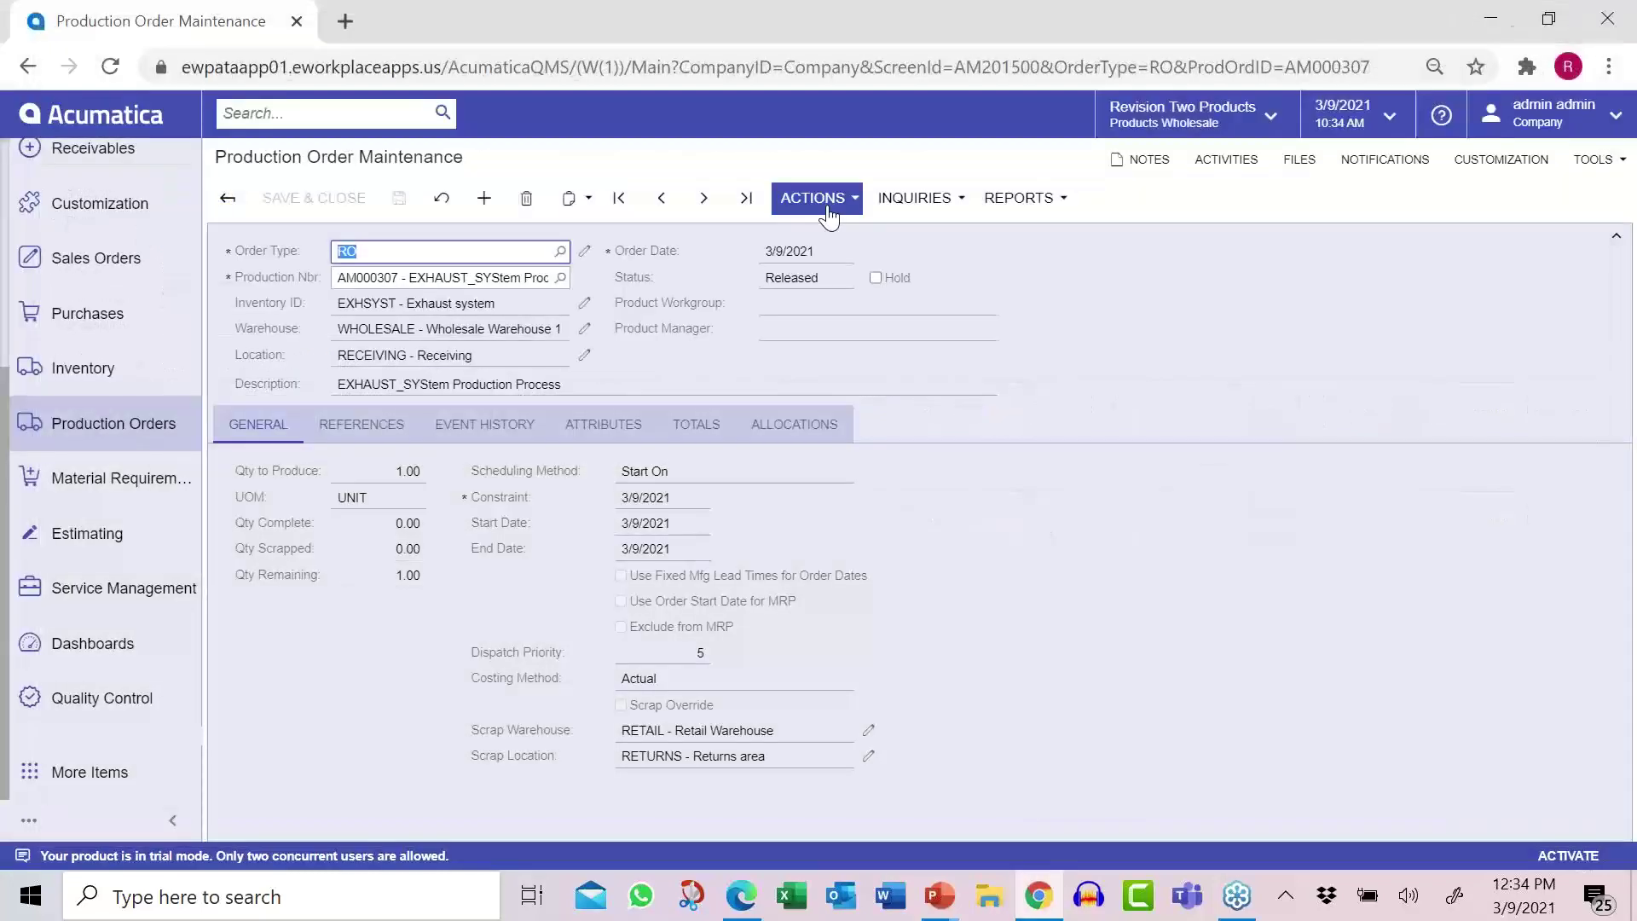
# - Create another move for operation 0020 of the production order, take it off hold and release it
pyautogui.click(818, 198)
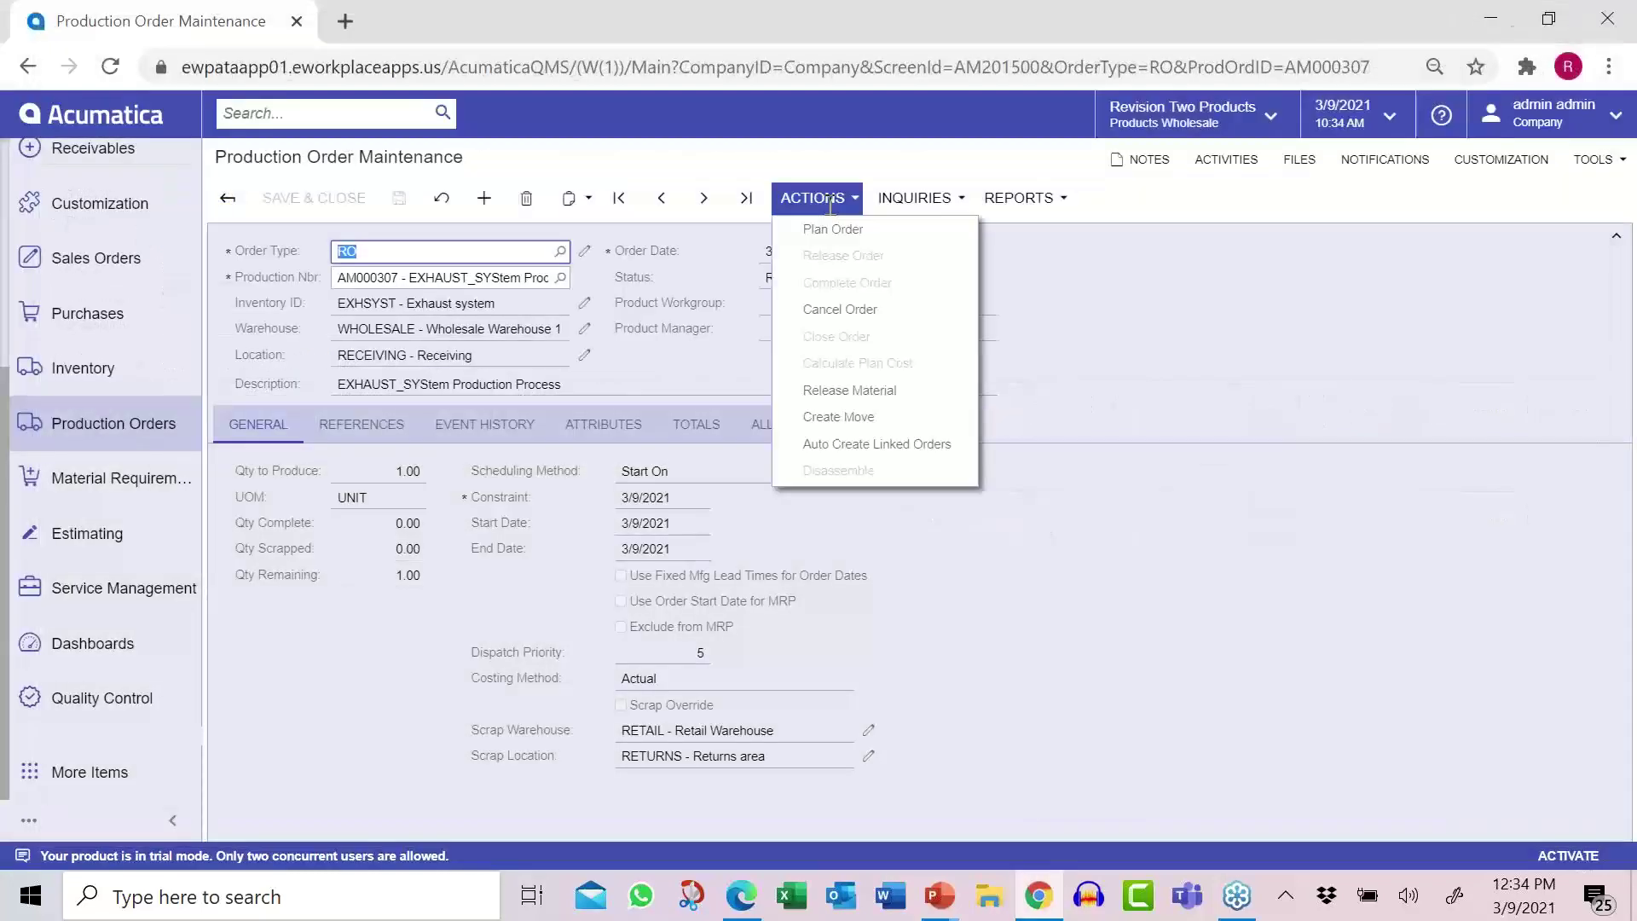
pyautogui.click(834, 417)
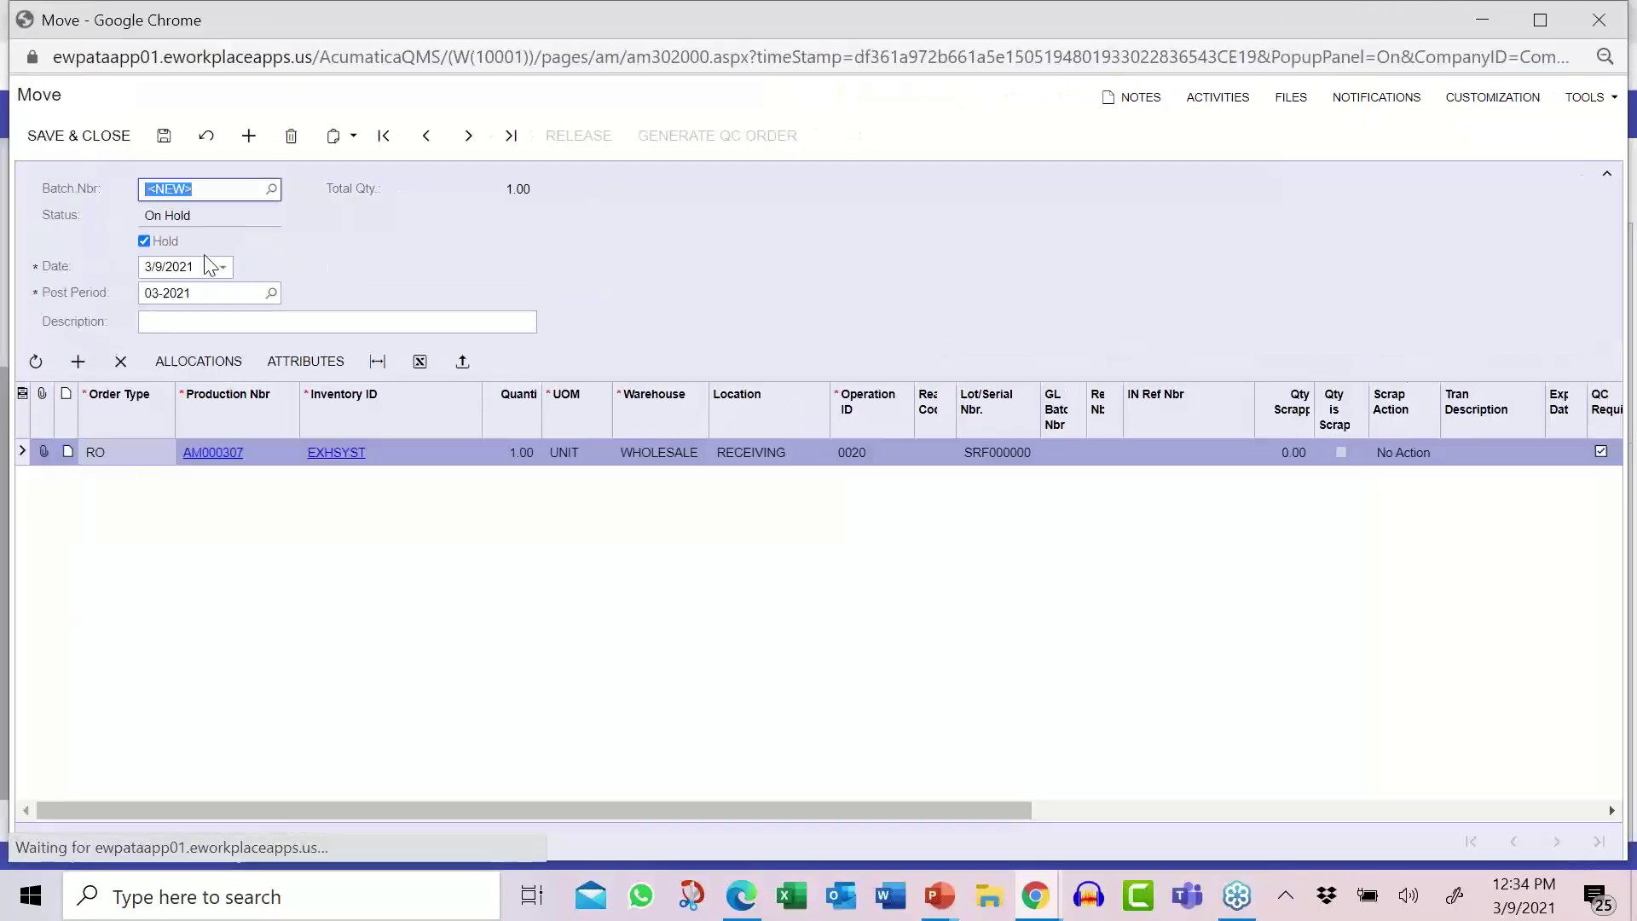
pyautogui.click(144, 241)
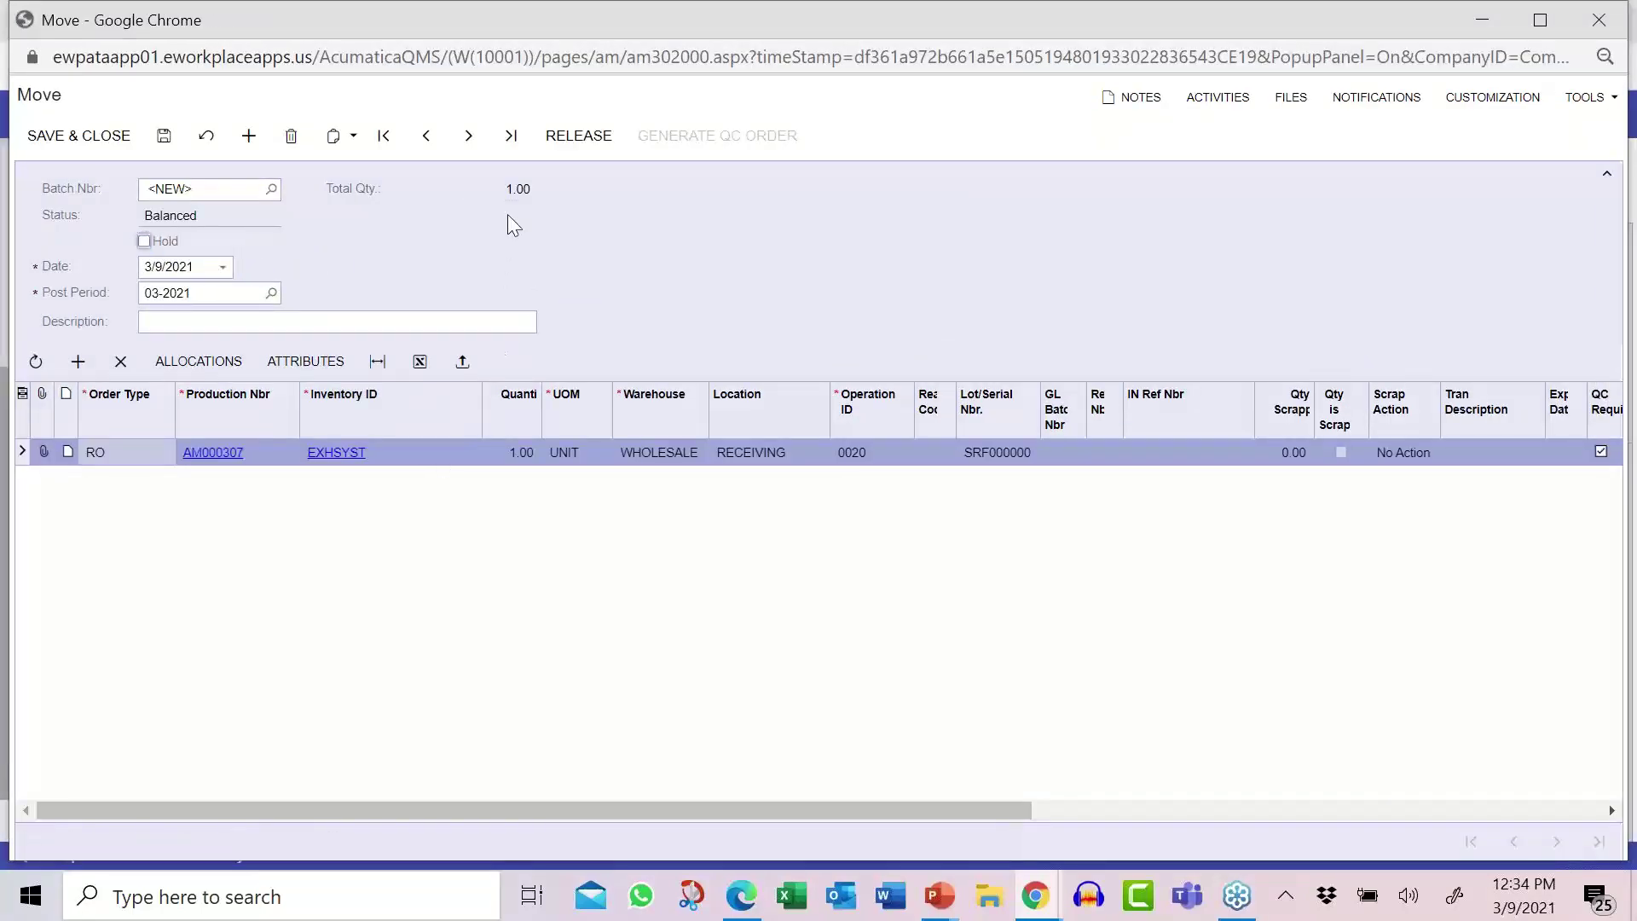
pyautogui.click(553, 137)
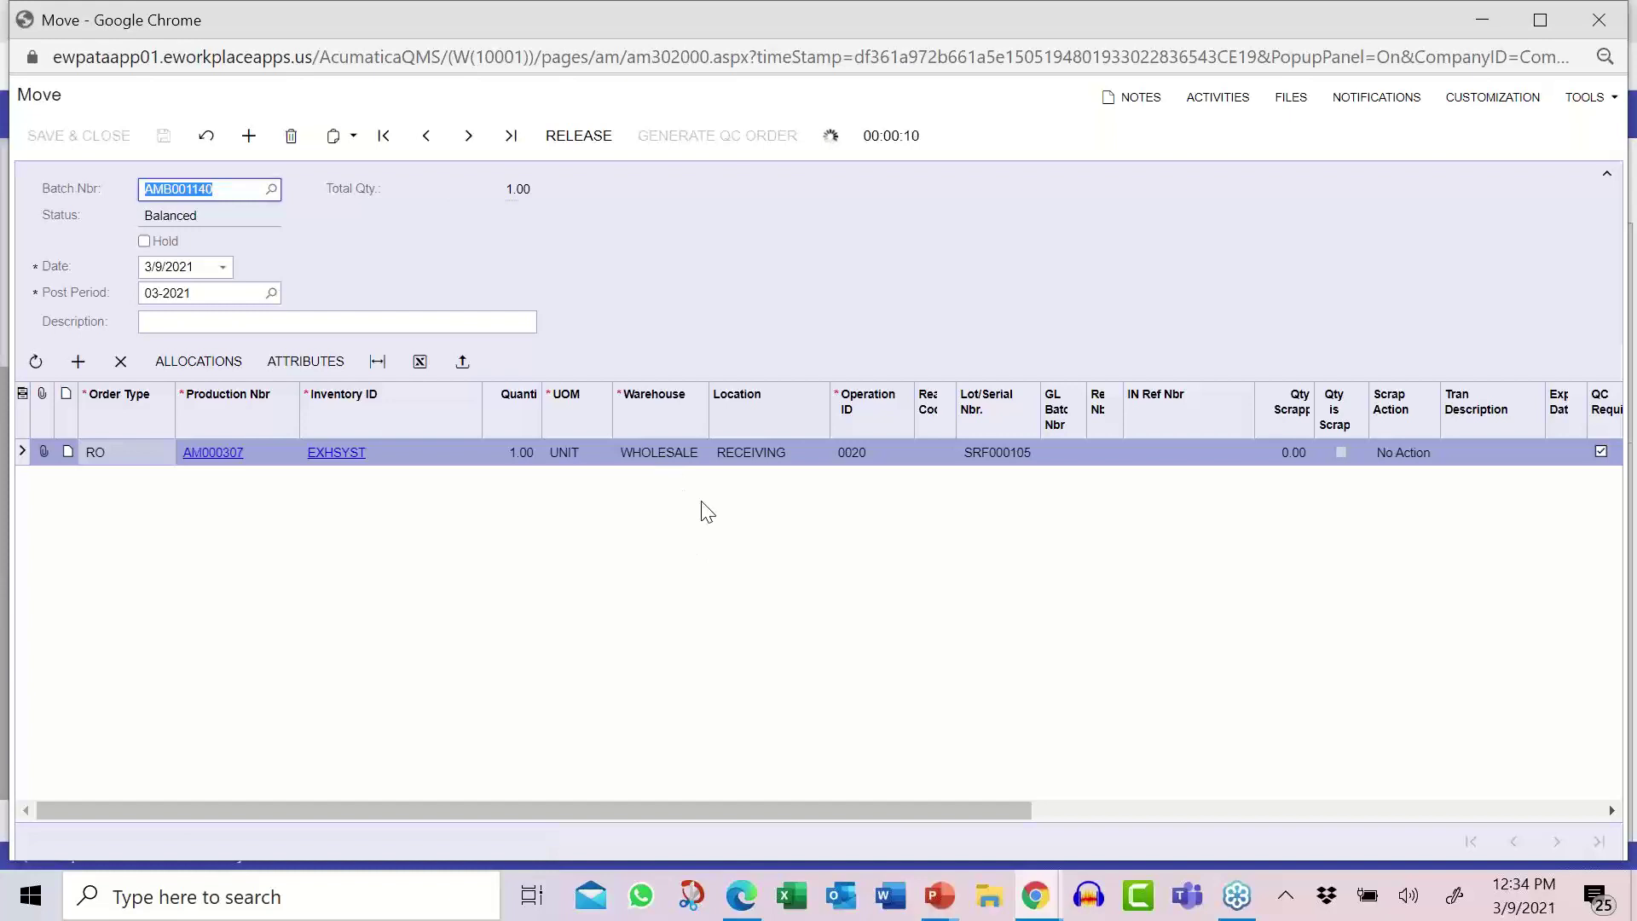
# - Open the QC order linked to the released move, record 1.00 dB for Pass-by noise and mark the Final Mark Check as passed
pyautogui.moveTo(869, 809); pyautogui.dragTo(1312, 806)
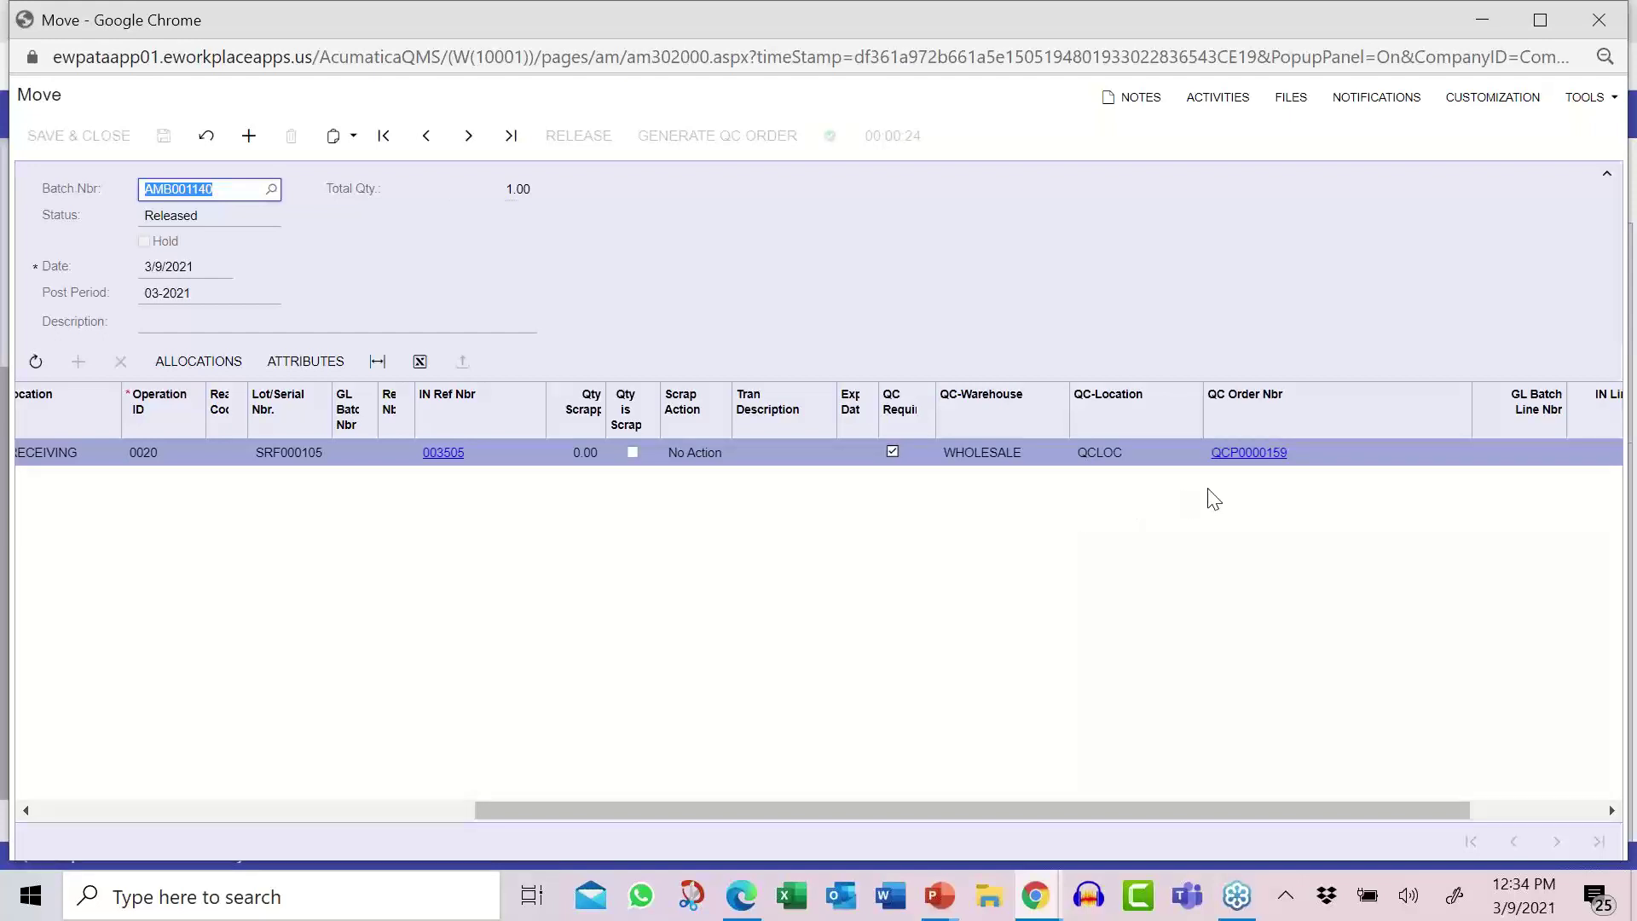
pyautogui.click(1235, 453)
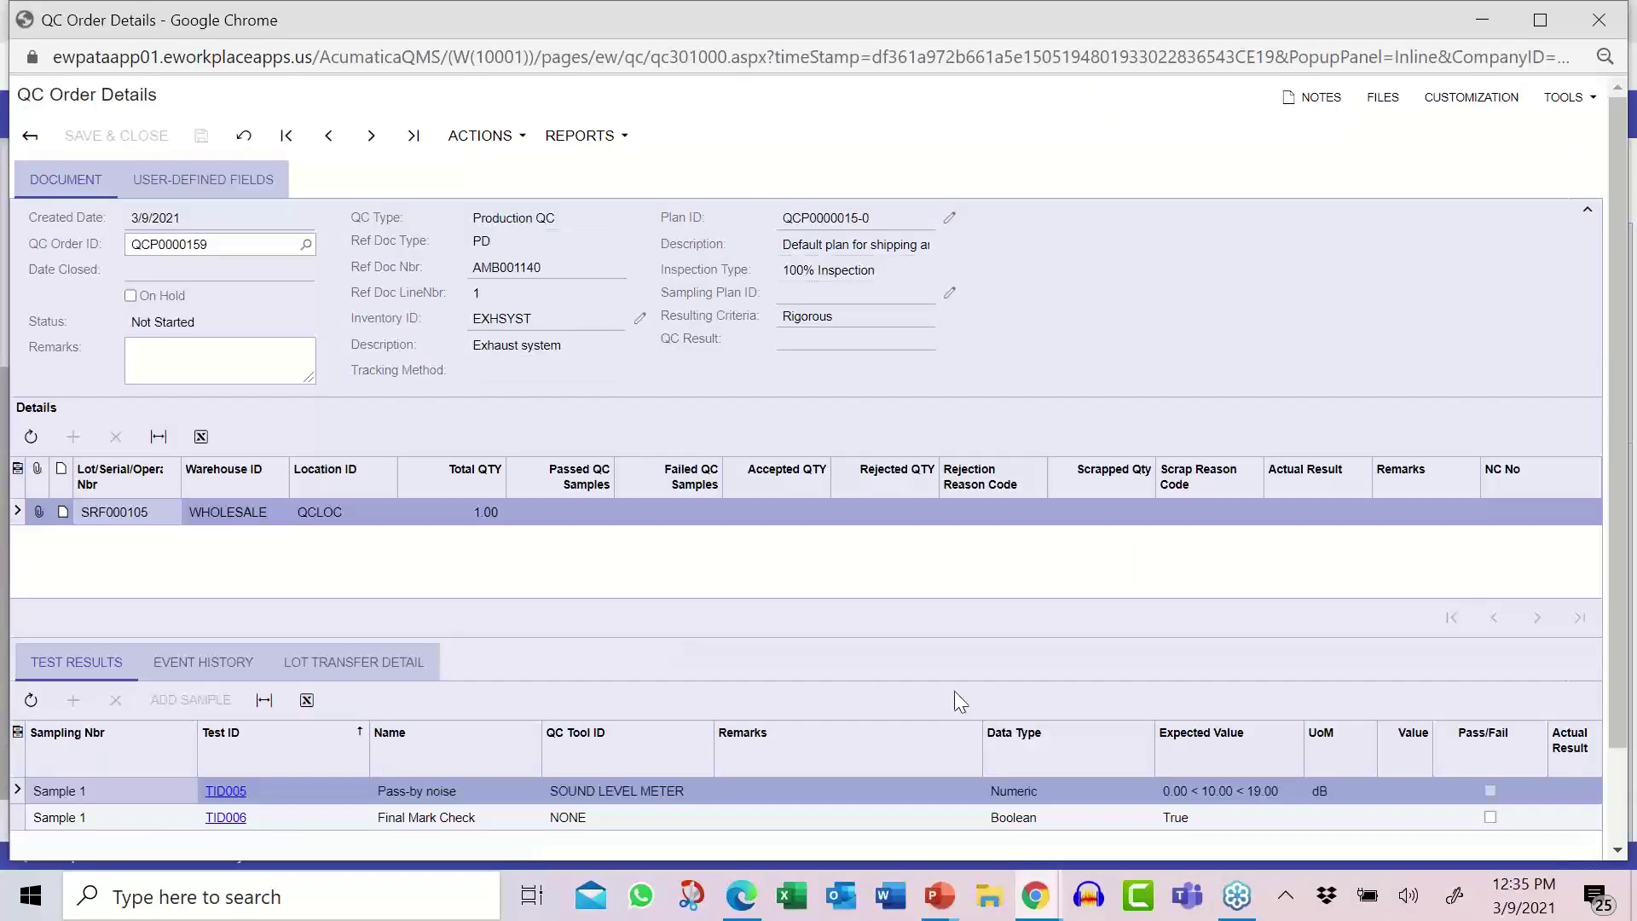
pyautogui.scroll(-2, 1060, 731)
pyautogui.moveTo(658, 811); pyautogui.dragTo(871, 827)
pyautogui.click(907, 680)
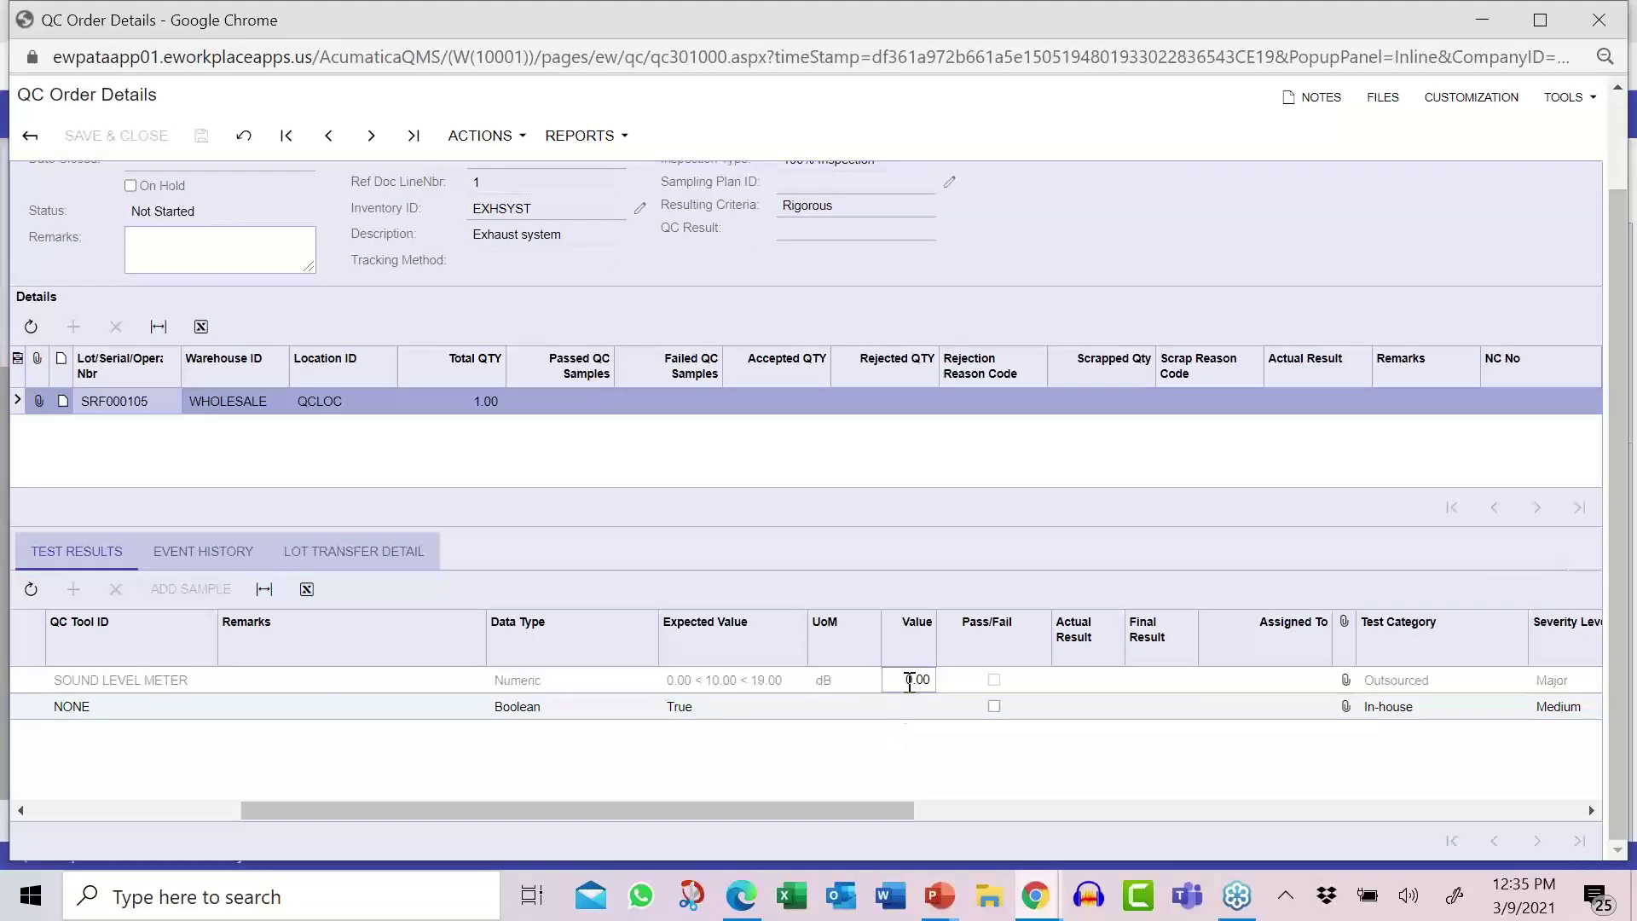
pyautogui.write('1')
pyautogui.press('Tab')
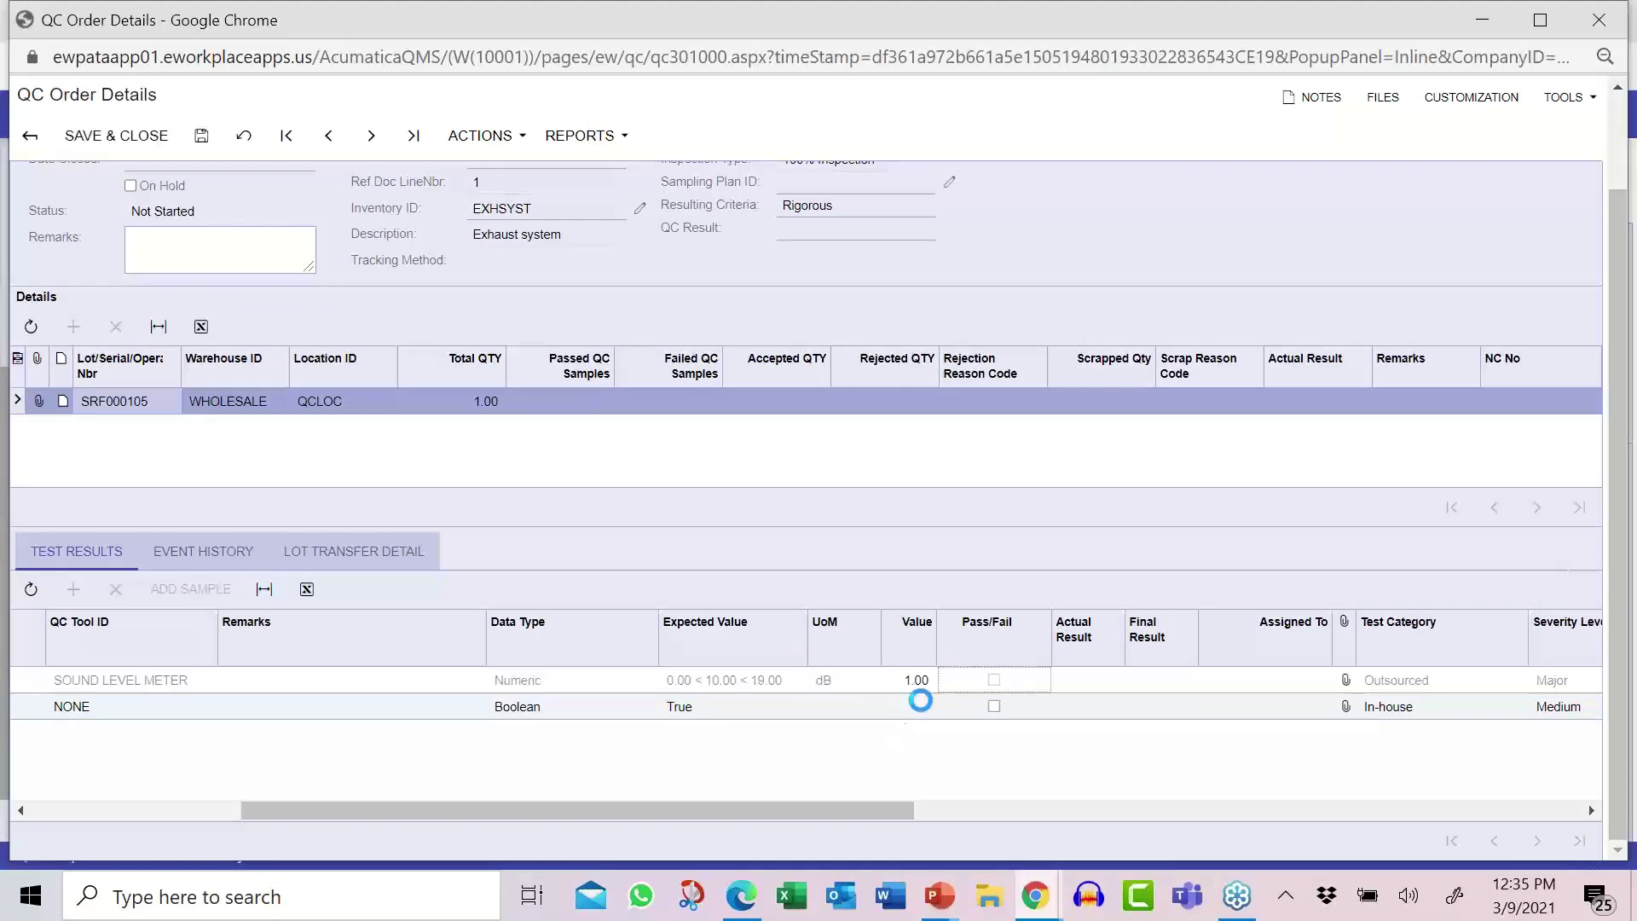
pyautogui.click(994, 707)
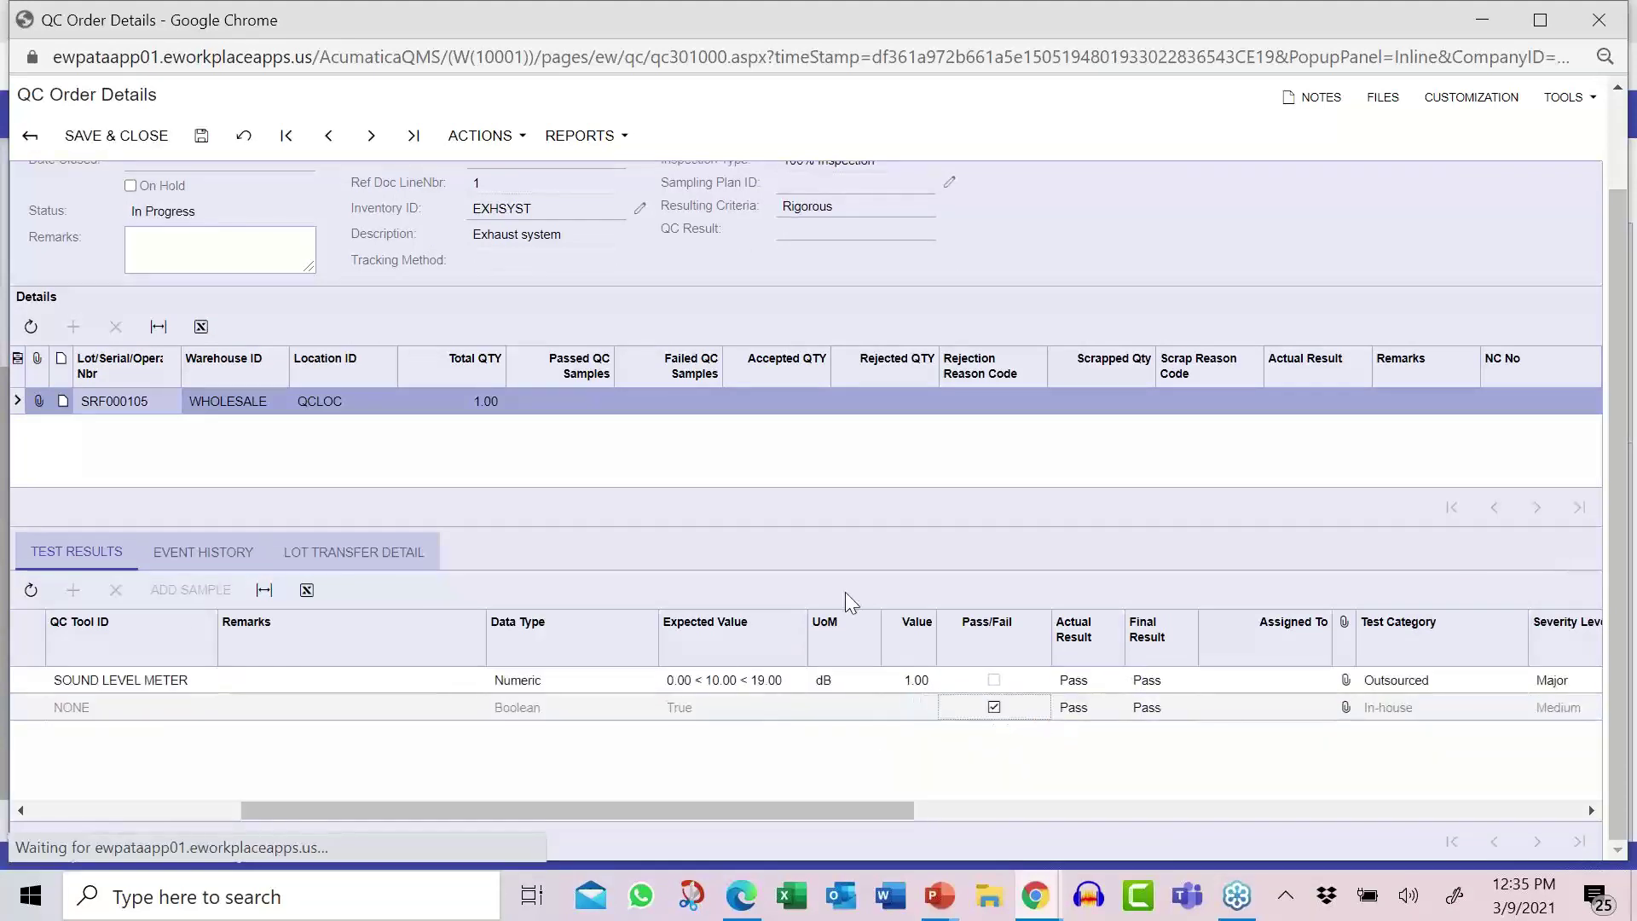
# - Evaluate the test results of the production QC order
pyautogui.click(478, 139)
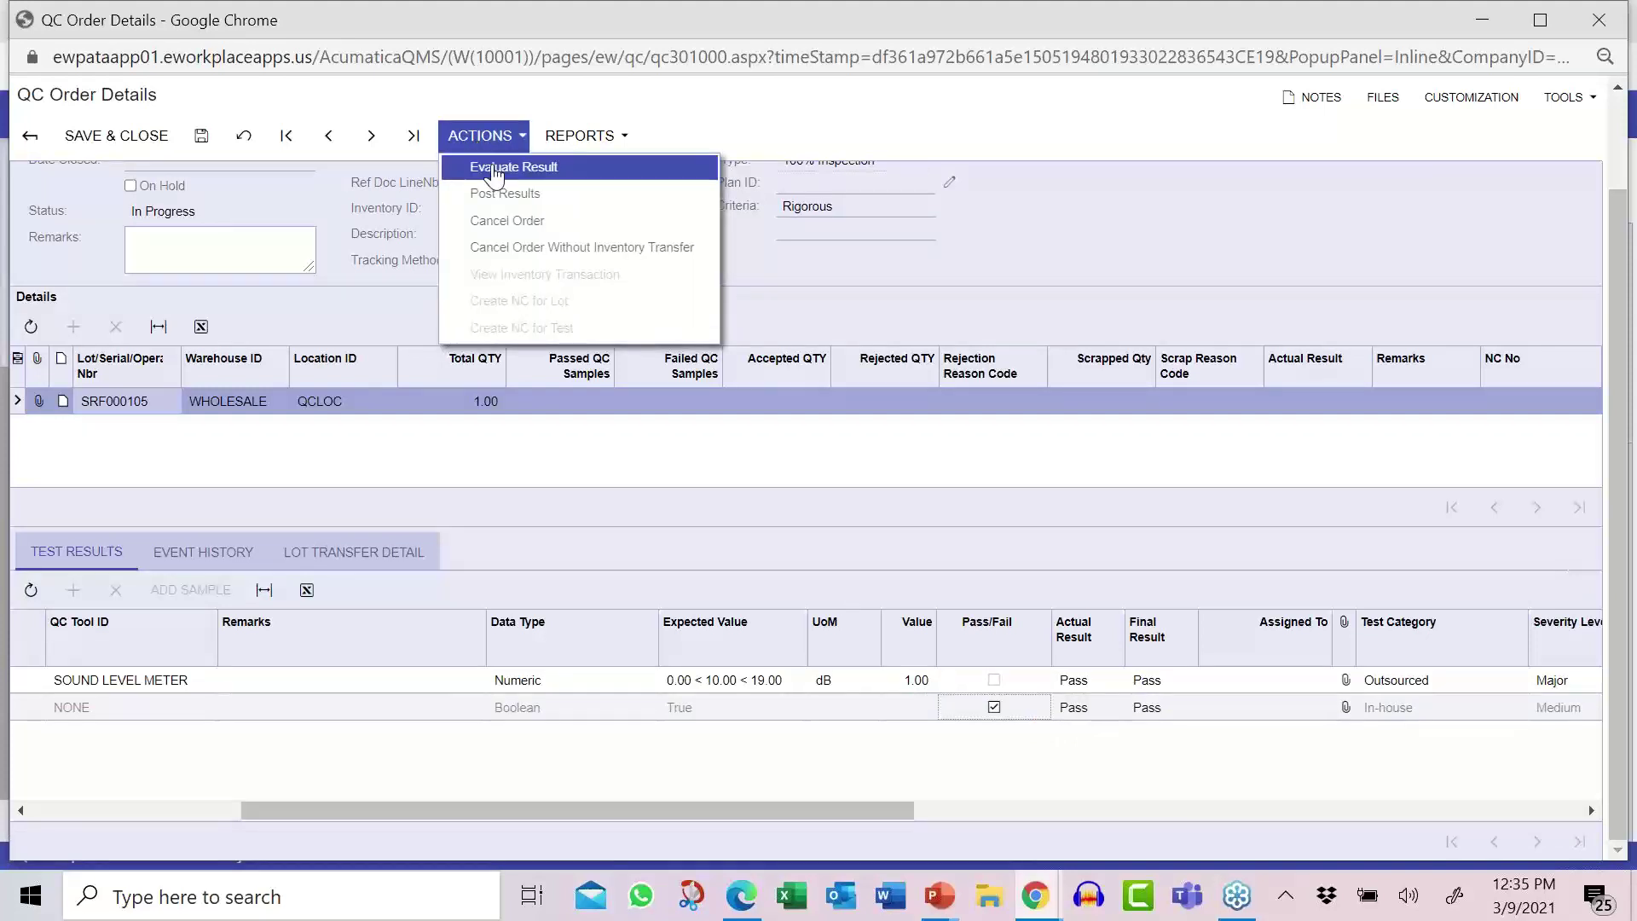
pyautogui.click(492, 163)
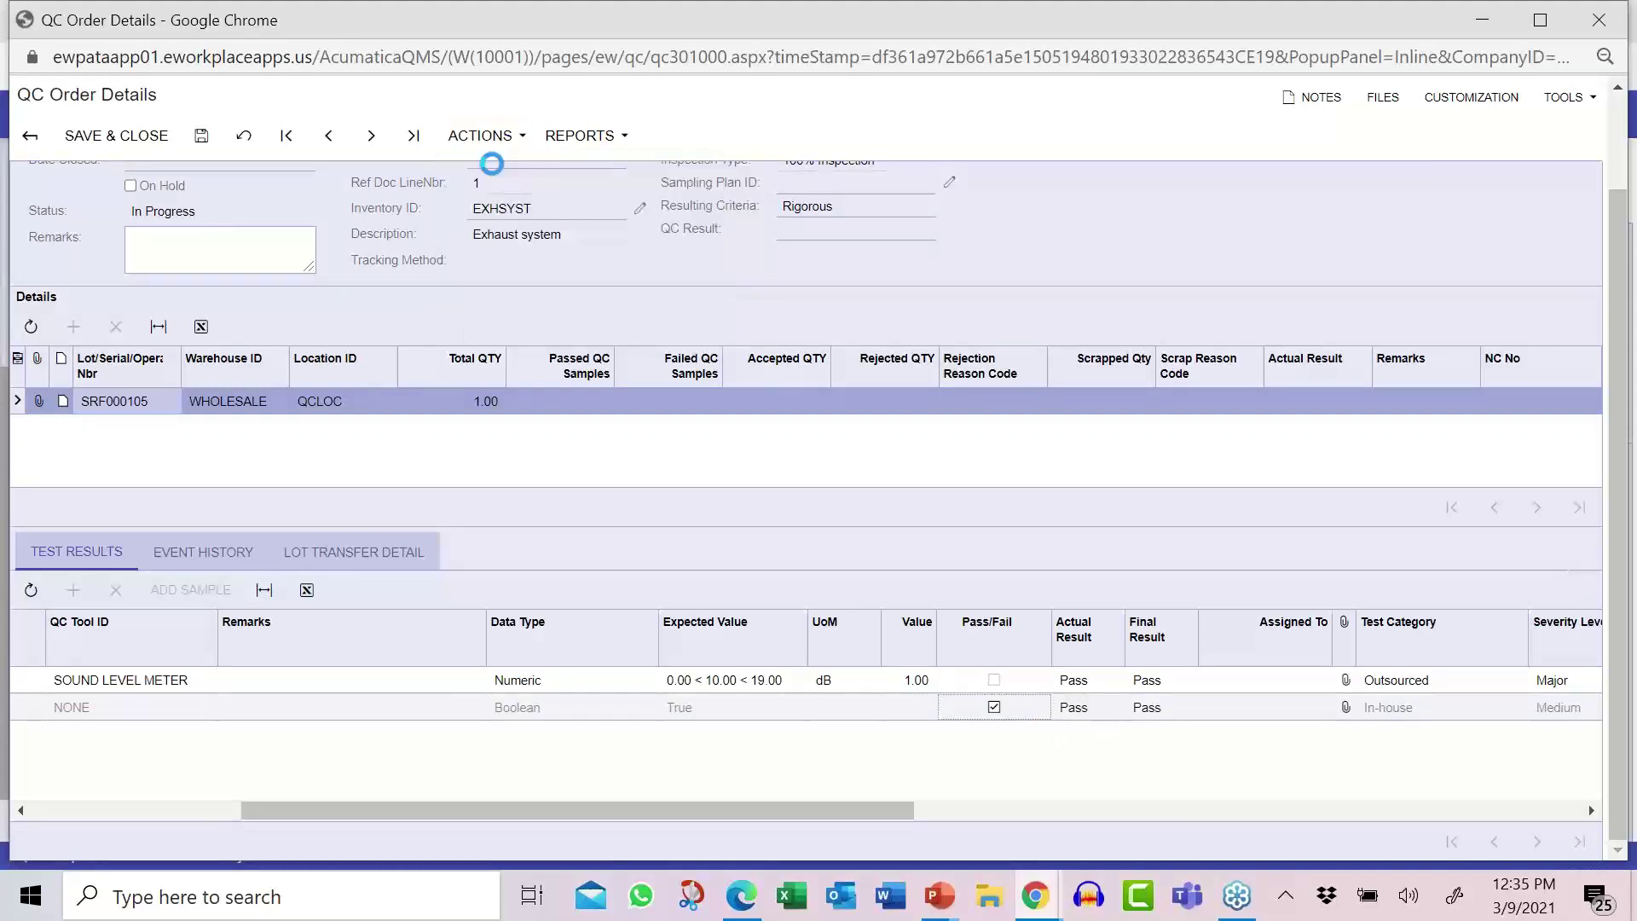
pyautogui.click(581, 136)
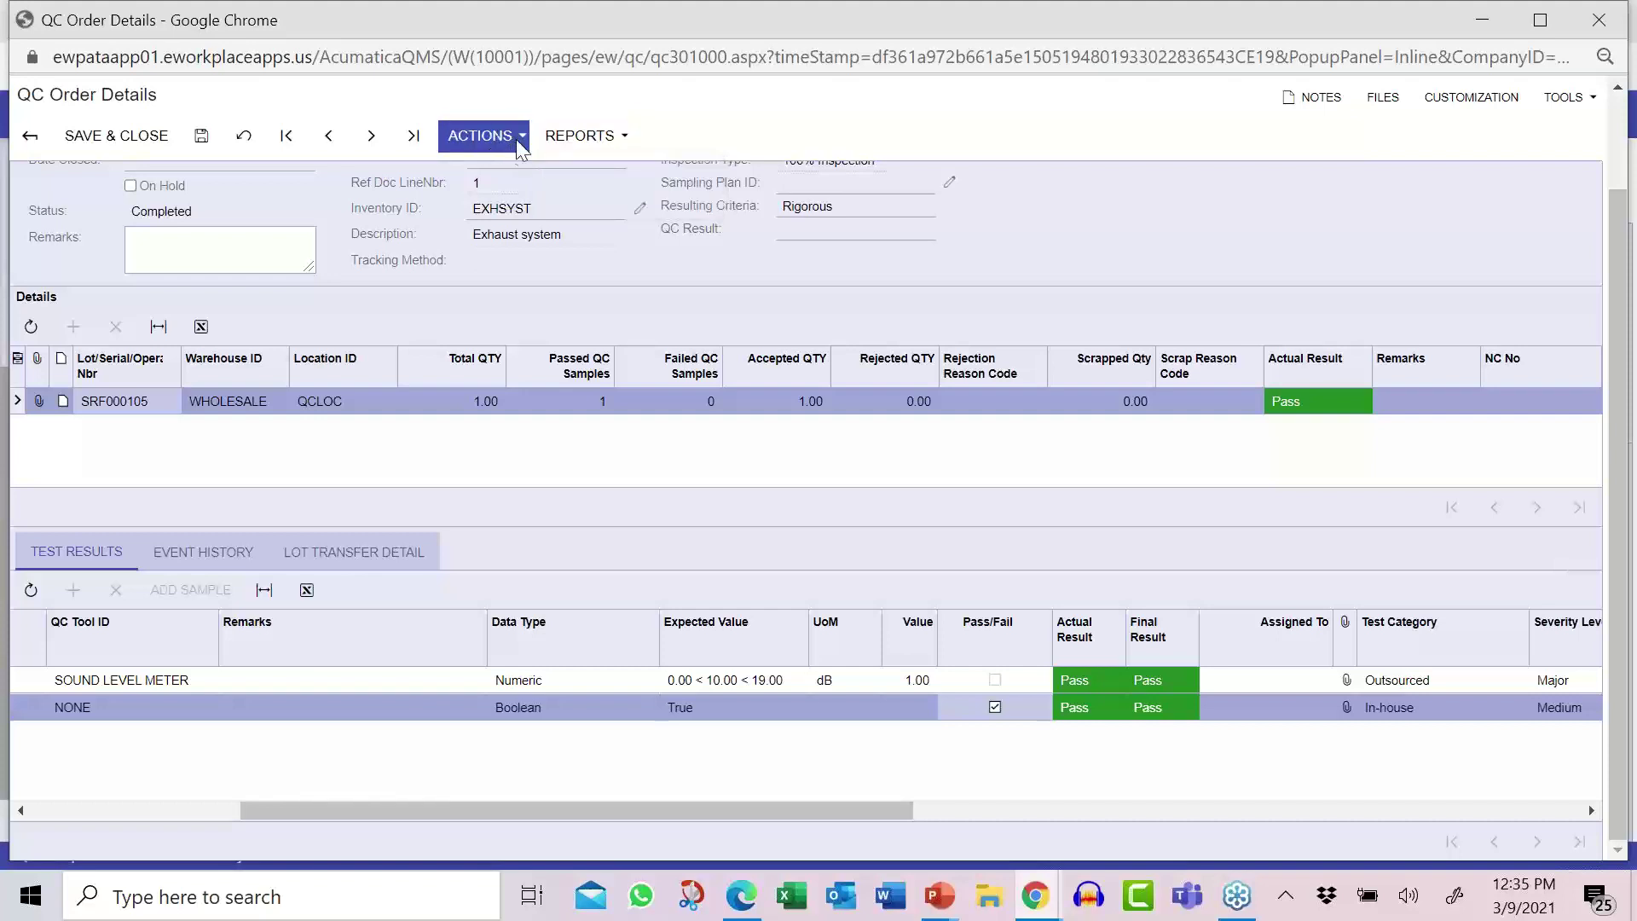
# - Post the QC results with an accepted quantity of 1 to the WHOLESALE warehouse's RECEIVING location, and close the QC order
pyautogui.click(512, 143)
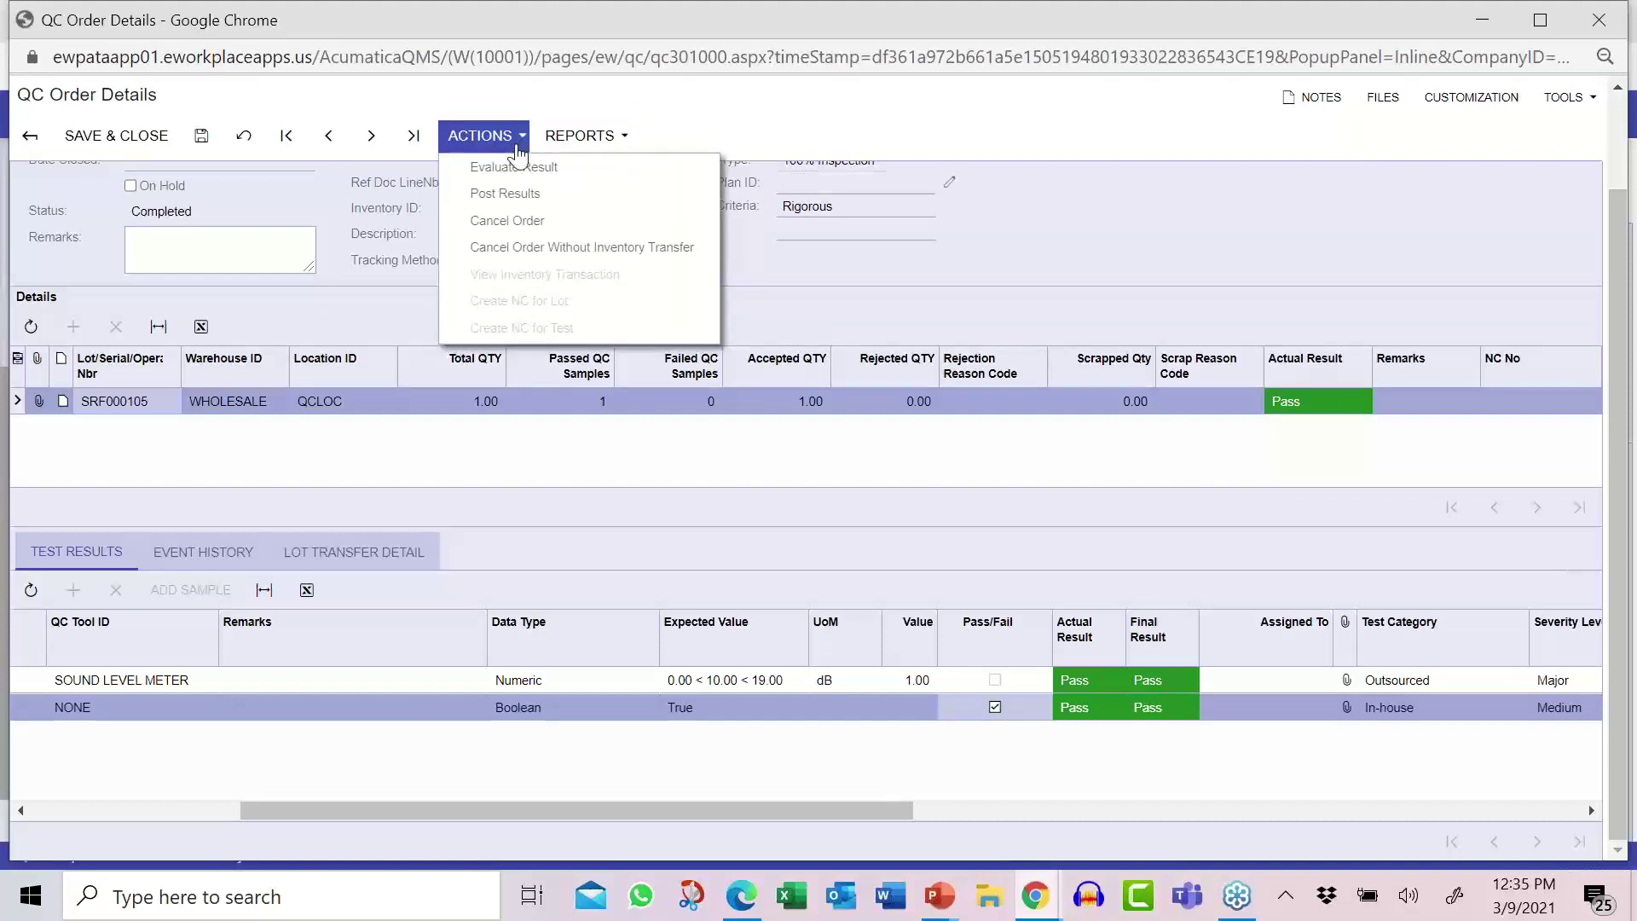
pyautogui.click(512, 195)
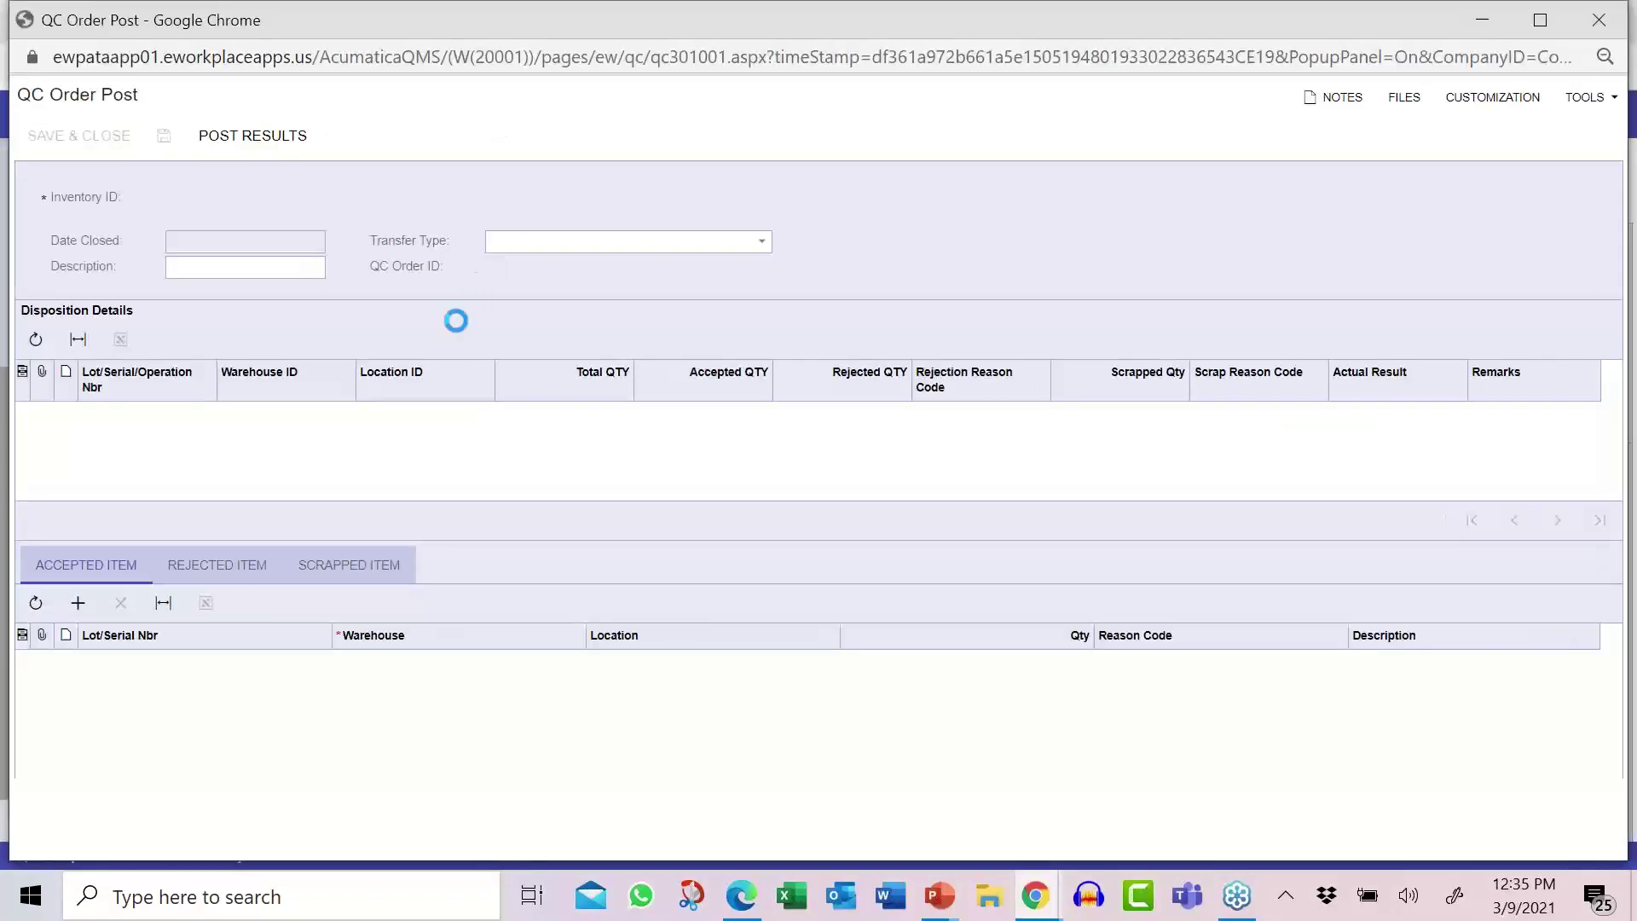
pyautogui.click(75, 603)
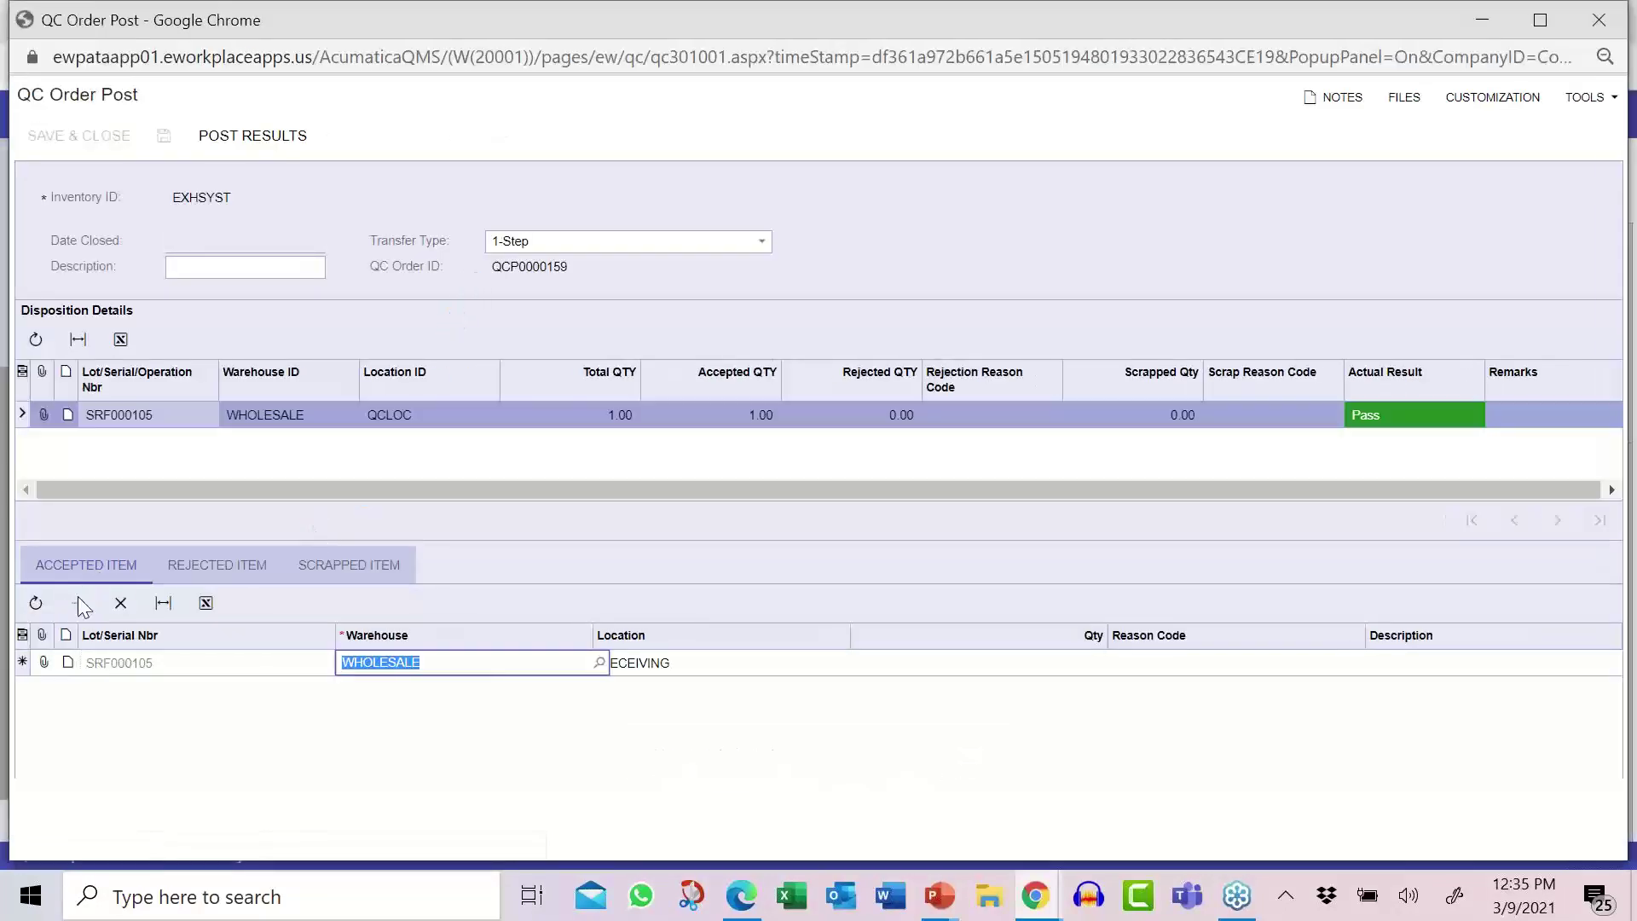
pyautogui.press('Tab')
pyautogui.press('Tab')
pyautogui.write('1')
pyautogui.press('Tab')
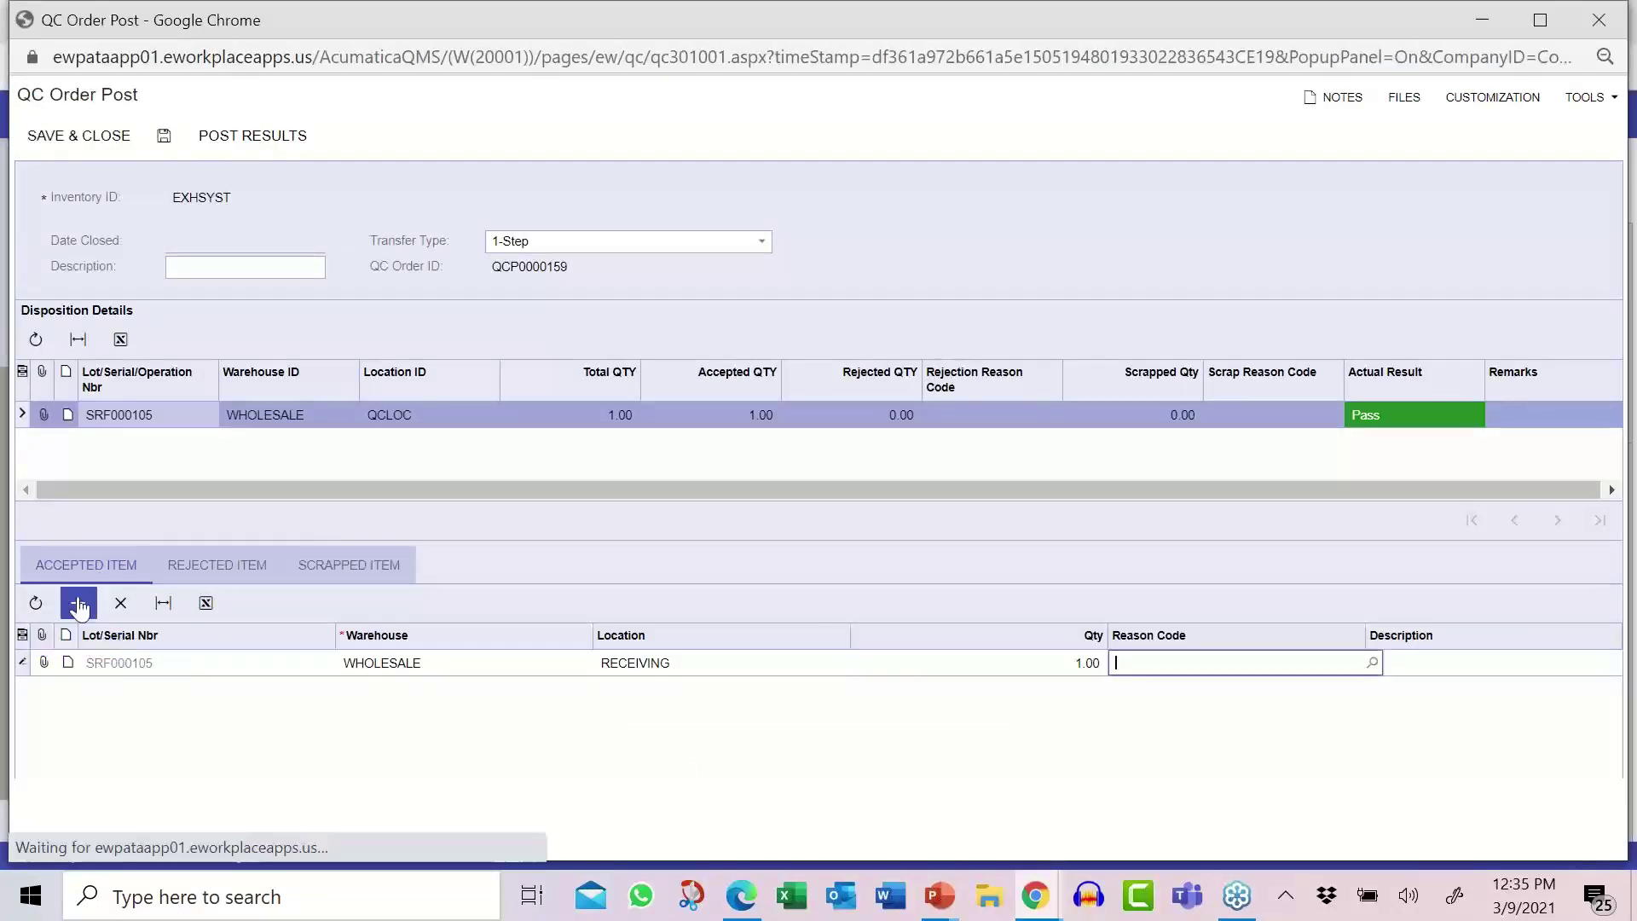
pyautogui.click(164, 136)
pyautogui.click(230, 139)
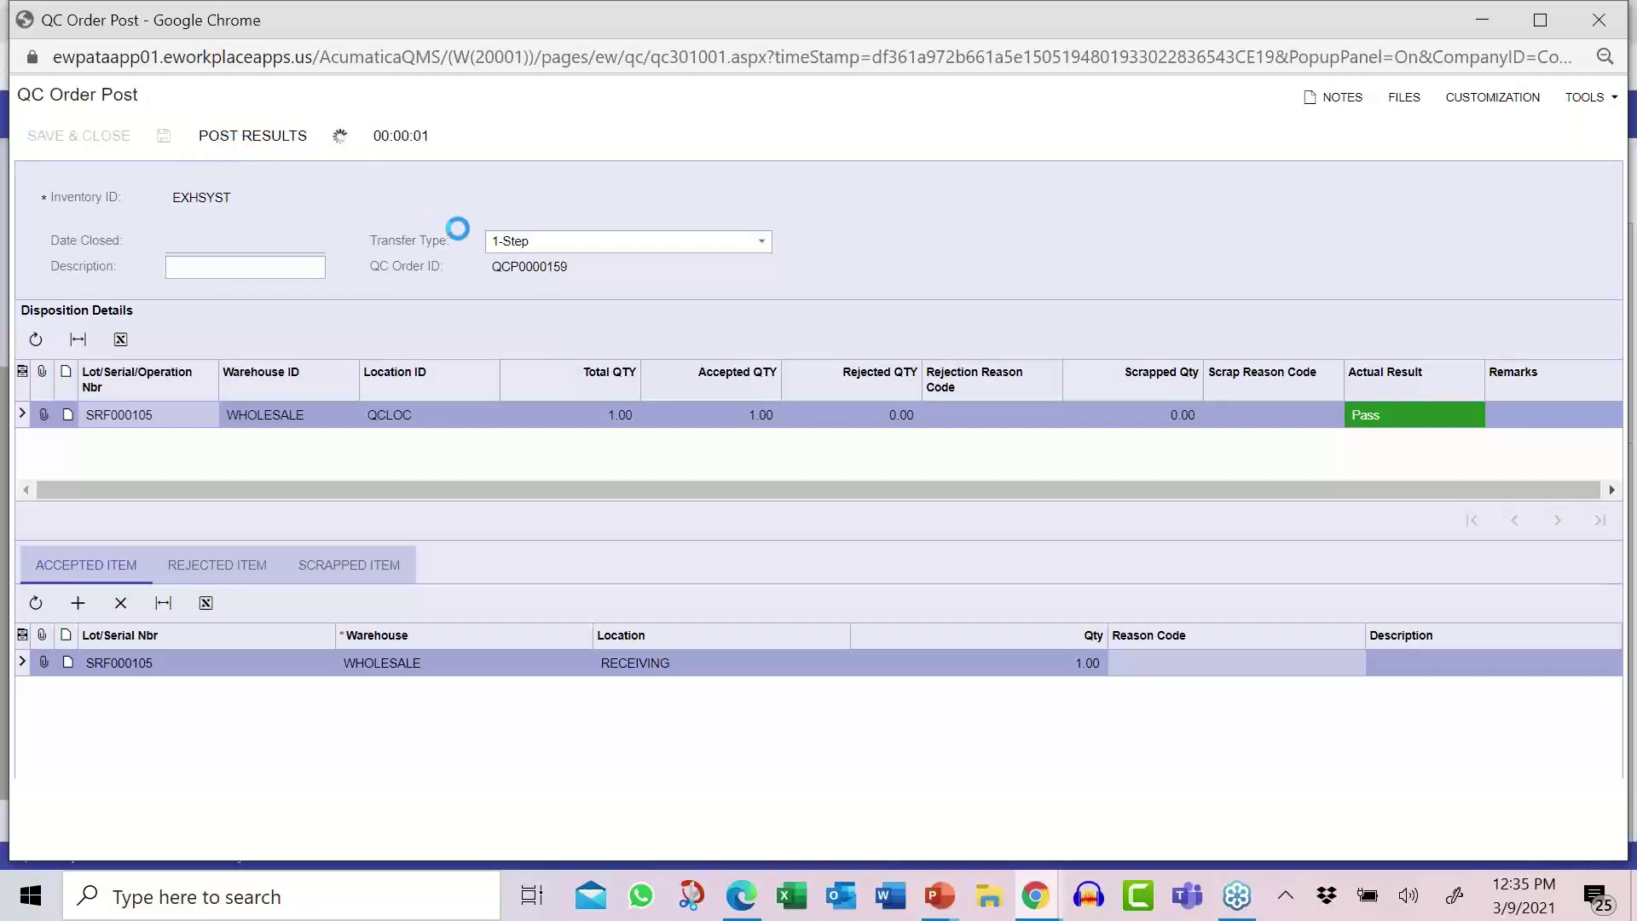
pyautogui.click(1599, 19)
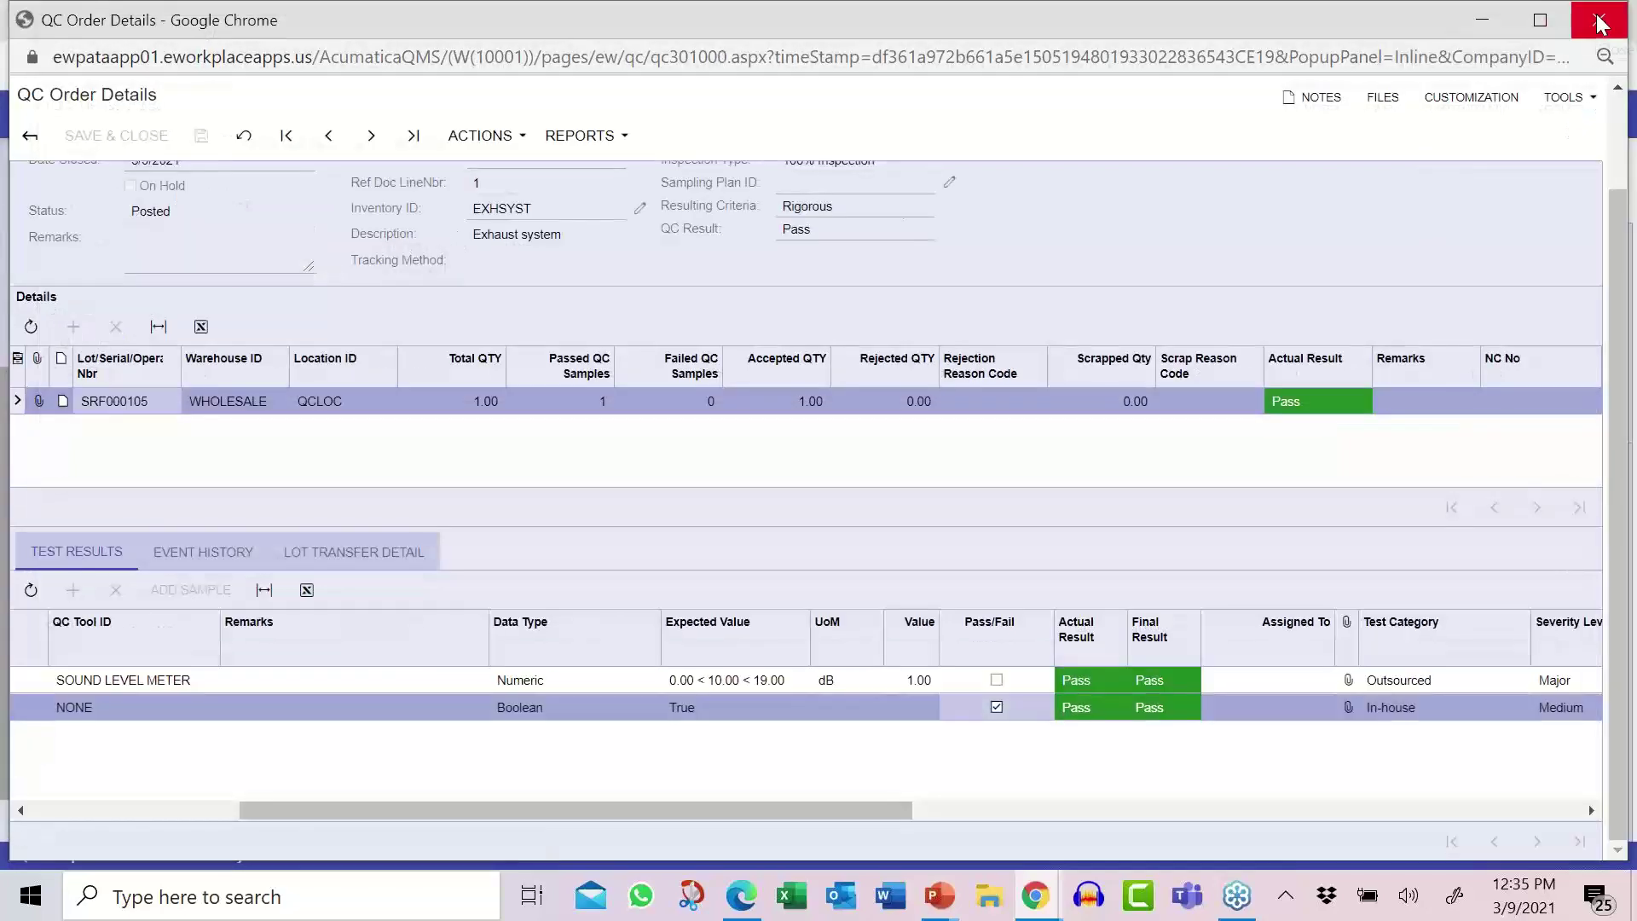
pyautogui.click(1599, 20)
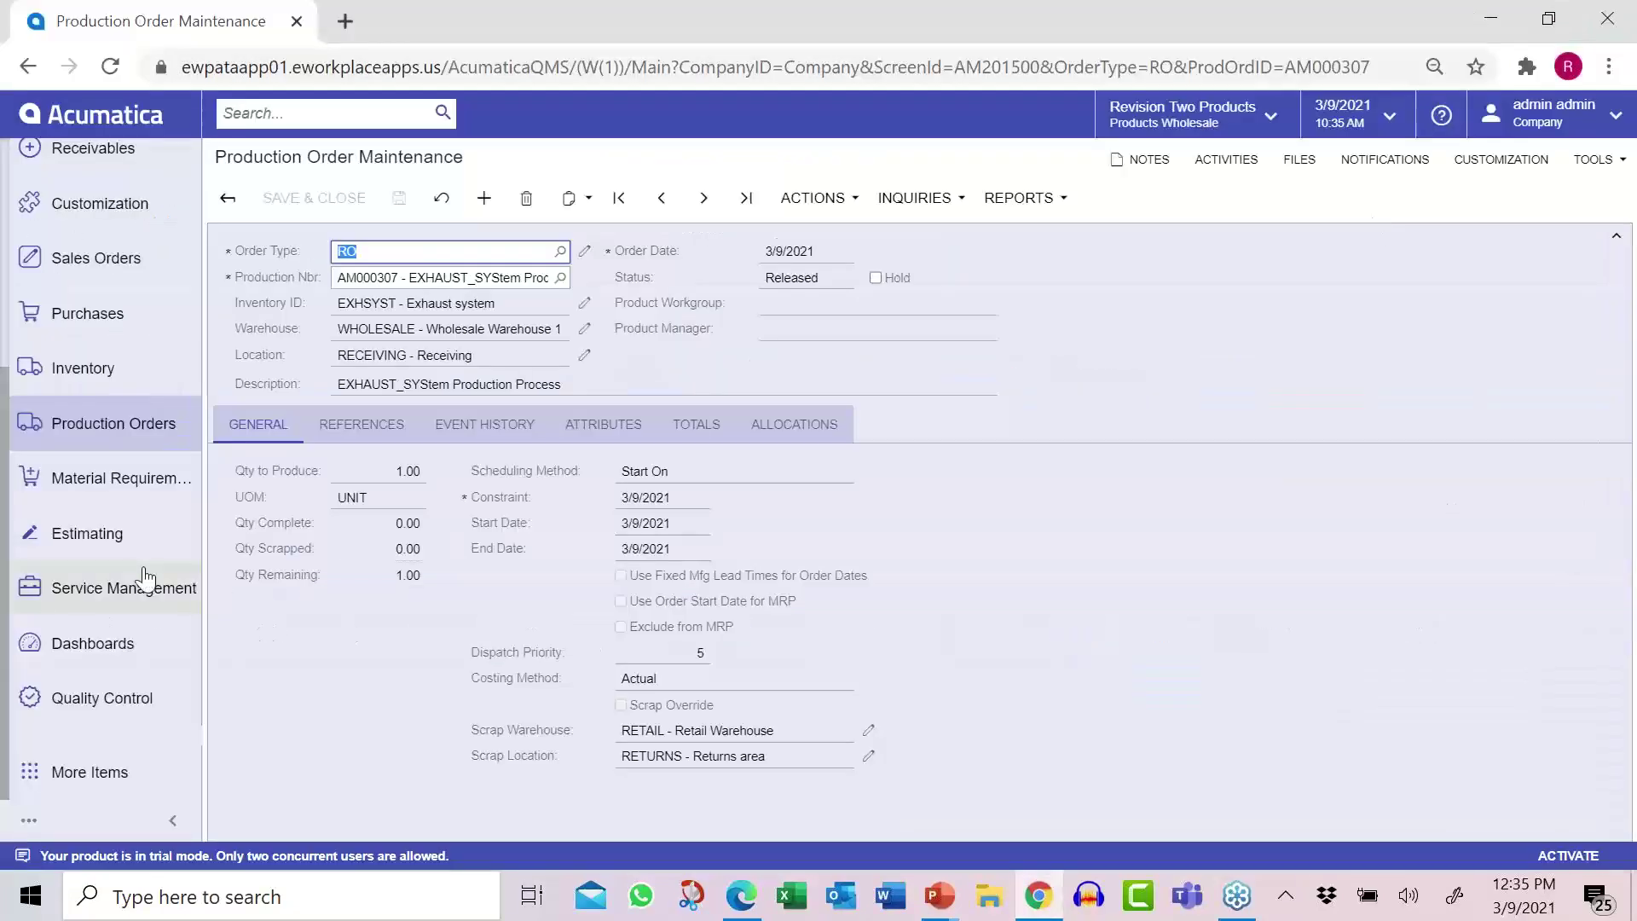
# - Start a new sales order of type SO for customer ABARTENDE, USA Bartending School
pyautogui.click(115, 266)
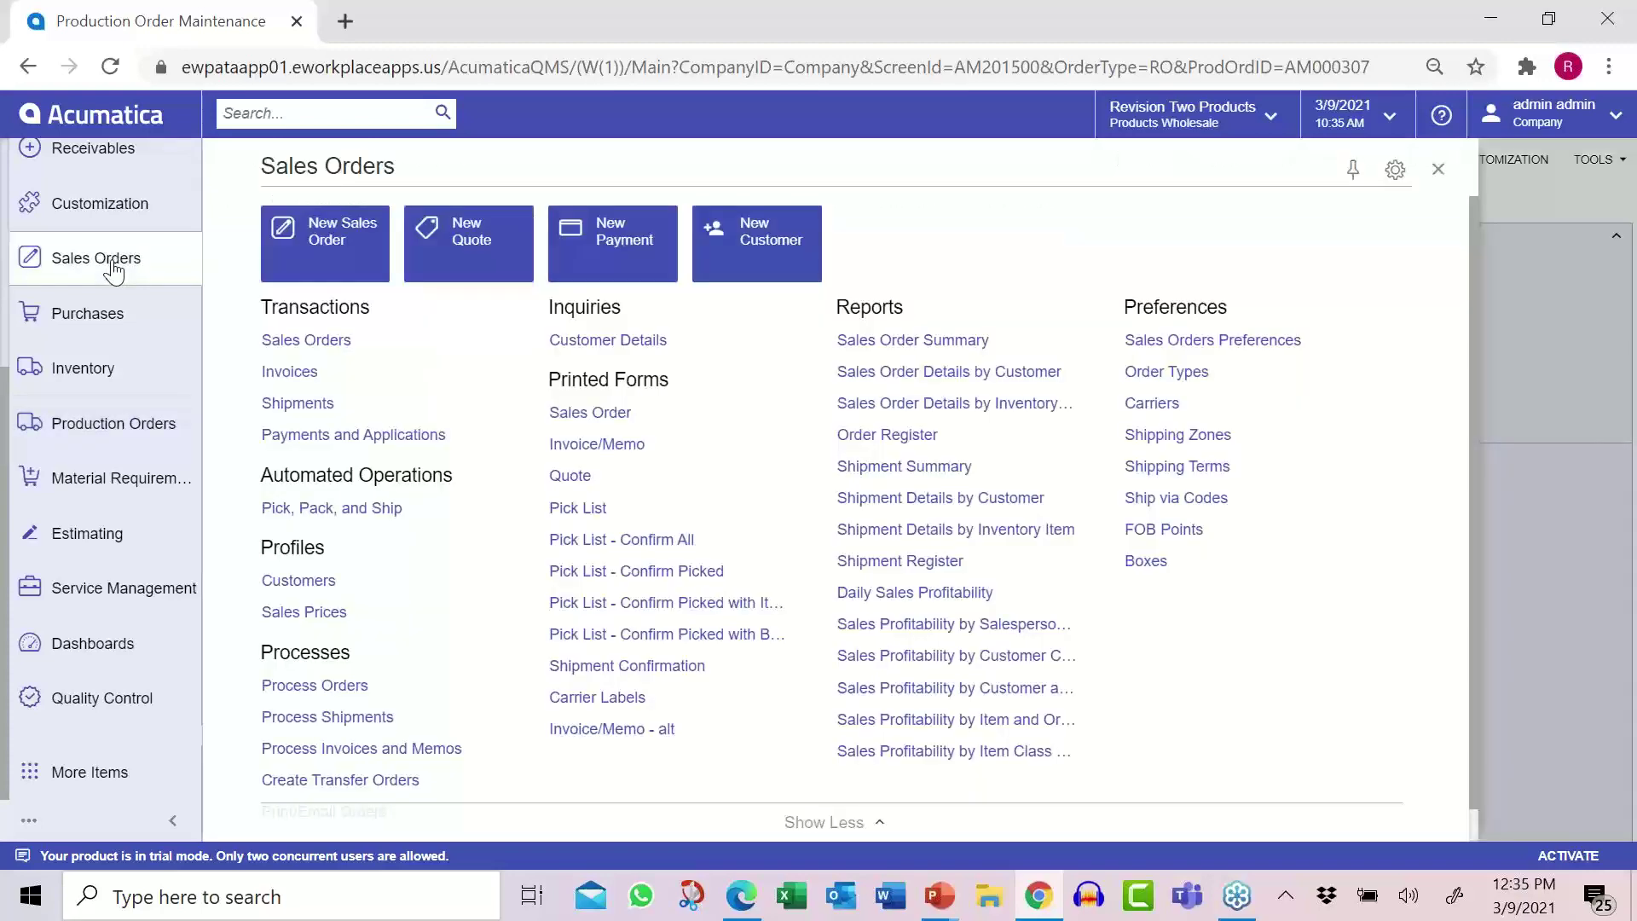
pyautogui.click(313, 342)
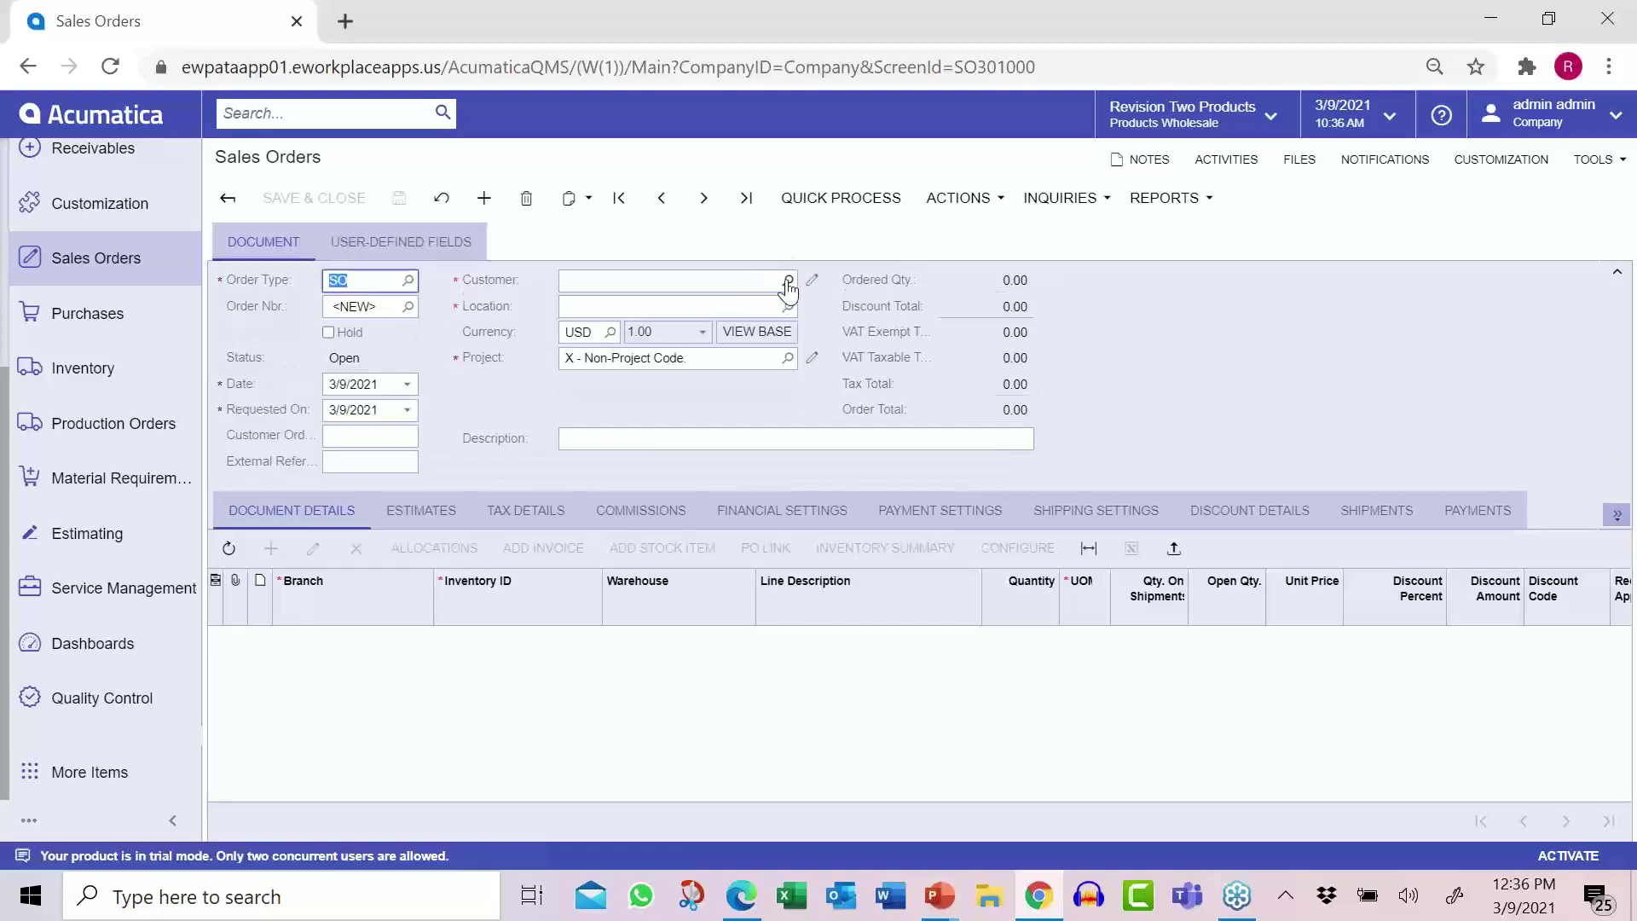
pyautogui.click(787, 279)
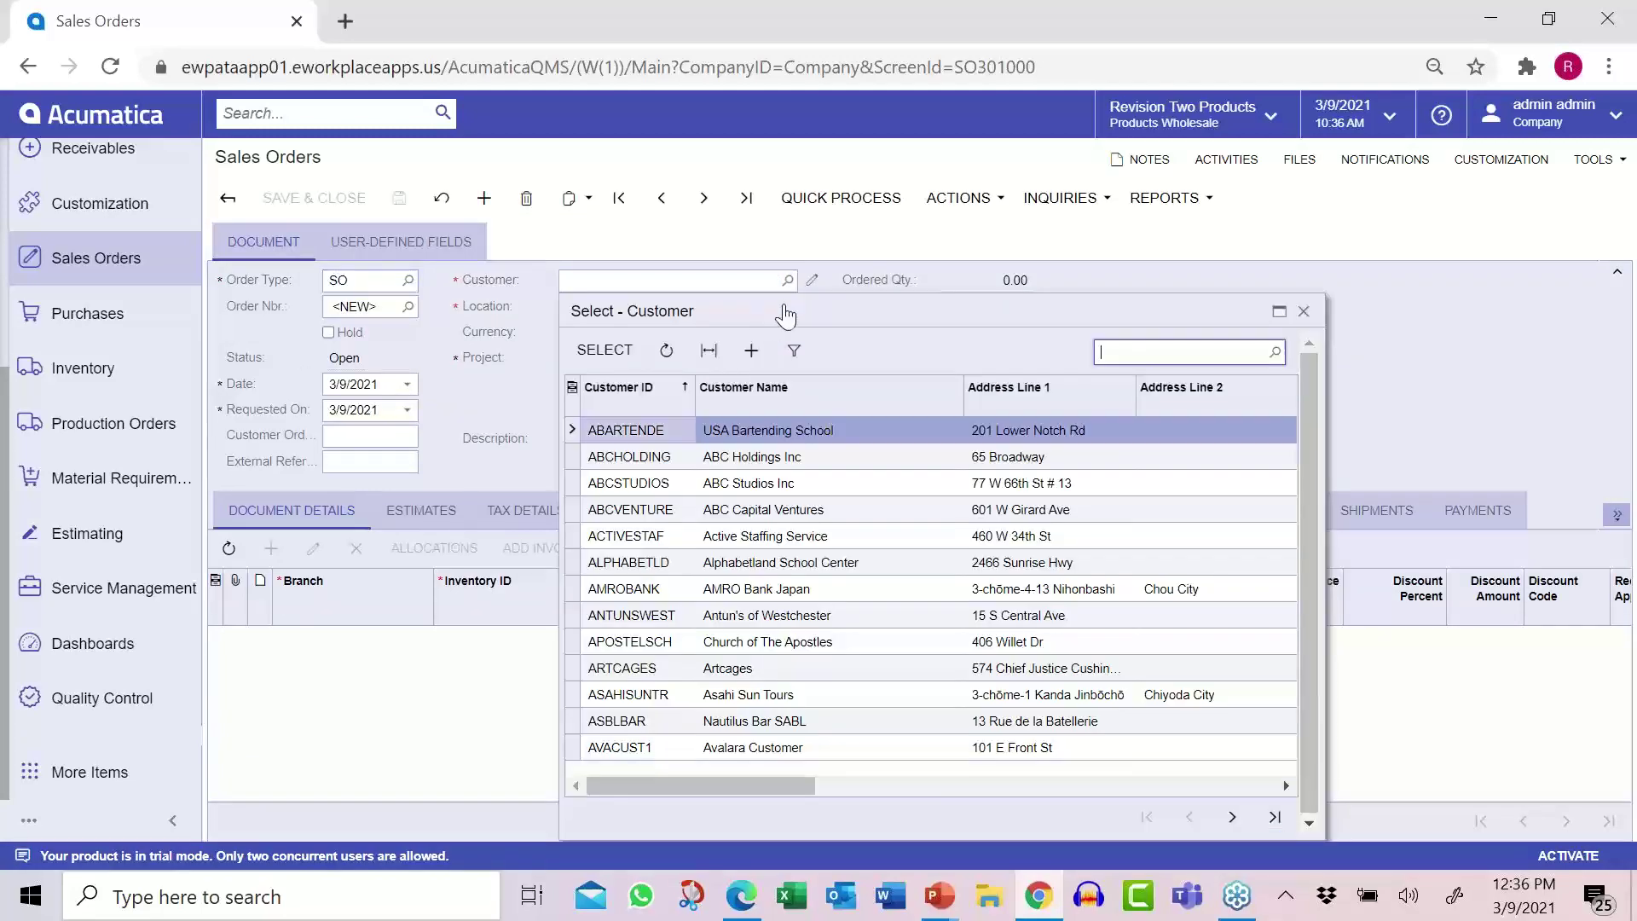
pyautogui.doubleClick(675, 430)
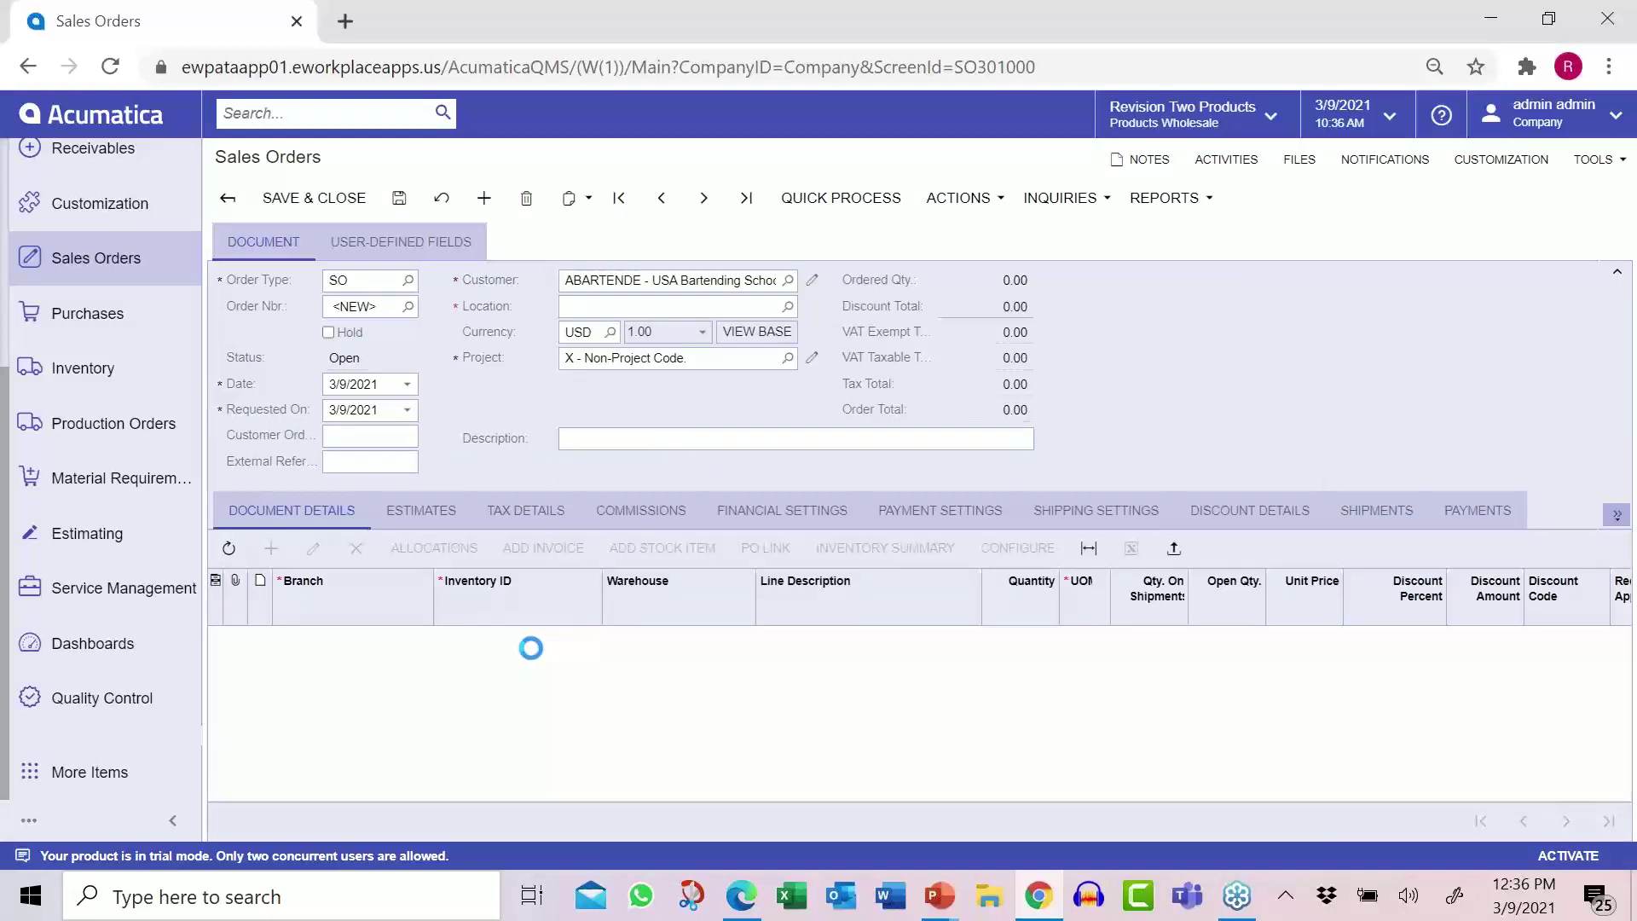
# - Add a line to the sales order for item SHELL-02 with a quantity of 1
pyautogui.click(531, 657)
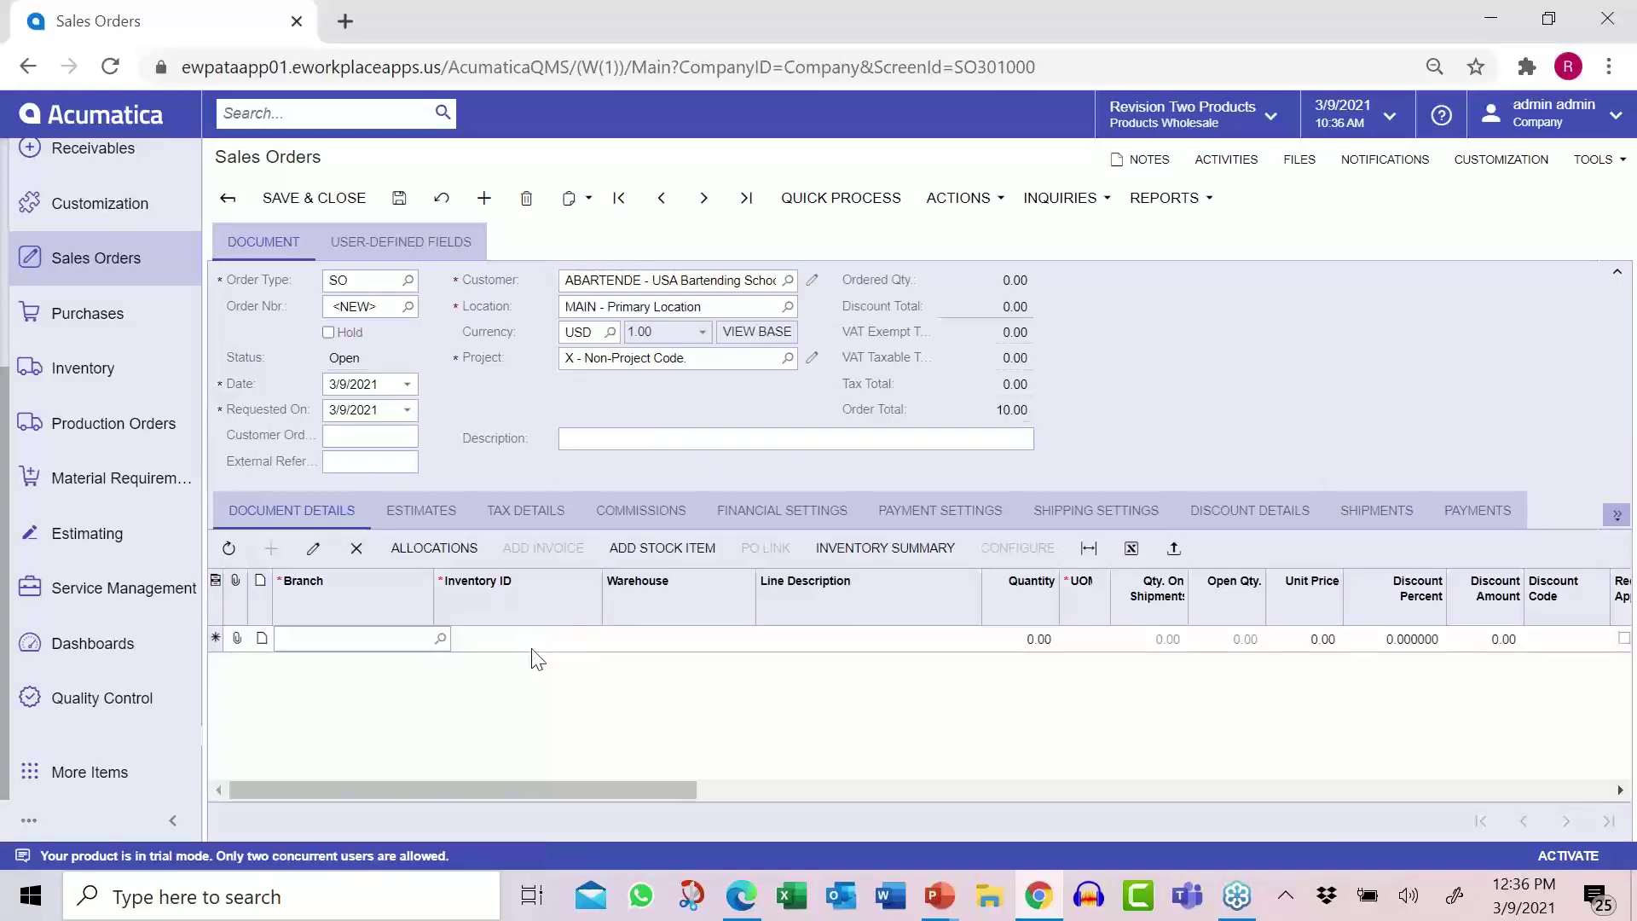
pyautogui.click(529, 646)
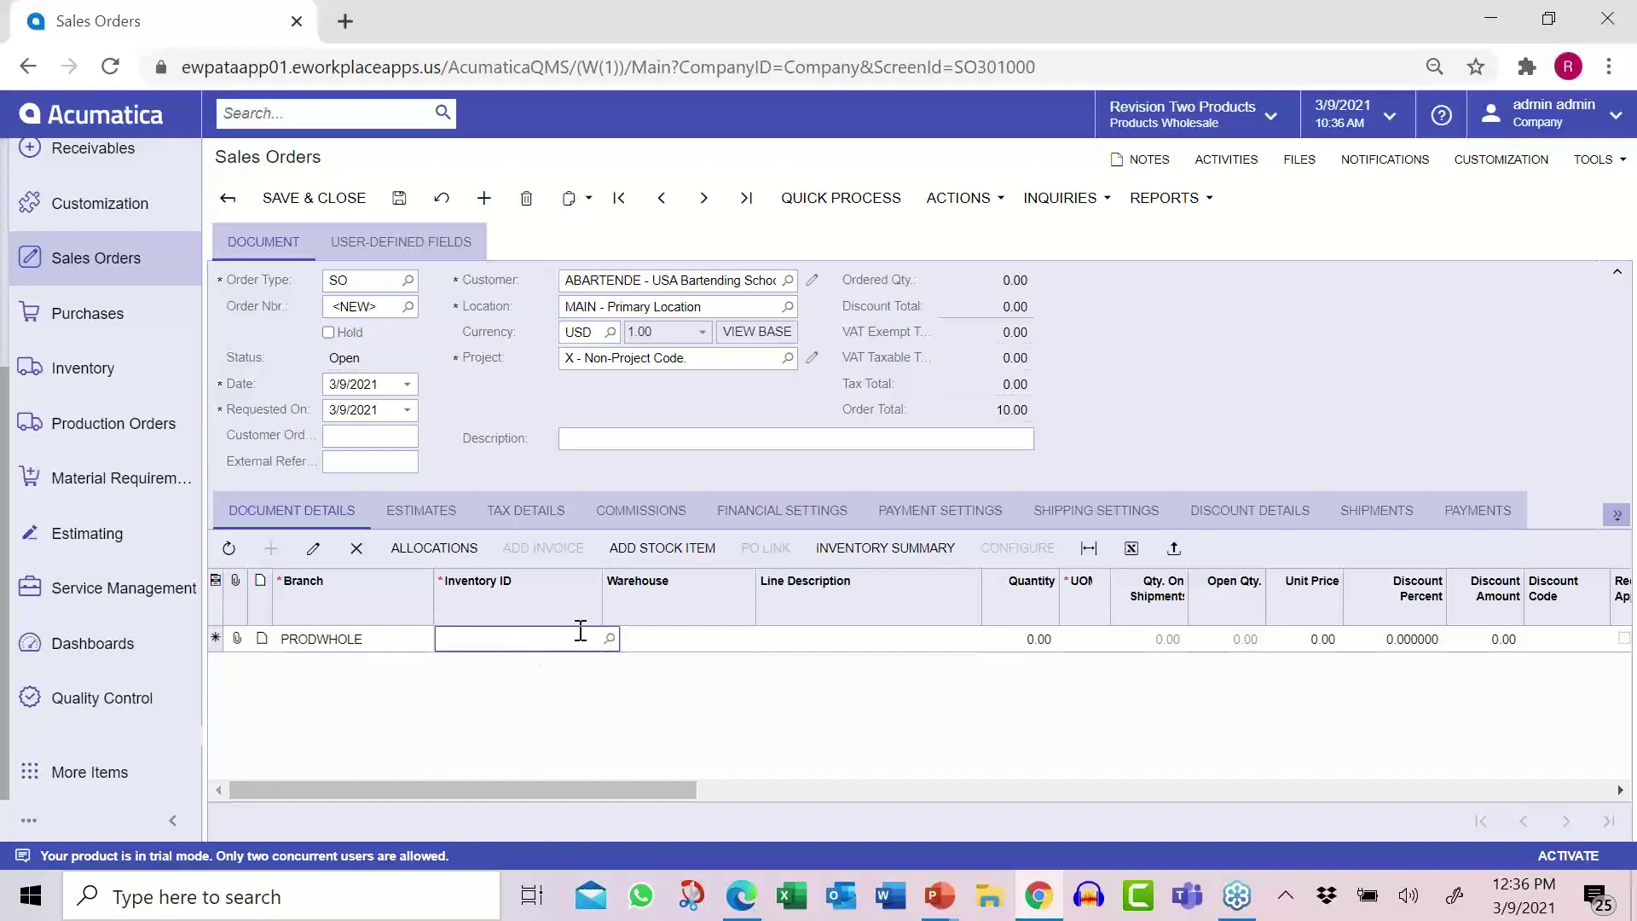
pyautogui.write('Se')
pyautogui.press('BackSpace')
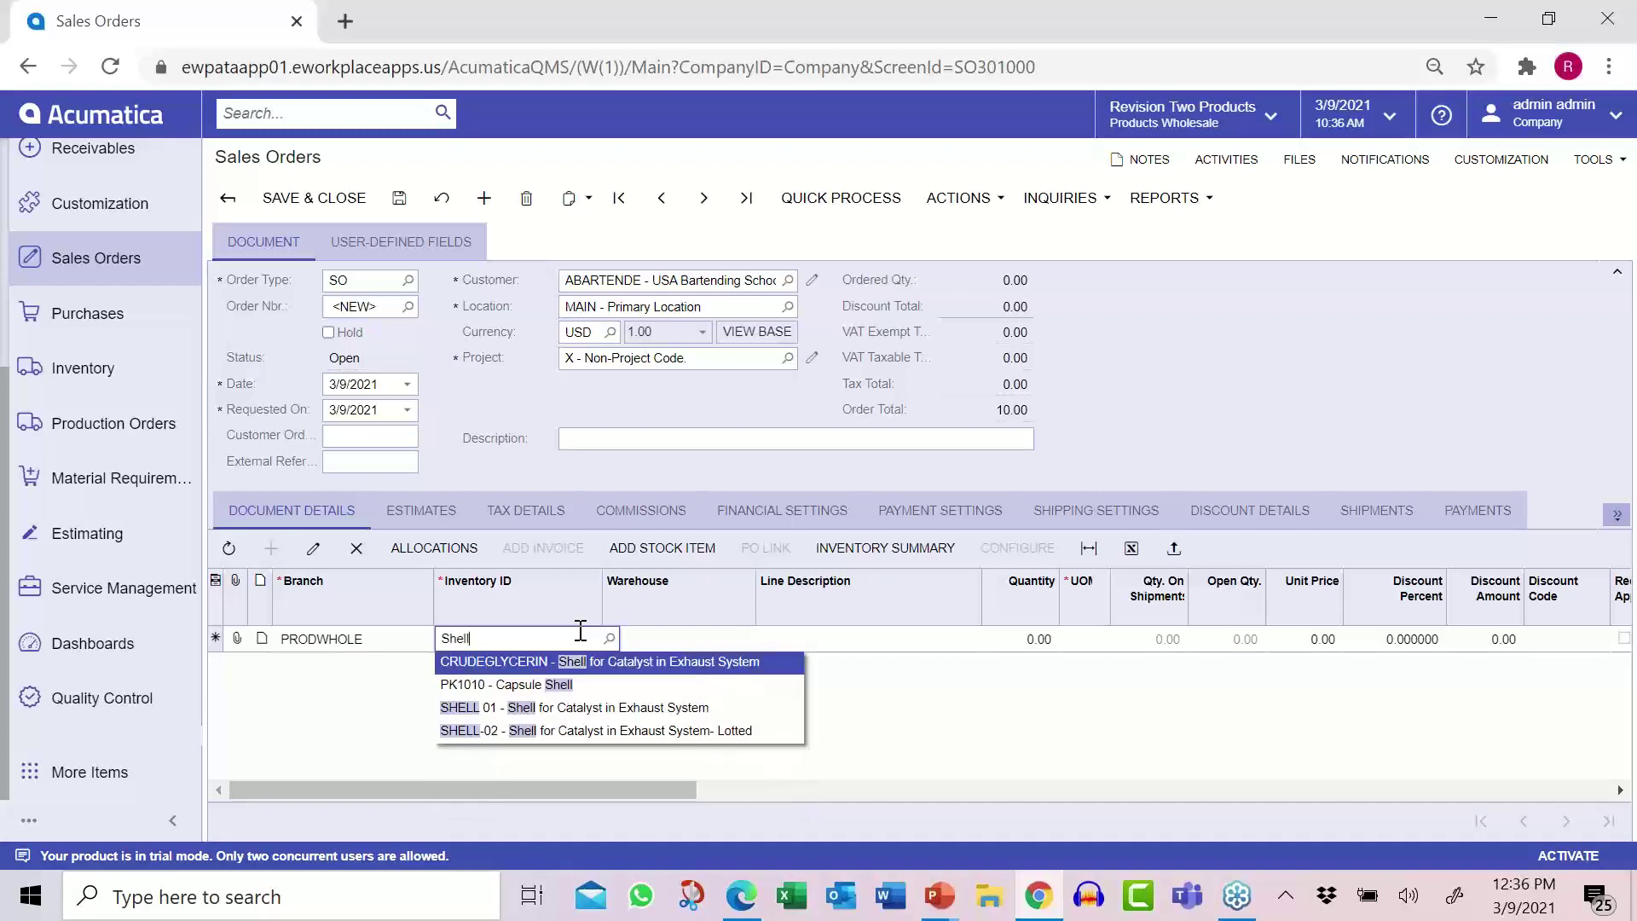
pyautogui.click(567, 729)
pyautogui.press('Tab')
pyautogui.press('Tab')
pyautogui.press('Tab')
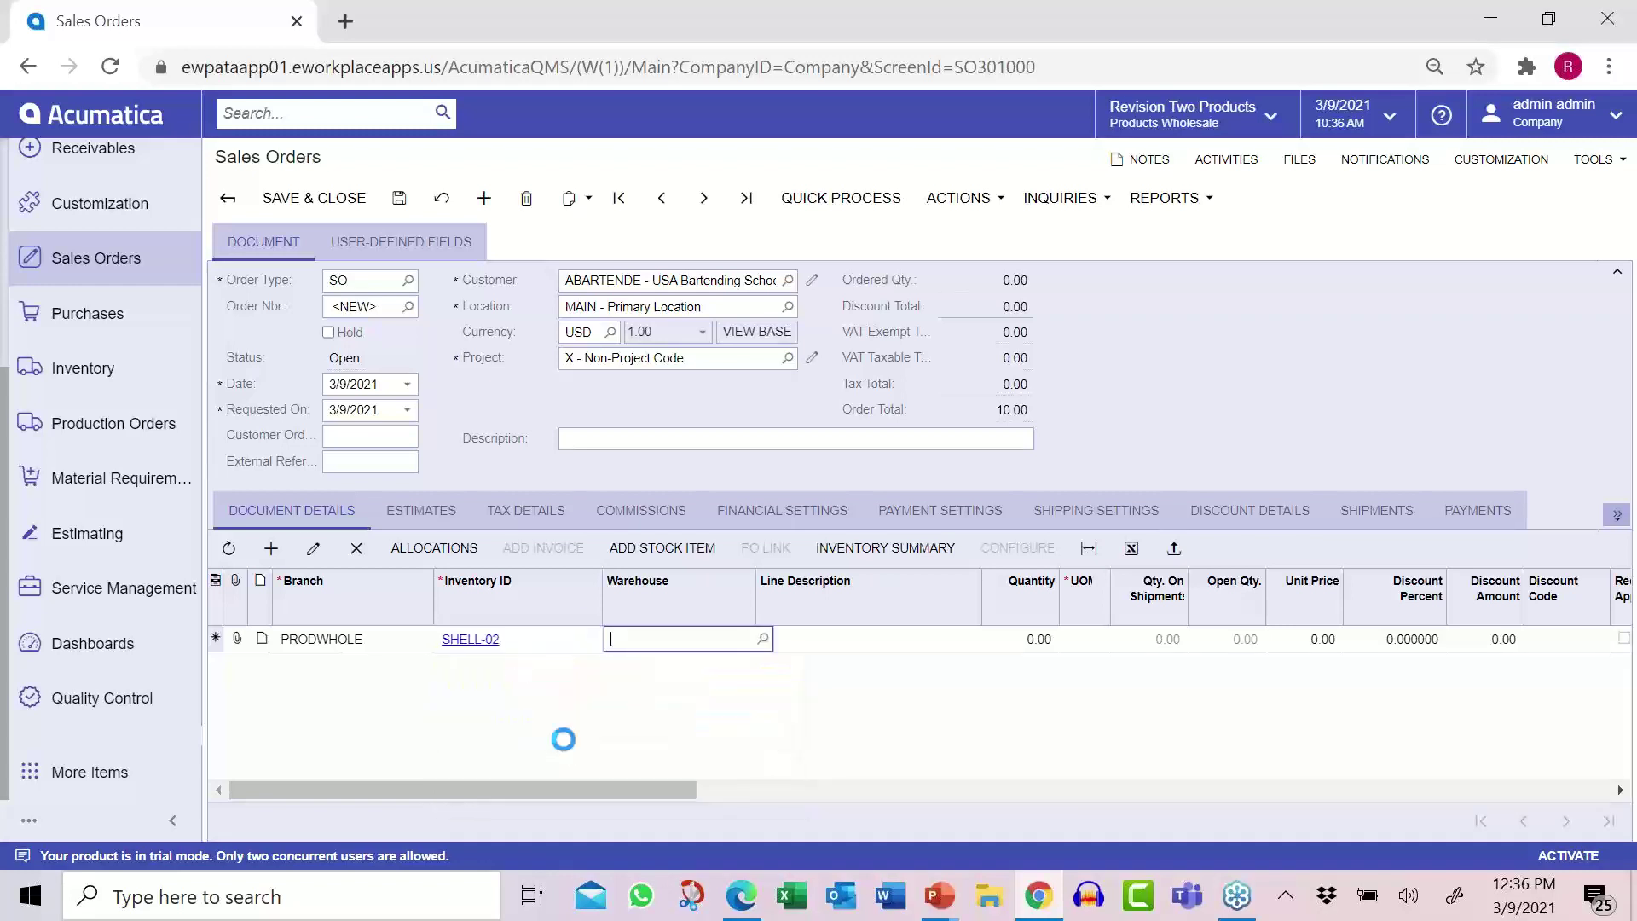
pyautogui.write('1')
pyautogui.press('Tab')
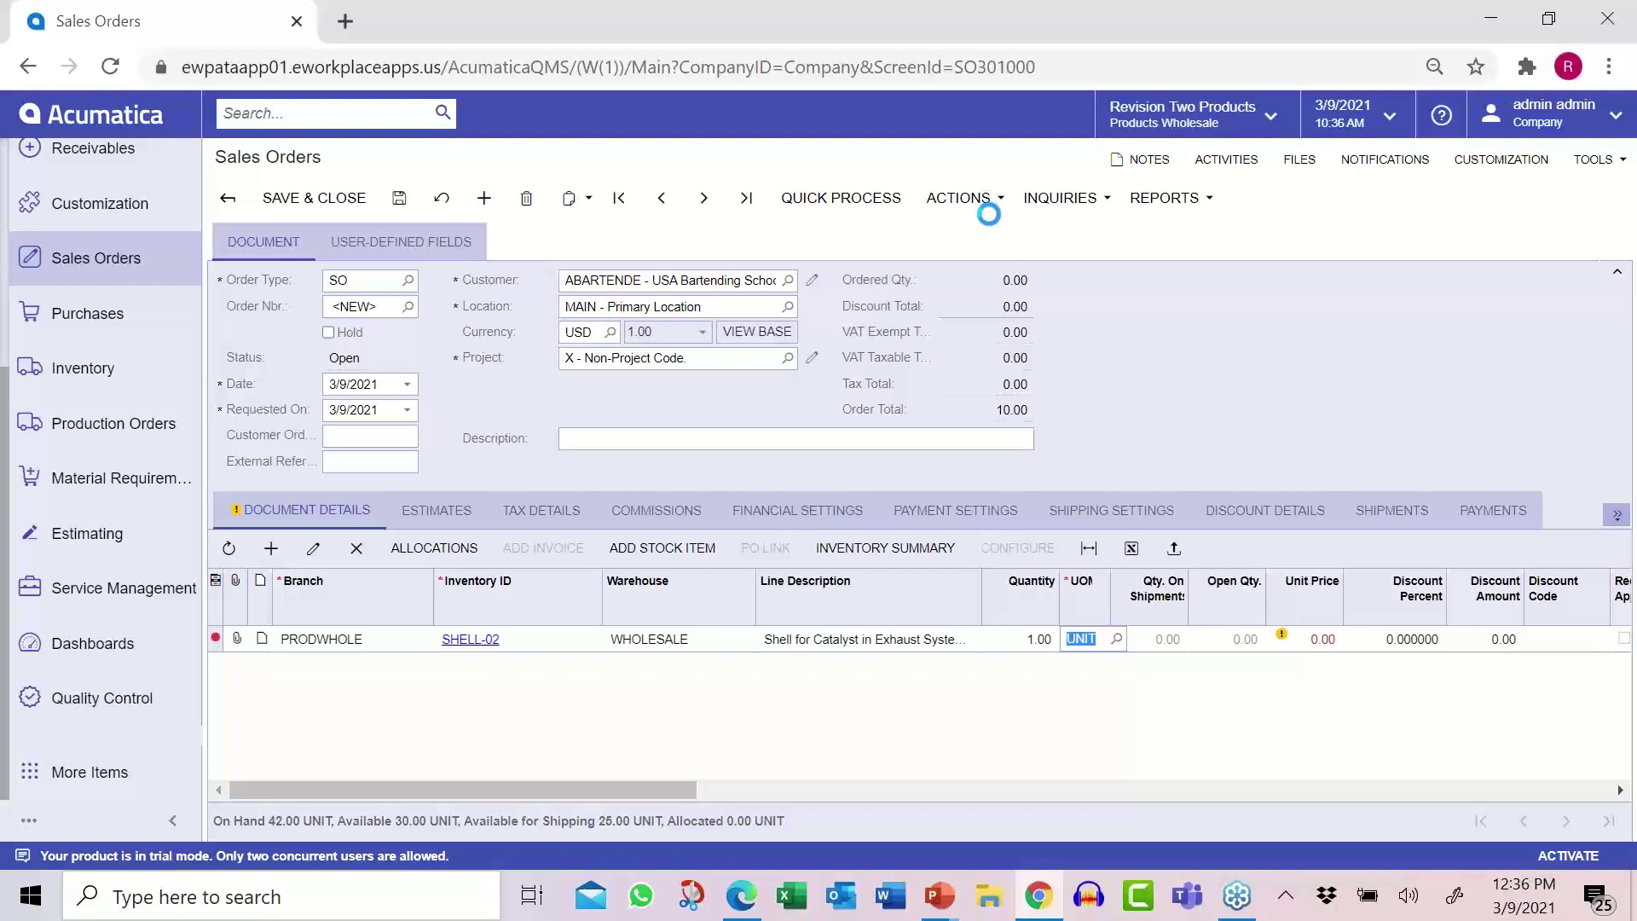
# - Create a shipment for the sales order from the WHOLESALE warehouse dated 3/9/2021
pyautogui.click(993, 202)
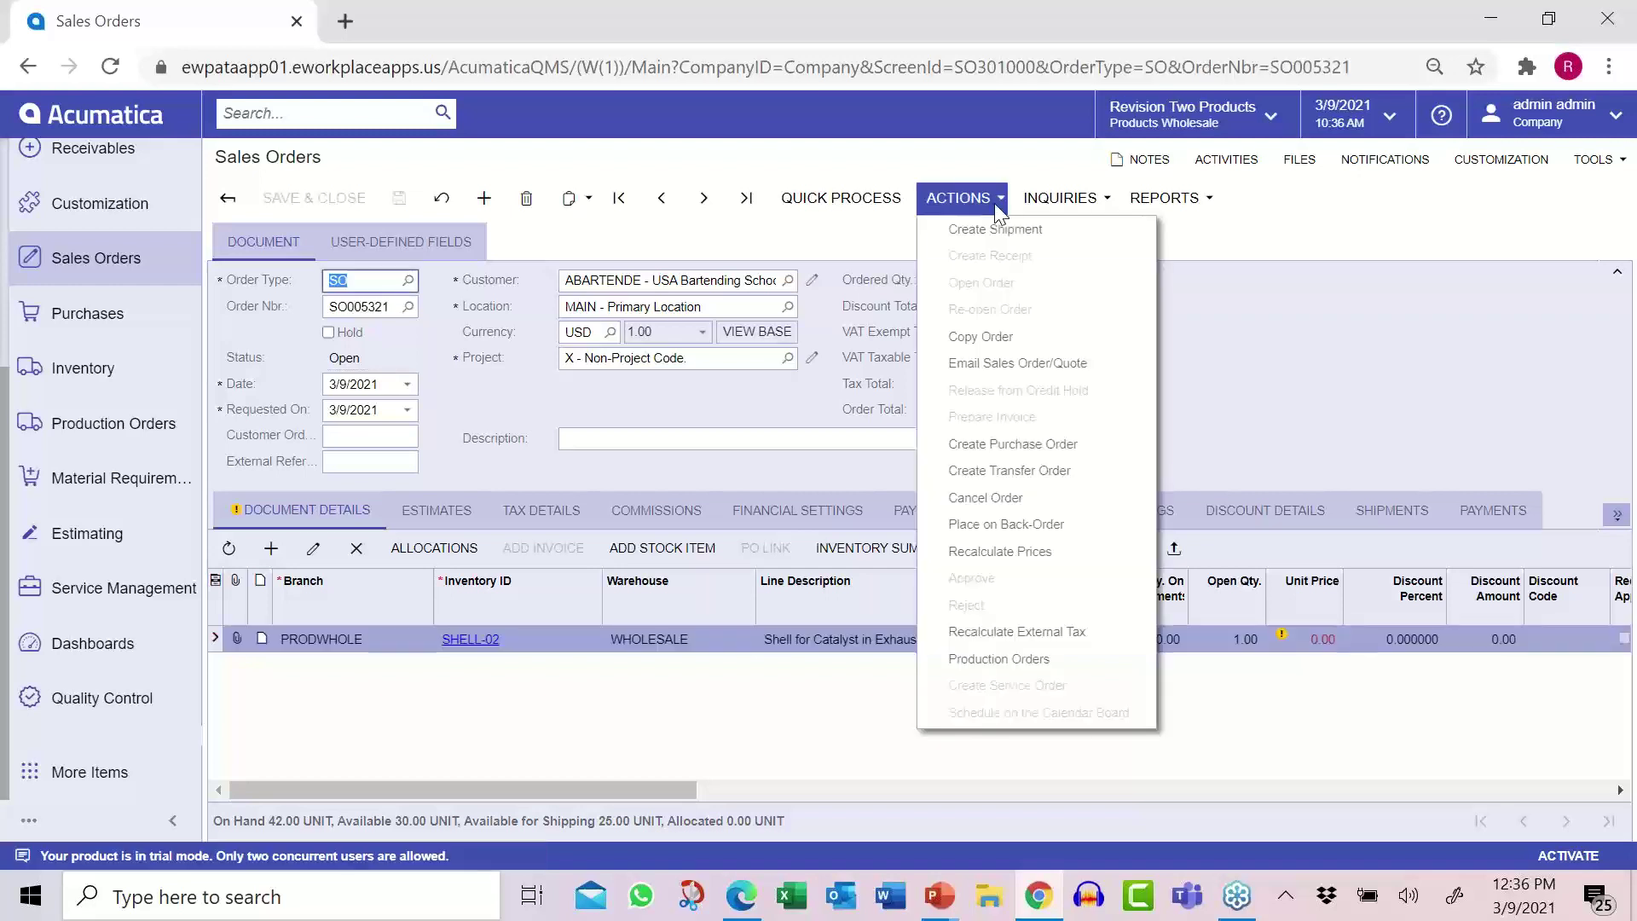
pyautogui.click(994, 230)
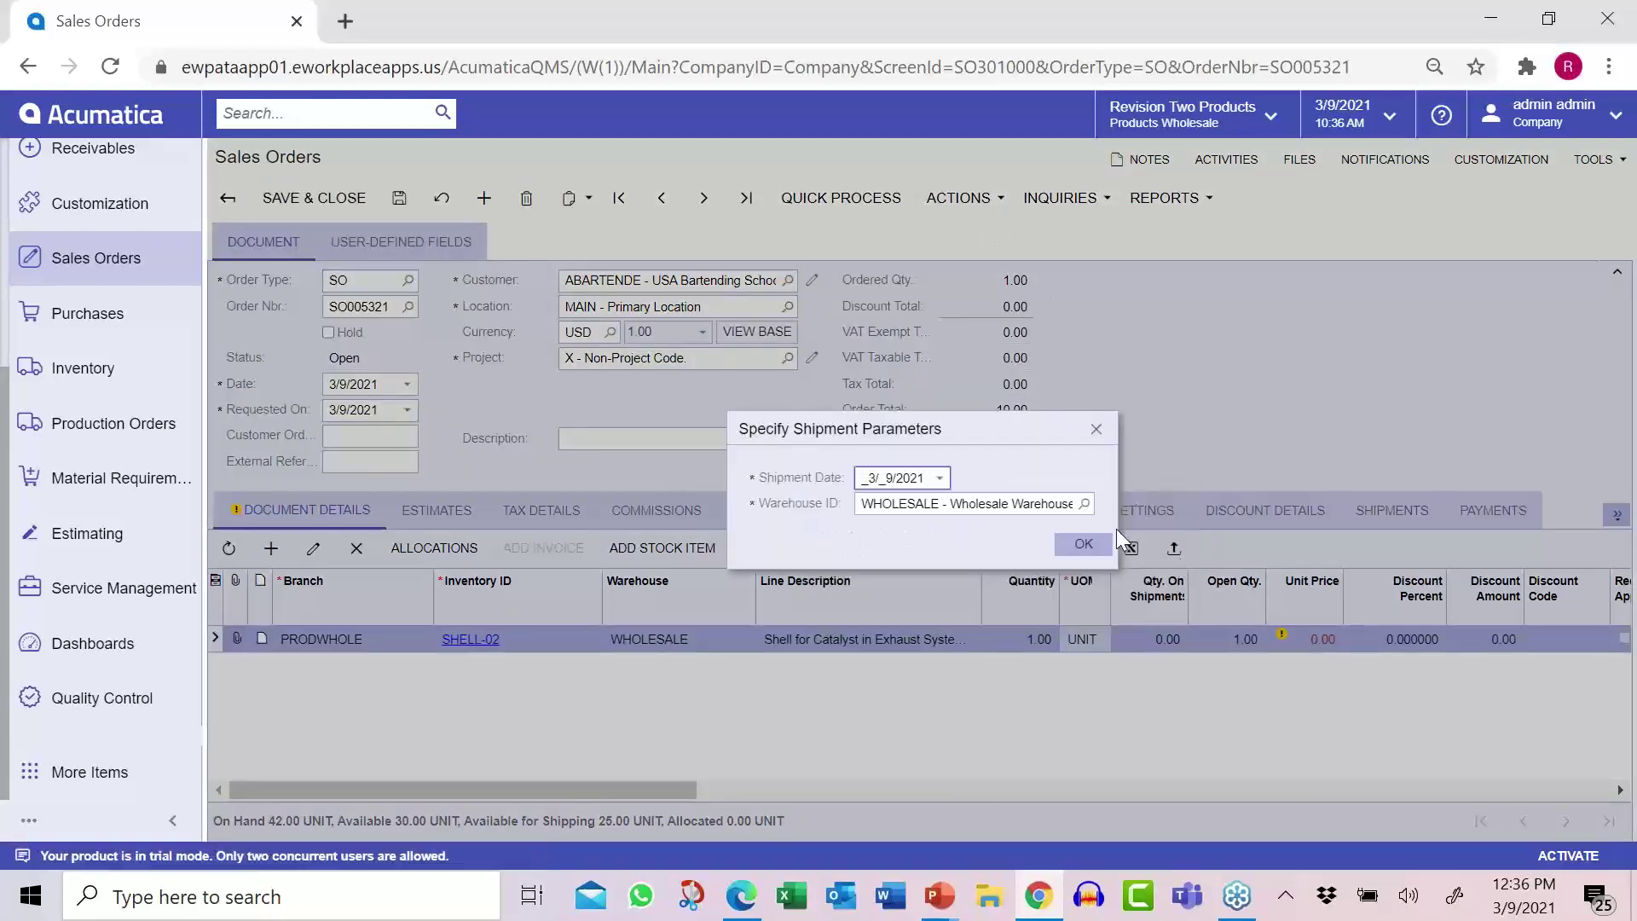
pyautogui.click(1106, 544)
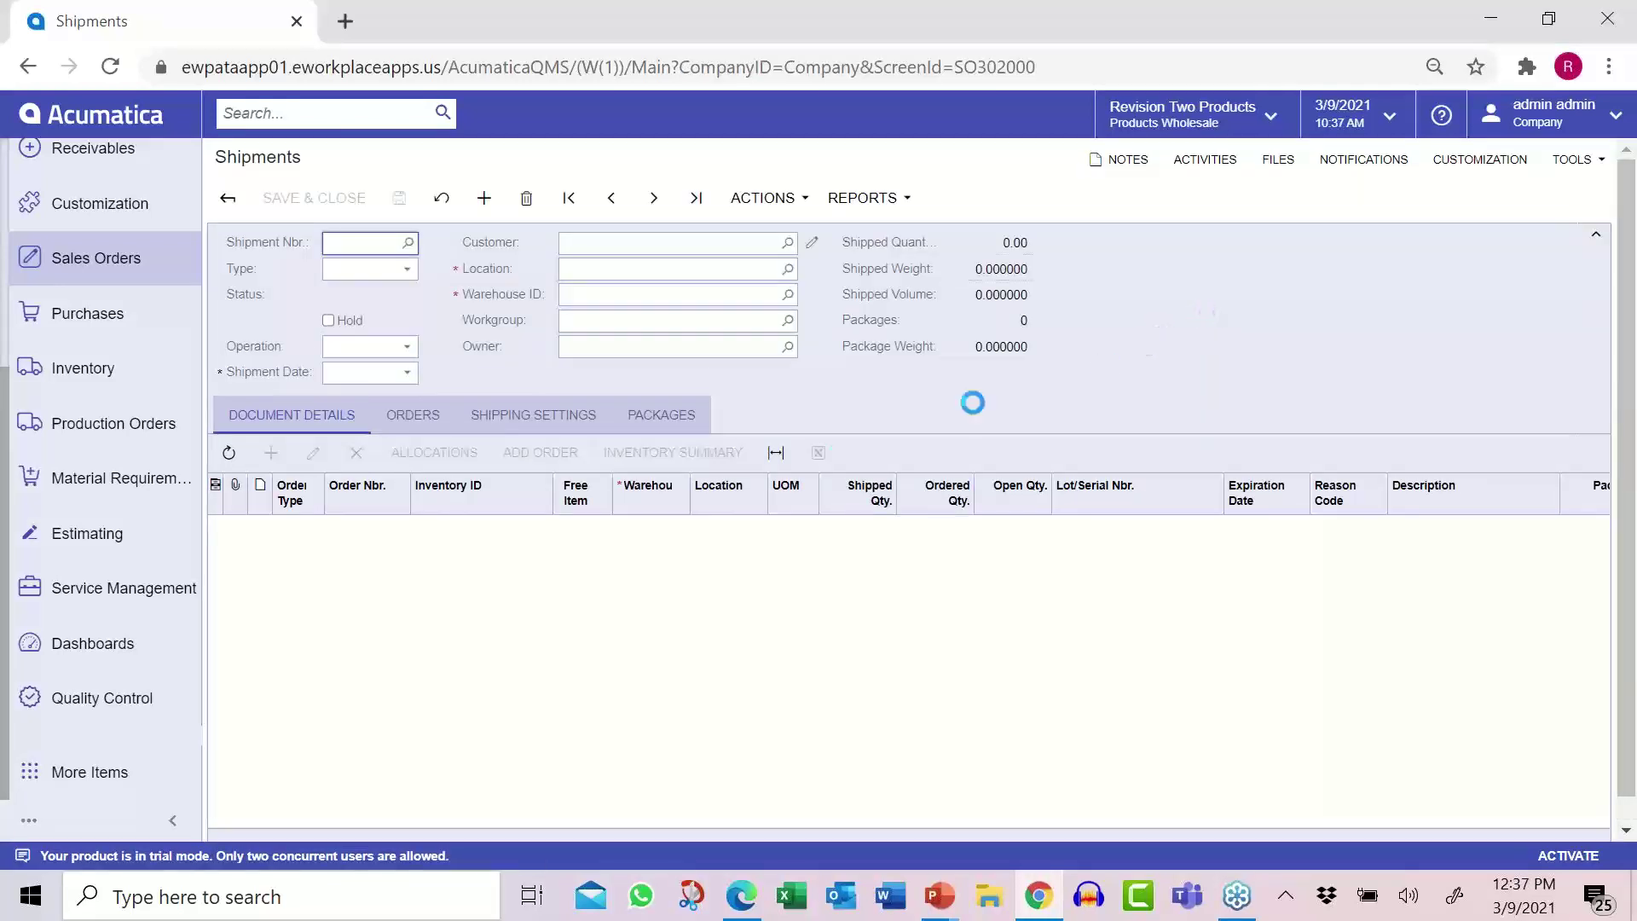
# - Try to confirm the SHELL-02 shipment, and generate a QC order for it
pyautogui.click(801, 198)
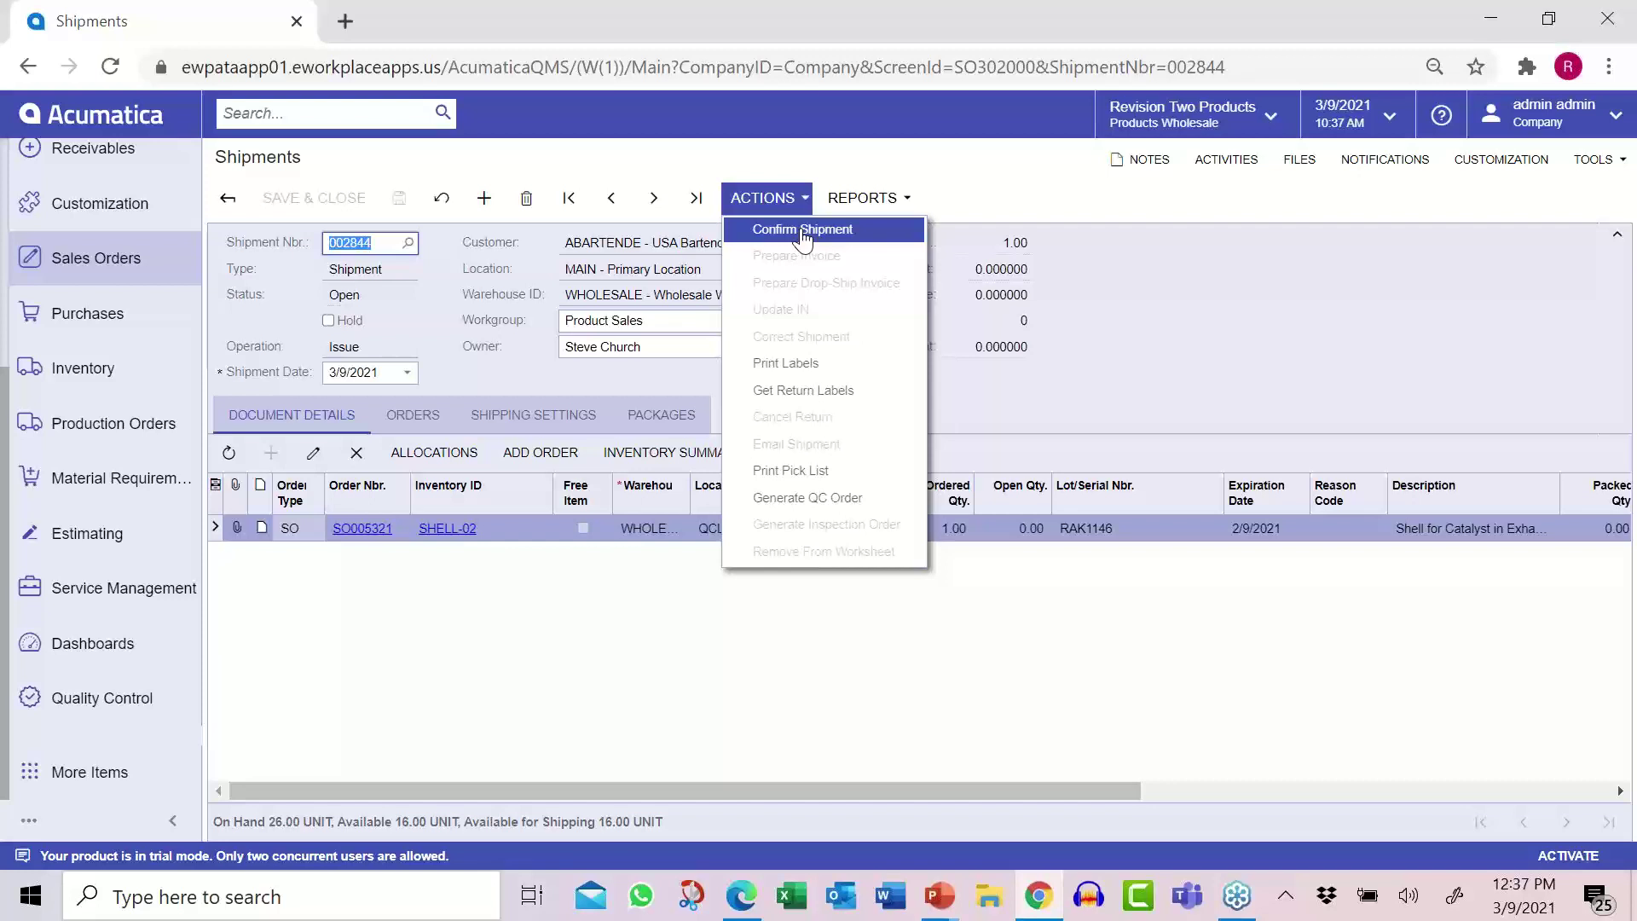
pyautogui.click(804, 232)
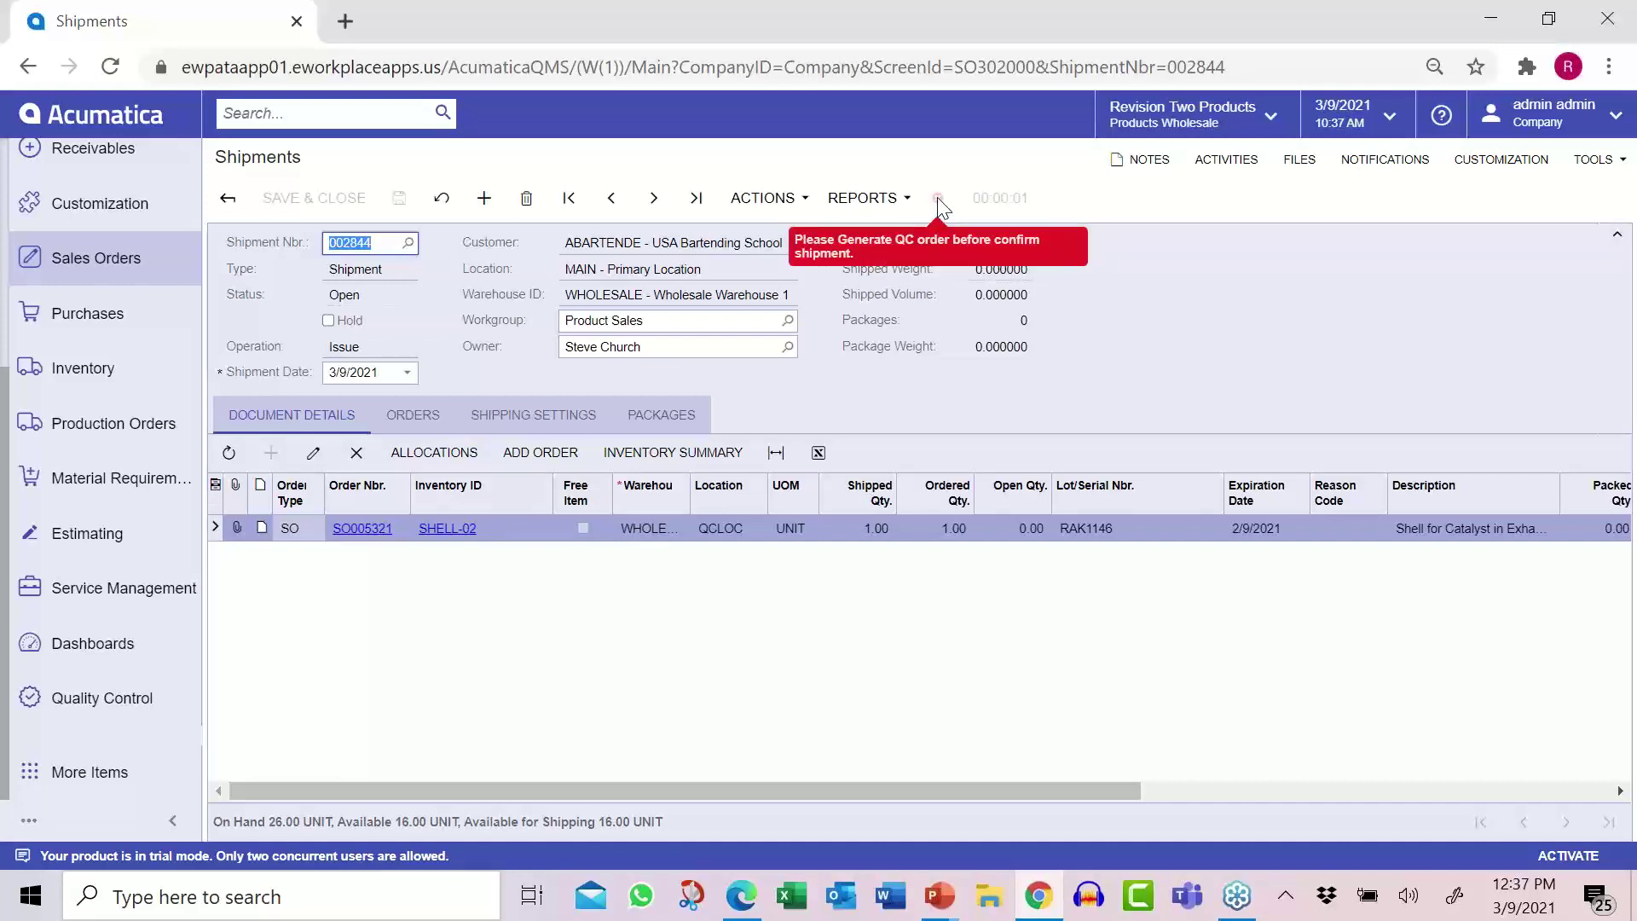
pyautogui.click(806, 200)
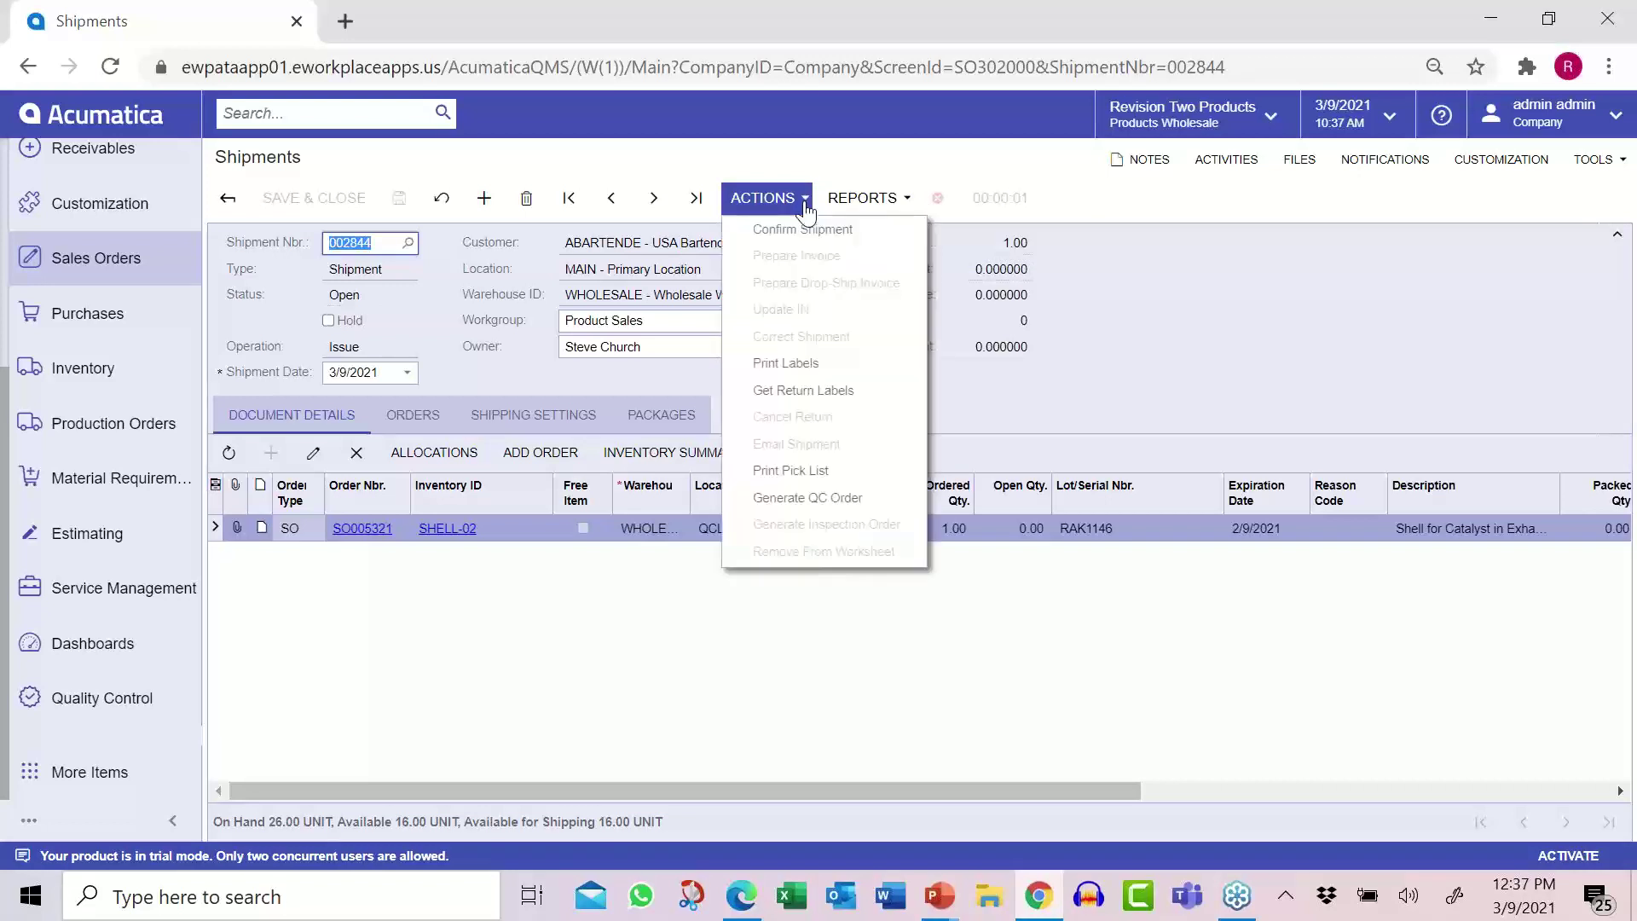
pyautogui.click(833, 497)
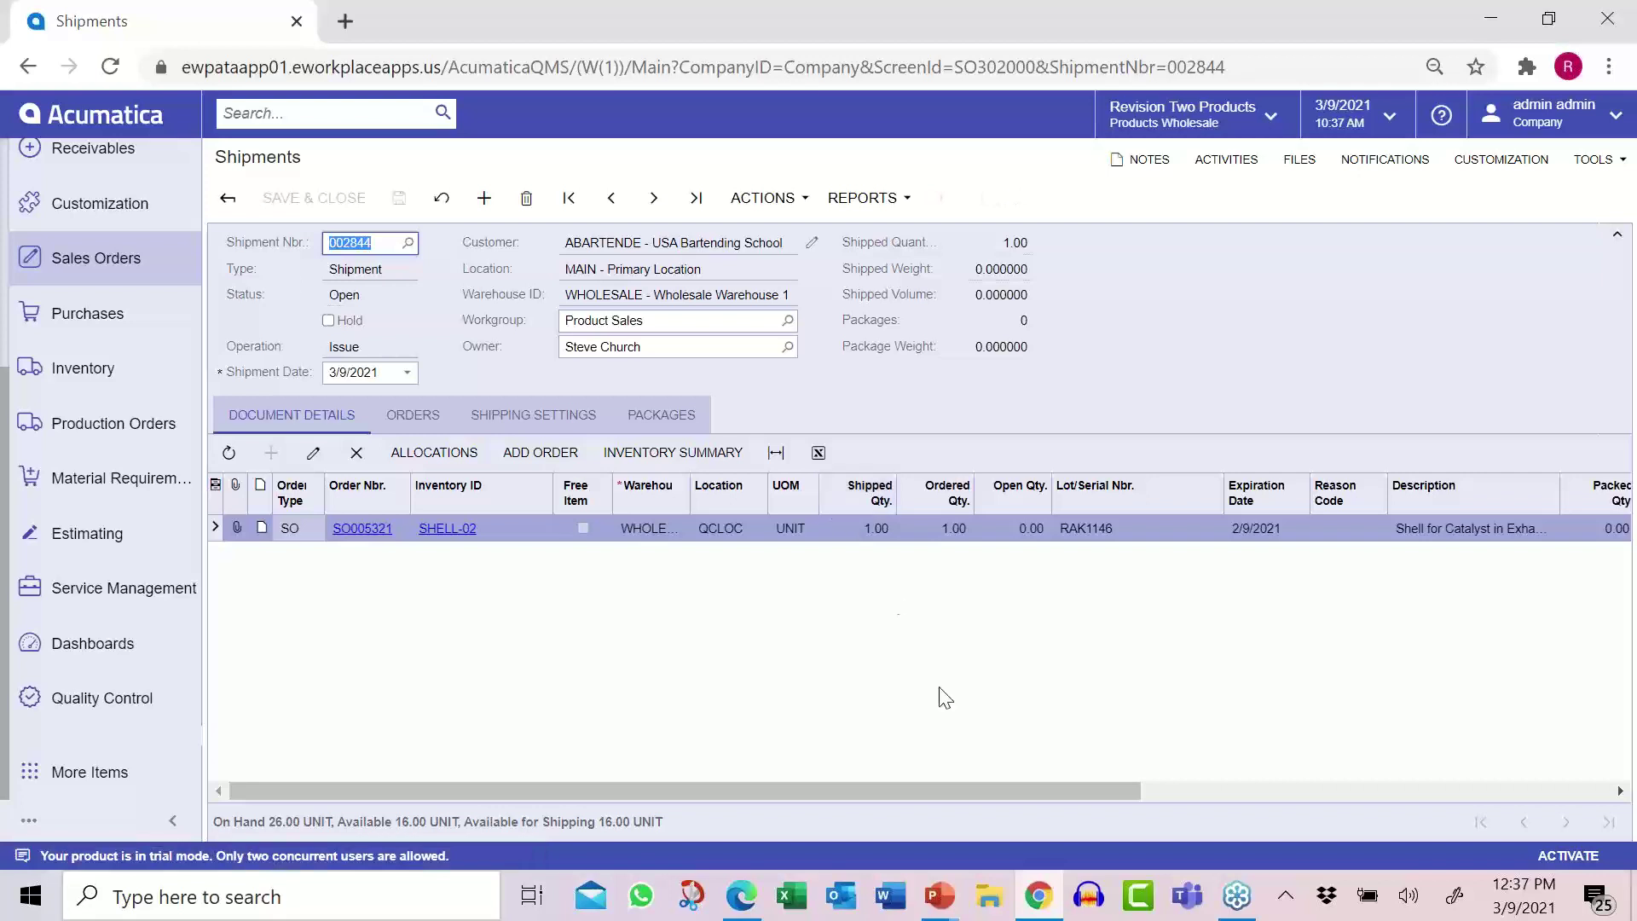
pyautogui.moveTo(981, 785); pyautogui.dragTo(1324, 839)
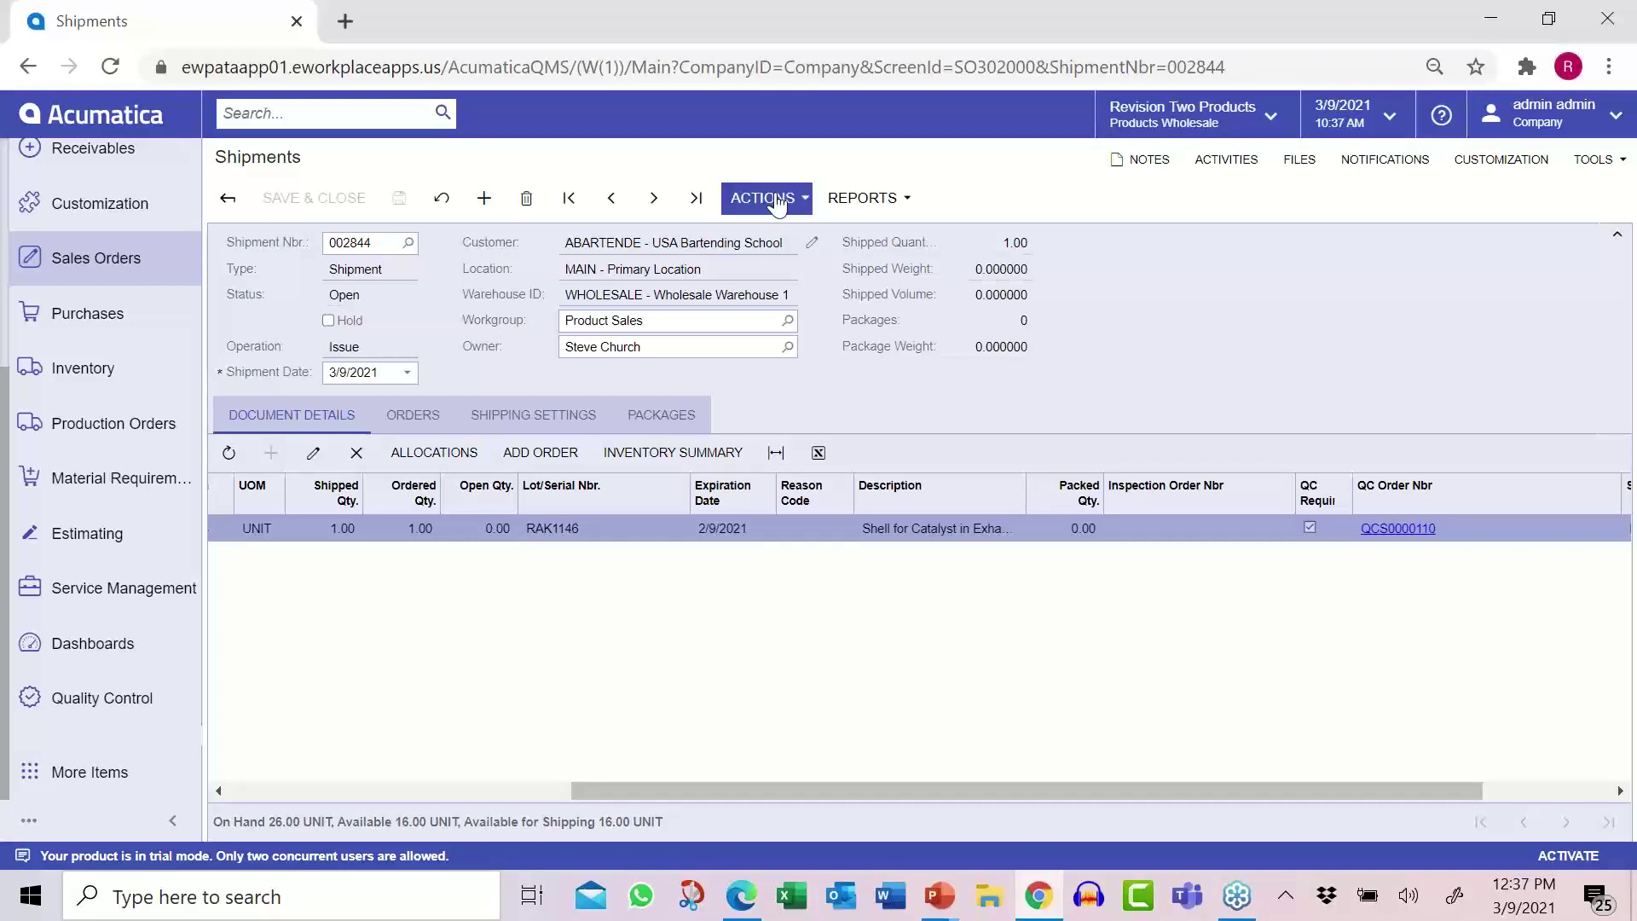
# - Run the Certificate of Analysis report for the EXHSYST production QC order, with specifications and actual values shown
pyautogui.click(99, 701)
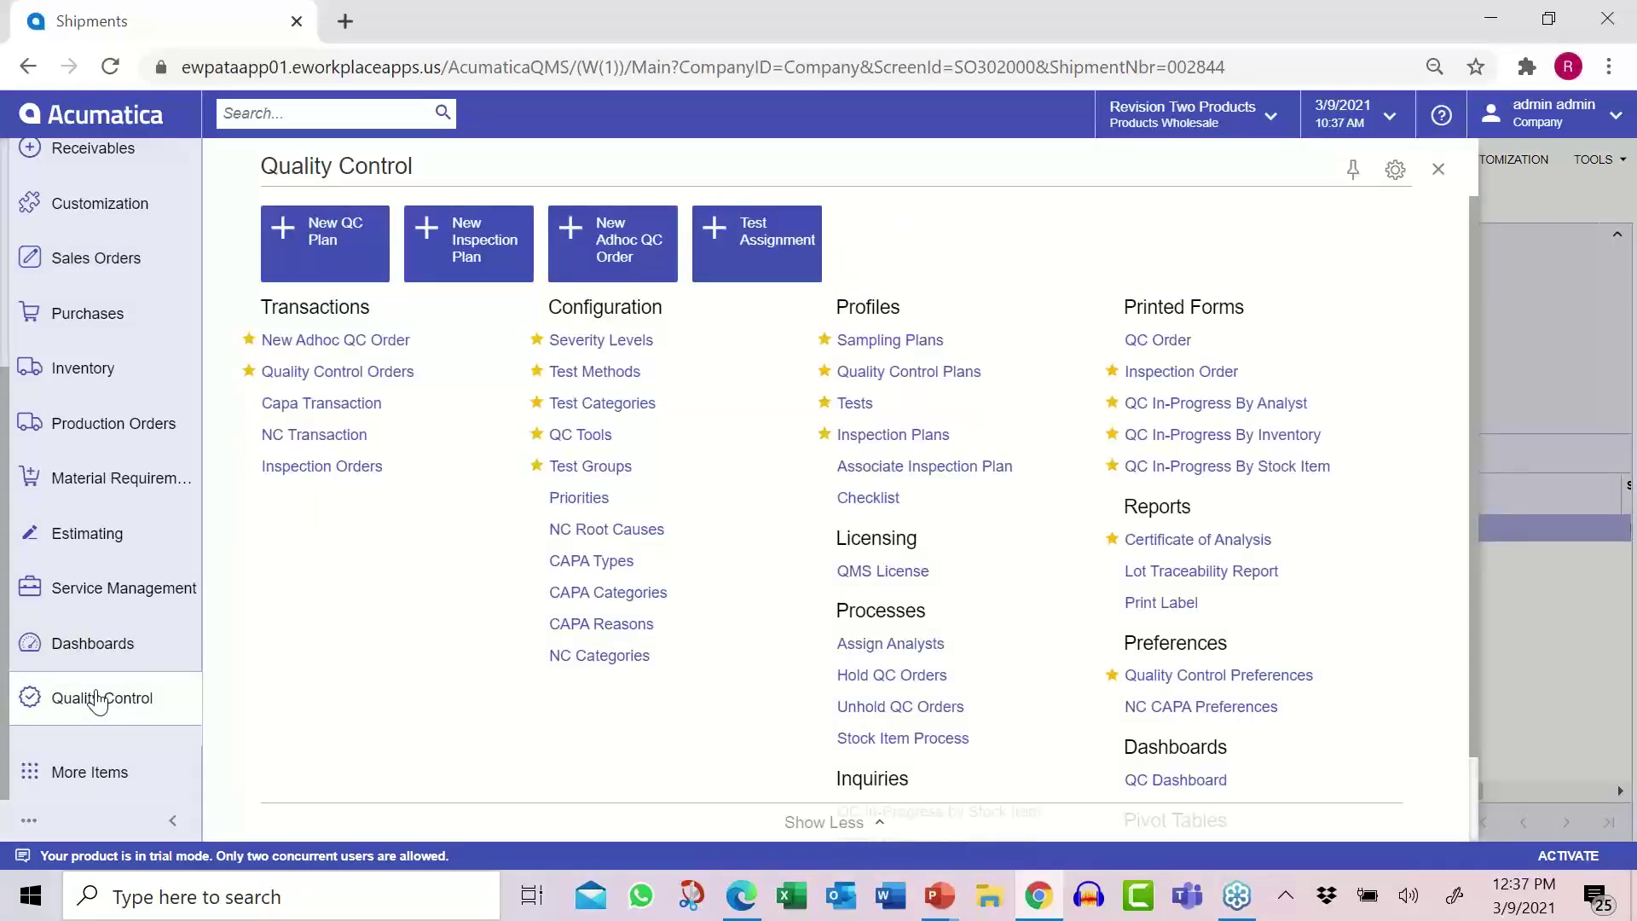
pyautogui.click(1199, 540)
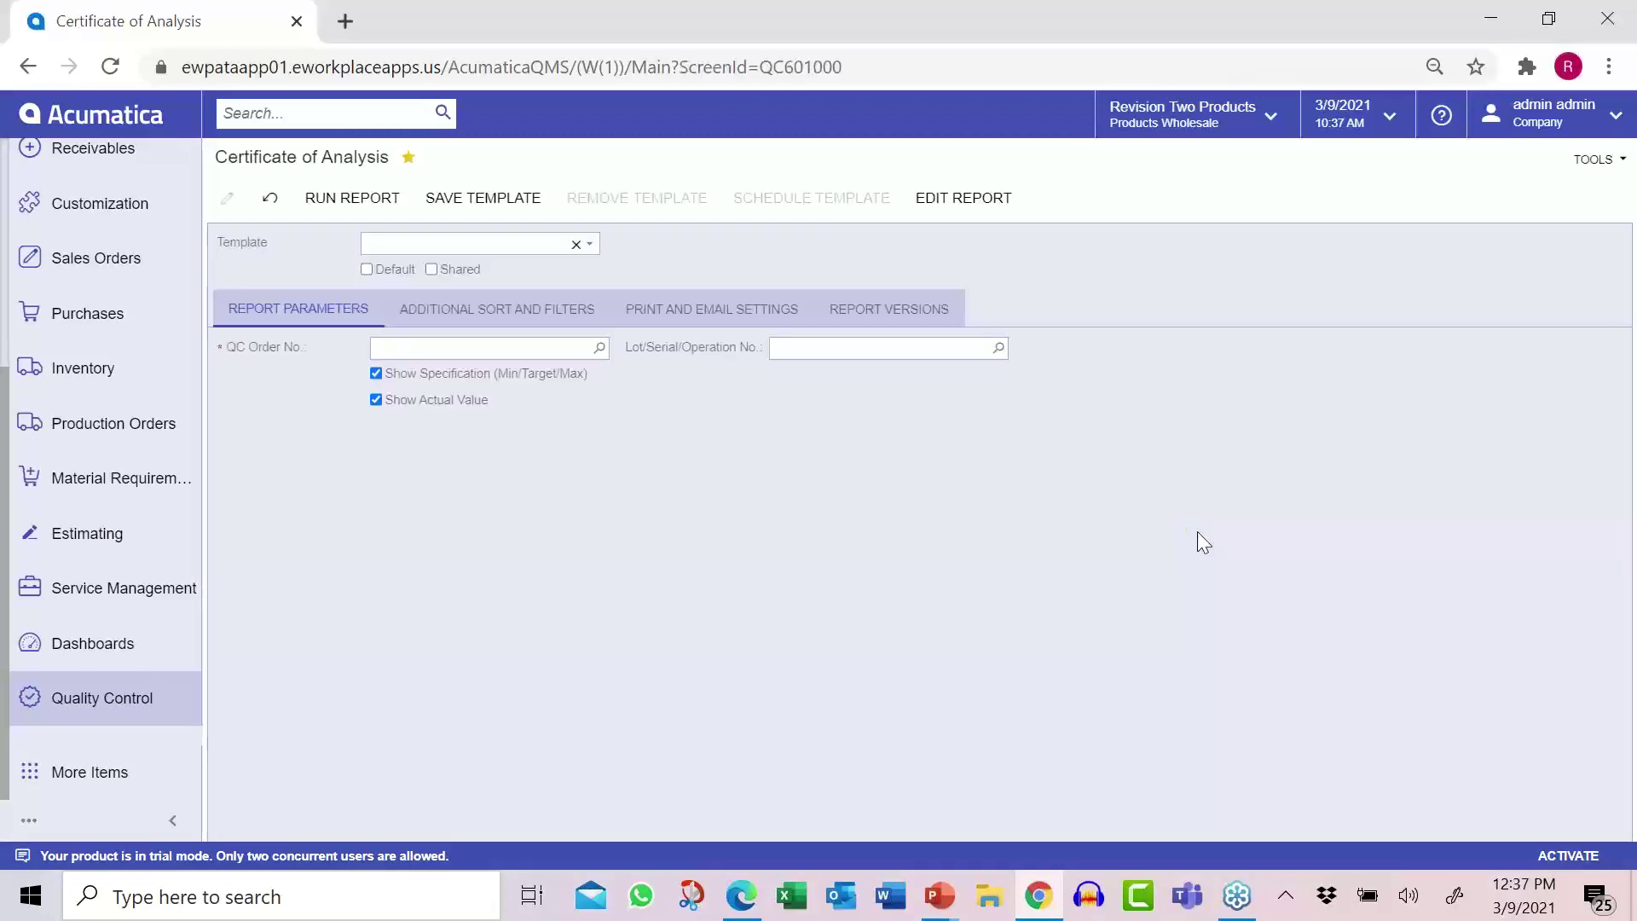
pyautogui.click(429, 347)
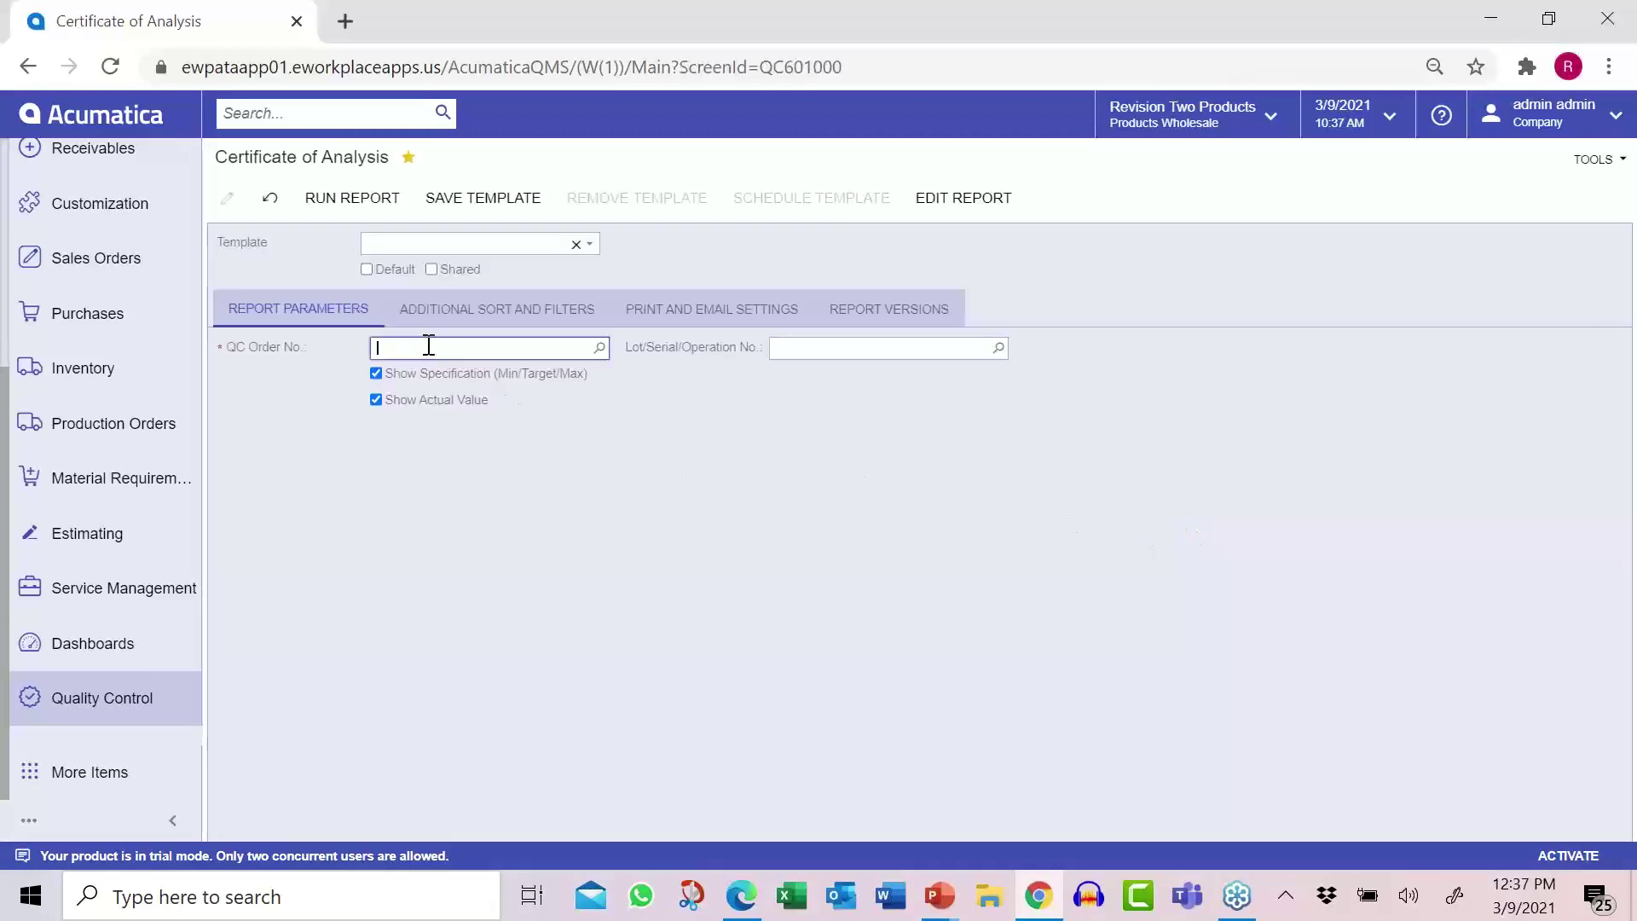
pyautogui.write('157')
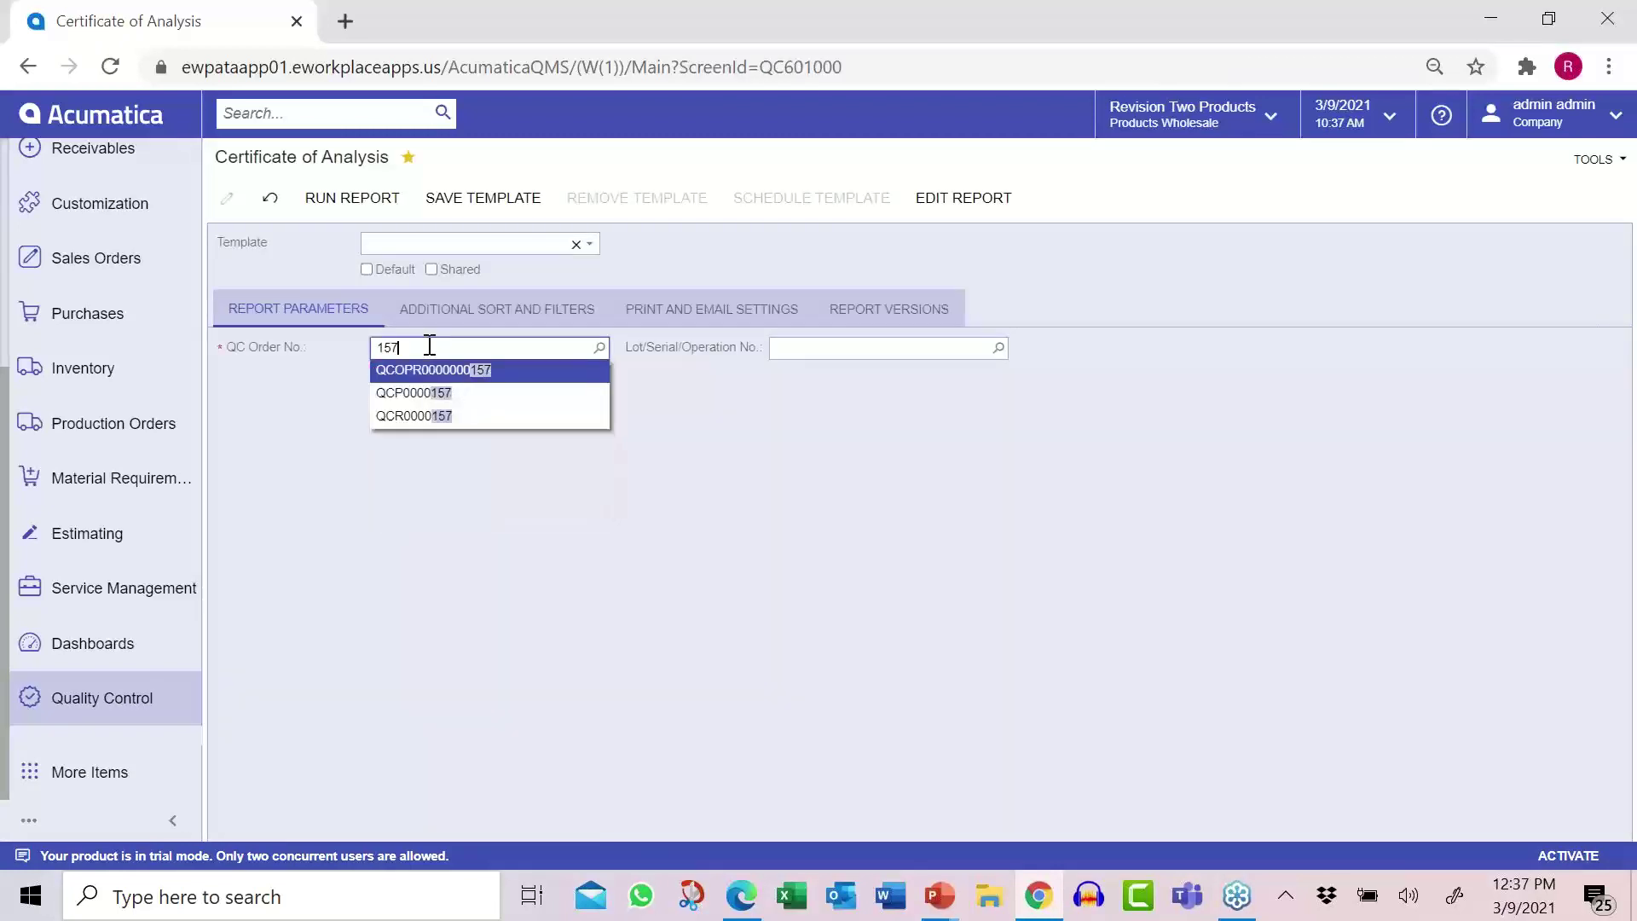
pyautogui.click(429, 394)
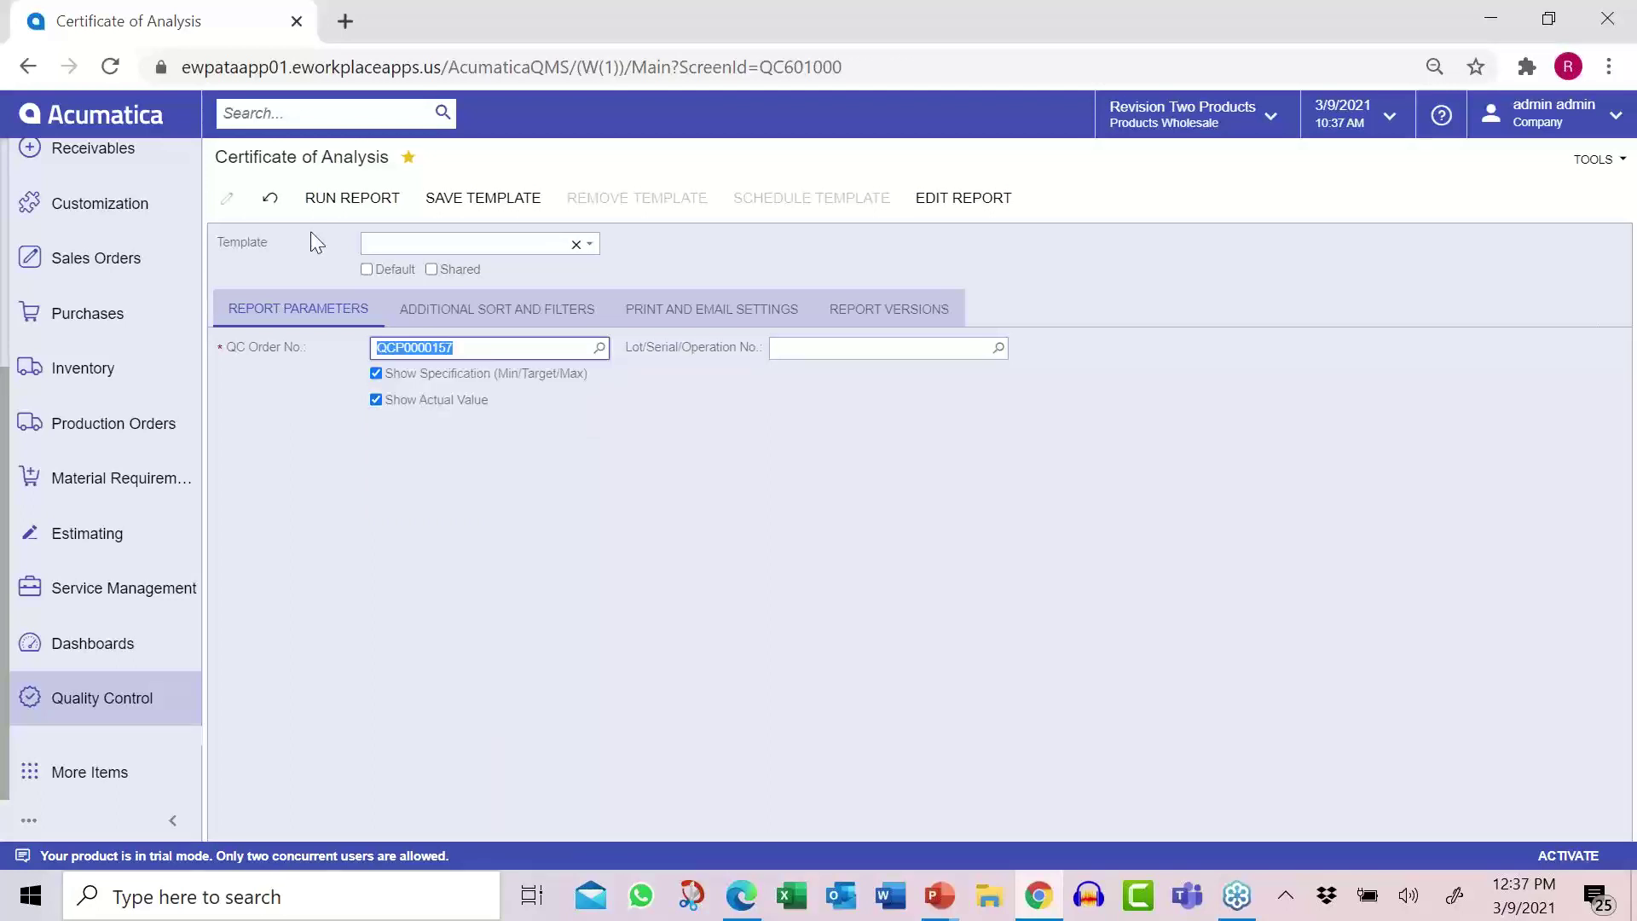
pyautogui.click(339, 205)
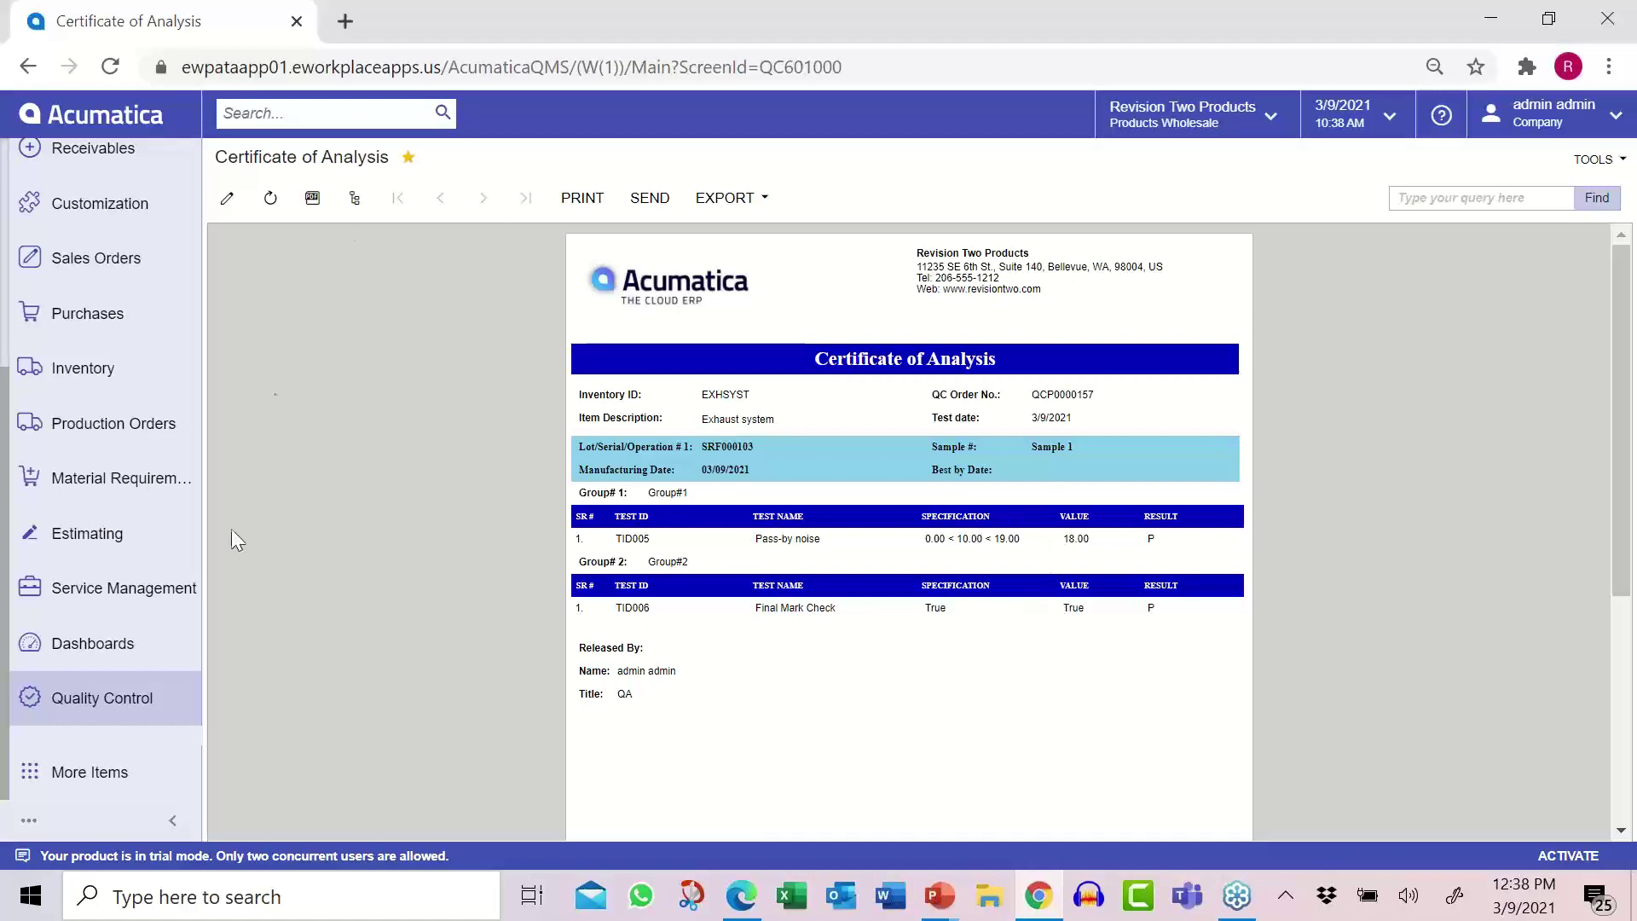
# - Open the QC History pivot table and examine test values across items, closing dates, partners and QC types
pyautogui.click(100, 704)
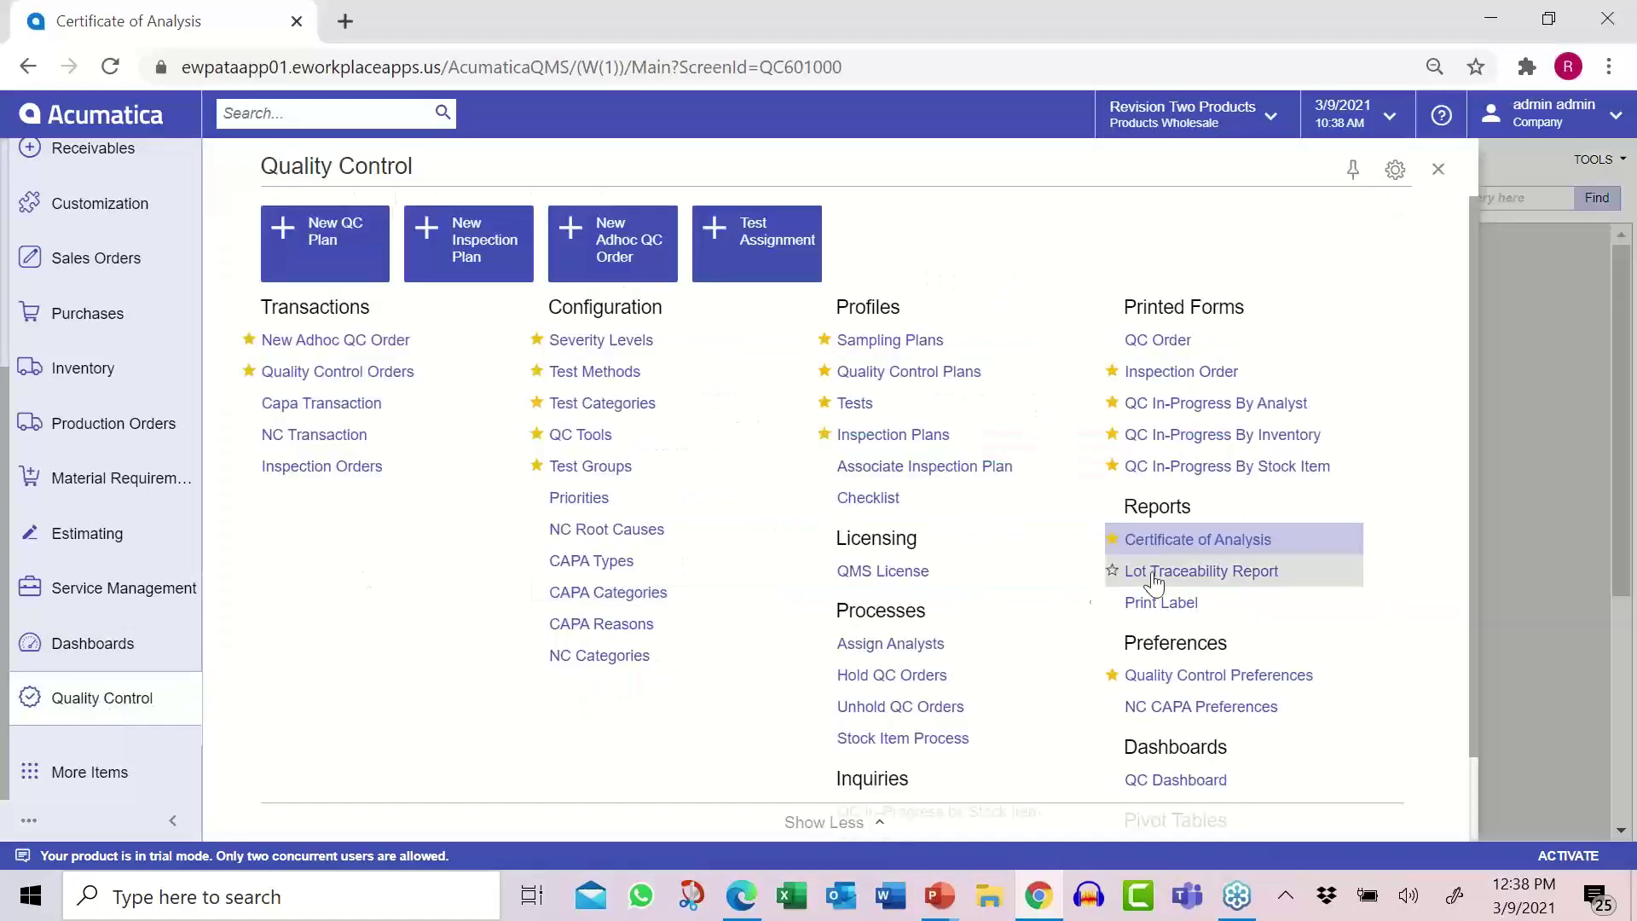
pyautogui.click(1174, 539)
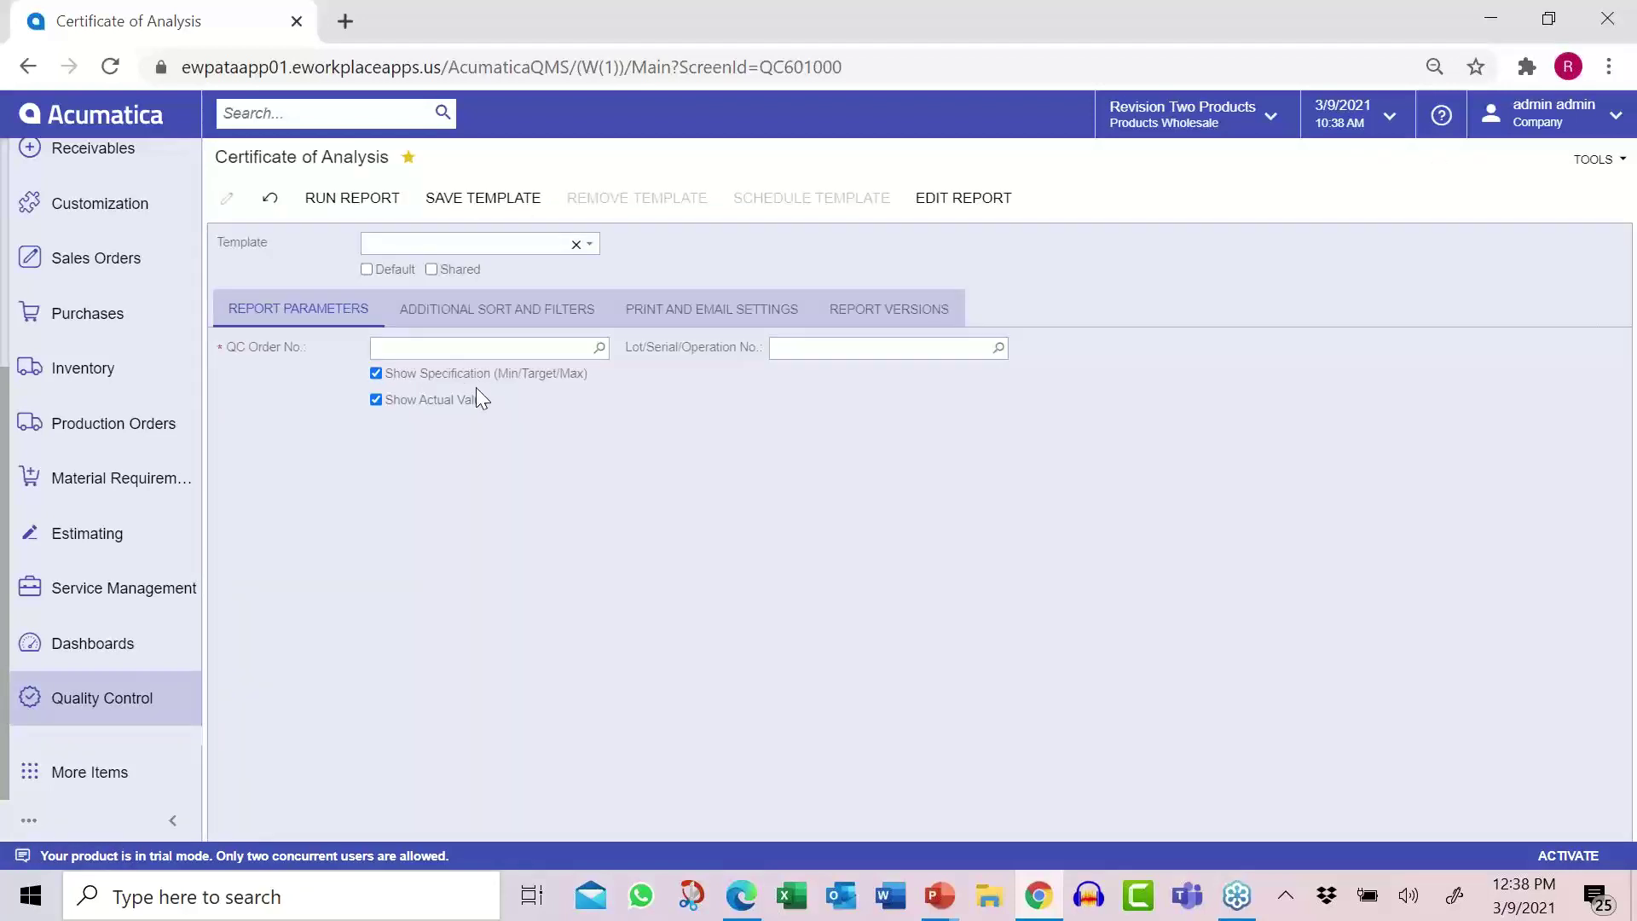
pyautogui.click(81, 699)
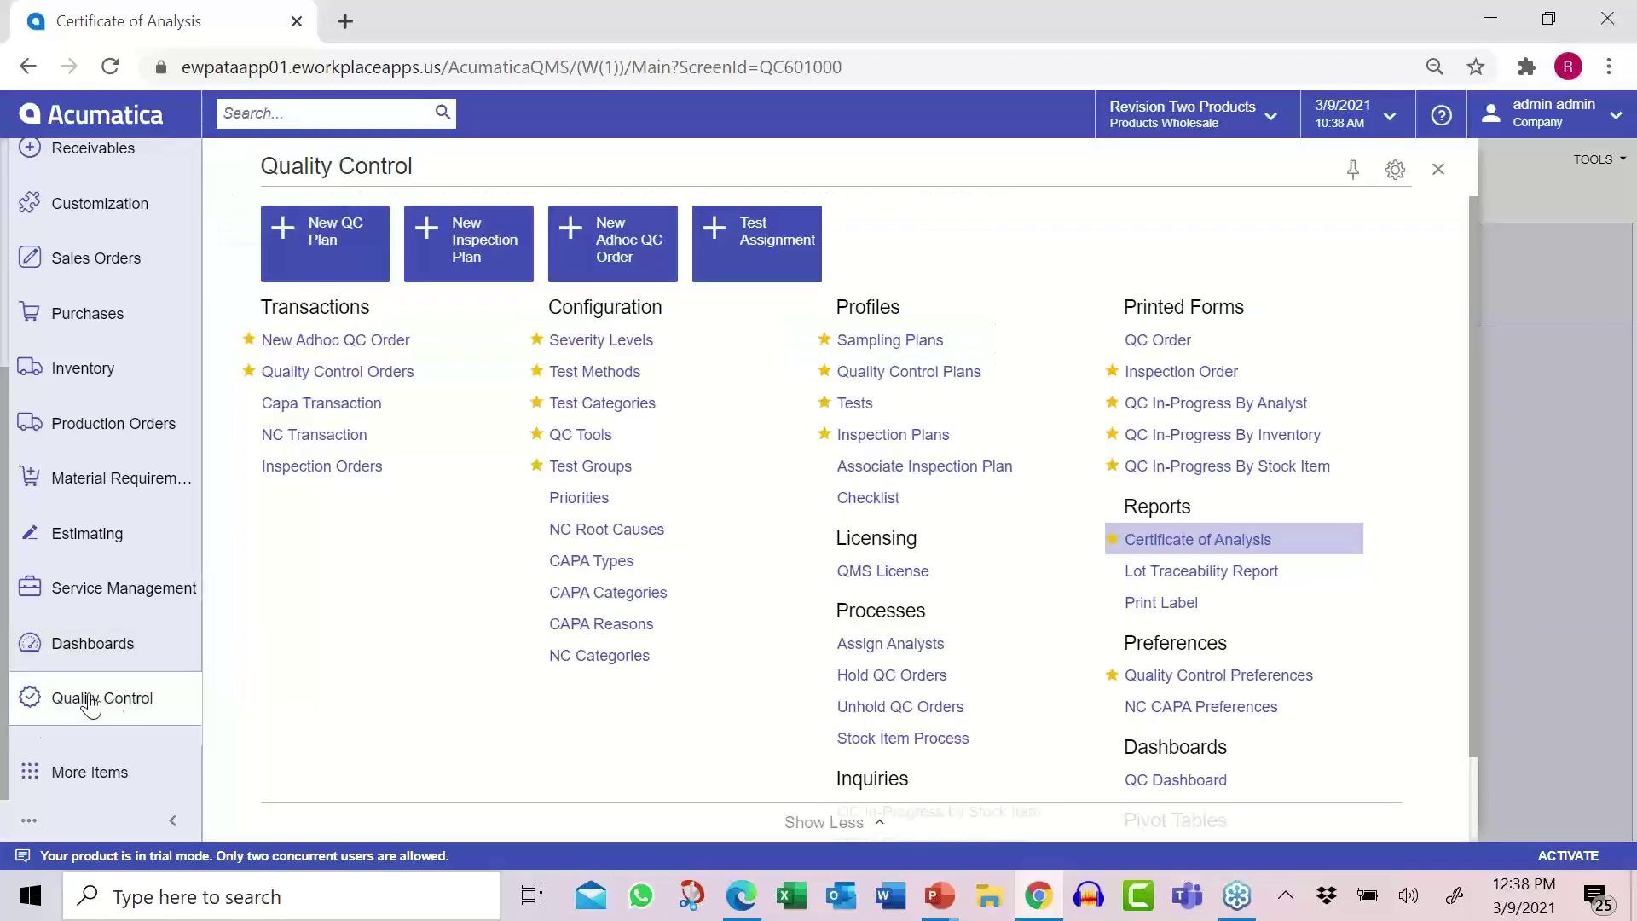
pyautogui.scroll(-1, 1187, 744)
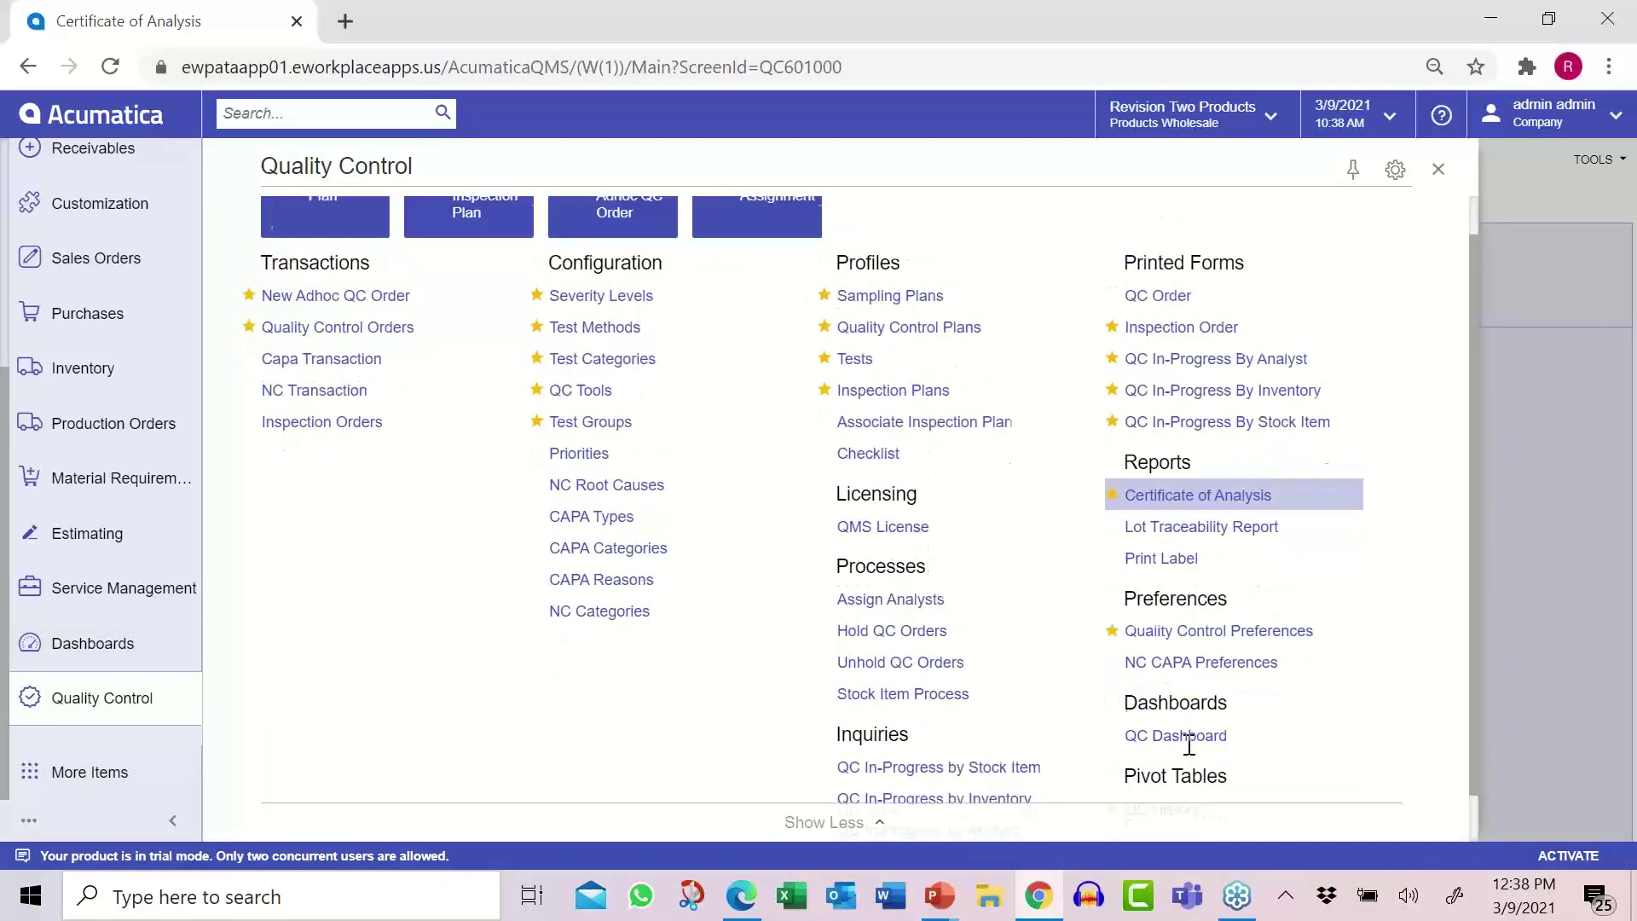
pyautogui.scroll(-2, 1185, 751)
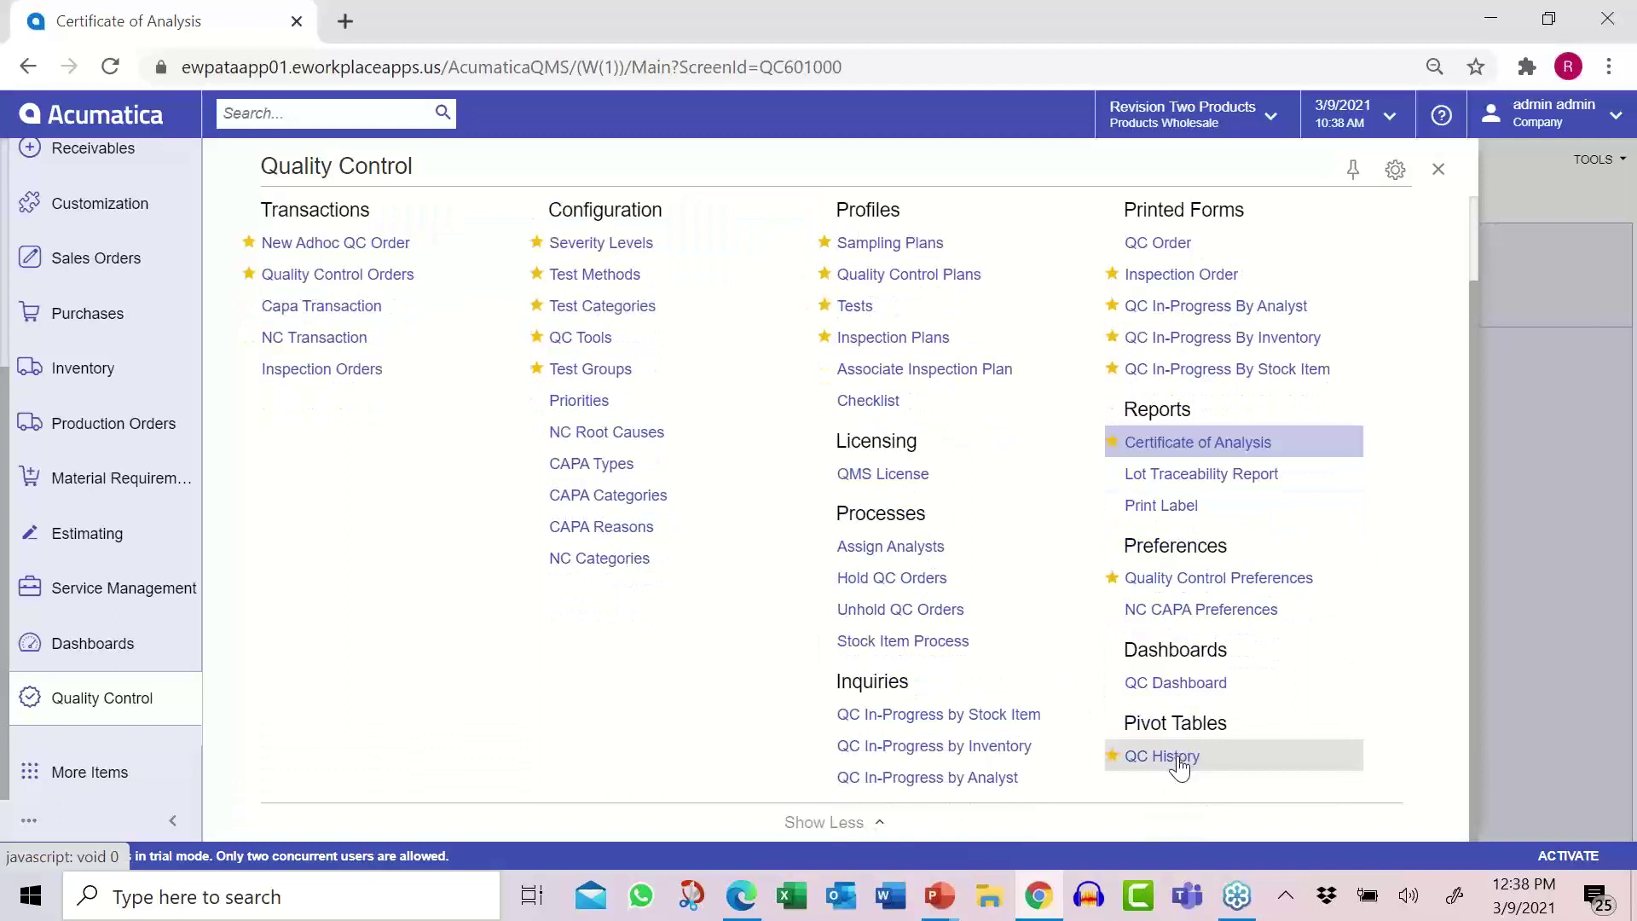
pyautogui.click(1183, 764)
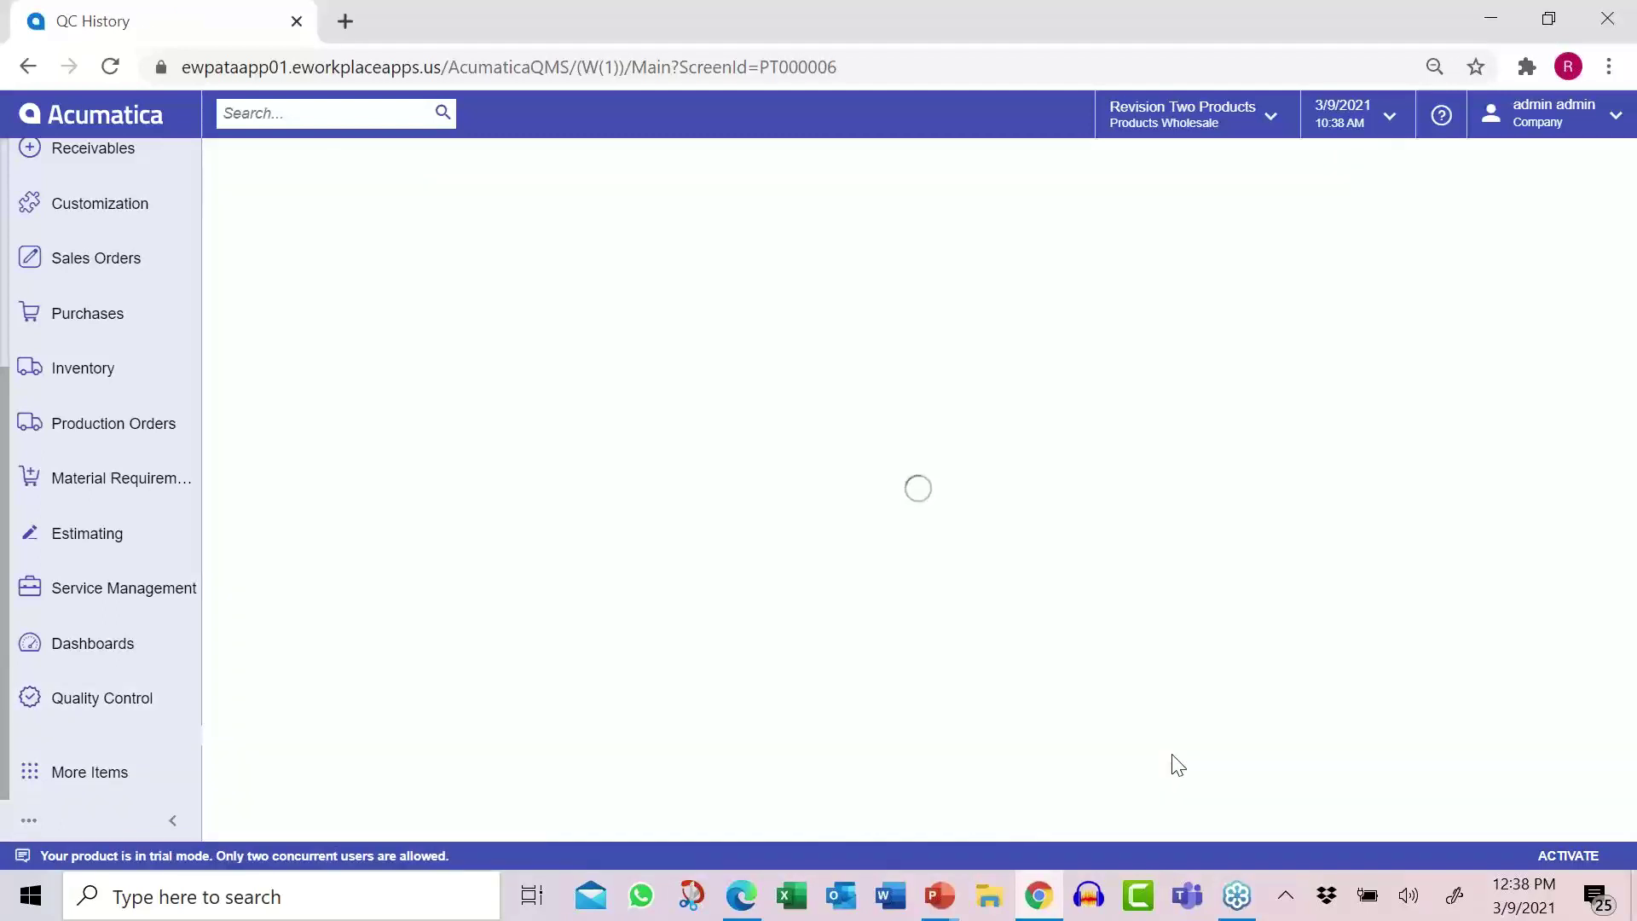
pyautogui.scroll(-15, 1168, 753)
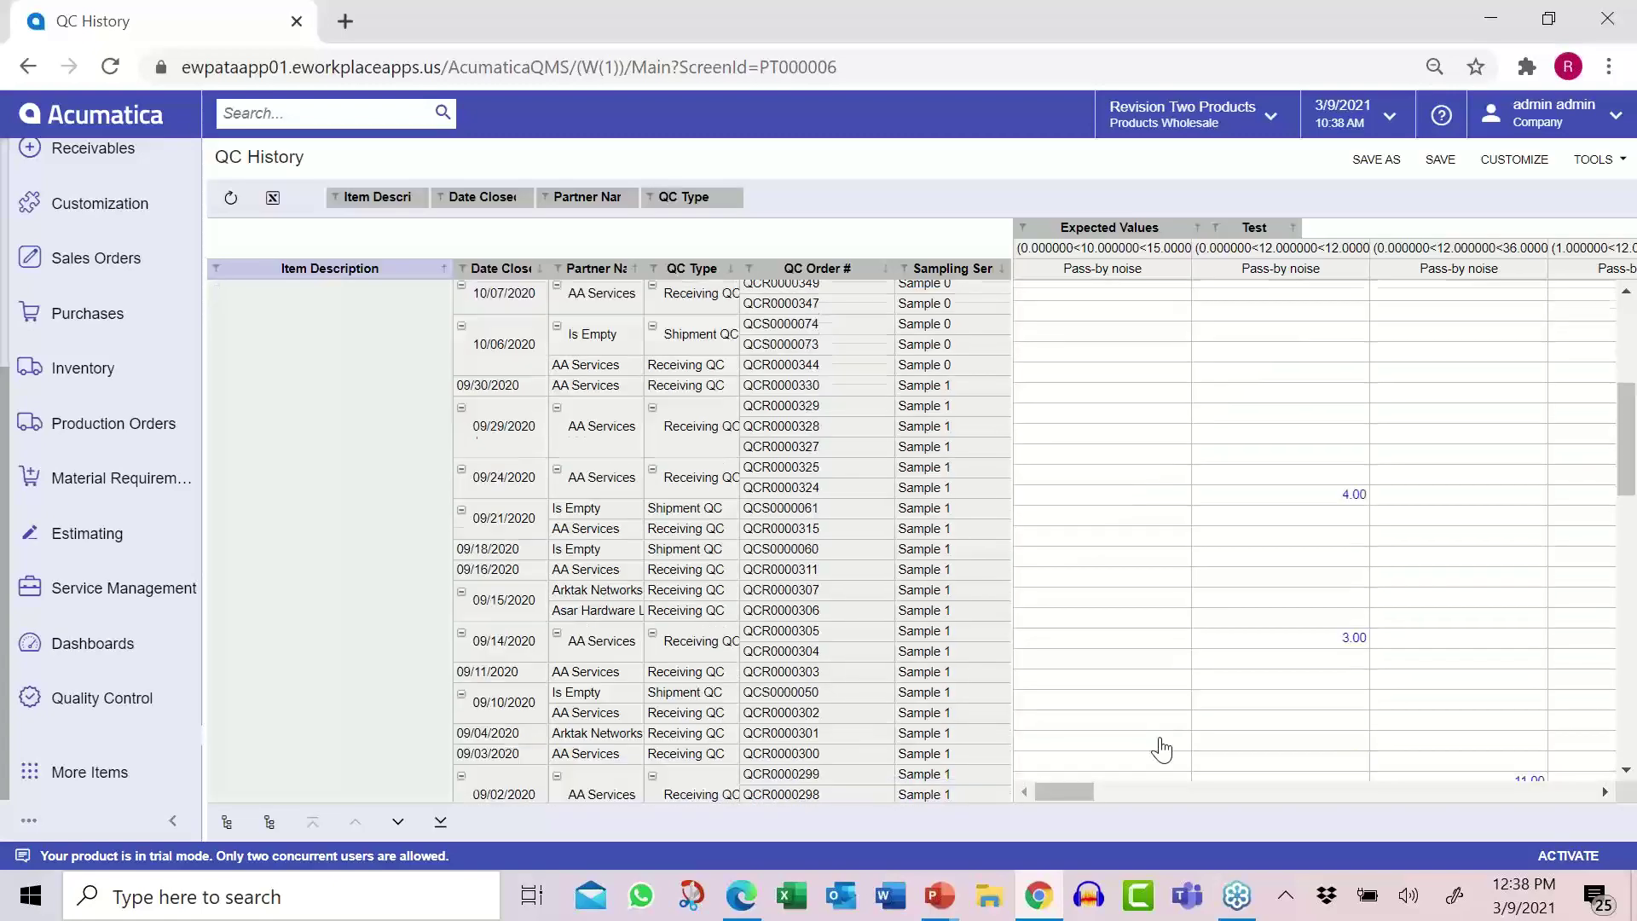
pyautogui.moveTo(1081, 793); pyautogui.dragTo(1336, 799)
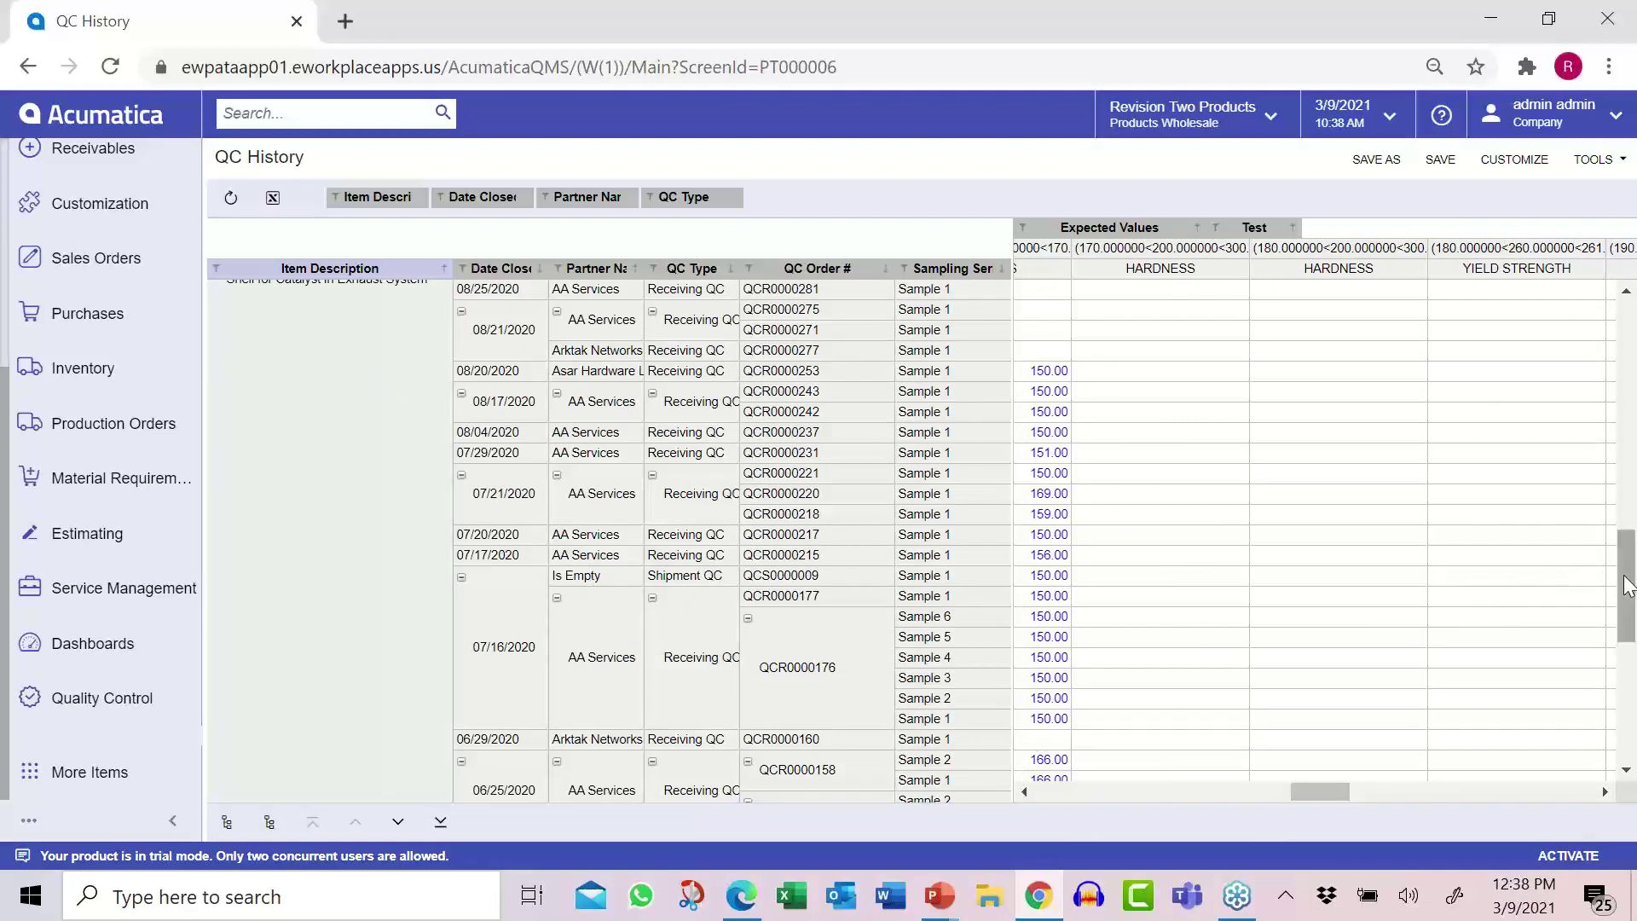
pyautogui.moveTo(1627, 569); pyautogui.dragTo(1627, 561)
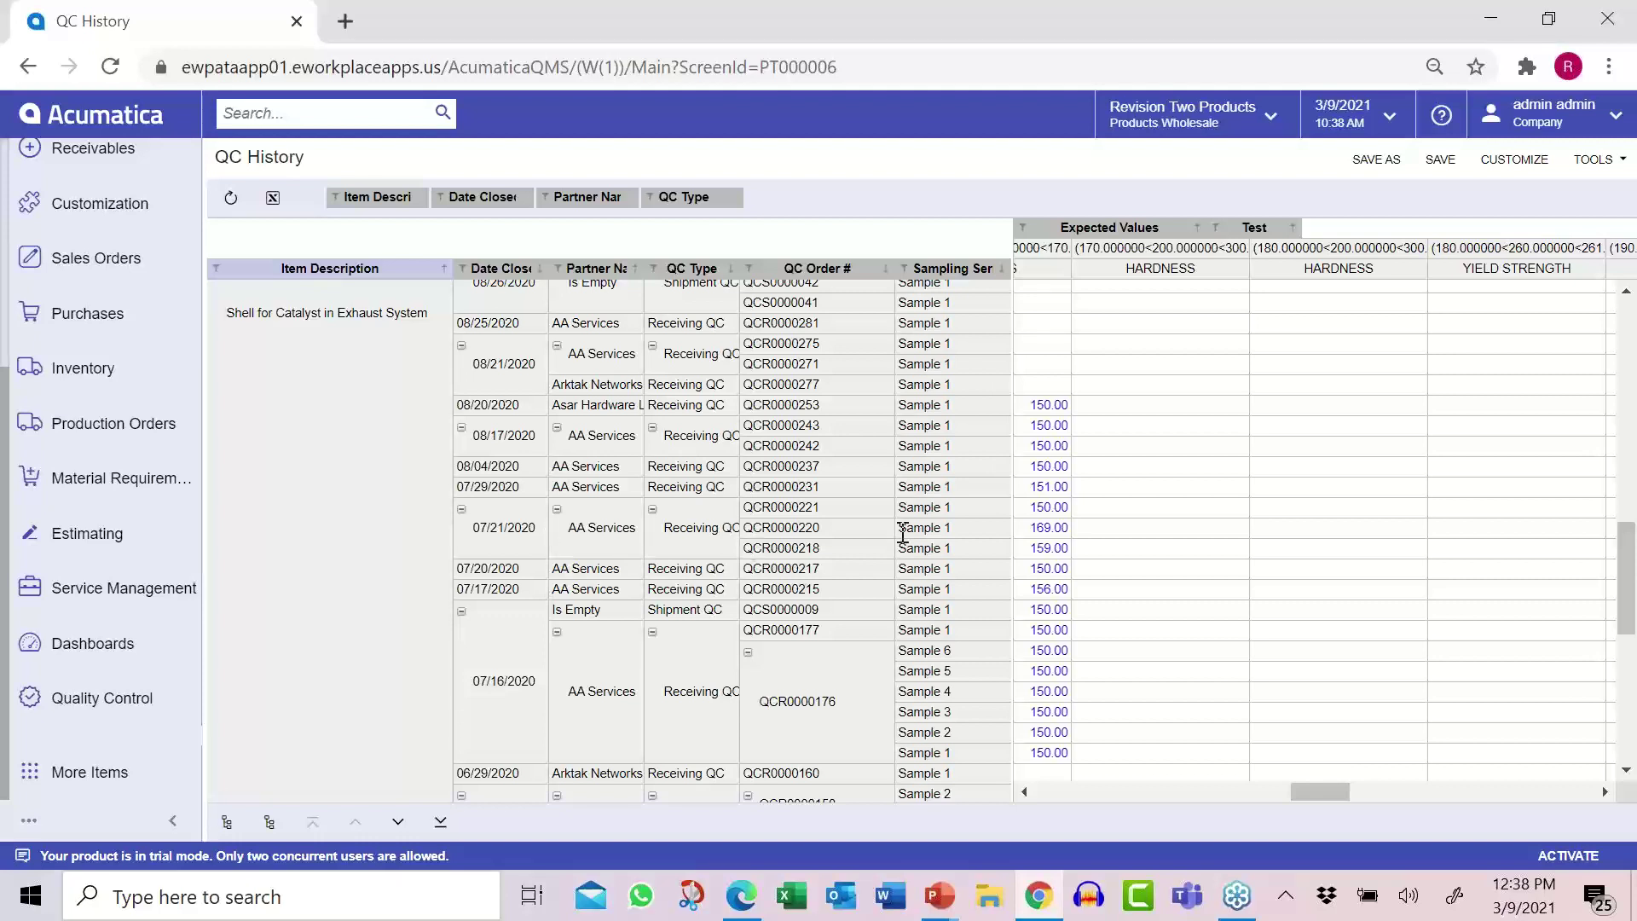
# - Run the Lot Traceability Report for raw material SHELL-02, lot LREX000003, covering receiving, internal transfers, production and sales
pyautogui.click(91, 706)
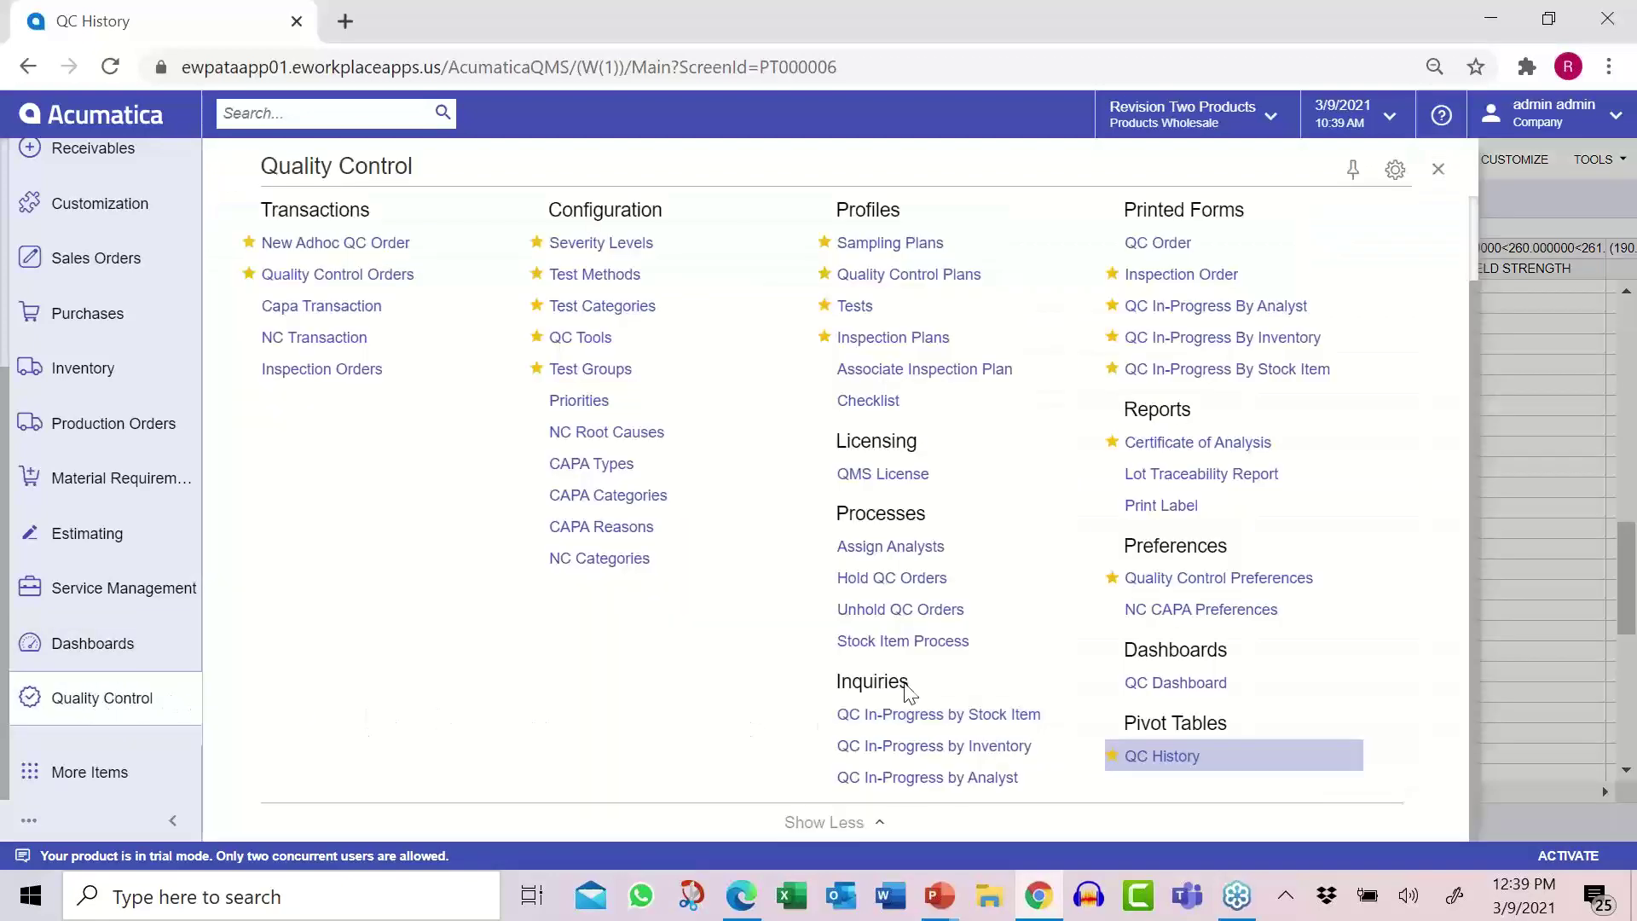
pyautogui.click(1149, 476)
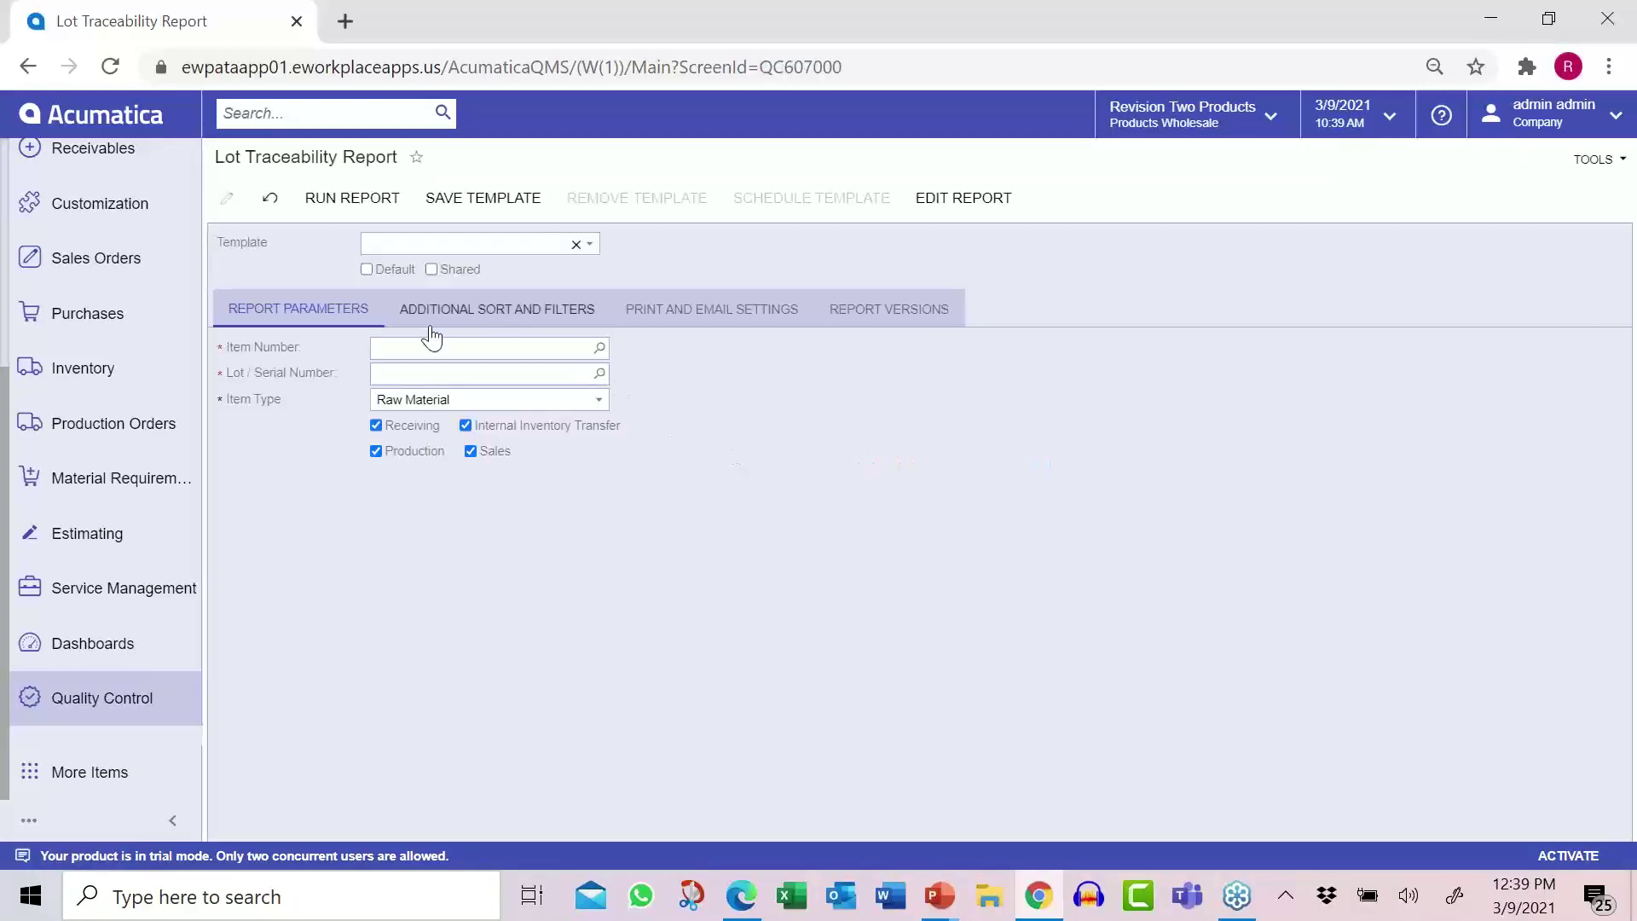
pyautogui.click(411, 347)
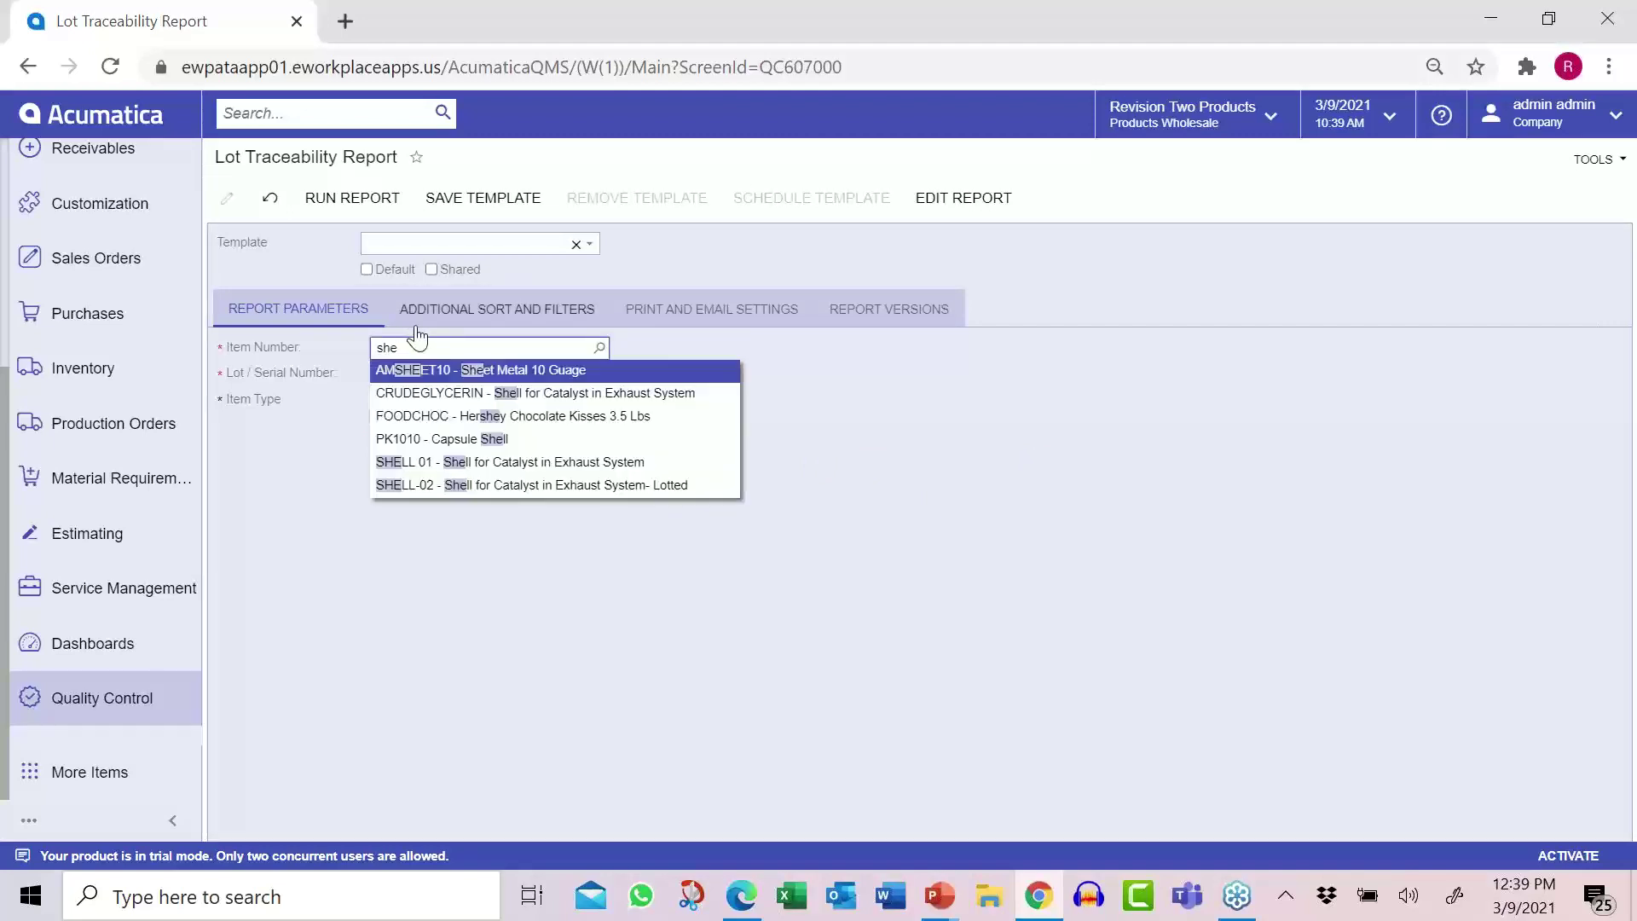
pyautogui.write('she')
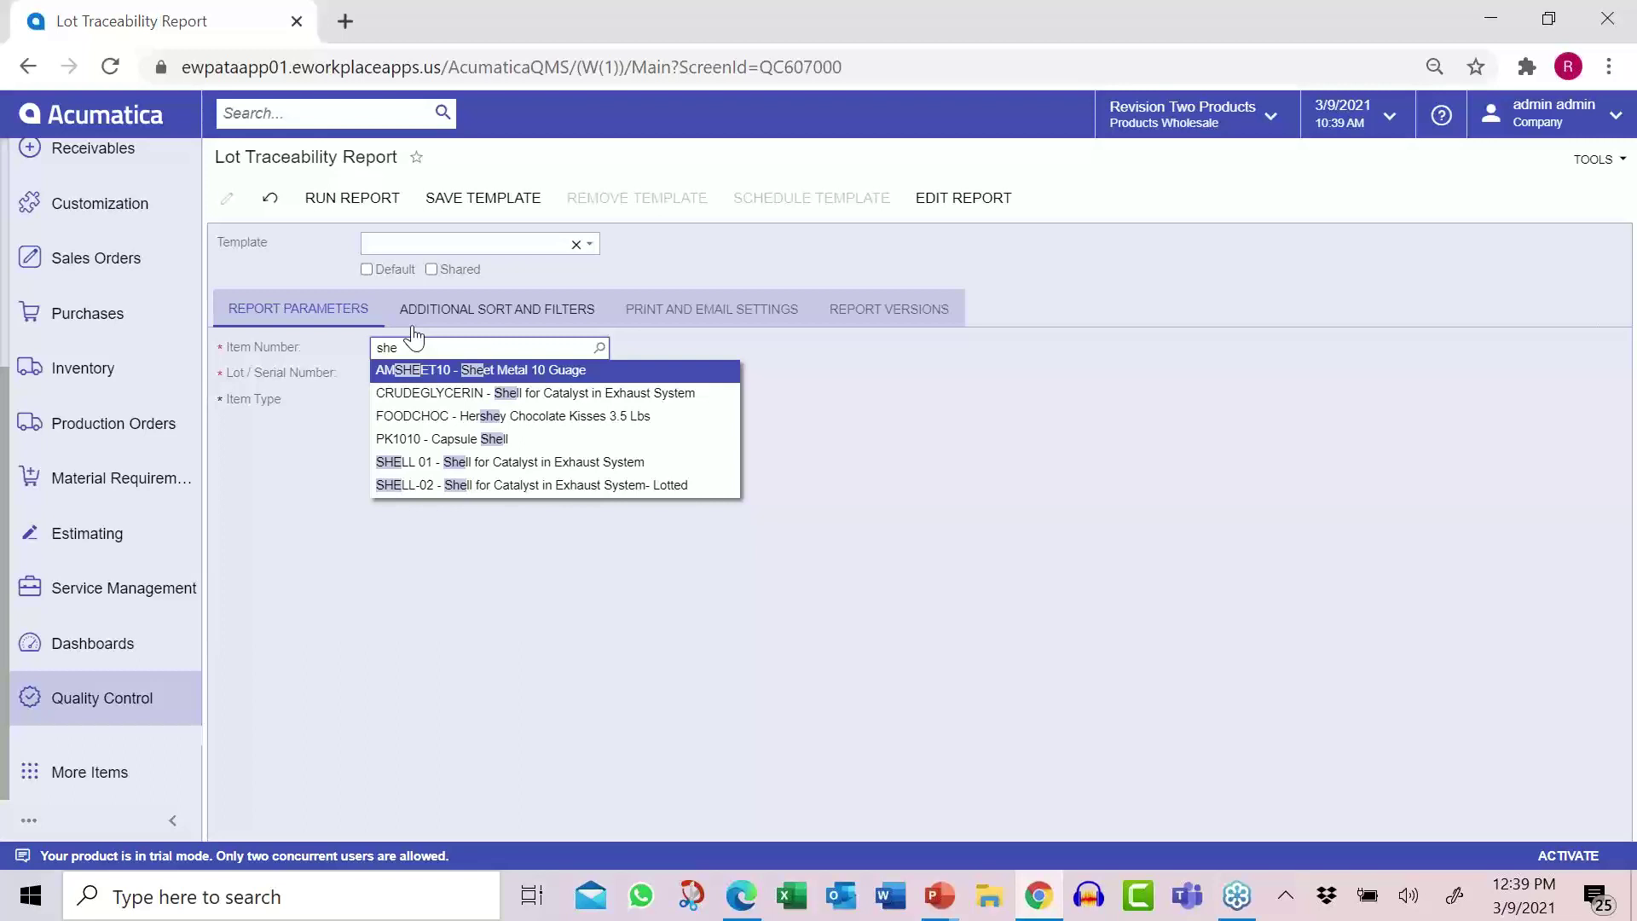
pyautogui.click(486, 483)
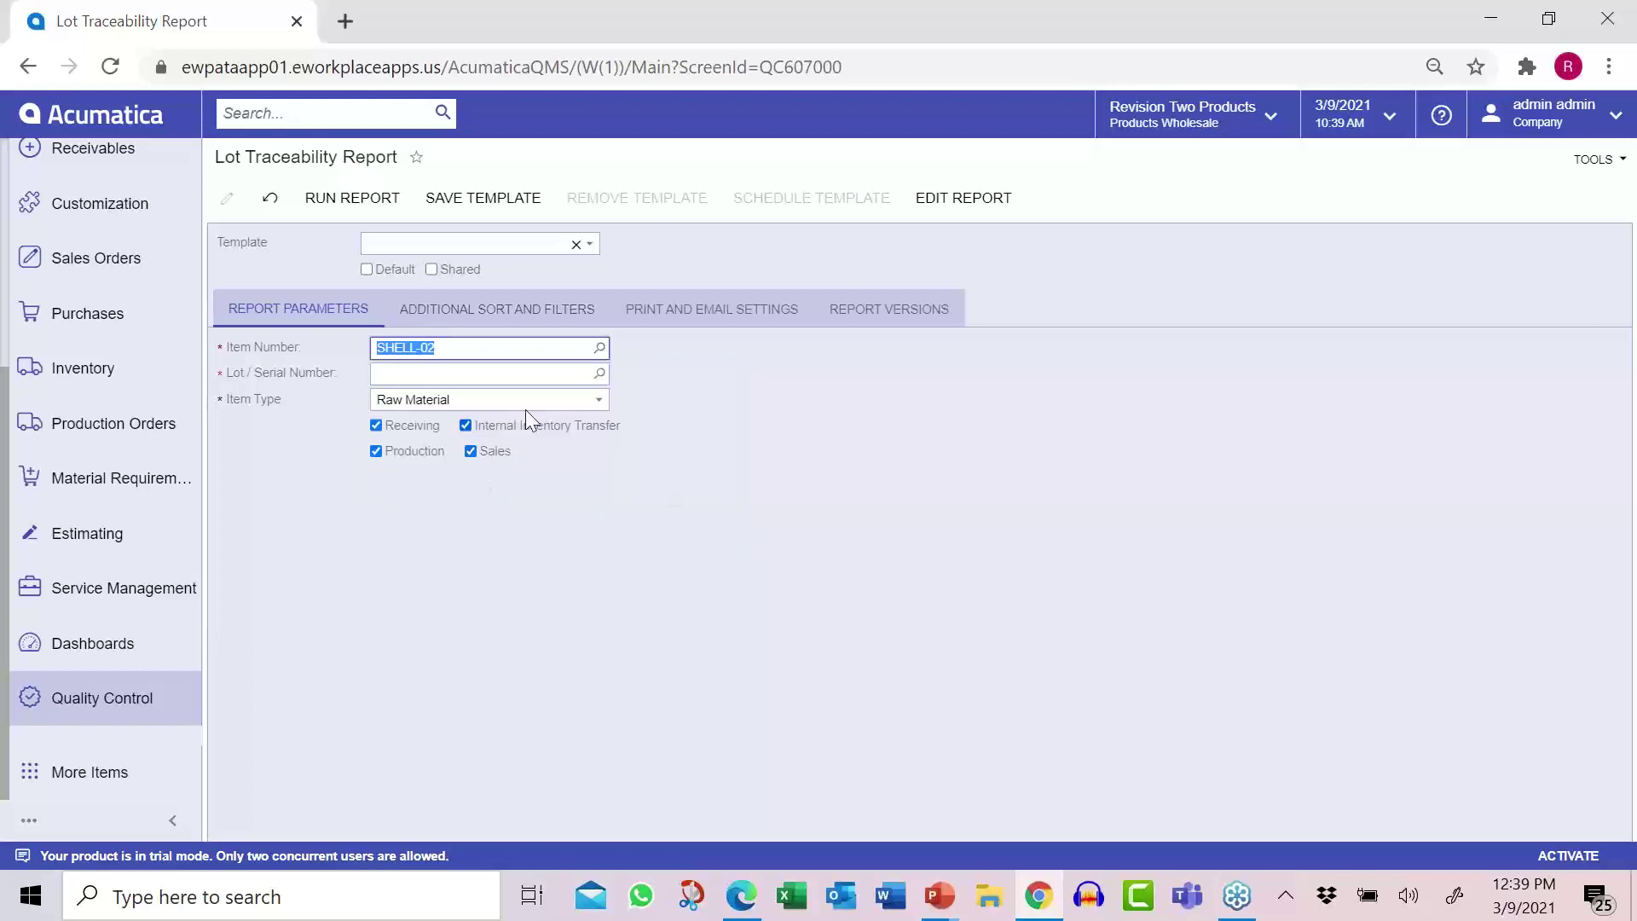
pyautogui.click(601, 375)
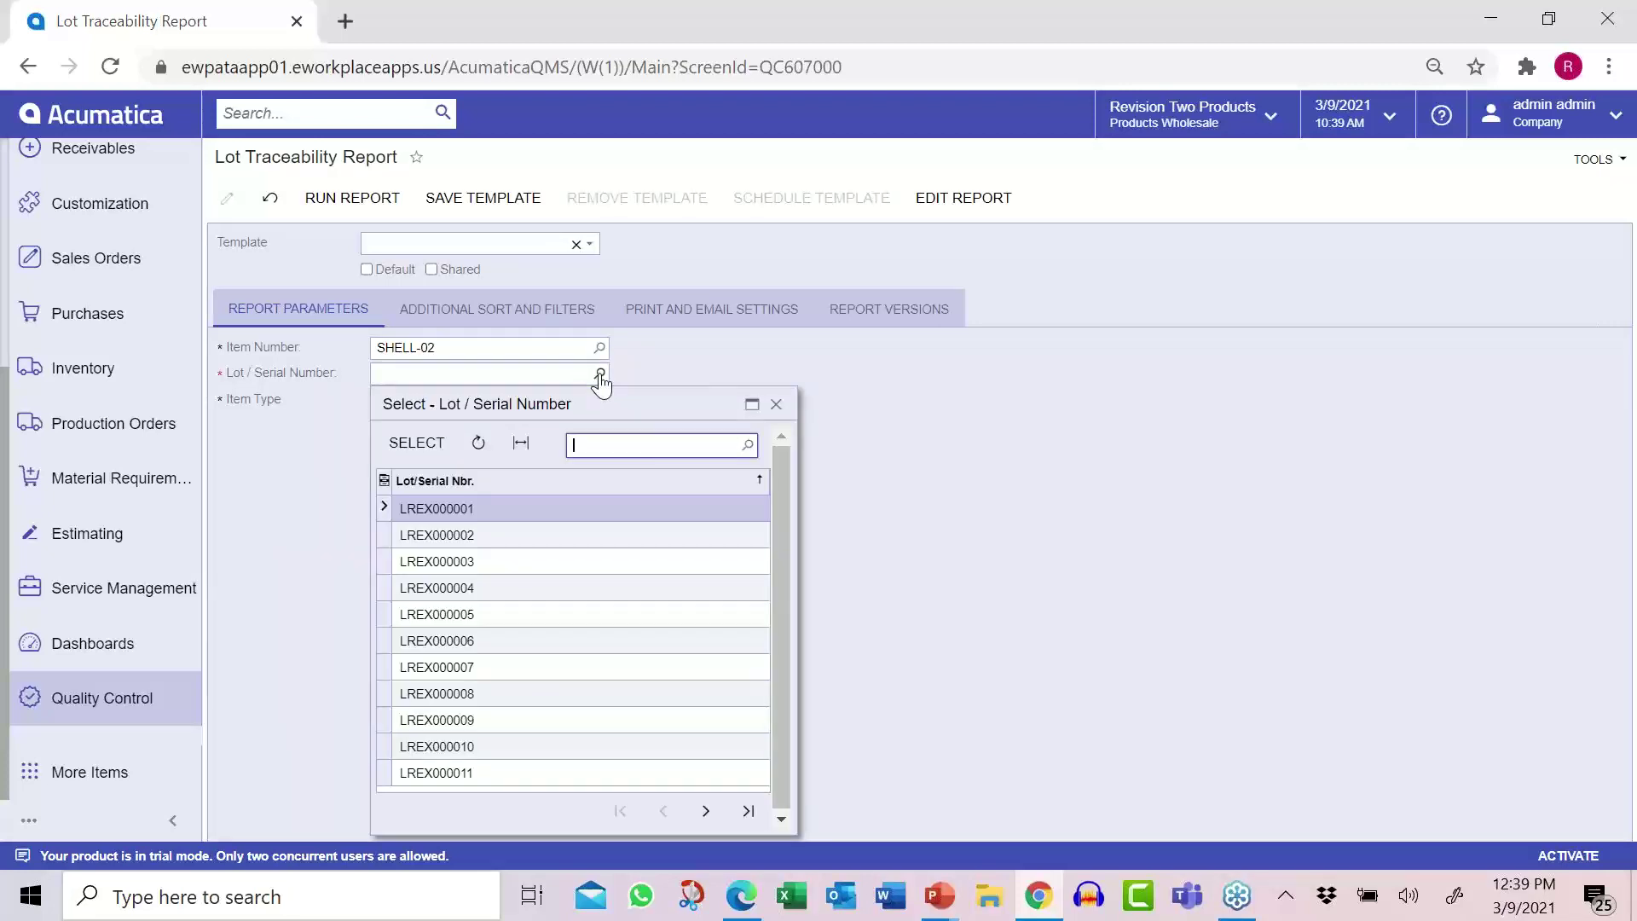
pyautogui.click(471, 563)
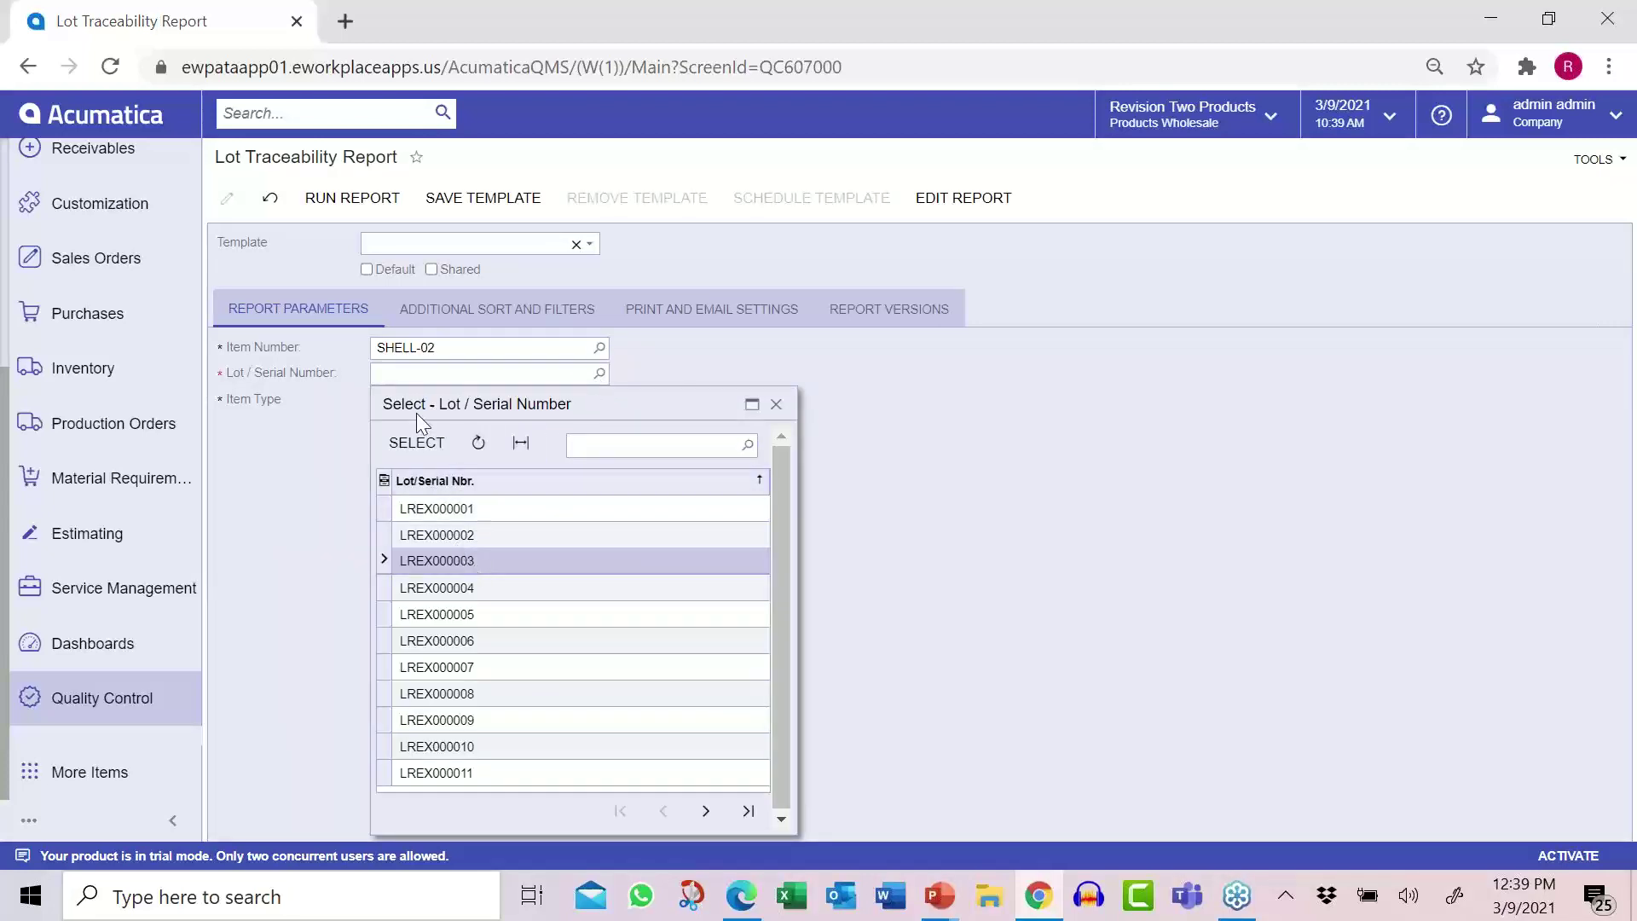
pyautogui.click(417, 442)
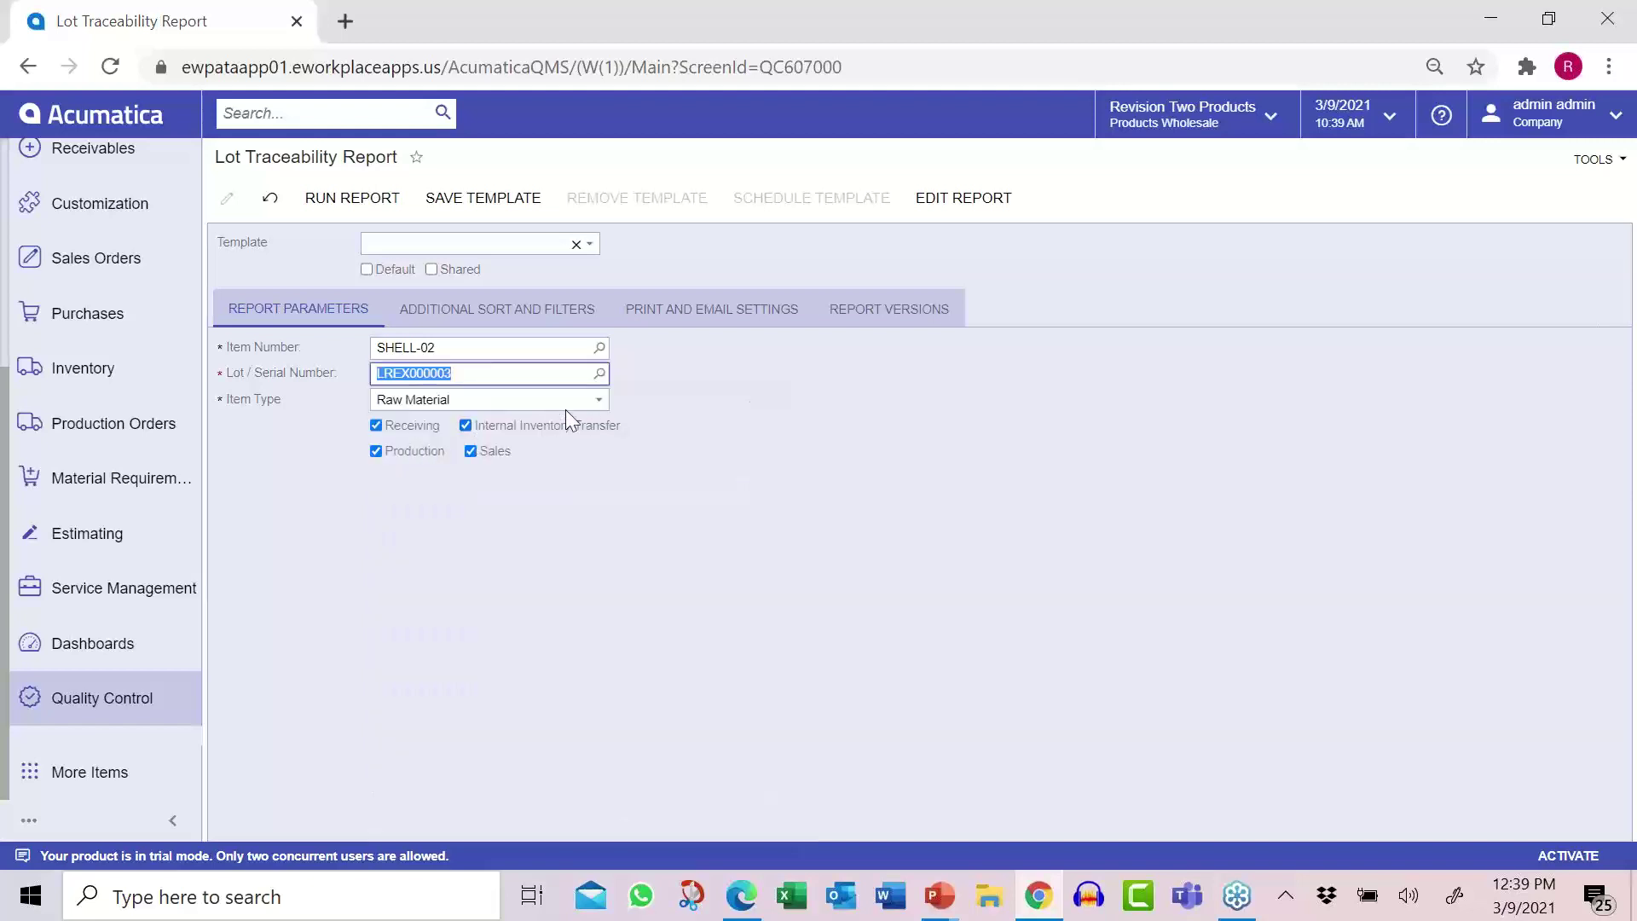
pyautogui.click(350, 198)
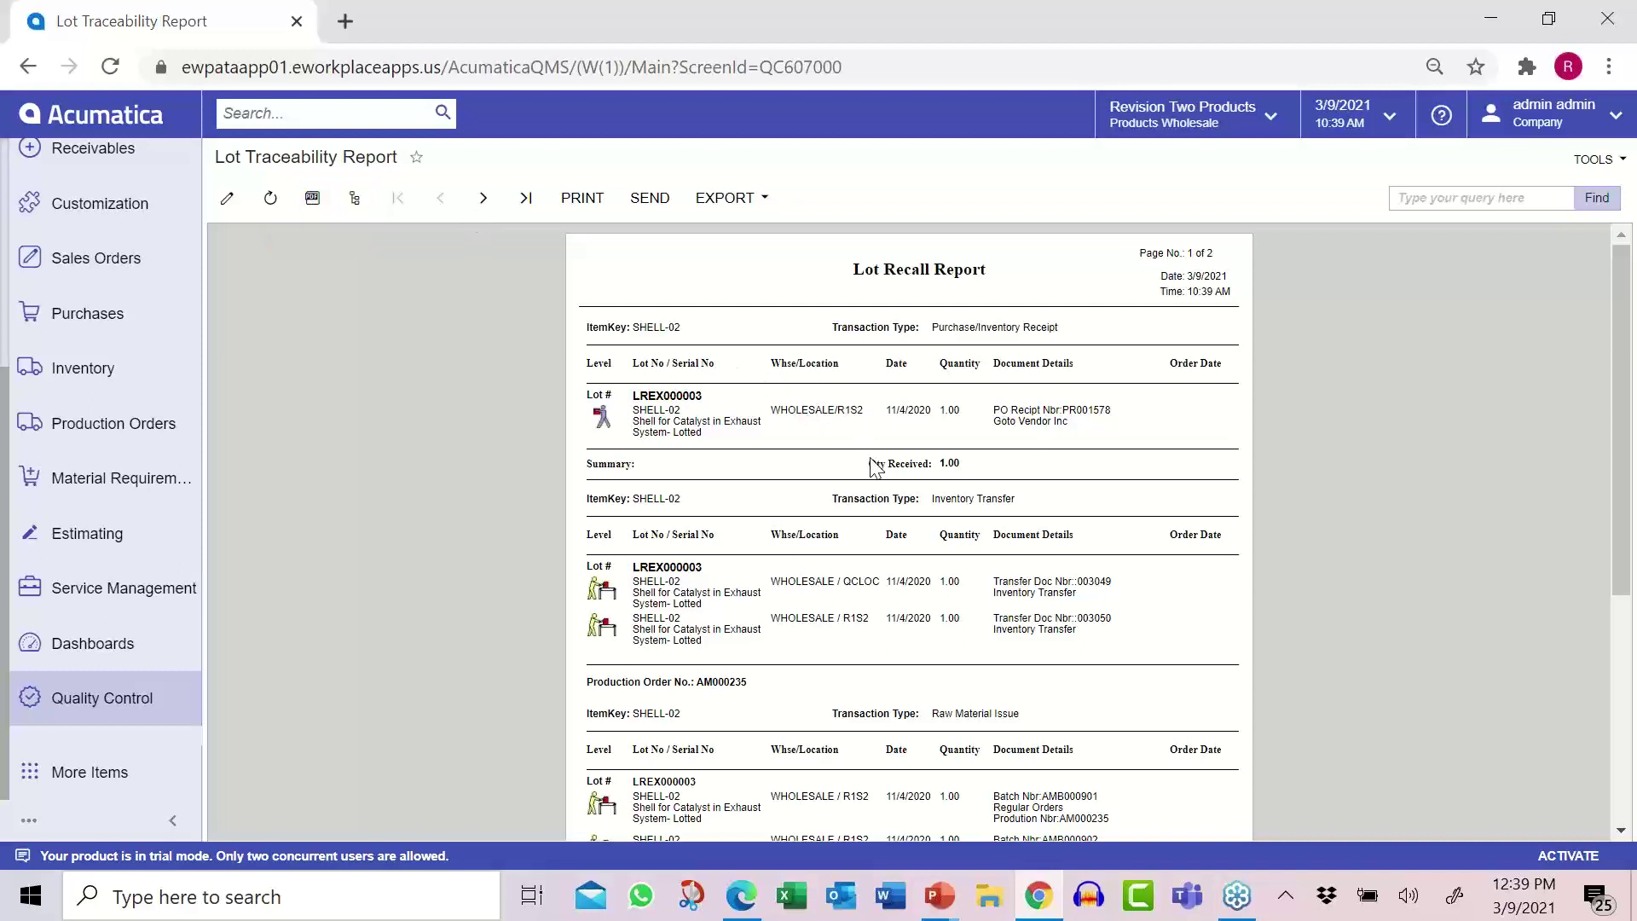
# - Review the lot recall report through its second page, tracing the transfers, raw material issues, finished good posting and sales issues
pyautogui.scroll(-3, 870, 461)
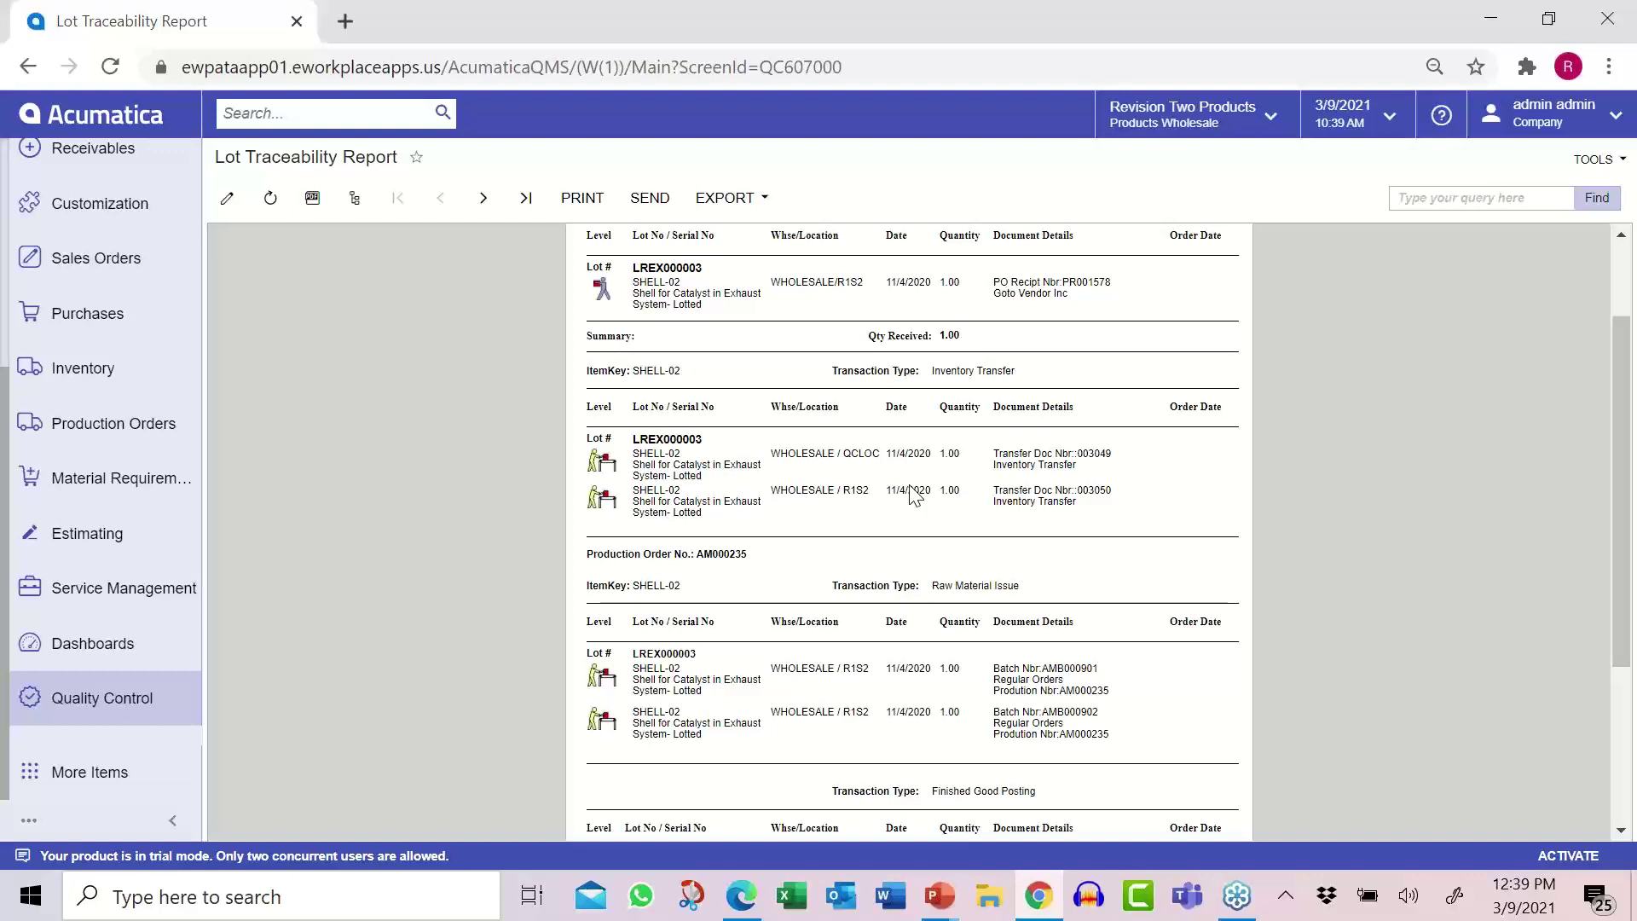
pyautogui.scroll(-2, 914, 495)
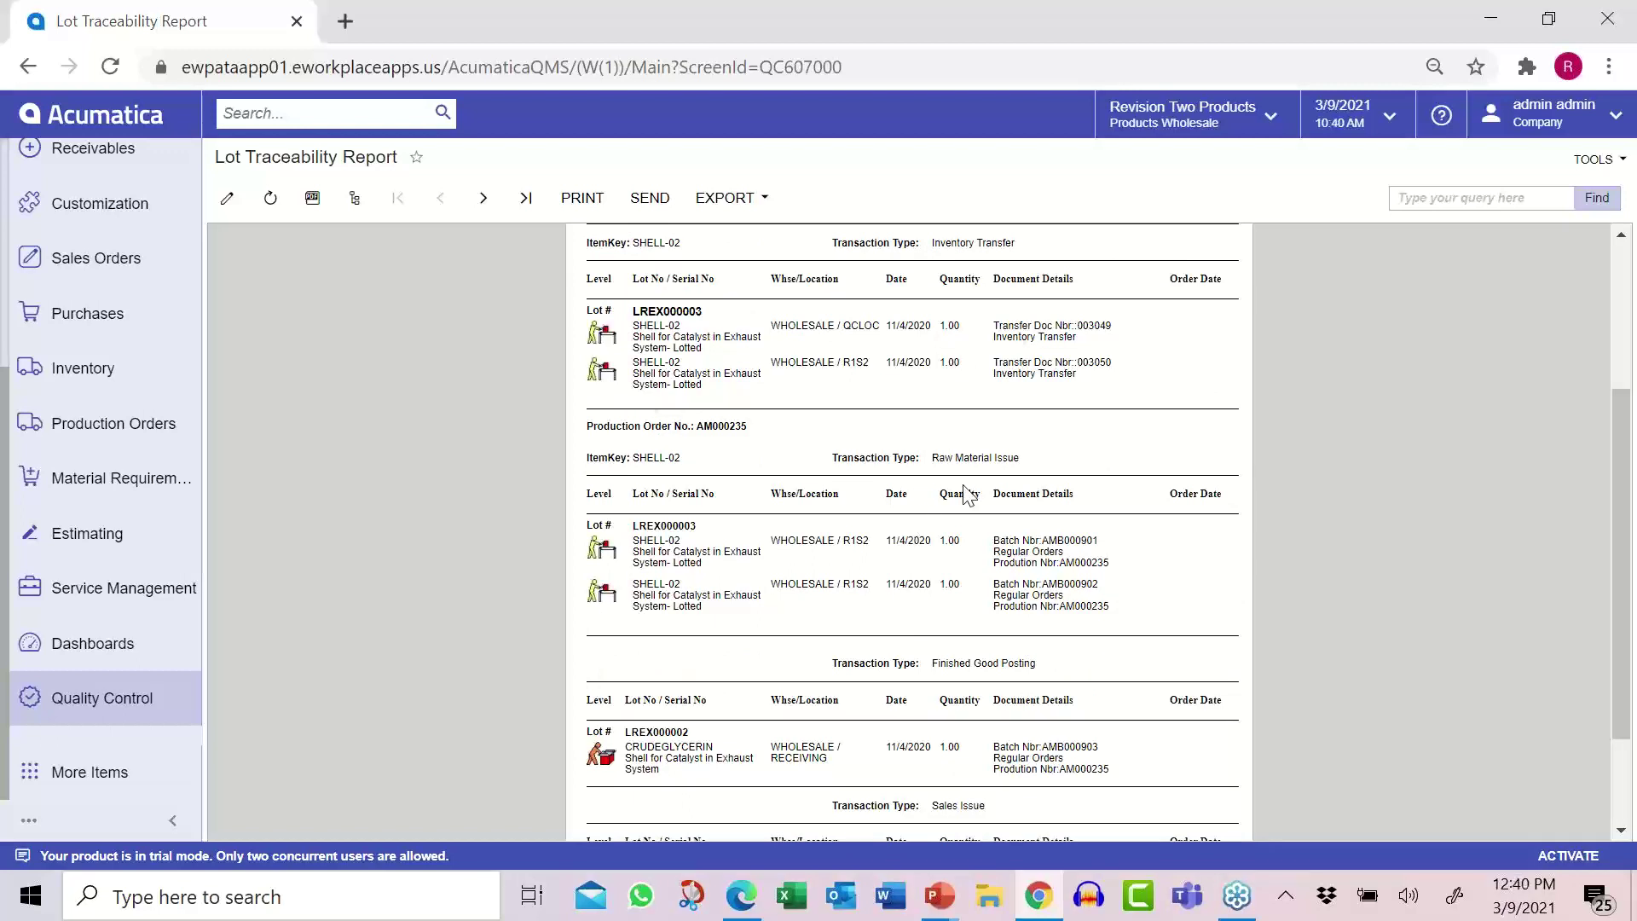
pyautogui.scroll(-1, 1021, 585)
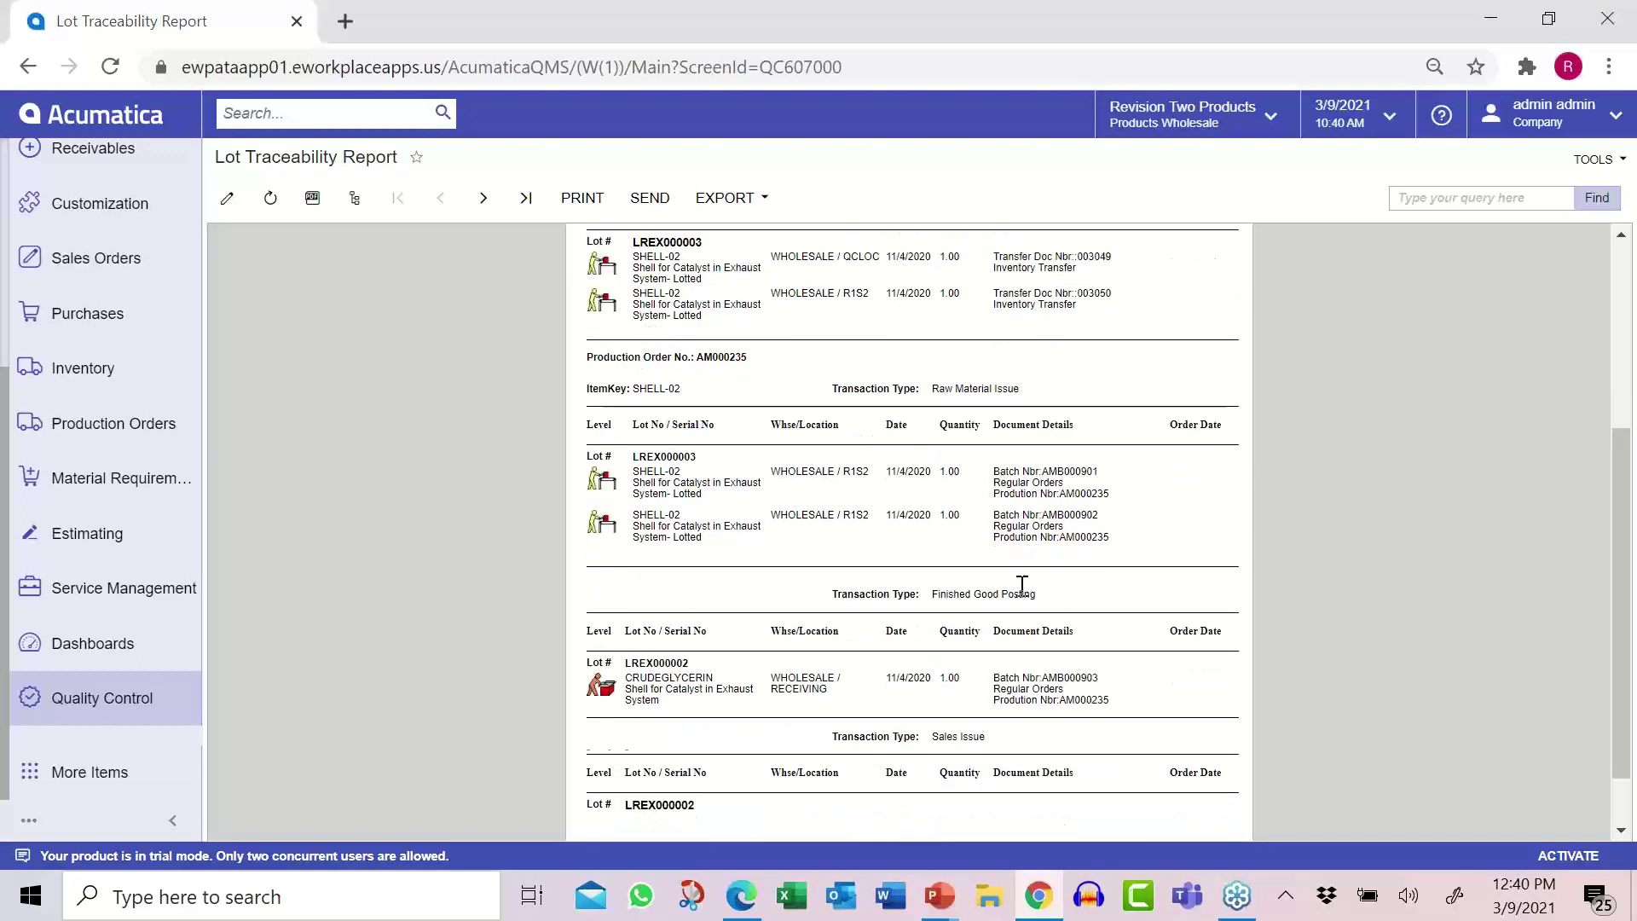
pyautogui.scroll(-1, 1021, 585)
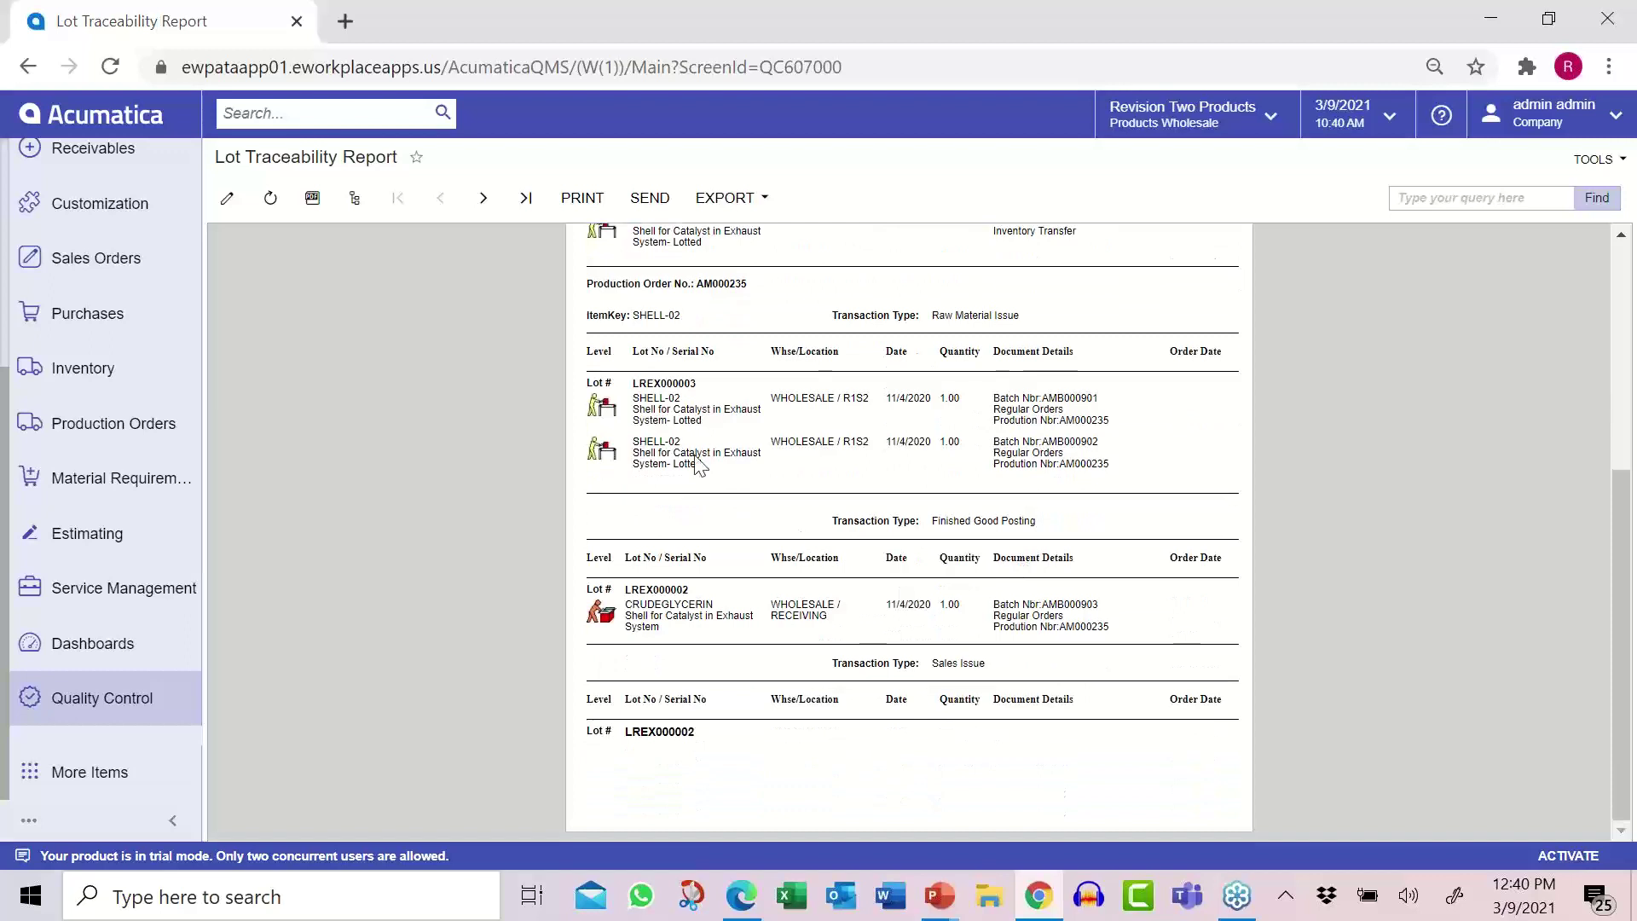
pyautogui.click(483, 197)
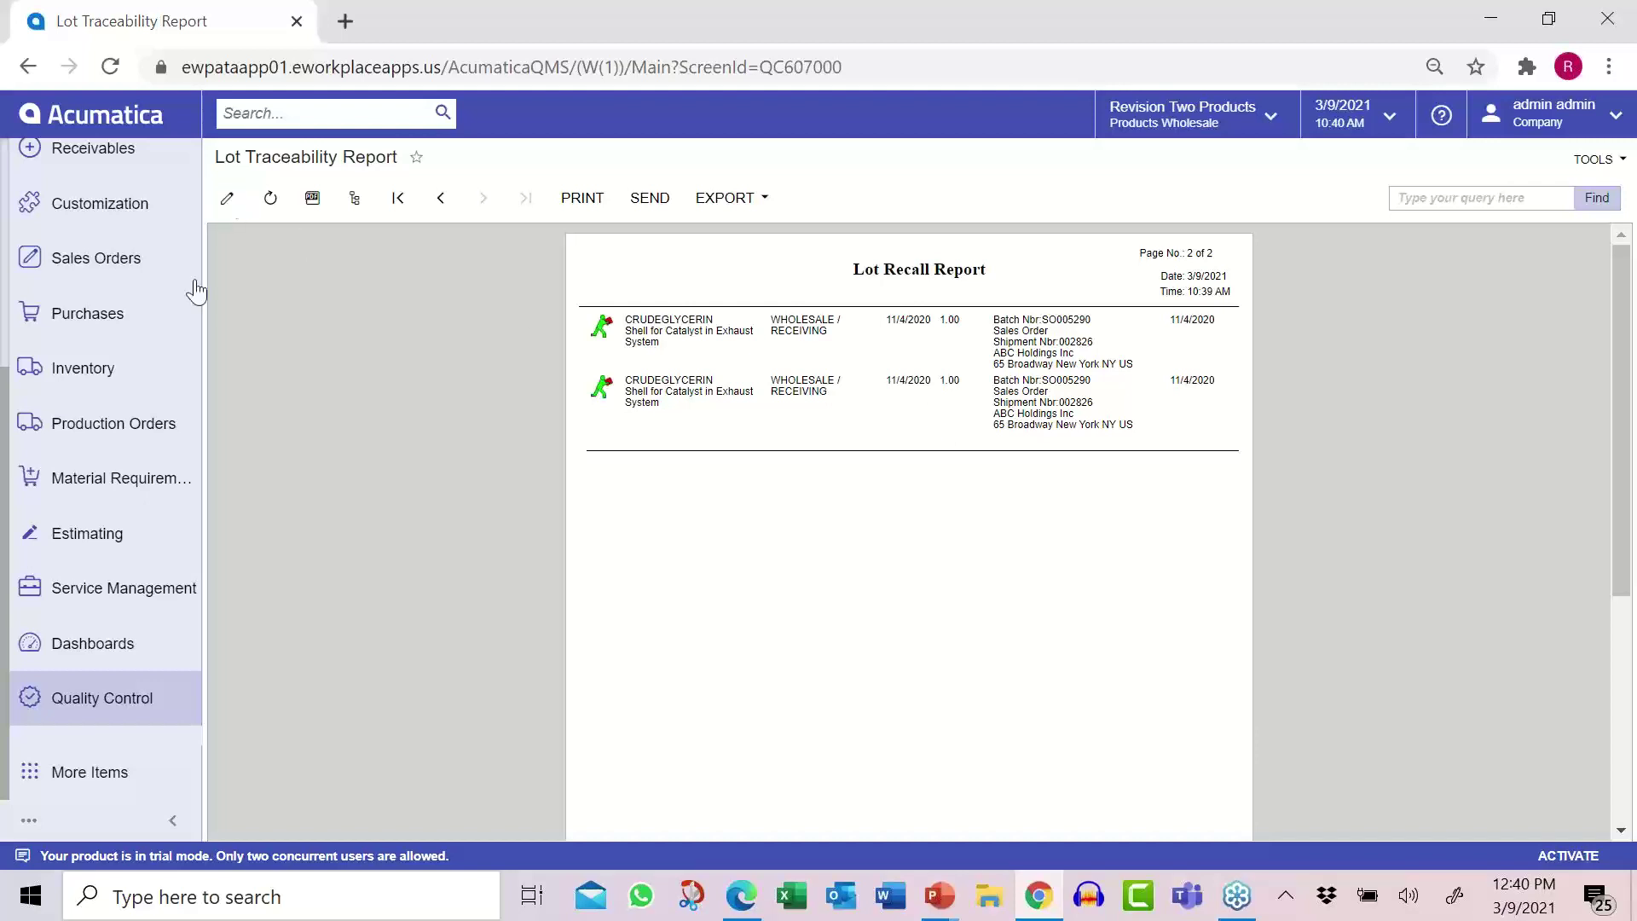
# - Run the Lot Traceability Report for item CRUDEGLYCERIN, lot LREX000002, as a Finished Good, covering receiving, internal transfers, production and sales
pyautogui.click(74, 706)
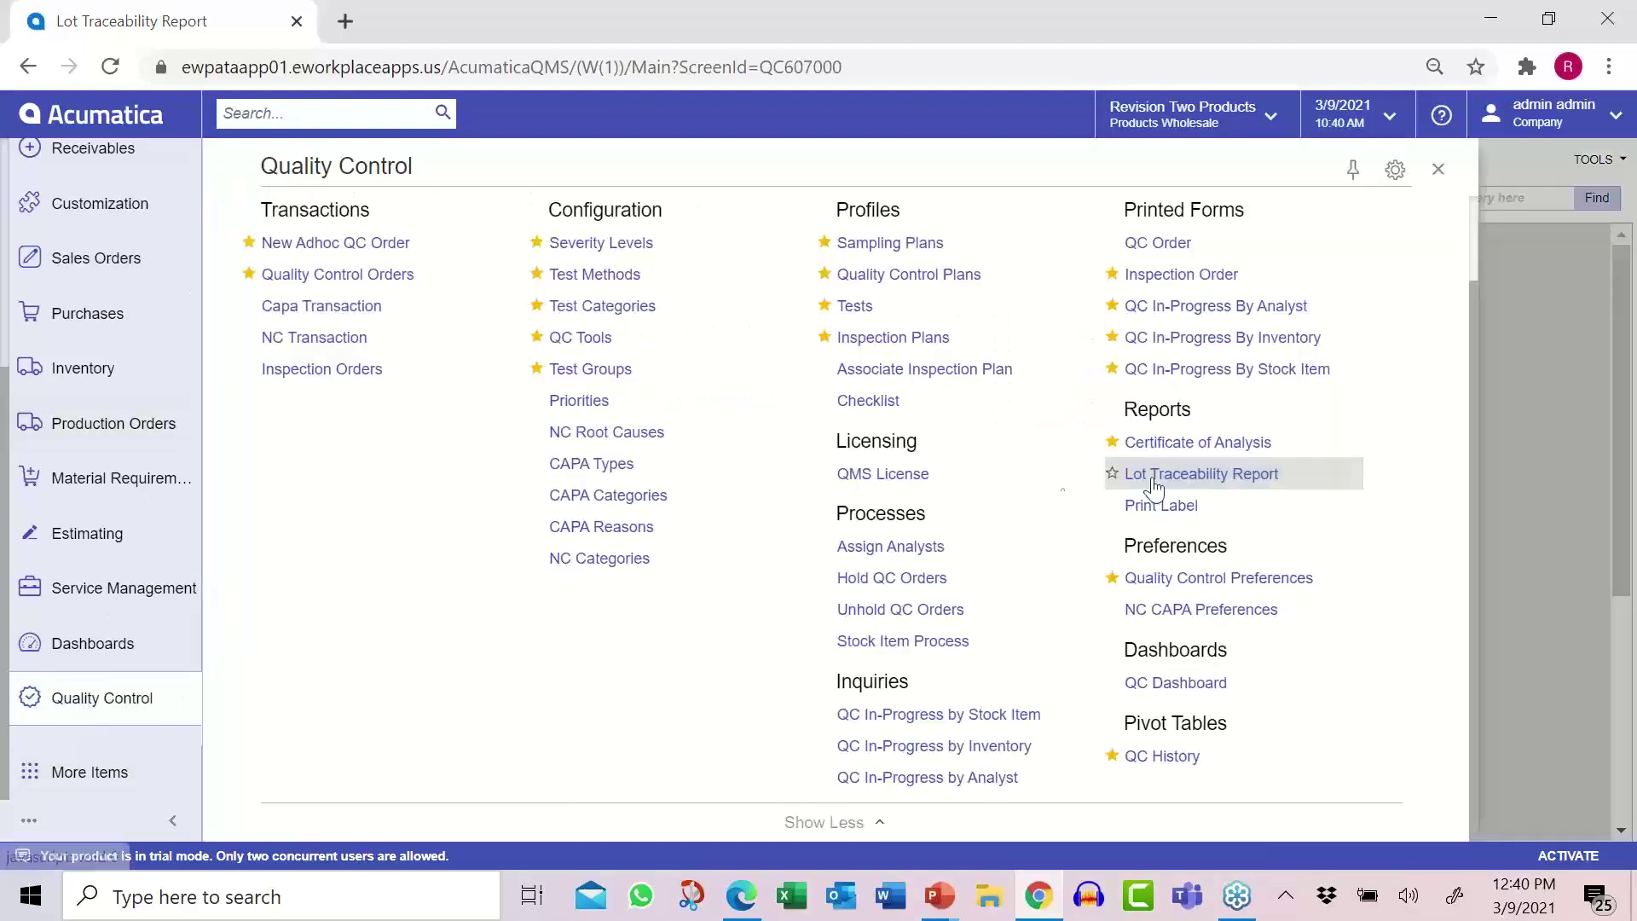
pyautogui.click(1173, 484)
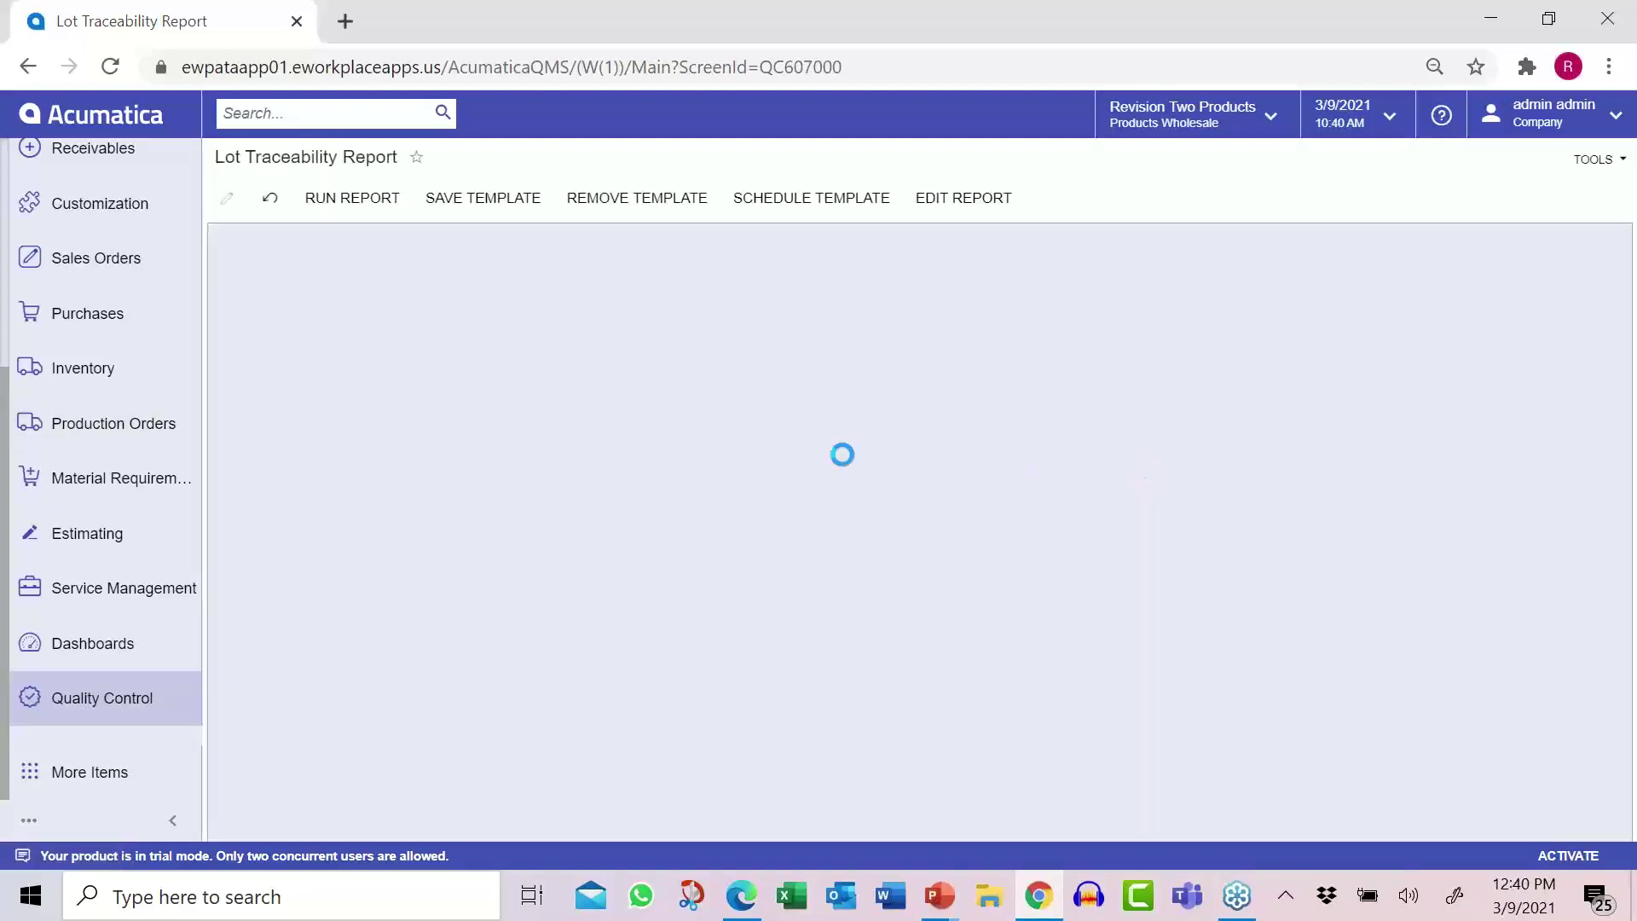
pyautogui.click(558, 350)
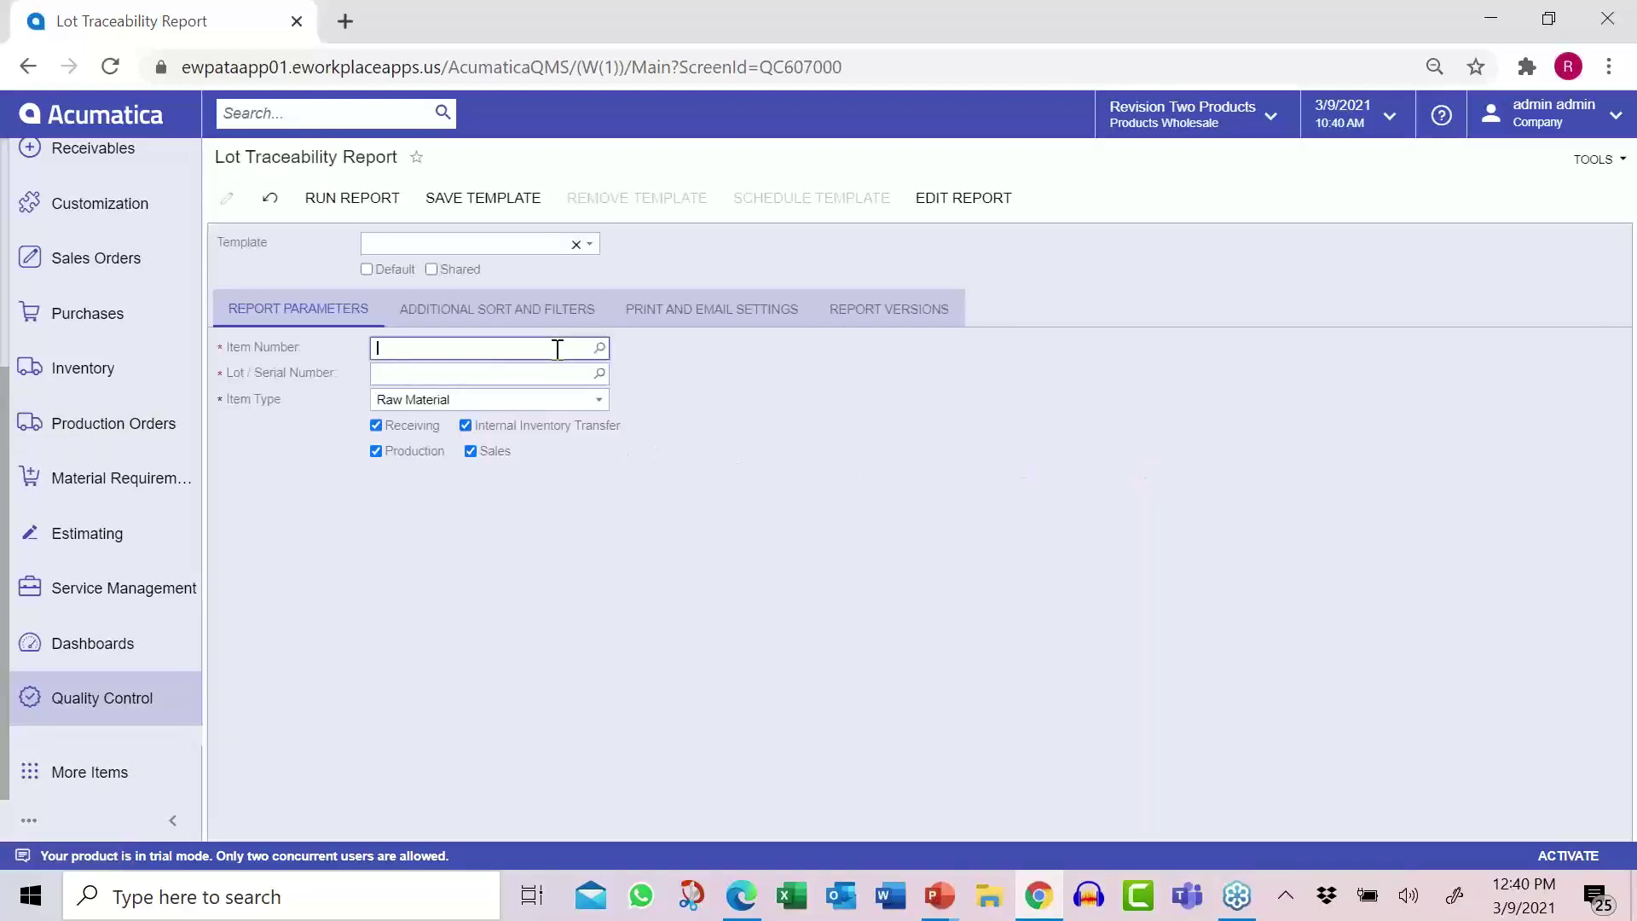
pyautogui.write('cru')
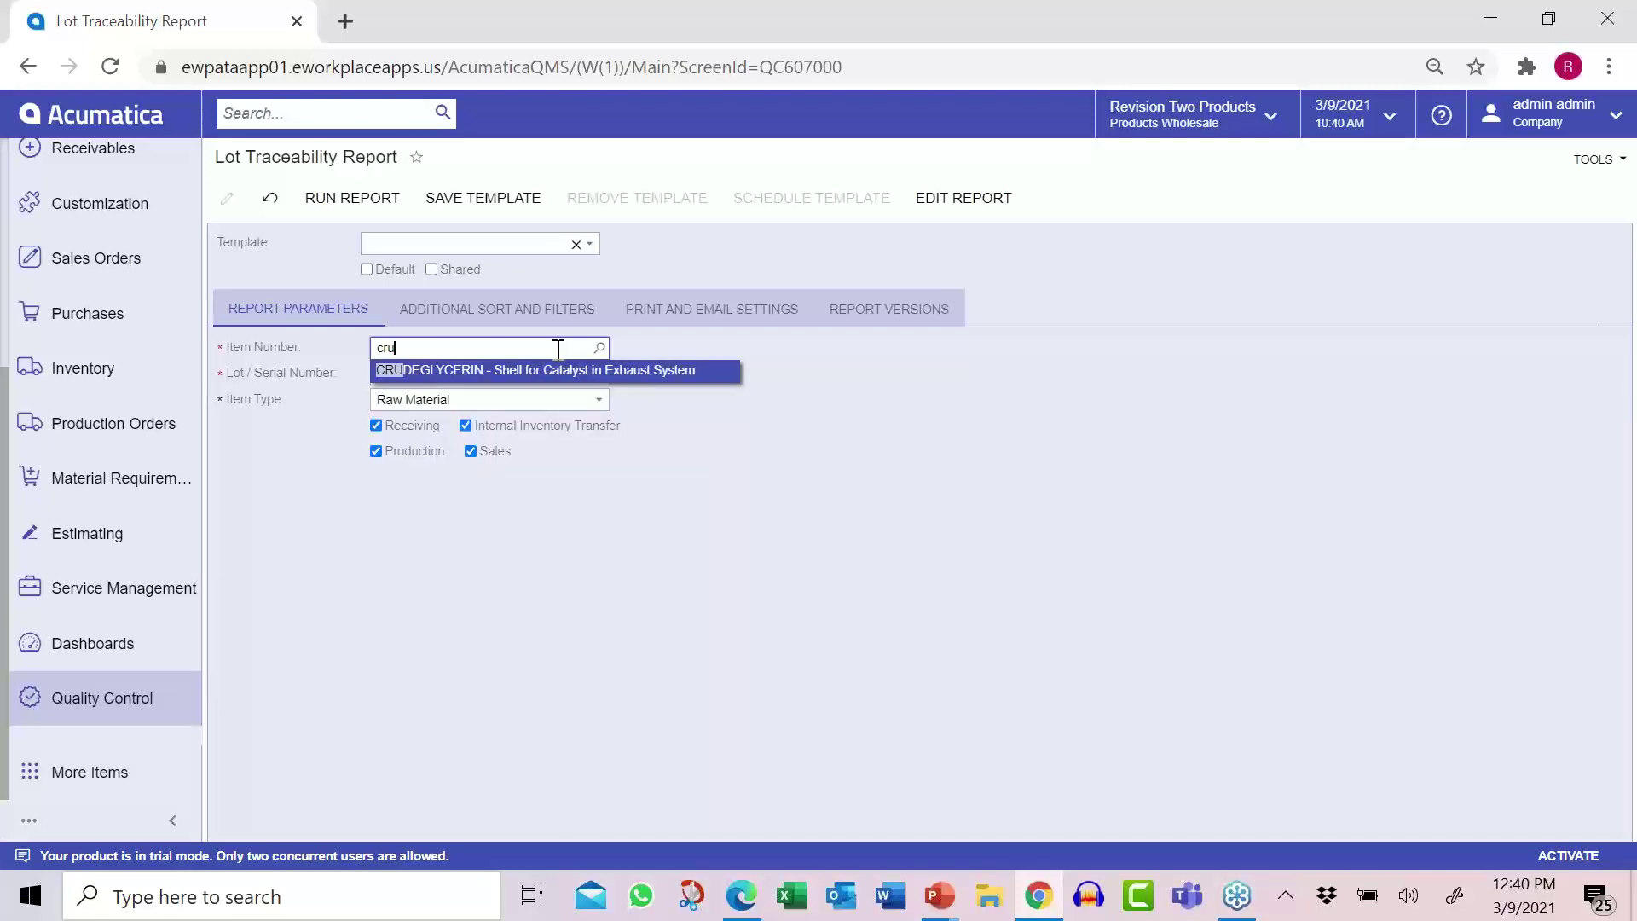
pyautogui.click(558, 370)
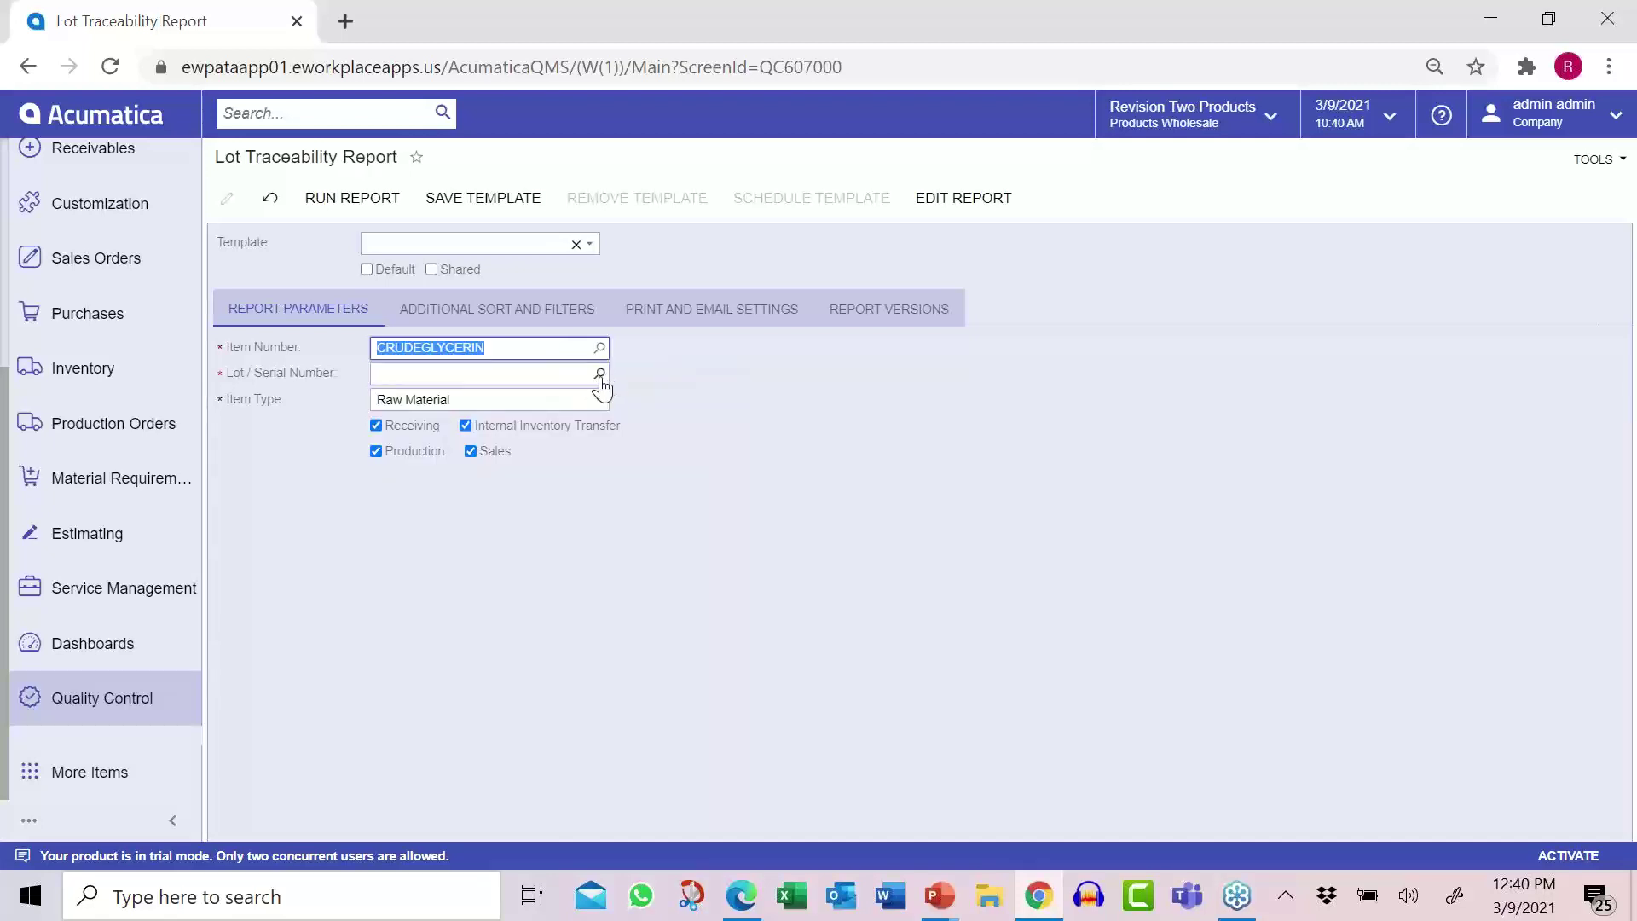
pyautogui.click(600, 375)
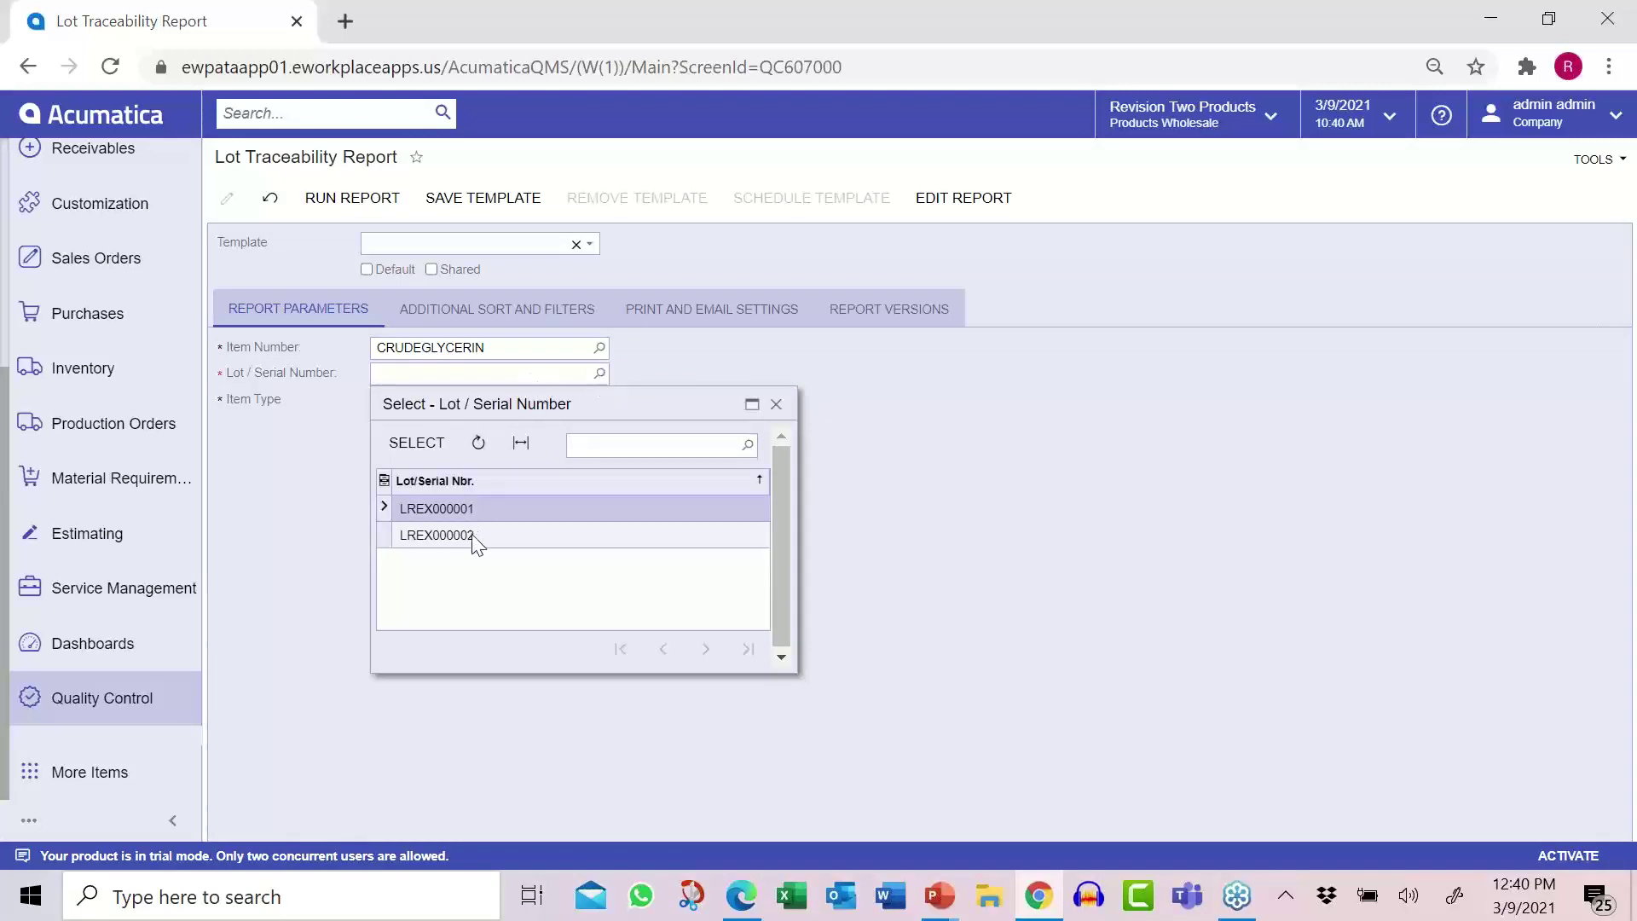
pyautogui.doubleClick(474, 536)
pyautogui.click(603, 406)
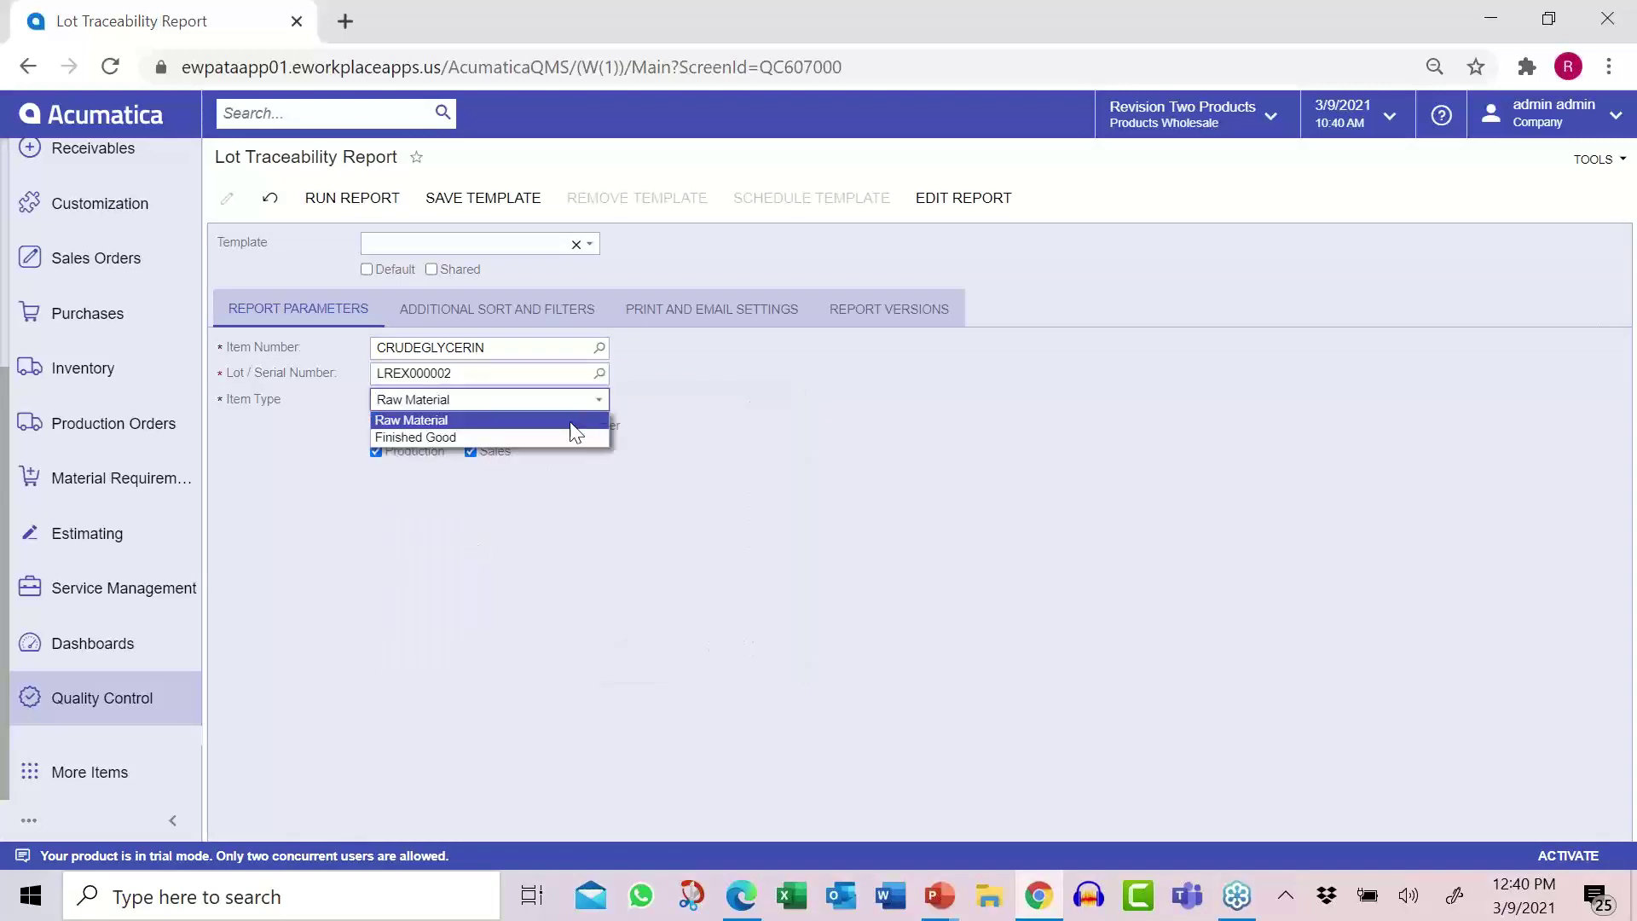
pyautogui.click(560, 442)
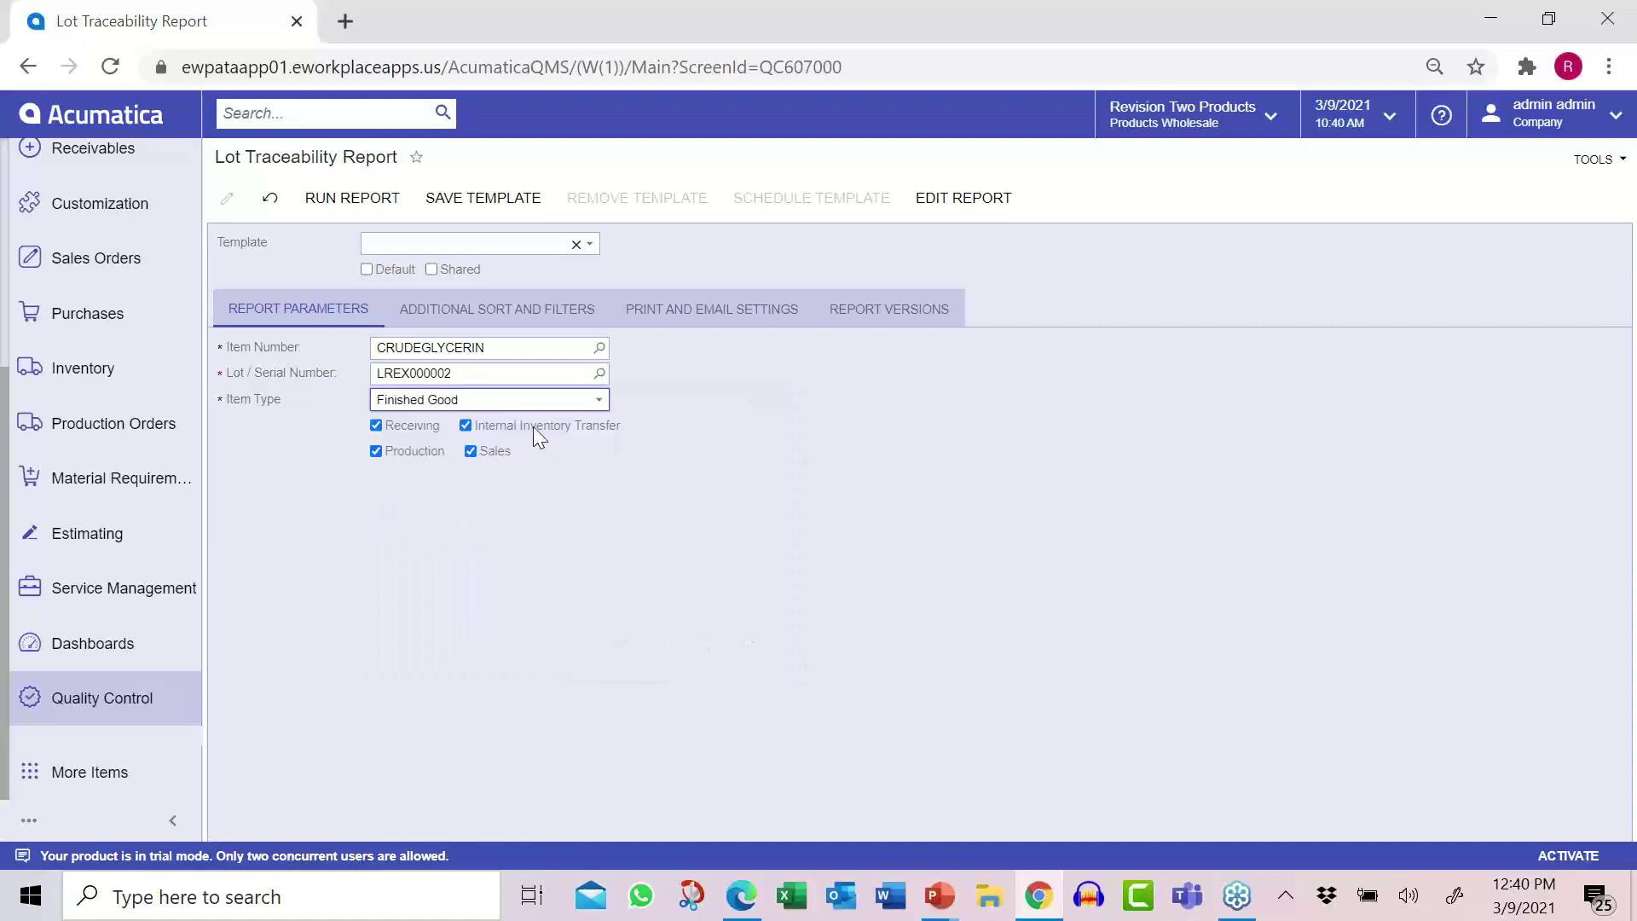
pyautogui.click(363, 205)
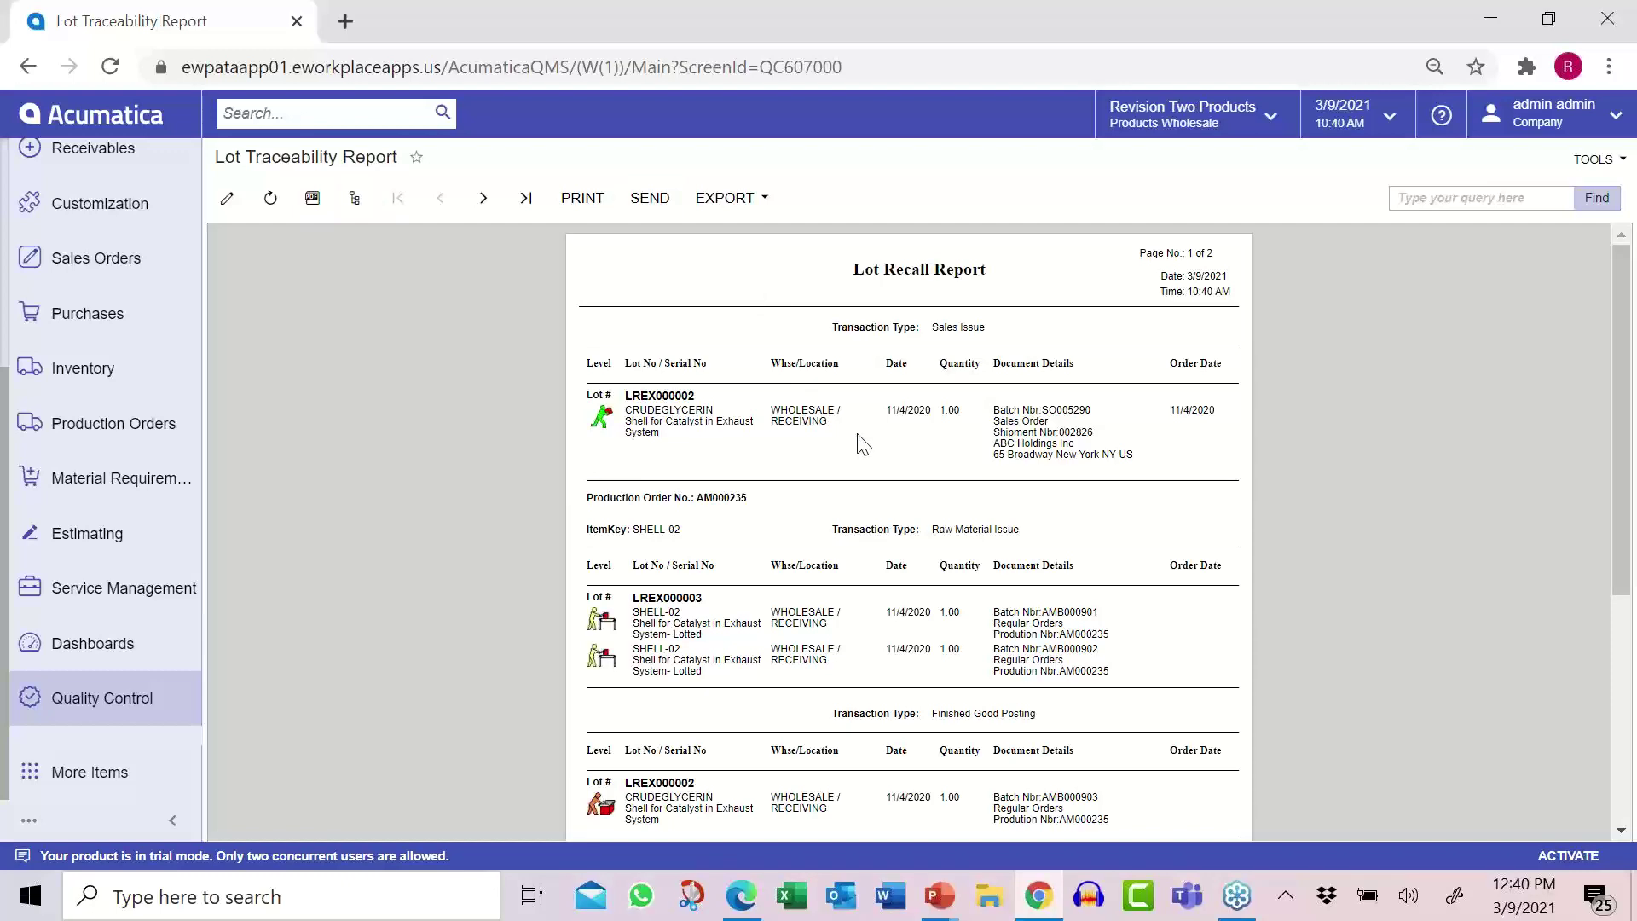
# - Review the finished good's lot recall report through its last page, tracing the sales issue back to the purchase receipt
pyautogui.scroll(-2, 872, 435)
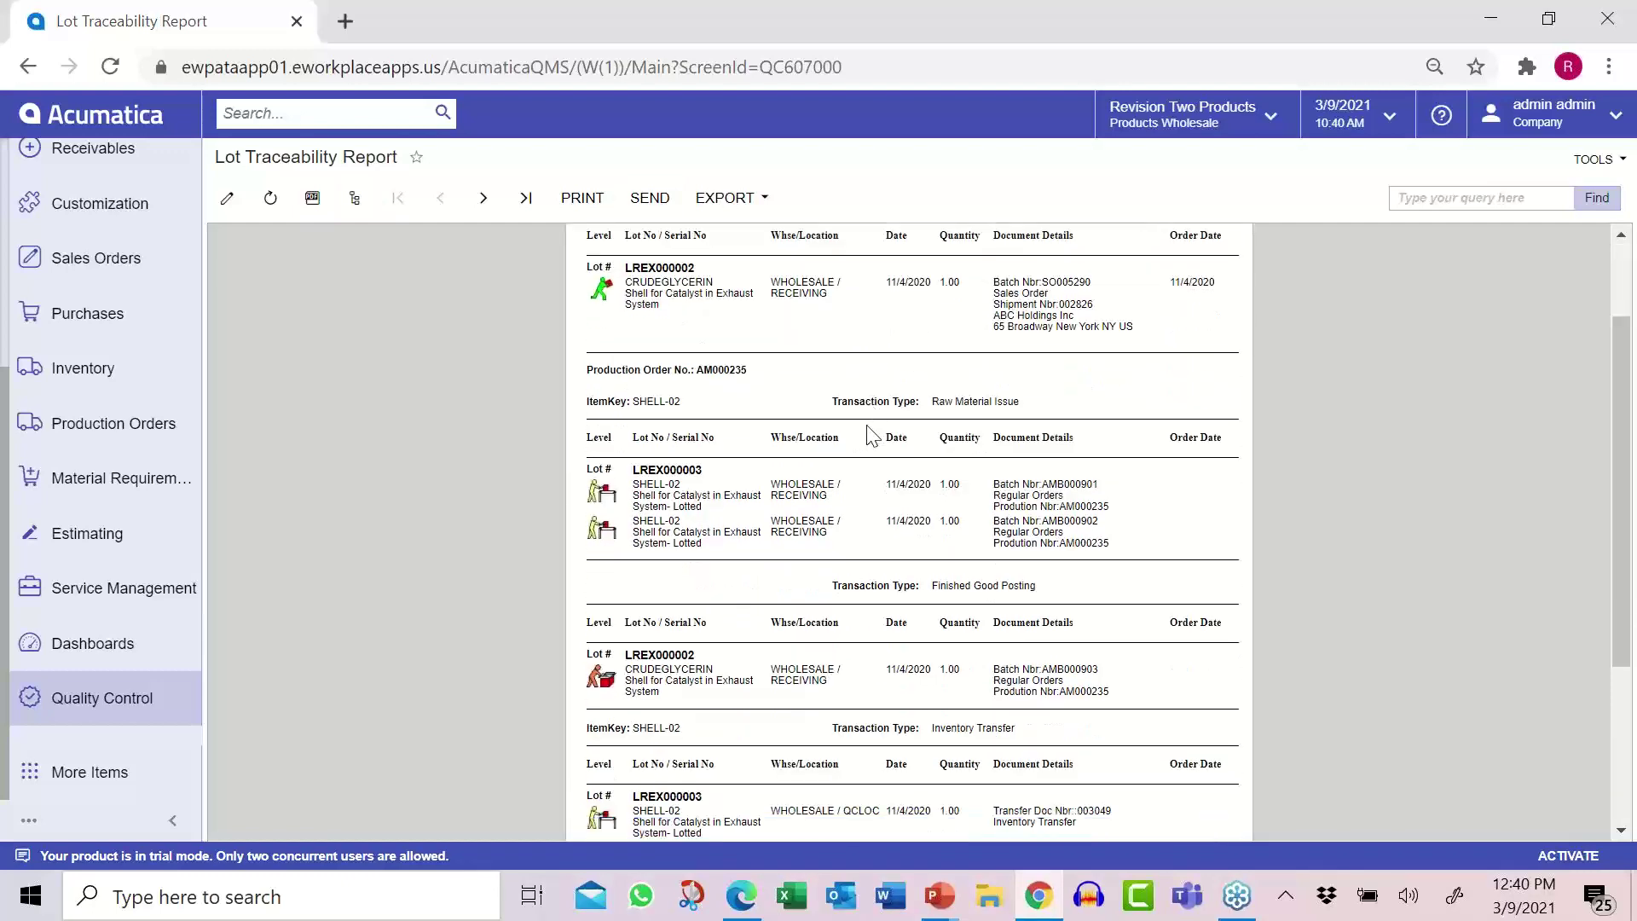
pyautogui.scroll(-4, 872, 435)
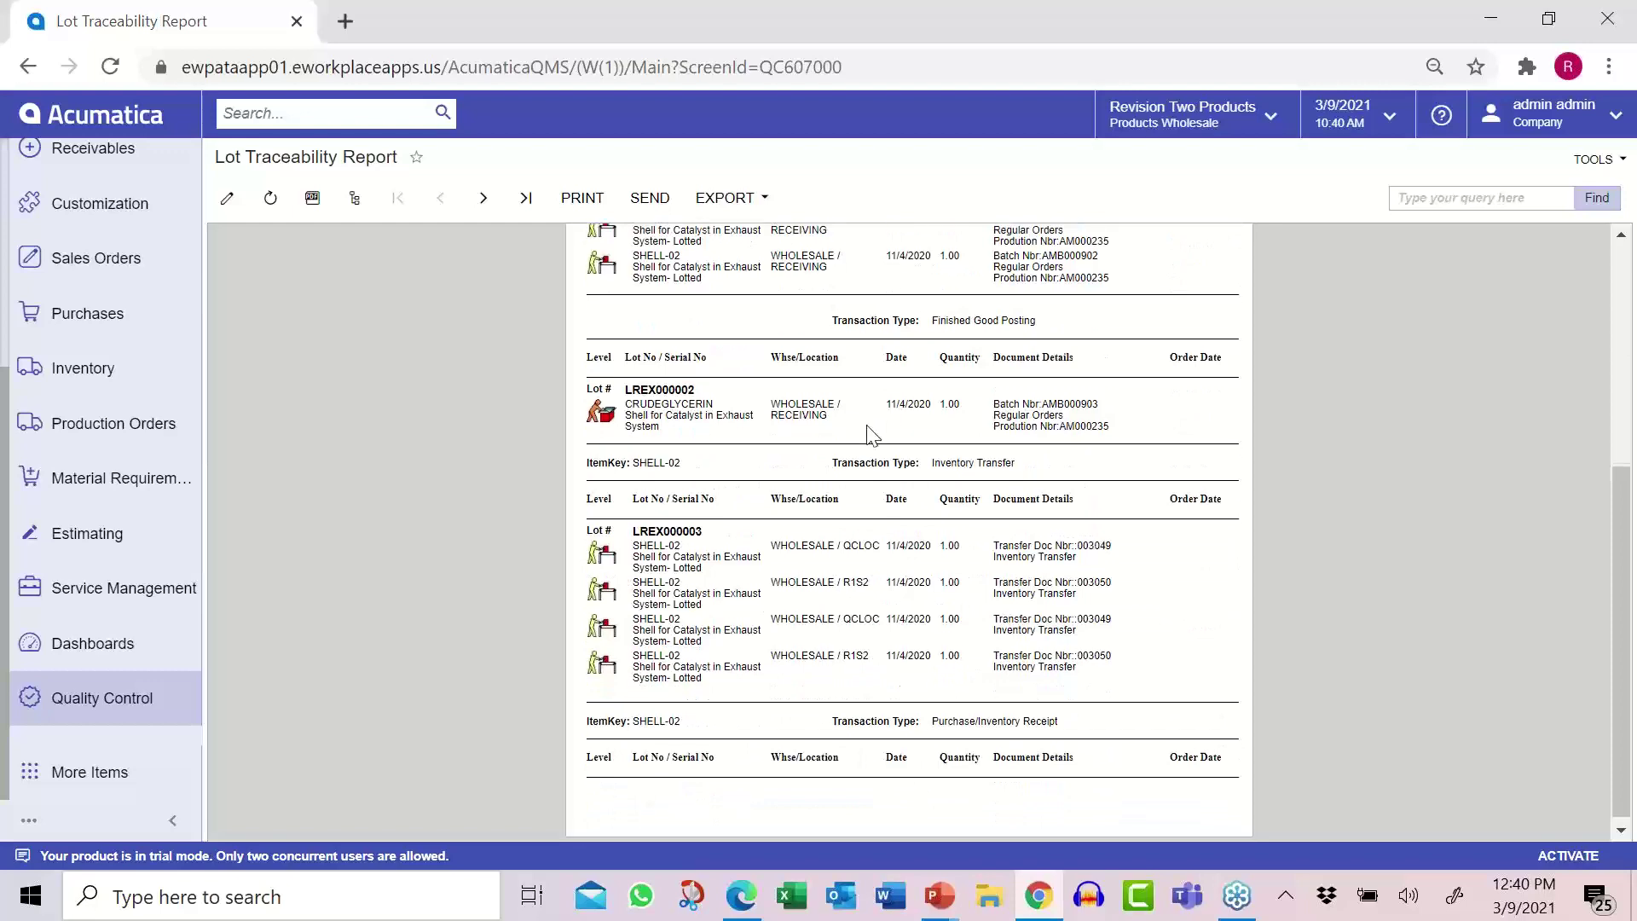
pyautogui.scroll(2, 858, 432)
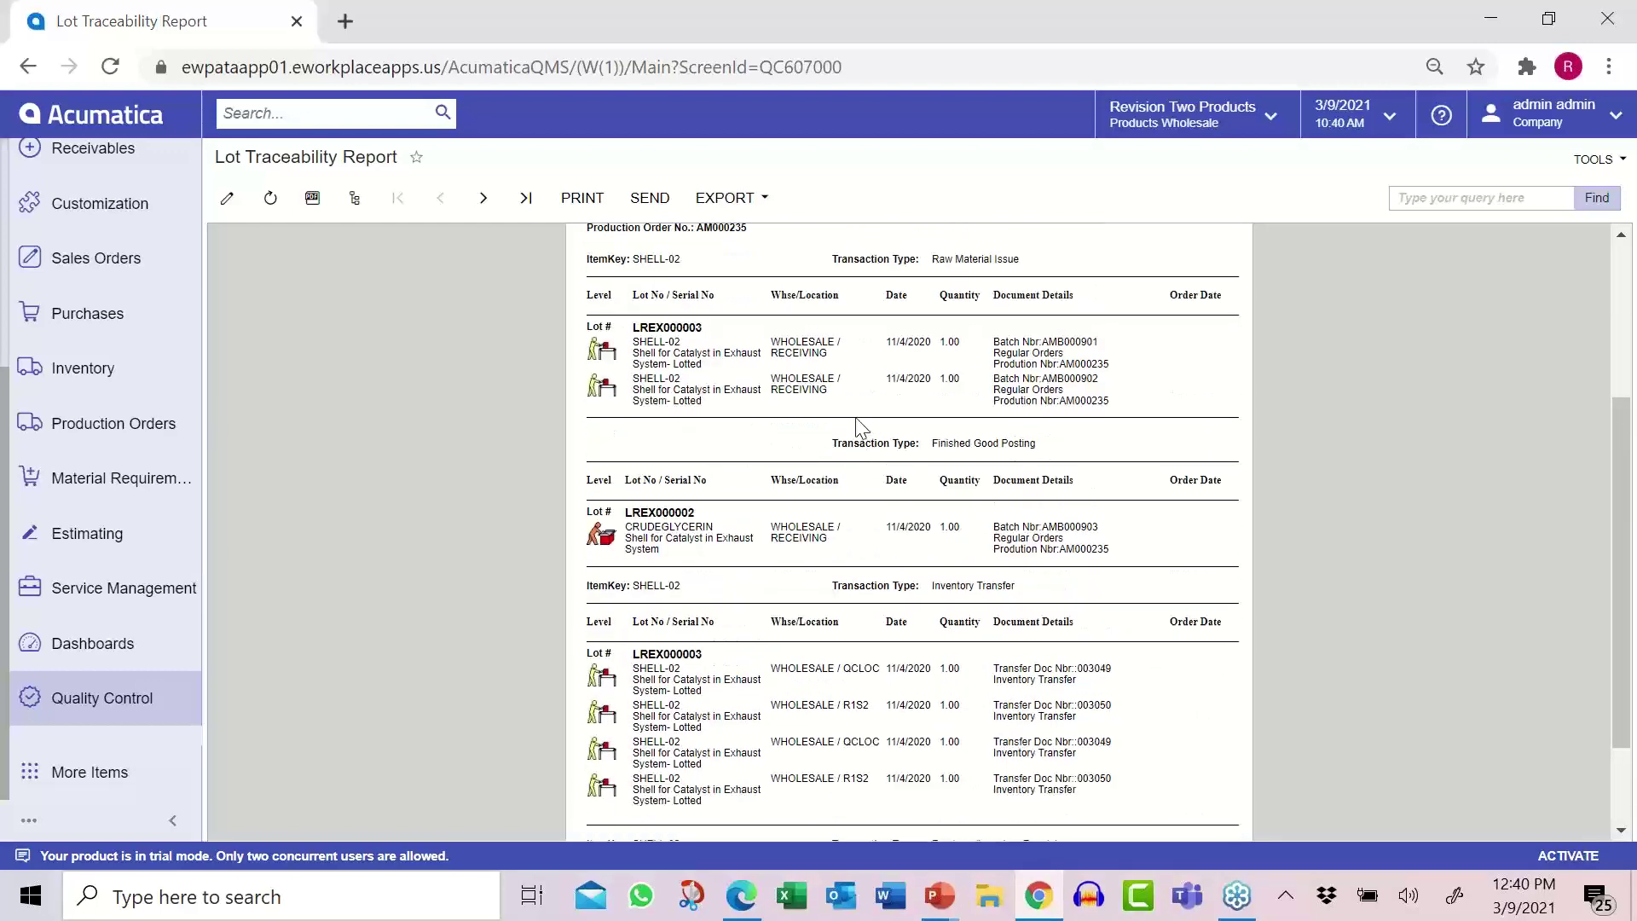
pyautogui.click(526, 198)
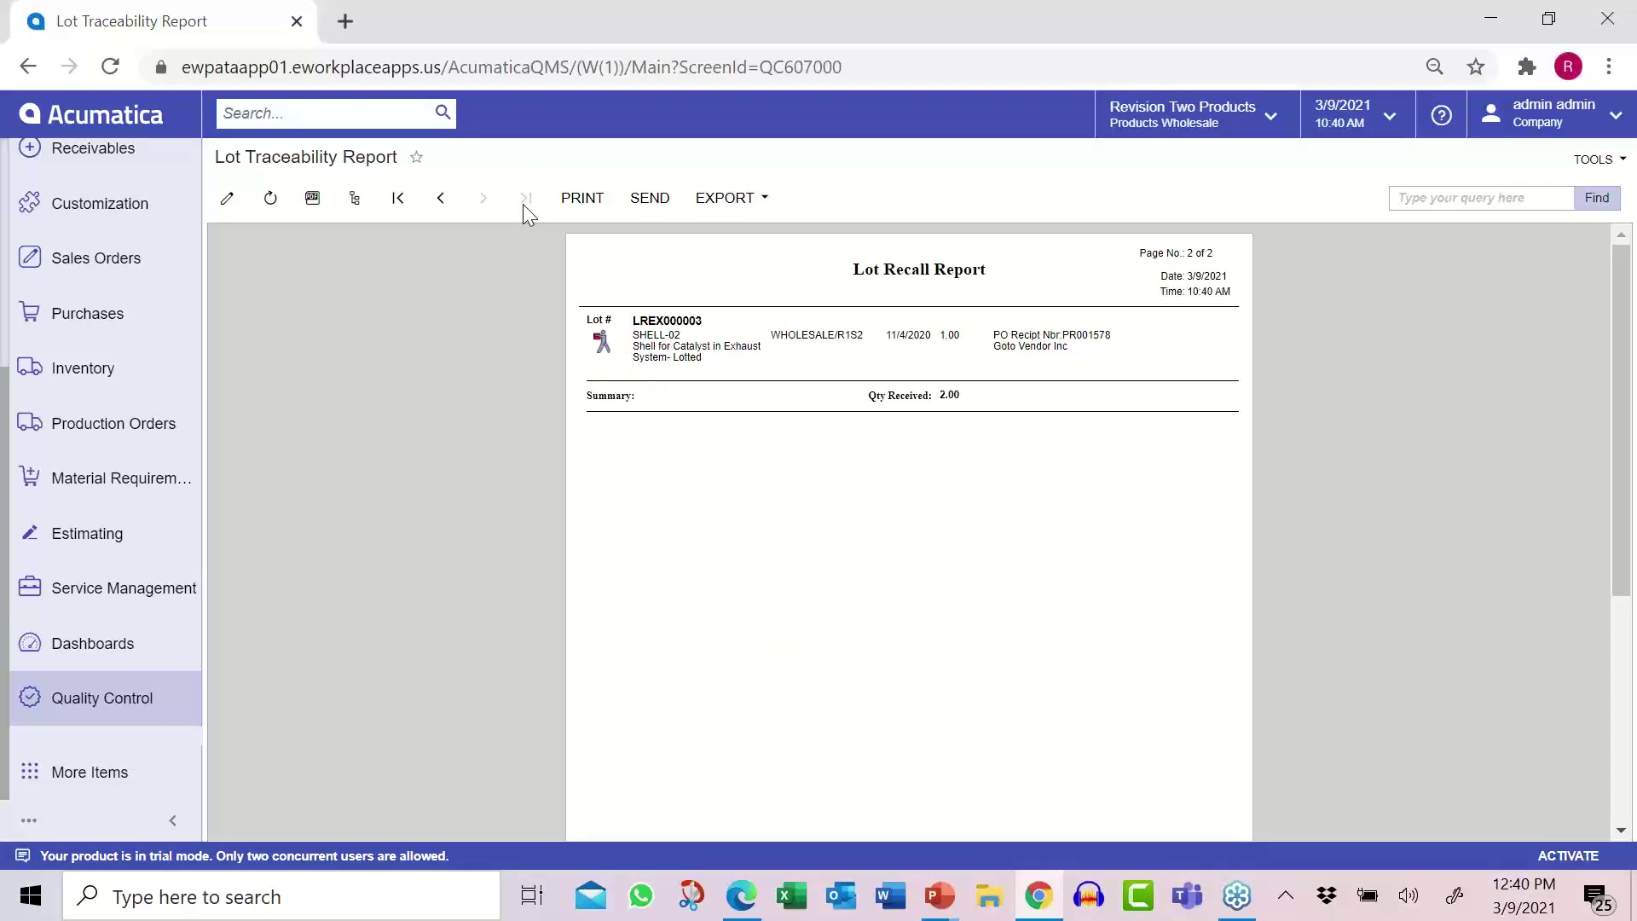
# - Open the Truck Rec and Oven Set-up inspection plans and examine the tests defined in each
pyautogui.click(106, 701)
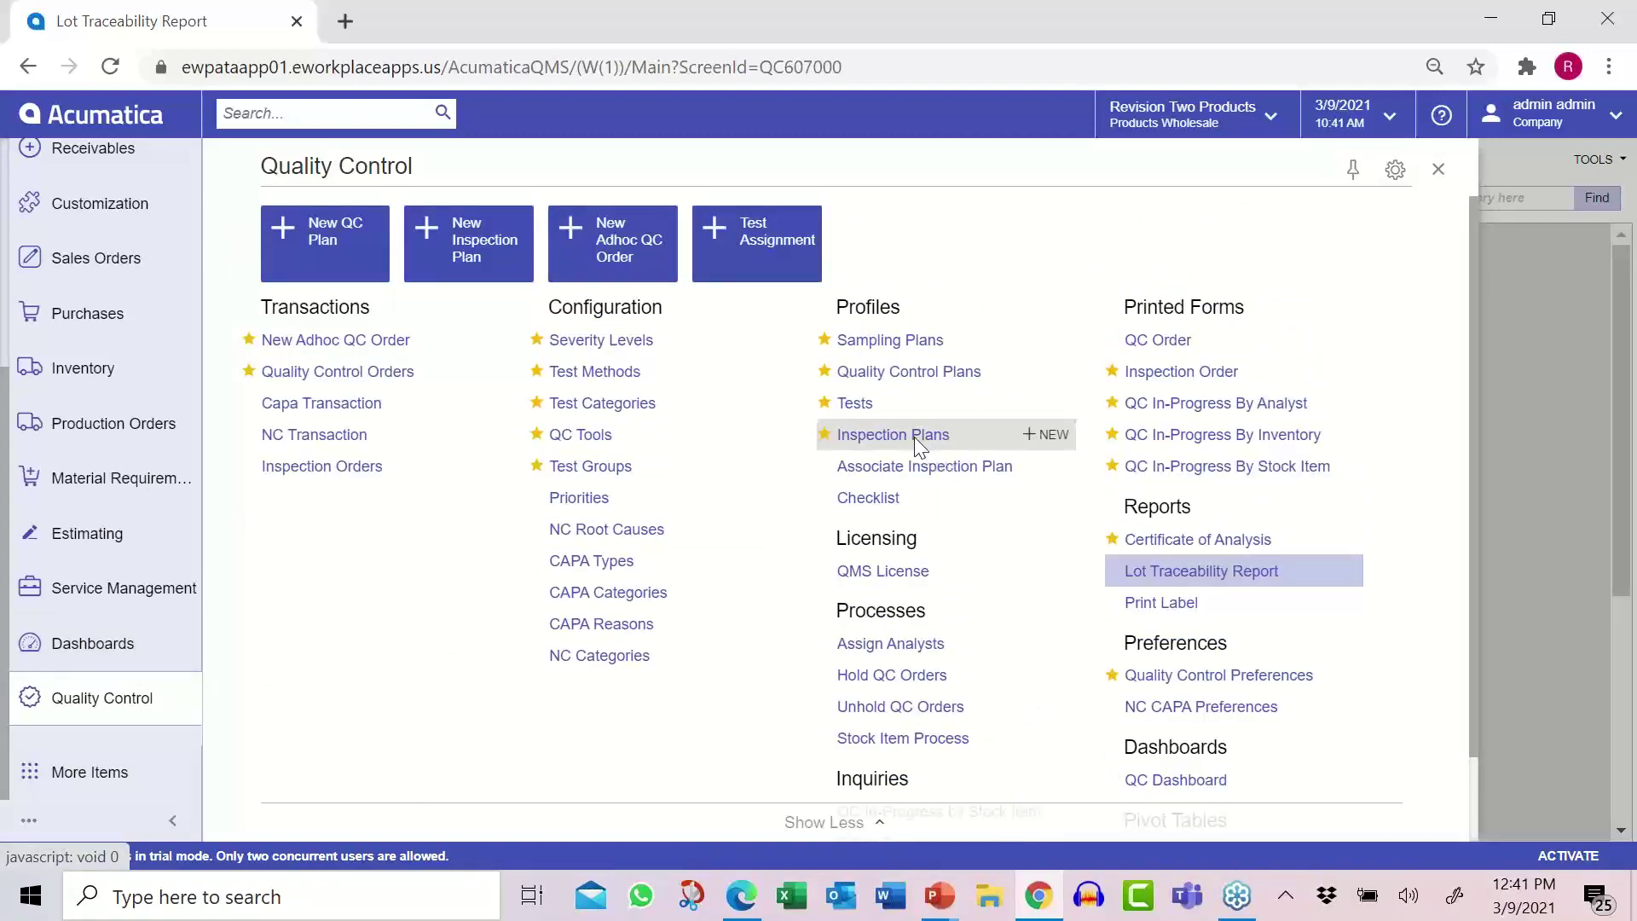
pyautogui.click(924, 442)
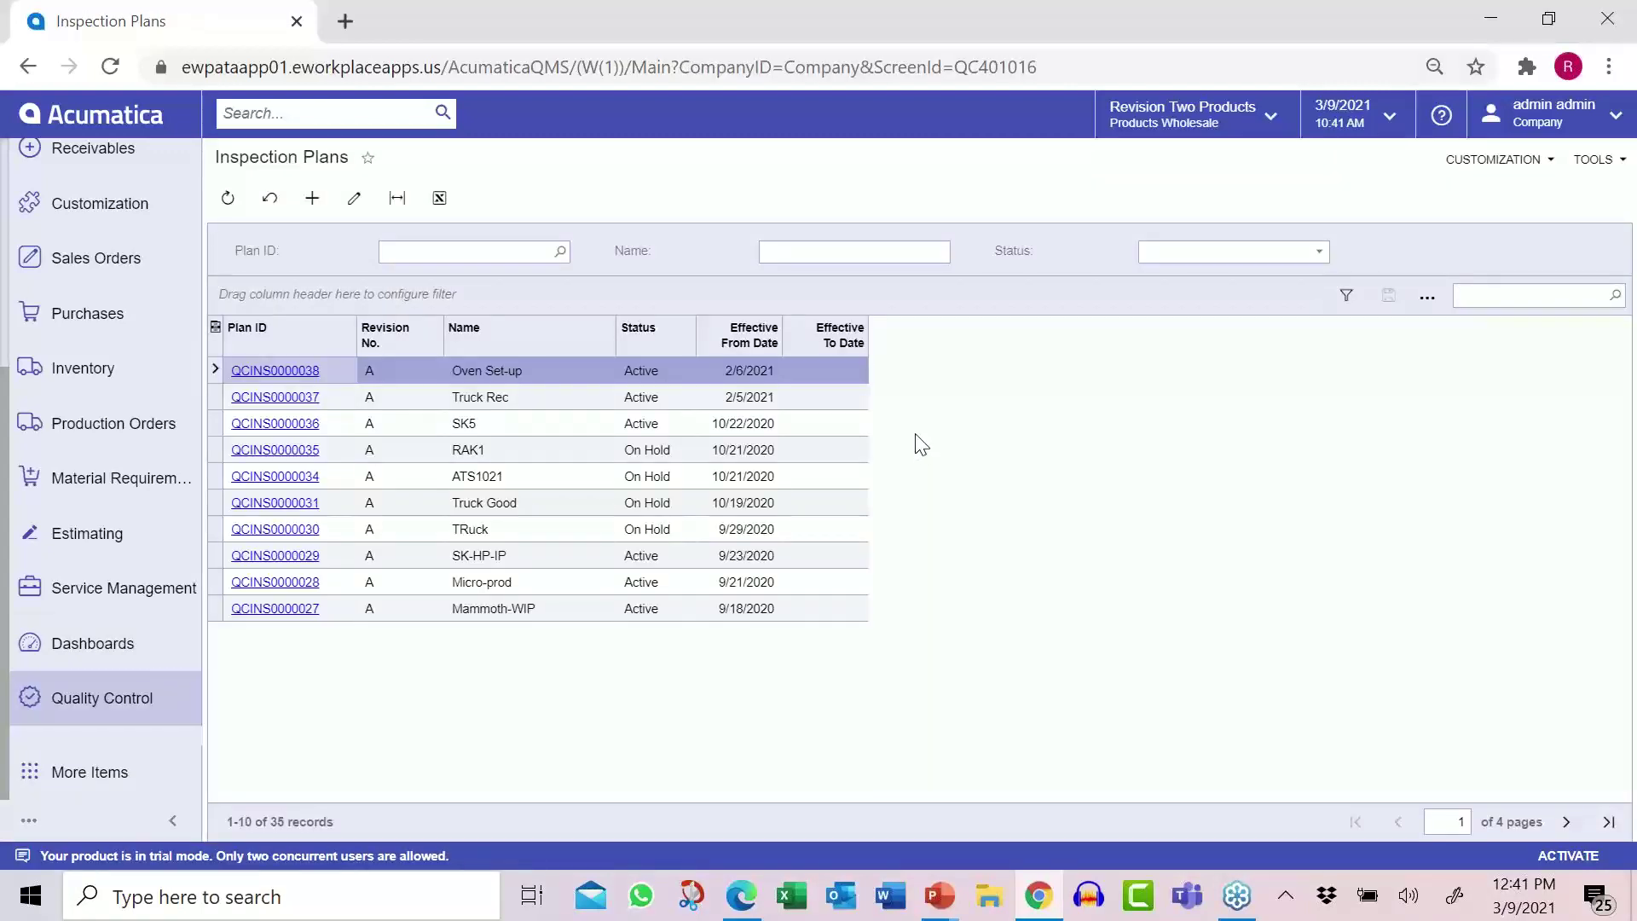
pyautogui.click(294, 401)
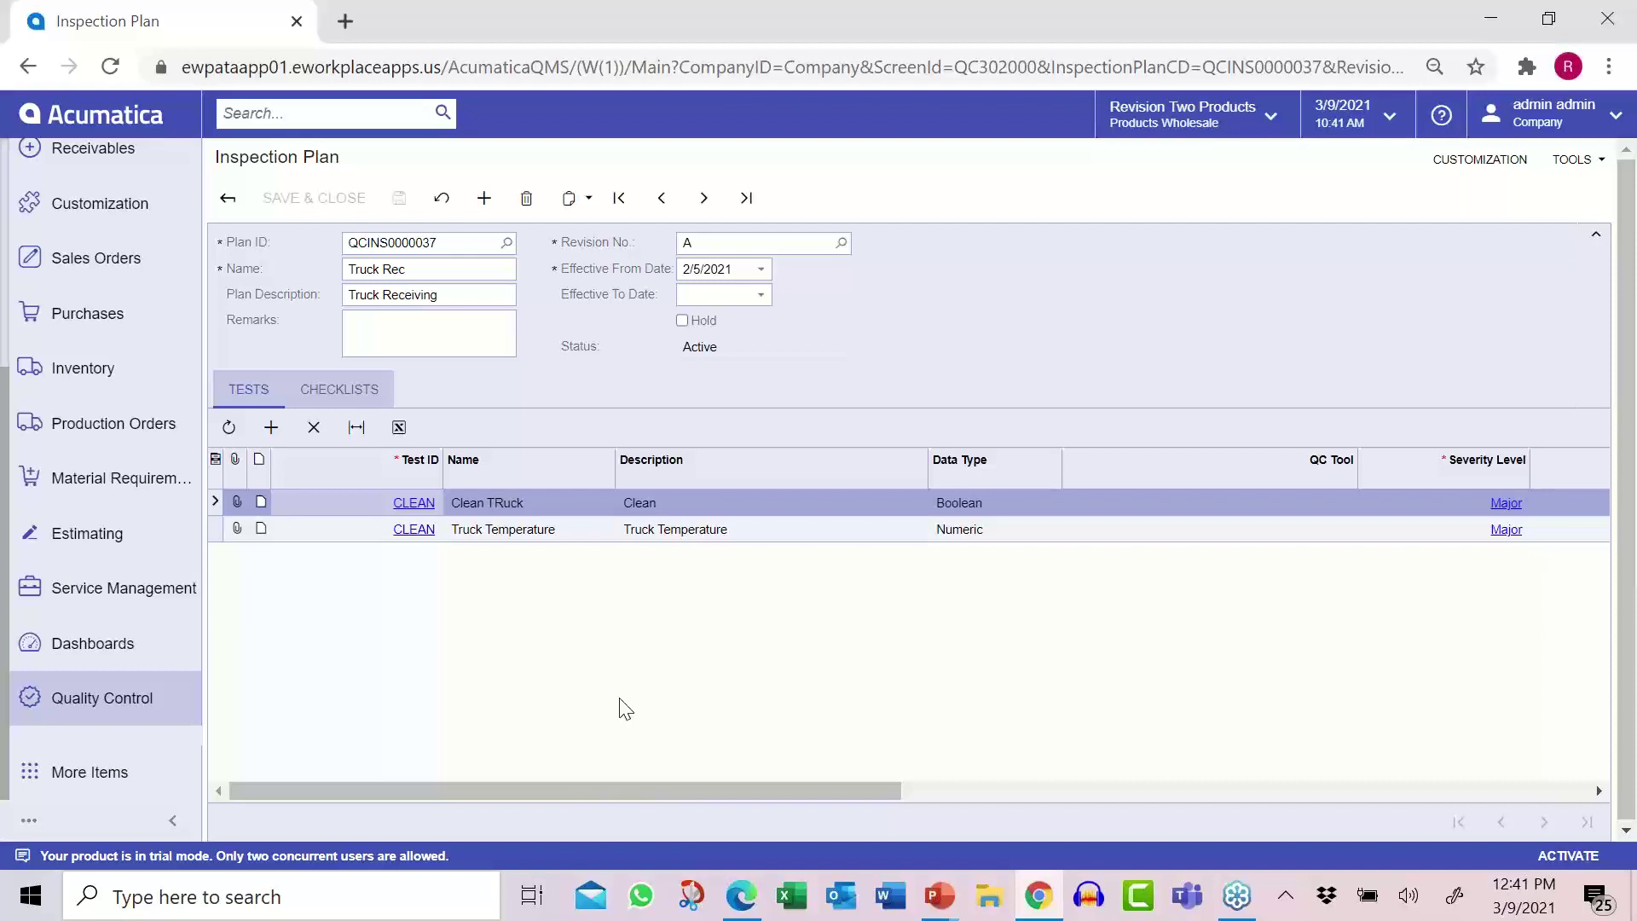
pyautogui.moveTo(698, 792); pyautogui.dragTo(754, 805)
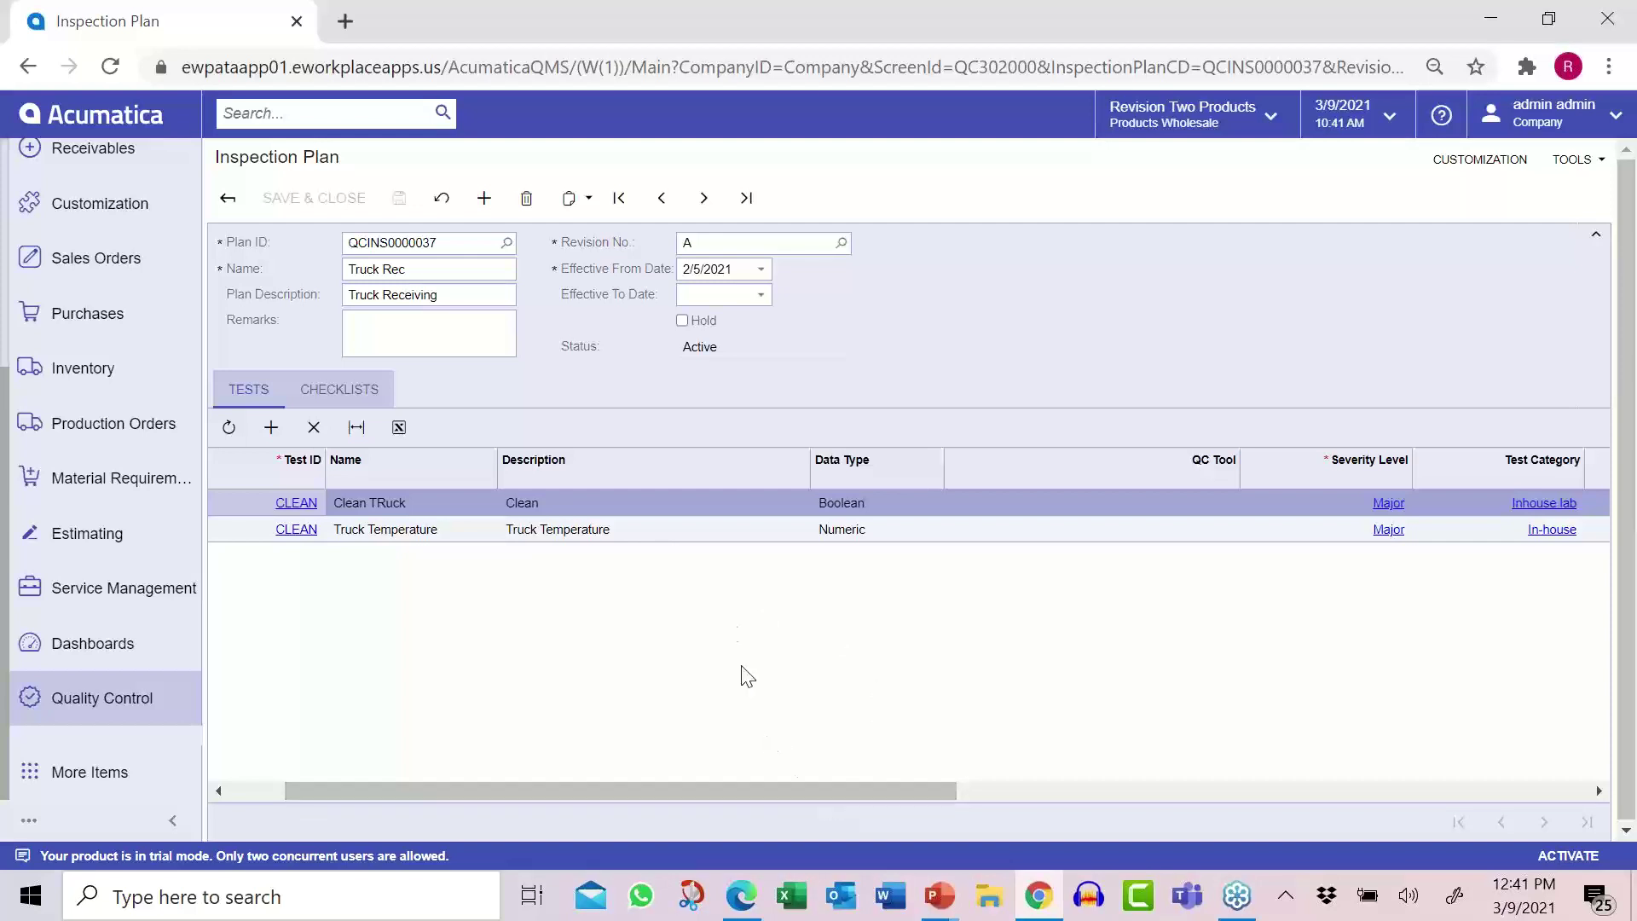
pyautogui.moveTo(769, 789); pyautogui.dragTo(621, 797)
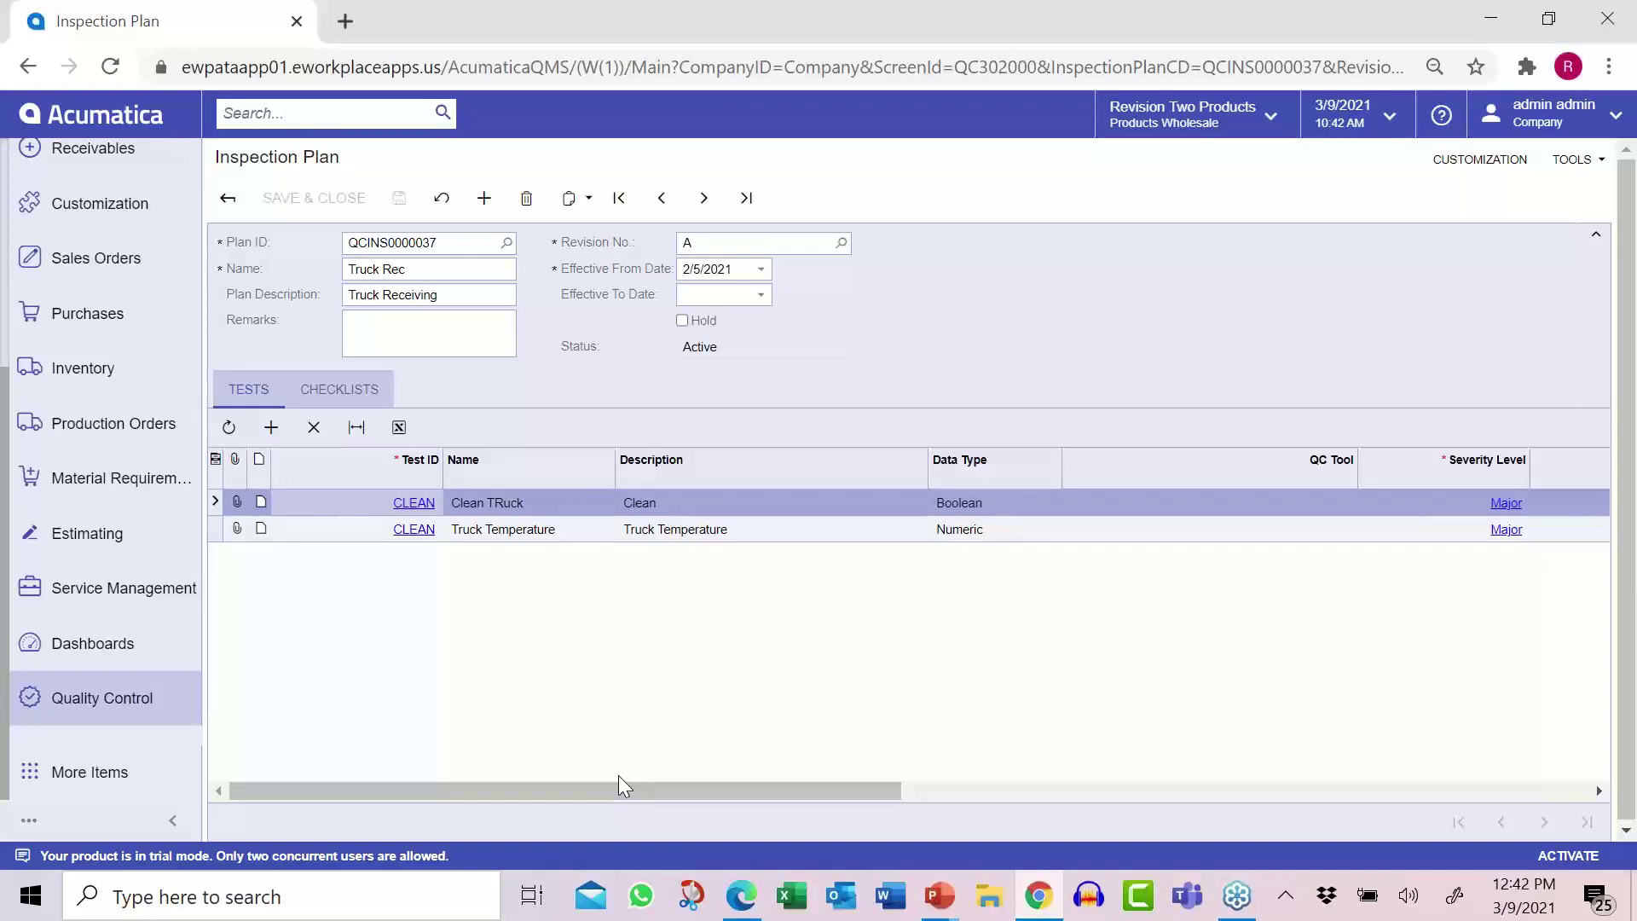
pyautogui.click(228, 198)
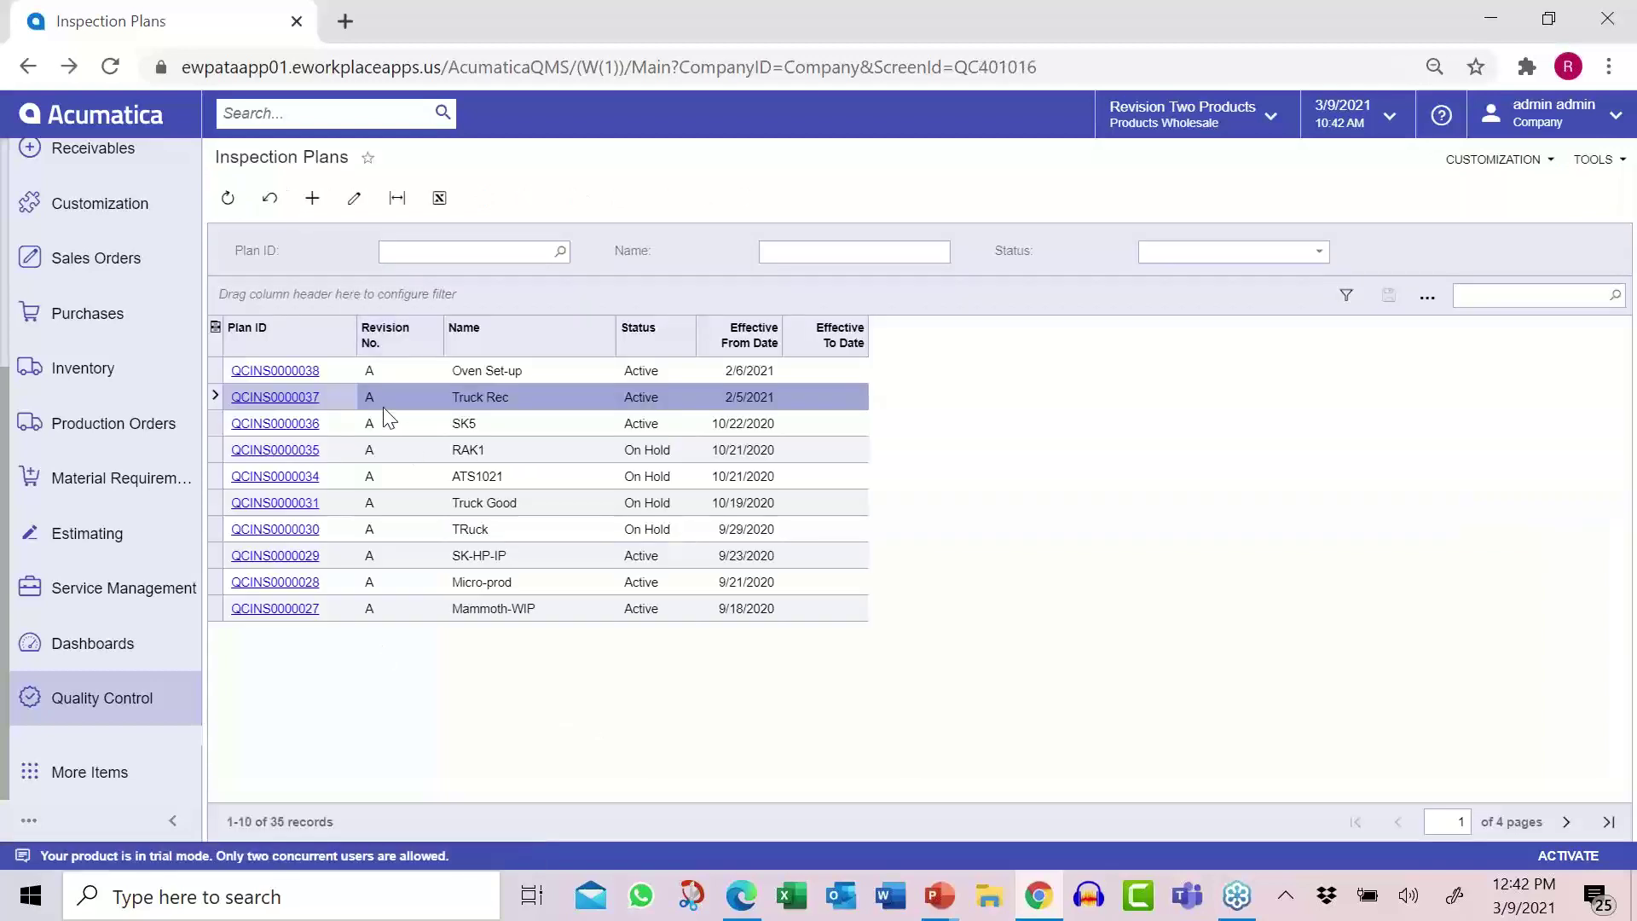
pyautogui.click(297, 370)
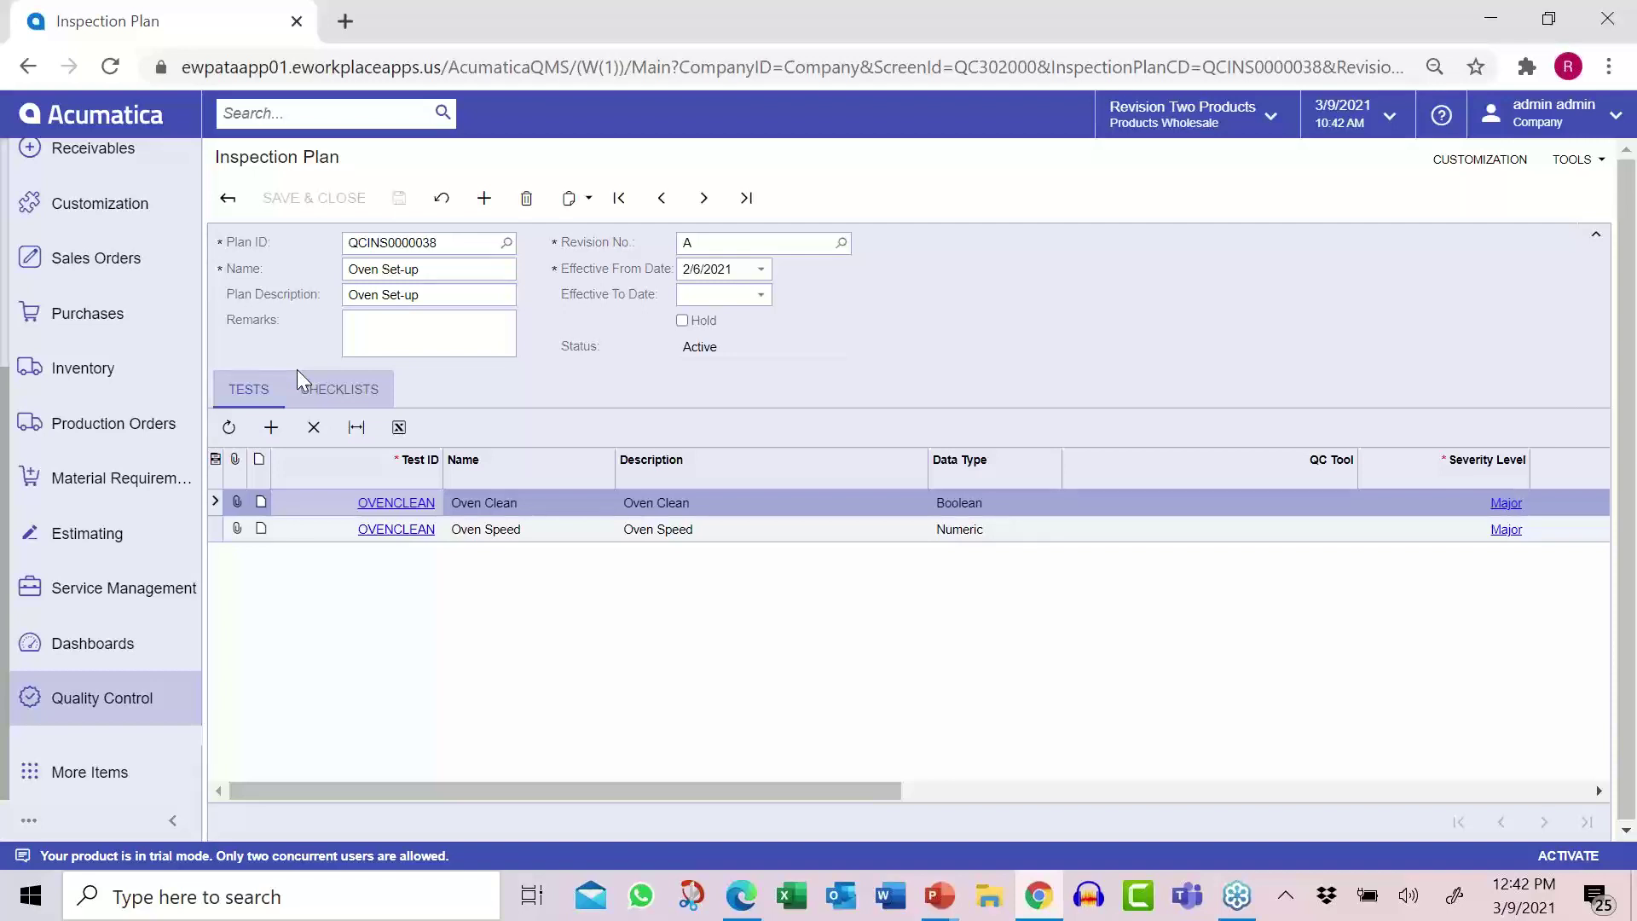
# - Start a new NC transaction and set its priority to medium
pyautogui.click(121, 707)
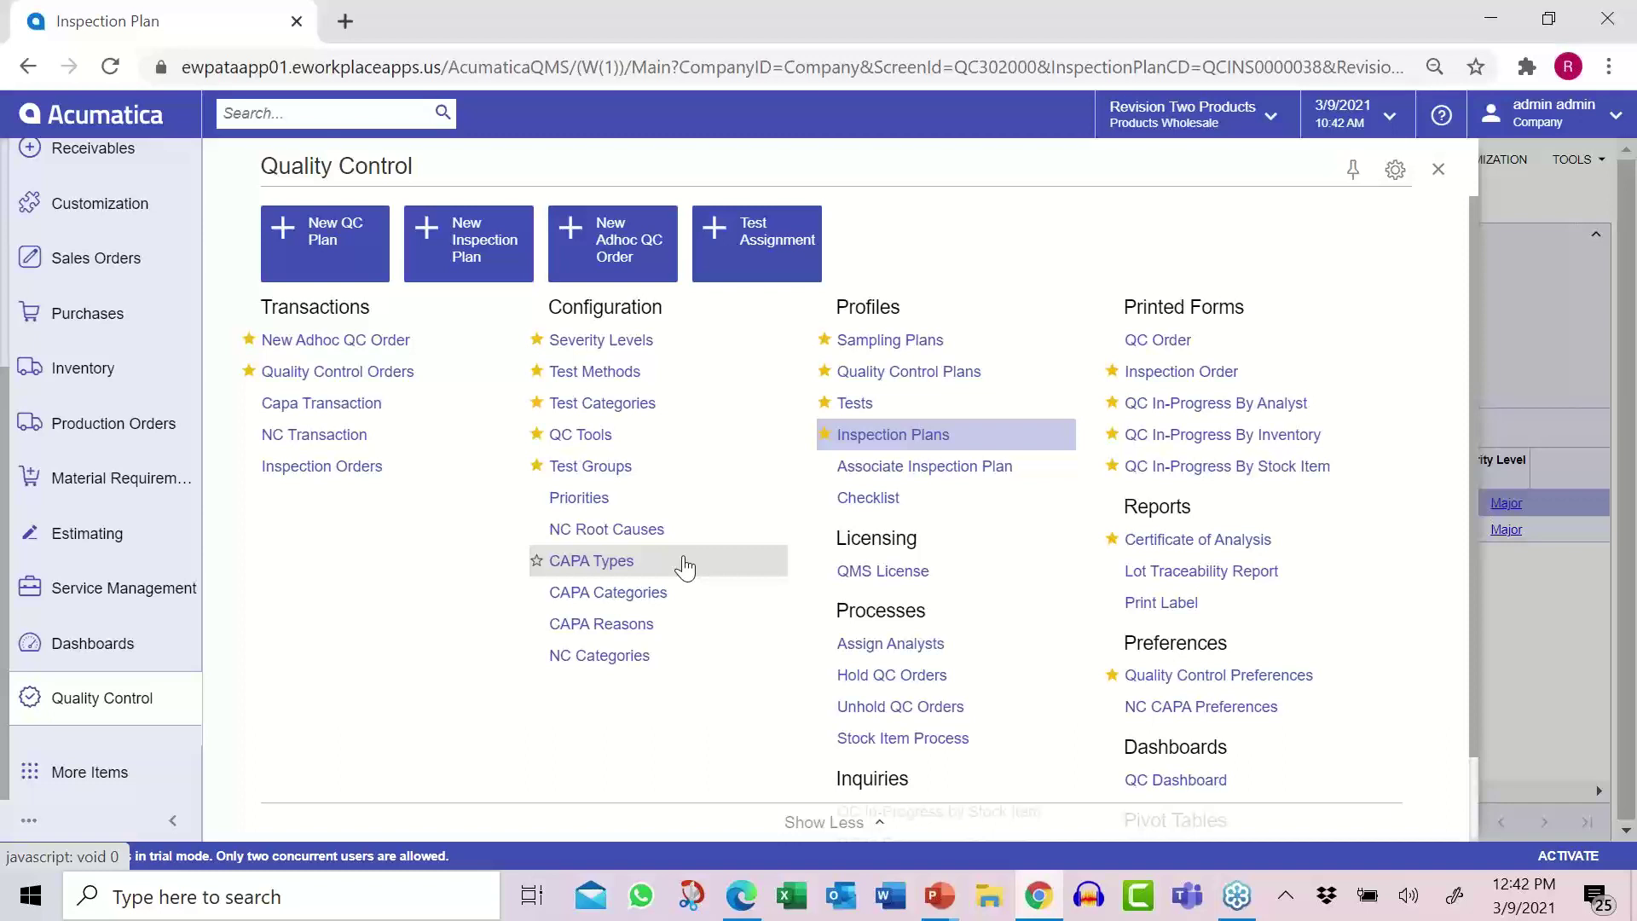
pyautogui.click(335, 441)
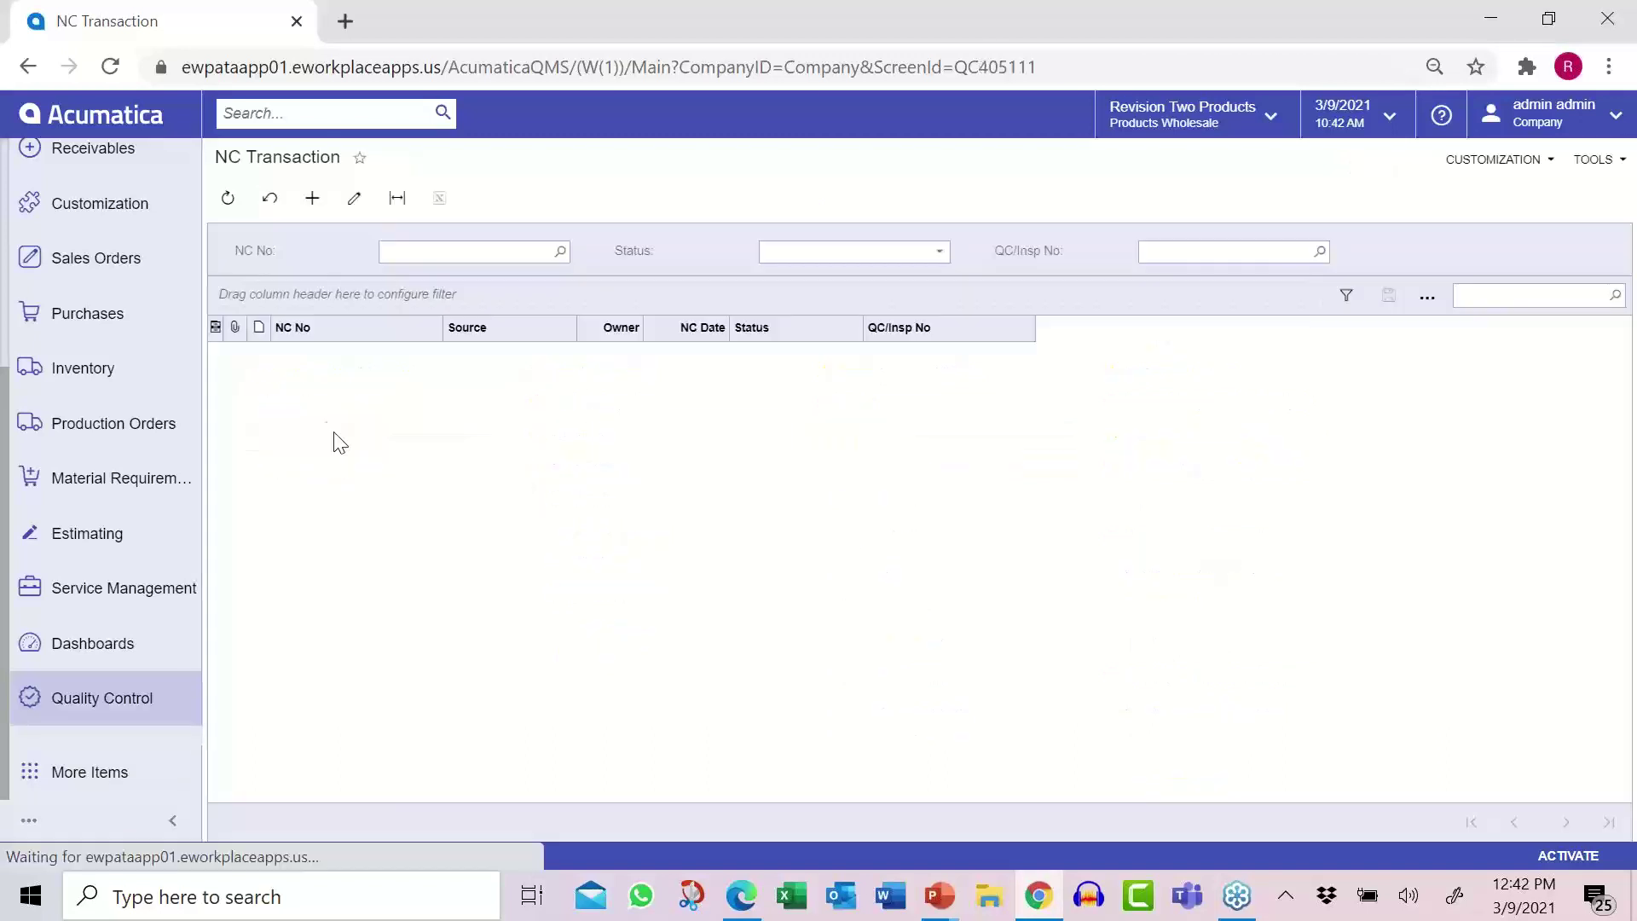
pyautogui.click(317, 207)
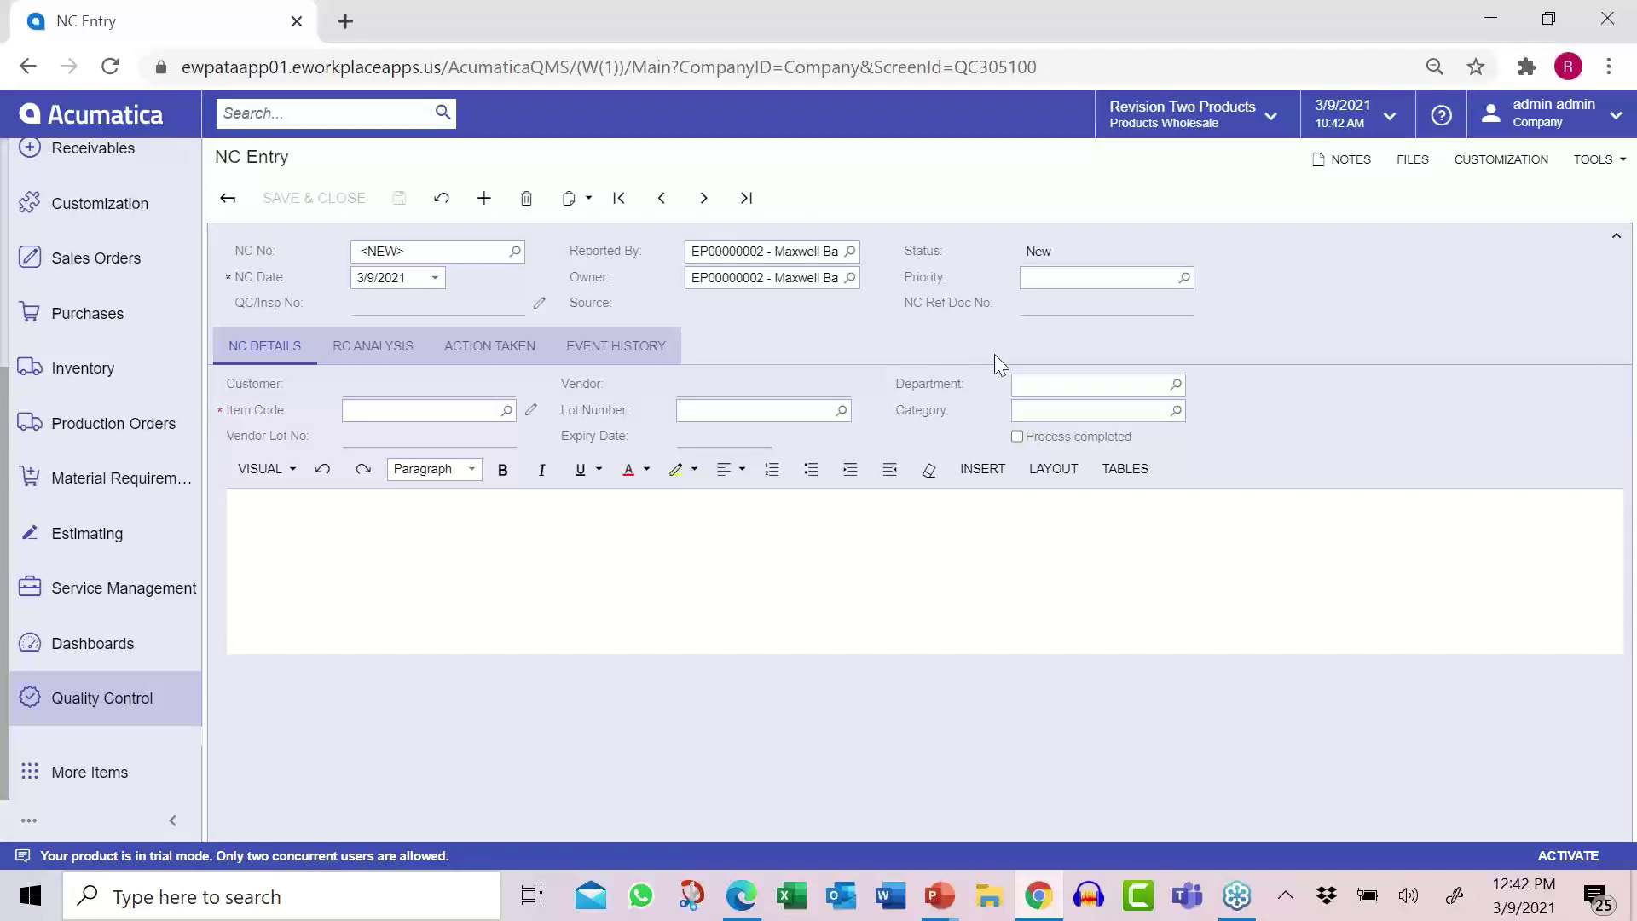
pyautogui.click(1182, 280)
pyautogui.click(1084, 440)
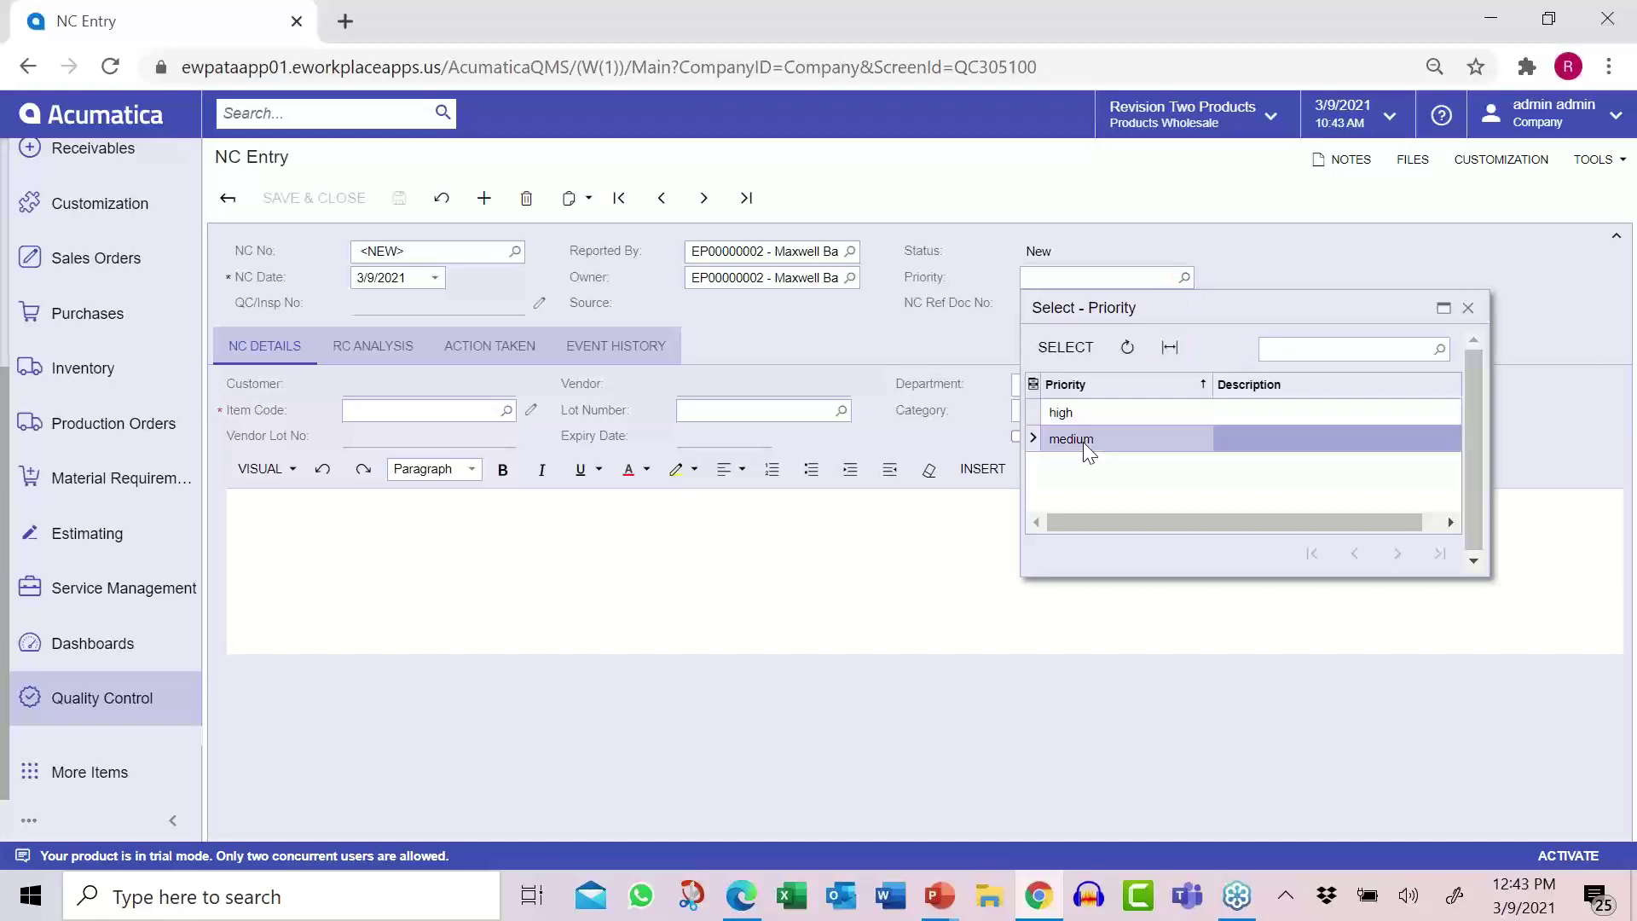
pyautogui.doubleClick(1083, 441)
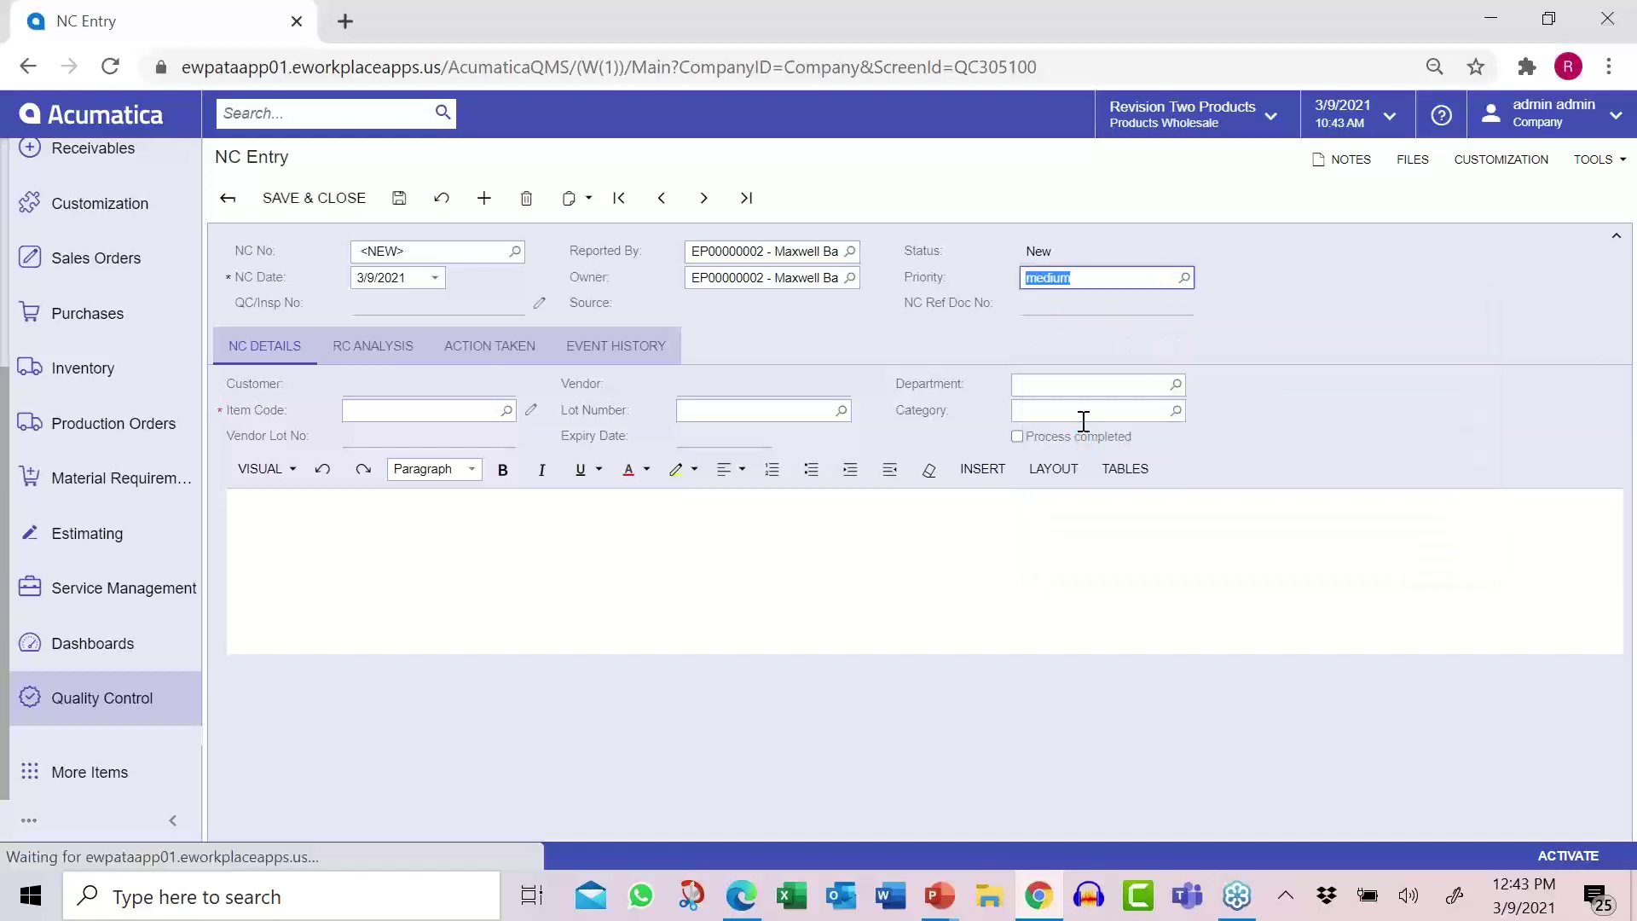
# - Set the nonconformance's item code to SHELL-02 and its lot number to LREX000001, stored at WHOLESALE location R1S2
pyautogui.click(504, 410)
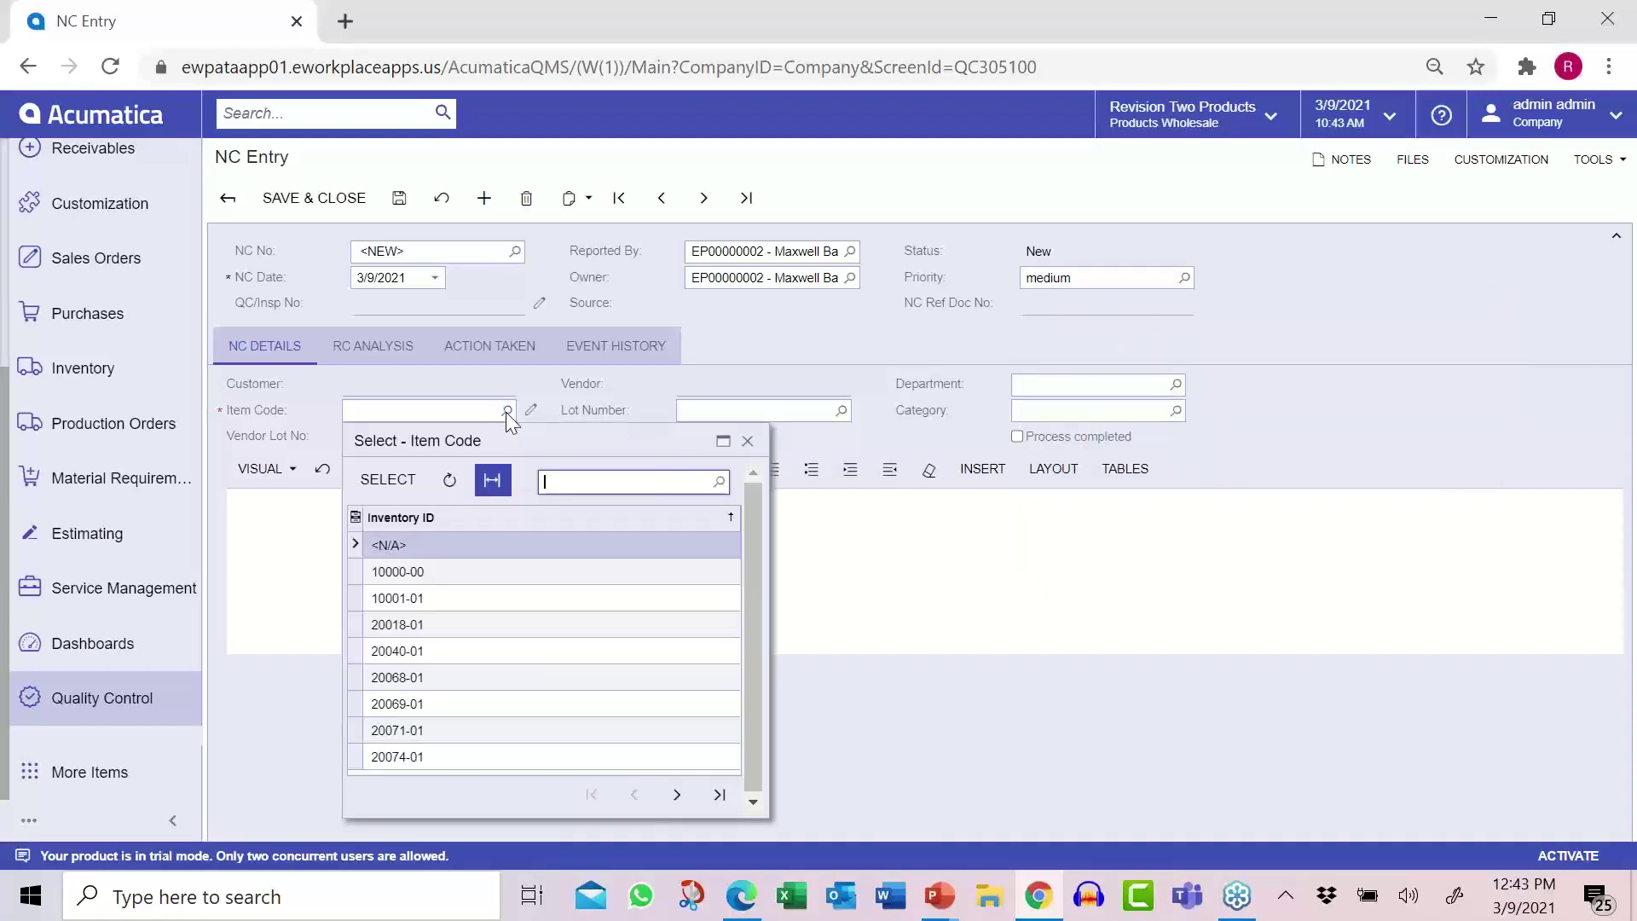
pyautogui.click(386, 406)
pyautogui.write('shell')
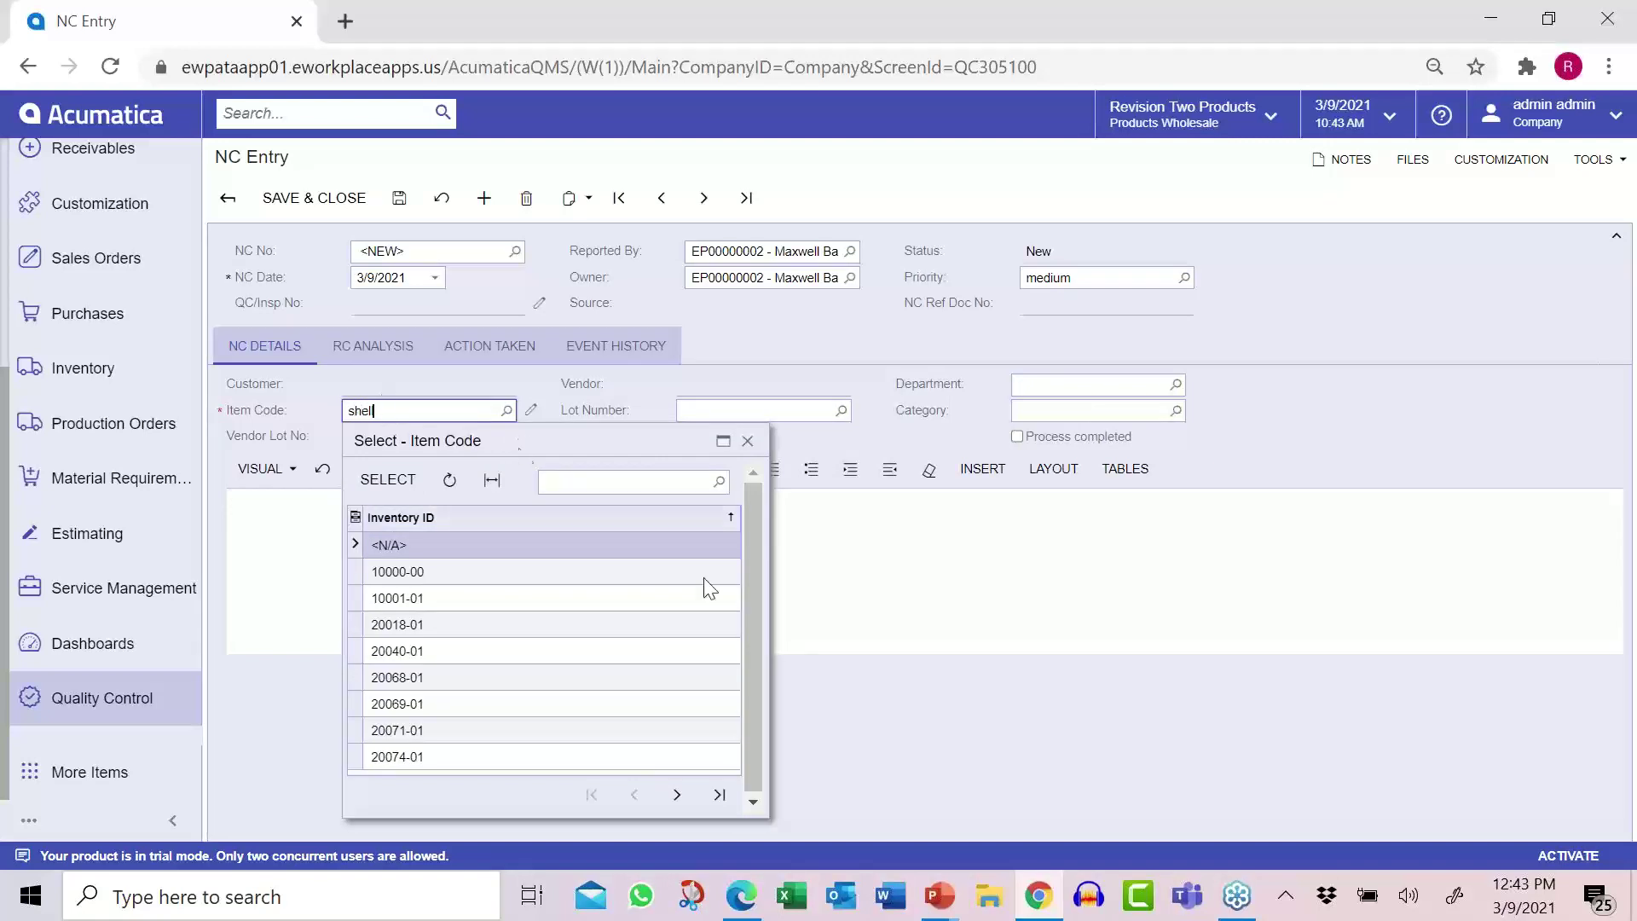
pyautogui.click(748, 441)
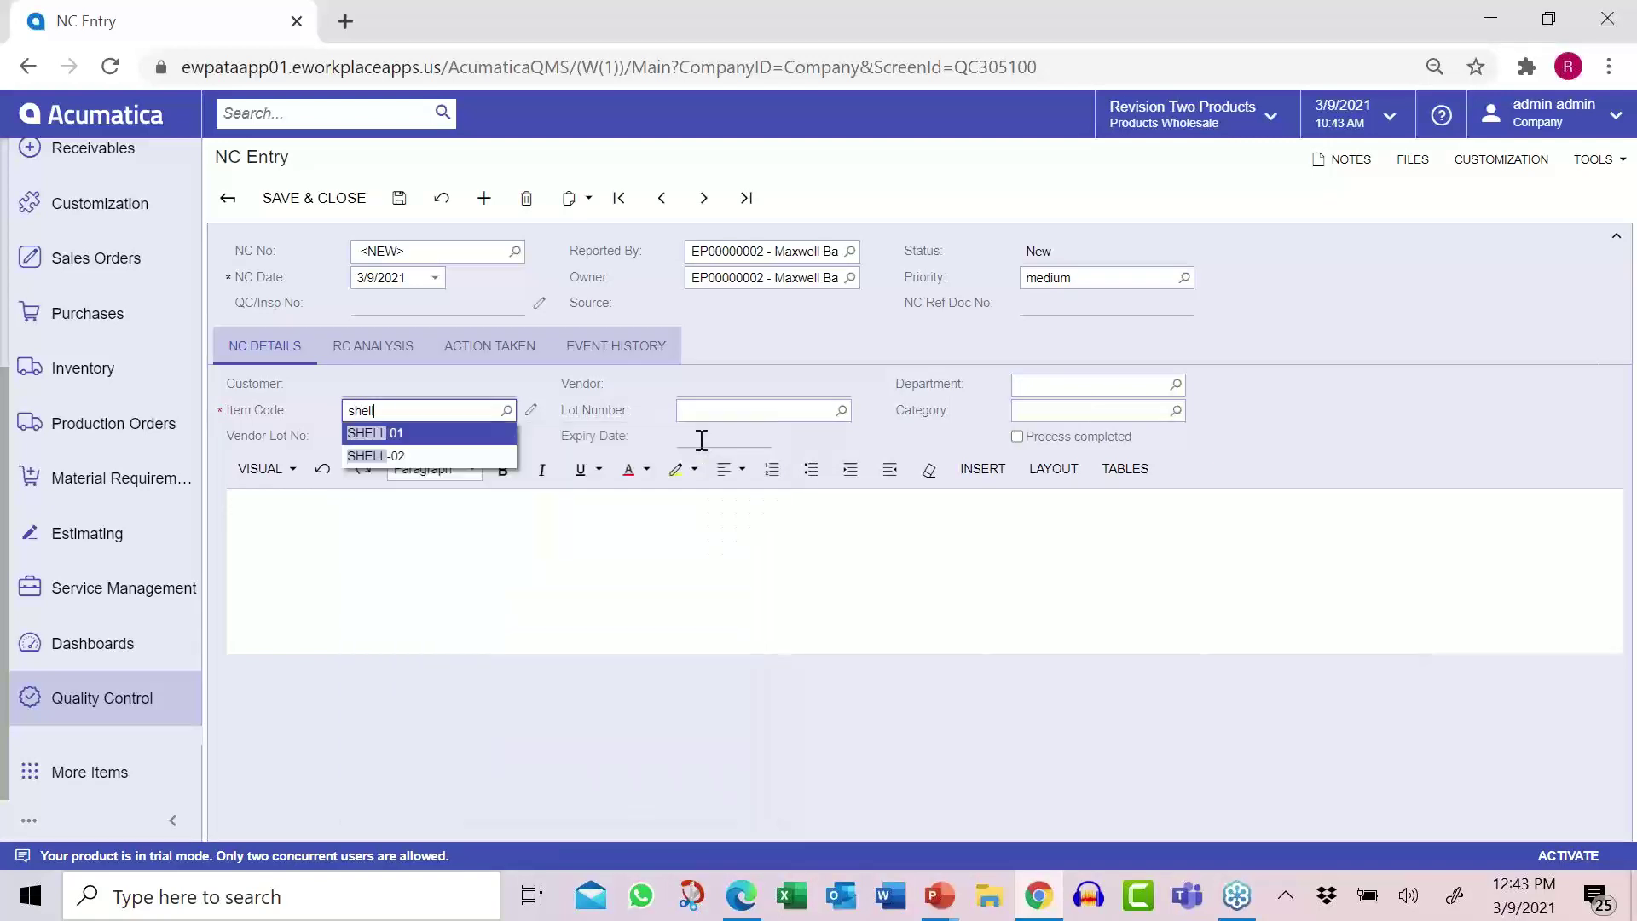
pyautogui.click(420, 452)
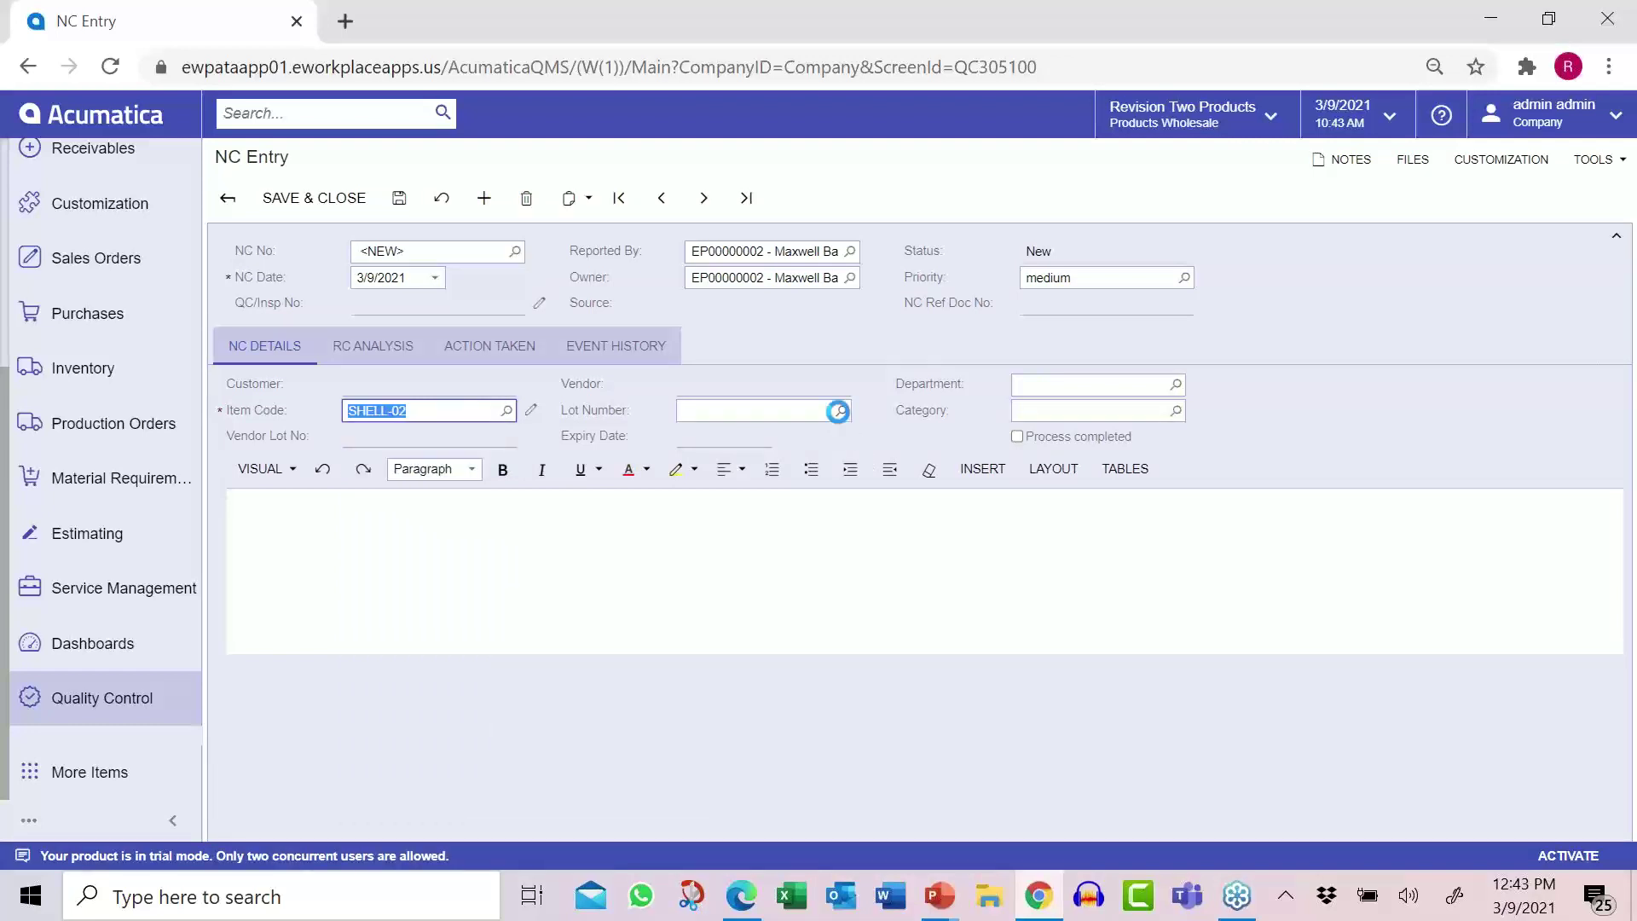
pyautogui.click(841, 411)
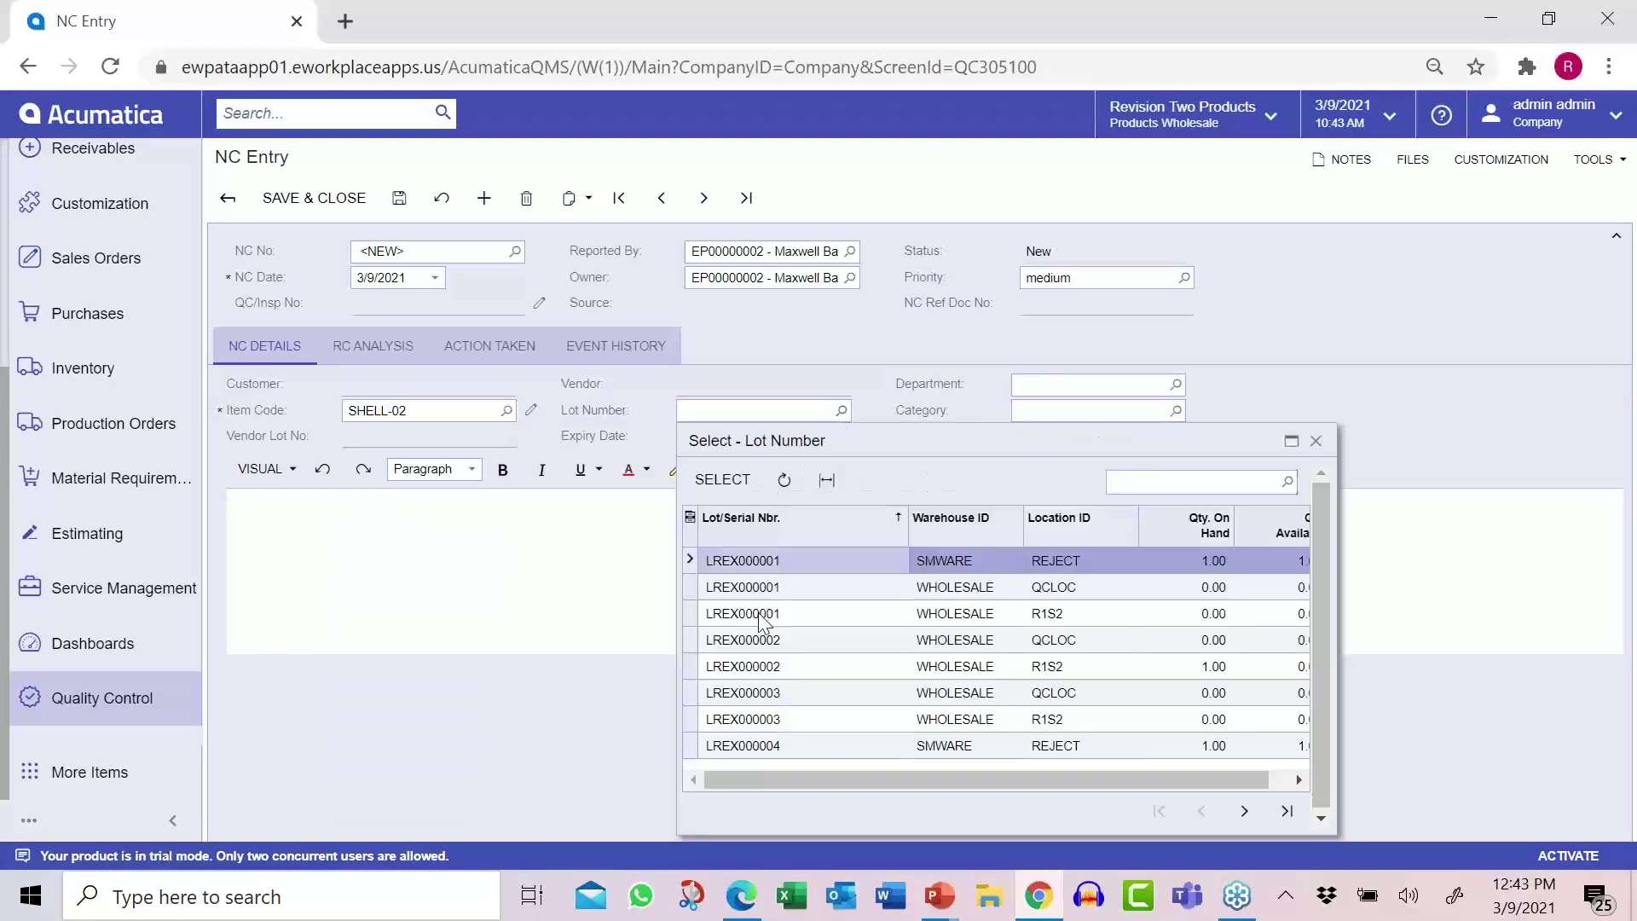
pyautogui.doubleClick(767, 612)
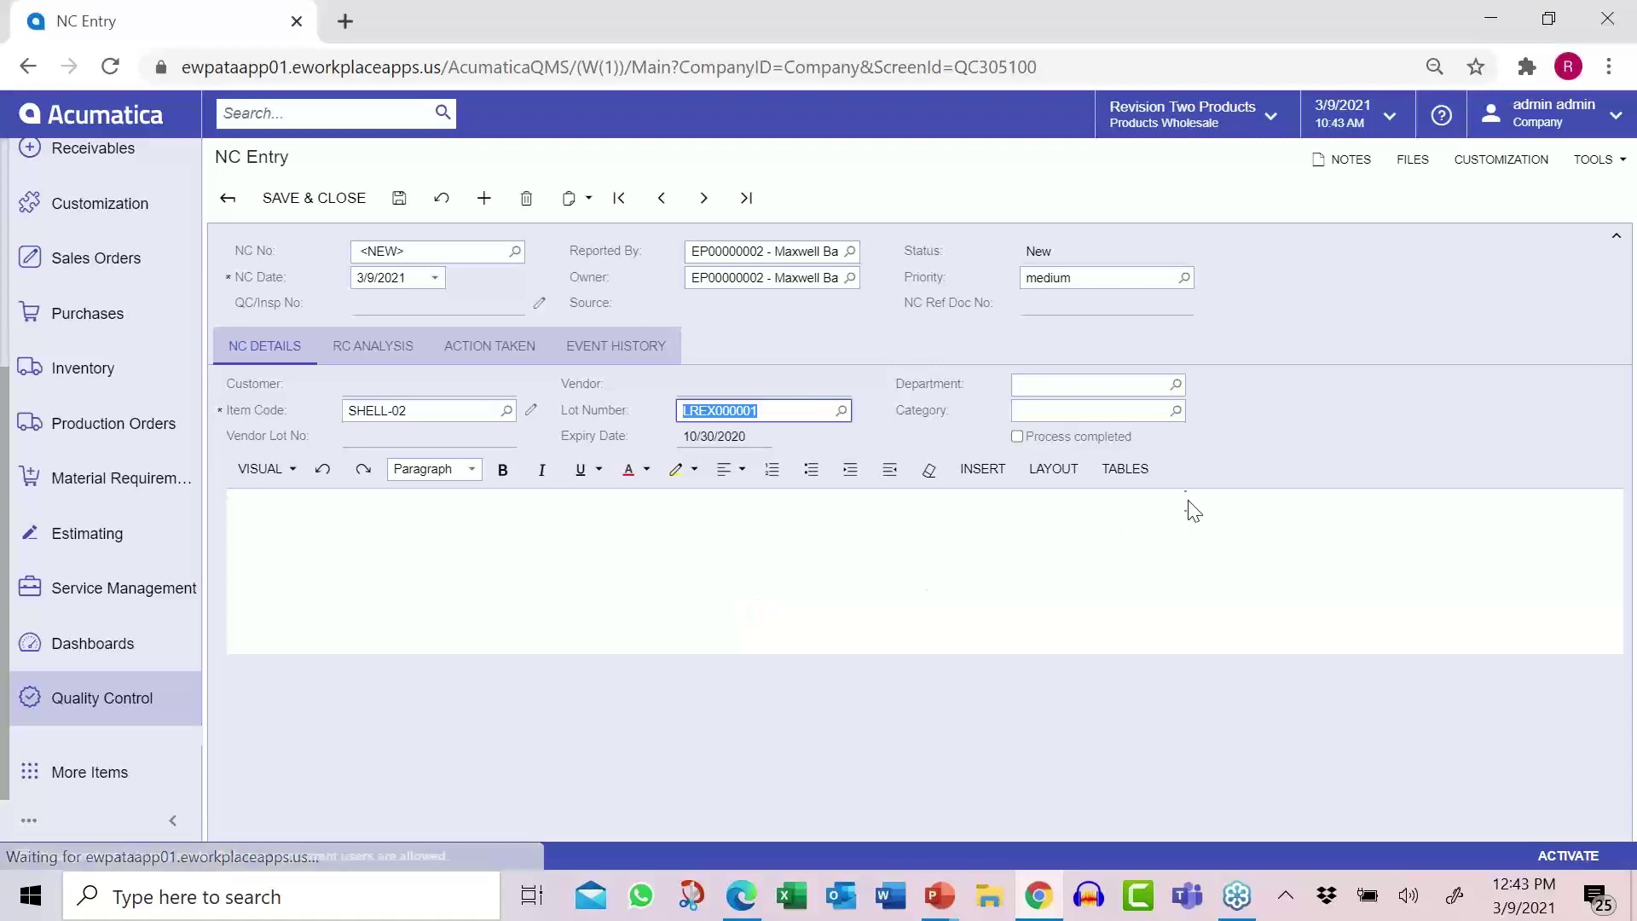
# - Assign the nonconformance to the Finance department and the Health Act category
pyautogui.click(1177, 385)
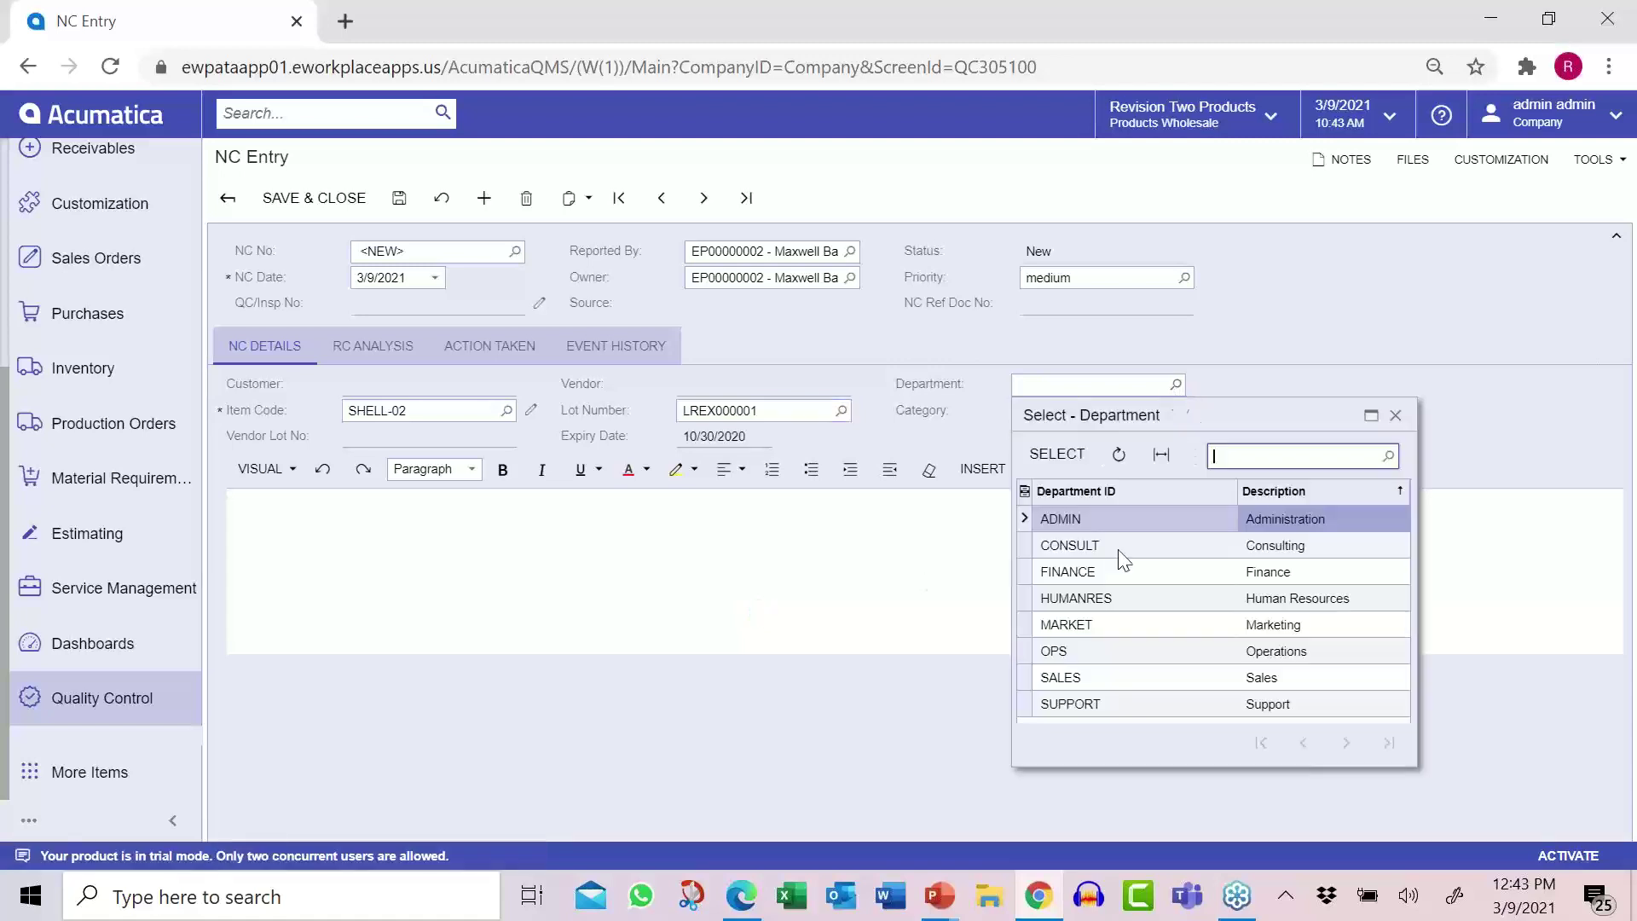
pyautogui.doubleClick(1107, 568)
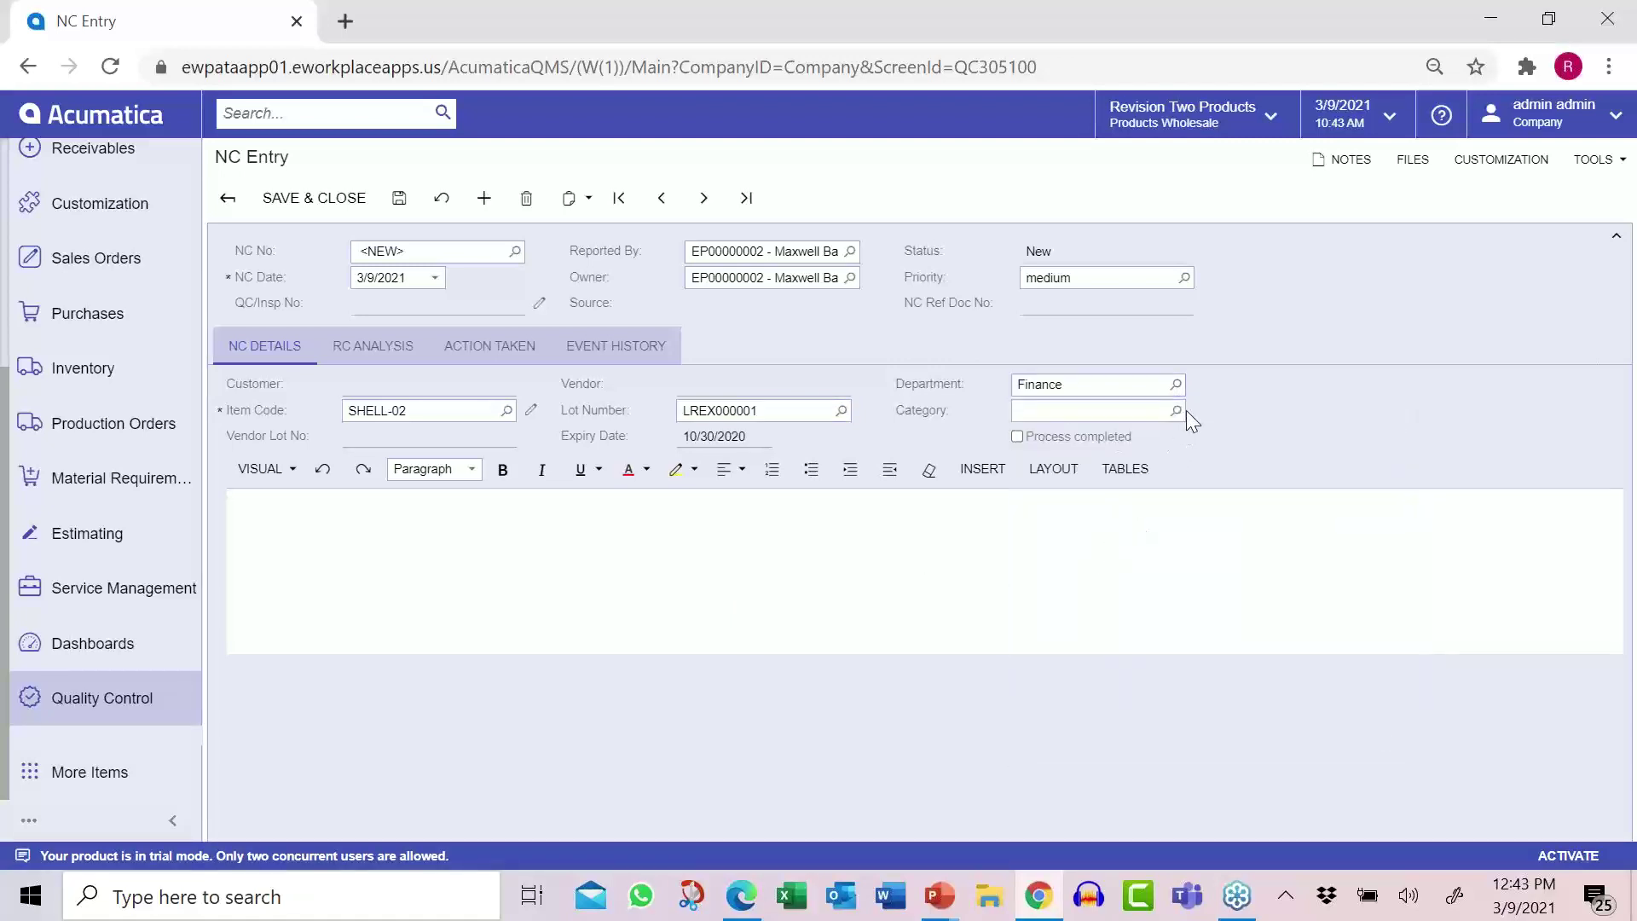
pyautogui.click(1175, 410)
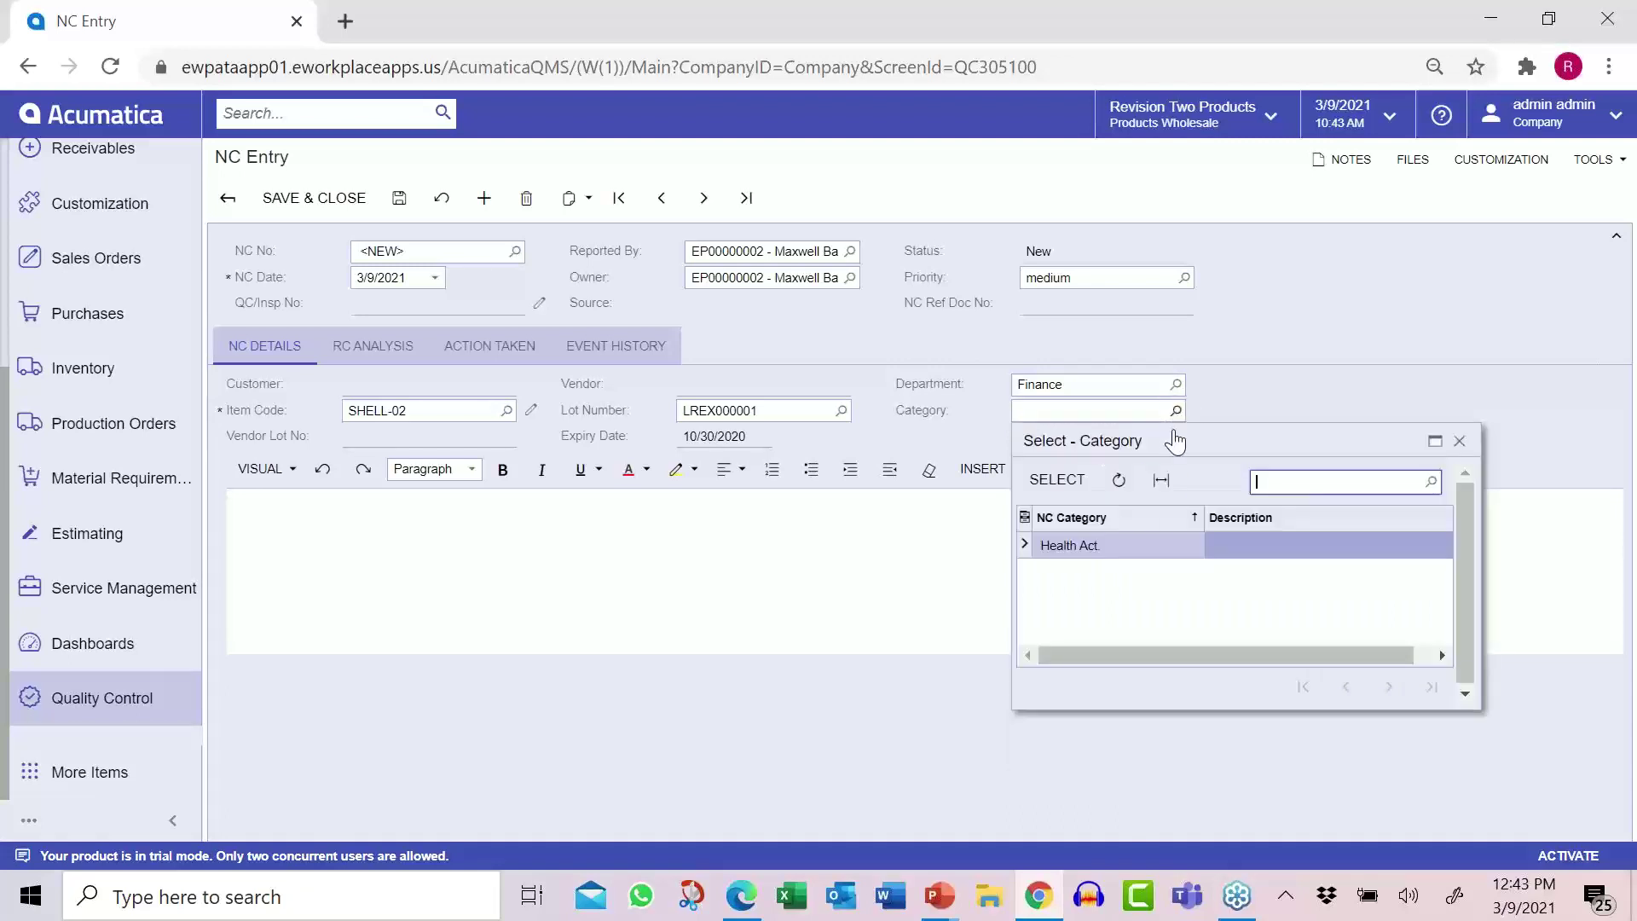
pyautogui.doubleClick(1098, 540)
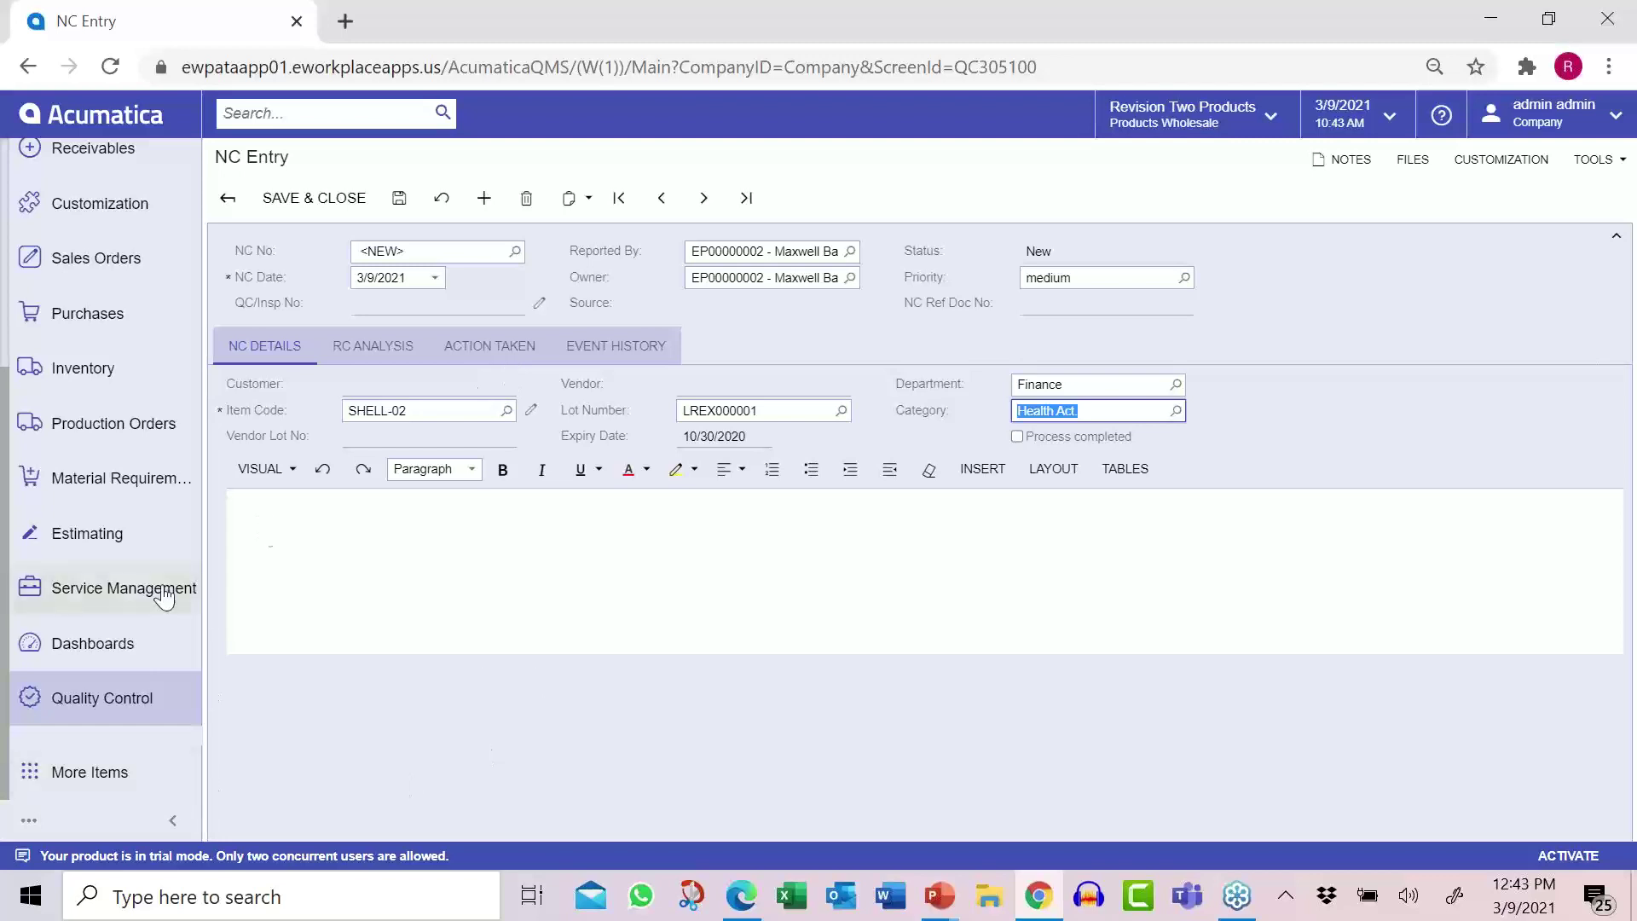
# - Discard the unsaved nonconformance, start a new CAPA transaction and set its priority to medium
pyautogui.click(73, 701)
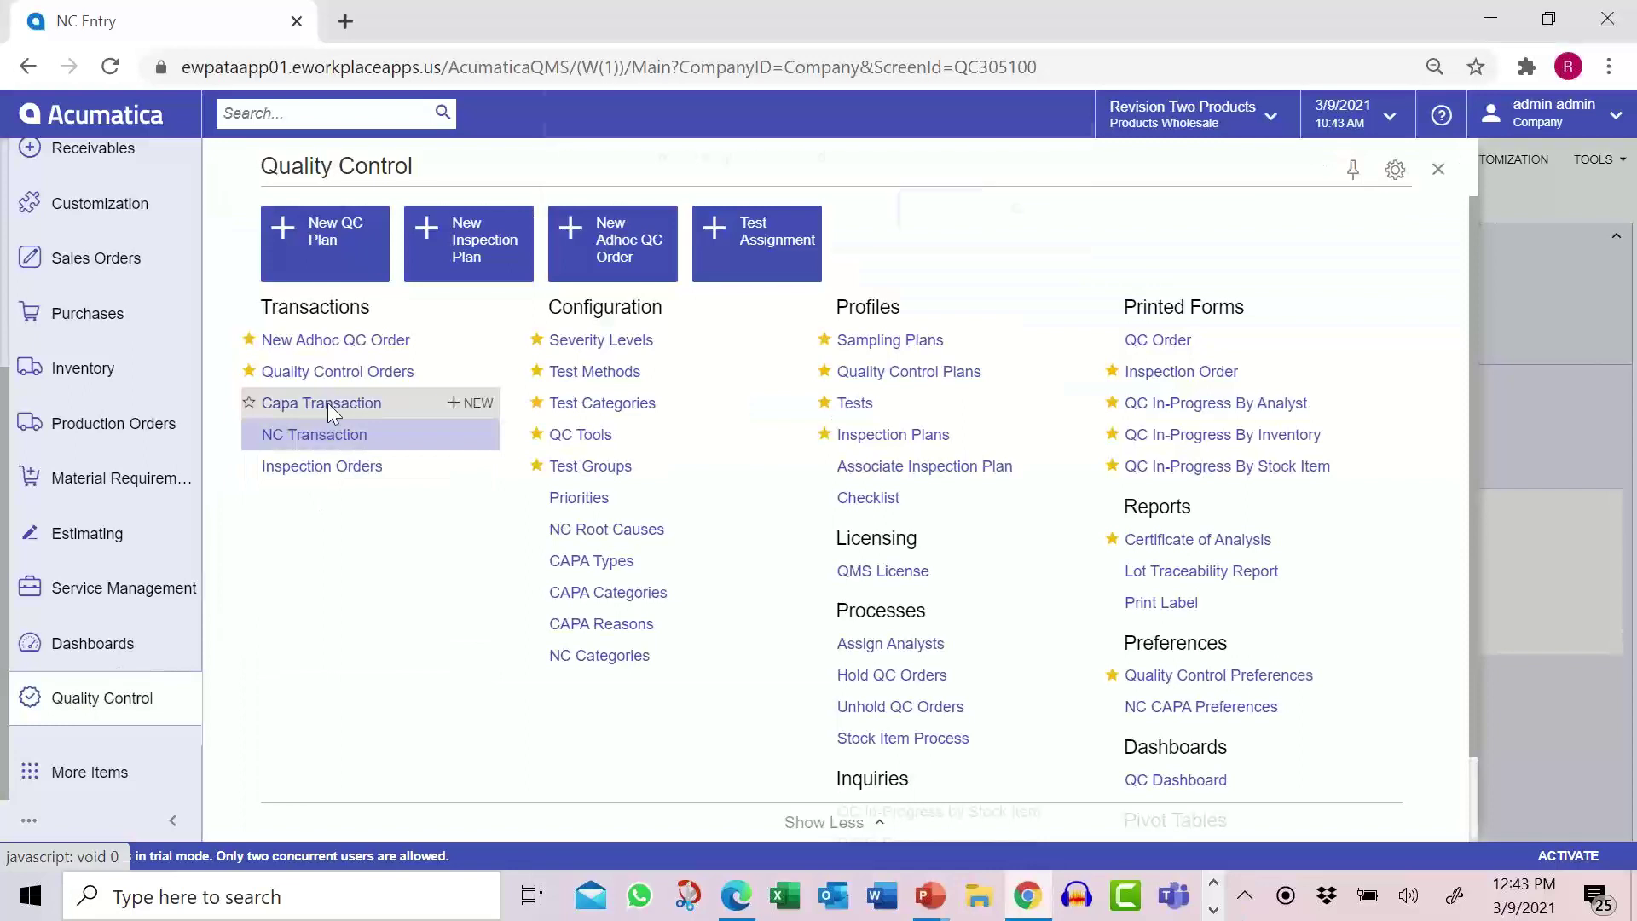
pyautogui.click(328, 404)
pyautogui.click(941, 211)
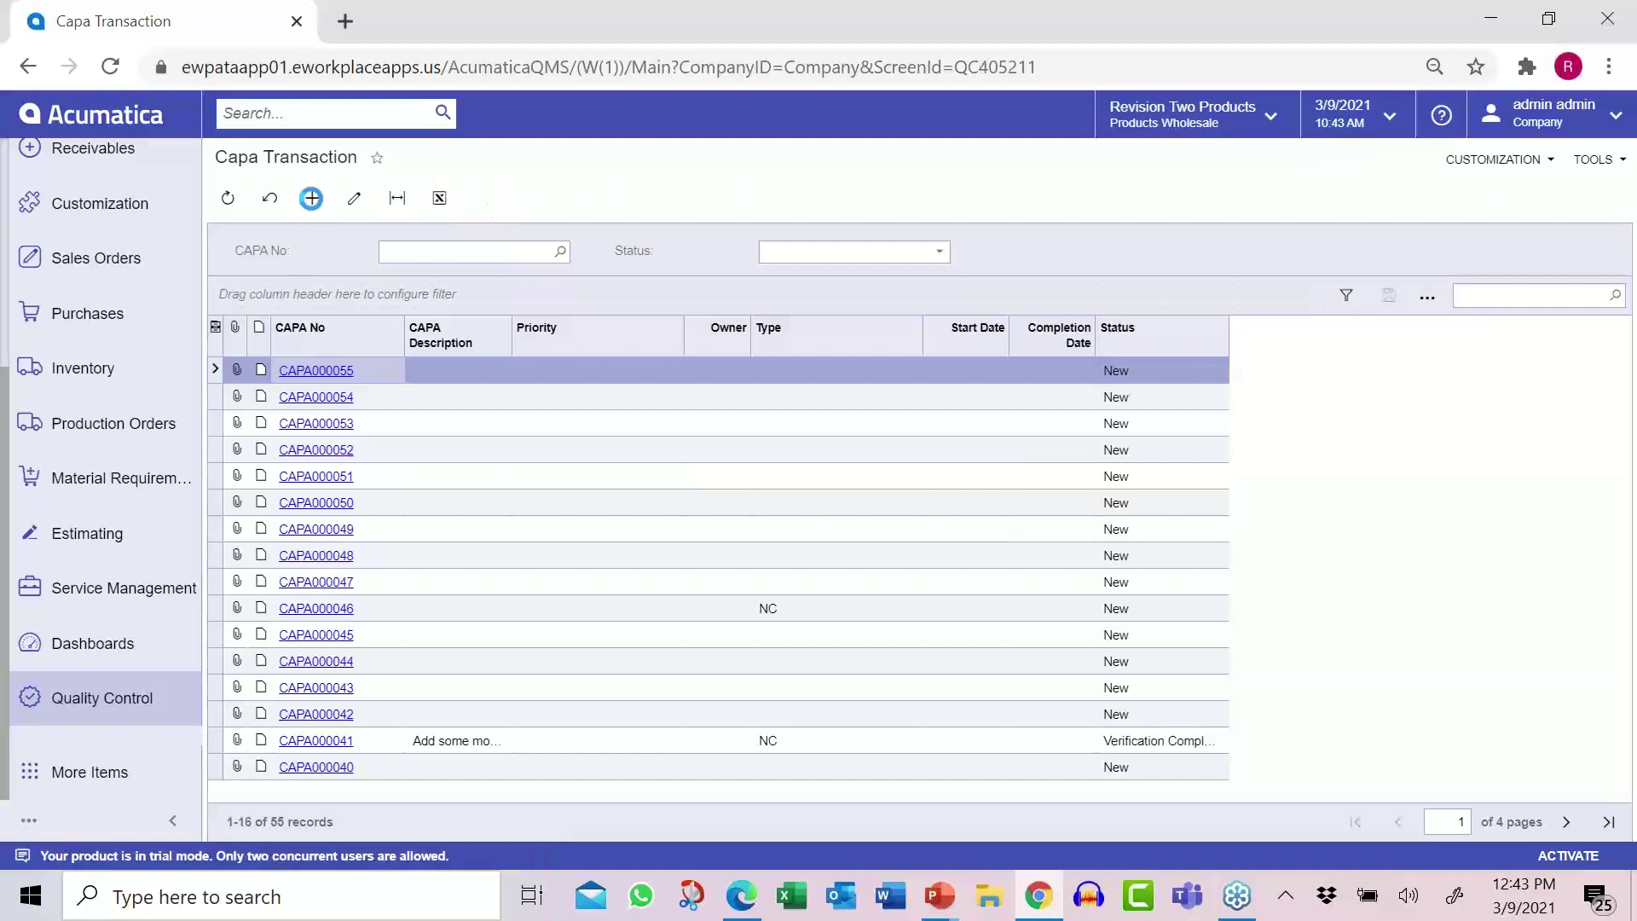
pyautogui.click(310, 201)
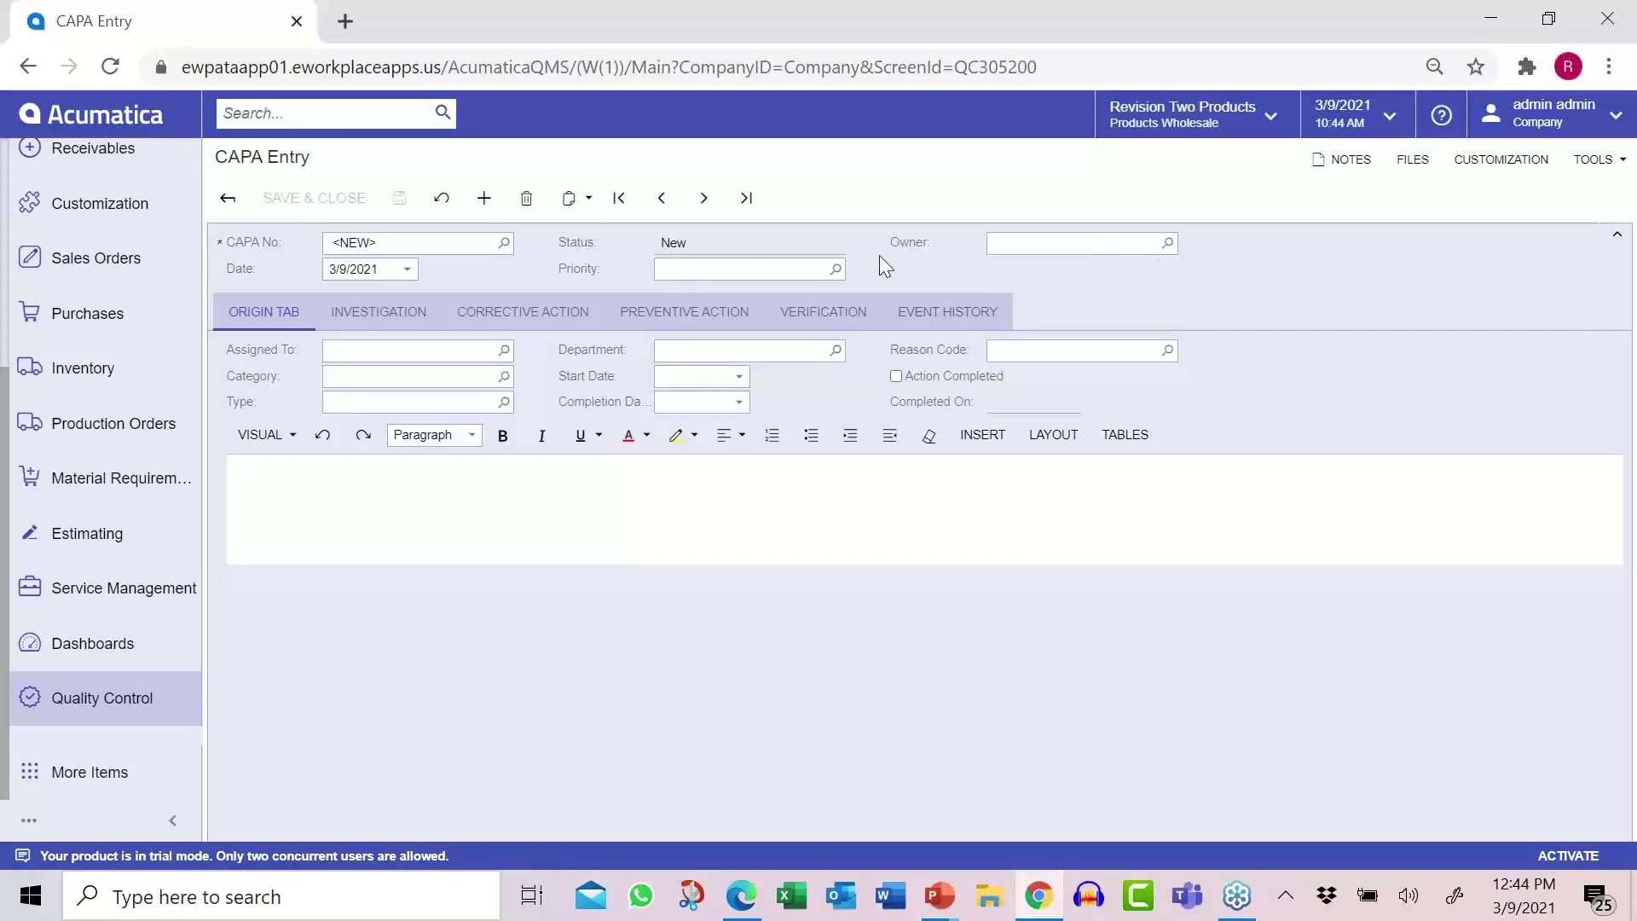
pyautogui.click(836, 269)
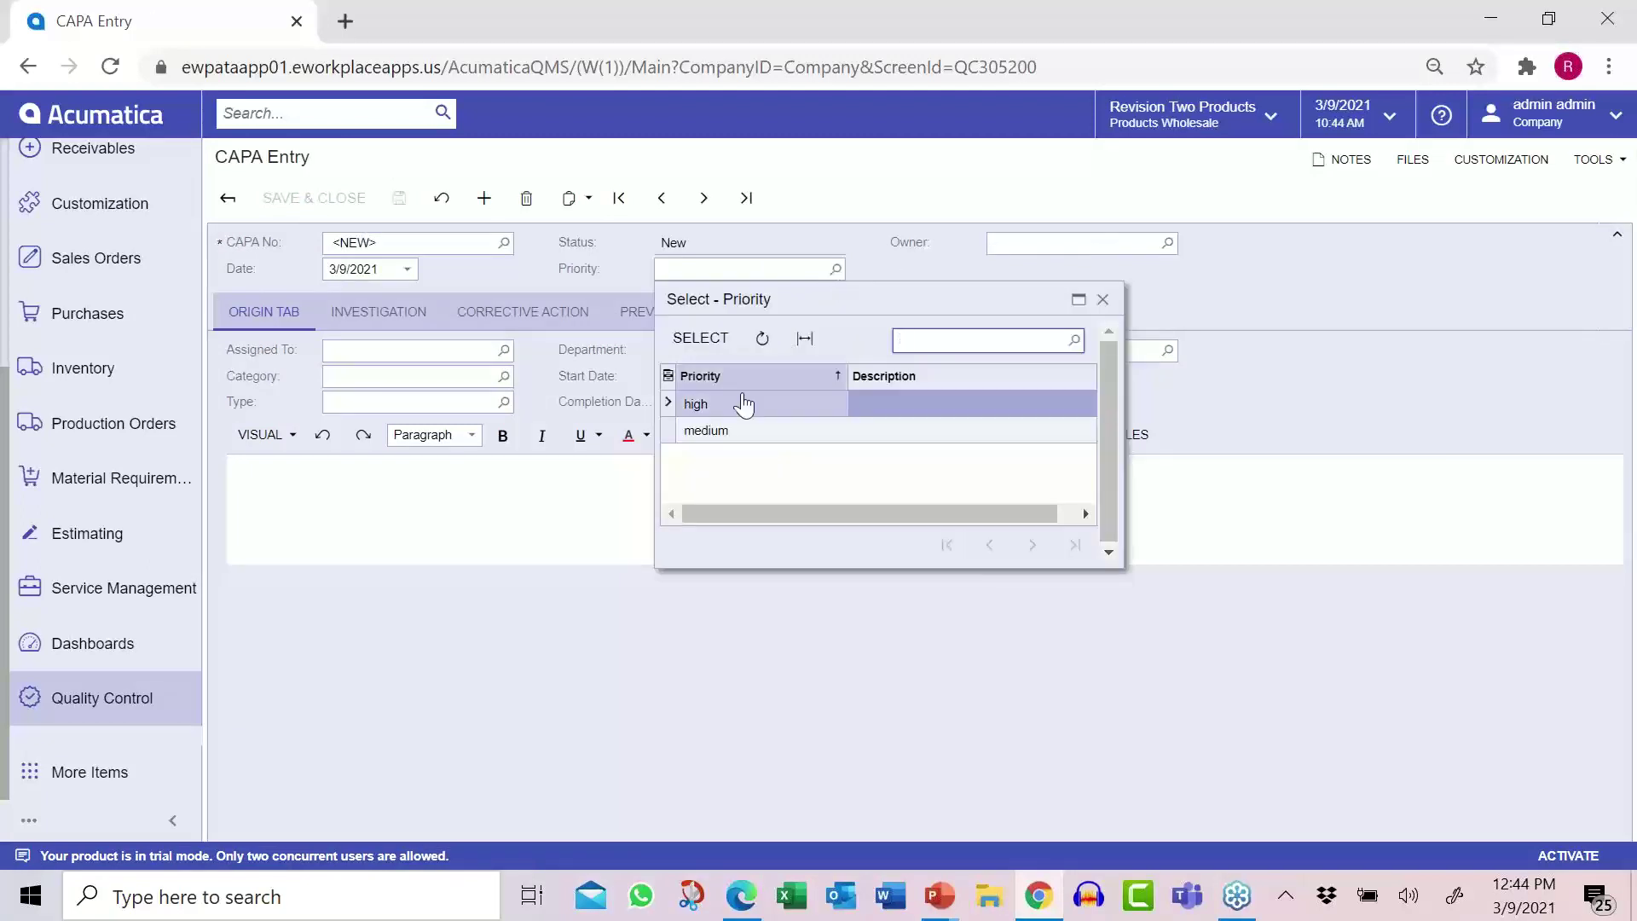
pyautogui.click(725, 433)
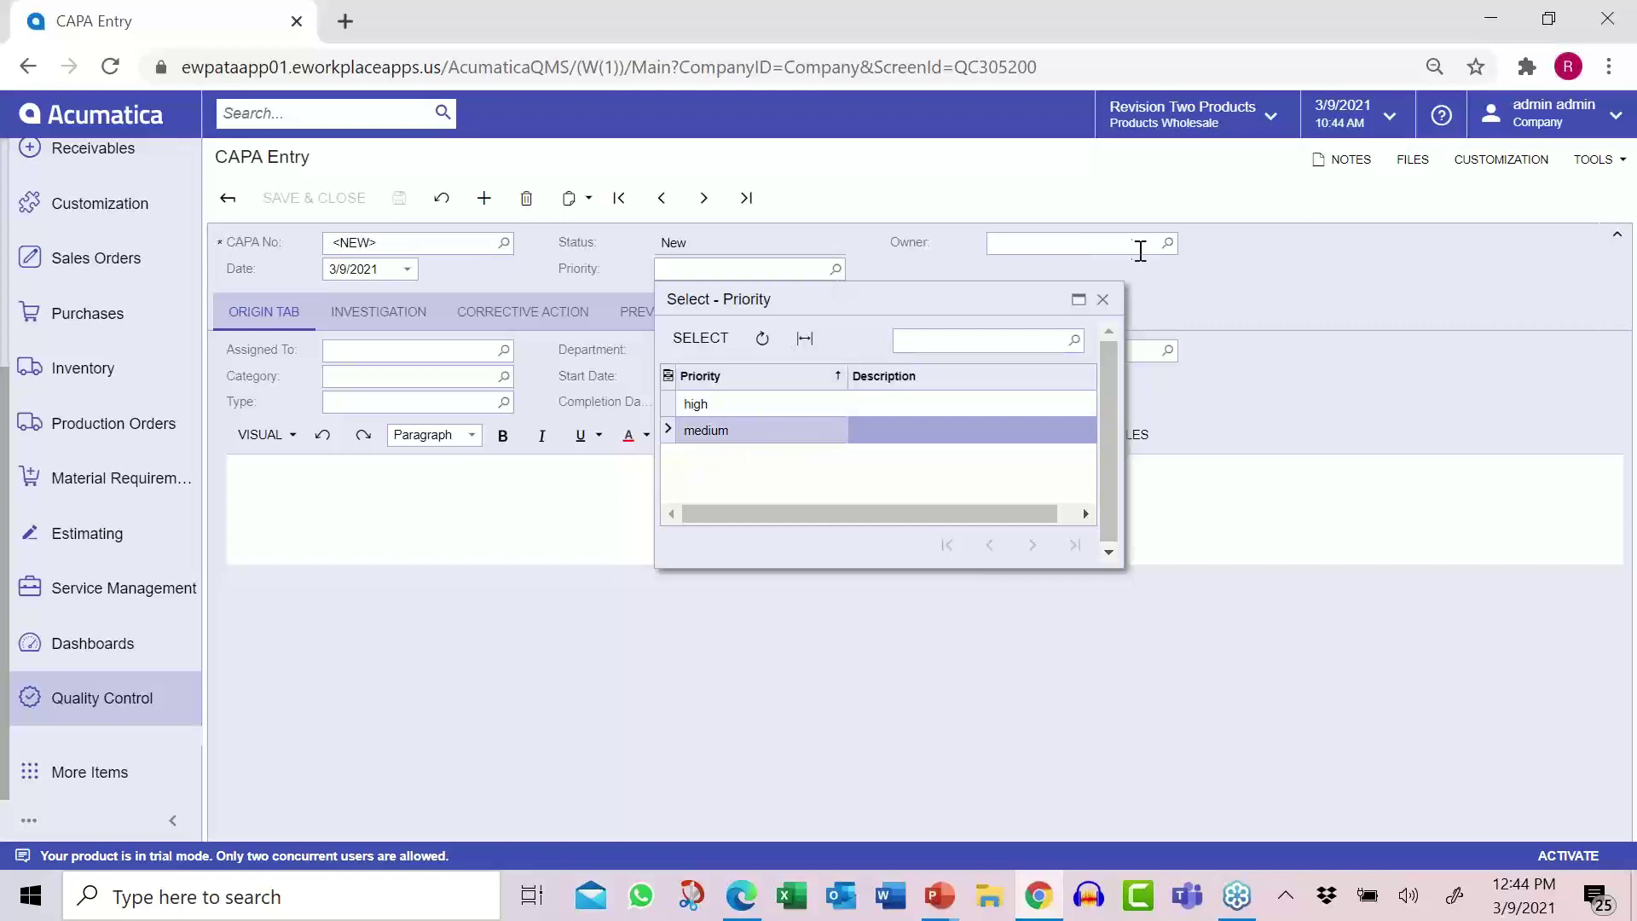
pyautogui.click(699, 337)
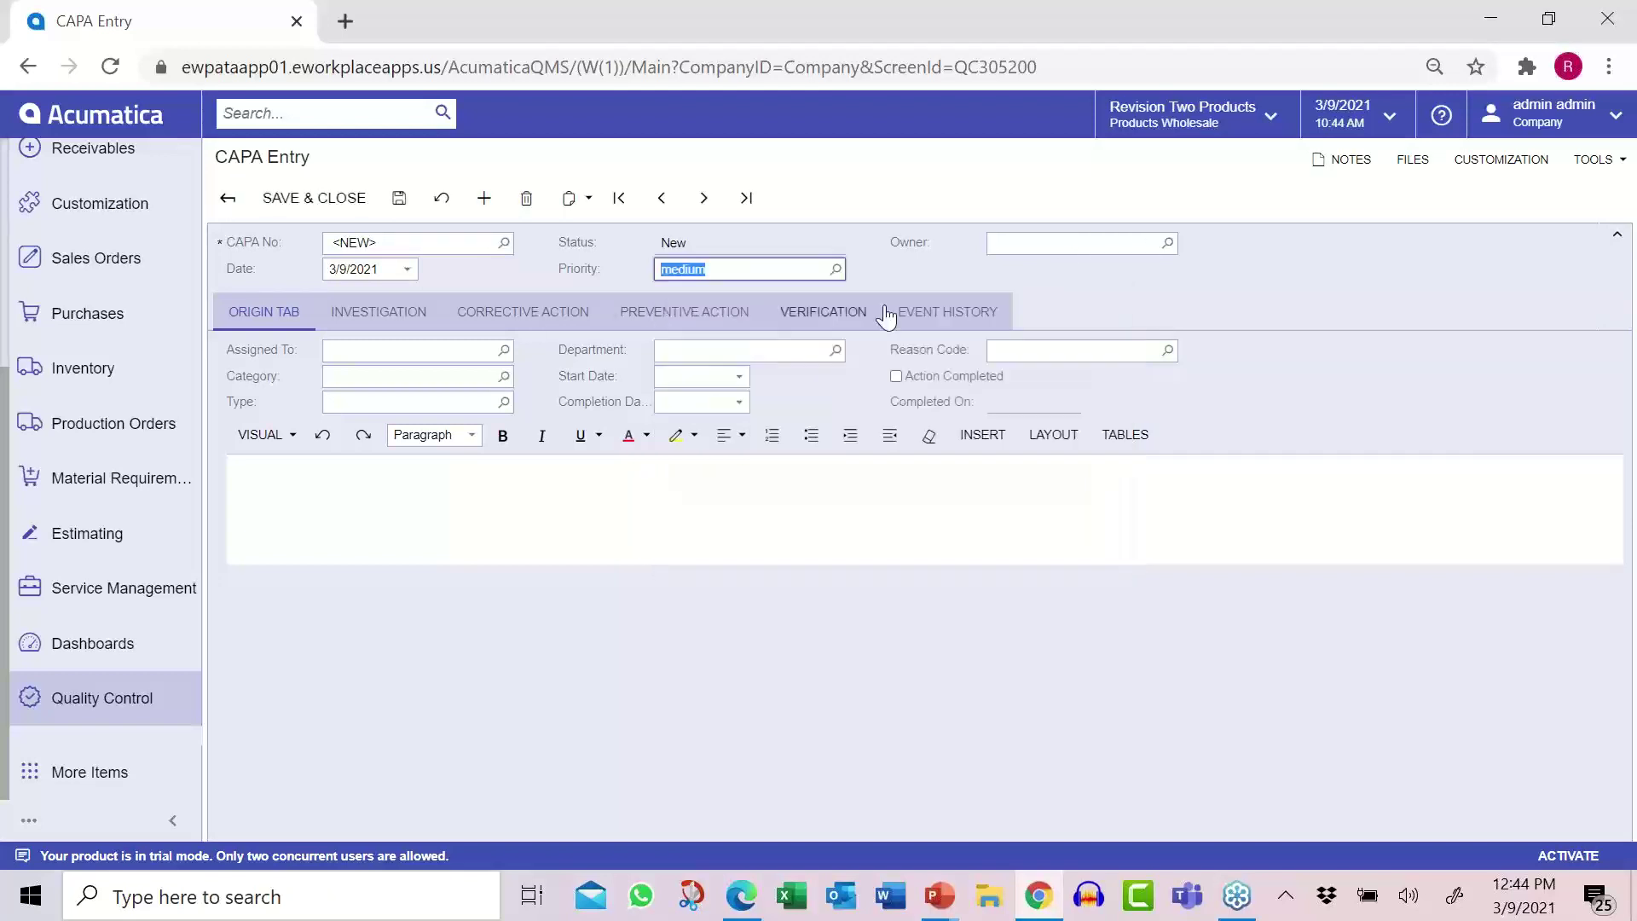
# - Choose the third listed employee as both the CAPA's owner and the person it is assigned to
pyautogui.click(1167, 244)
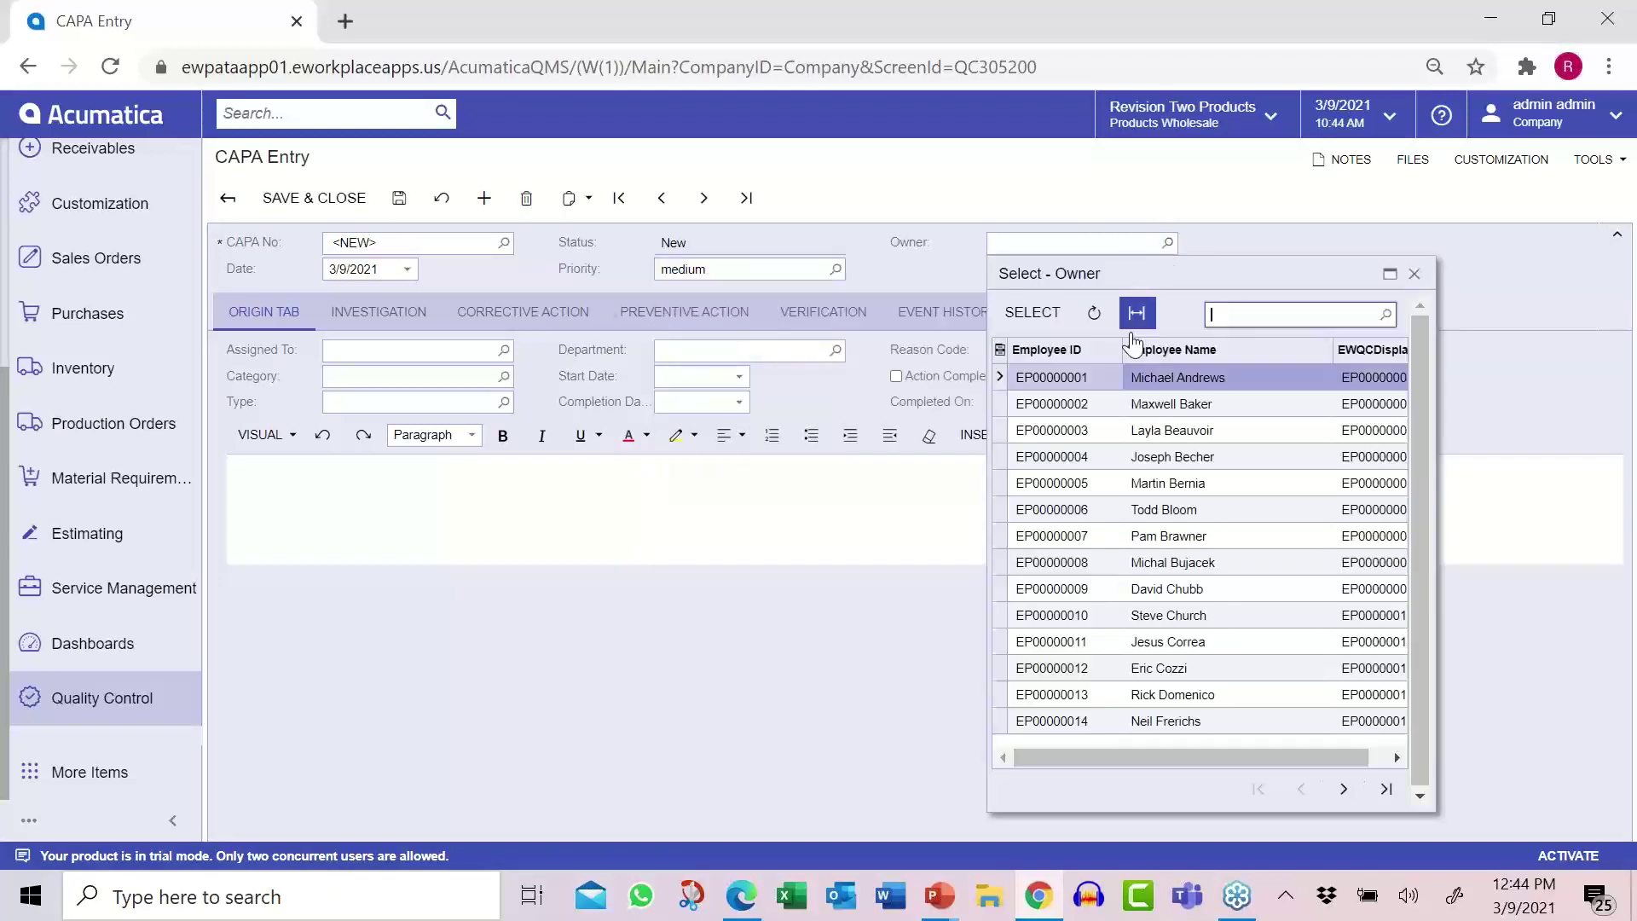
pyautogui.doubleClick(1097, 430)
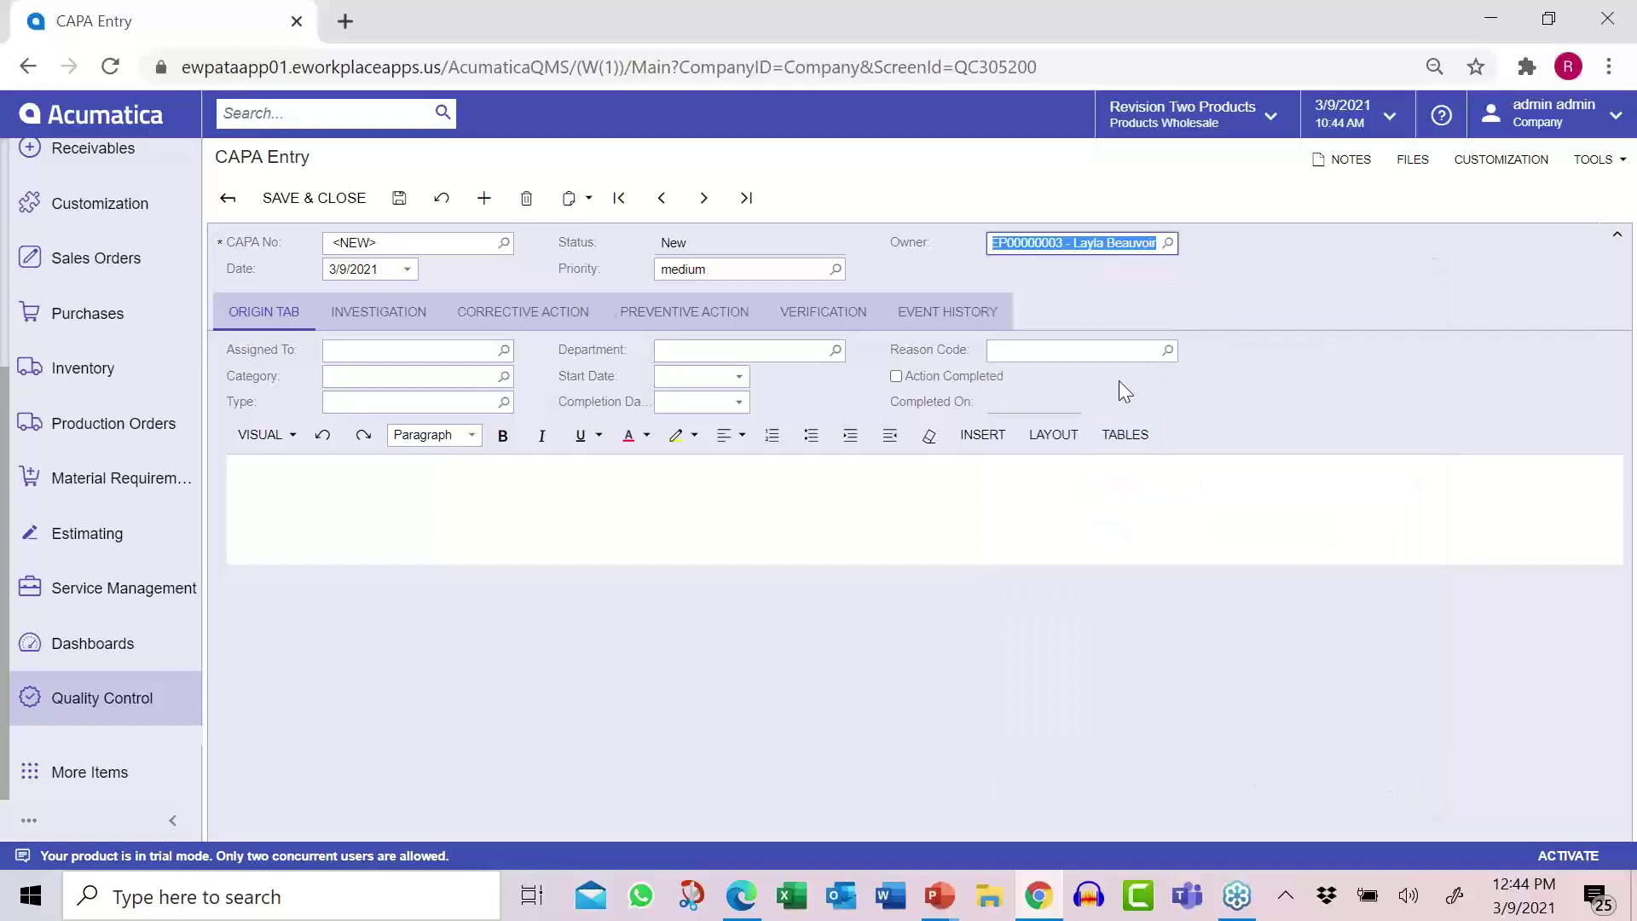
pyautogui.click(504, 351)
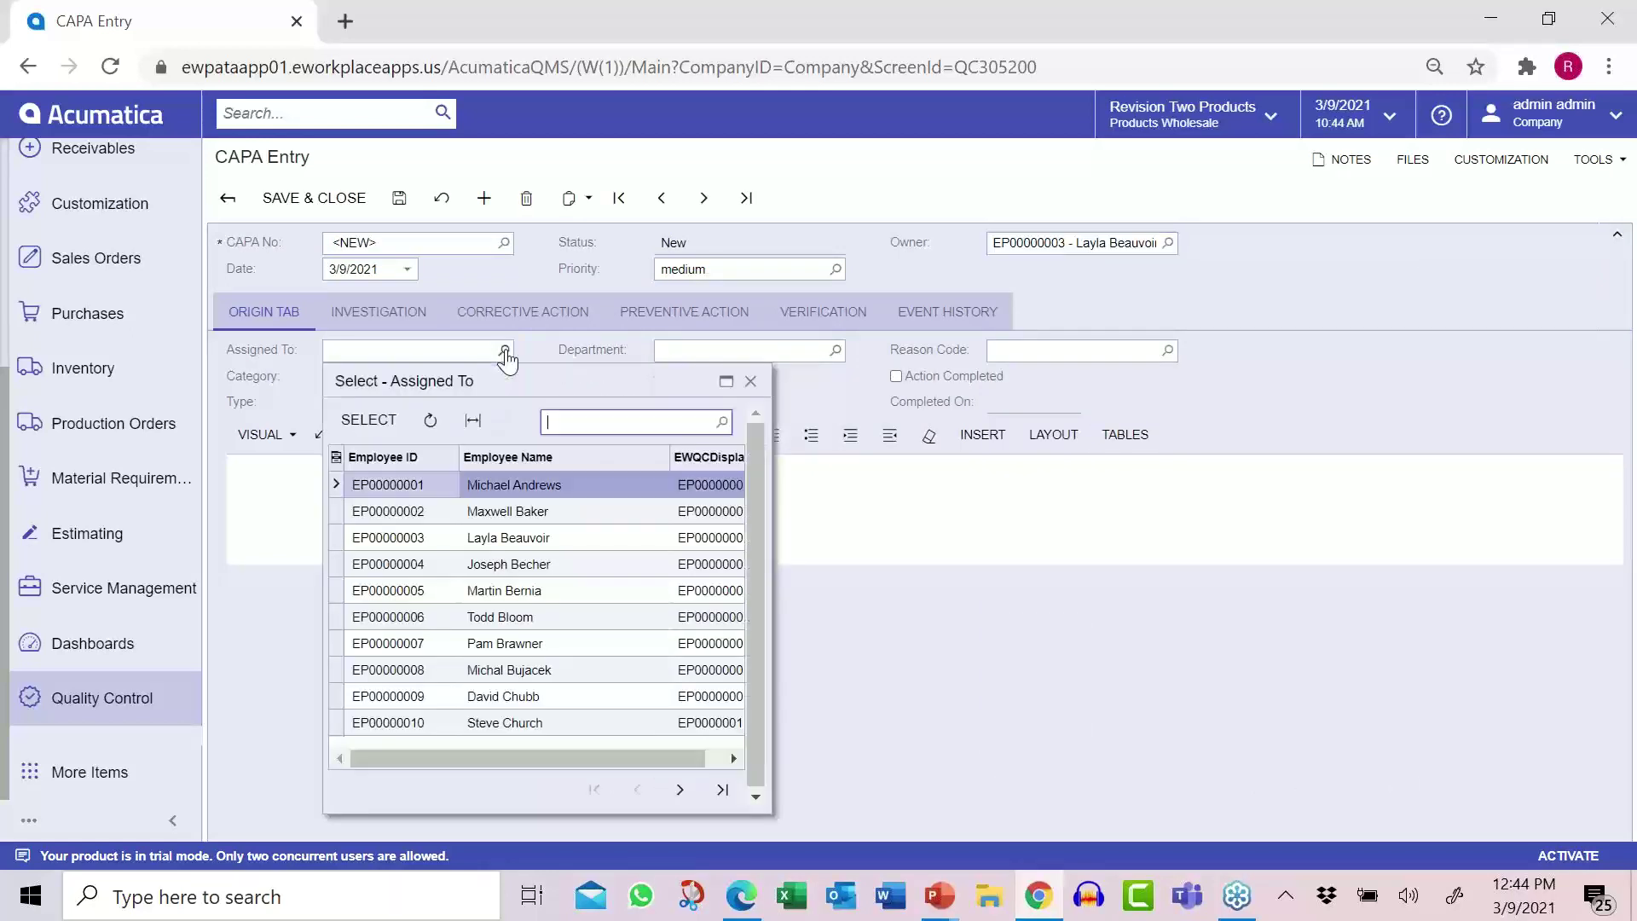
pyautogui.doubleClick(430, 539)
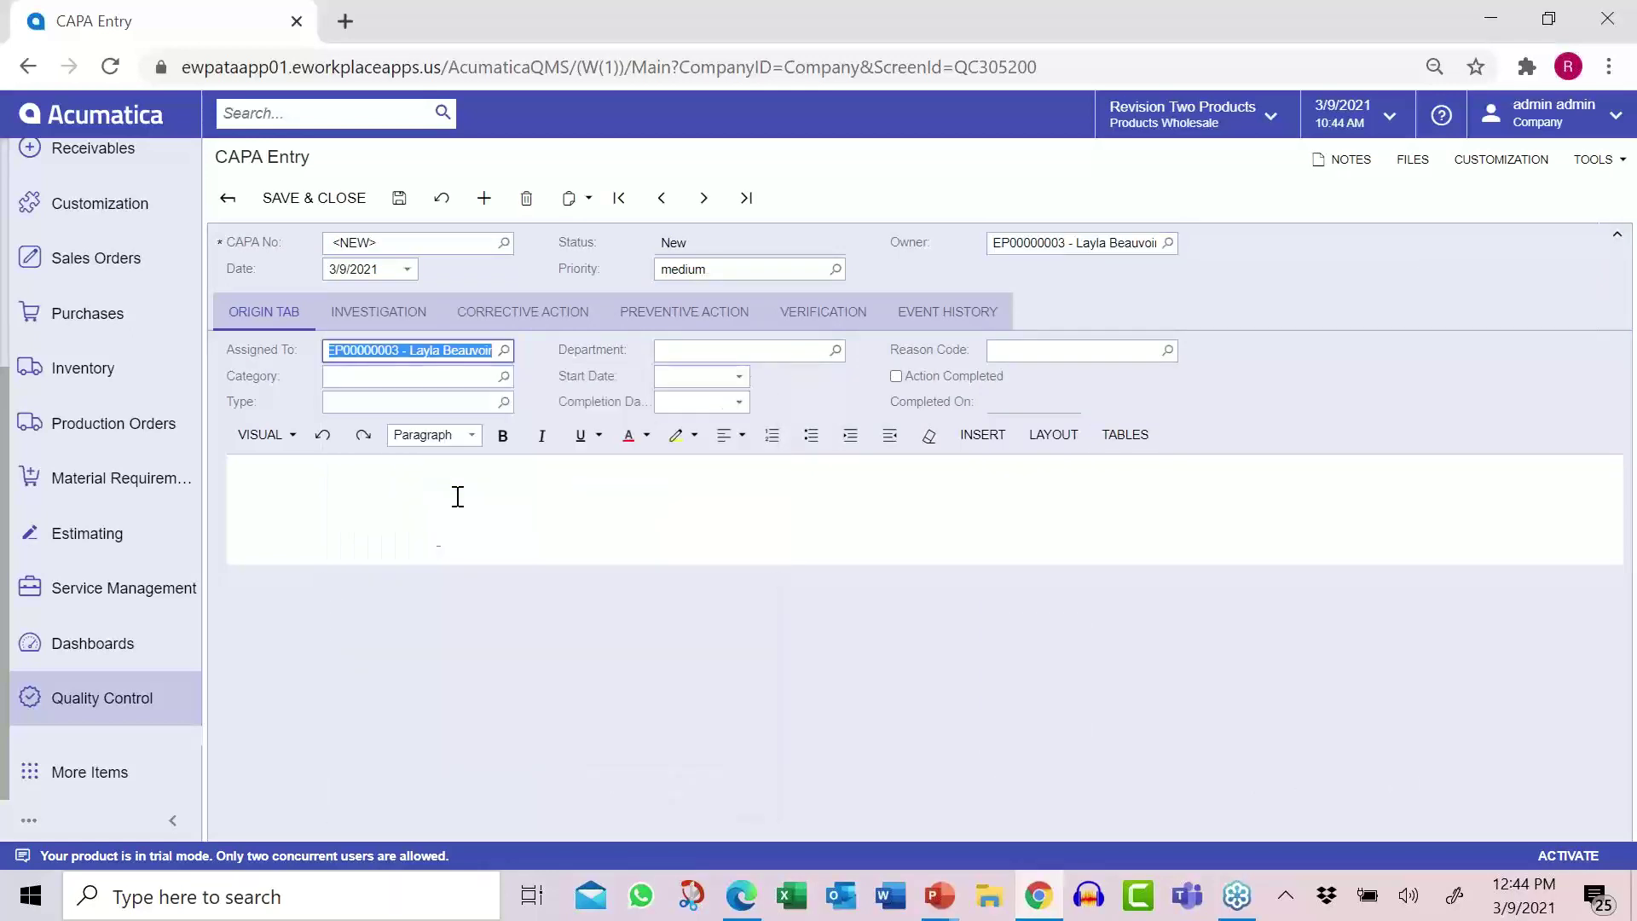
# - Set the CAPA's category to Complaint Handling and its type to Audit
pyautogui.click(505, 378)
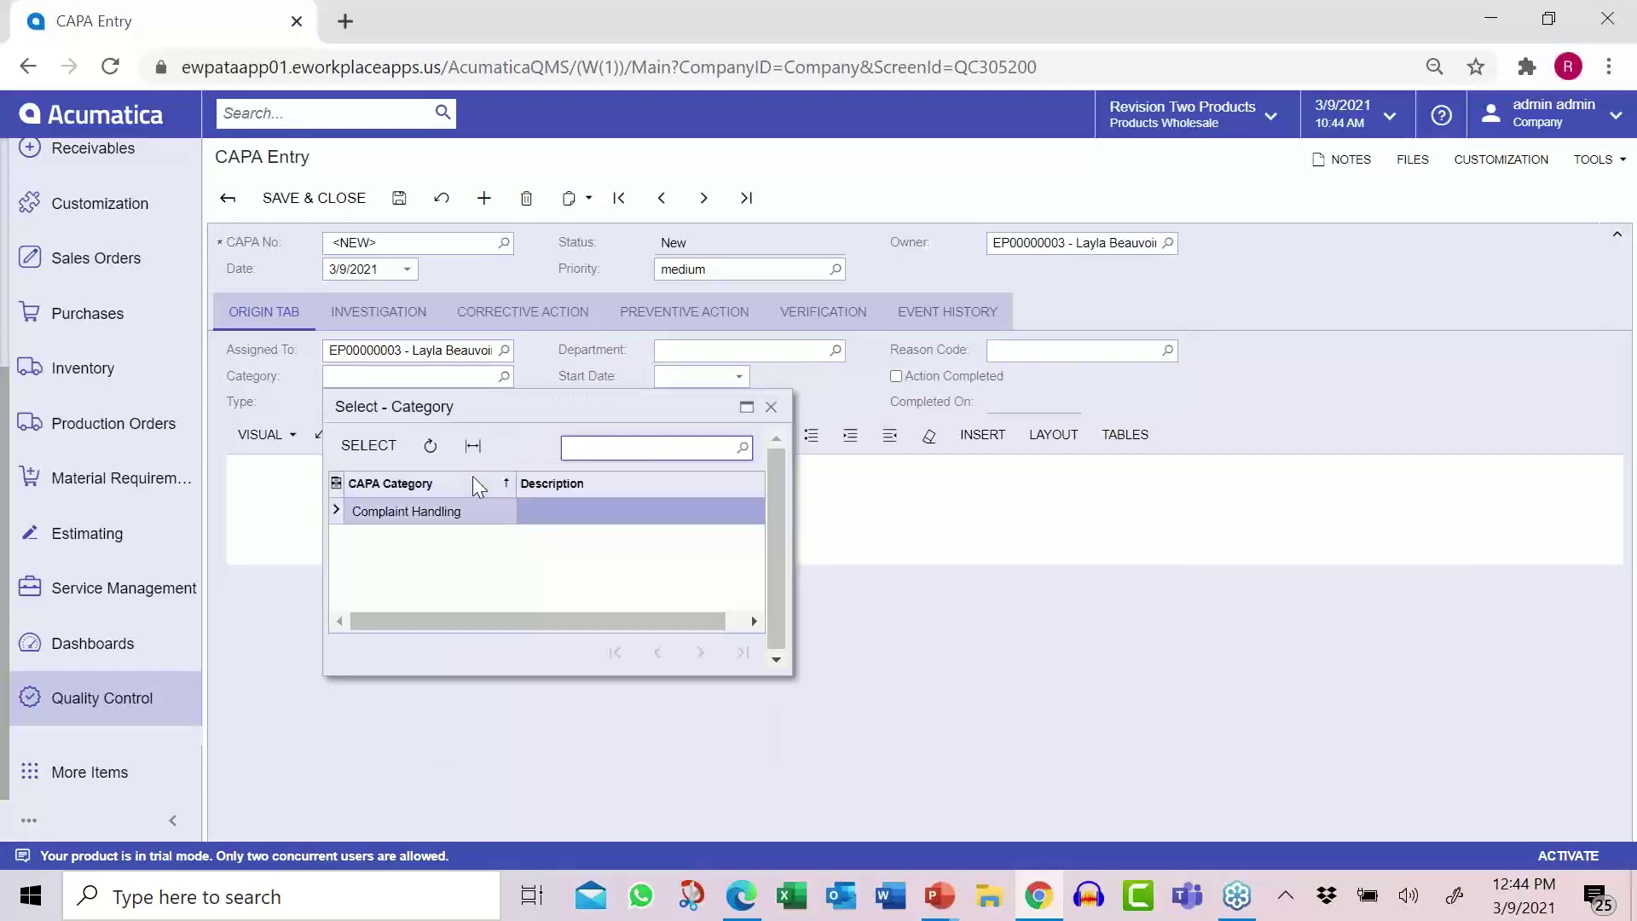
pyautogui.click(460, 510)
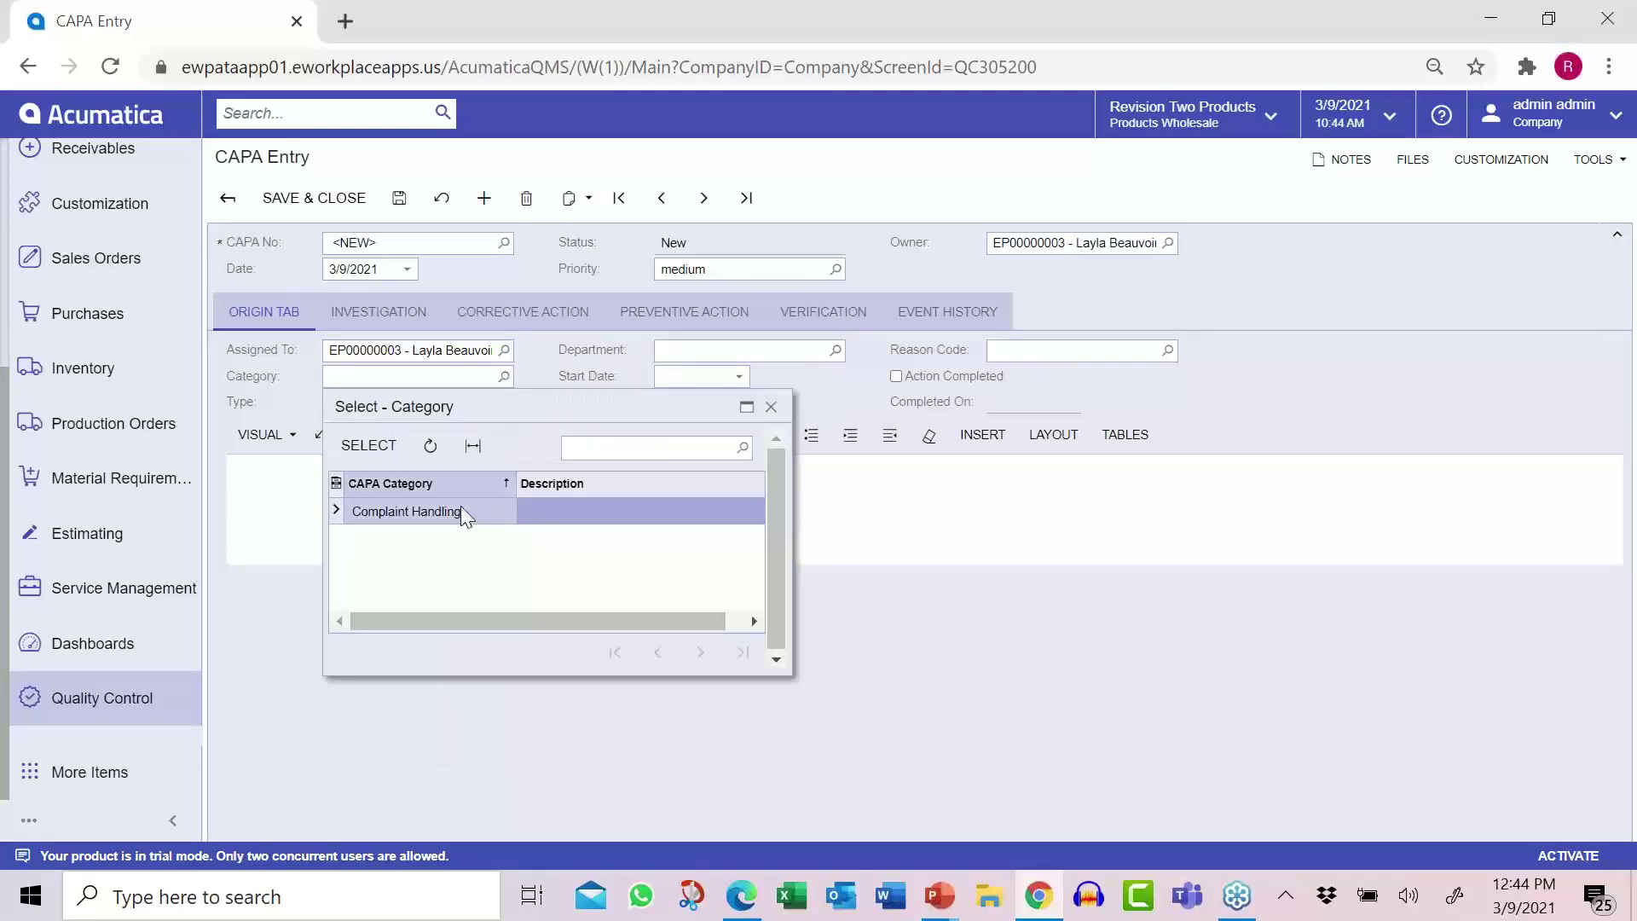
pyautogui.click(369, 445)
pyautogui.click(504, 404)
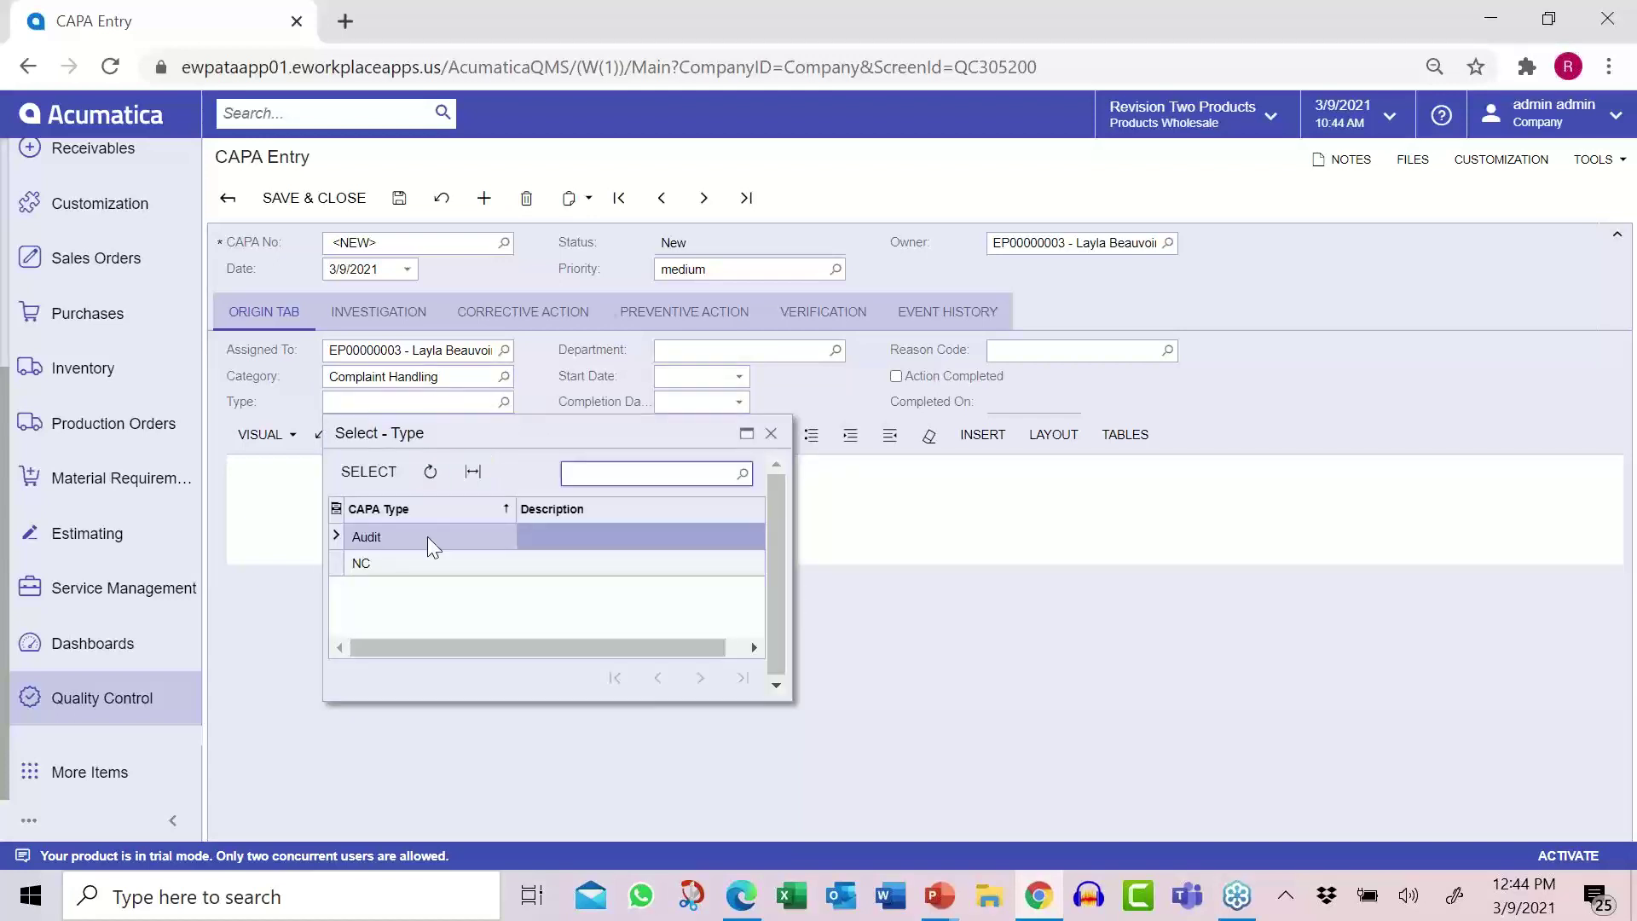
pyautogui.click(428, 536)
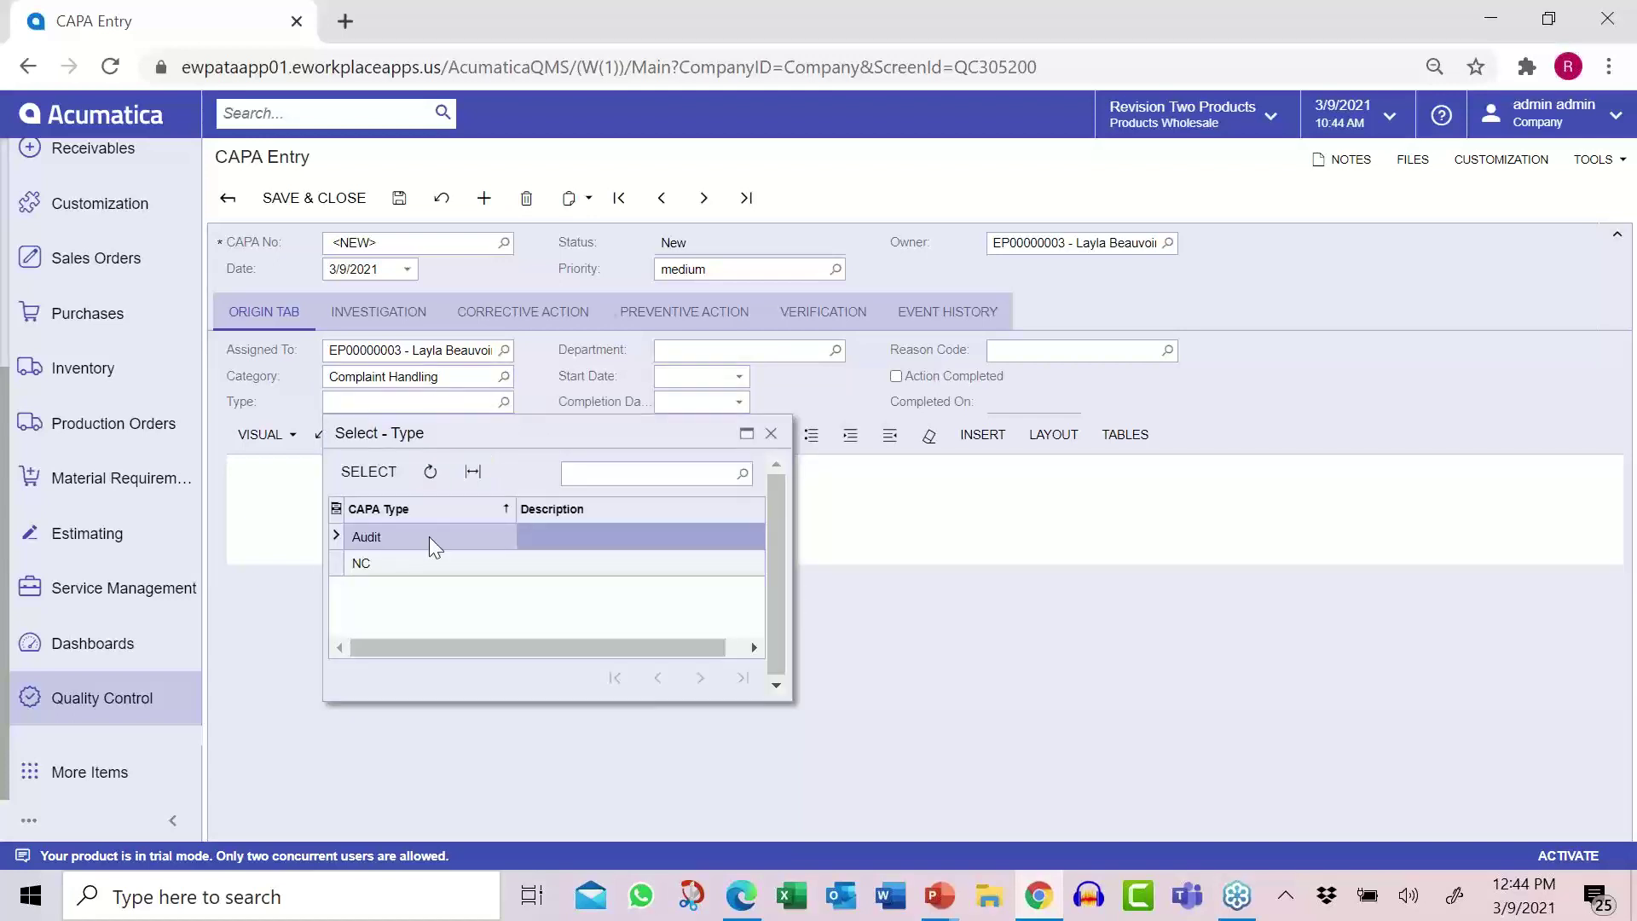
pyautogui.click(368, 471)
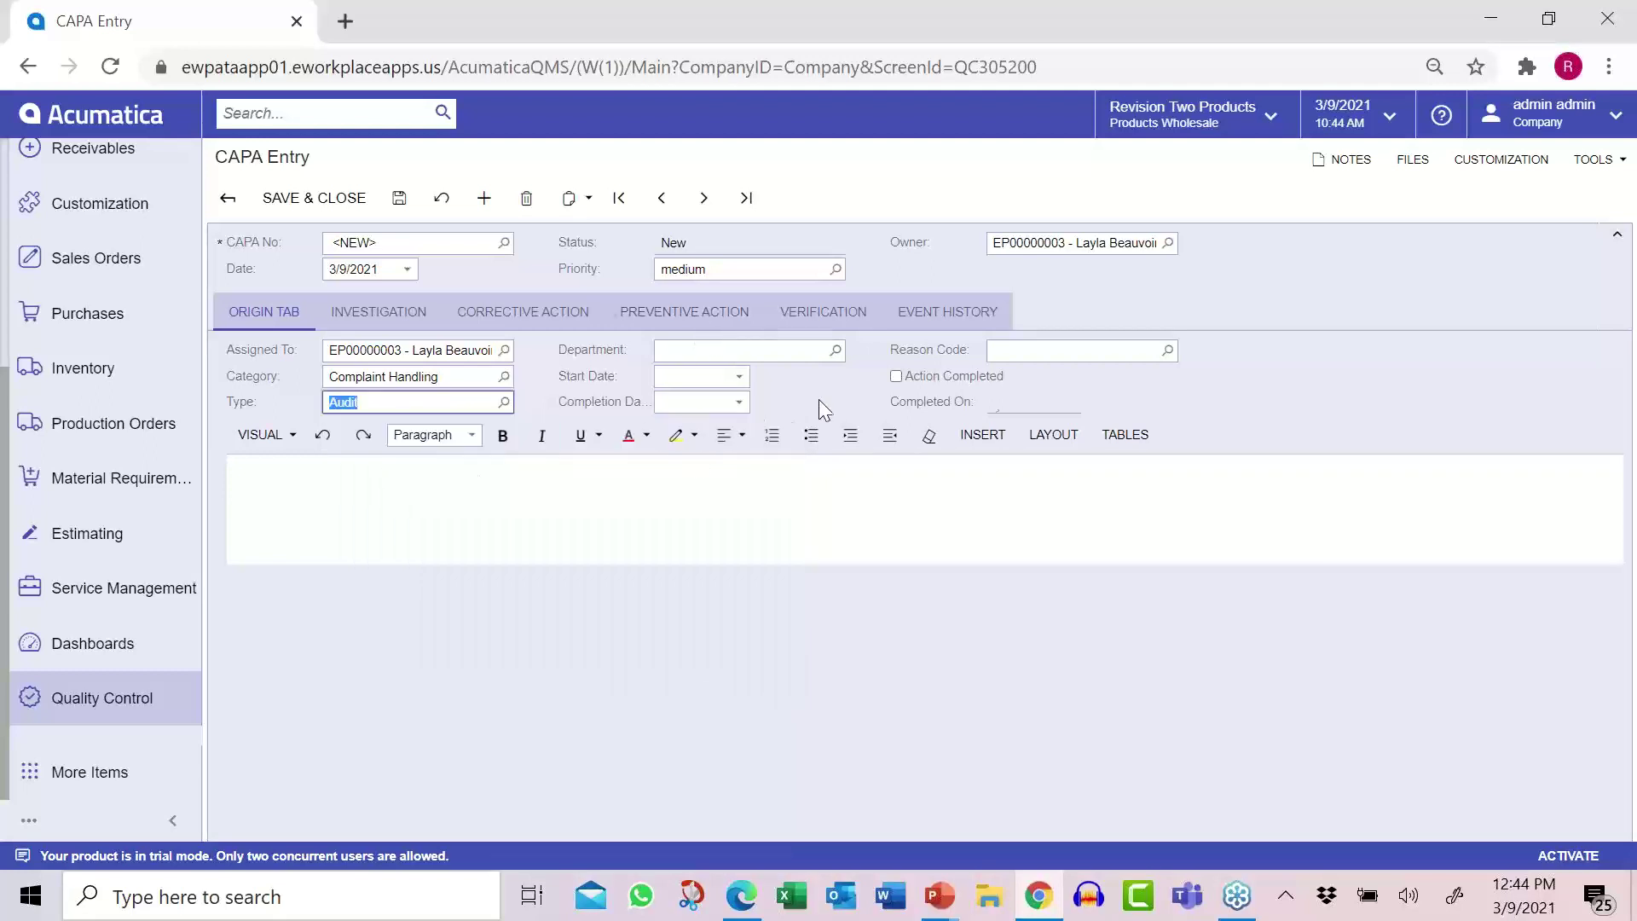
# - Leave the CAPA without saving, open the QC Dashboard and examine its open orders, test trends and top vendor charts
pyautogui.click(85, 697)
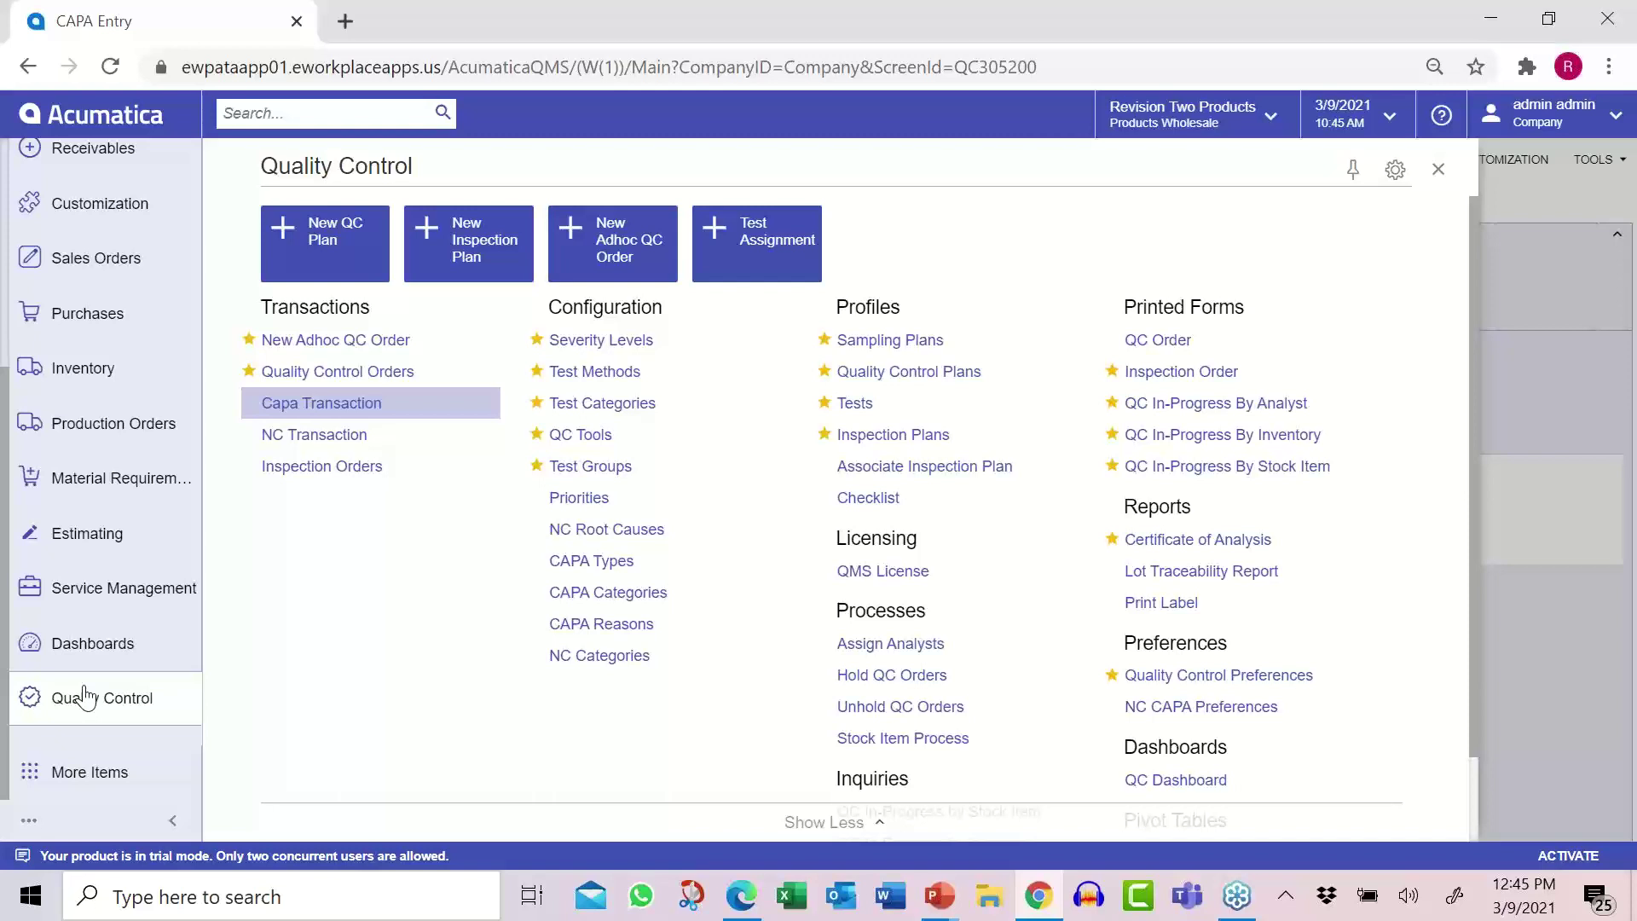
pyautogui.scroll(-1, 1287, 786)
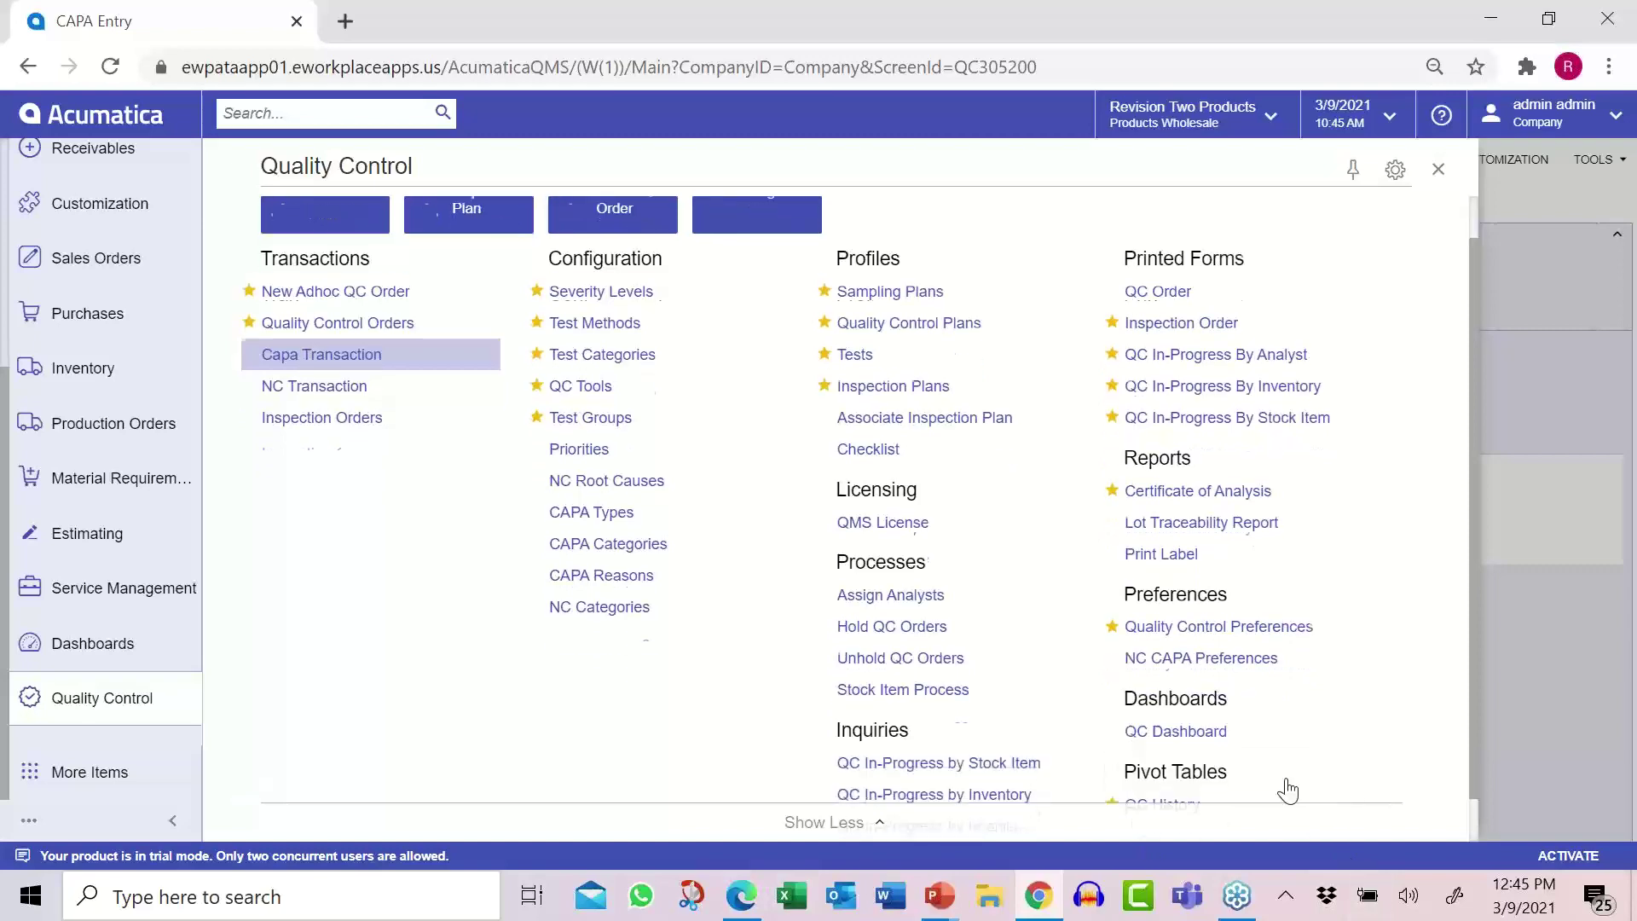
pyautogui.click(1201, 692)
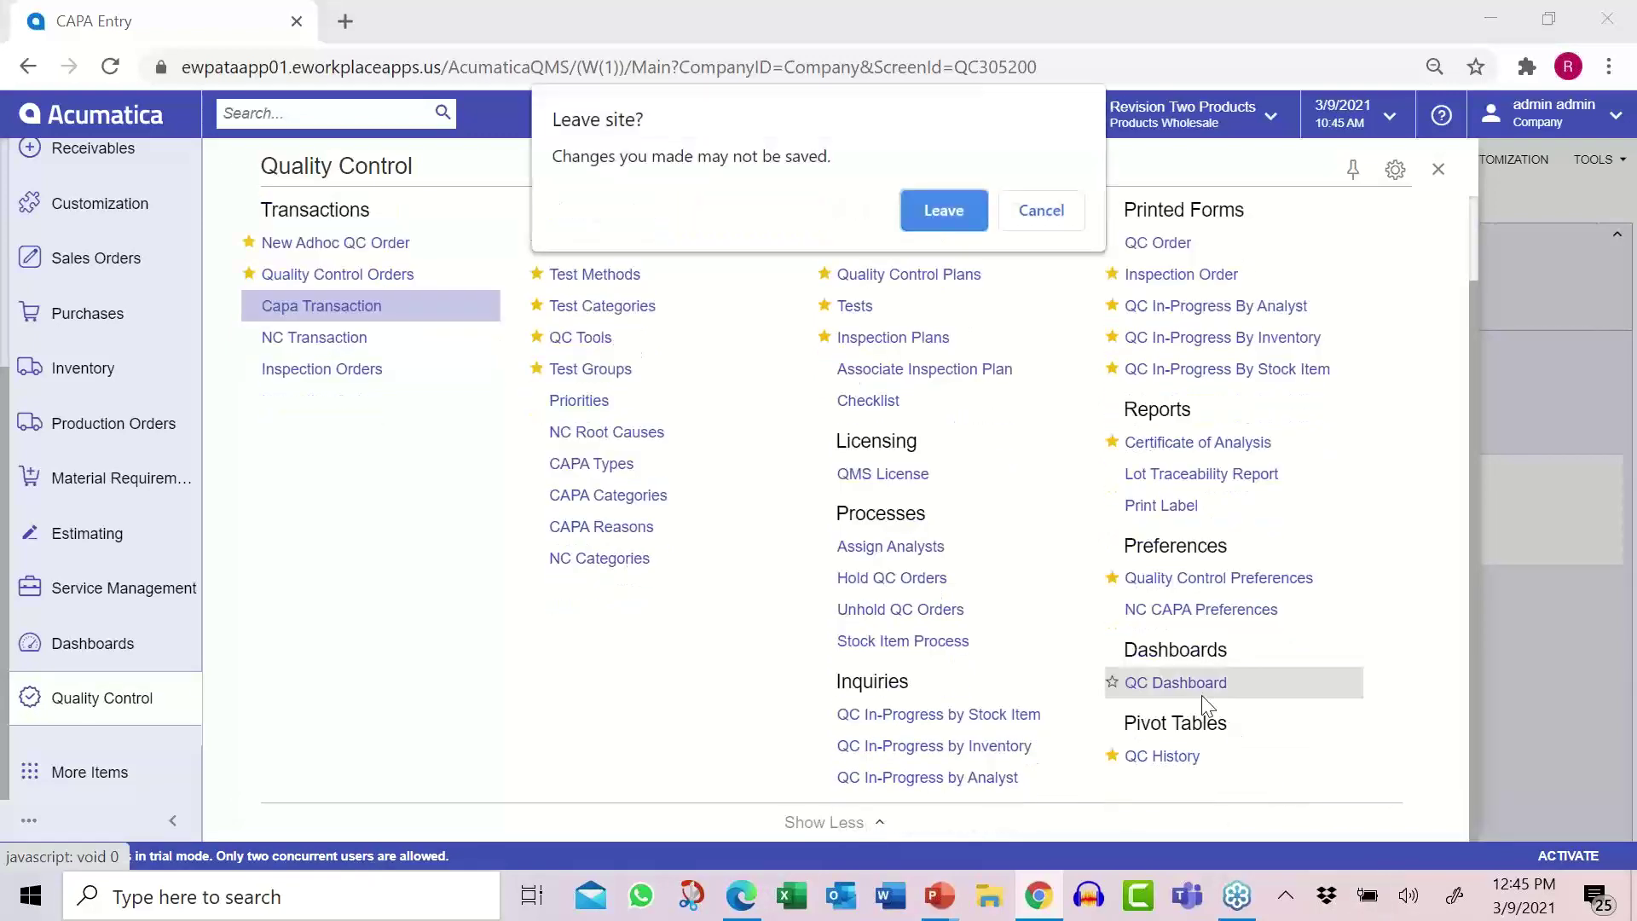
pyautogui.click(922, 220)
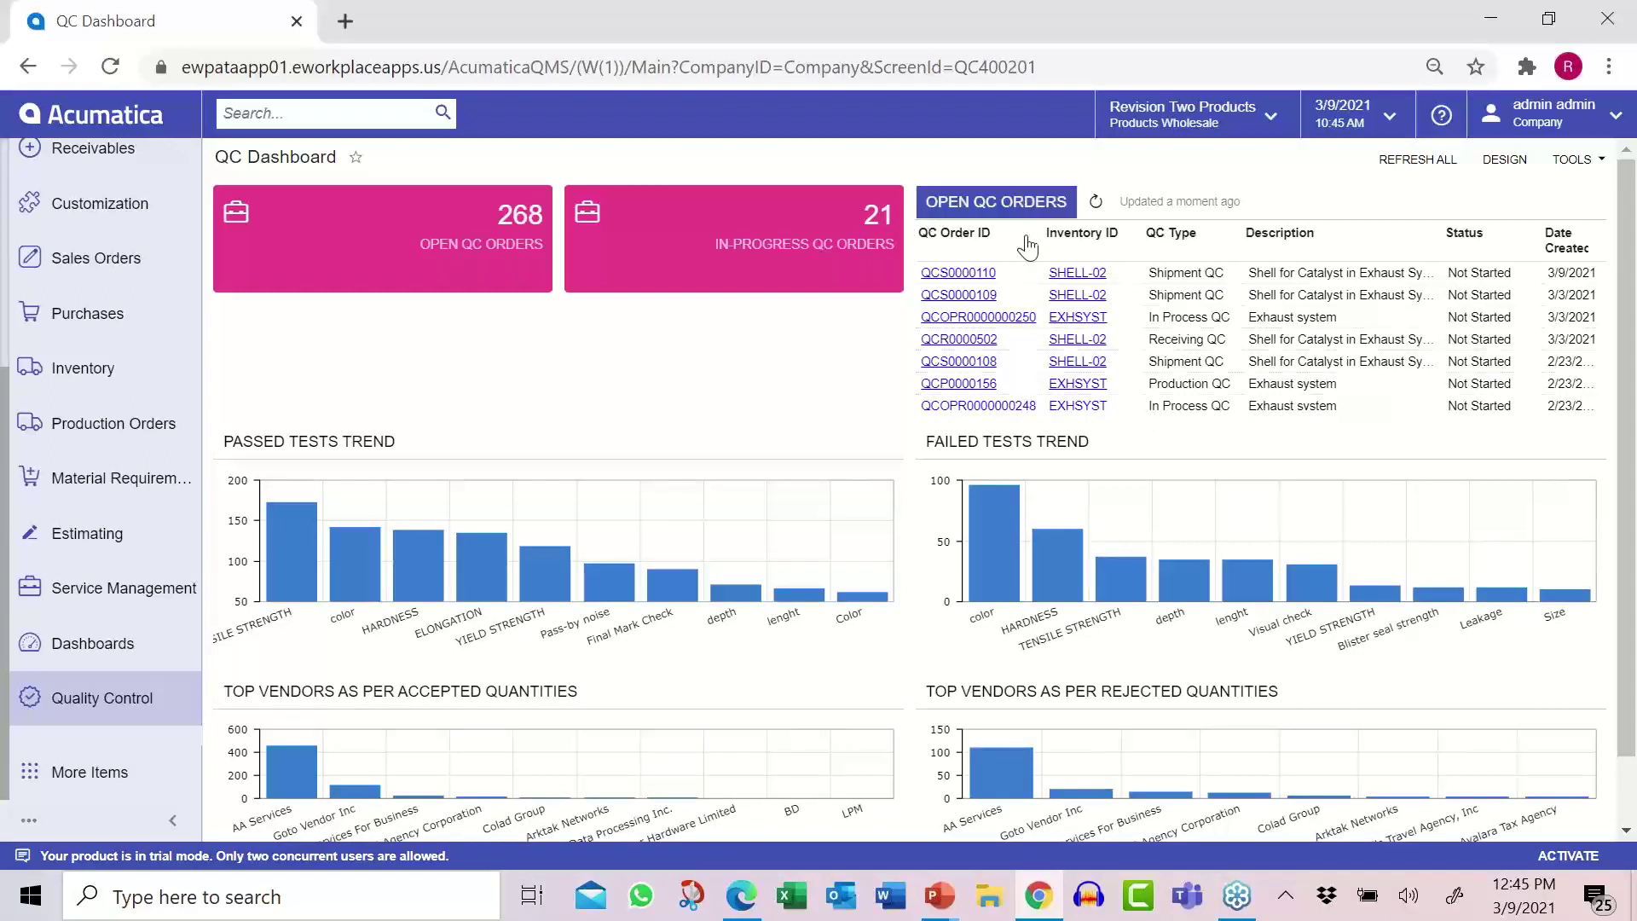
pyautogui.scroll(-1, 727, 433)
pyautogui.scroll(-2, 734, 452)
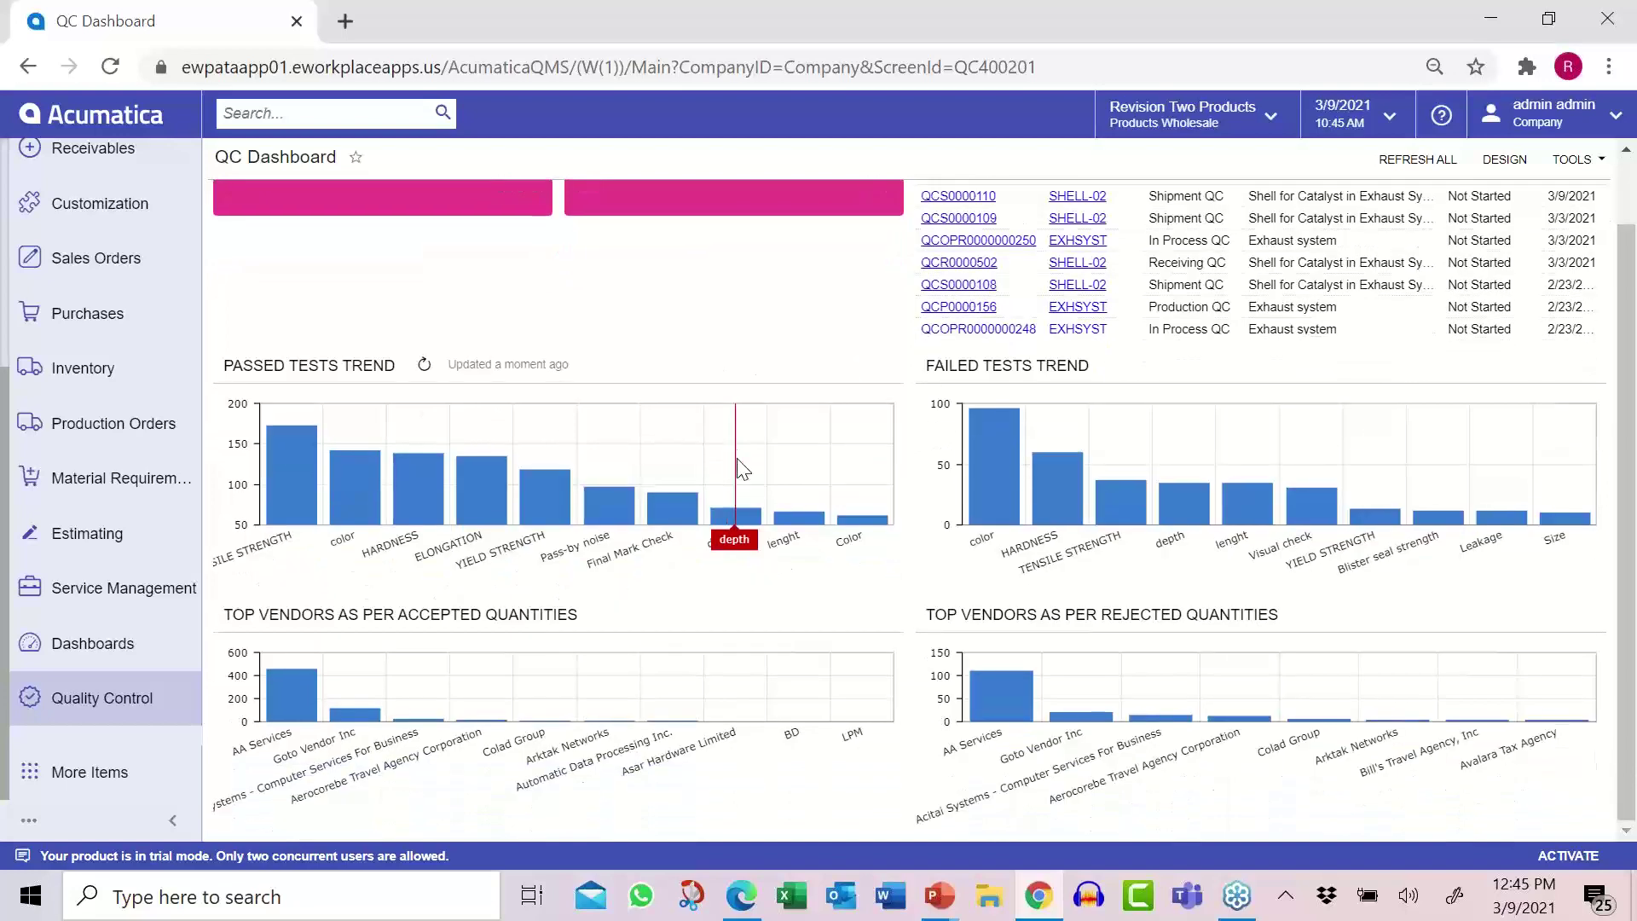
pyautogui.scroll(3, 741, 465)
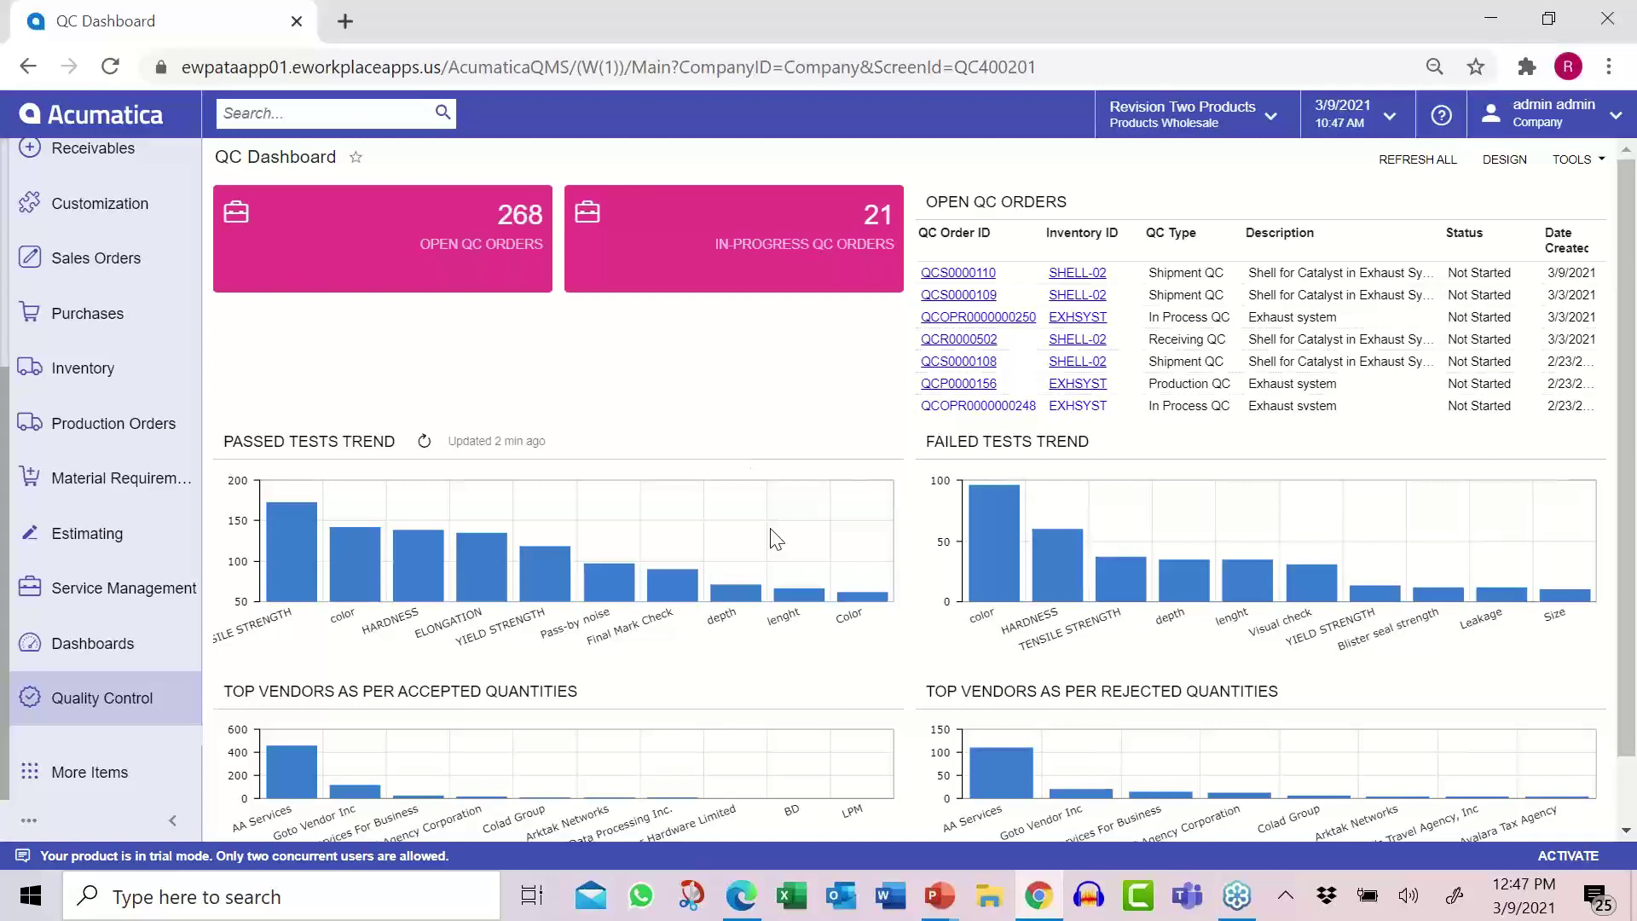
pyautogui.moveTo(772, 592)
pyautogui.hotkey('alt', 'Tab')
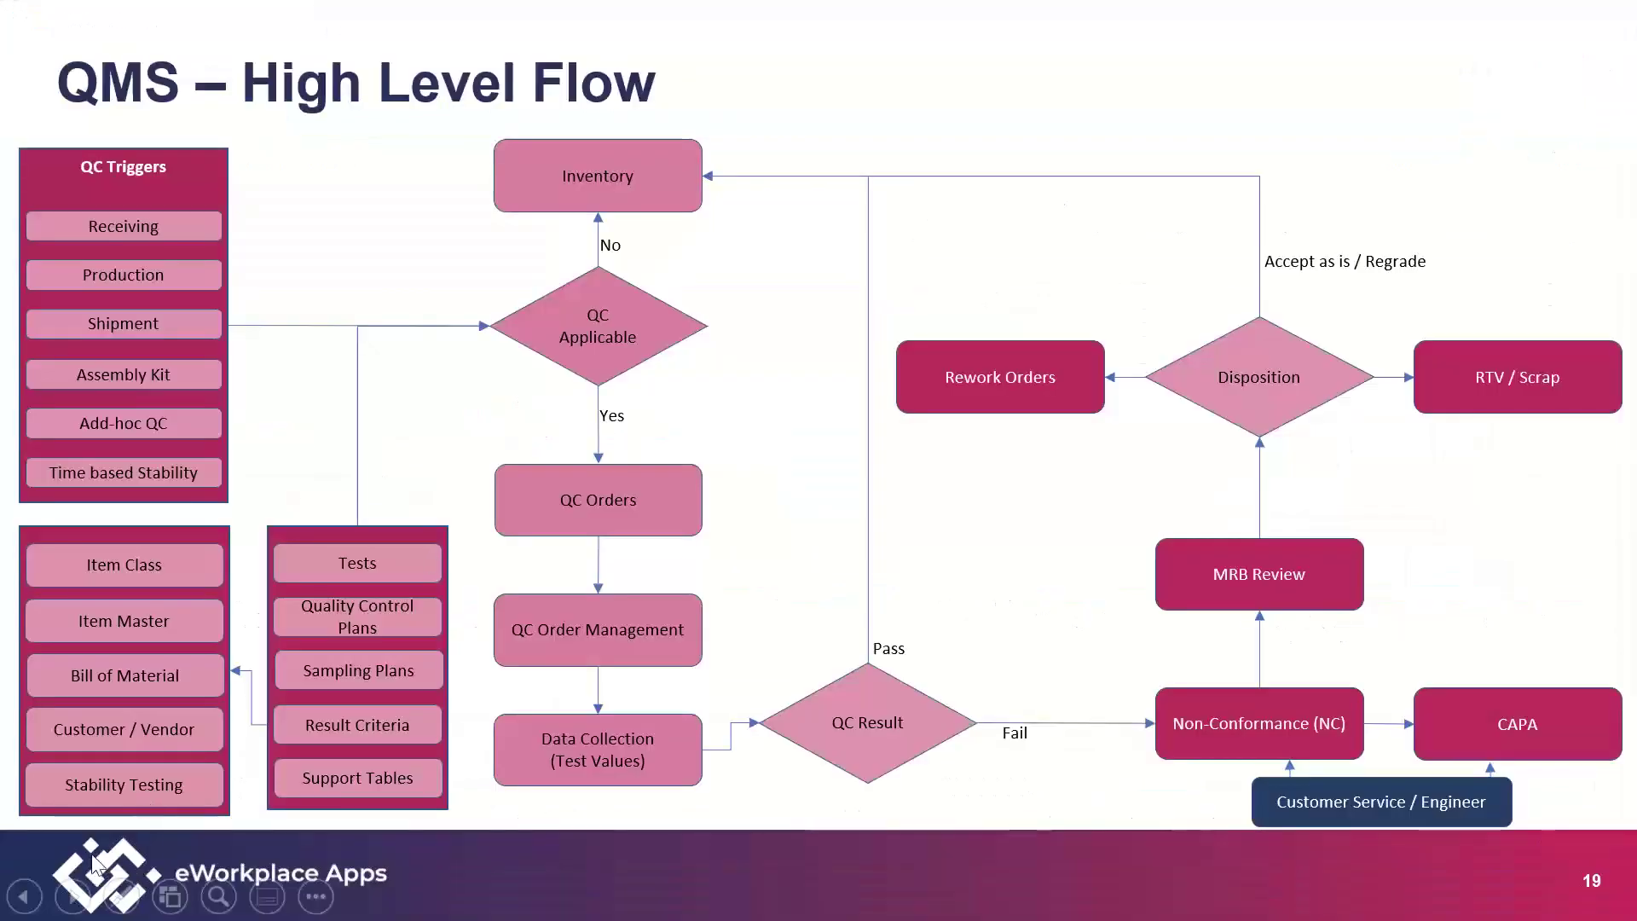
pyautogui.click(26, 898)
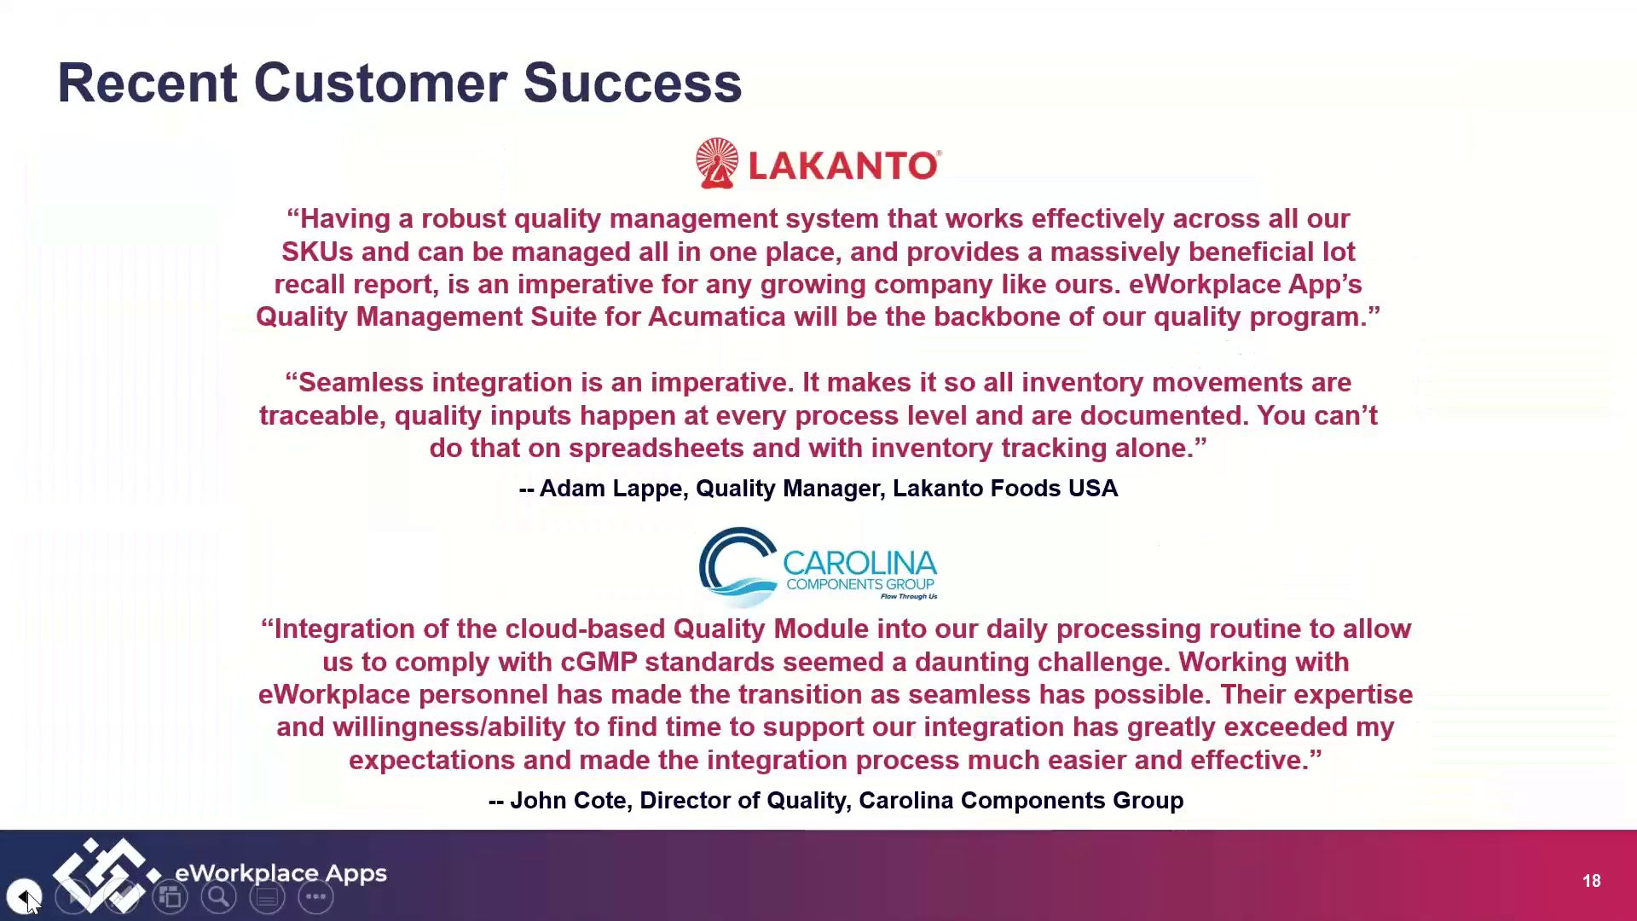
pyautogui.click(25, 897)
pyautogui.click(26, 898)
pyautogui.click(26, 898)
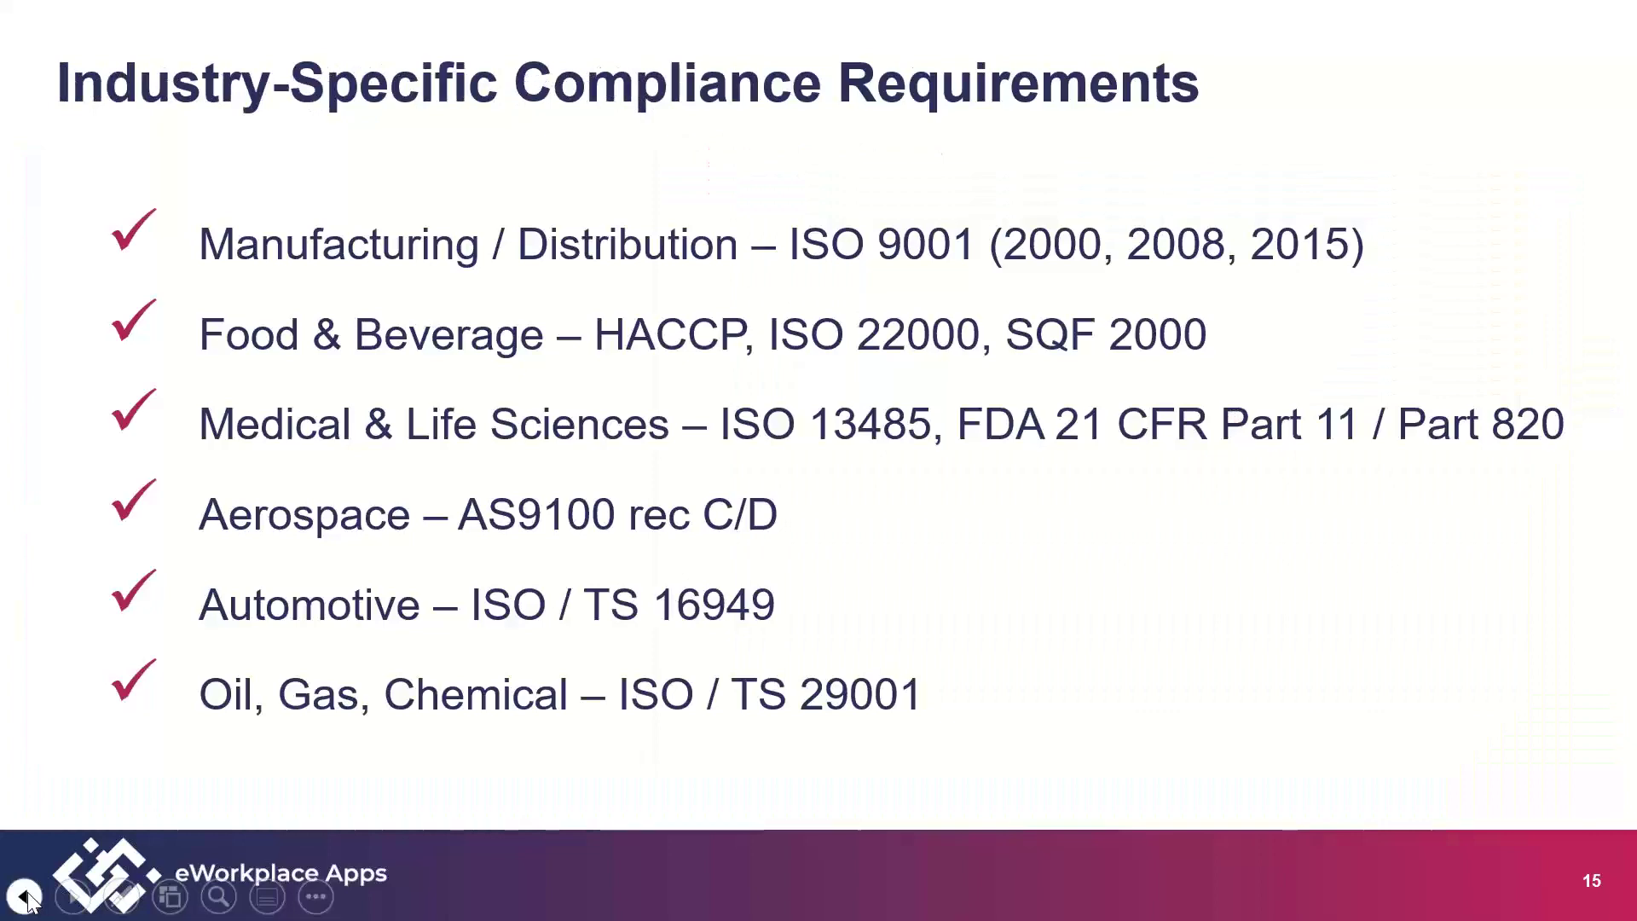
pyautogui.click(26, 898)
pyautogui.click(26, 898)
pyautogui.click(25, 898)
pyautogui.click(25, 898)
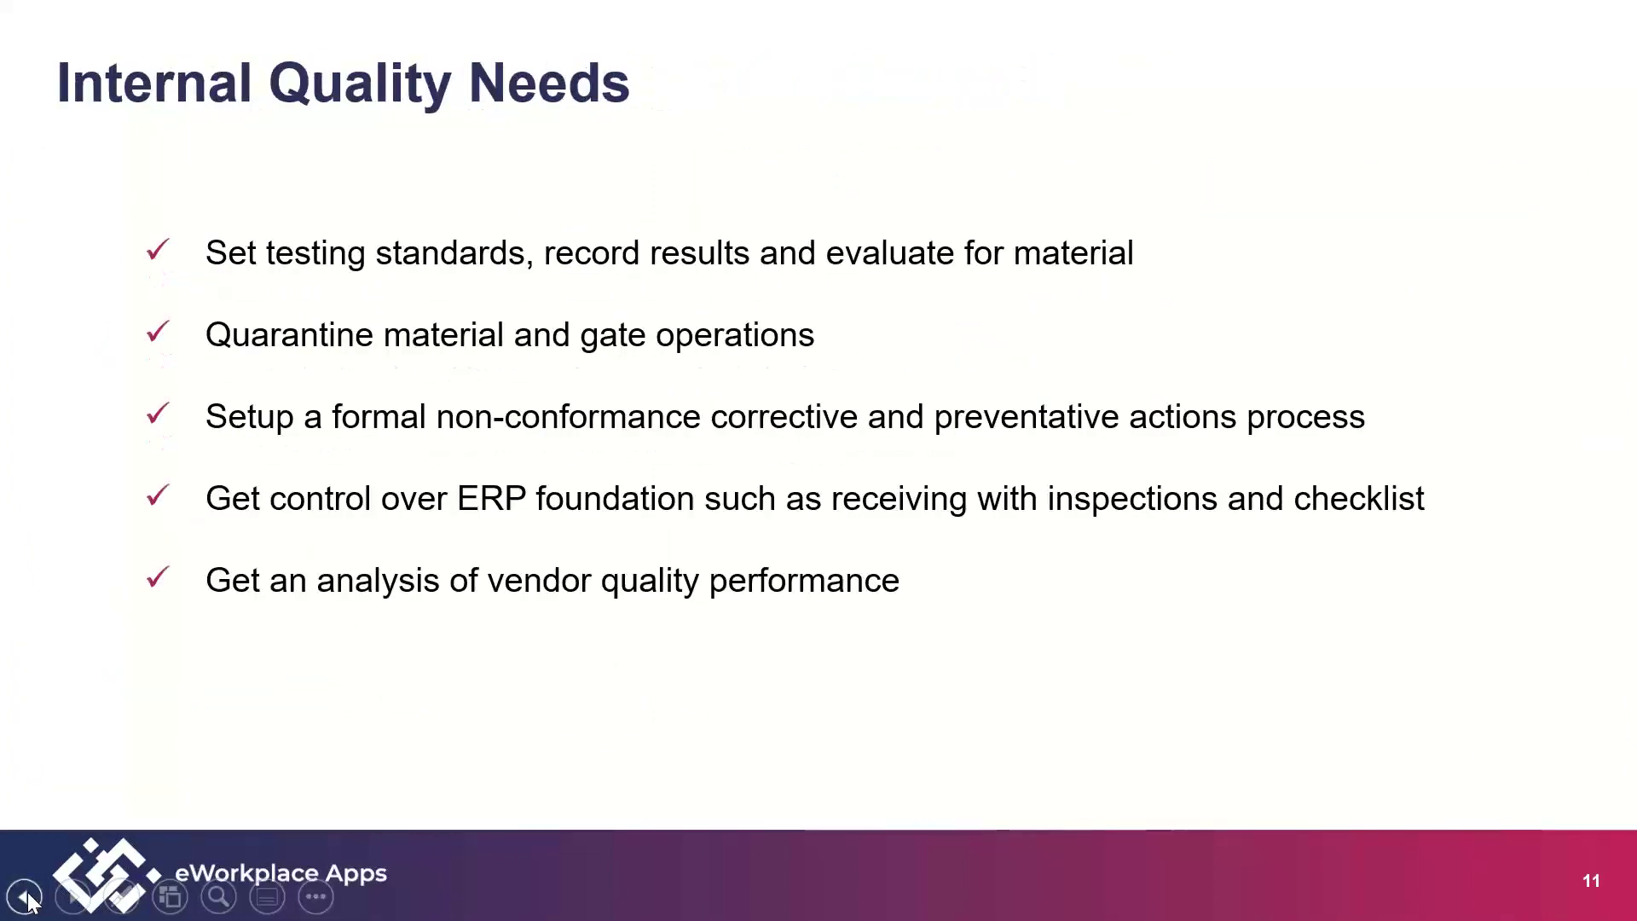